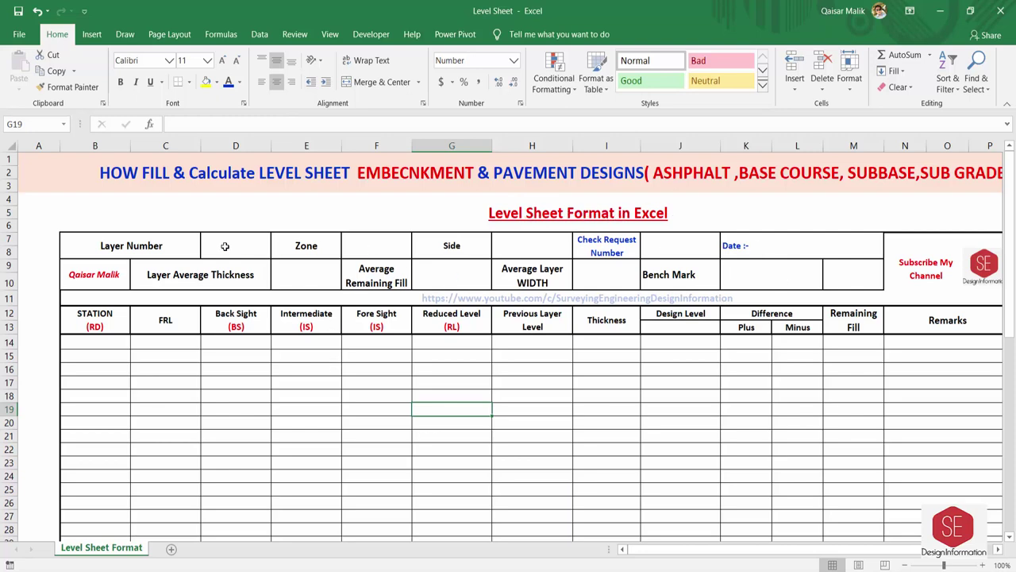
Step: Examine the level sheet's header fields, from Layer Number and Zone to Bench Mark, and the Station column heading
left_click(186, 250)
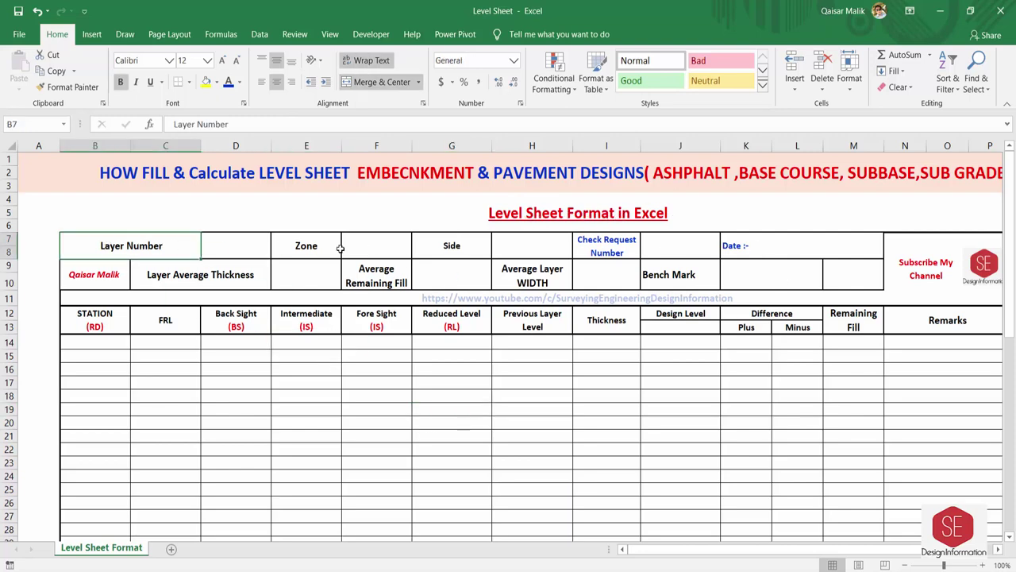
left_click(333, 247)
left_click(432, 248)
left_click(675, 246)
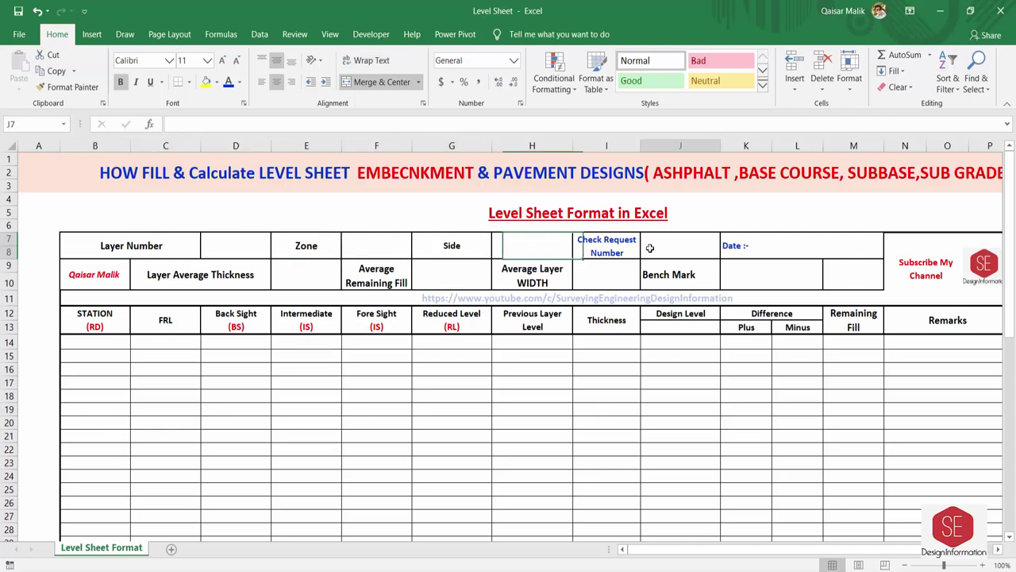
left_click(790, 244)
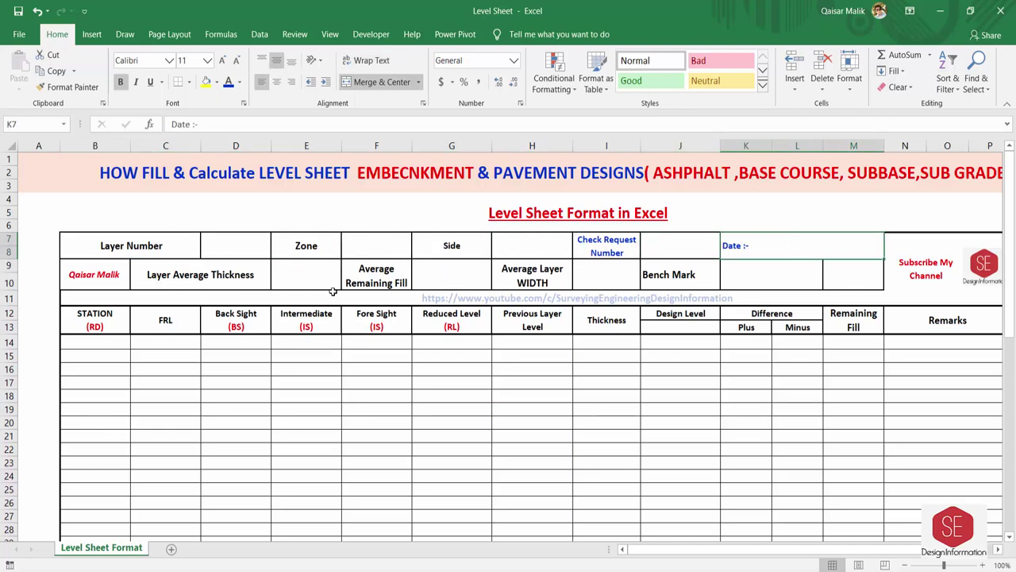
left_click(208, 275)
left_click(320, 274)
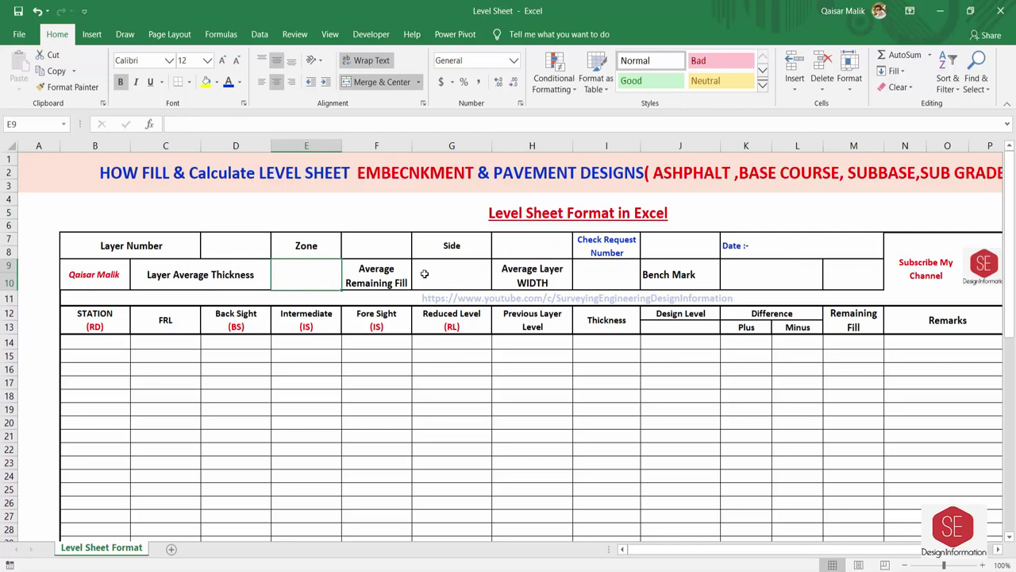
left_click(614, 269)
left_click(735, 273)
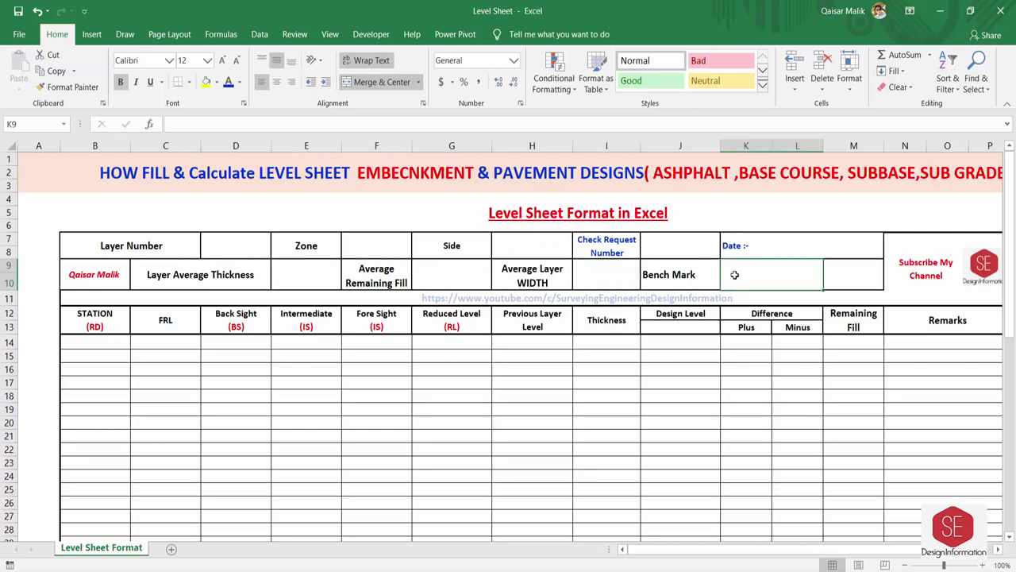
left_click(838, 265)
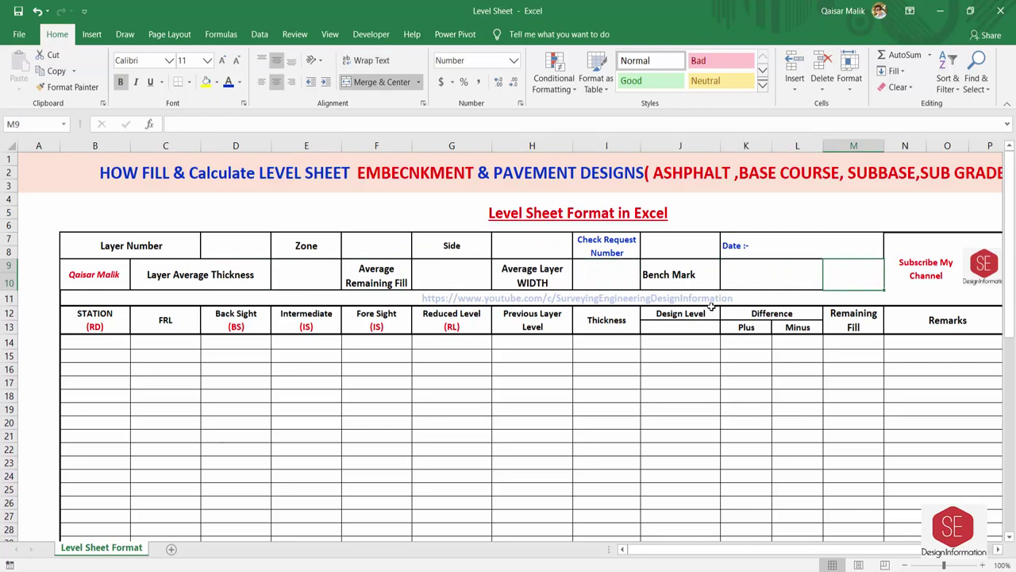
left_click(84, 326)
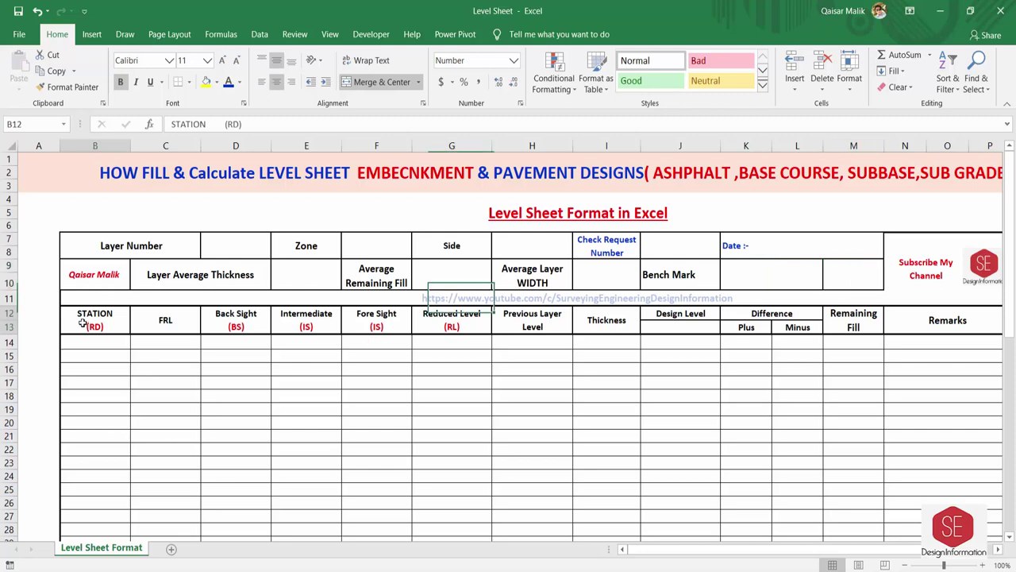
Step: Try NGC, IST, 5TH and 10TH in turn as sample entries for the Layer Number
left_click(217, 246)
type("NGC")
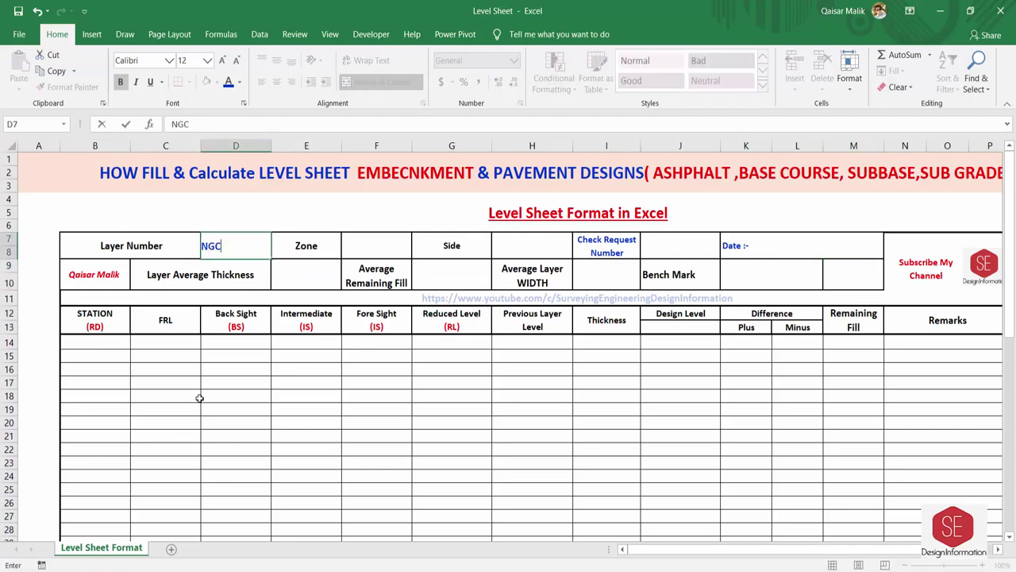
key("Return")
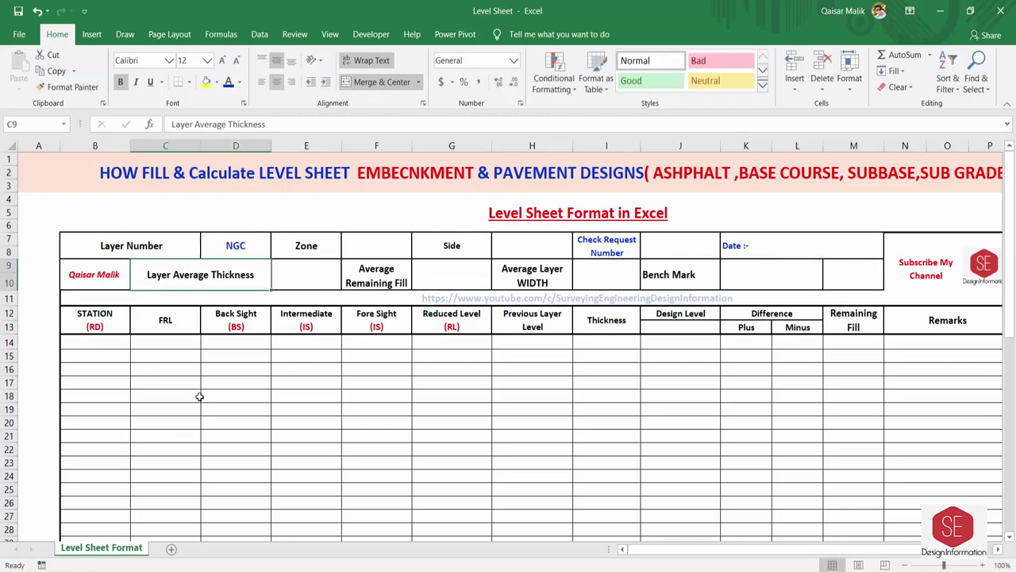
left_click(227, 249)
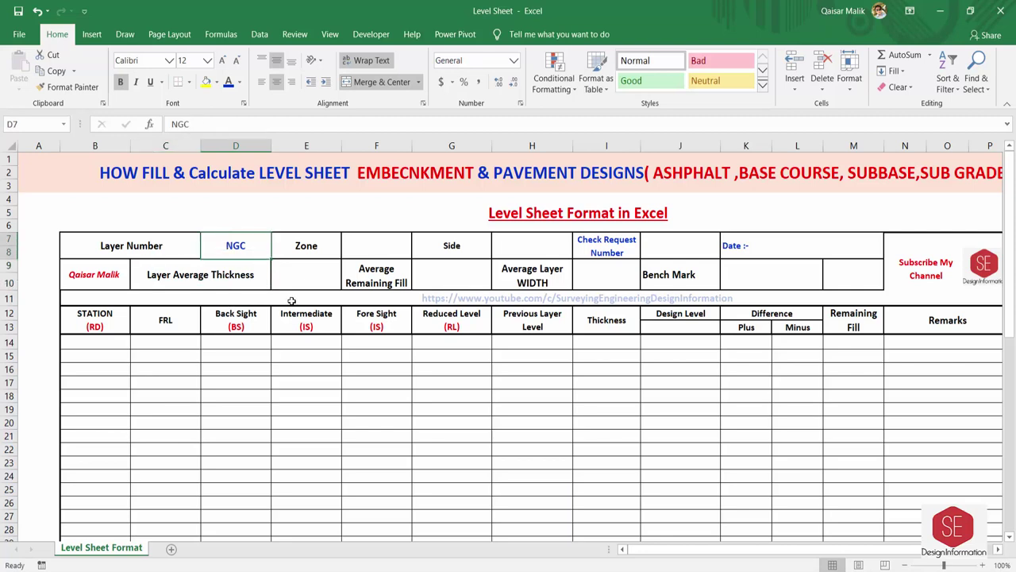
type("IST")
key("Return")
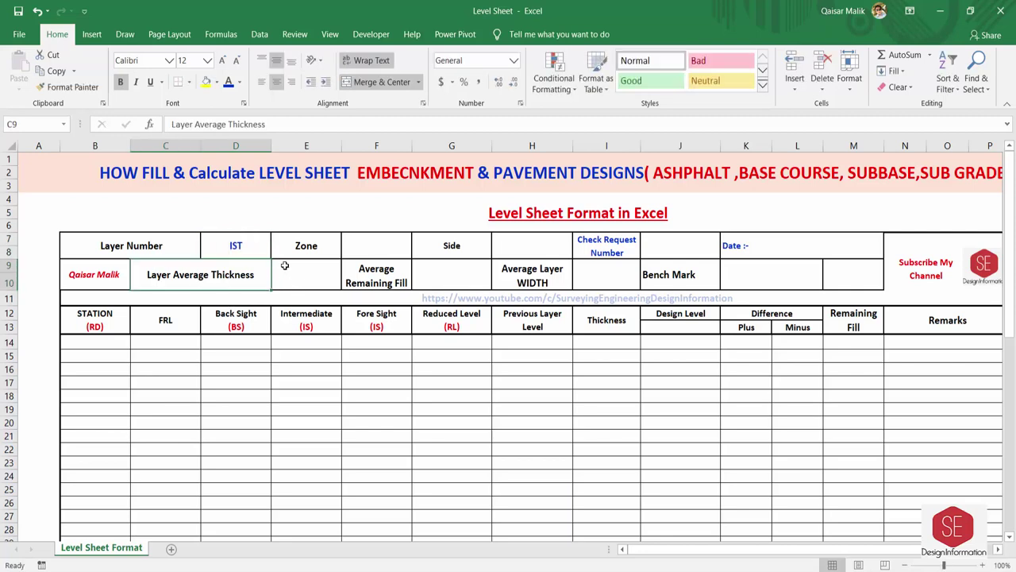
left_click(248, 249)
type("5")
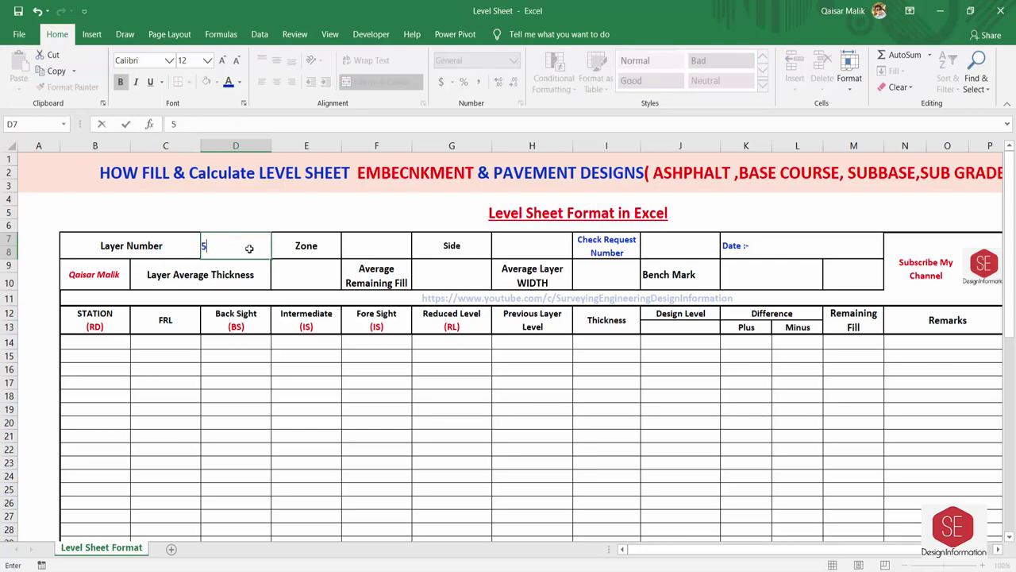
type("TH")
key("Return")
left_click(248, 248)
type("10TH")
key("Return")
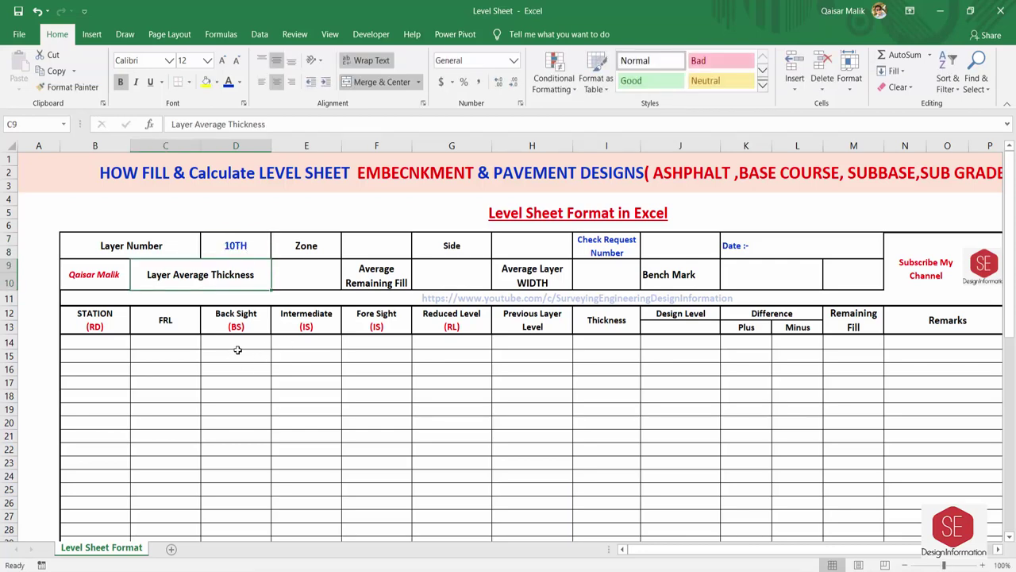
Step: Set the Layer Number to NGC
left_click(235, 247)
type("NGC")
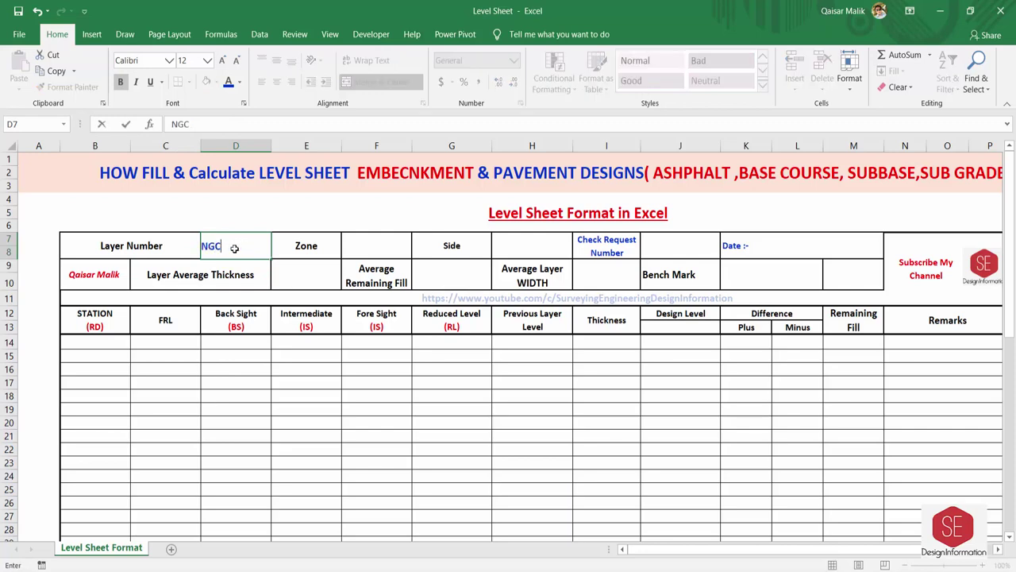
key("Return")
Step: Try C, B and A in turn as sample entries for the Zone
left_click(367, 249)
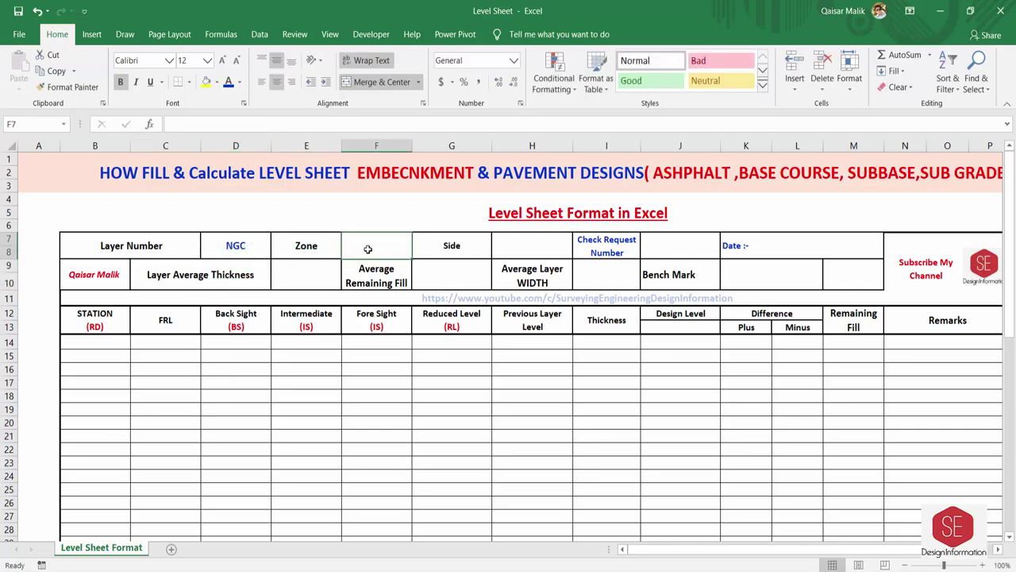
type("C")
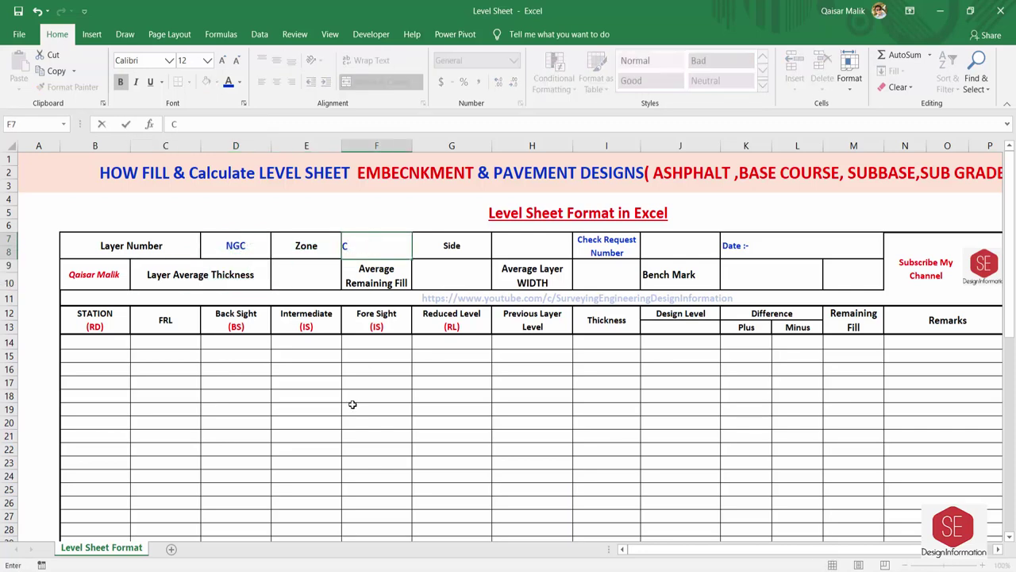
key("Return")
key("Up")
type("B")
key("Return")
key("Up")
type("A")
key("Return")
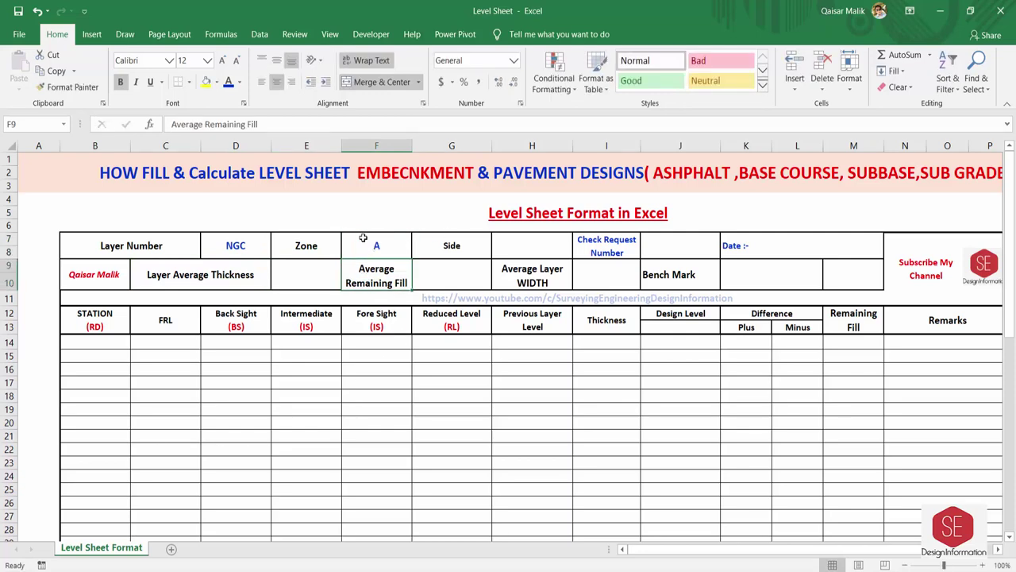
Step: Set the Zone to C
left_click(378, 247)
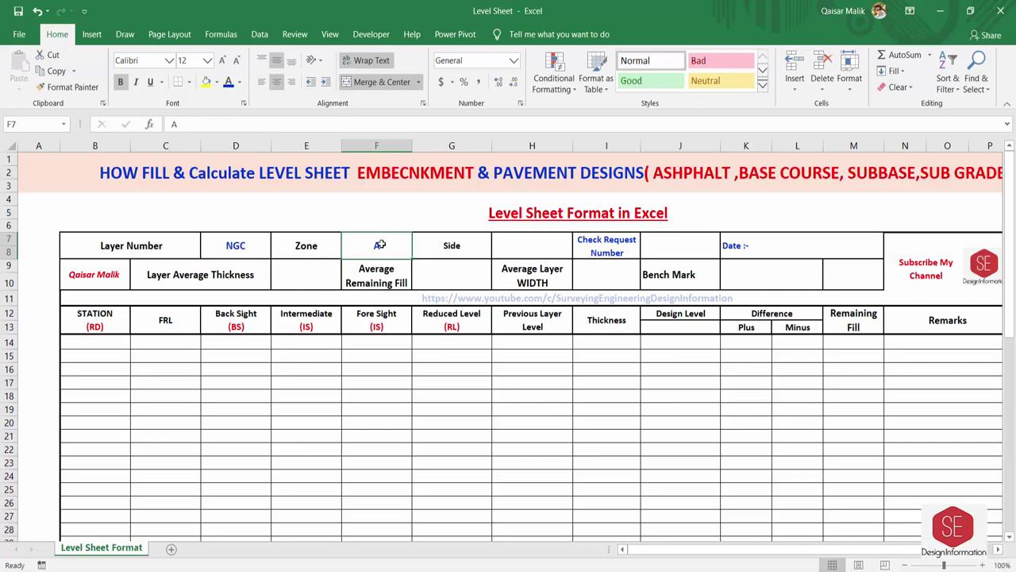
type("C")
key("Return")
key("Up")
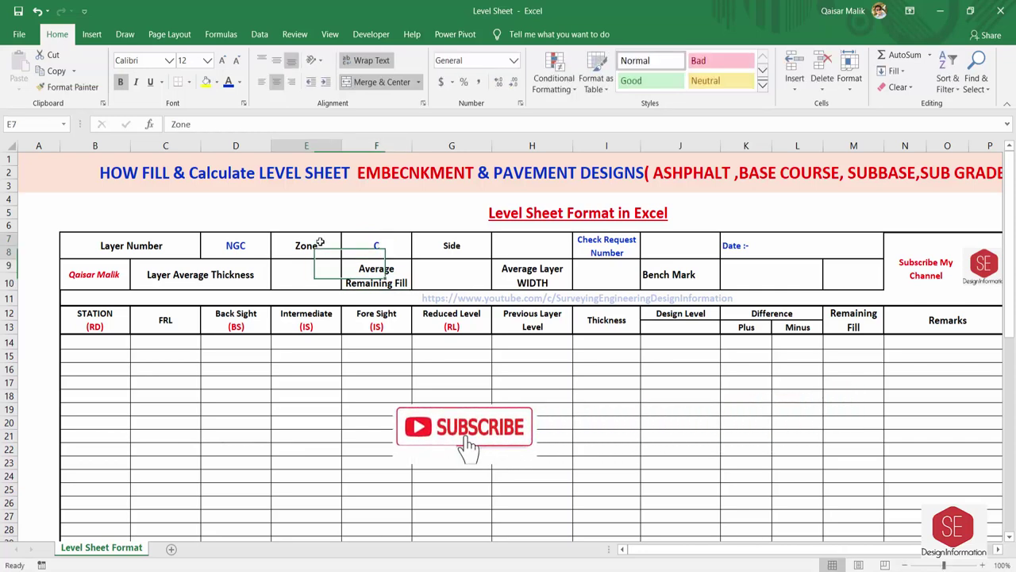
Step: Try RS and LS in turn as sample entries for the Side
left_click(463, 251)
left_click(519, 249)
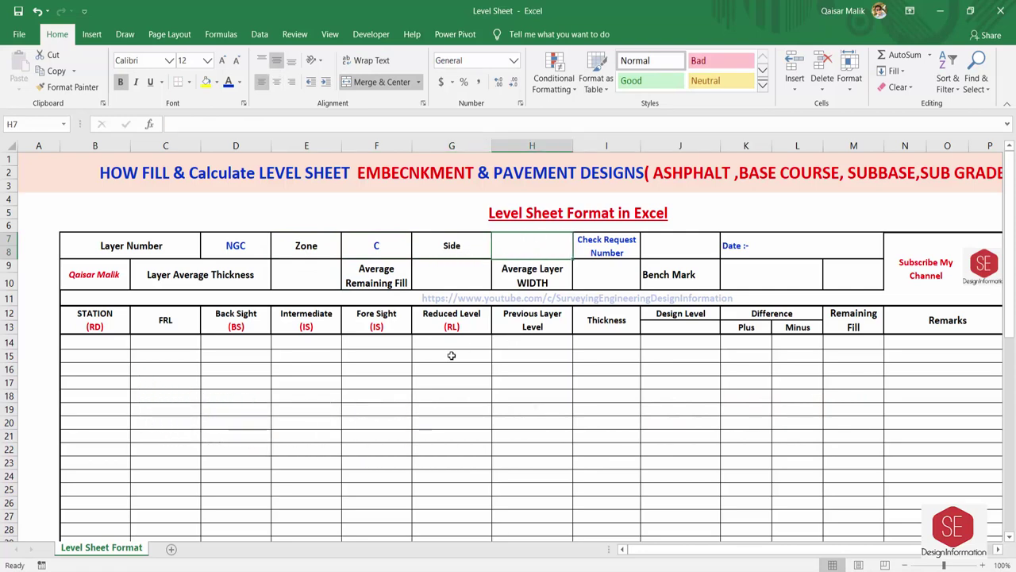
type("RS")
key("Return")
left_click(510, 252)
type("L")
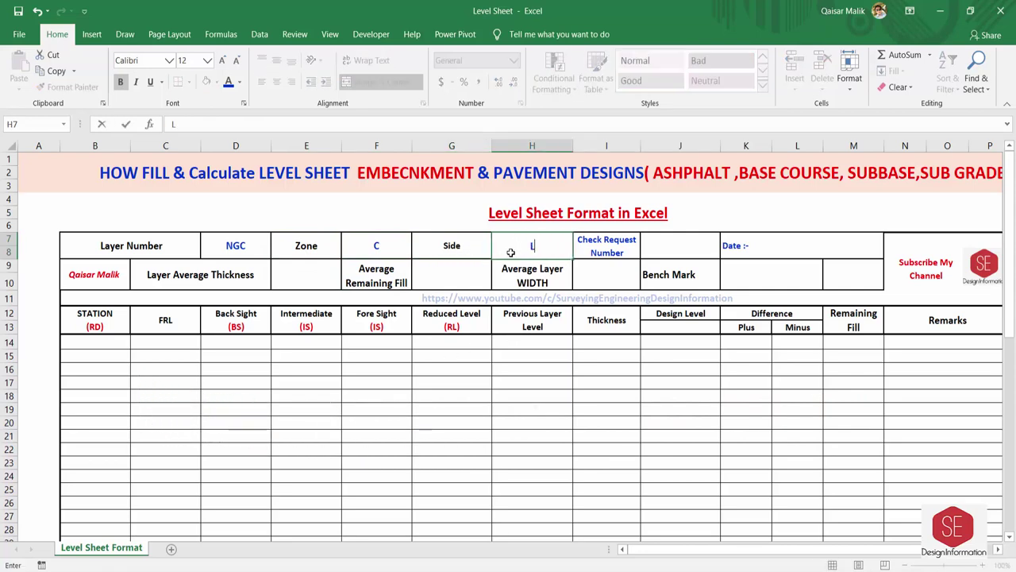
type("S")
key("Return")
Step: Set the Side to Full Width
left_click(510, 252)
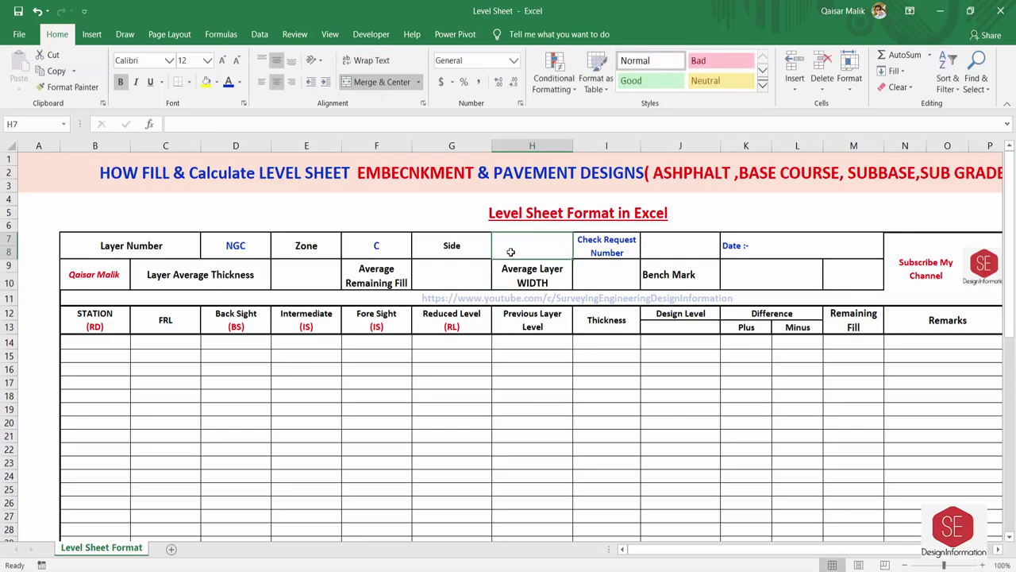
type("Full Width")
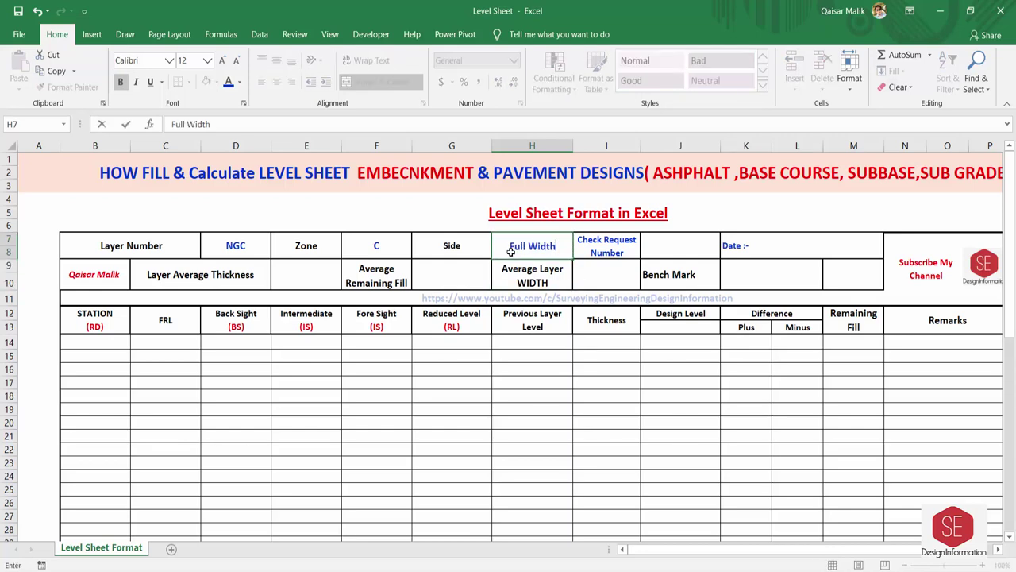
key("ctrl+Return")
key("Return")
left_click(510, 252)
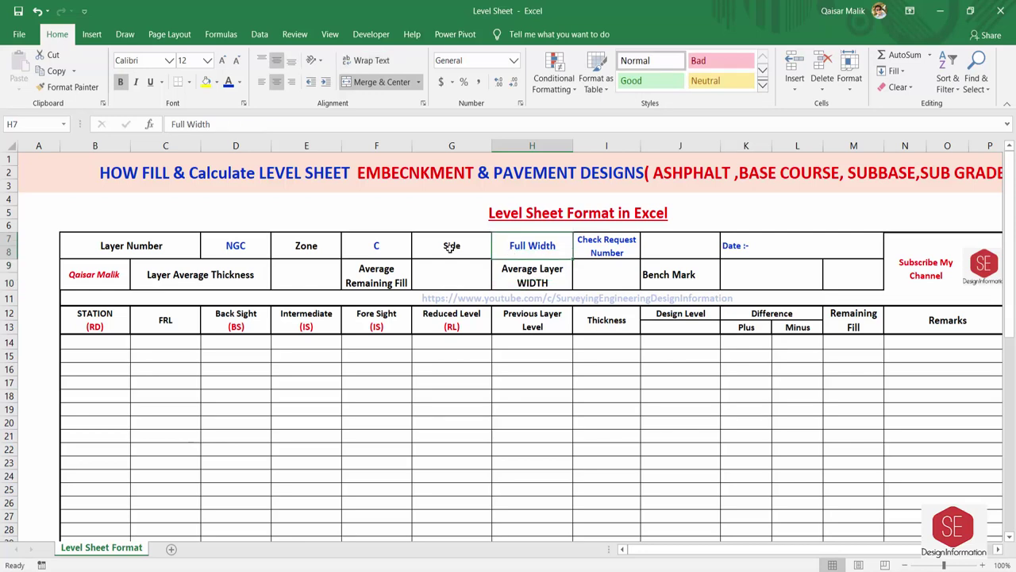
Step: Try sample entries such as 50 for the Check Request Number
left_click(637, 251)
left_click(645, 251)
type("1")
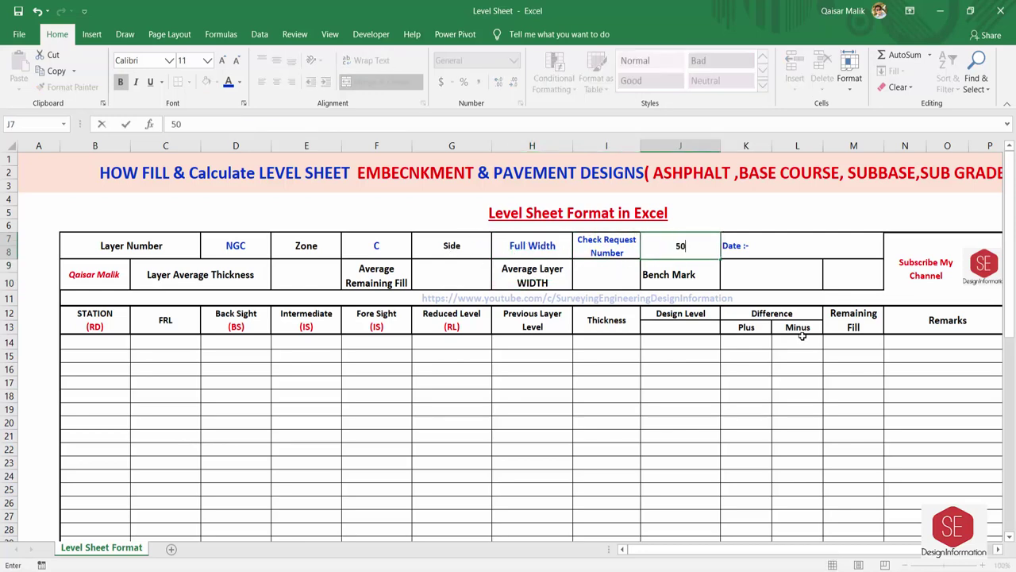
key("Return")
double_click(696, 244)
type("00")
key("Return")
Step: Set the Check Request Number to 20
left_click(693, 244)
type("20")
key("Return")
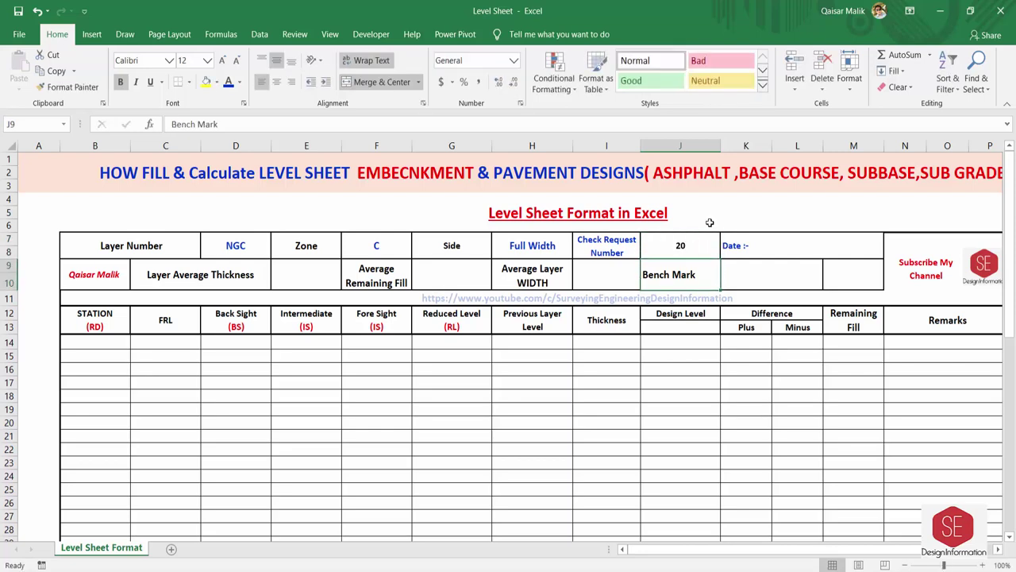
left_click(685, 244)
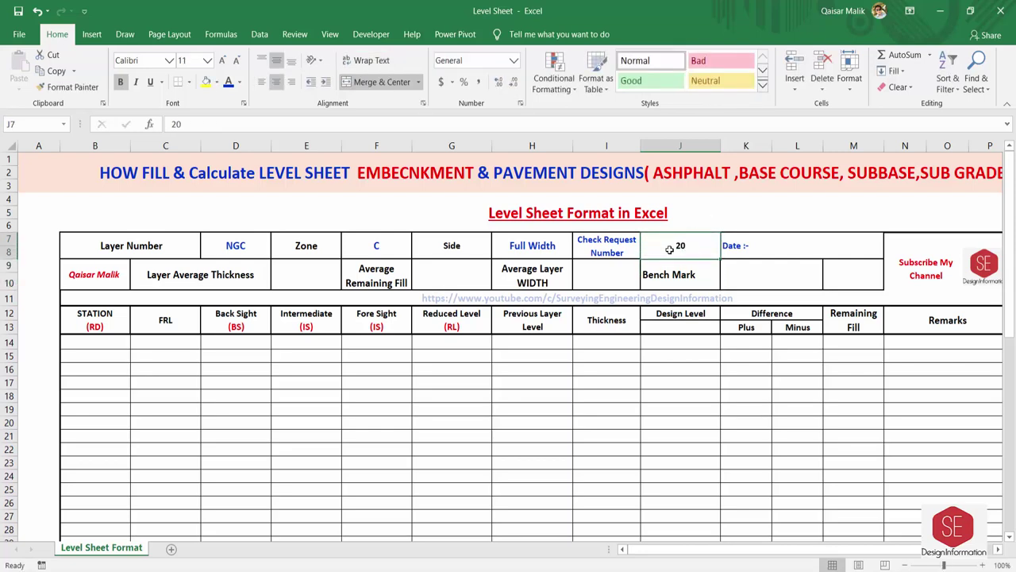
Step: Add 13-05-2020 after the Date label in the sheet header
double_click(767, 247)
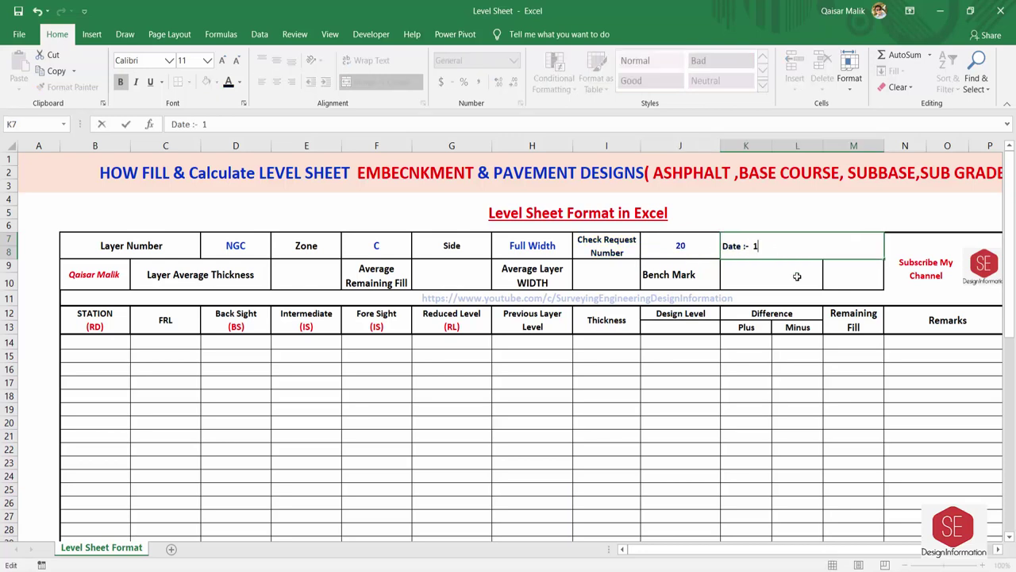
type("13-05-2020")
left_click(797, 275)
left_click(775, 243)
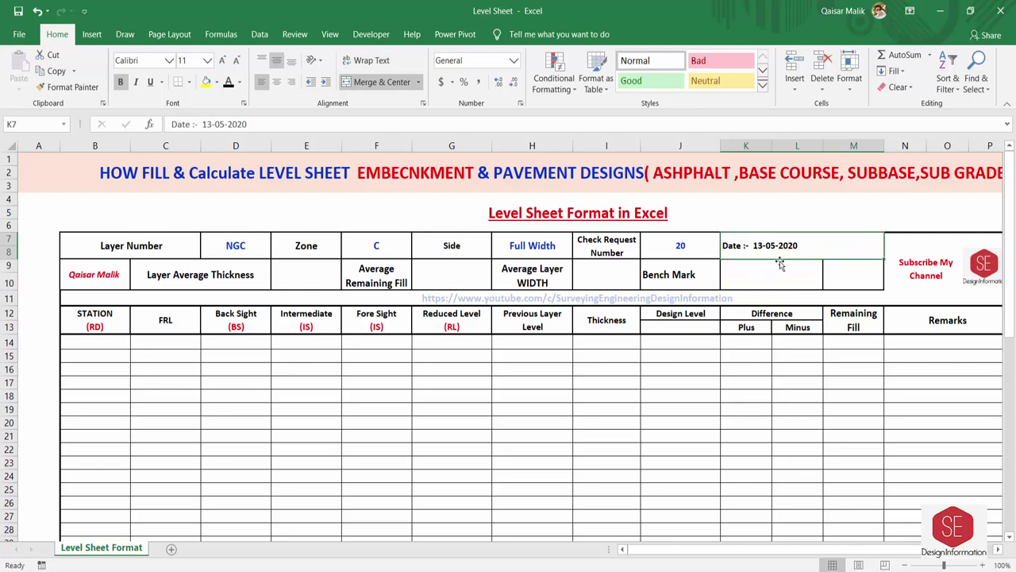
Step: Go through the average thickness, remaining fill and layer width fields, and set the Bench Mark to 215.000
left_click(173, 274)
key("Right")
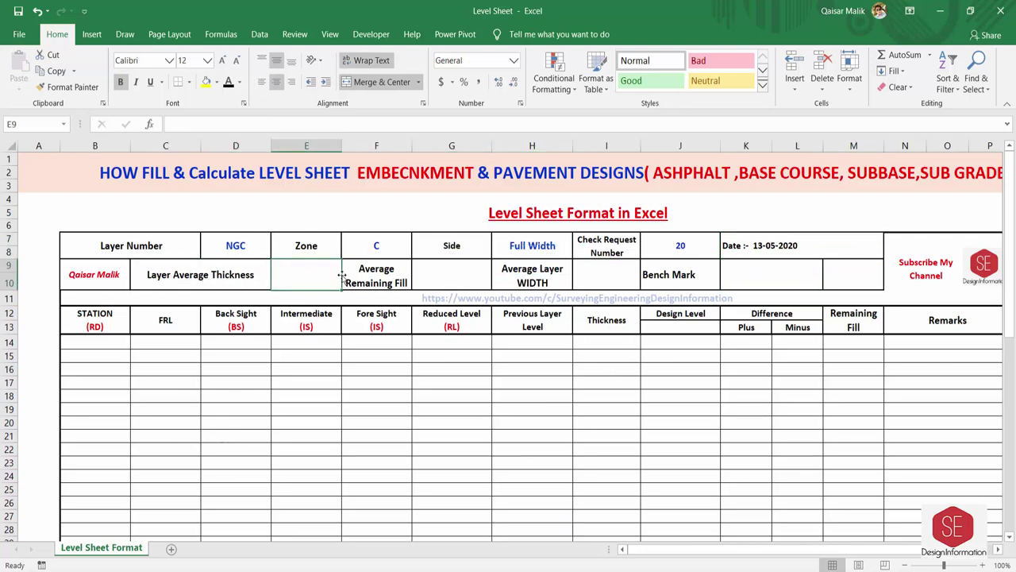
left_click(373, 272)
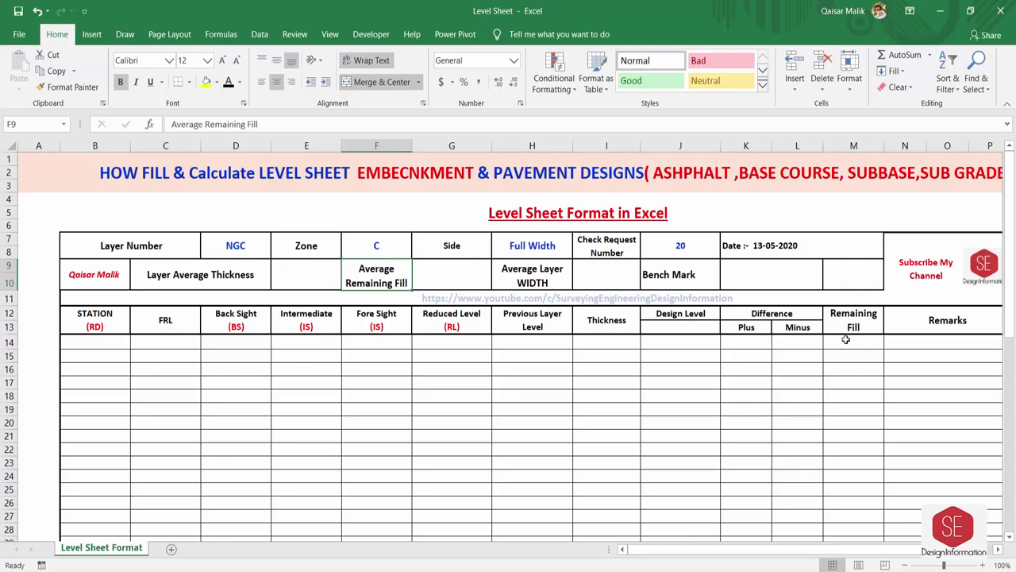
left_click(544, 274)
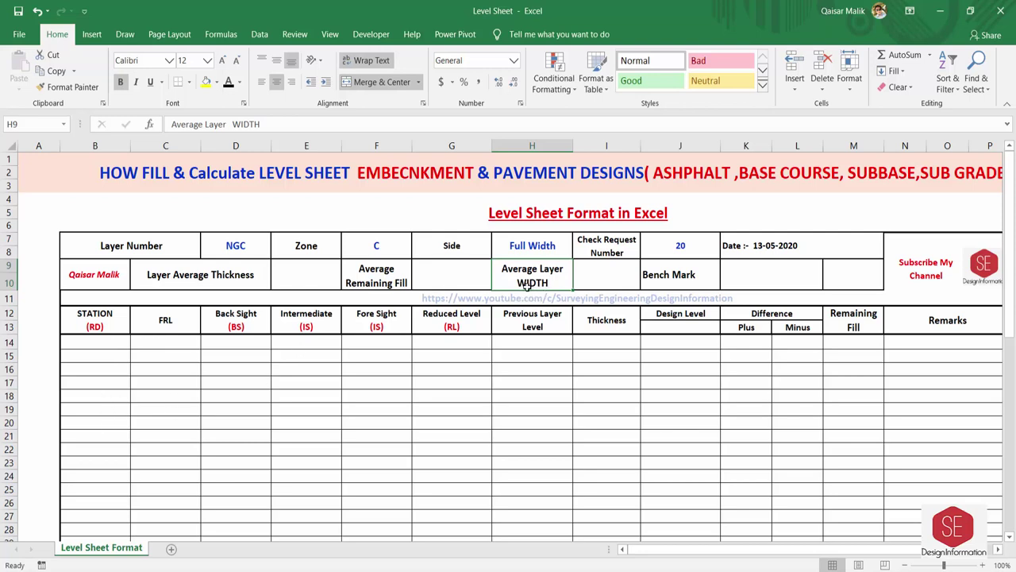
key("Right")
key("Right")
key("Right")
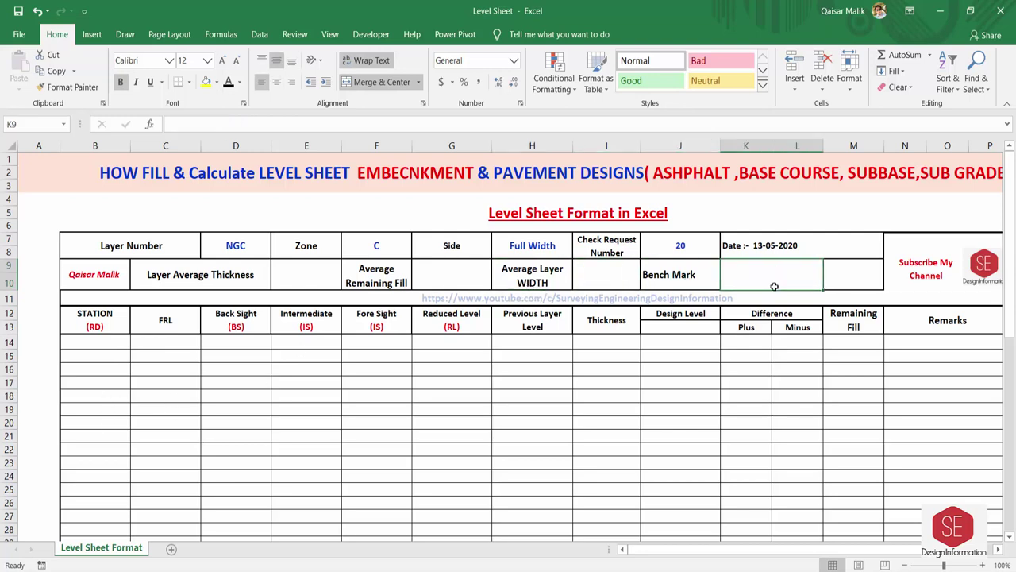
type("215.000")
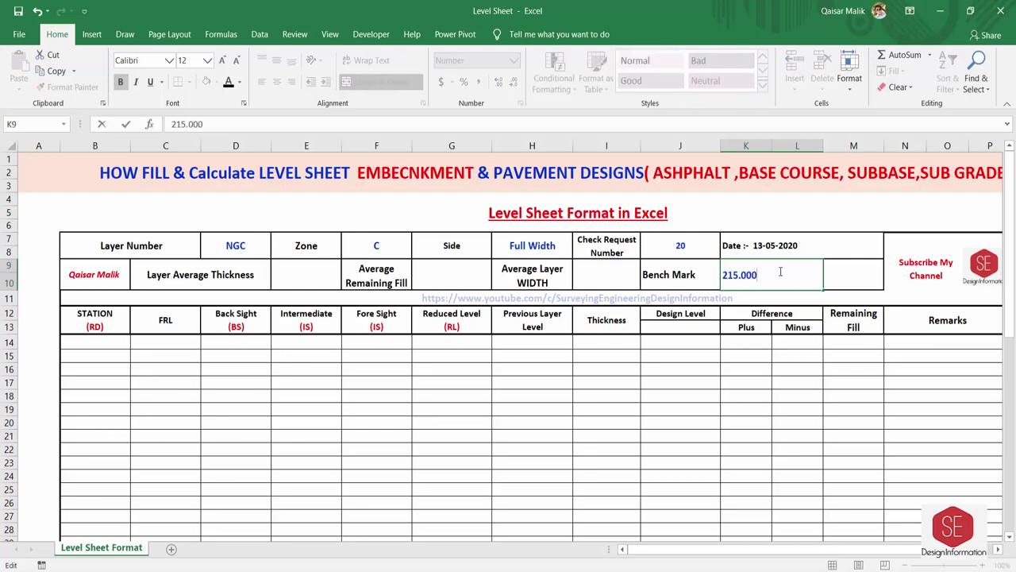
key("Return")
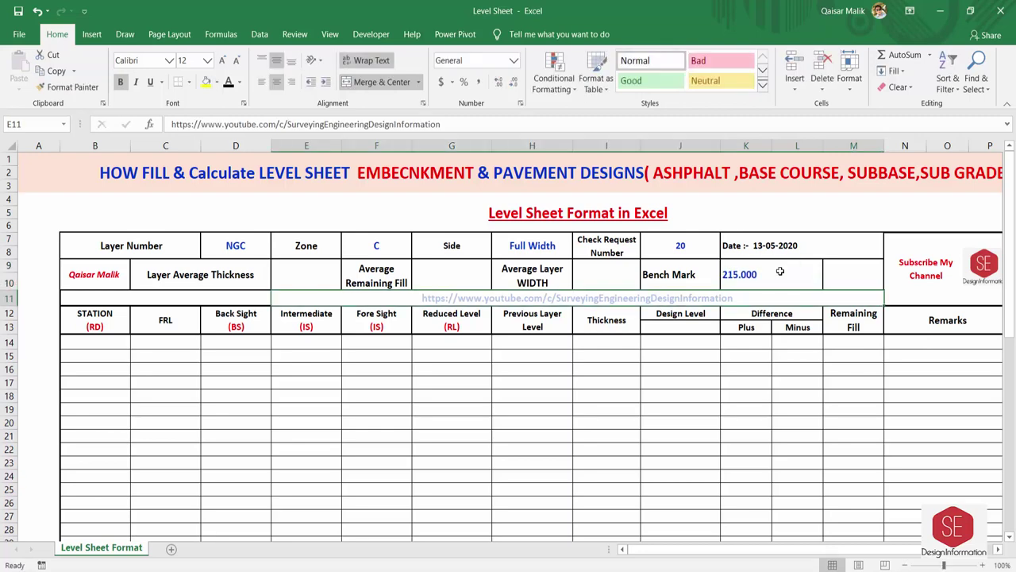
Step: Enter SE1 as the bench mark name in the empty header cell beside the 215.000 value
left_click(862, 272)
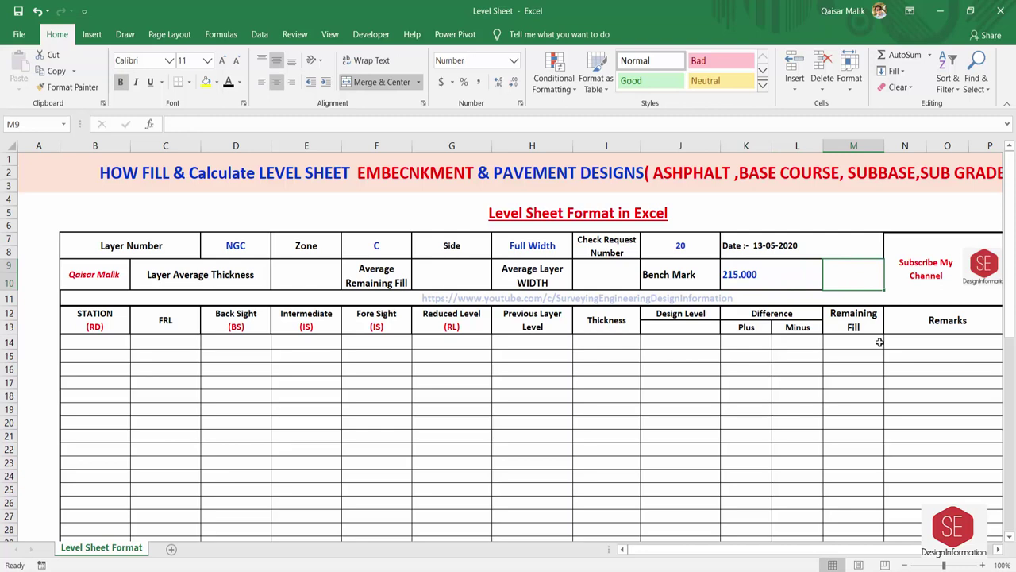
type("SE")
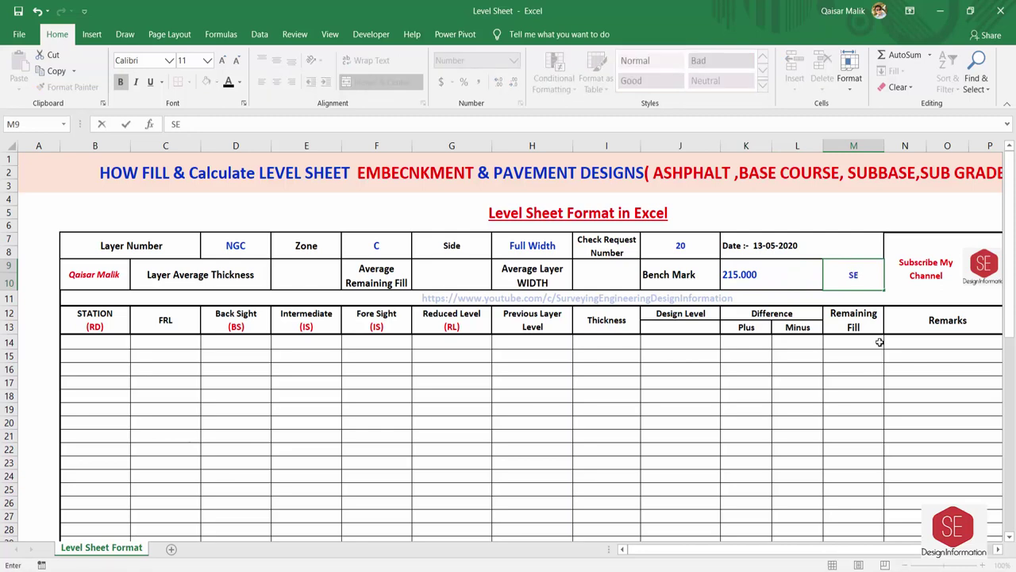
type("1")
key("Return")
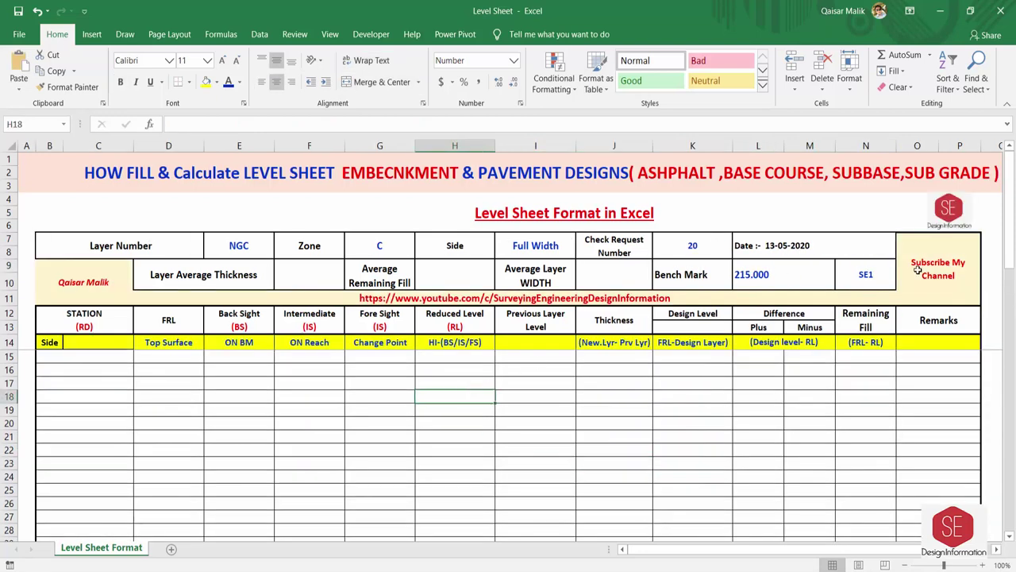
left_click(916, 263)
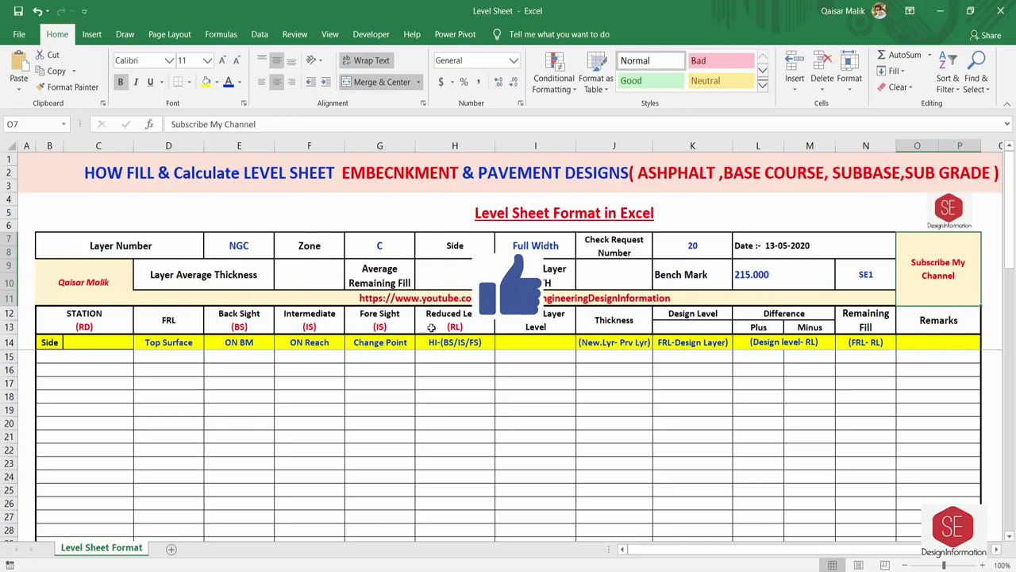
Step: Examine the side, station, FRL and Back Sight columns and the notes beneath their headings
left_click(53, 345)
key("Down")
key("Down")
key("Down")
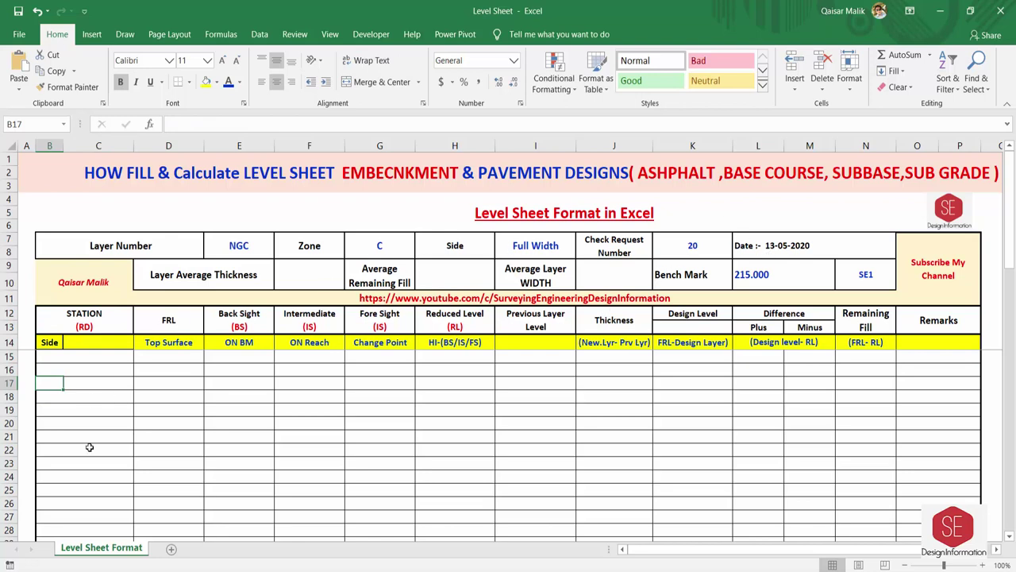
left_click(94, 356)
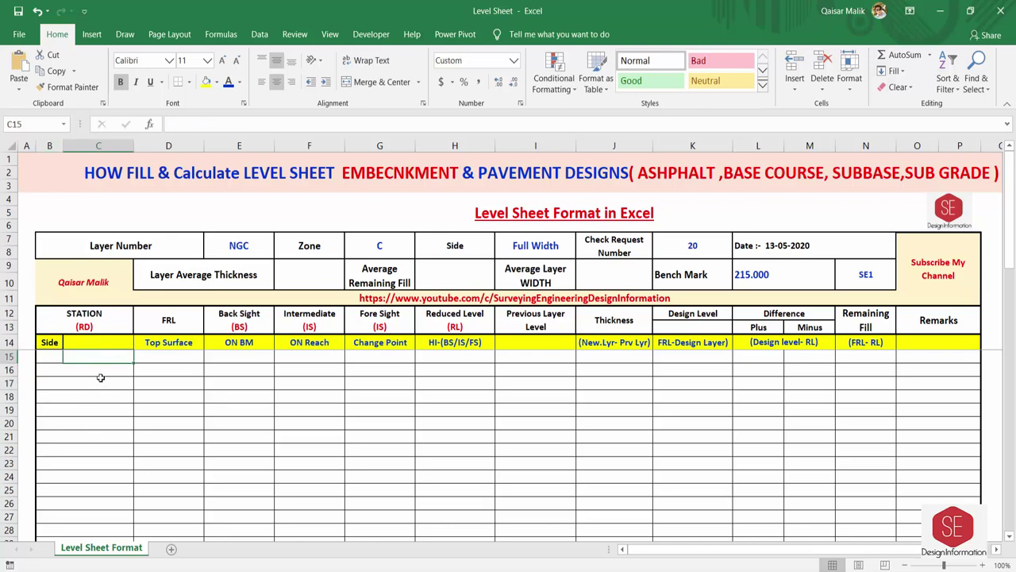
left_click(166, 344)
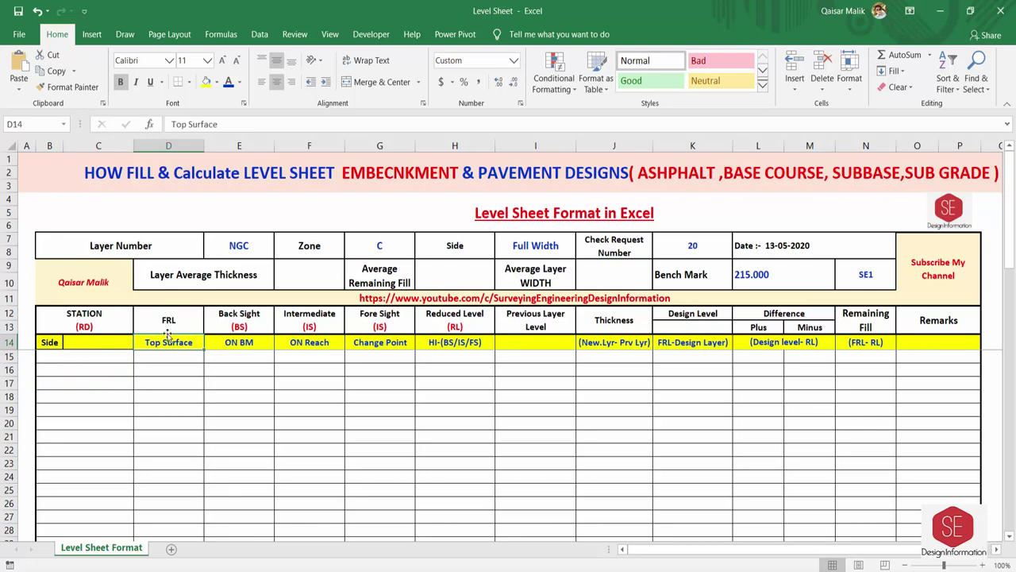
left_click(235, 319)
left_click(236, 343)
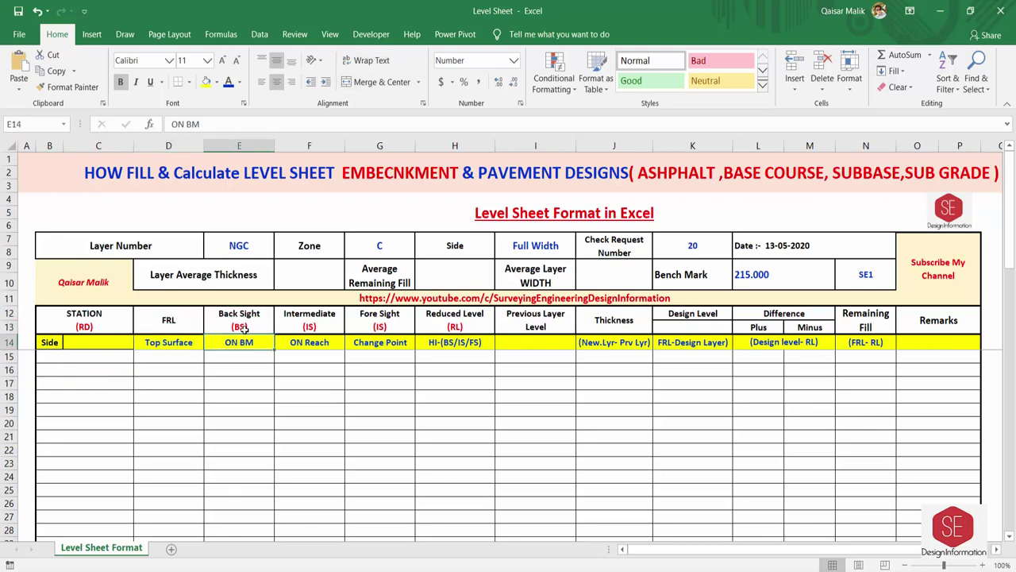
left_click(238, 354)
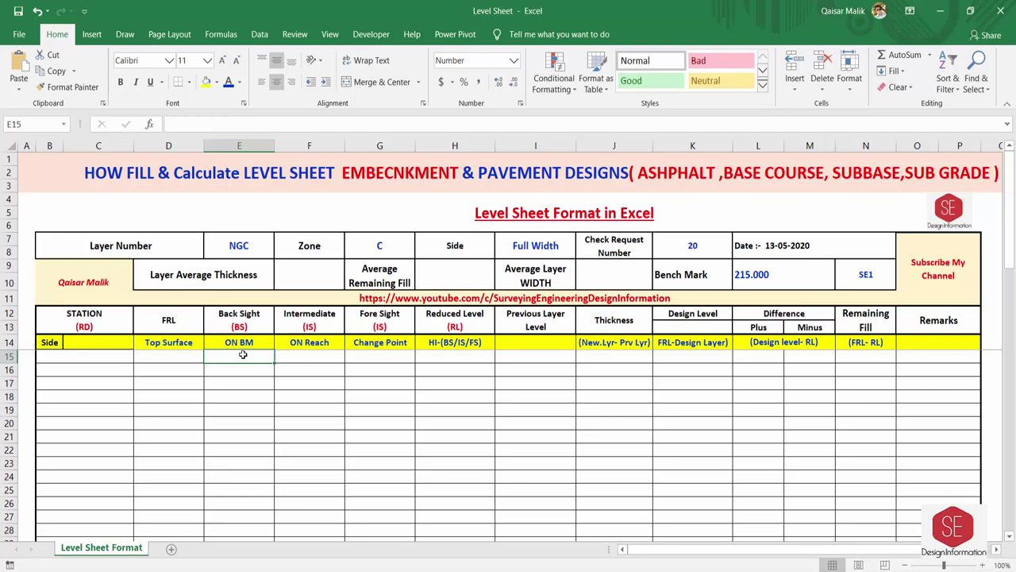
Step: Examine the Intermediate, Fore Sight, Reduced Level, Previous Layer Level and Thickness columns with their notes
left_click(307, 343)
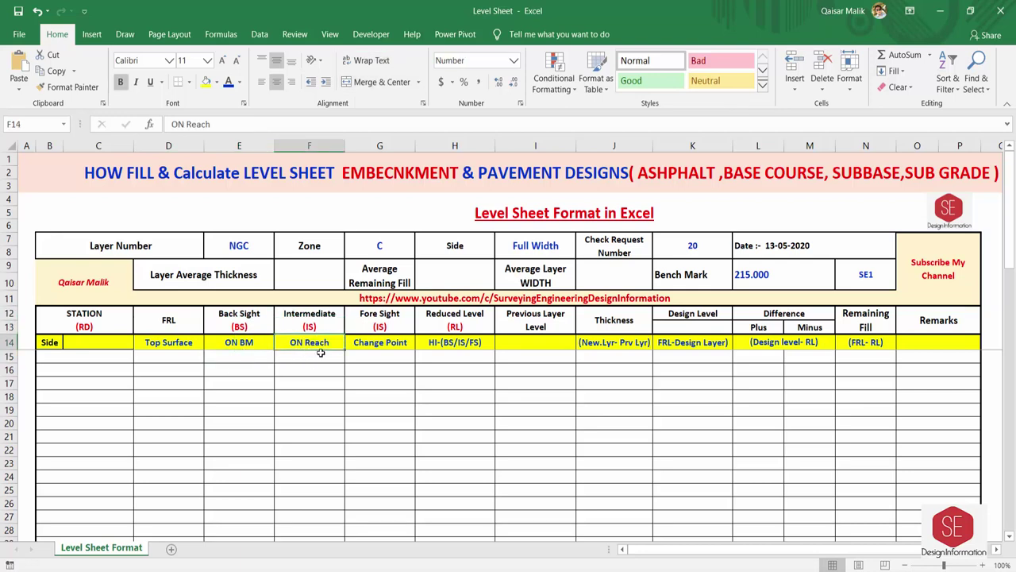
left_click(311, 356)
left_click(309, 362)
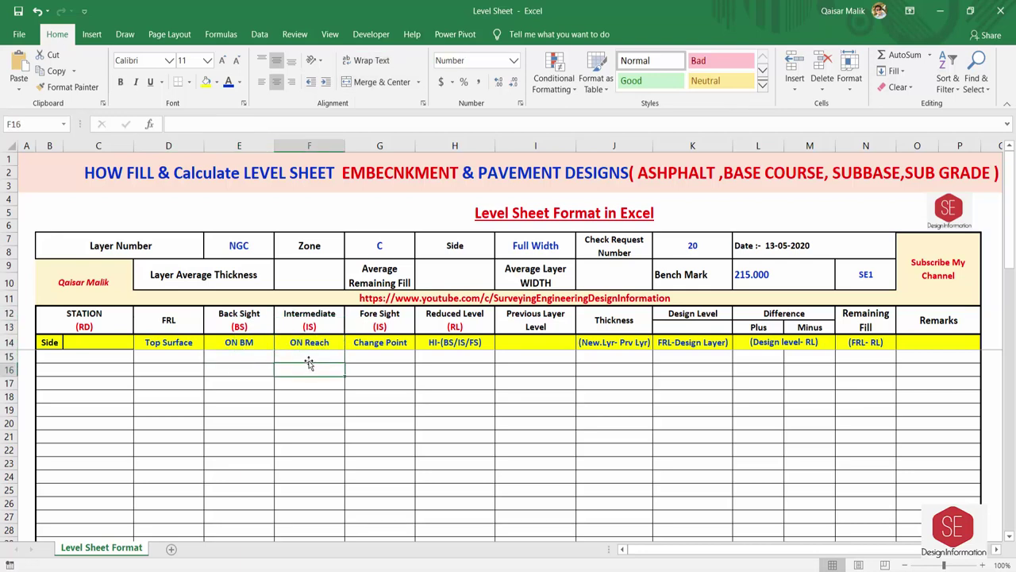
left_click(306, 358)
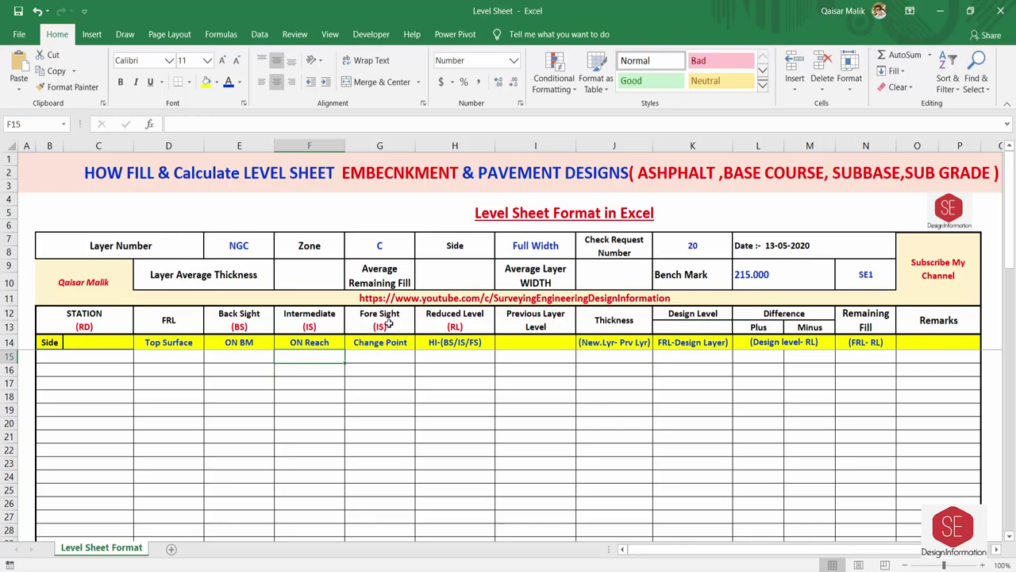
left_click(383, 354)
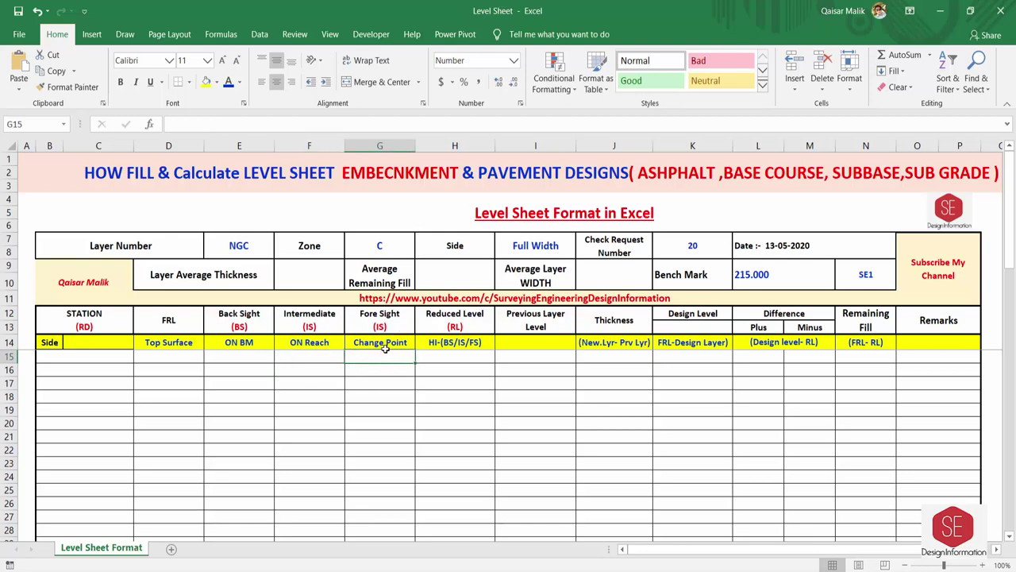
left_click(392, 342)
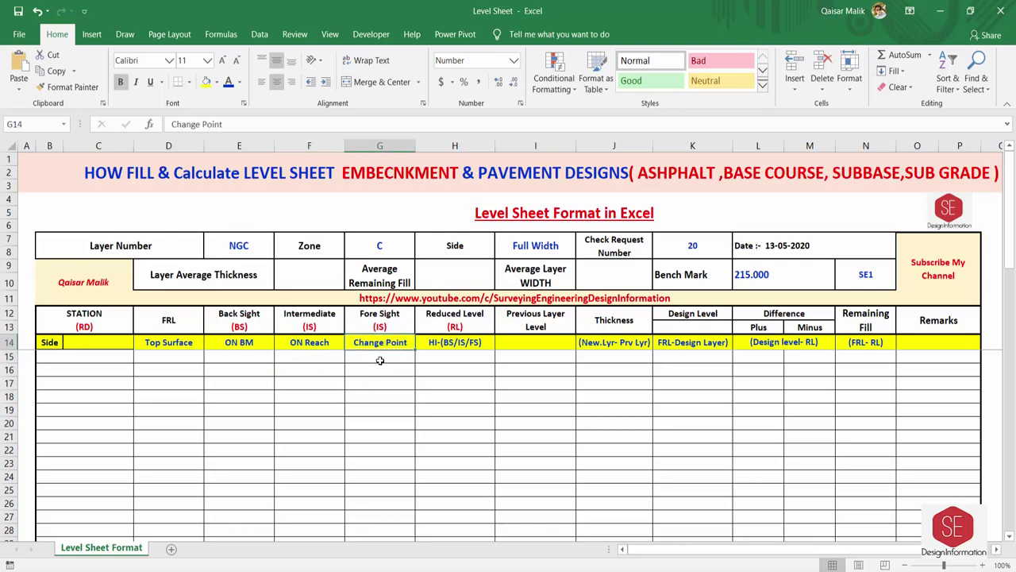
left_click(380, 361)
left_click(470, 326)
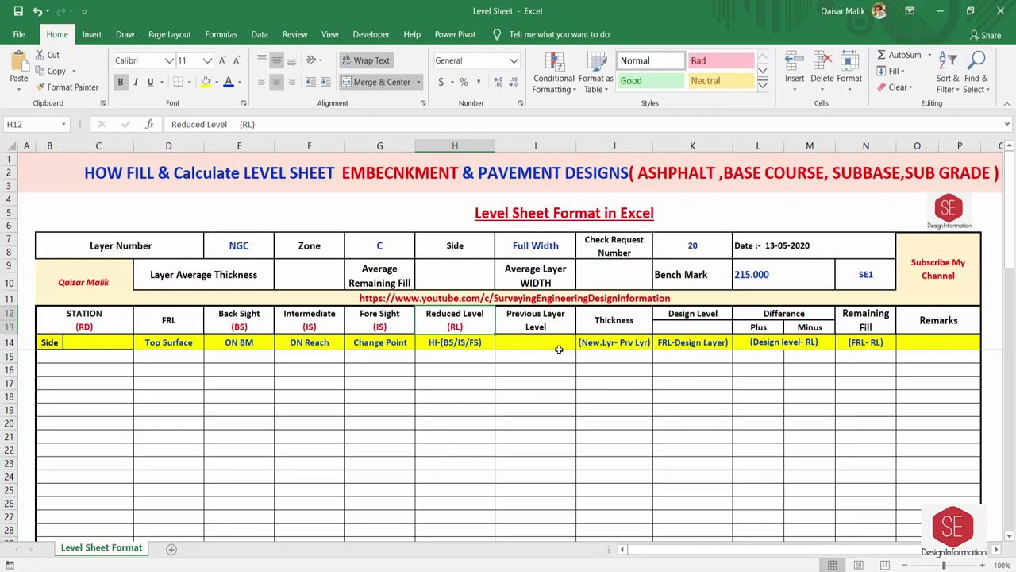
left_click(538, 316)
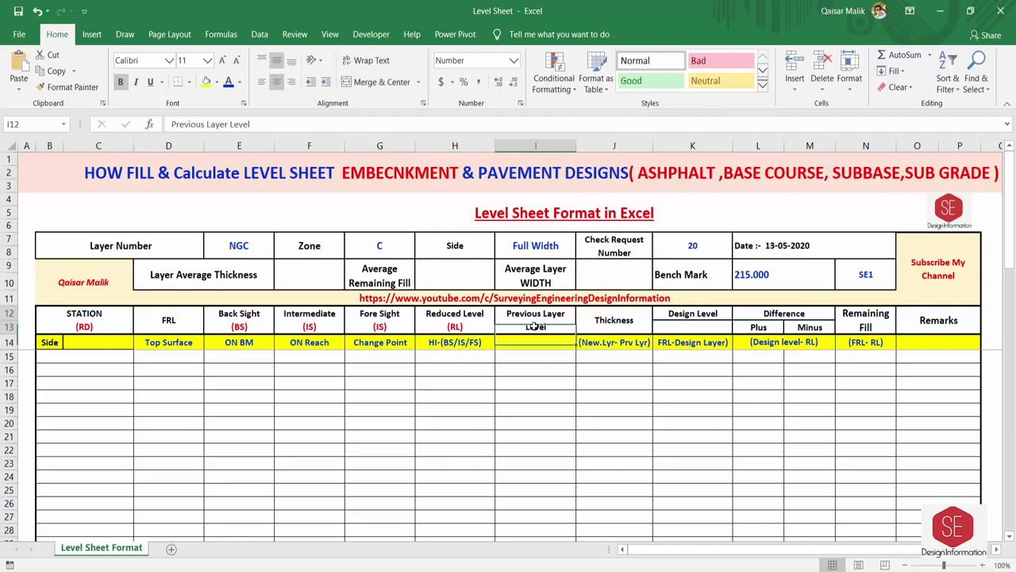
left_click(528, 377)
left_click(624, 341)
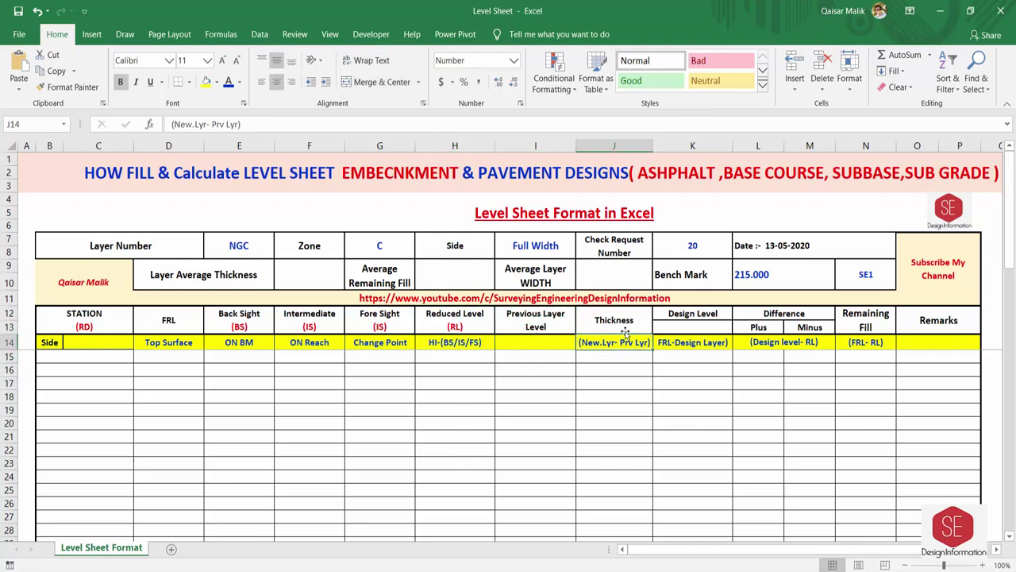
left_click(549, 355)
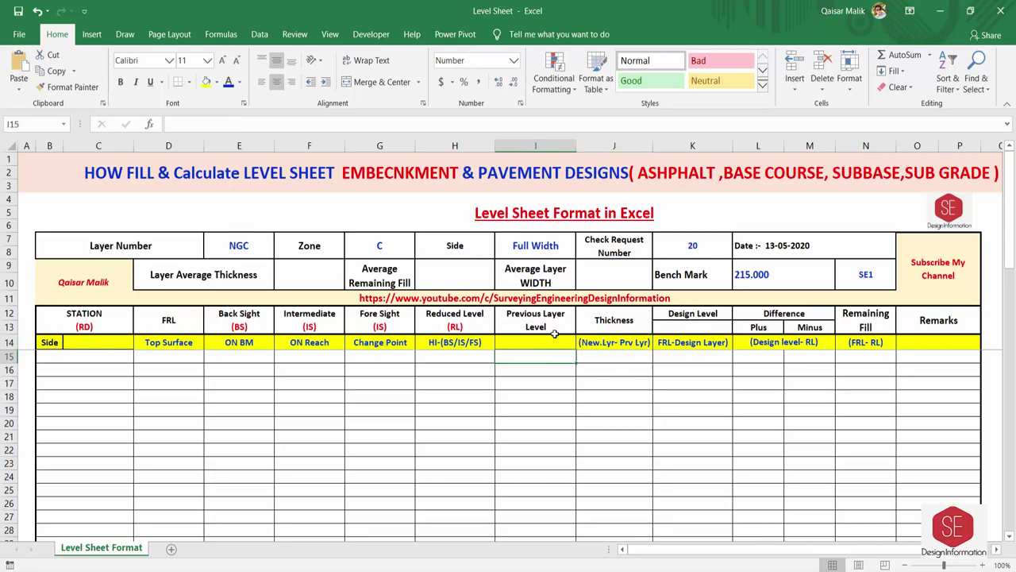
left_click(467, 359)
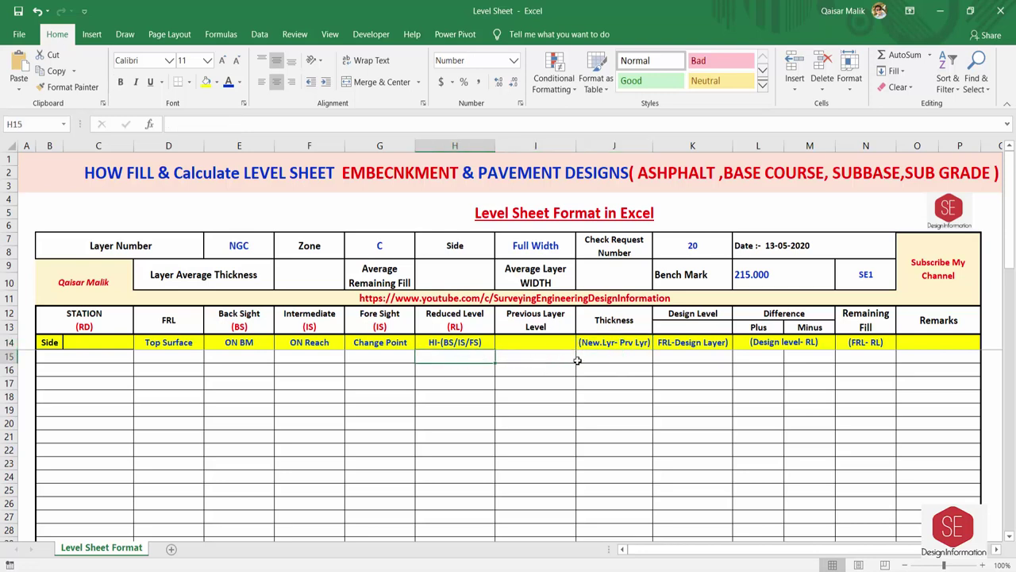
Step: Try SUB GRADE, SUBBASE and ASPHALT BASE as the layer name under the Design Level heading
left_click(694, 316)
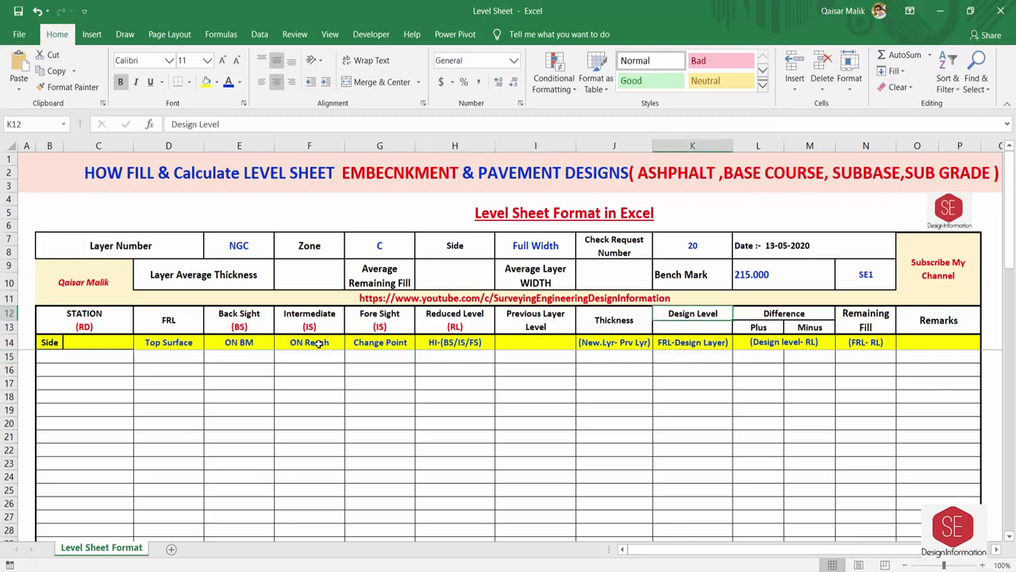
left_click(680, 327)
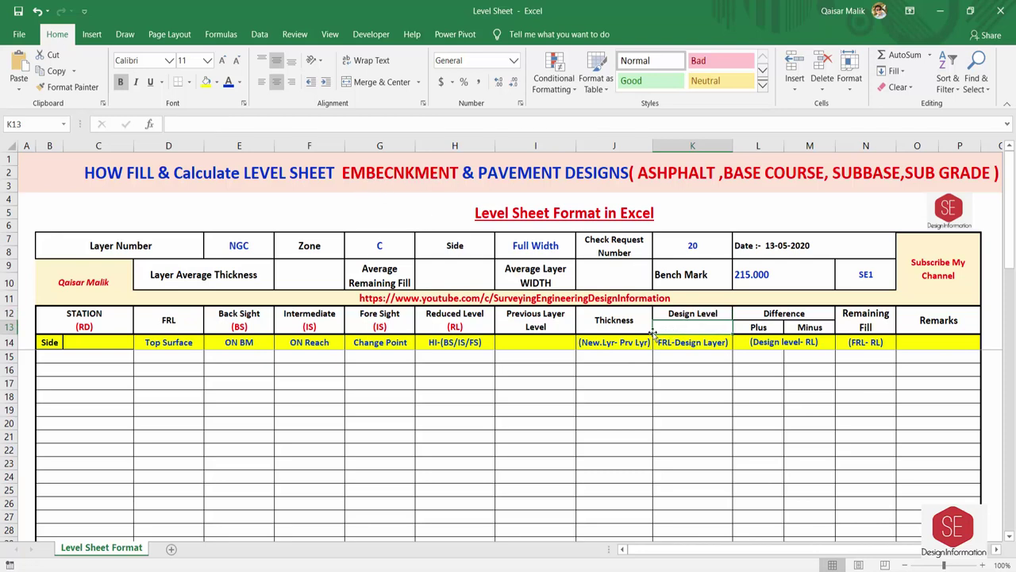
type("SUB GRADE")
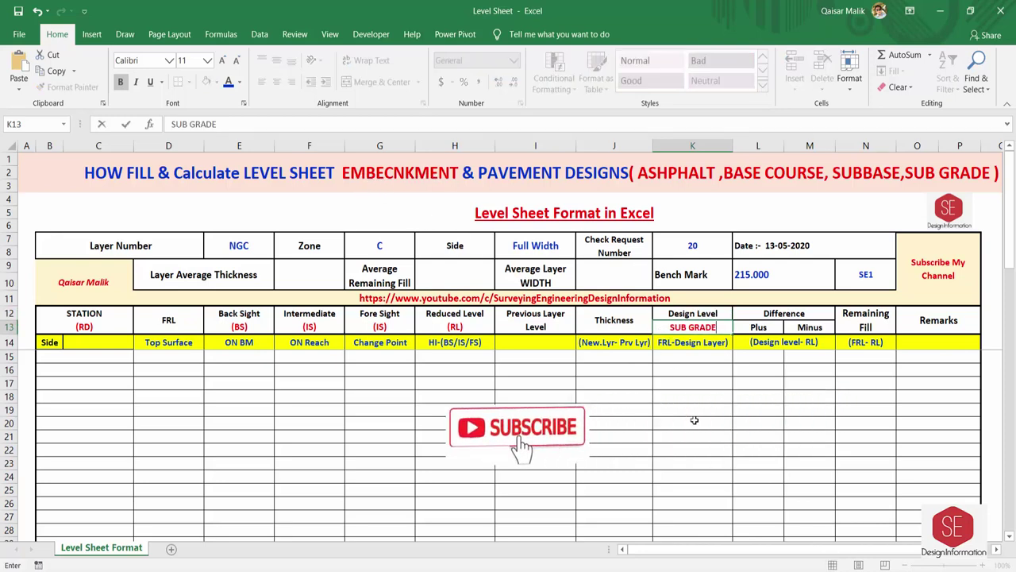
key("Return")
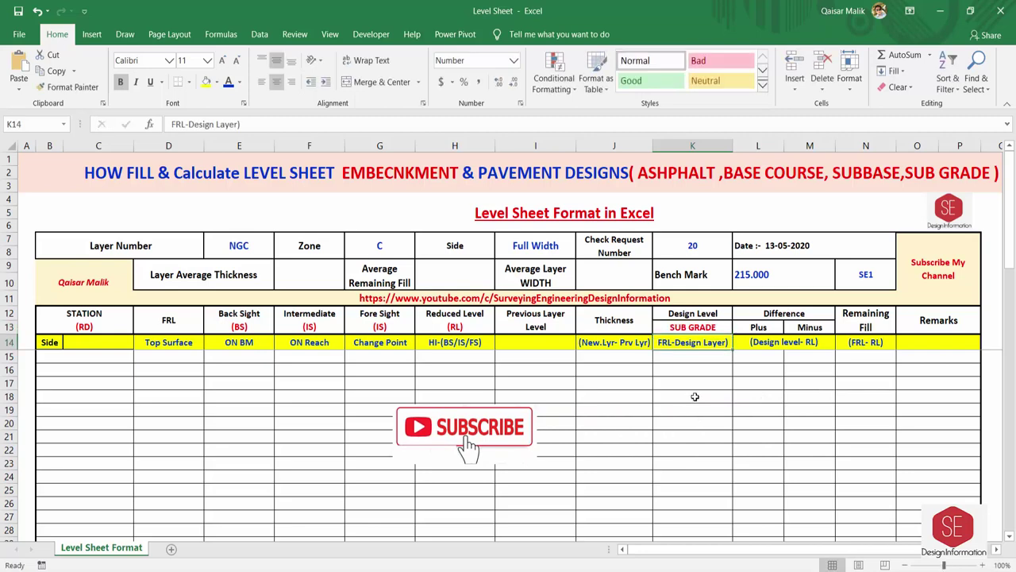
left_click(693, 327)
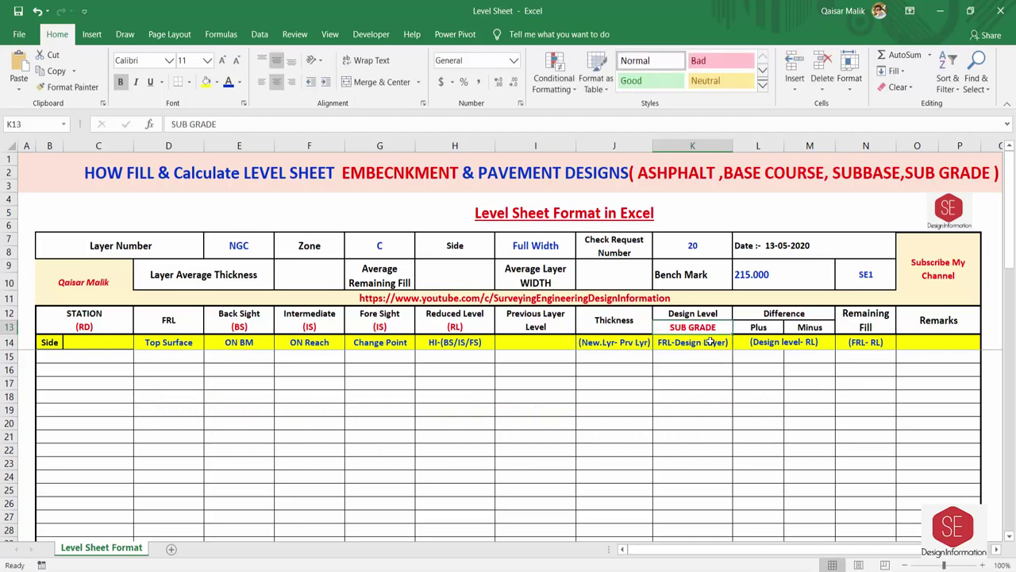
type("SUBBASE")
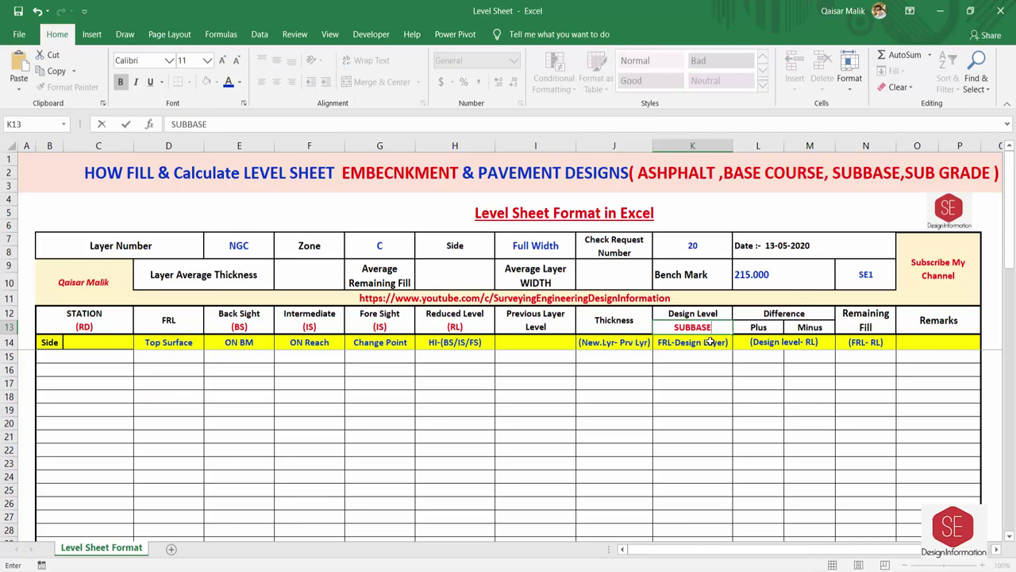
key("Return")
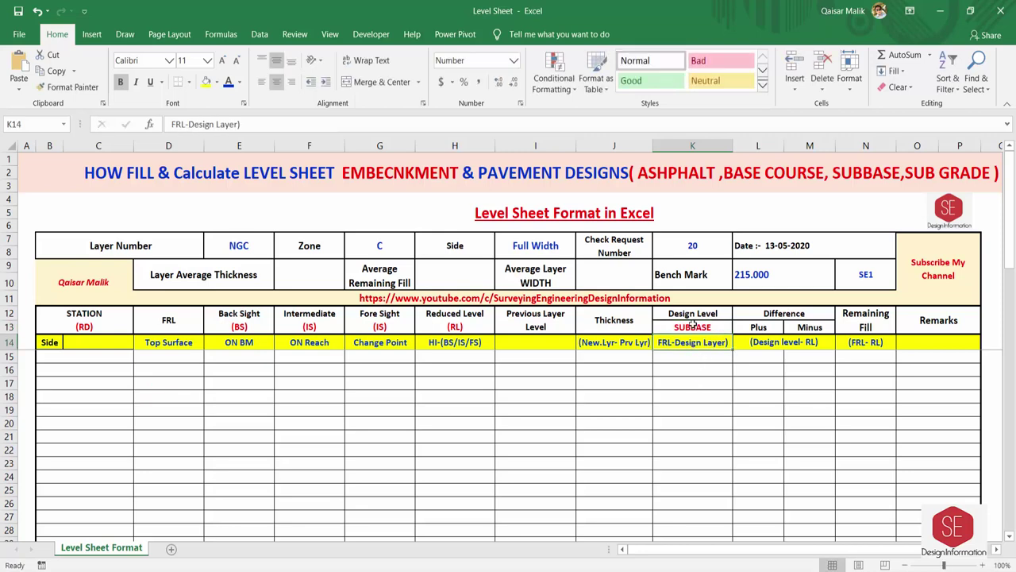
left_click(691, 327)
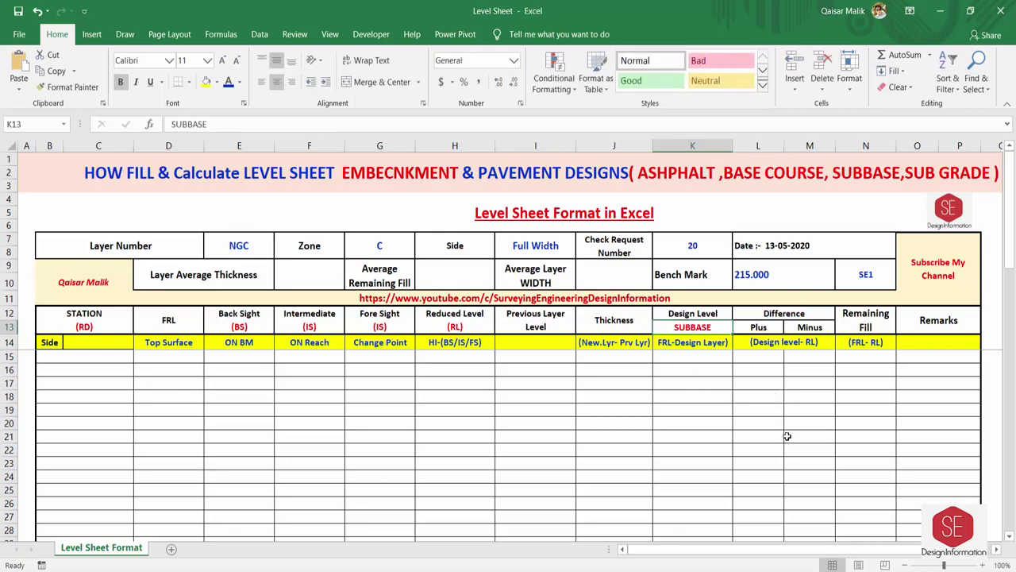
type("ASPHALT BASE")
key("Return")
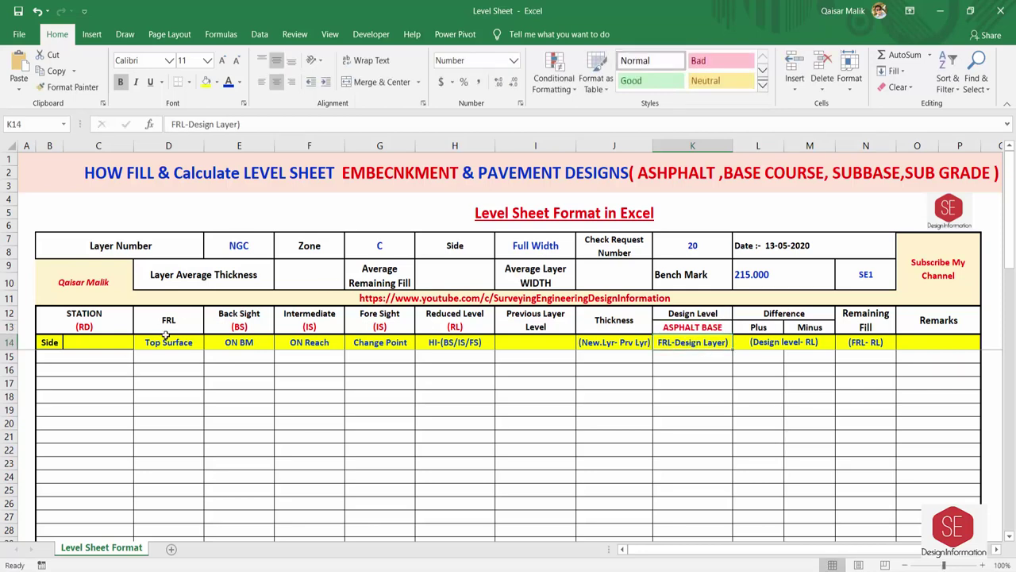
Step: Set the layer name under the Design Level heading to SUB GRADE
left_click(669, 331)
type("SUB")
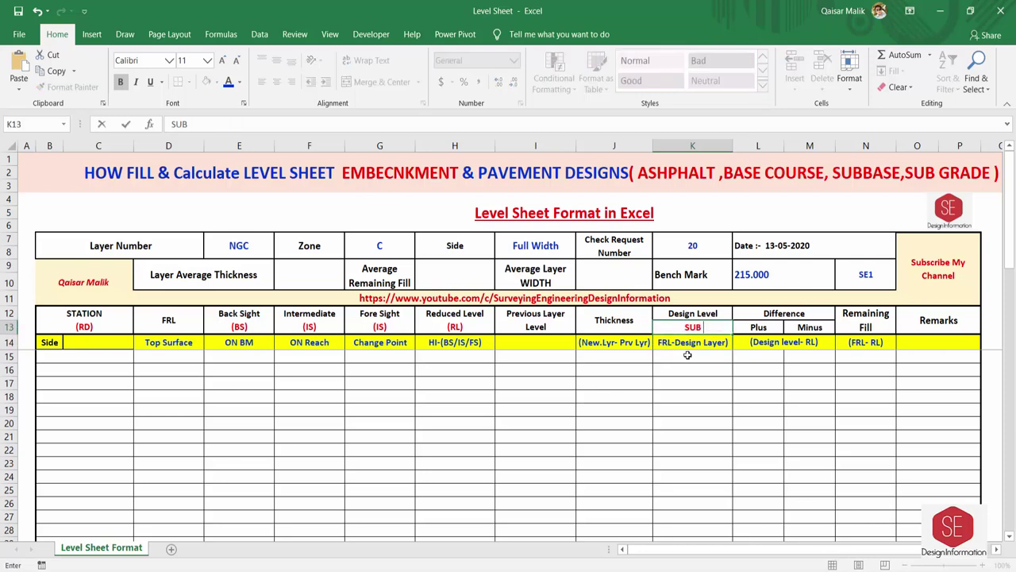
type(" GRADE")
key("Return")
Step: Examine how the Design Level, Difference (Plus and Minus) and Reduced Level columns relate to each other
left_click(701, 355)
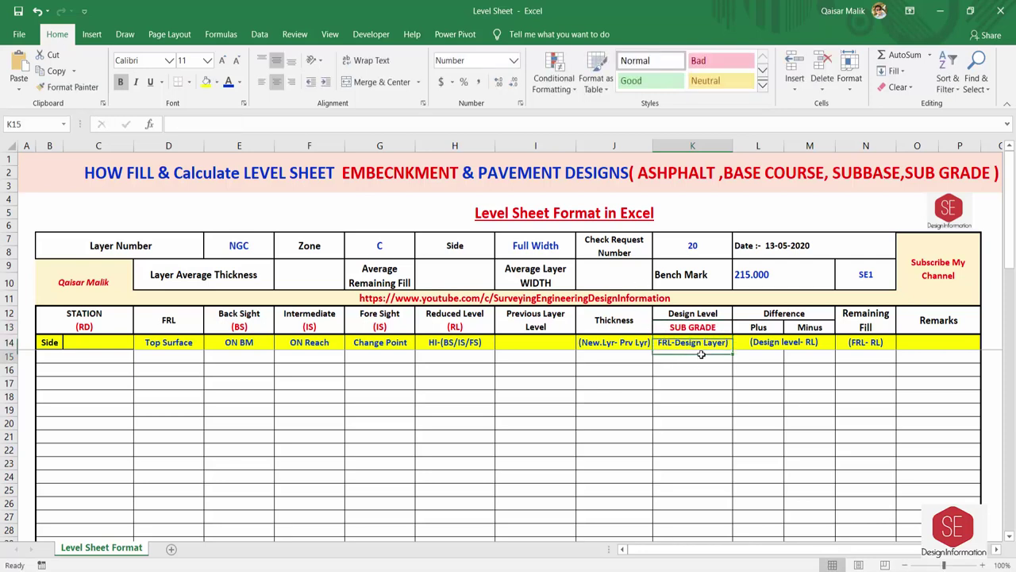
left_click(674, 332)
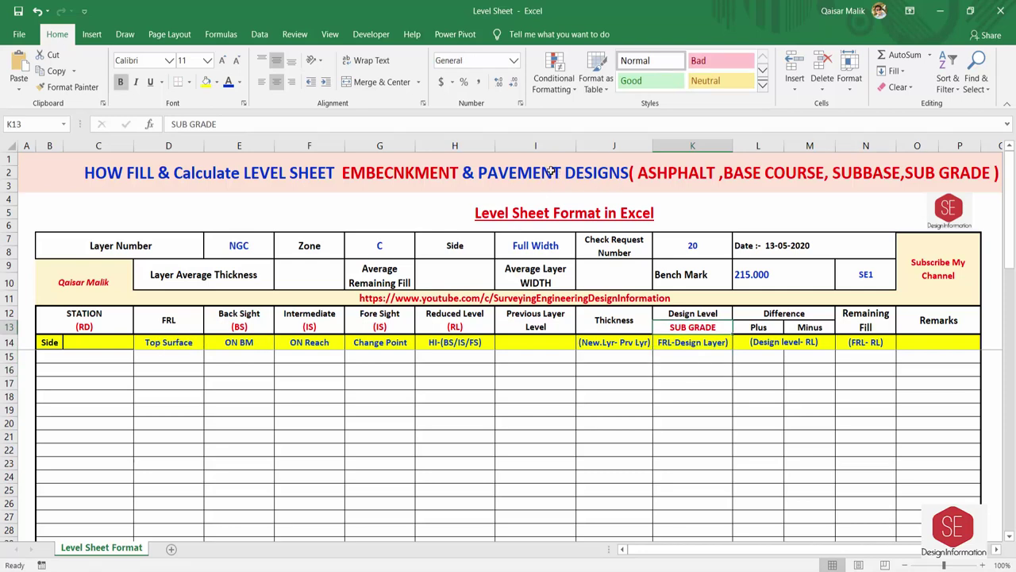
key("Down")
key("Down")
key("Down")
key("Down")
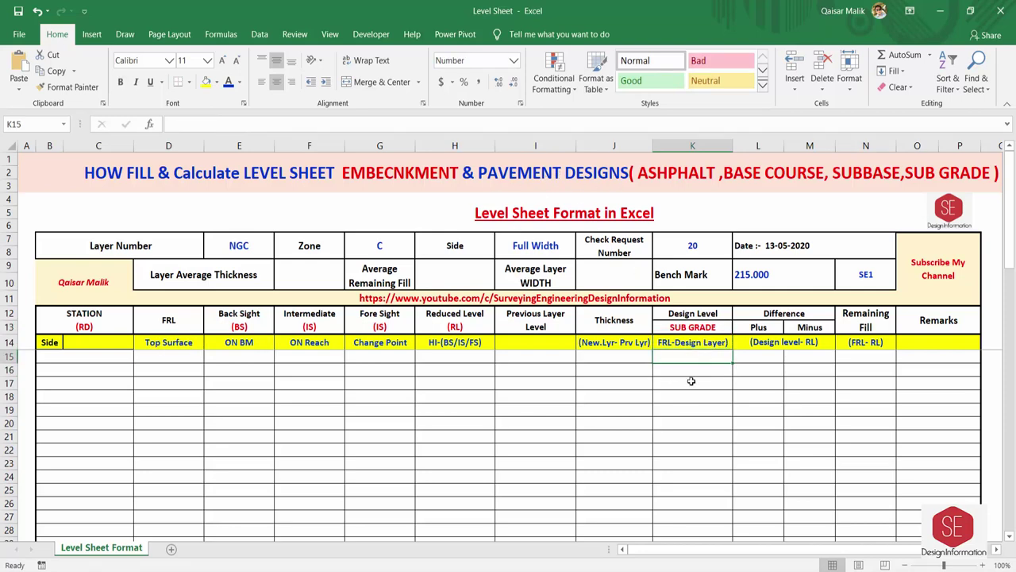
left_click(764, 353)
key("ctrl+c")
left_click(759, 329)
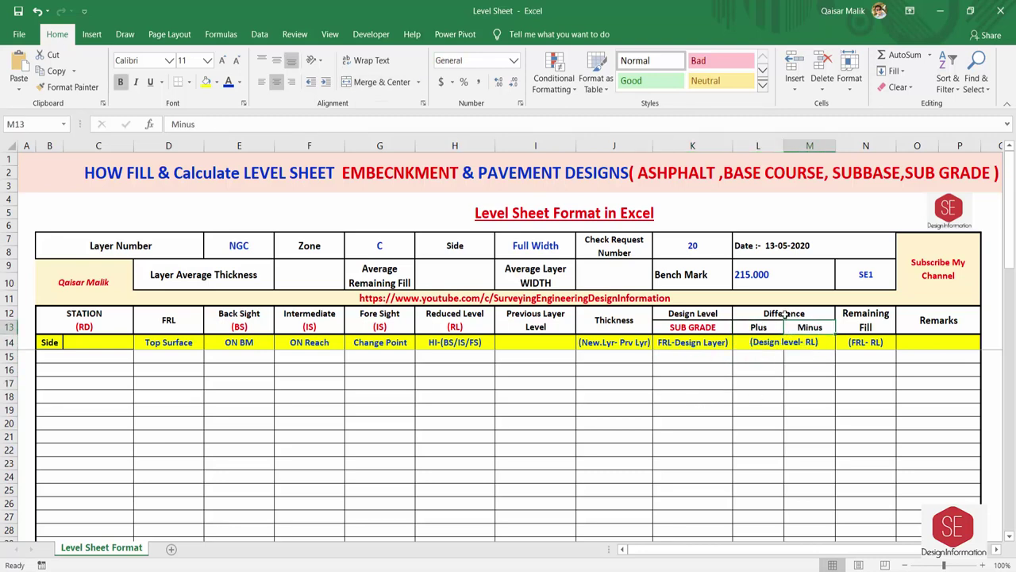
left_click(707, 362)
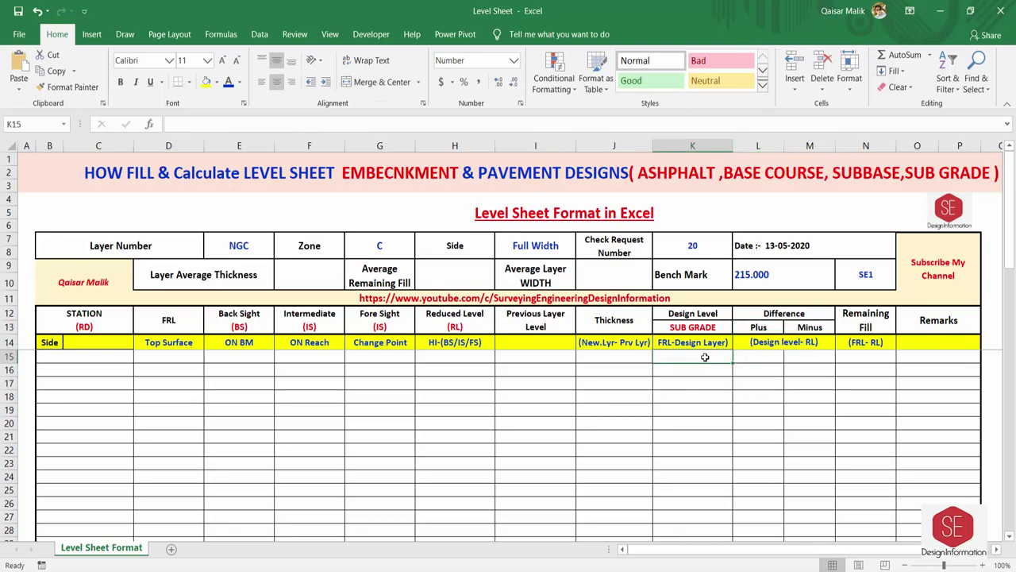
left_click(454, 361)
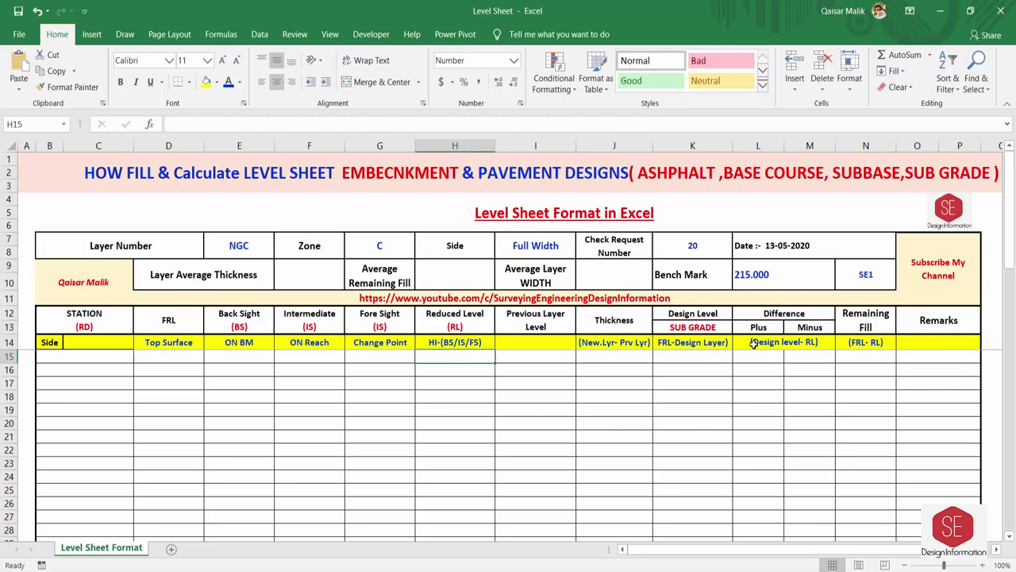
Step: Examine the Minus and Remaining Fill columns and the formula note beneath Remaining Fill
left_click(818, 325)
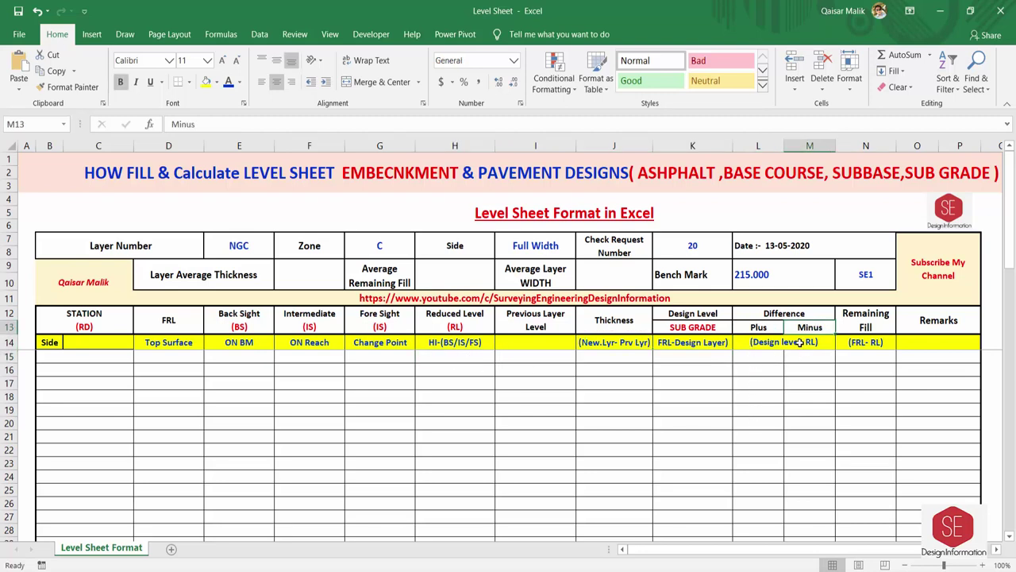
left_click(881, 316)
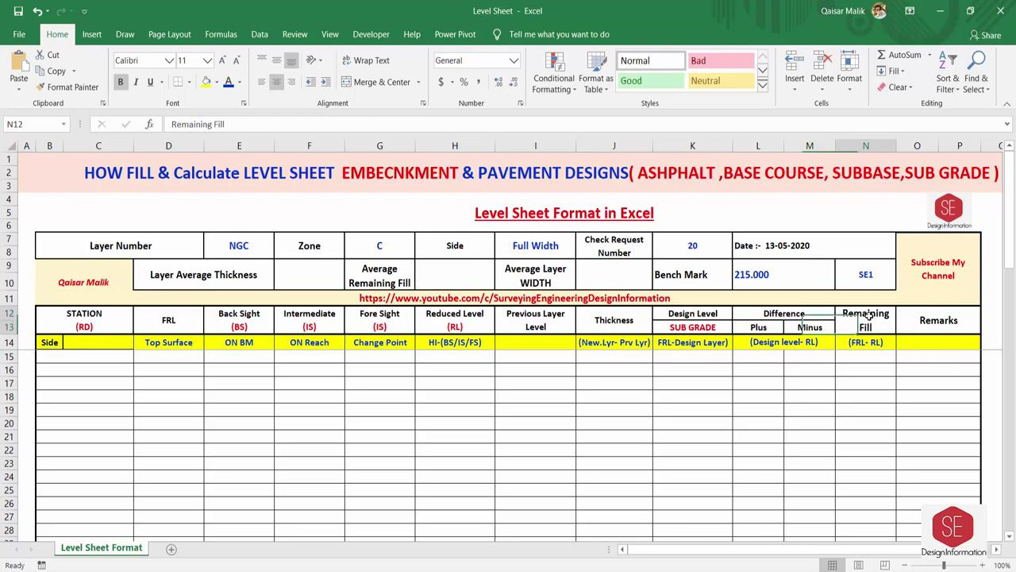
left_click(867, 343)
Step: Enter 0 in the Back Sight and Station cells of the first data row, row 15
key("Return")
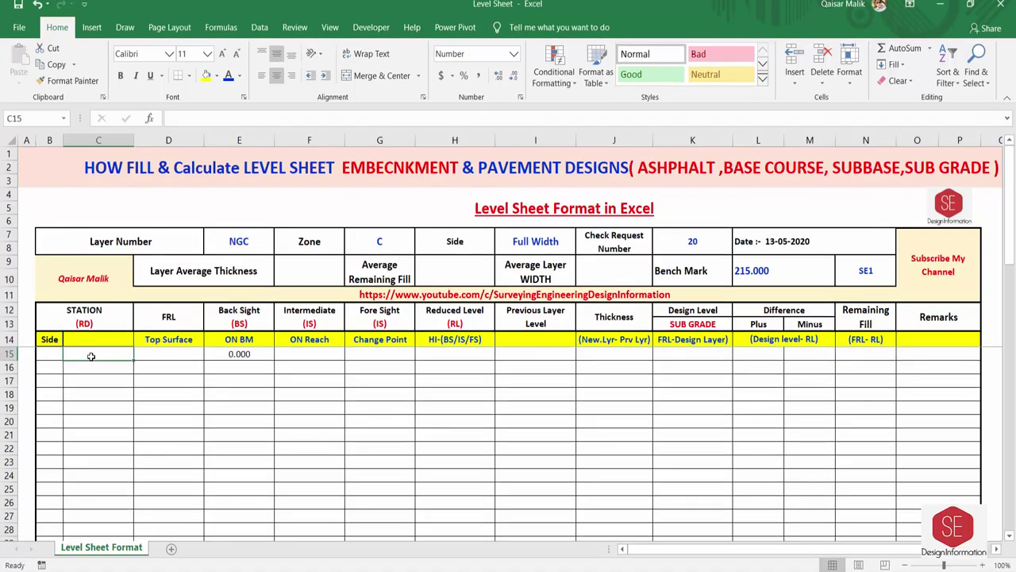
type("0")
key("Return")
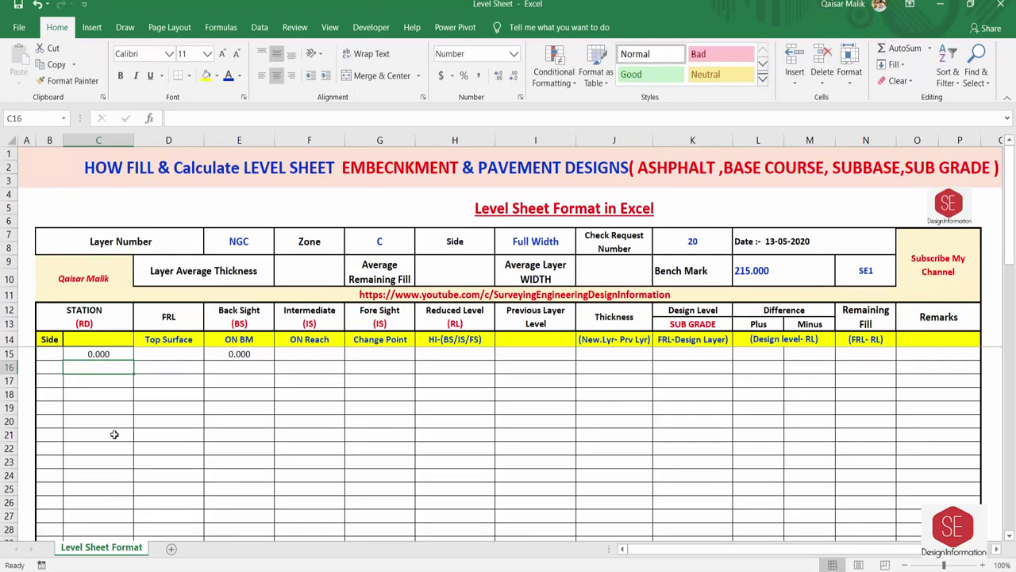
Step: Apply the custom number format 0+000 to the first station value in C15
right_click(98, 354)
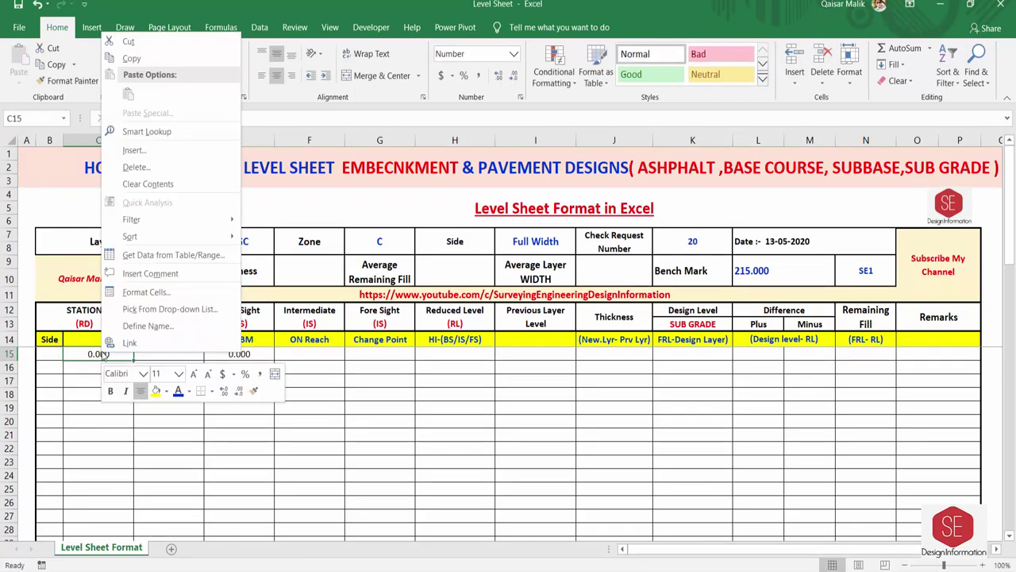
left_click(141, 292)
left_click(40, 140)
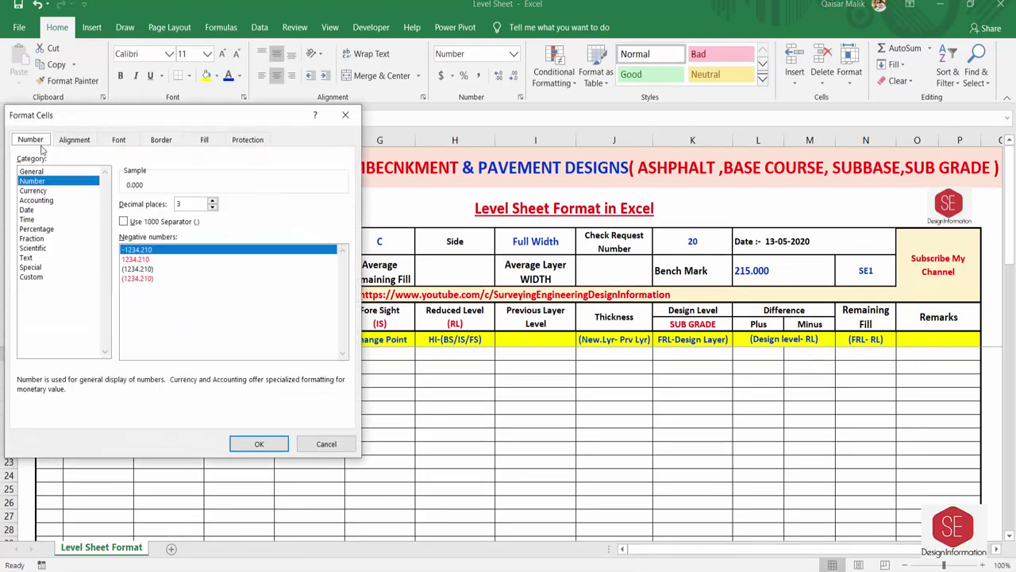
left_click(43, 276)
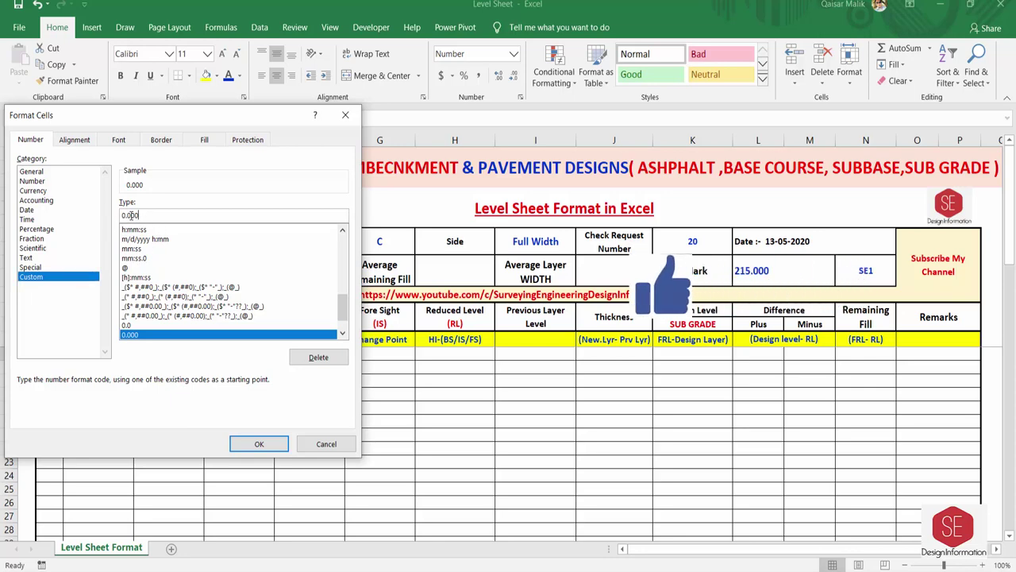
key("BackSpace")
key("BackSpace")
key("BackSpace")
key("BackSpace")
key("BackSpace")
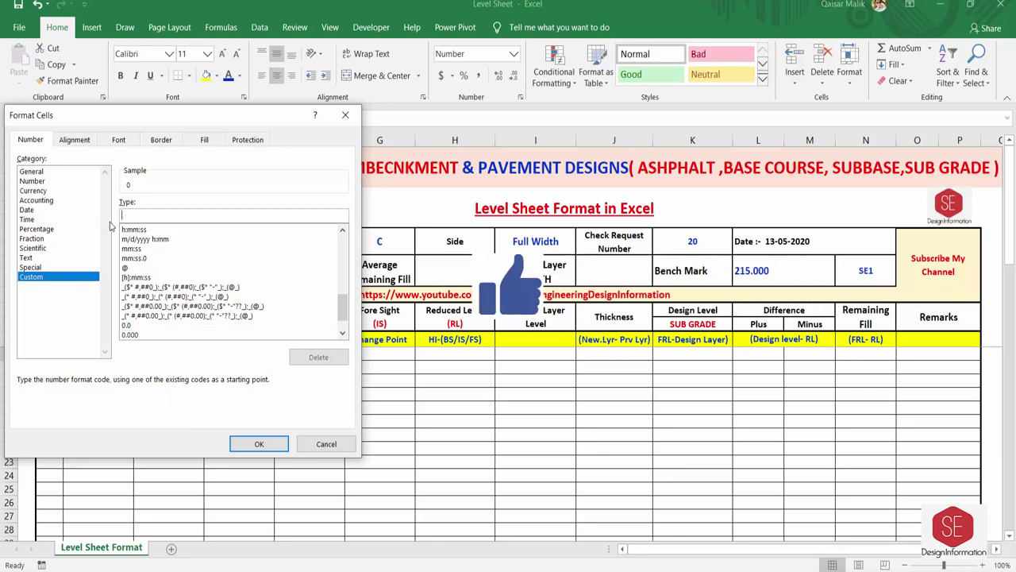
type("0+000")
key("Return")
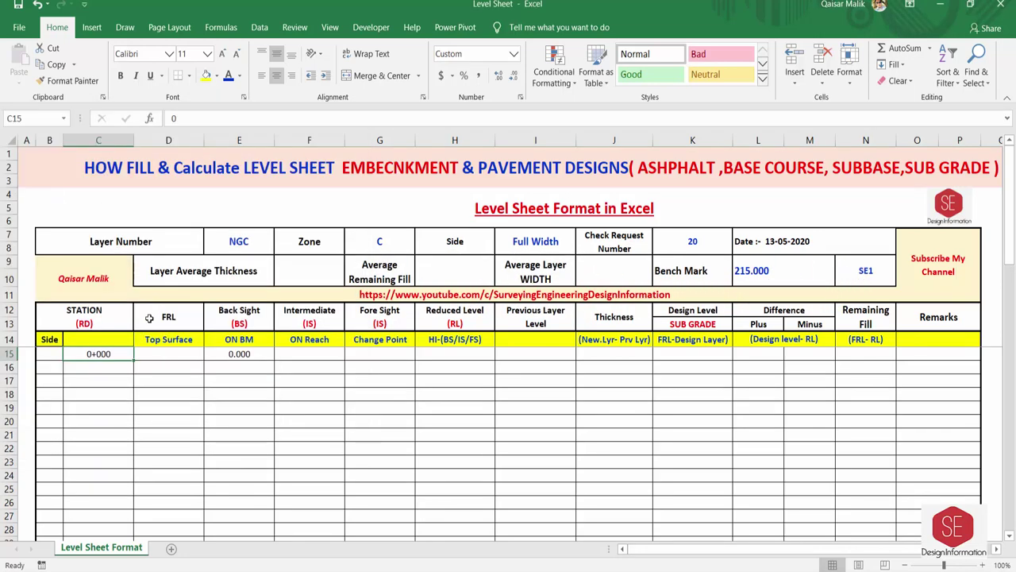
Step: Try the custom number format 00+000.000 on the first station value in C15
right_click(121, 352)
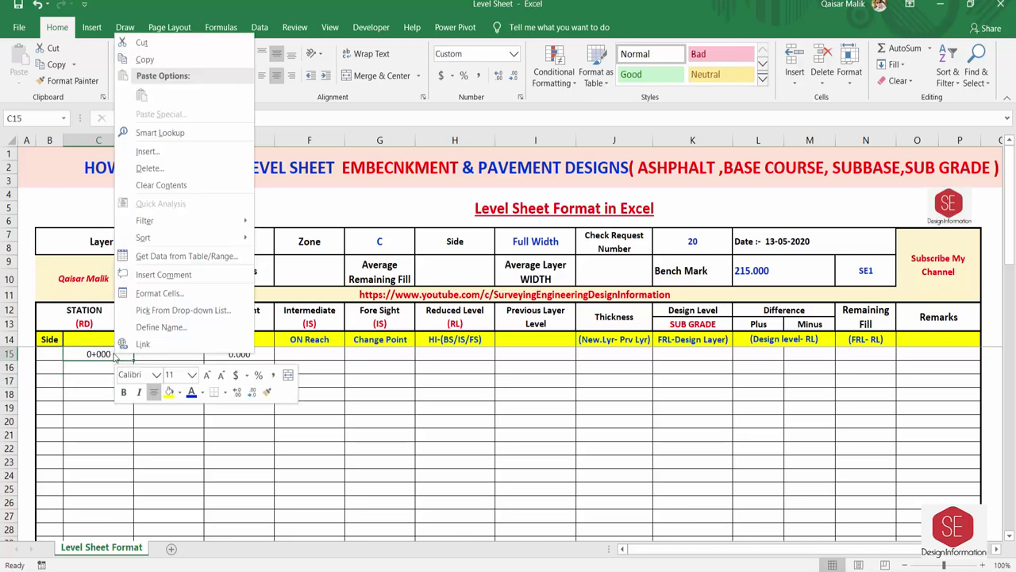
left_click(157, 298)
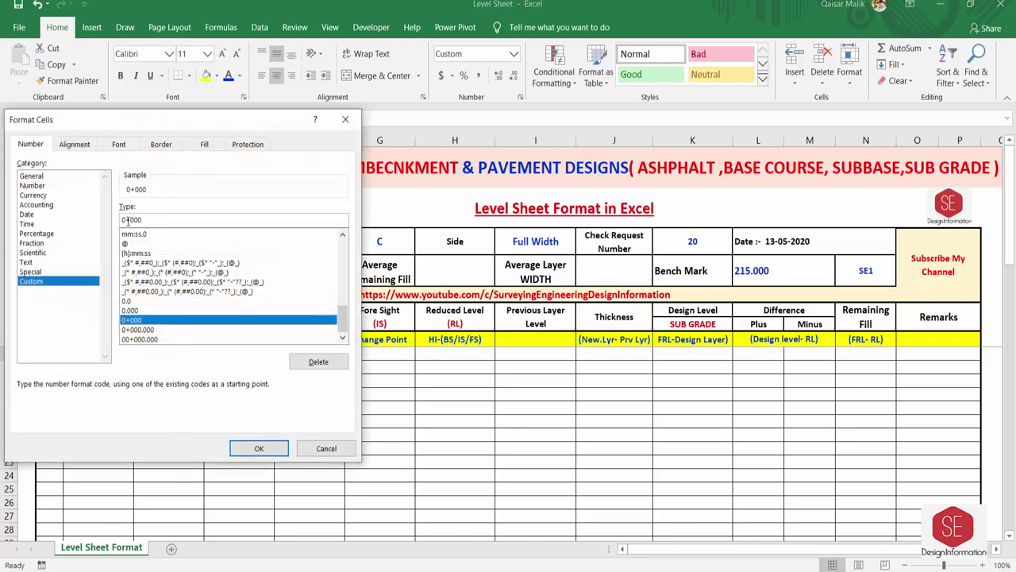
type("0")
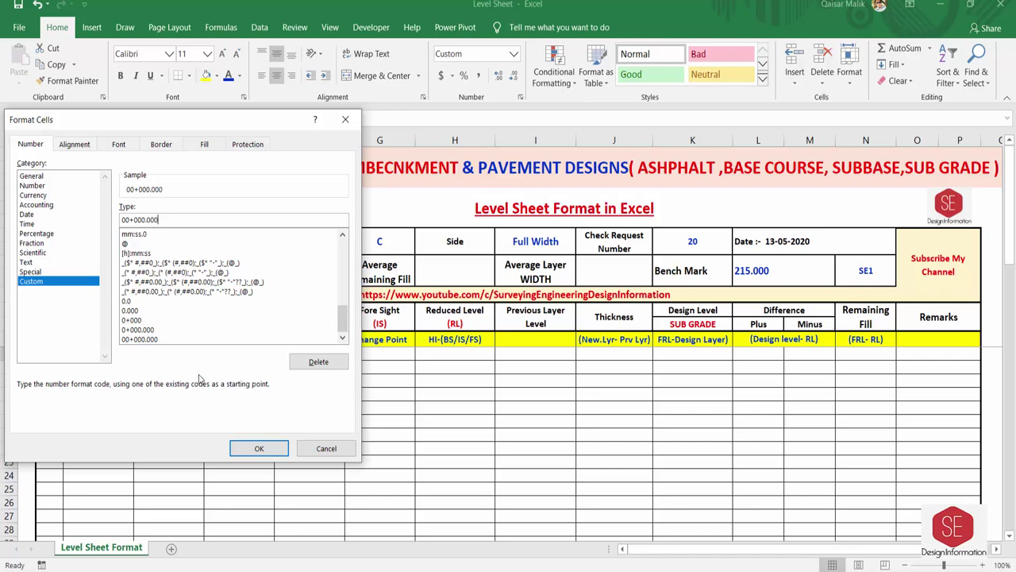
left_click(258, 448)
Step: Try 10, 20 and 50 as the station value in C15, and set it back to 0
left_click(91, 363)
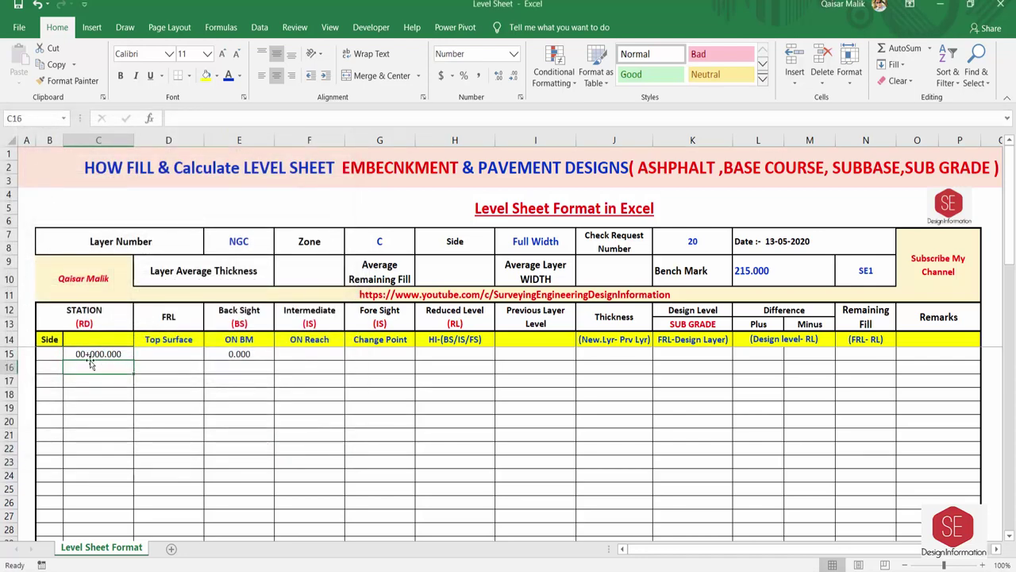
left_click(86, 353)
type("10")
key("Return")
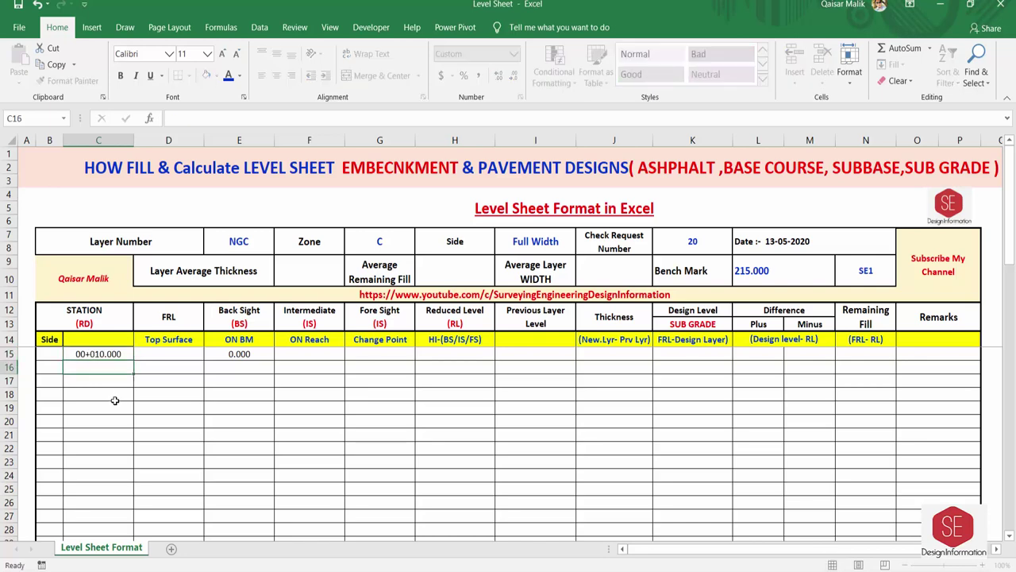
left_click(106, 354)
type("20")
key("Return")
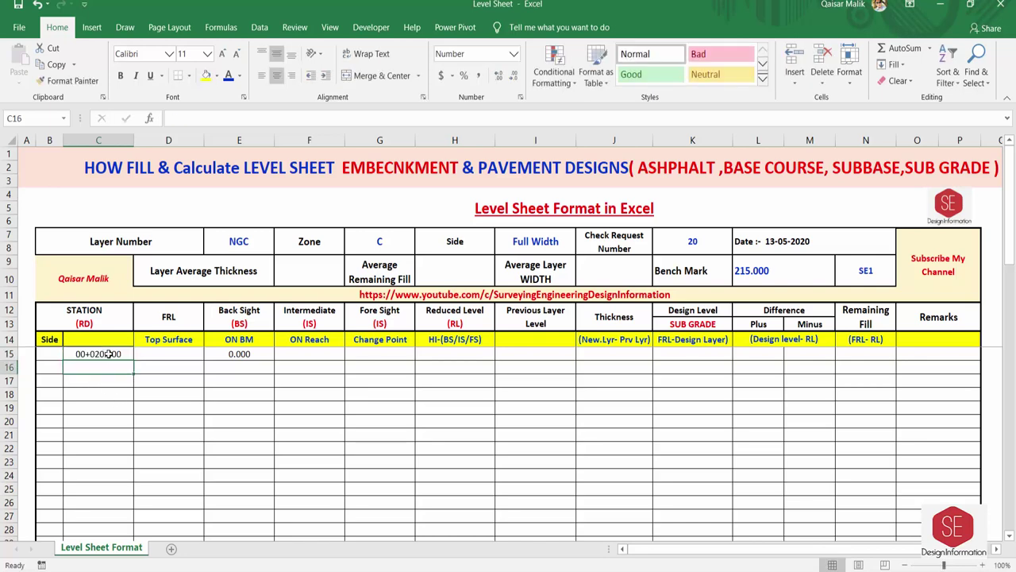
left_click(108, 354)
type("50")
key("Return")
left_click(82, 353)
type("0")
key("Return")
Step: Return the station value in C15 to the custom number format 0+000
left_click(85, 353)
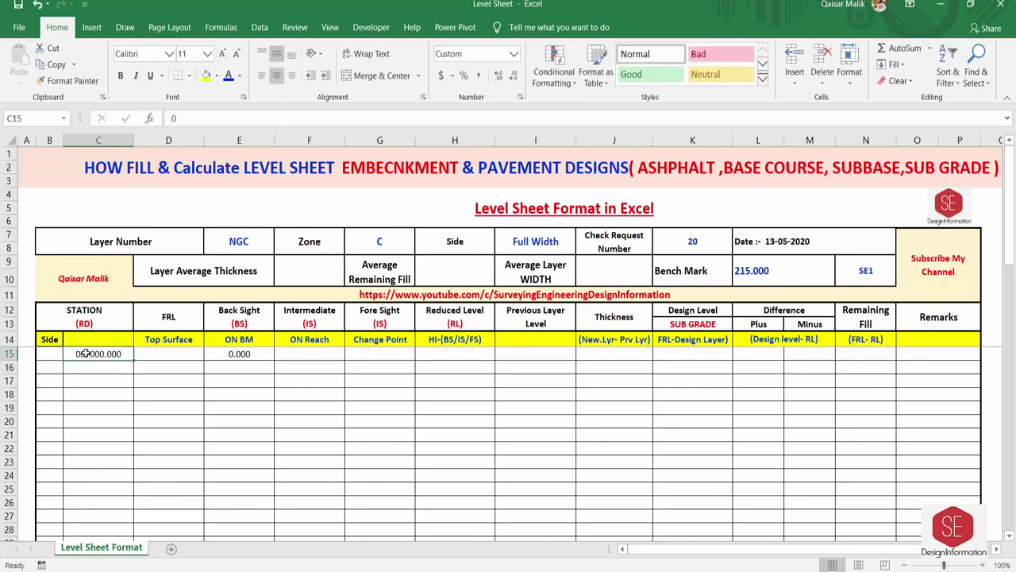
right_click(84, 353)
left_click(131, 295)
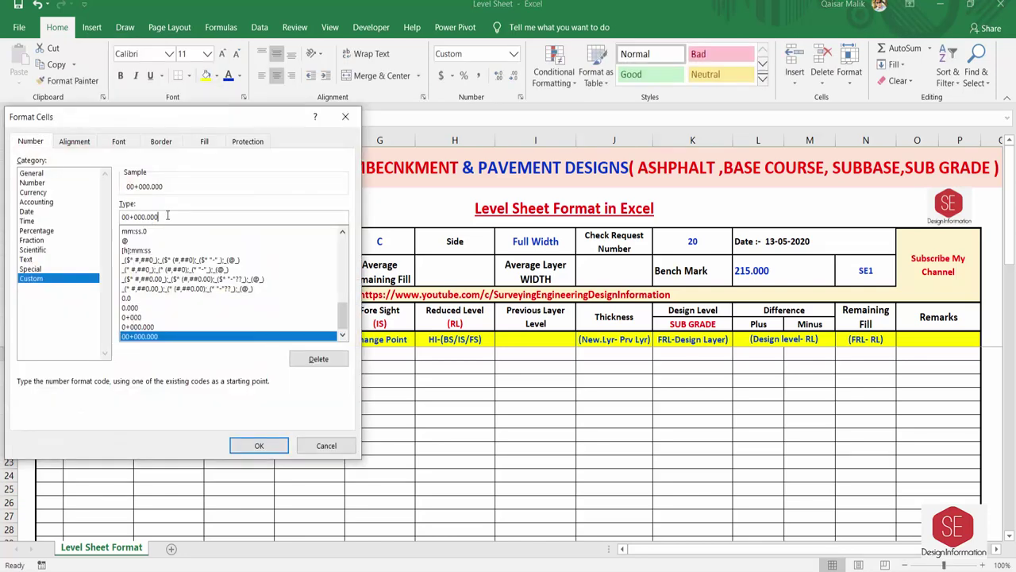
key("BackSpace")
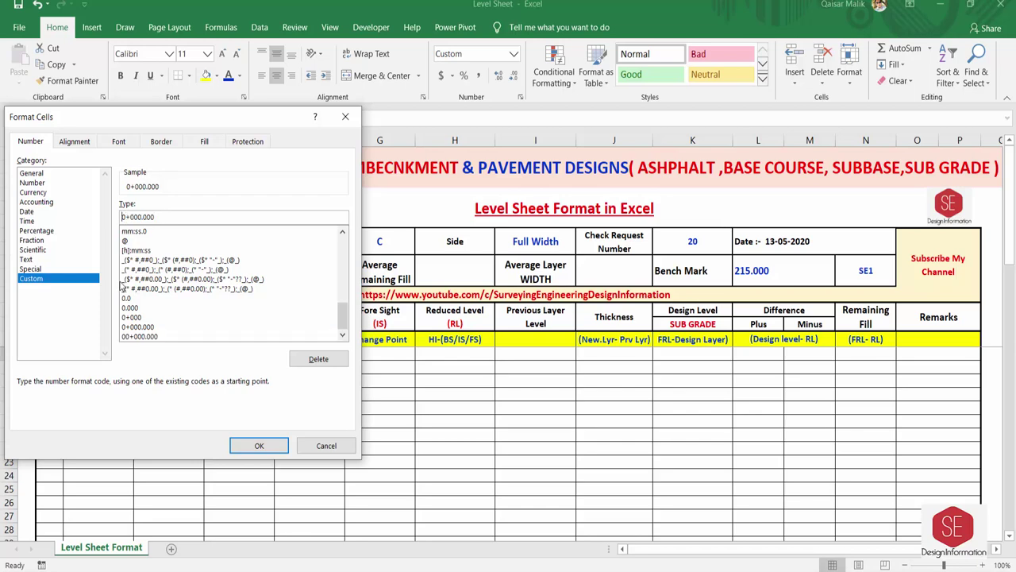
key("BackSpace")
key("BackSpace")
key("BackSpace")
left_click(249, 444)
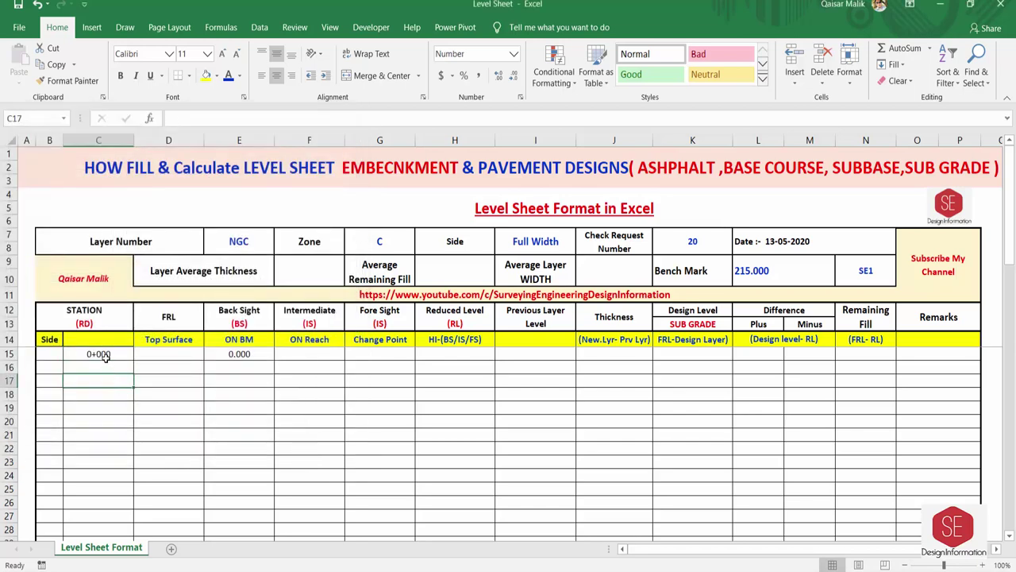
Step: Enter CL as the side of the 0+000 station row
left_click(45, 359)
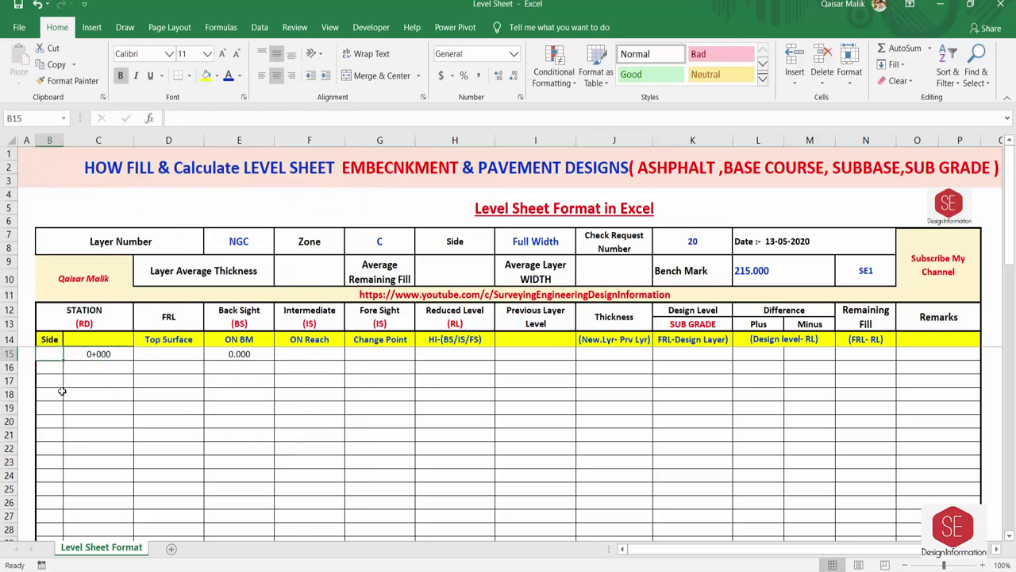
type("CL")
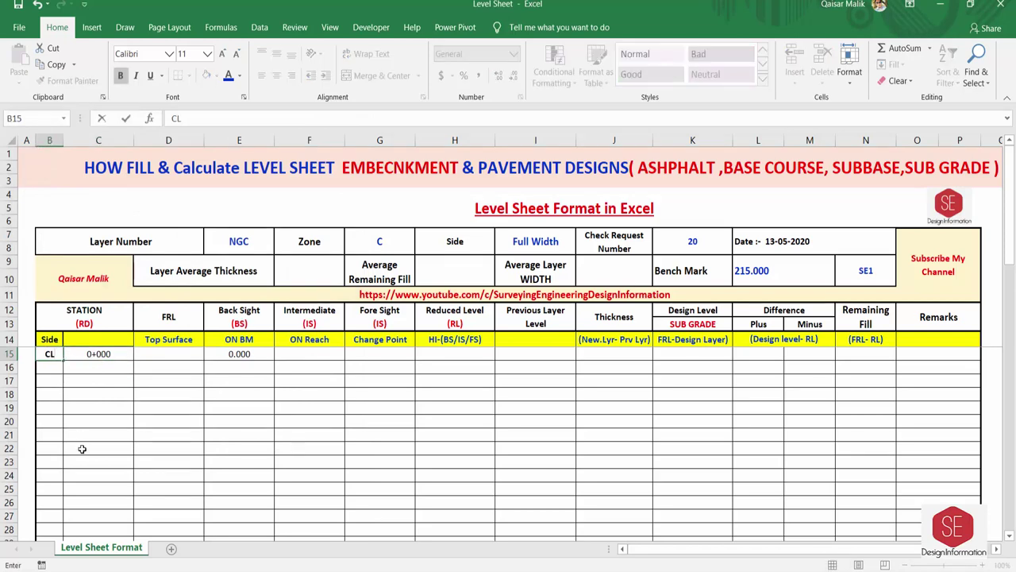
key("Return")
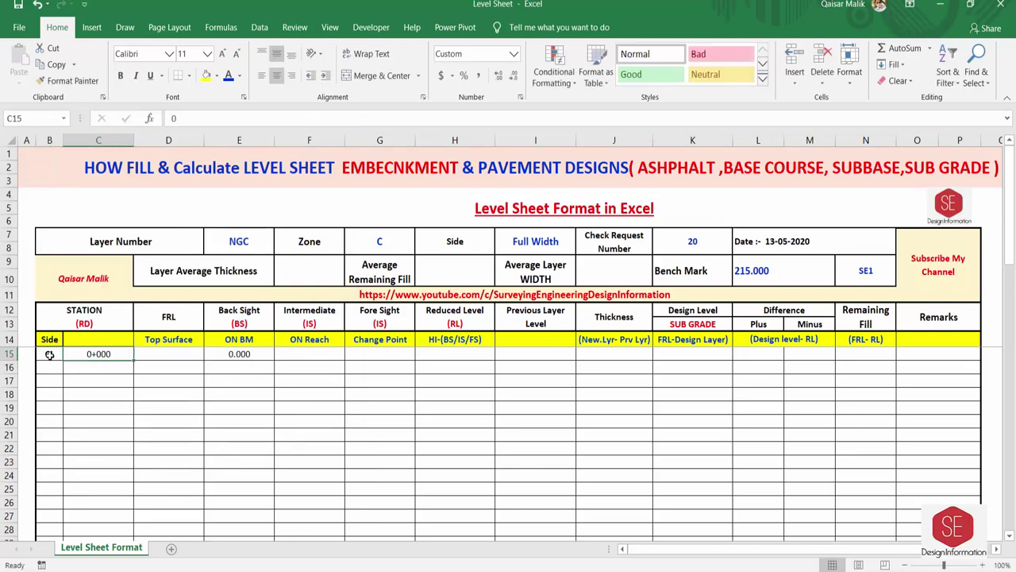
left_click(89, 354)
Step: Enter RS as the side in the three rows below CL, B16 to B18
left_click(48, 367)
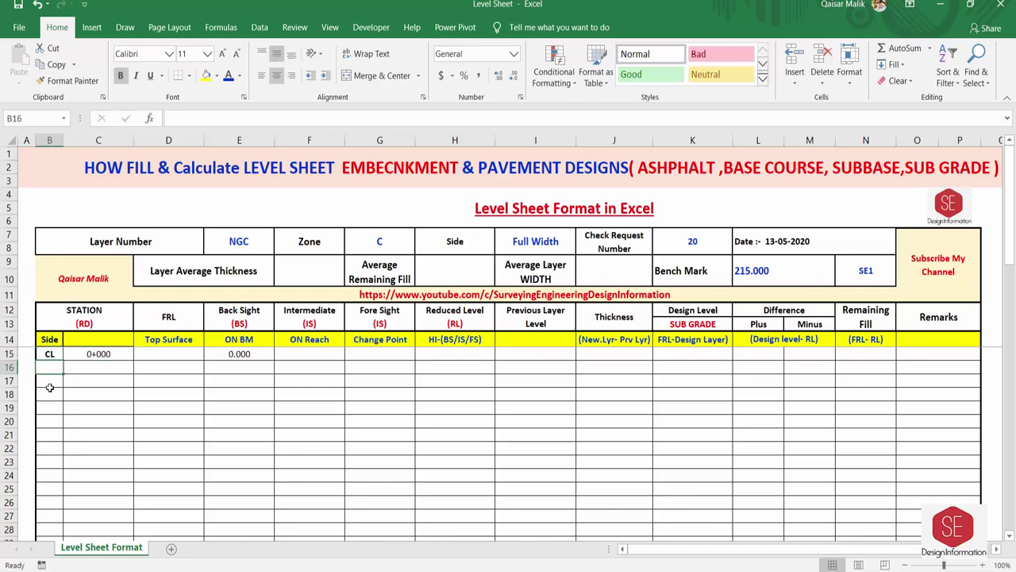
type("R")
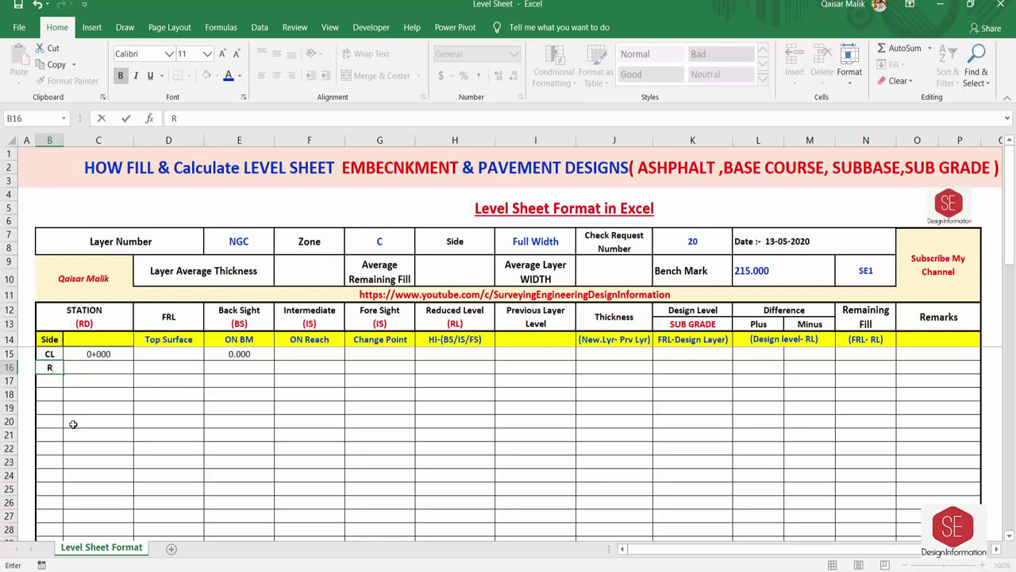
type("S")
key("Return")
type("RS")
key("Return")
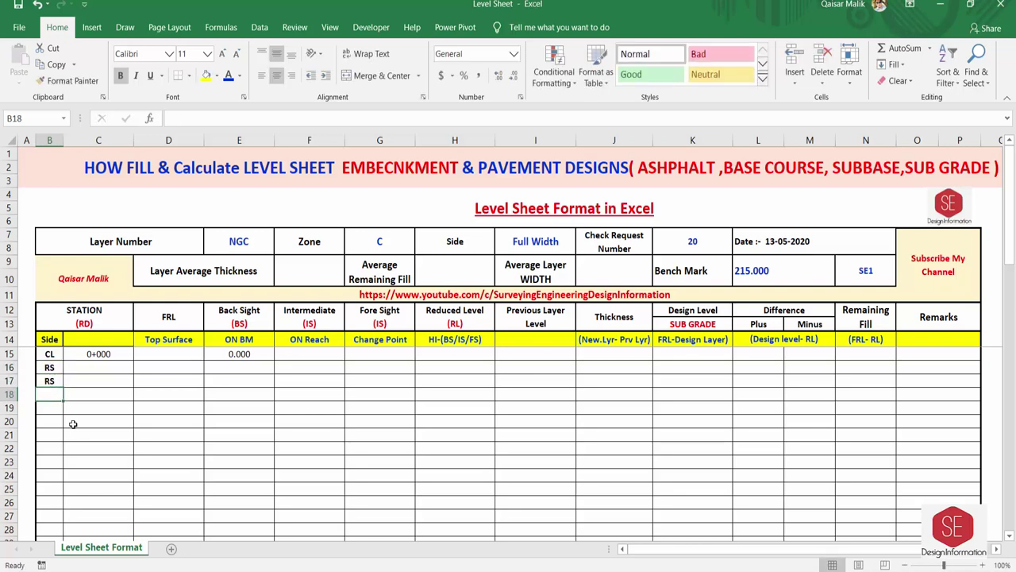
type("RS")
key("Return")
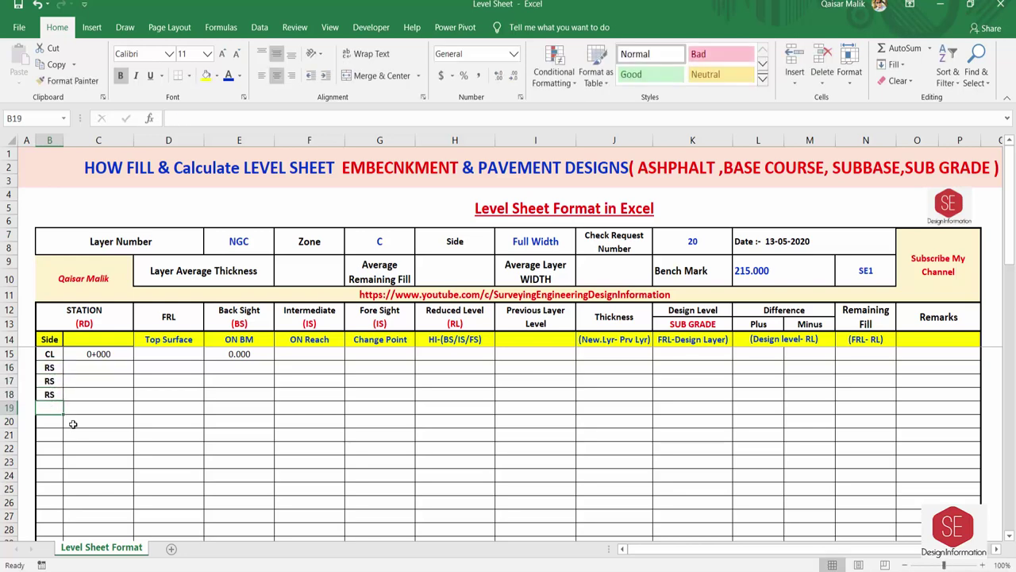
Step: Enter LS as the side in the three rows below the RS entries, B19 to B21
type("LS")
key("Return")
type("LS")
key("Return")
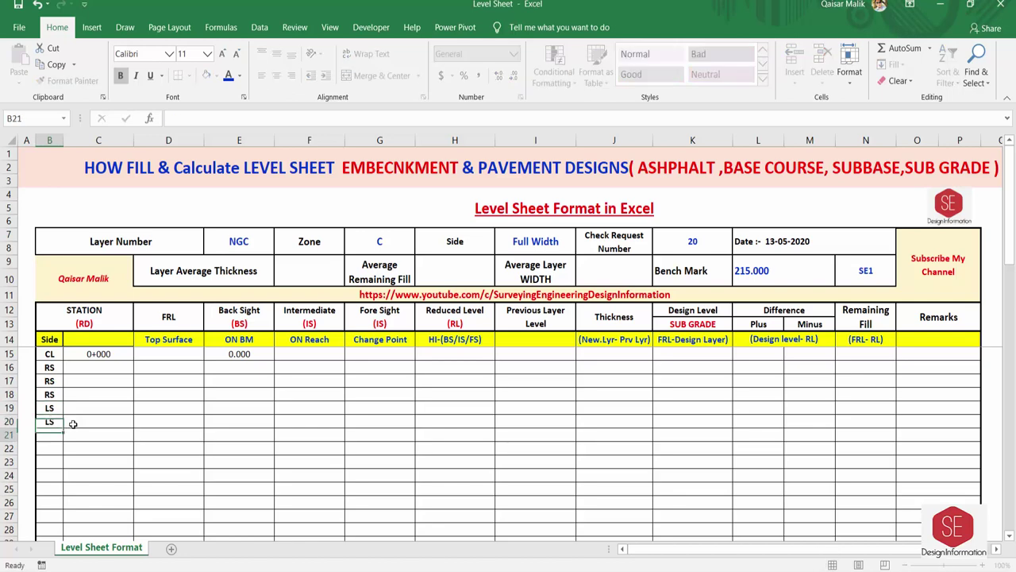
type("LS")
key("Return")
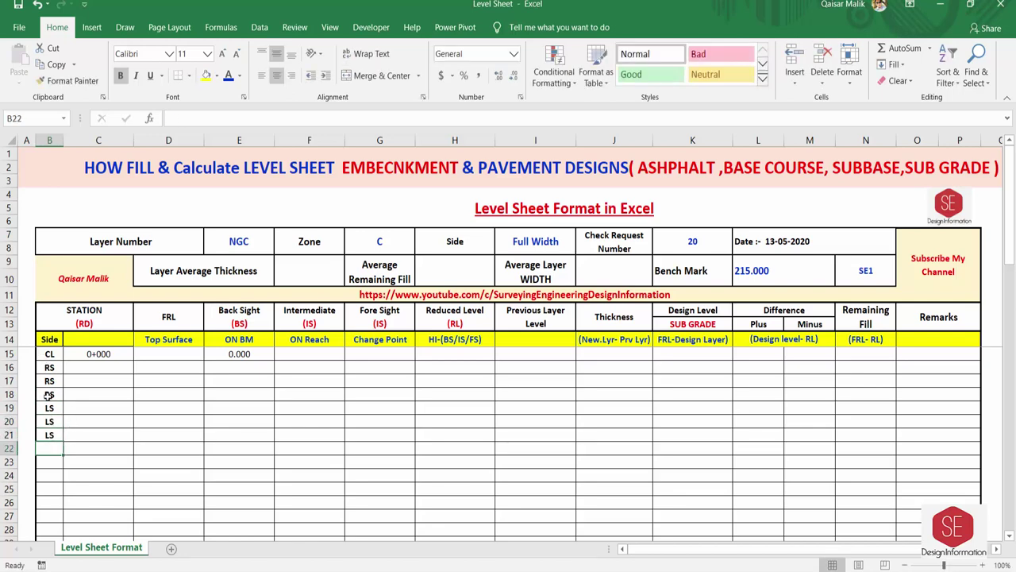
Step: Enter the right-side offsets 5.000, 10.000 and 15.651 in the Station column beside the three RS rows
left_click(99, 371)
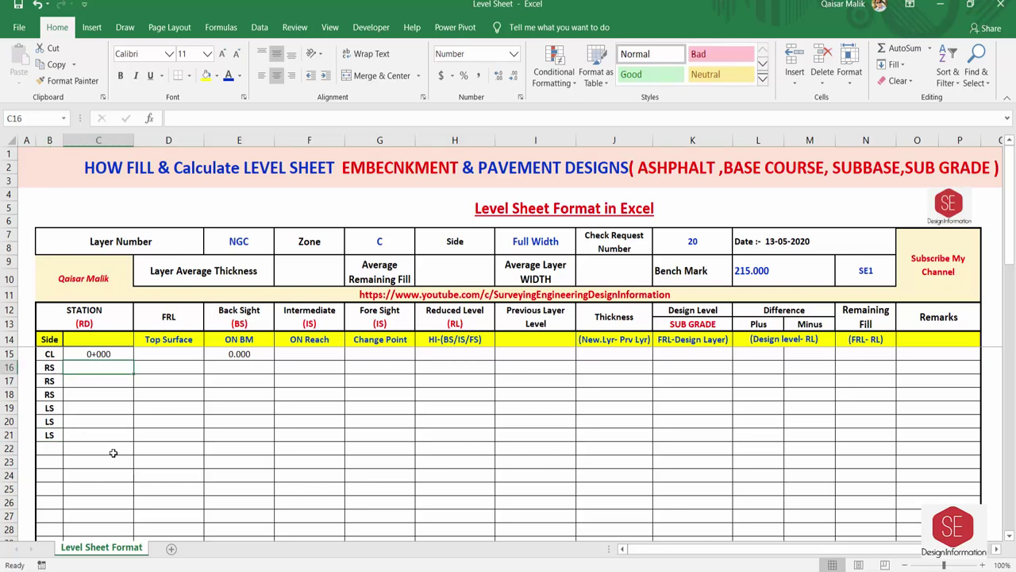
type("5.000")
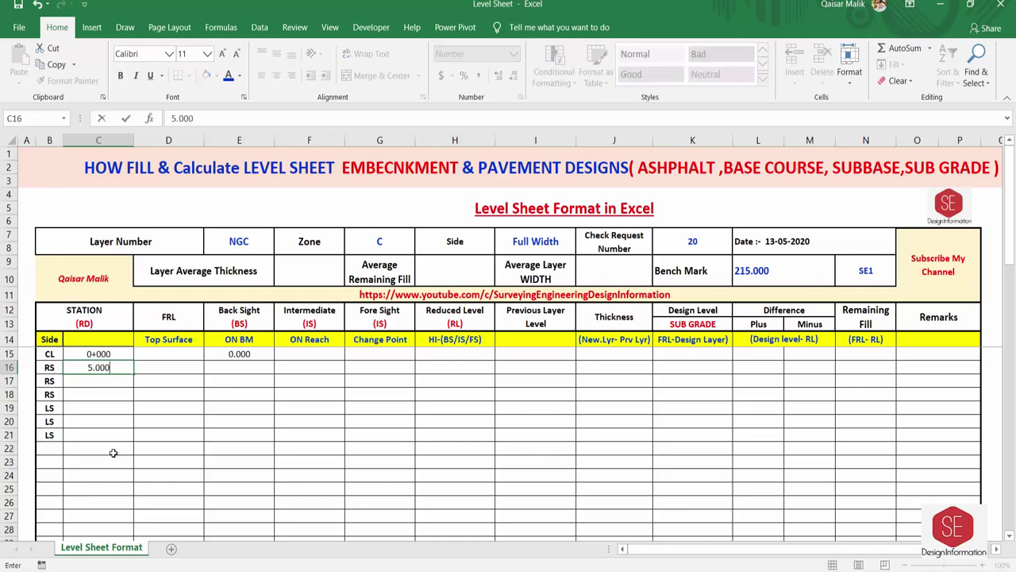
key("Return")
type("10.000")
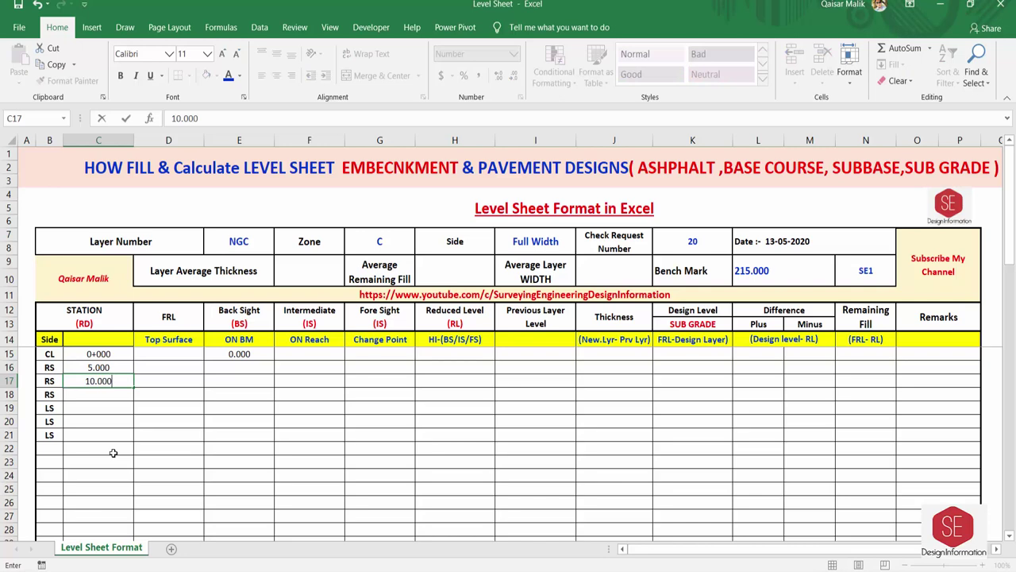
key("Return")
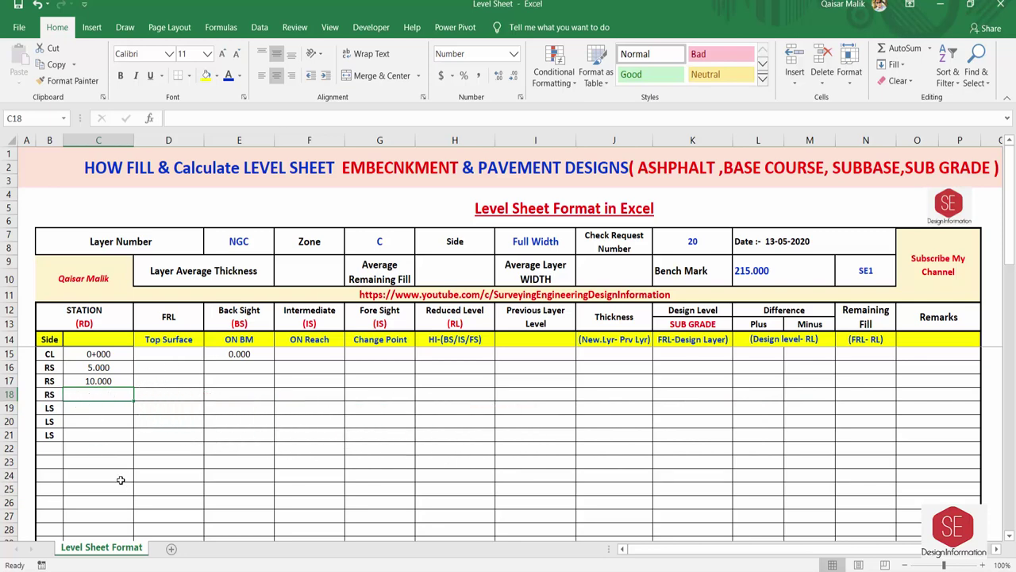
type("15")
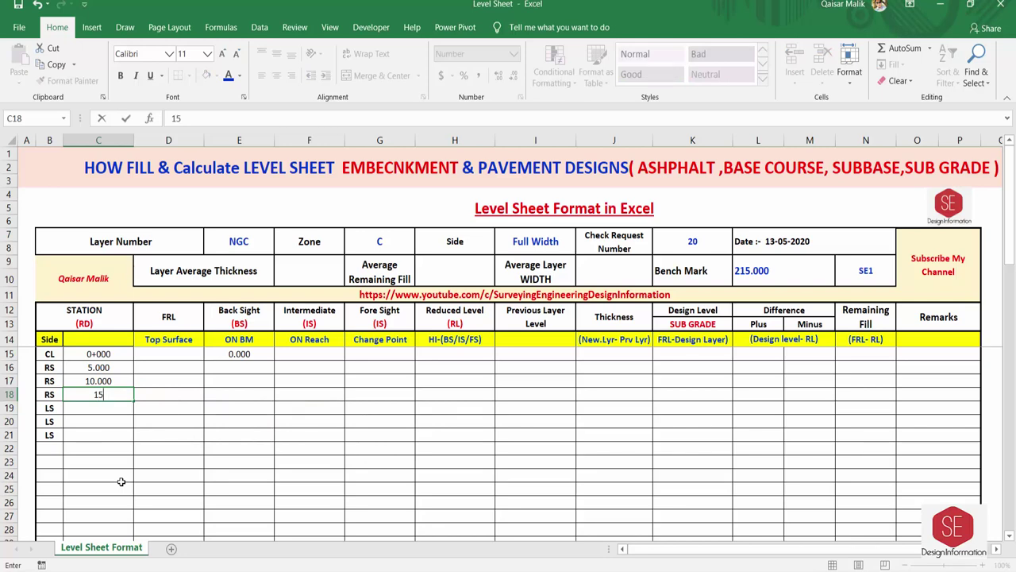
type(".651")
key("Return")
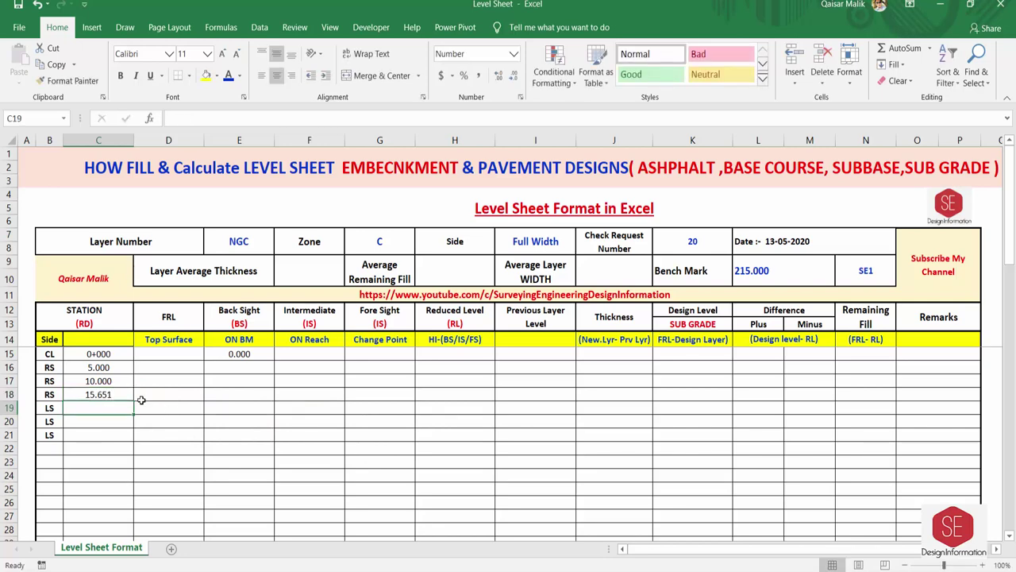
left_click(104, 397)
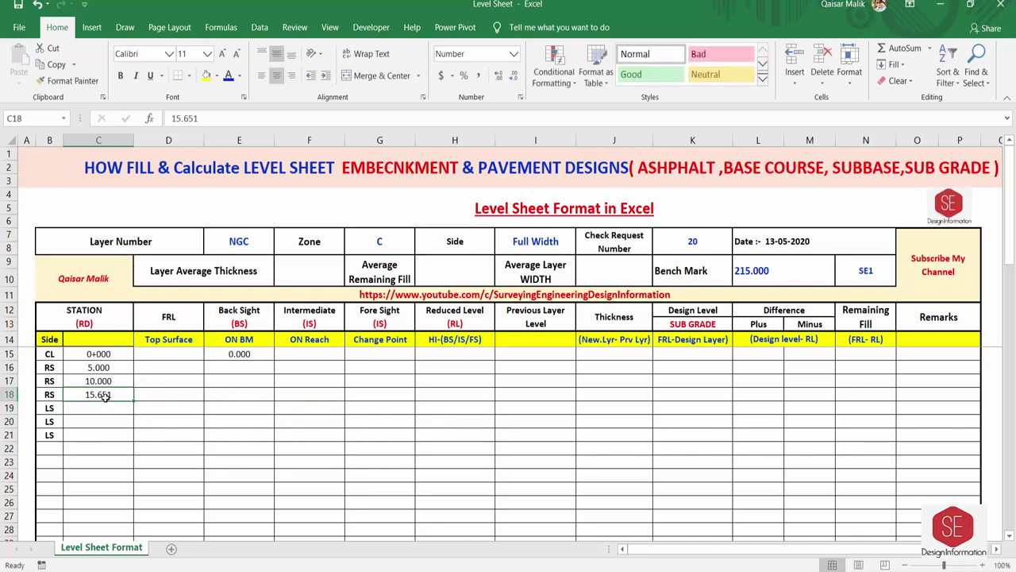
Step: Enter the remark Toe Point in the row of the 15.651 right-side offset
left_click(914, 396)
type("T")
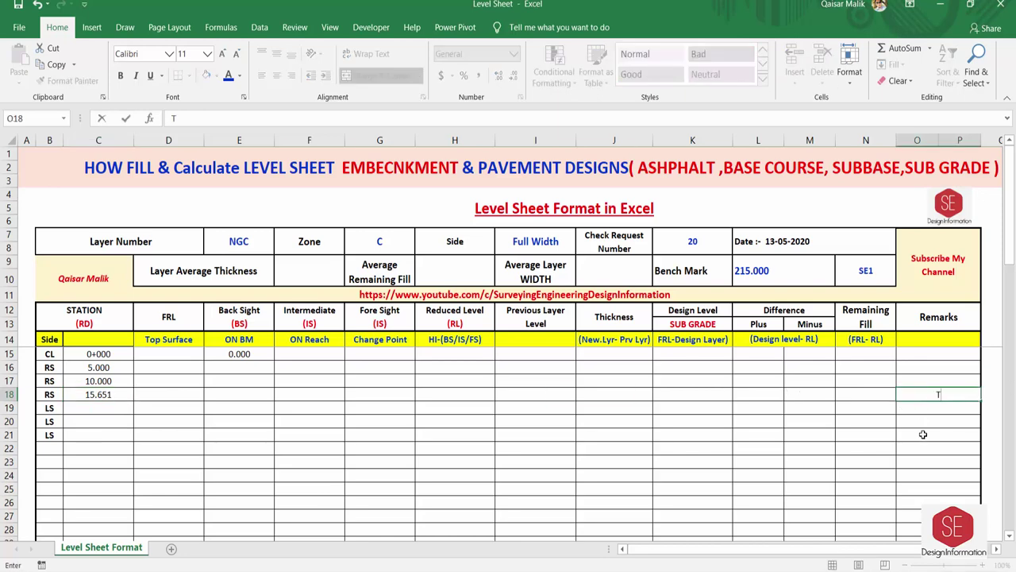
type("oe Point")
key("ctrl+Return")
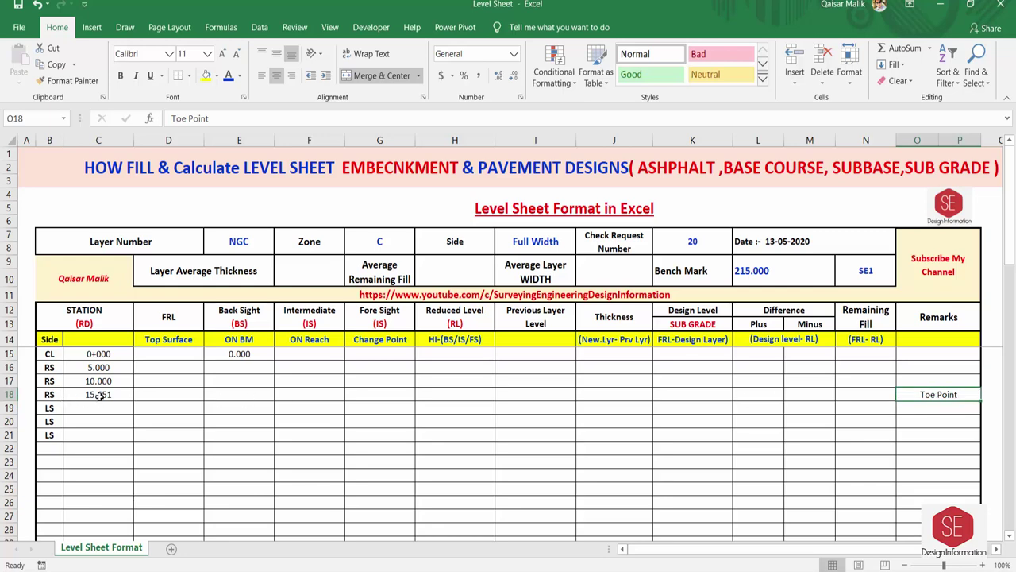
left_click(99, 396)
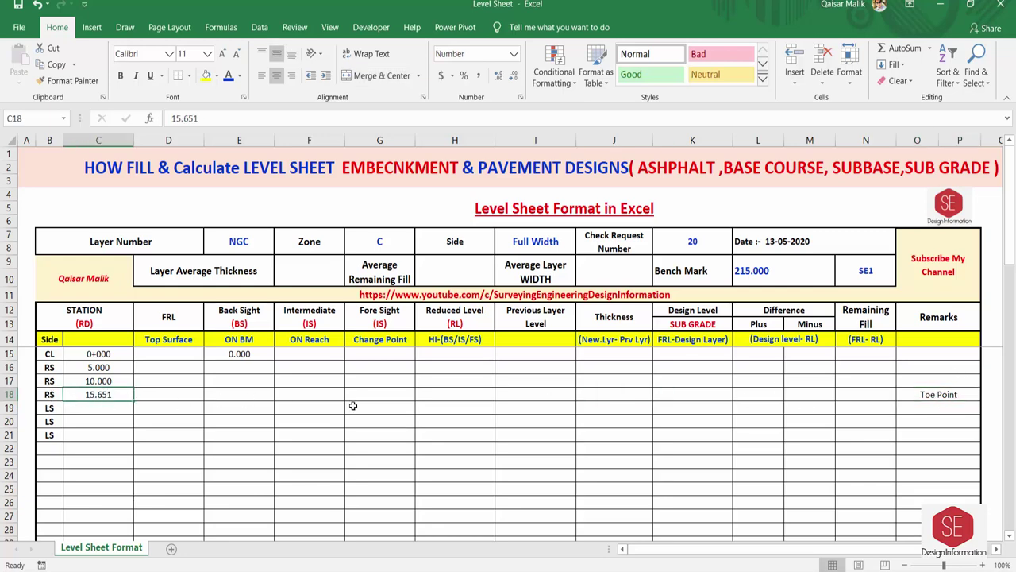
Step: Enter the left-side offsets -5, -10 and -15.751 in the Station column beside the three LS rows, C19 to C21
left_click(87, 411)
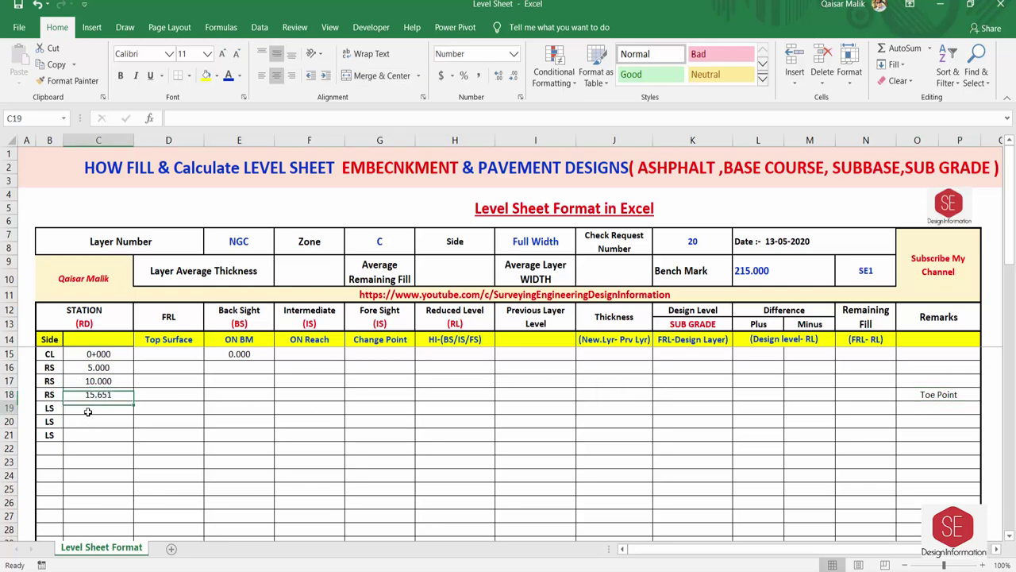
type("-5")
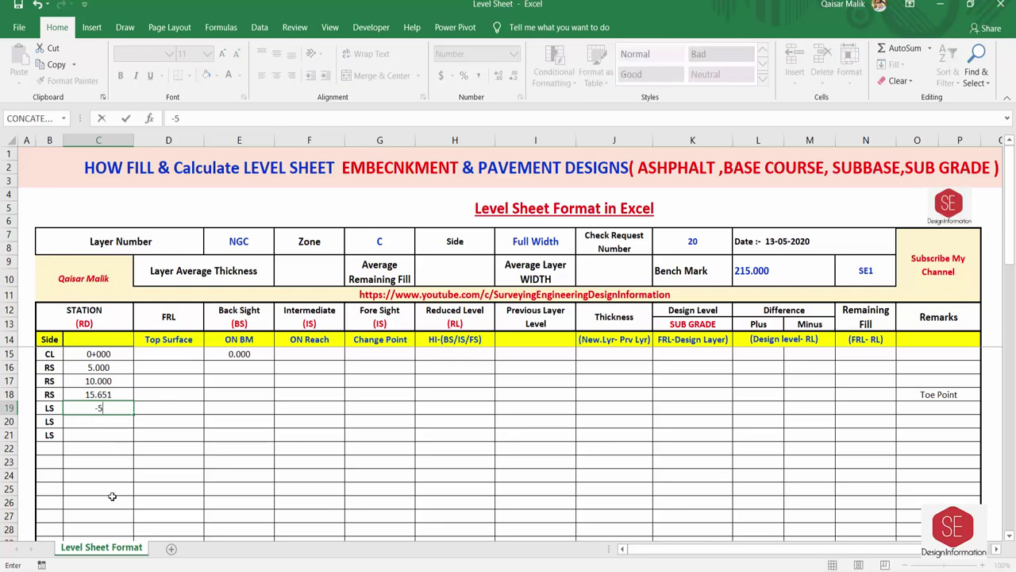
key("Return")
type("-10")
key("Return")
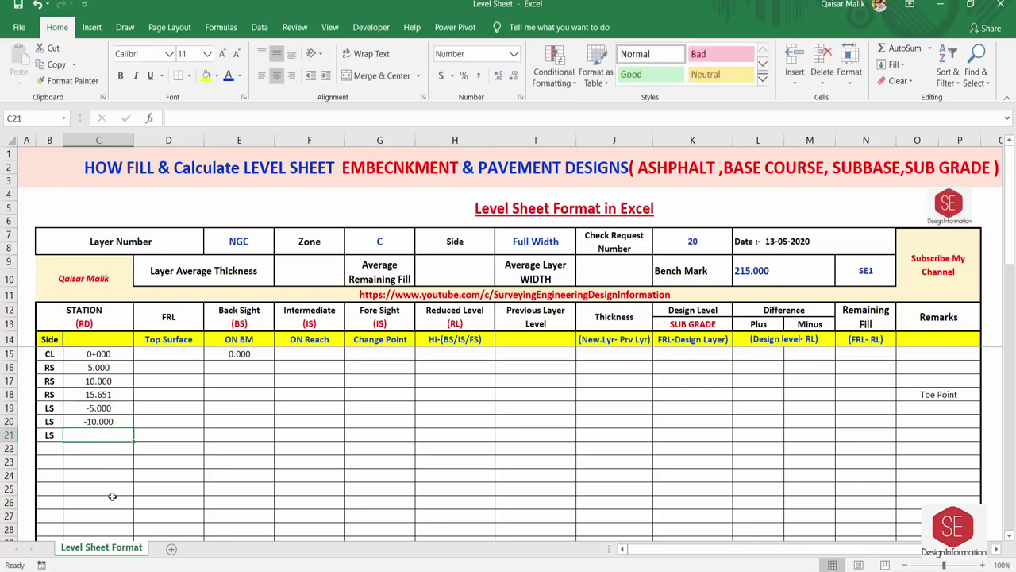
type("-15.7")
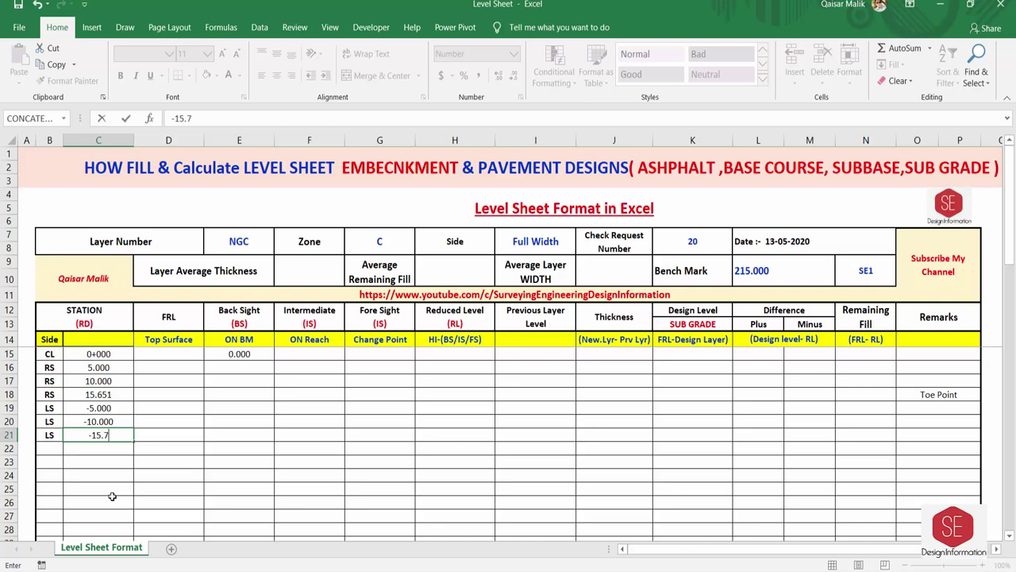
type("51")
key("Return")
Step: Enter the remark Toe Point in the row of the -15.751 left-side offset
left_click(94, 436)
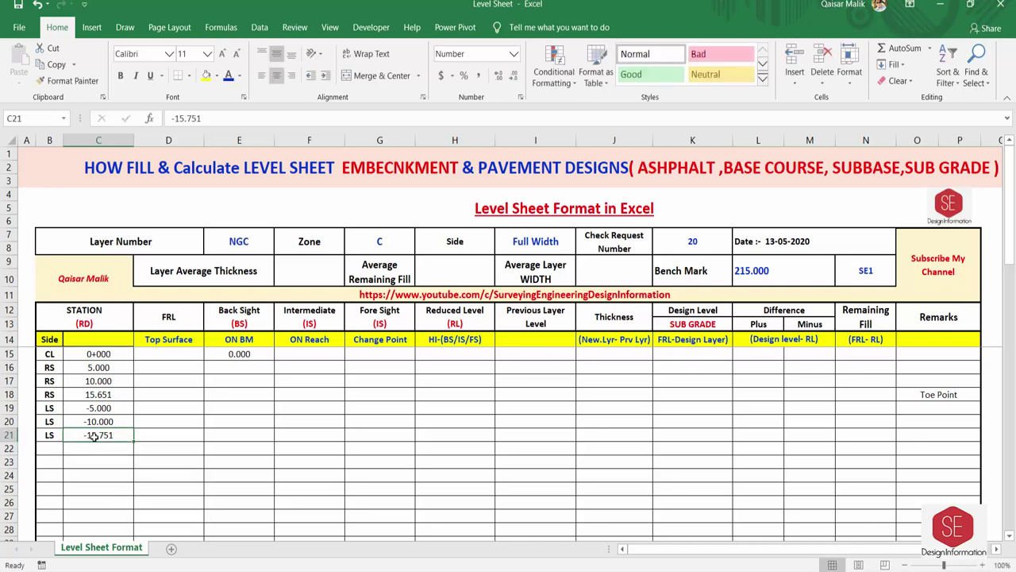
left_click(909, 437)
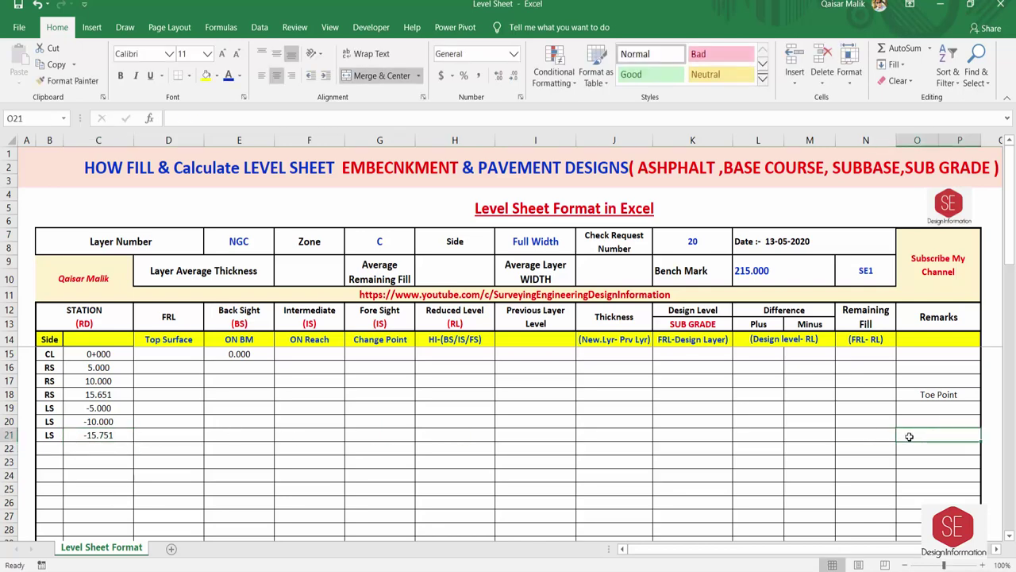
type("Toe")
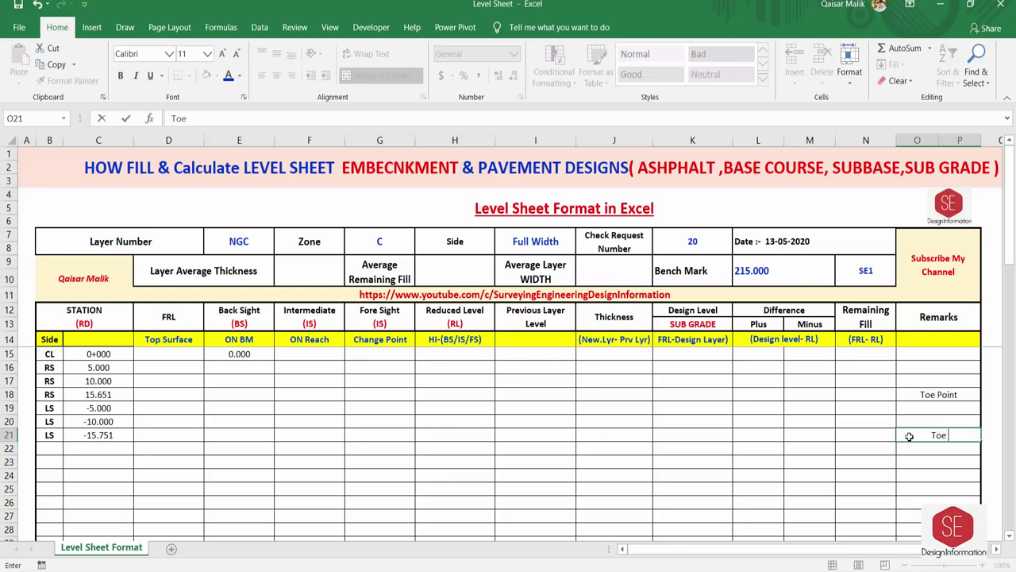
type(" P")
key("BackSpace")
key("BackSpace")
key("BackSpace")
type("Point")
key("Return")
key("Up")
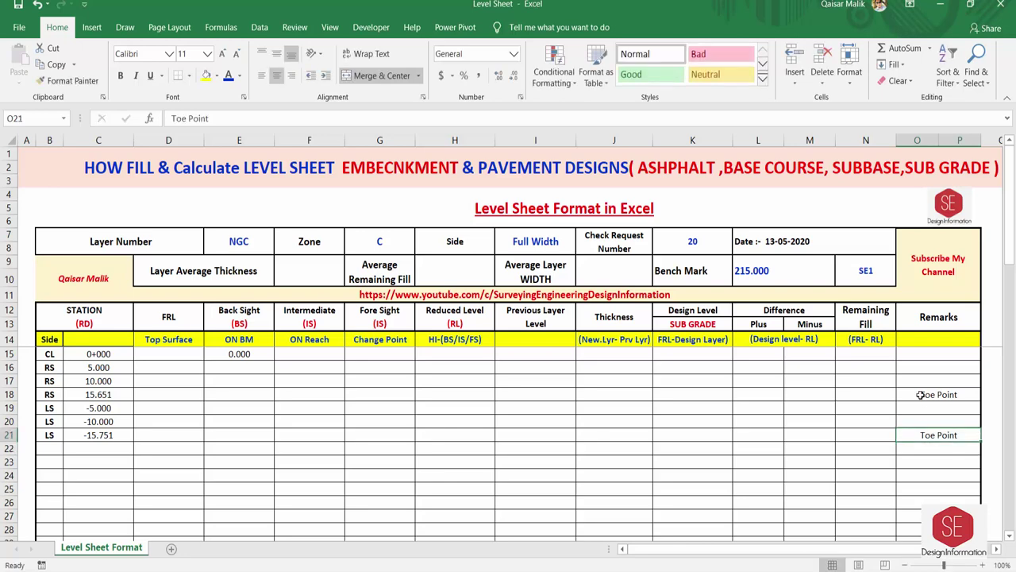
left_click(920, 395)
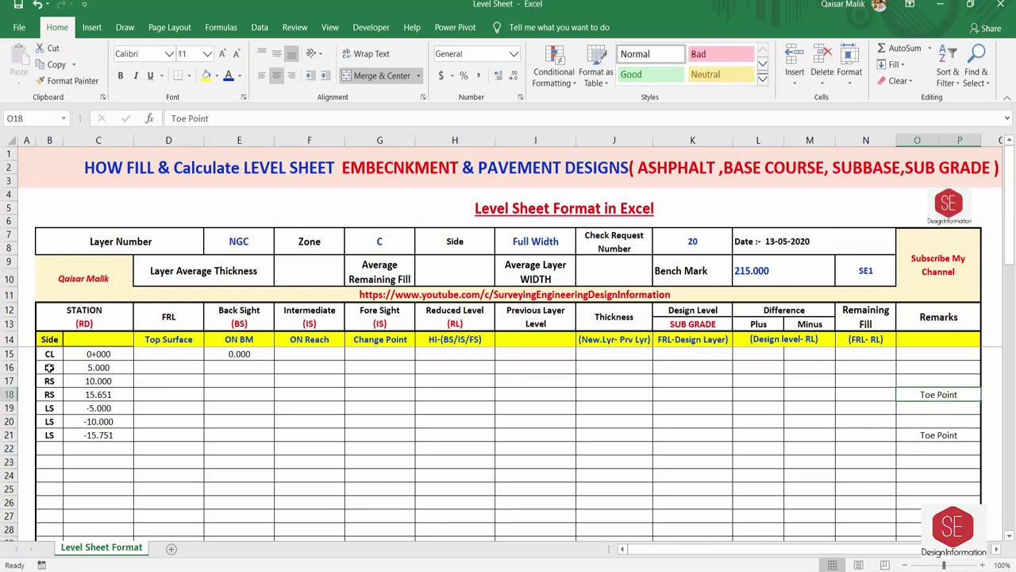
Step: Set the font colour of the two toe point offsets, 15.651 and -15.751, to red
left_click(96, 395)
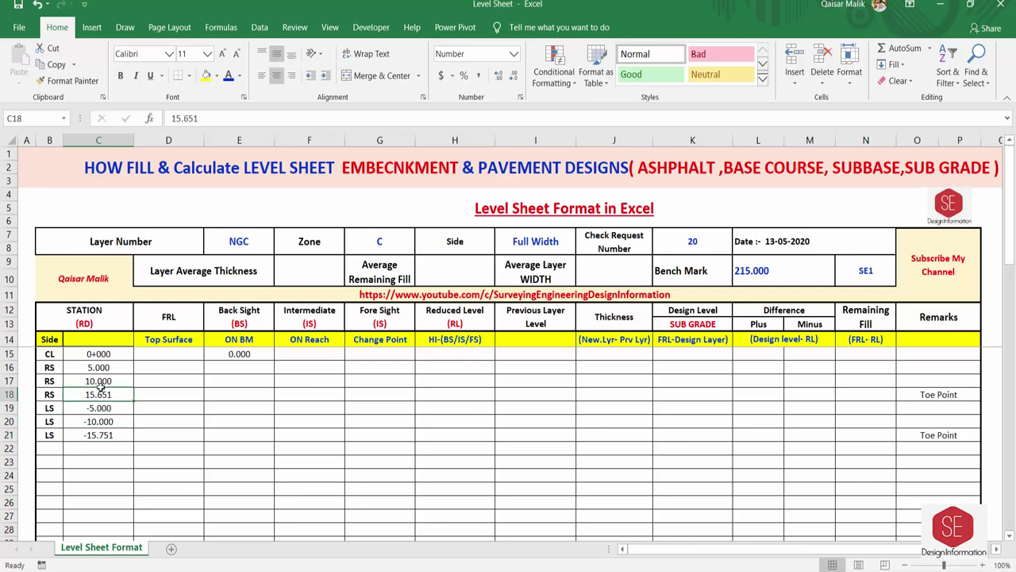
left_click(242, 75)
left_click(243, 204)
left_click(101, 436)
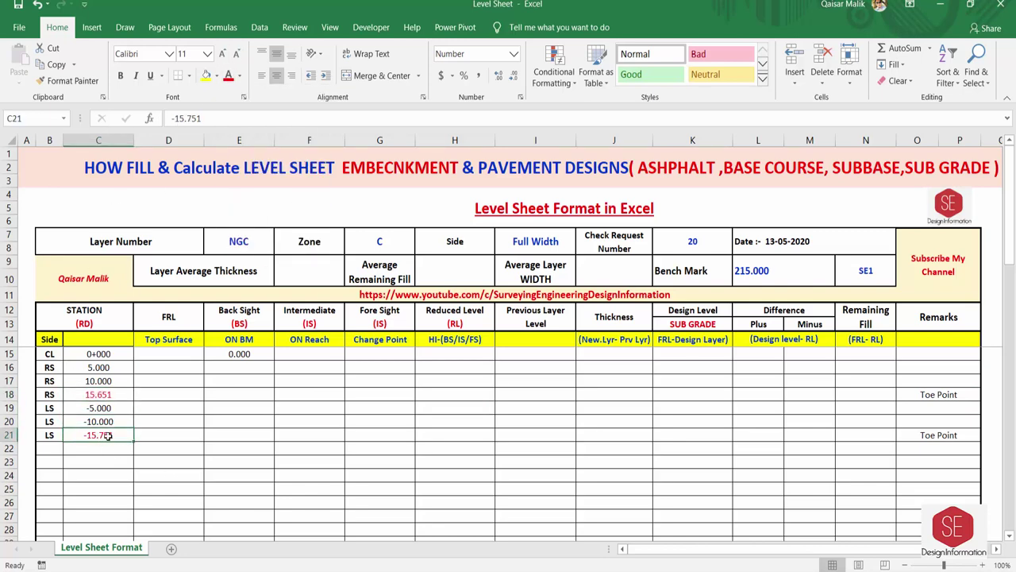
Step: Examine the toe point remarks and the side and offset entries of the 0+000 station
left_click(897, 436)
key("Up")
key("Up")
key("Up")
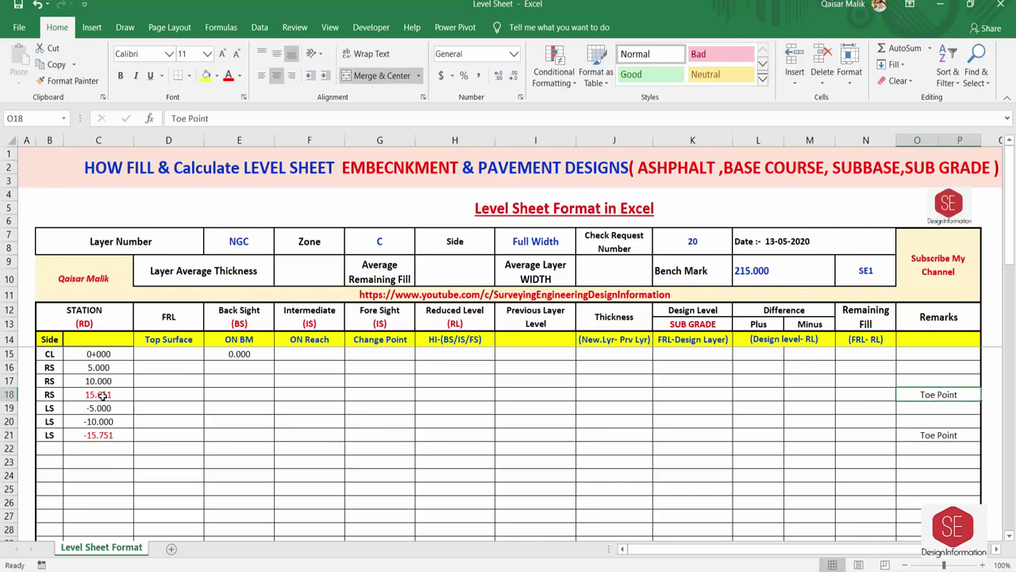
scroll(93, 435, "down", 1)
scroll(91, 421, "up", 1)
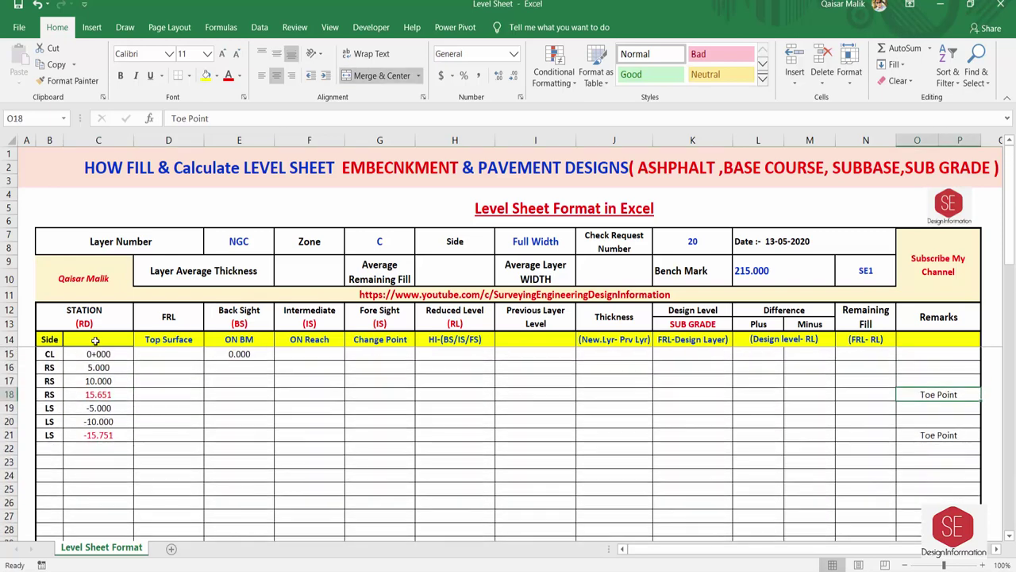
left_click(82, 450)
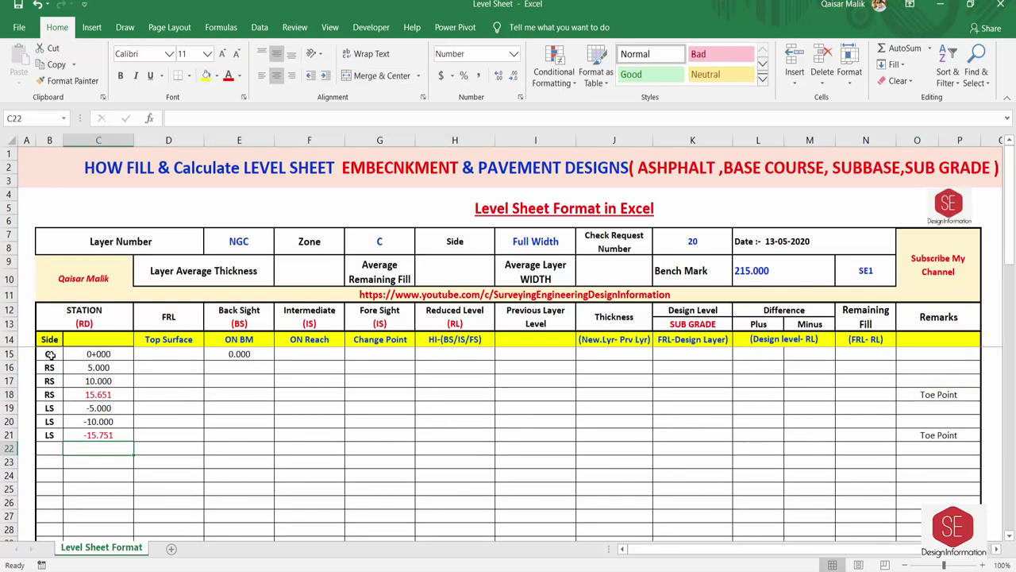
left_click_drag(49, 354, 100, 438)
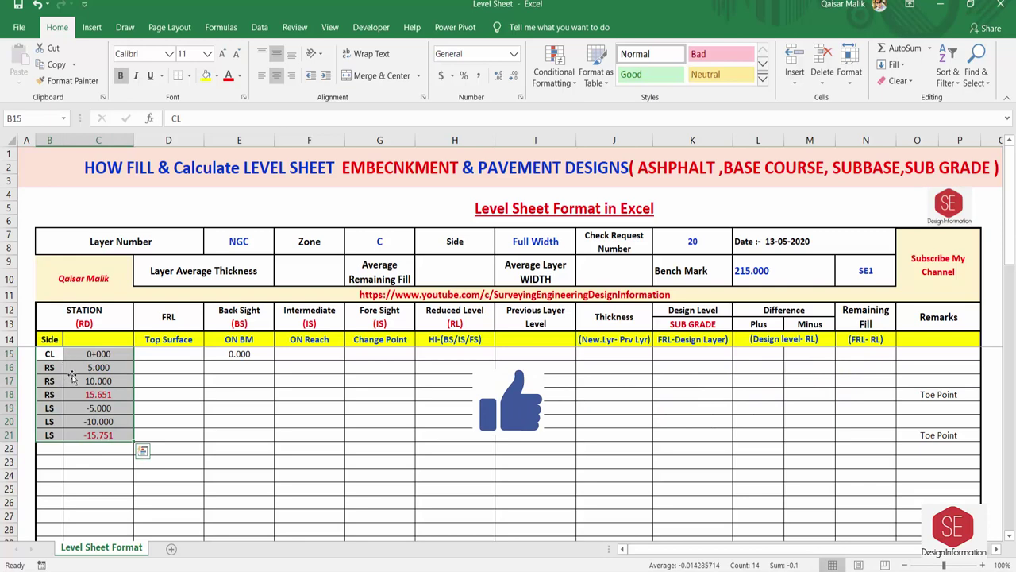
Step: Enter 25 as the second station in C23, leaving one blank row below the first station's points
left_click(89, 465)
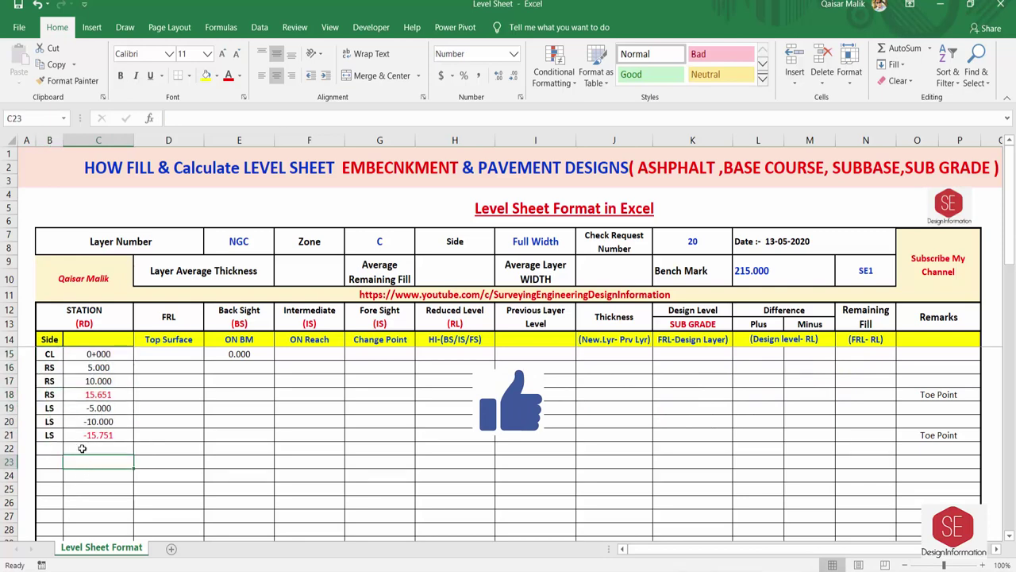
type("25")
key("Return")
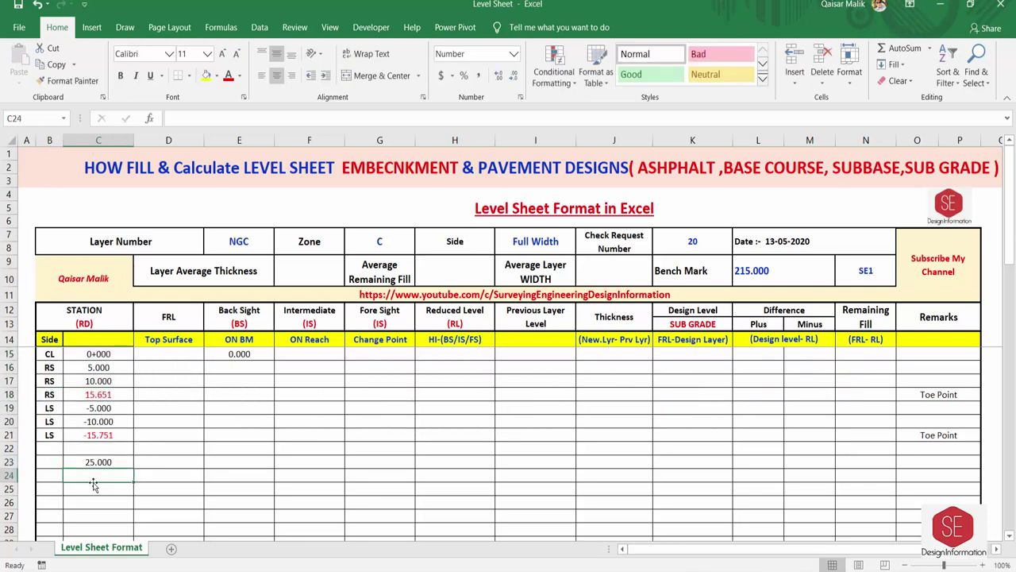
left_click(88, 462)
type("20")
key("Return")
left_click(95, 462)
type("25")
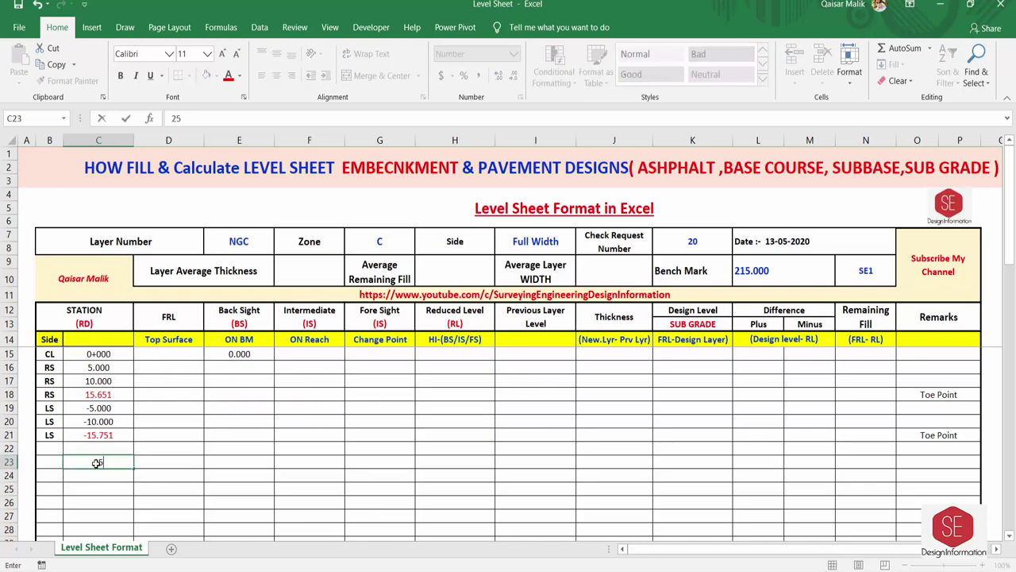
key("Return")
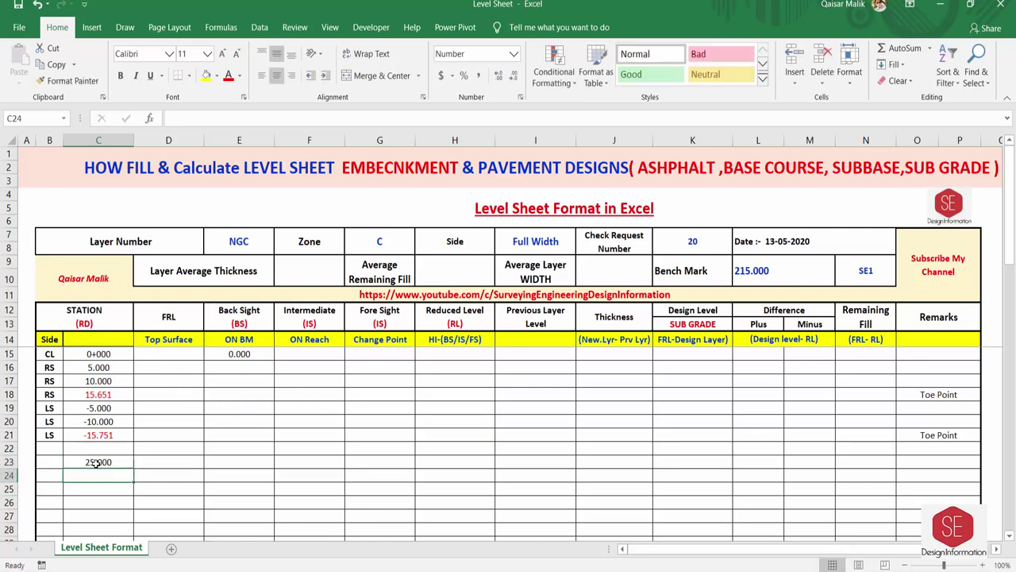
Step: Copy the station number format from the 0+000 cell onto the second station in C23
left_click(94, 353)
left_click(68, 80)
left_click(95, 461)
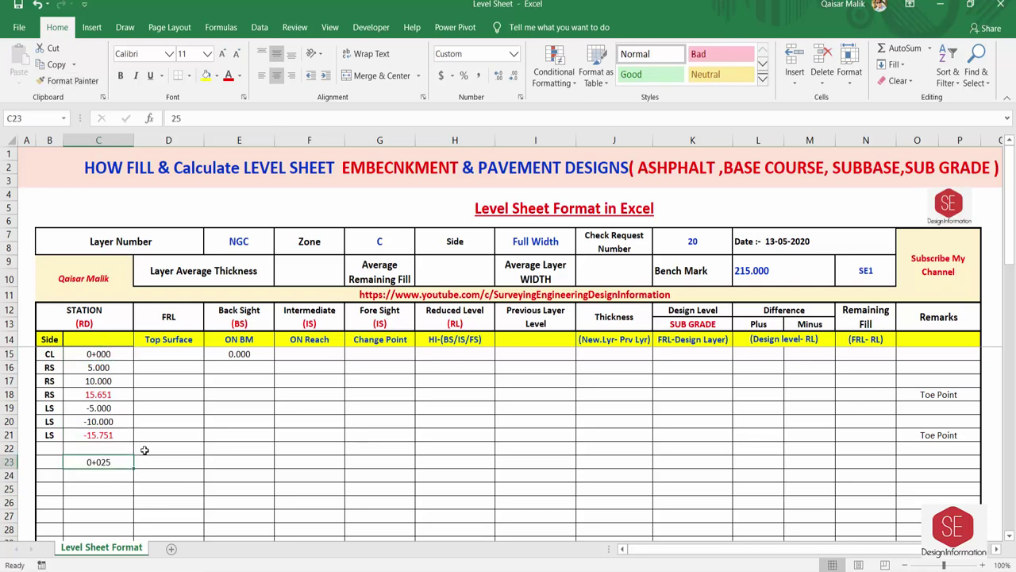
key("Return")
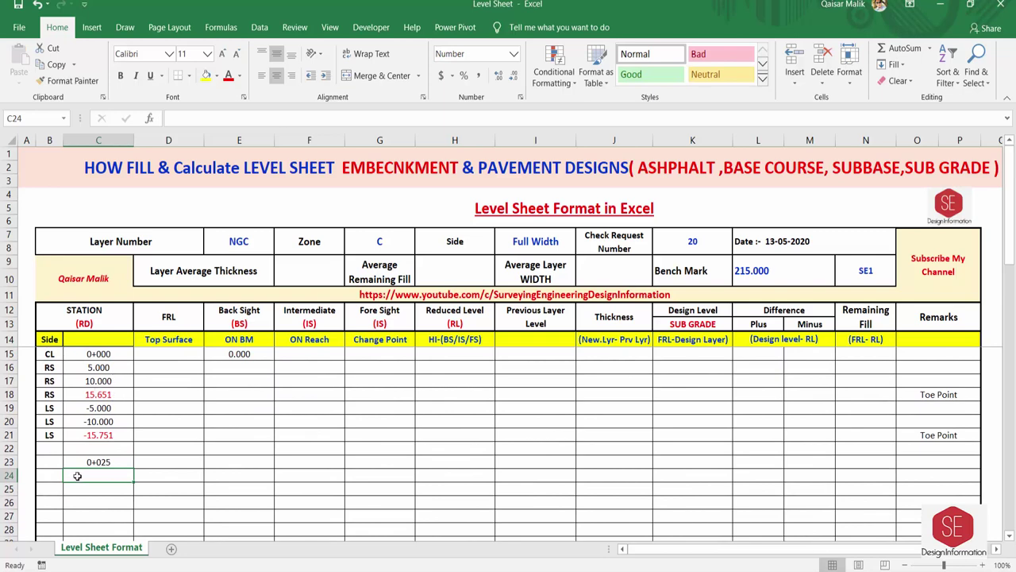
Step: Enter the right-side offsets 5, 10 and 16.15 in the three cells below station 0+025
type("5")
key("Return")
type("10")
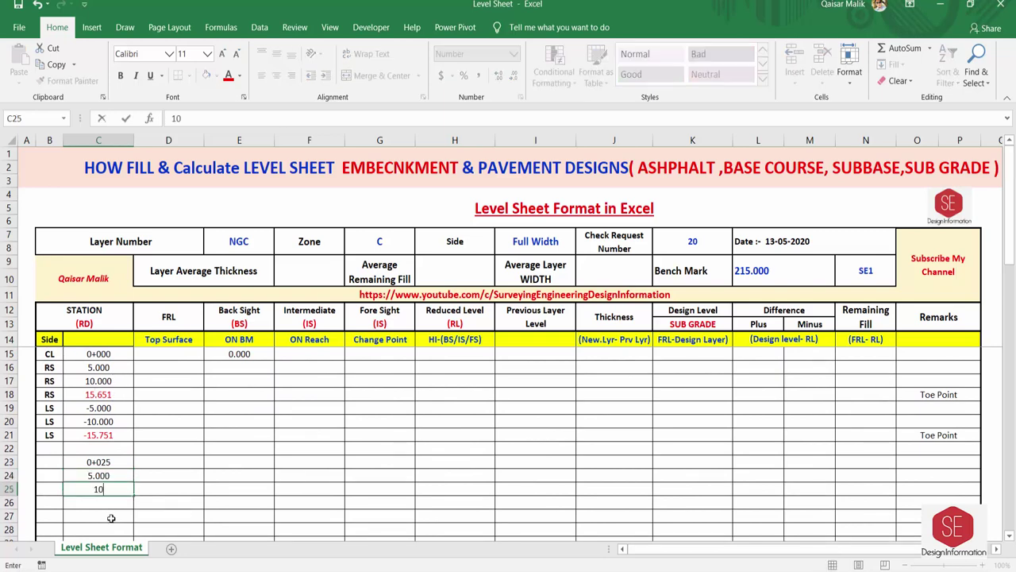
key("Return")
type("16")
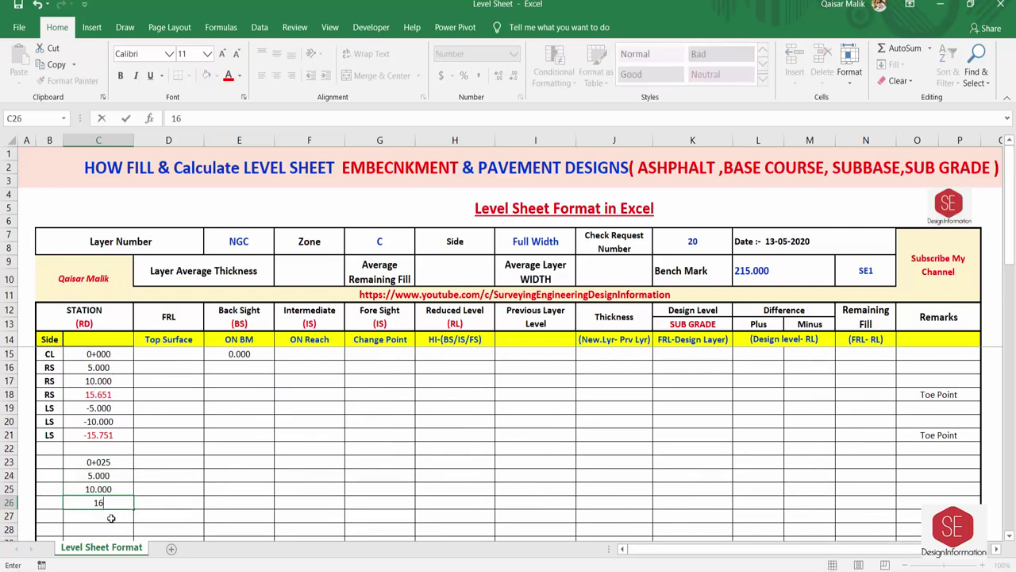
type(".15")
key("Return")
Step: Enter CL as the side of station 0+025 and RS for its three right-side offsets, B24 to B26
scroll(119, 488, "down", 1)
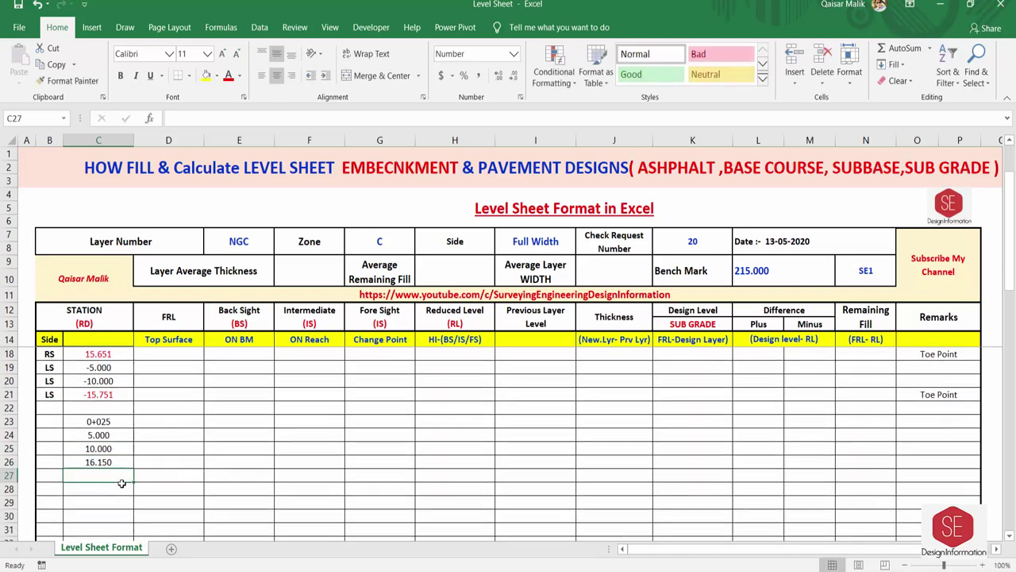
left_click(54, 421)
type("CL")
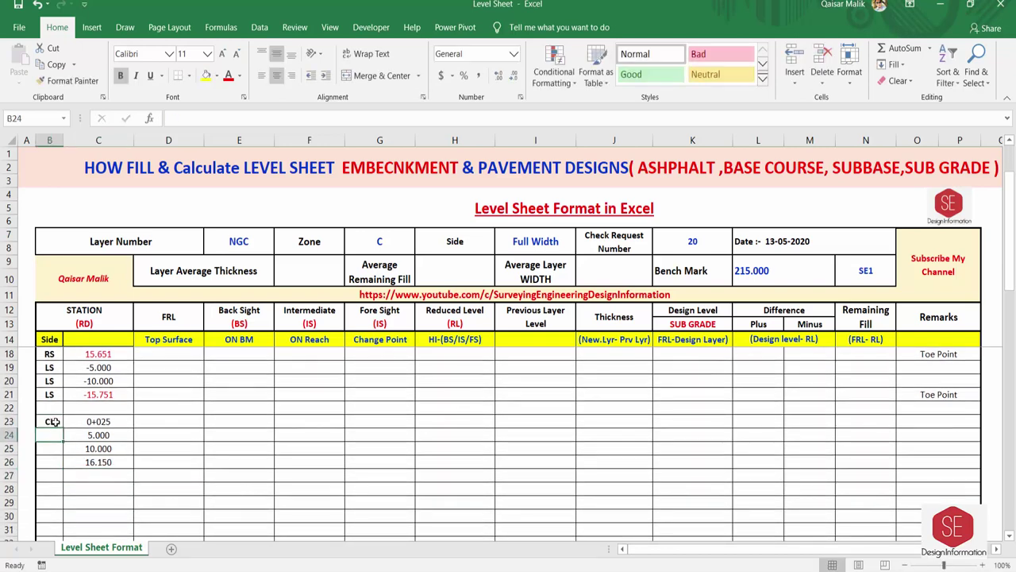
key("Return")
type("RS")
key("Return")
type("RS")
key("Return")
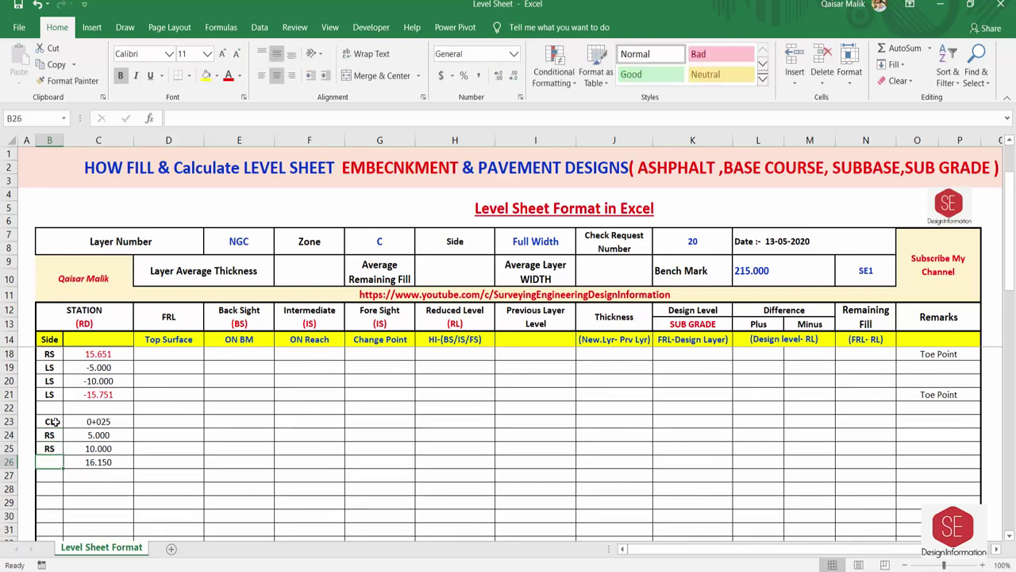
type("RS")
key("Return")
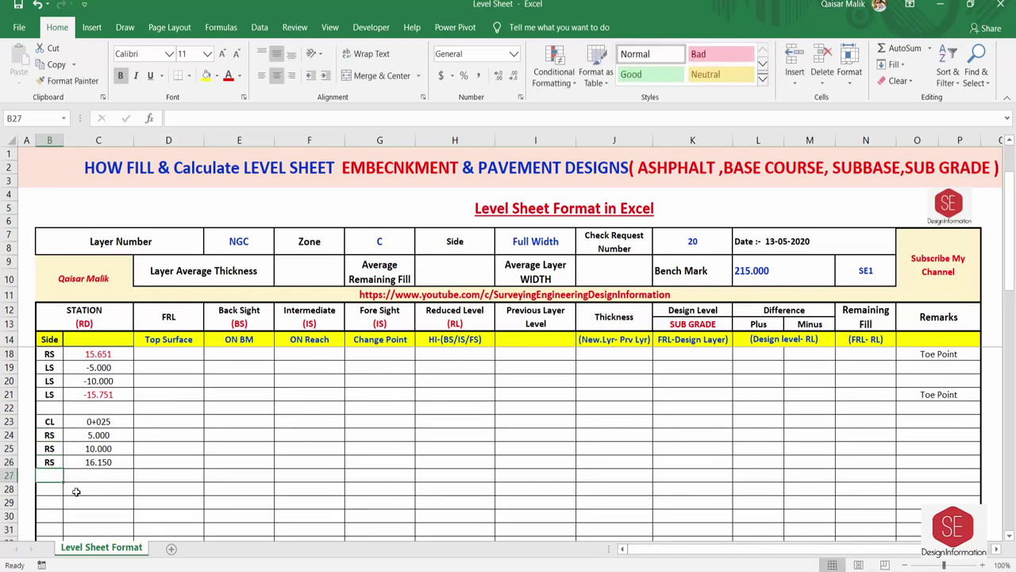
Step: Enter LS as the side in the three rows below station 0+025's RS entries, B27 to B29
left_click(92, 475)
left_click(48, 474)
type("LS")
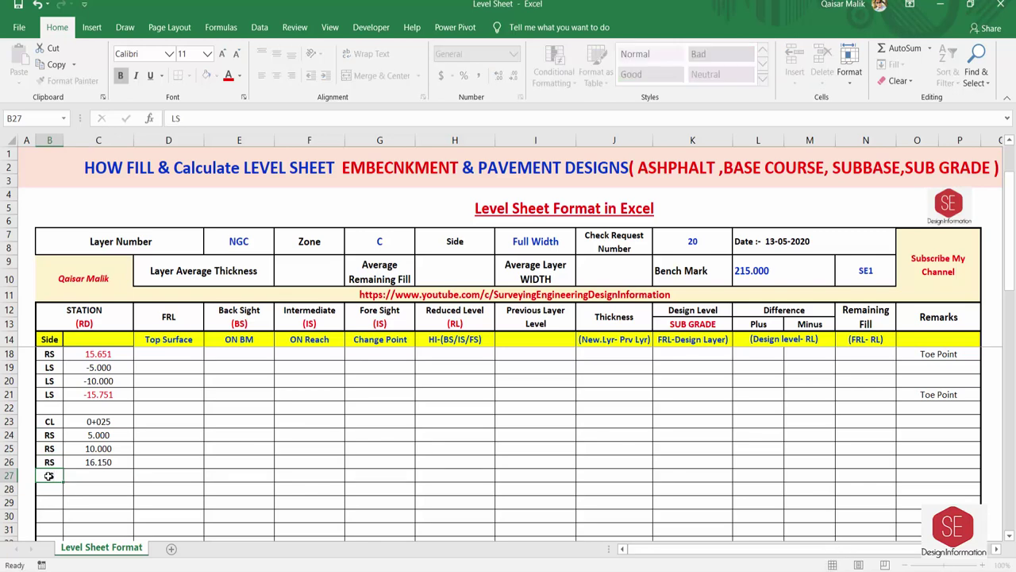
key("Return")
type("LS")
key("Return")
type("LS")
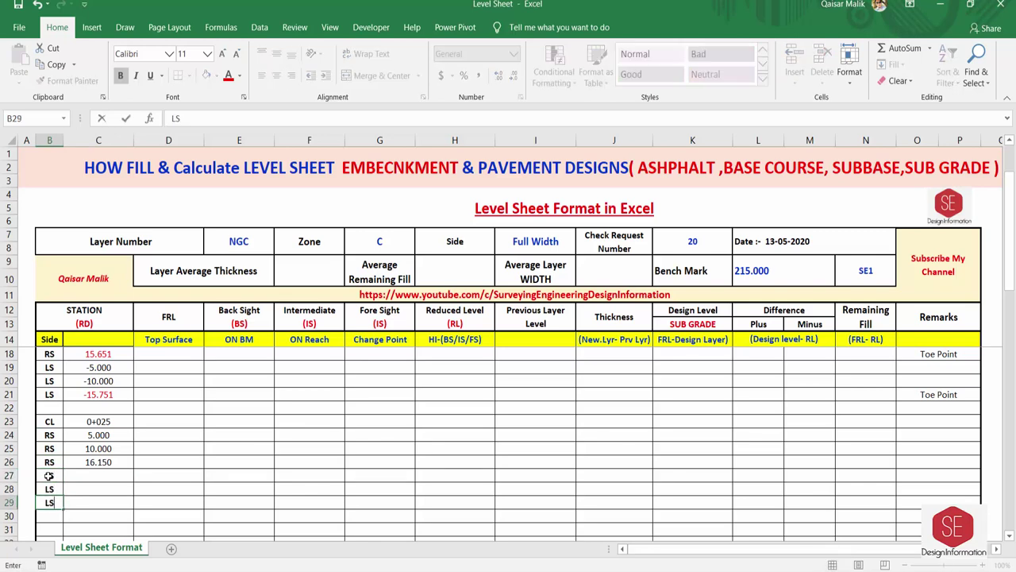
key("Return")
Step: Enter the left-side offsets -5.000, -10.000 and -15.905 in C27 to C29 for station 0+025
left_click(98, 474)
type("-5")
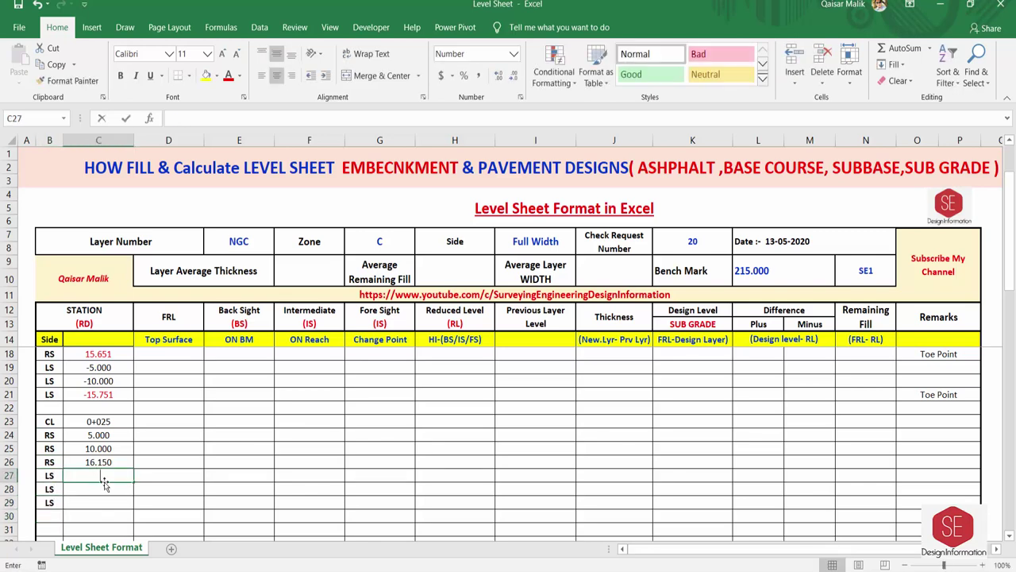
type(".000")
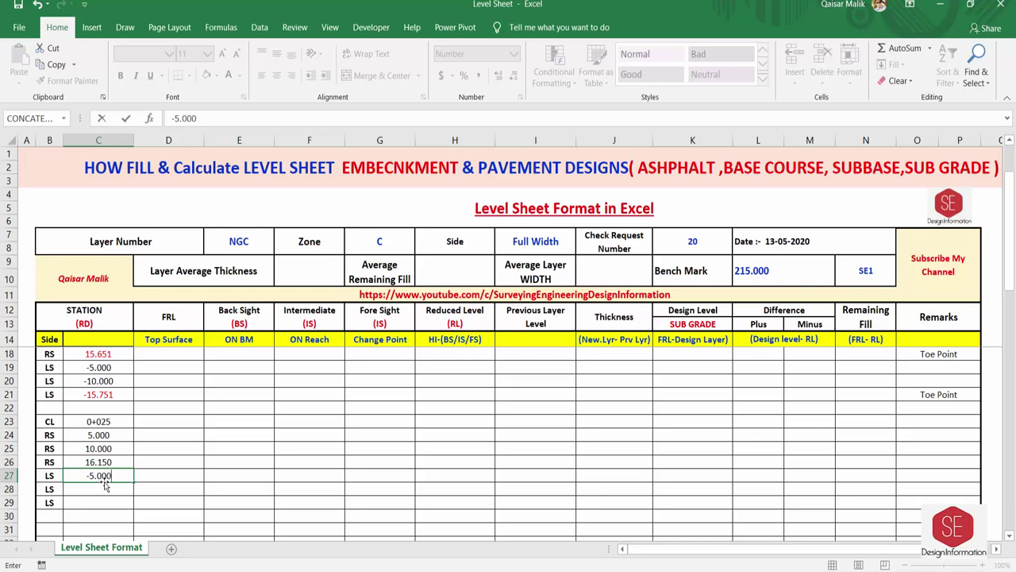
key("Return")
type("-10.000")
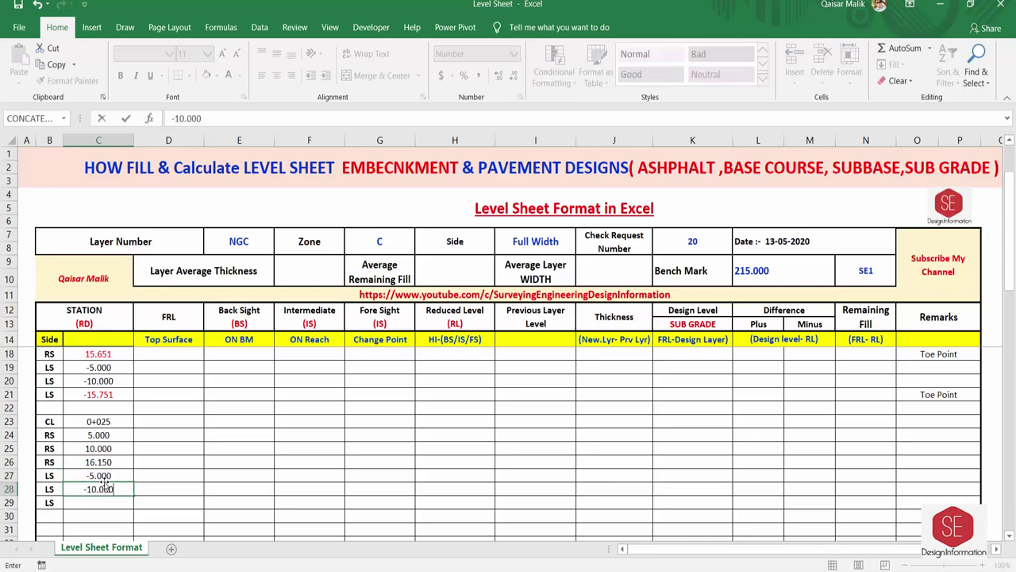
key("Return")
type("-15.9")
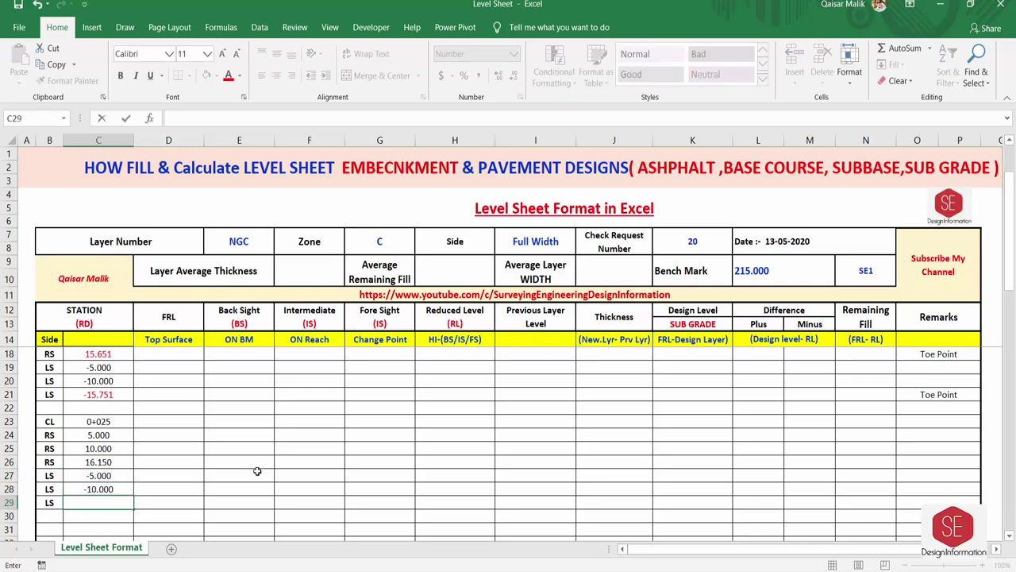
type("05")
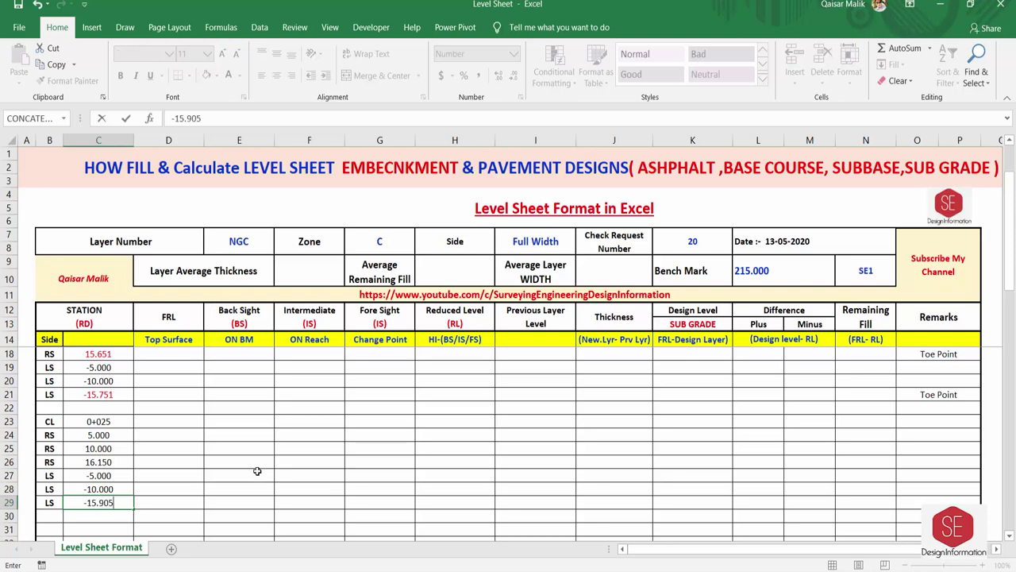
key("ctrl+Return")
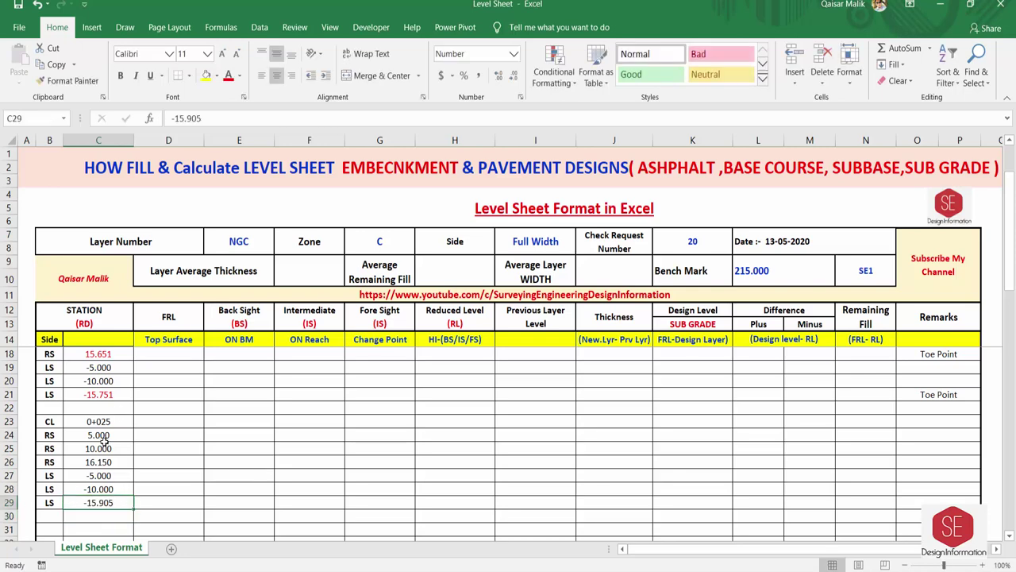
Step: Copy the Toe Point remark from row 21 into the Remarks cells of rows 25 and 29
left_click(938, 394)
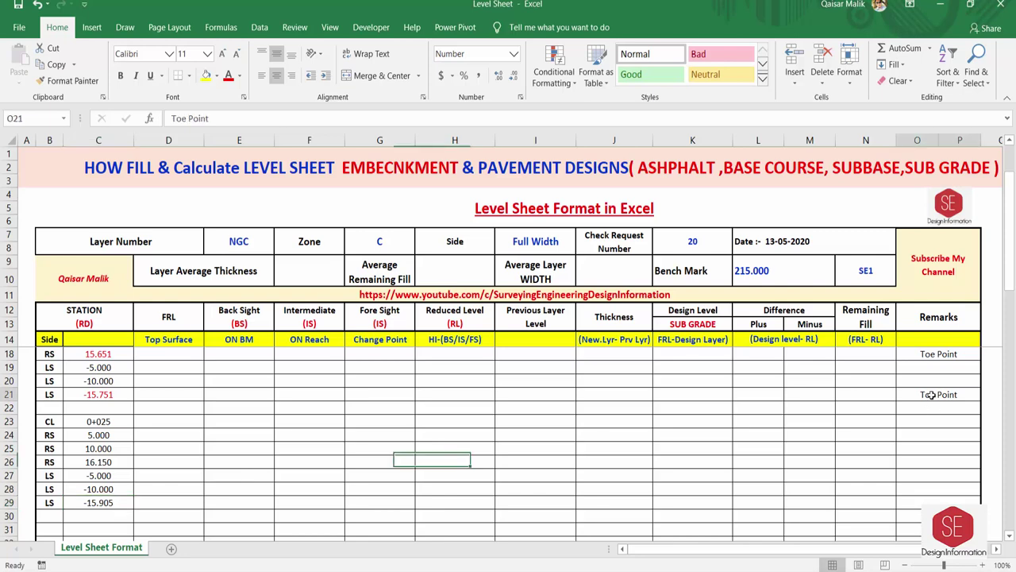
right_click(933, 395)
left_click(818, 83)
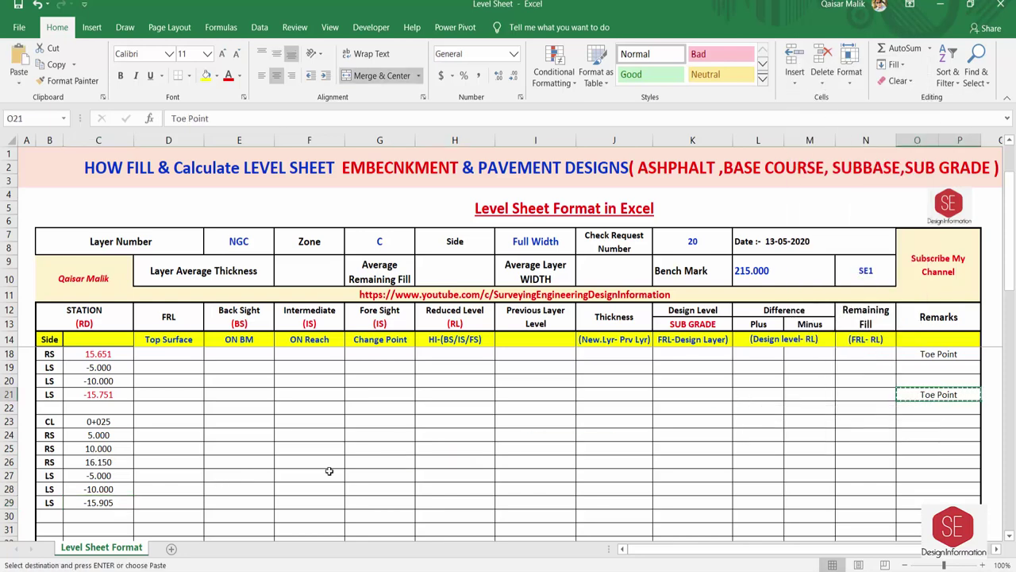
right_click(918, 446)
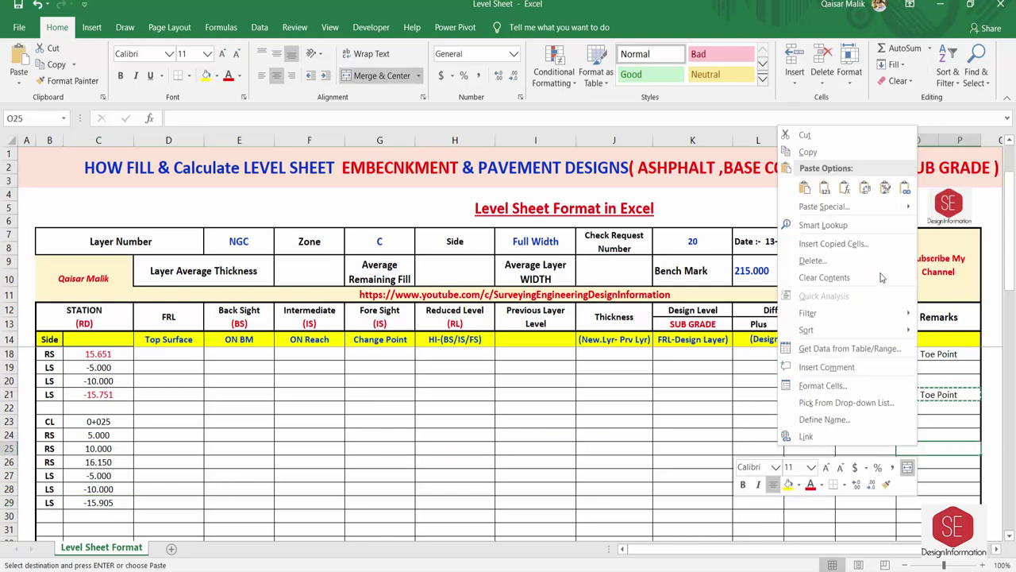
left_click(819, 186)
left_click(912, 487)
left_click(913, 502)
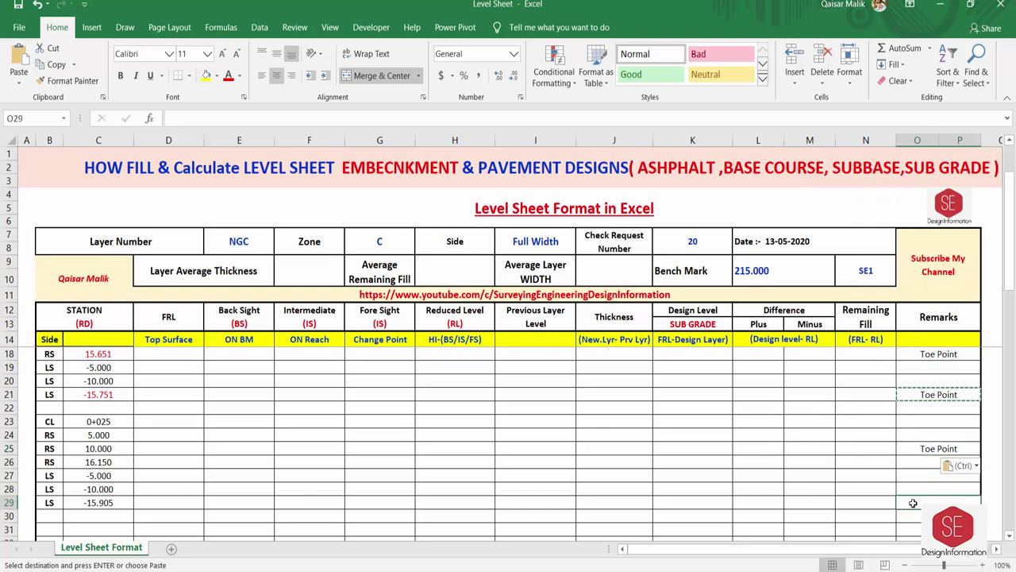
right_click(913, 502)
left_click(799, 247)
Step: Make the station and offset values in column C bold, from C15 down to C29
scroll(129, 461, "down", 1)
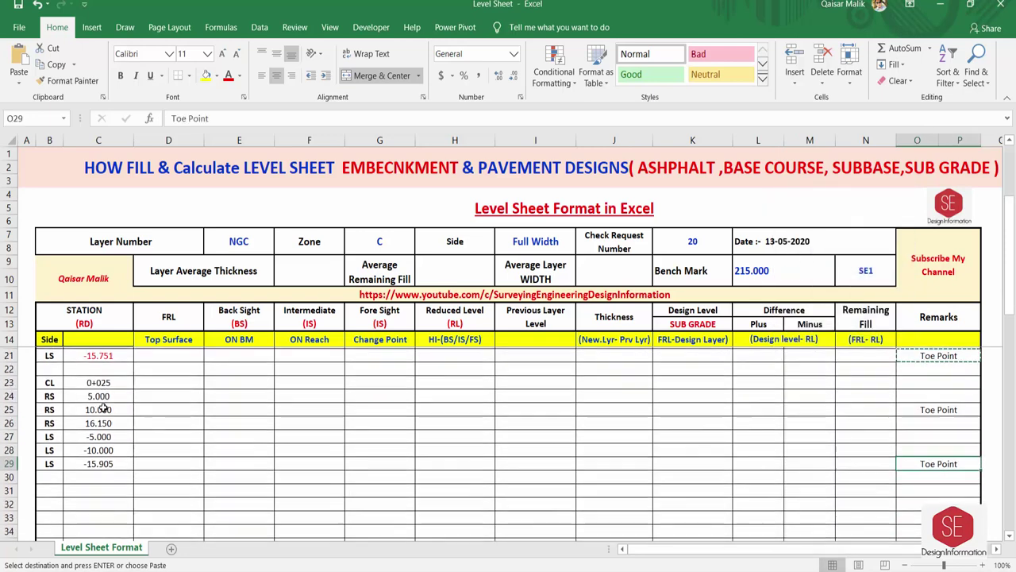
scroll(104, 428, "up", 1)
scroll(96, 421, "up", 1)
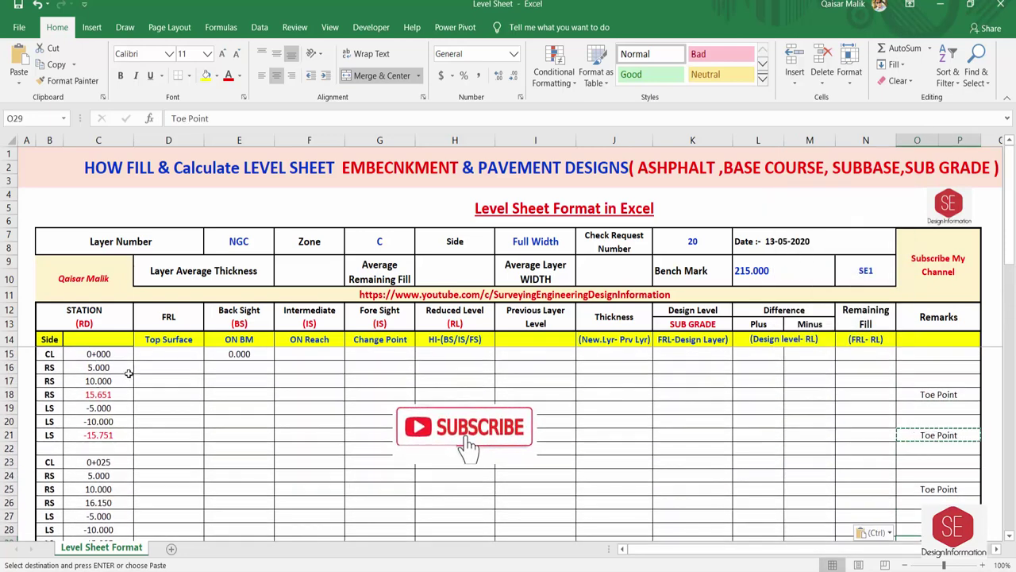
left_click(107, 358)
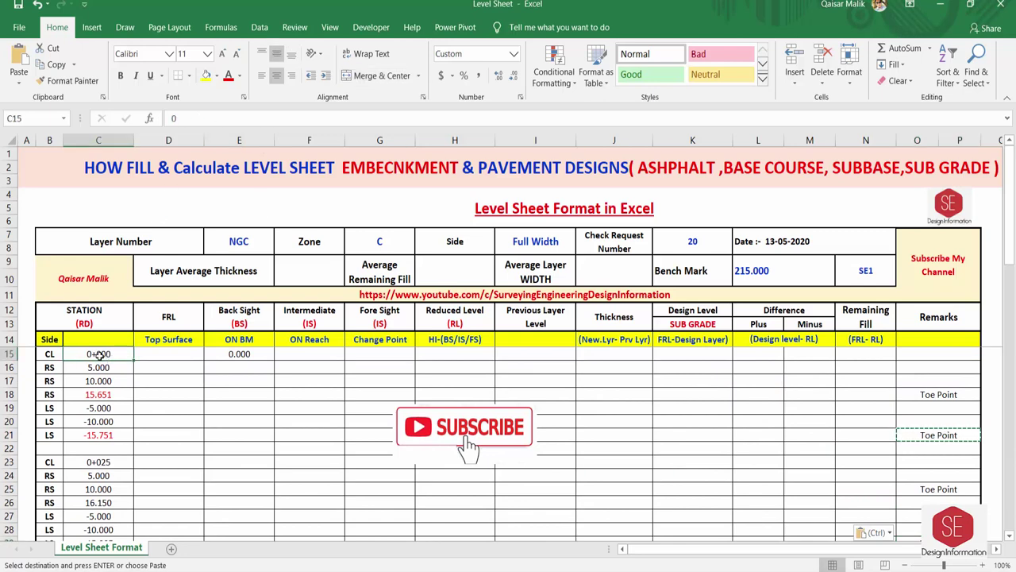
left_click_drag(98, 354, 99, 538)
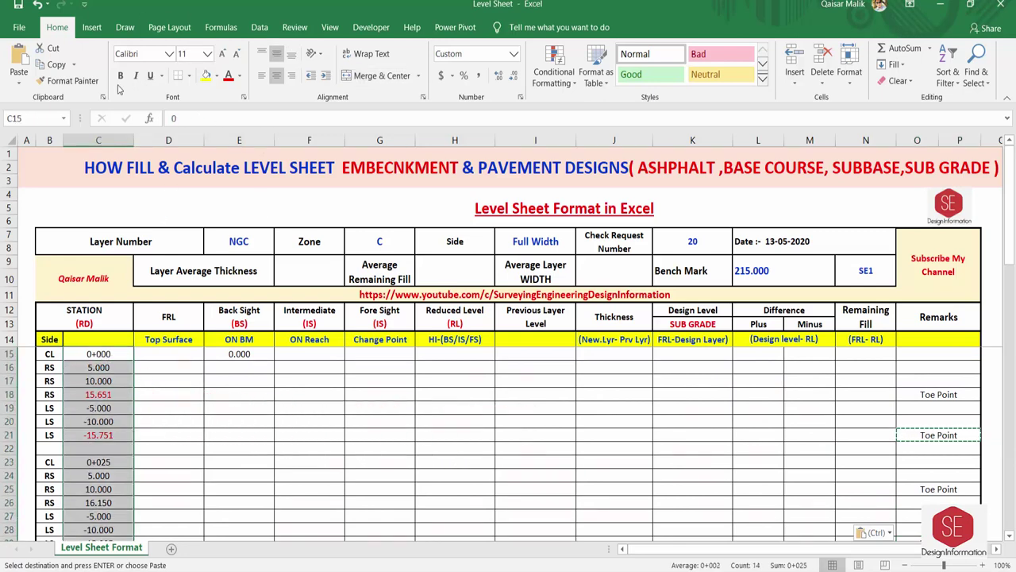
key("Escape")
left_click(207, 427)
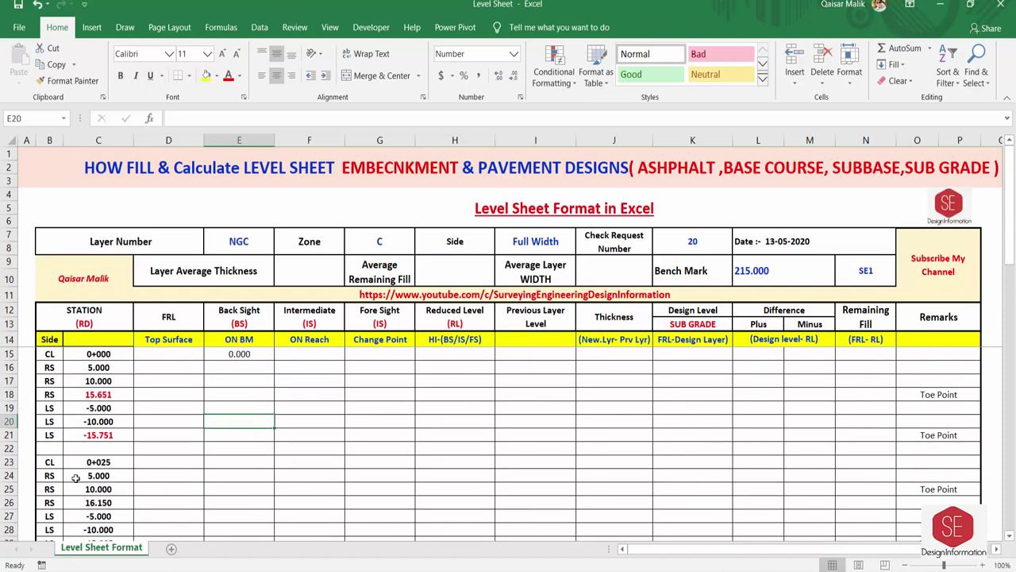
Step: Enter station 50 in C31 and its right-side offsets 5, 10 and 16.5 in the three cells below
scroll(89, 472, "down", 3)
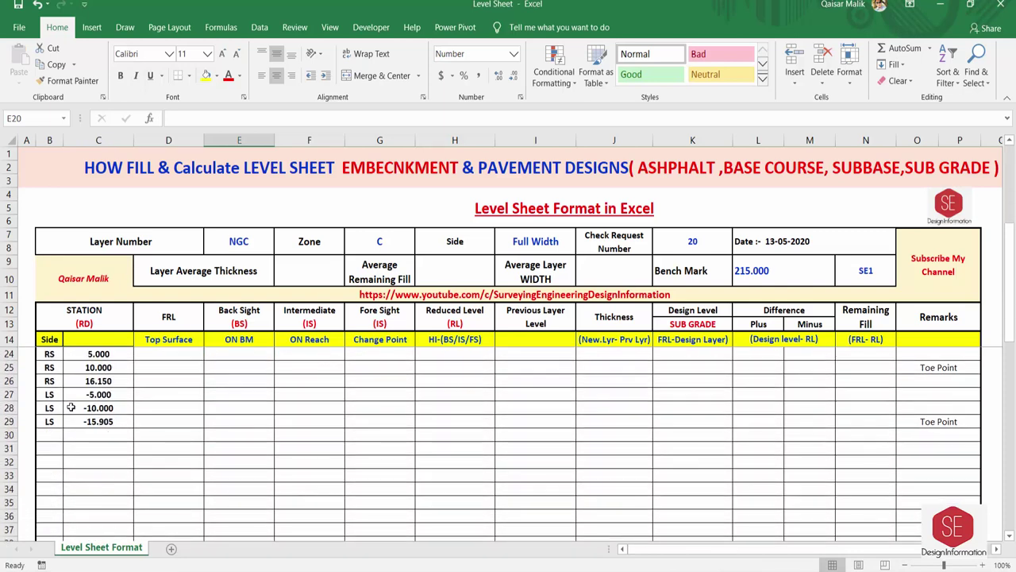
scroll(94, 449, "up", 1)
scroll(94, 448, "down", 1)
left_click(94, 448)
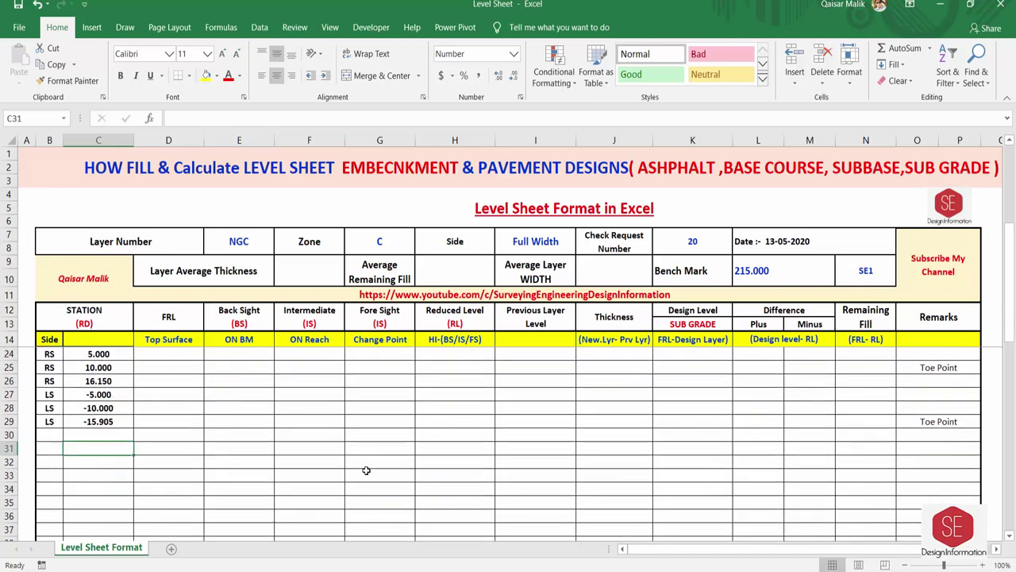
type("50")
key("Return")
type("5")
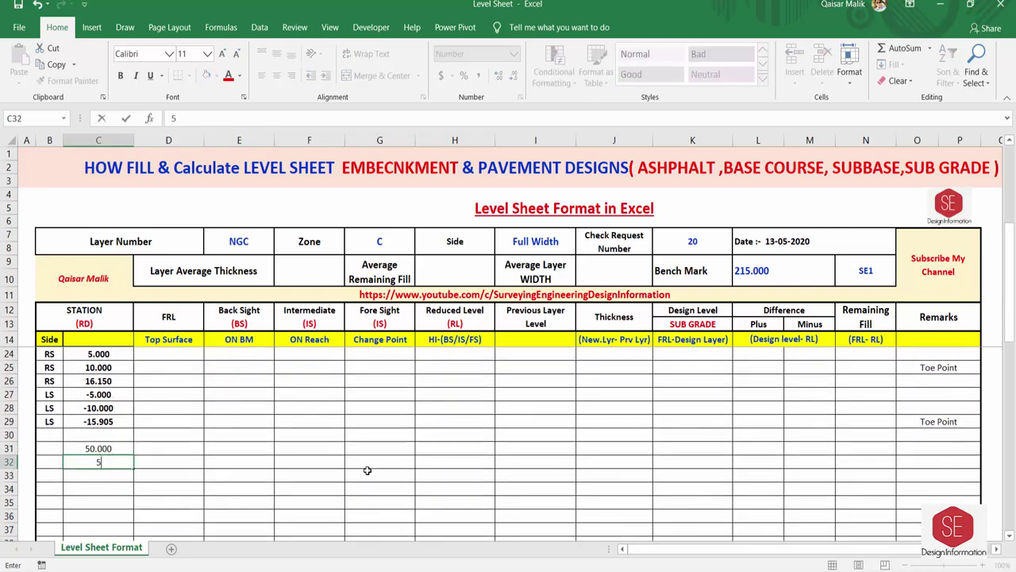
key("Return")
type("10")
key("Return")
type("16.")
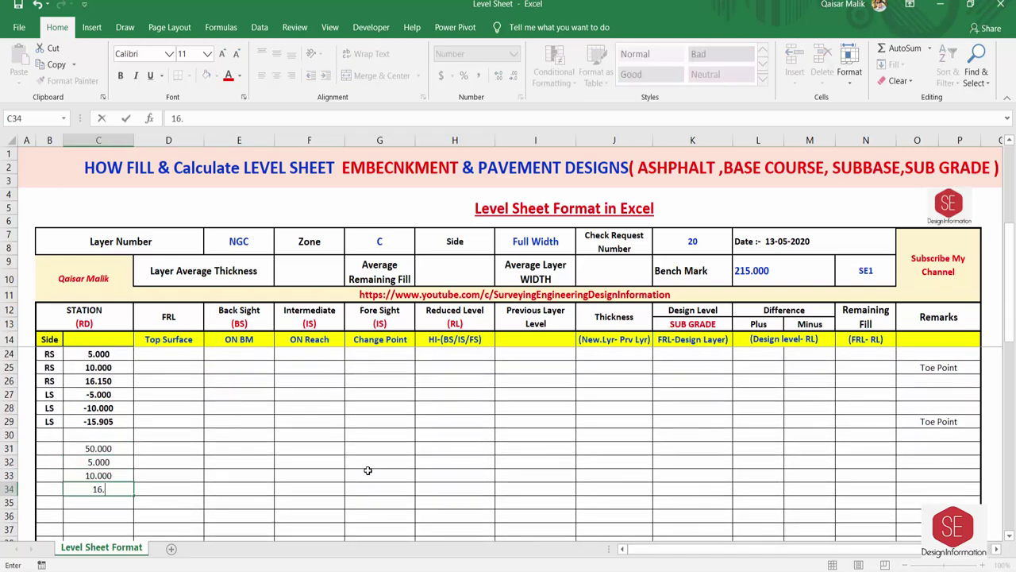
type("5")
key("Return")
Step: Enter the left-side offsets -5, -10, -15 and -16.45 in C35 to C38
type("-5")
key("Return")
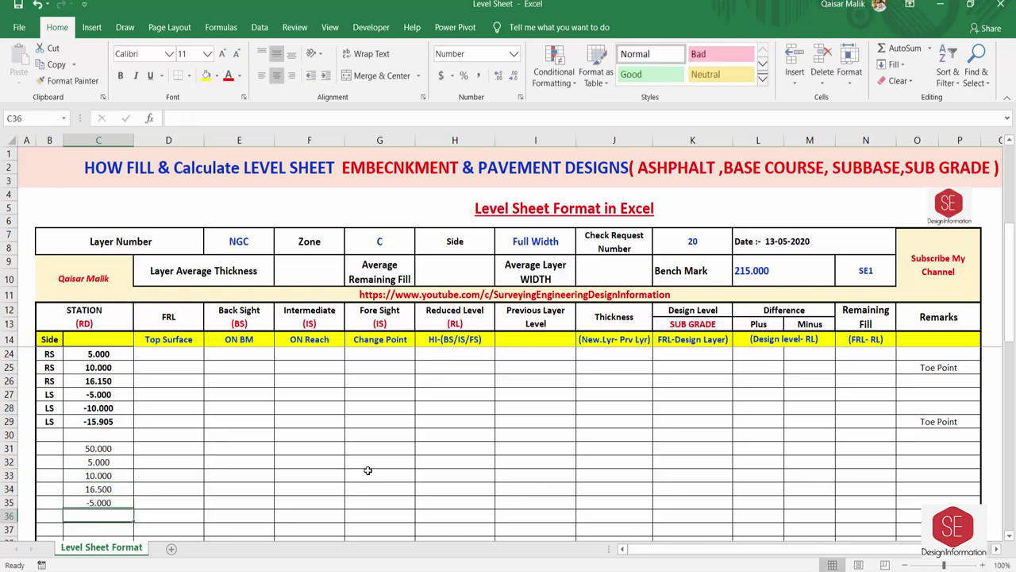
type("-10")
key("Return")
type("-15")
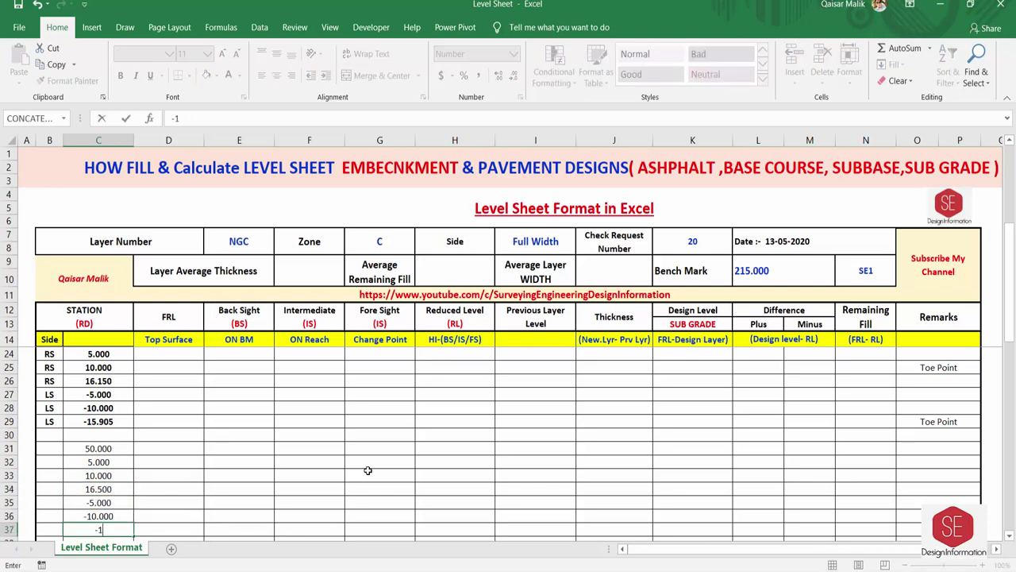
key("Return")
type("-")
scroll(368, 470, "down", 1)
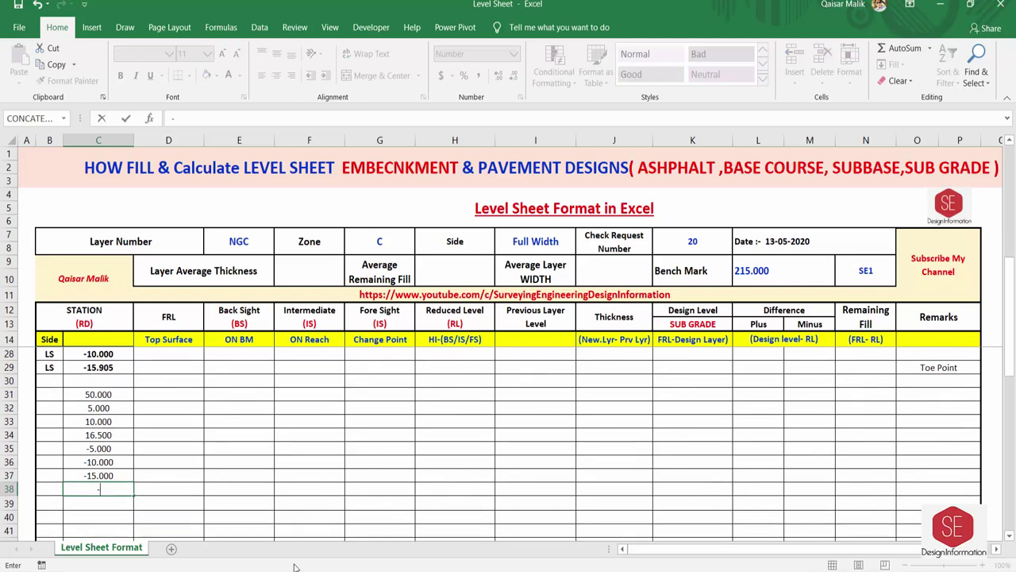
type("16.45")
key("Return")
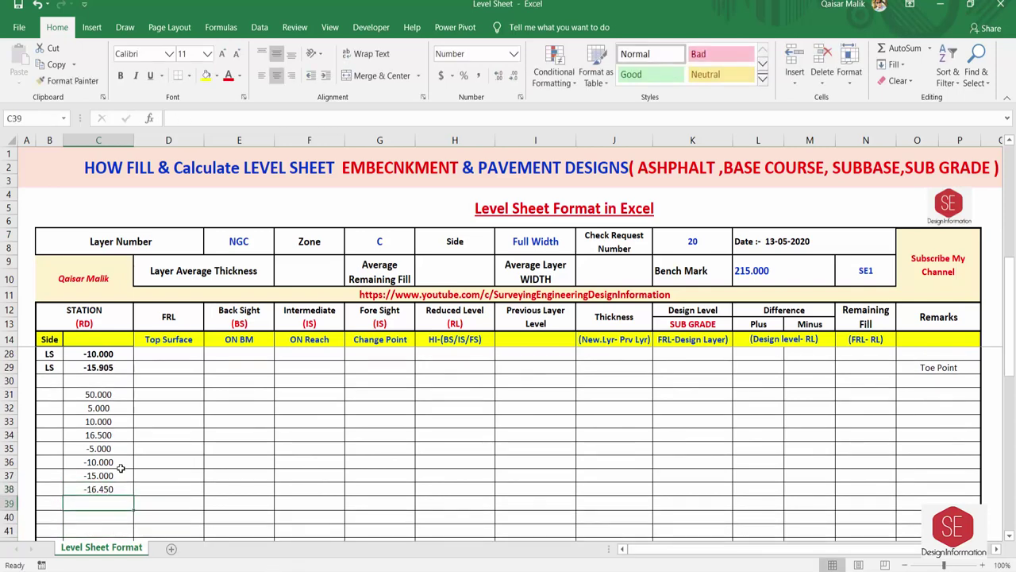
Step: Fill in the sides for the third station: CL in B31, RS in B32 to B34 and LS in B35 to B38
left_click(51, 393)
type("CL")
key("Return")
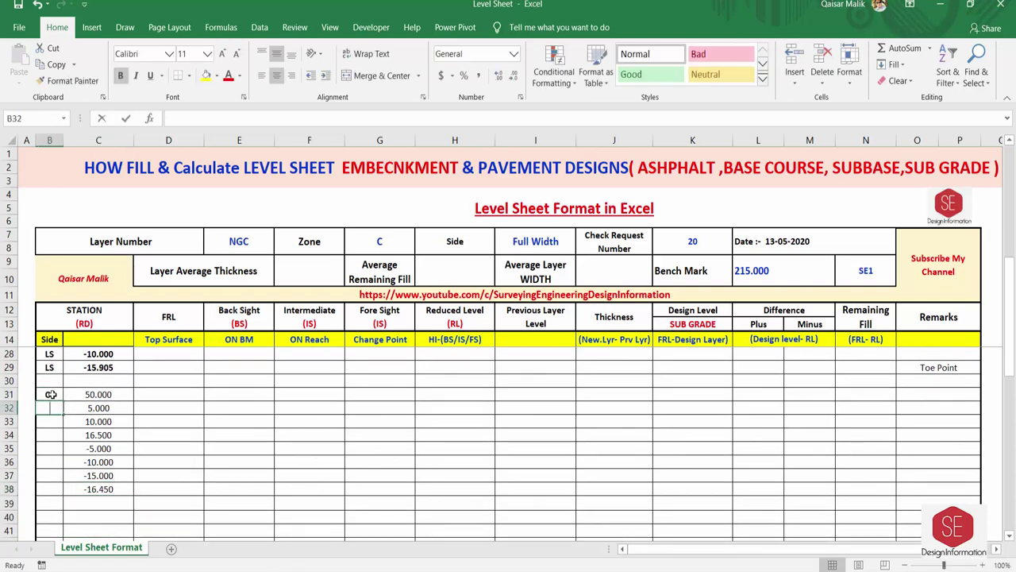
type("RS")
left_click_drag(63, 414, 67, 495)
left_click(49, 448)
type("LS")
Step: Copy the station number format from the 0+025 cell onto the third station in C31
scroll(86, 394, "up", 2)
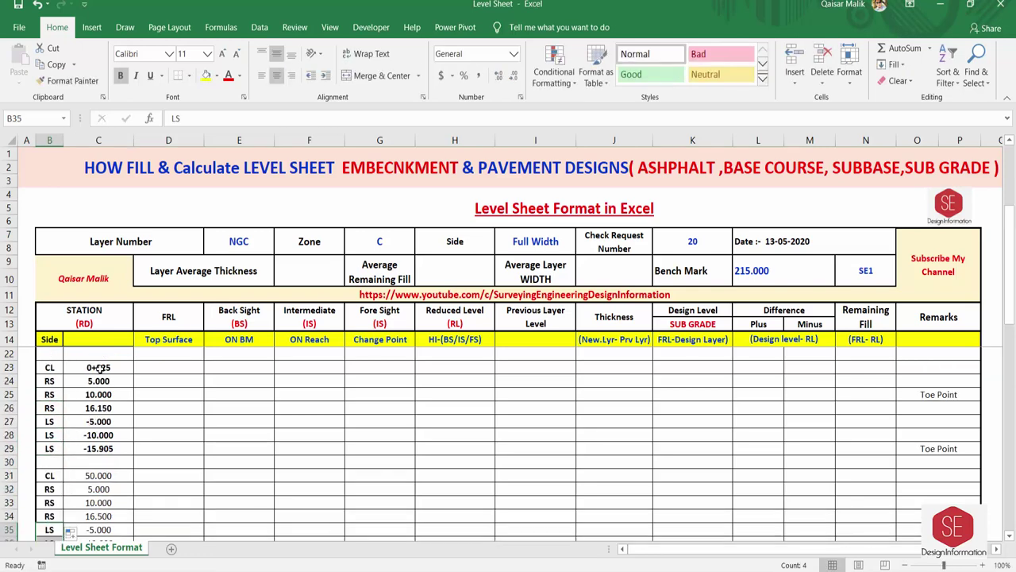
left_click(98, 366)
left_click(68, 81)
left_click(91, 475)
scroll(198, 458, "down", 3)
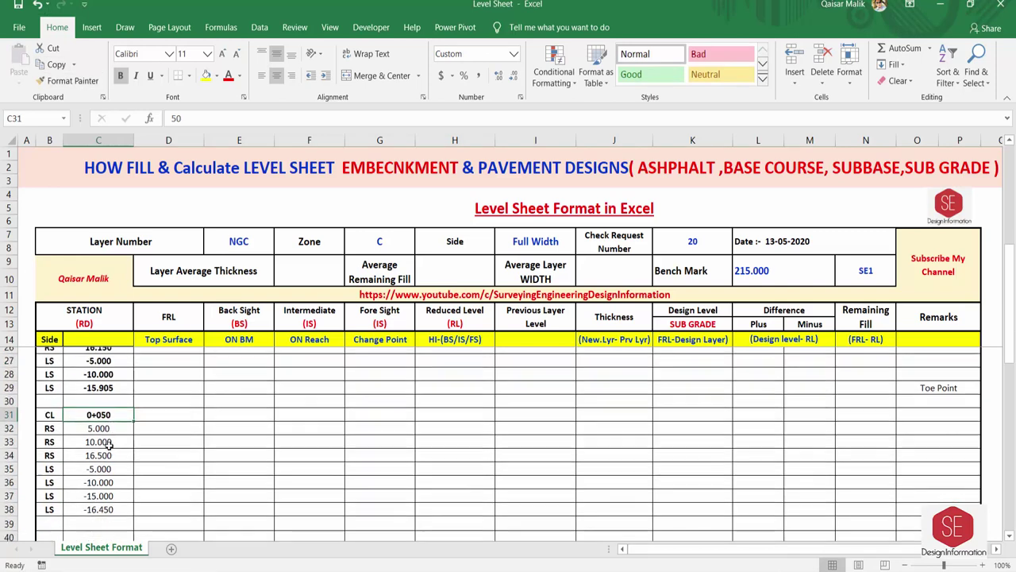
Step: Copy the 0+050 cell's format onto C40 and enter 75 there as the fourth station
left_click(99, 489)
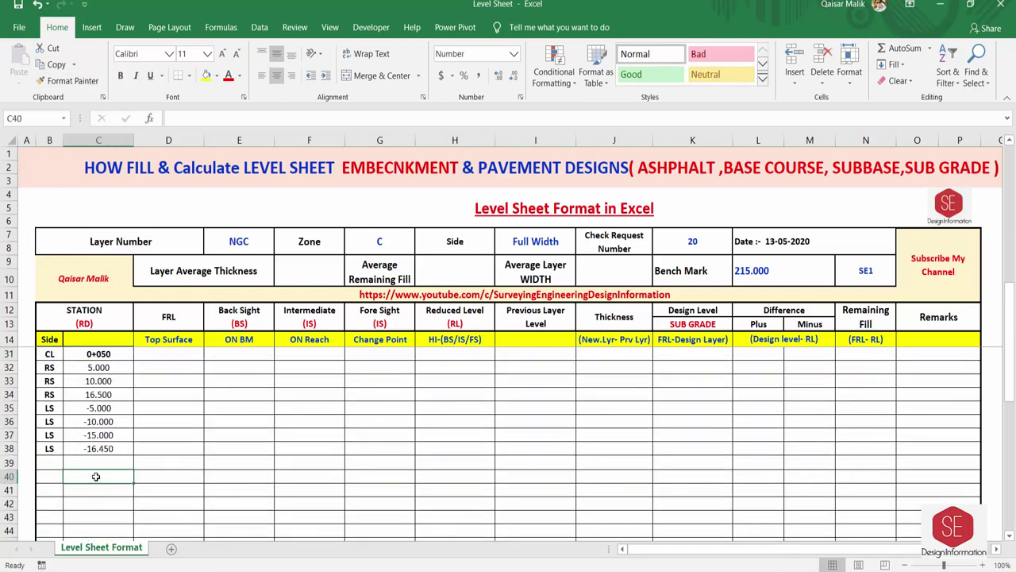
left_click(94, 353)
left_click(67, 80)
left_click(95, 476)
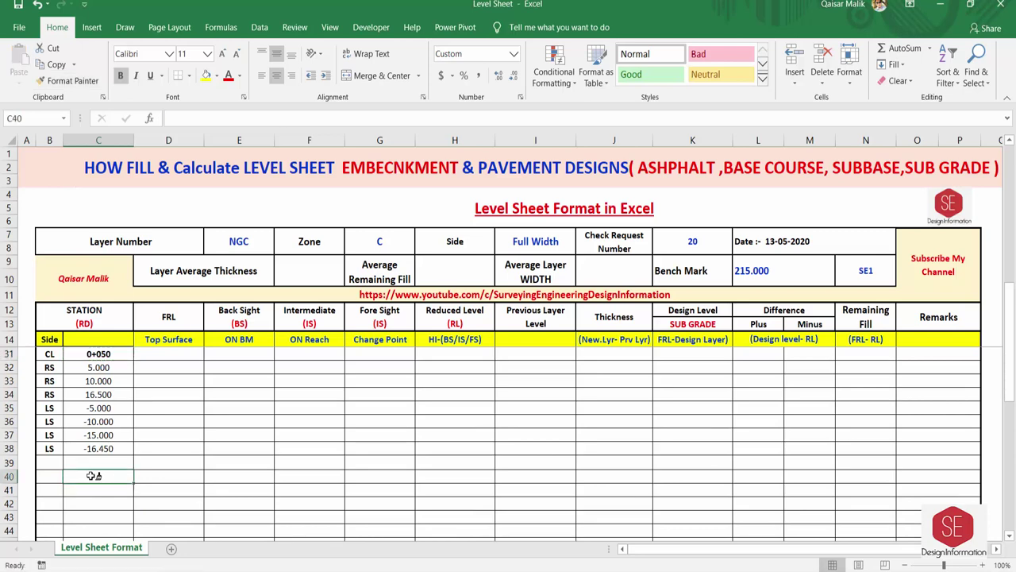
type("75")
key("Return")
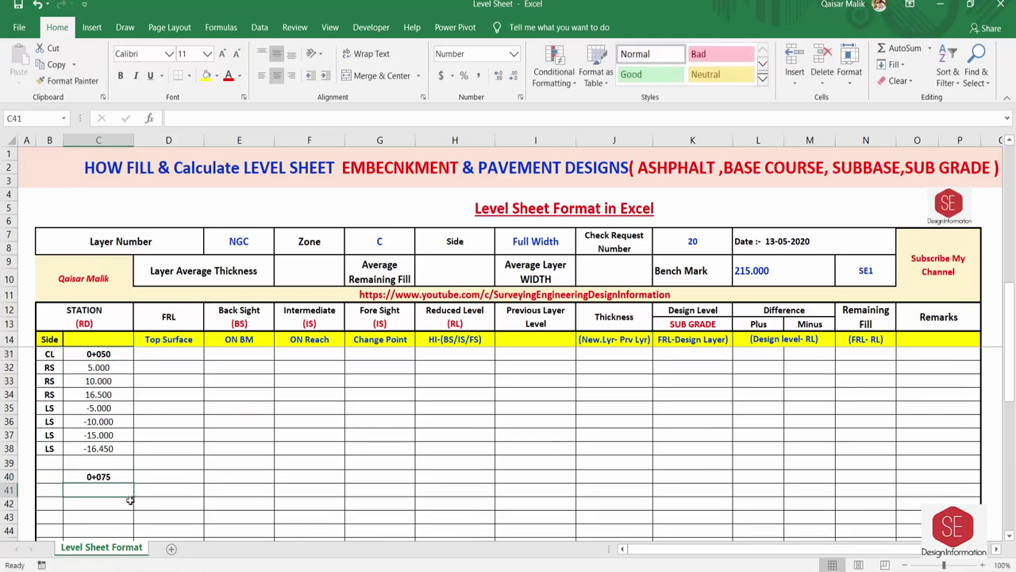
Step: Enter the right-side offsets 5, 10, 15 and 16.154 in C41 to C44 below station 0+075
type("5")
key("Return")
type("10")
key("Return")
type("15")
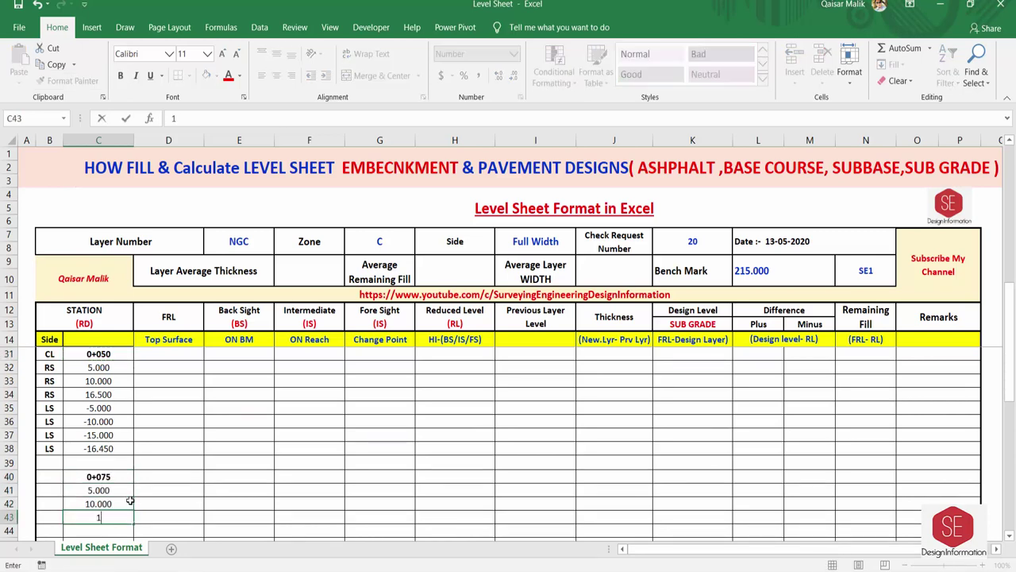
key("Return")
type("16.154")
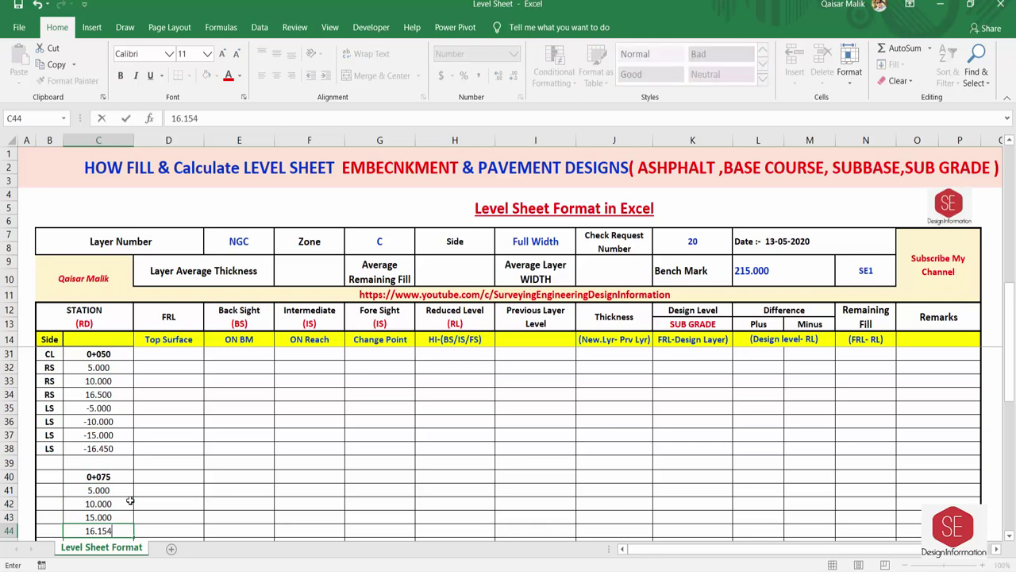
key("Return")
Step: Enter the left-side offsets -5, -10, -15 and -17.5 in C45 to C48 for station 0+075
type("-5")
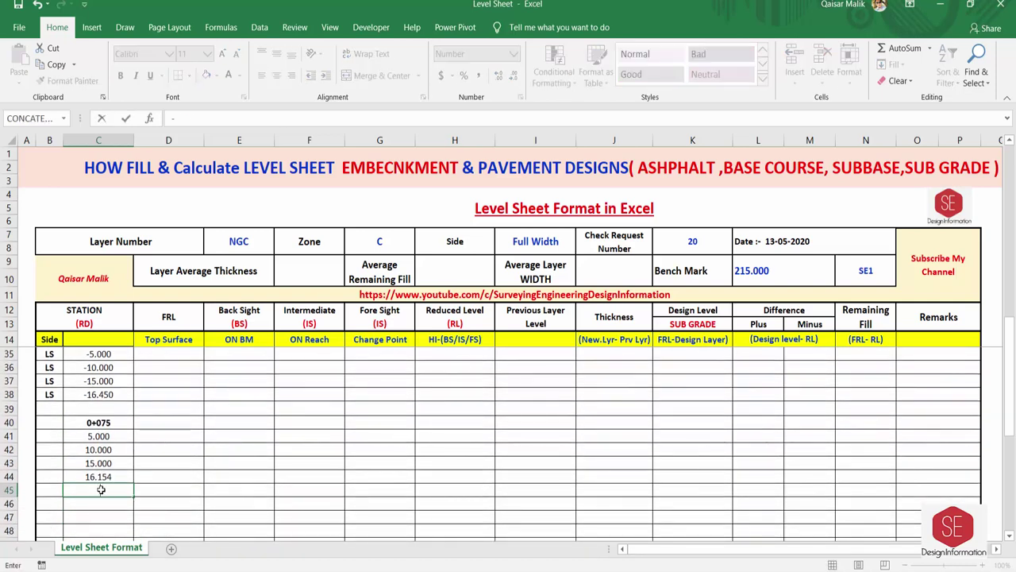
key("Return")
type("-10")
key("Return")
type("-15")
key("Return")
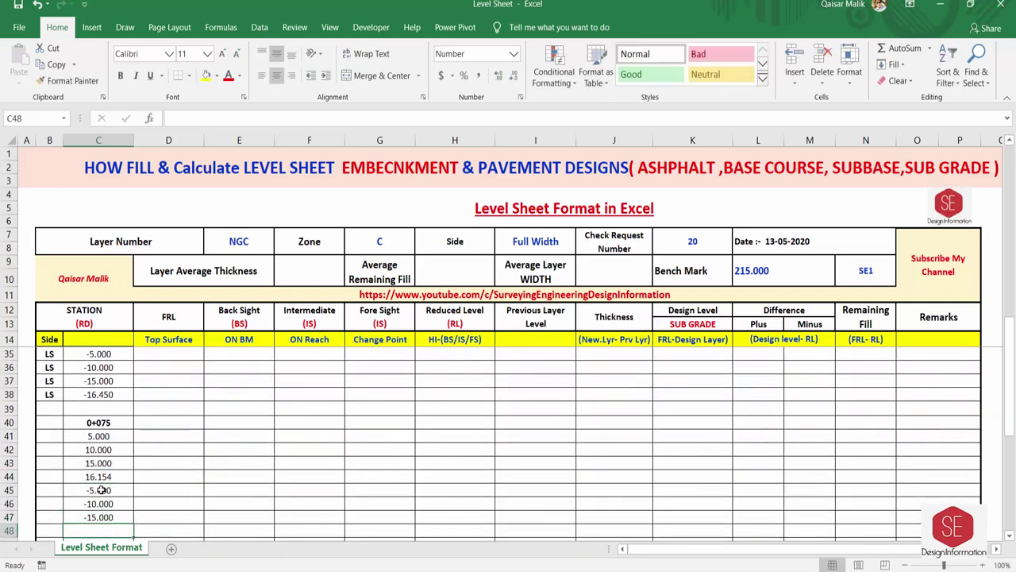
type("-17.5")
key("Return")
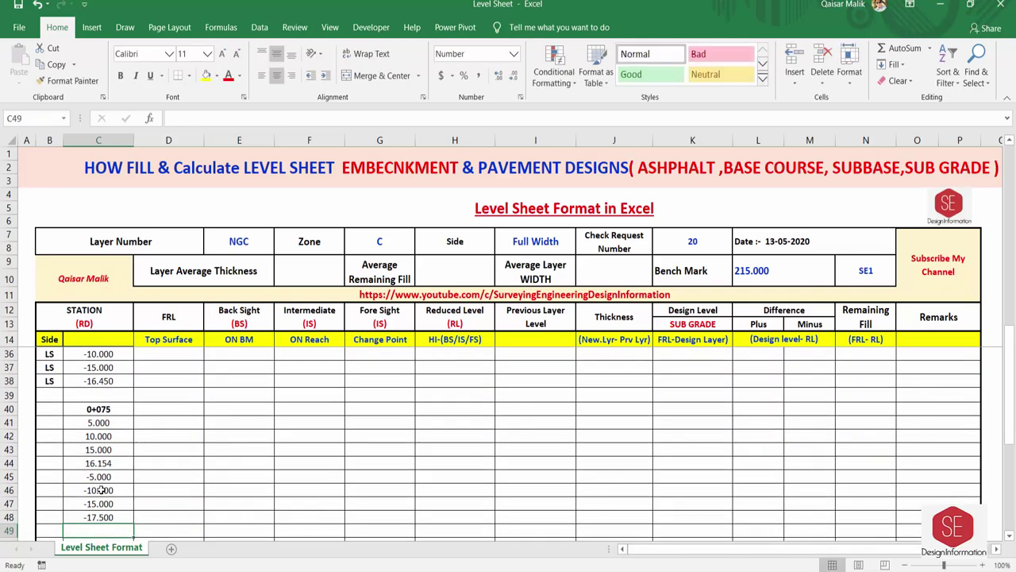
scroll(101, 490, "down", 3)
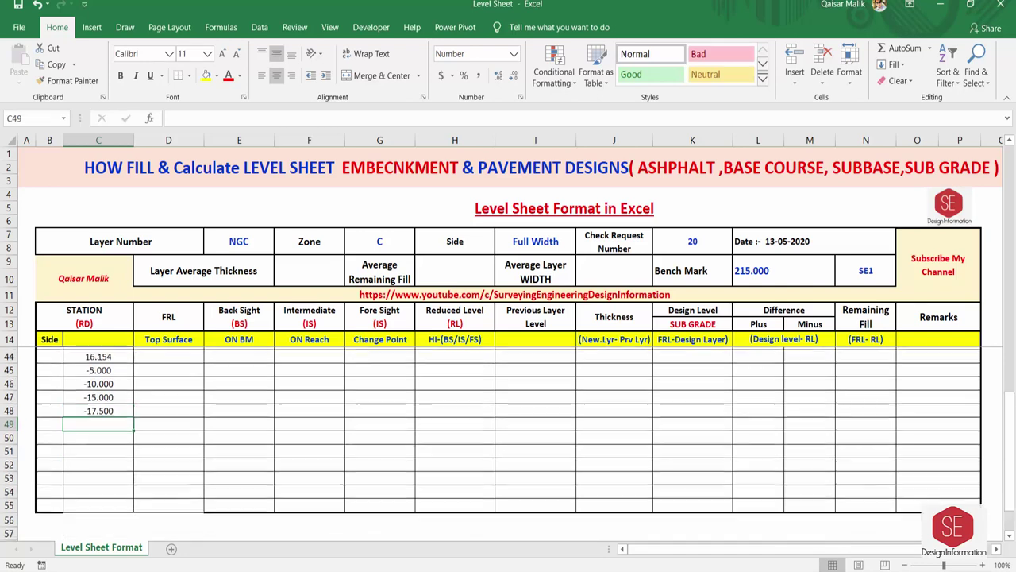
Step: Label station 0+075's centre row CL in B40 and its right-side rows RS in B41 to B44
scroll(101, 490, "up", 4)
scroll(508, 445, "up", 2)
scroll(508, 444, "down", 1)
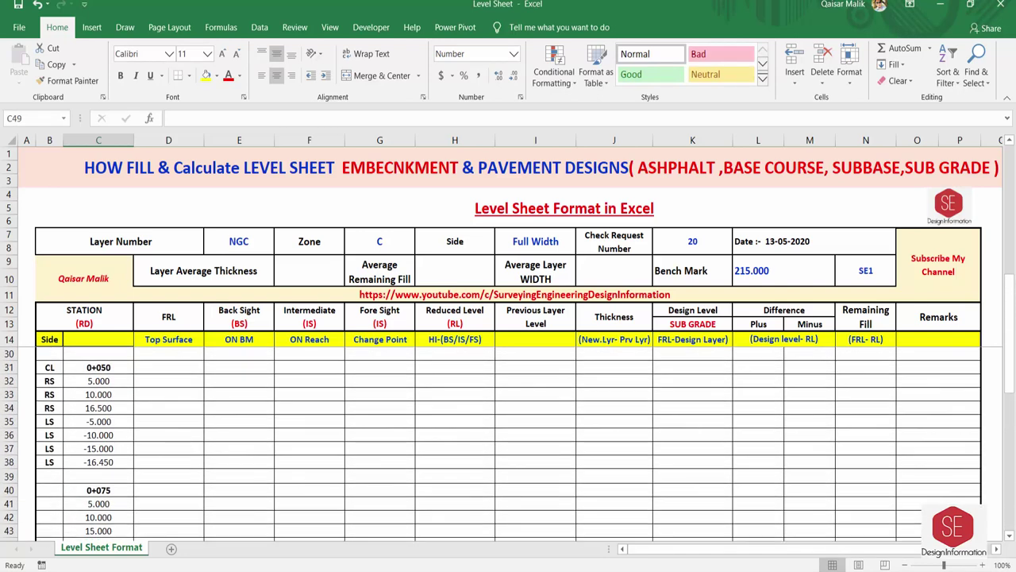
left_click(49, 489)
type("CL")
key("Return")
type("RS")
scroll(508, 445, "down", 2)
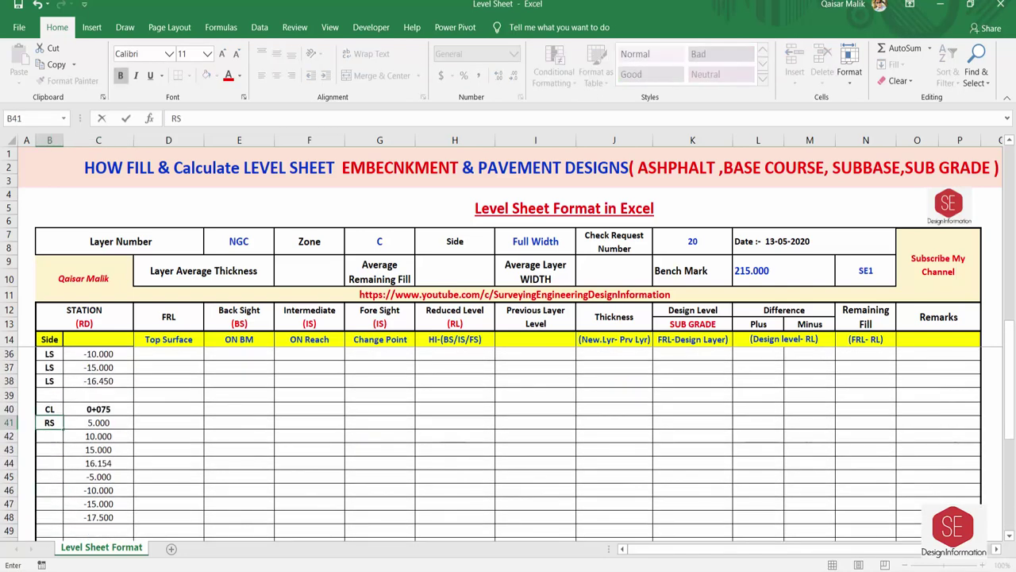
left_click_drag(63, 429, 63, 469)
Step: Label the left-side rows of station 0+075 LS in B45 to B48
left_click(49, 476)
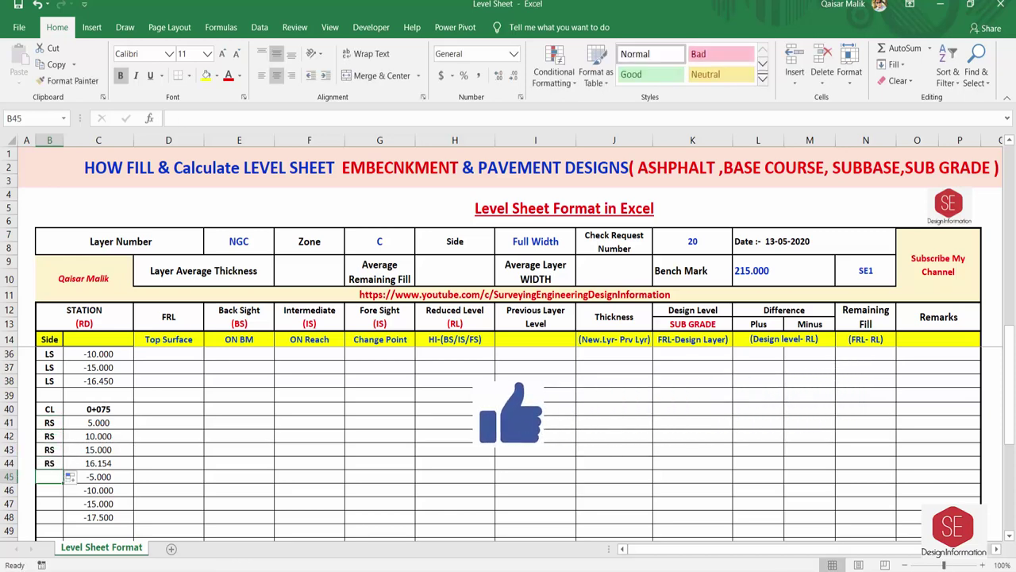
type("LS")
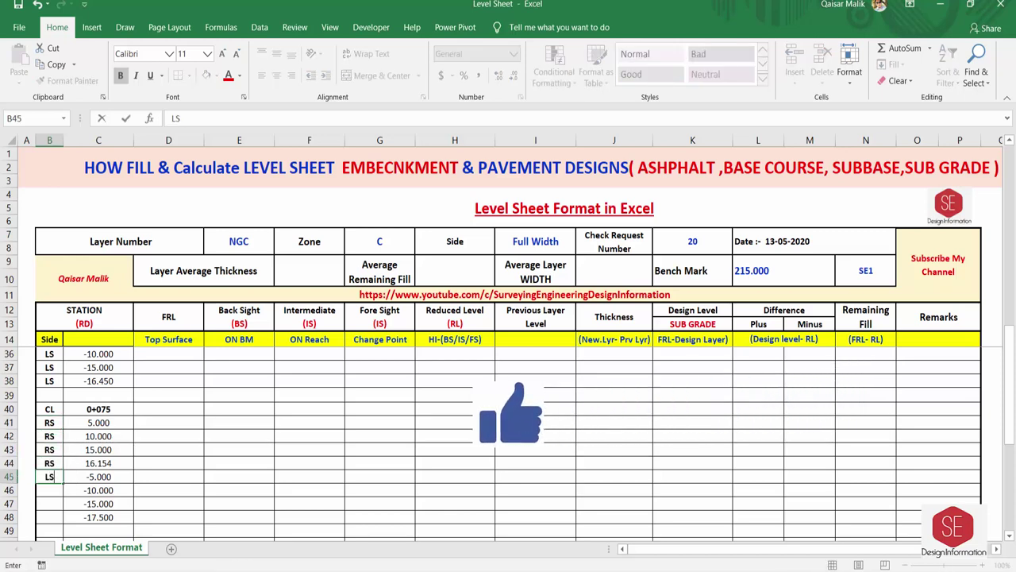
scroll(508, 444, "down", 2)
left_click_drag(64, 401, 64, 441)
Step: Enter the centre-line FRL levels 220.150 for station 0+000 in D15 and 220.250 for station 0+025 in D23
scroll(508, 445, "up", 9)
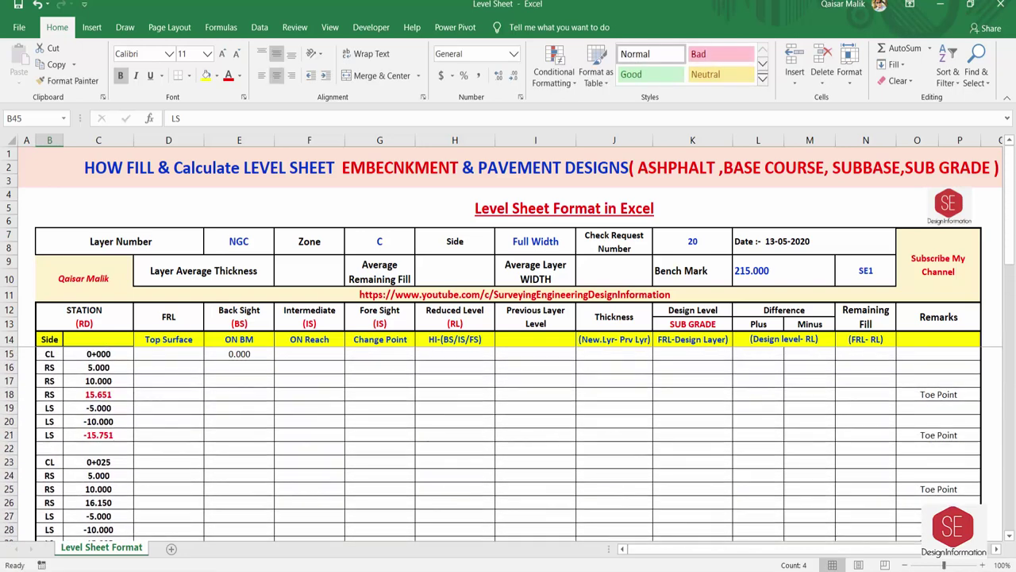
left_click(98, 408)
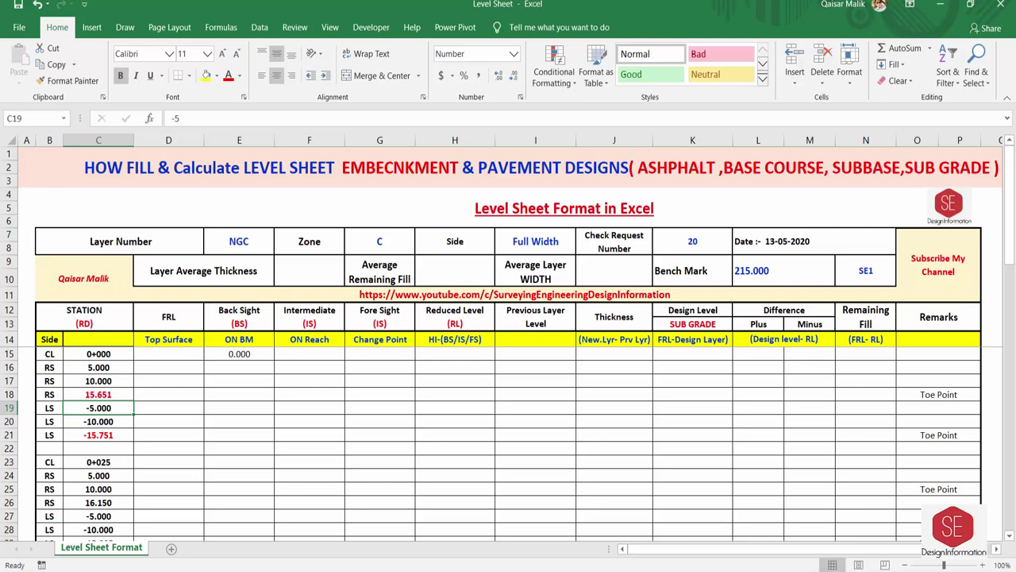
left_click(99, 435)
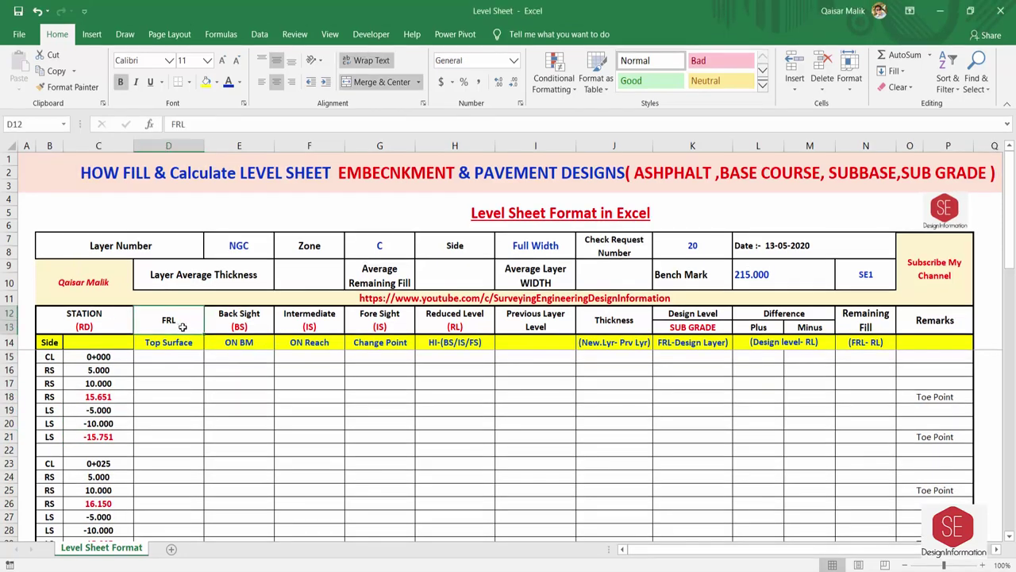
left_click(169, 339)
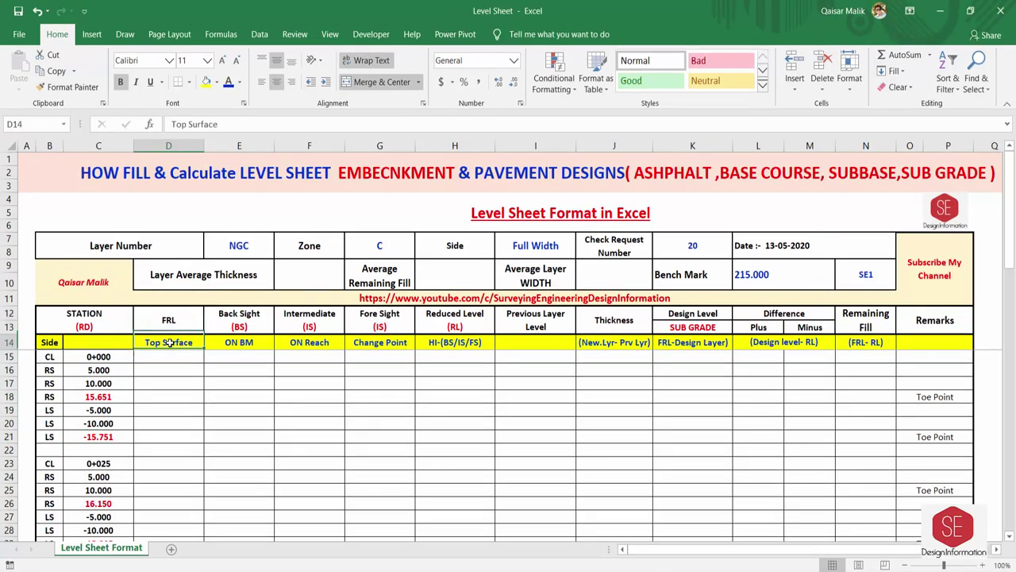
left_click(101, 359)
left_click(157, 358)
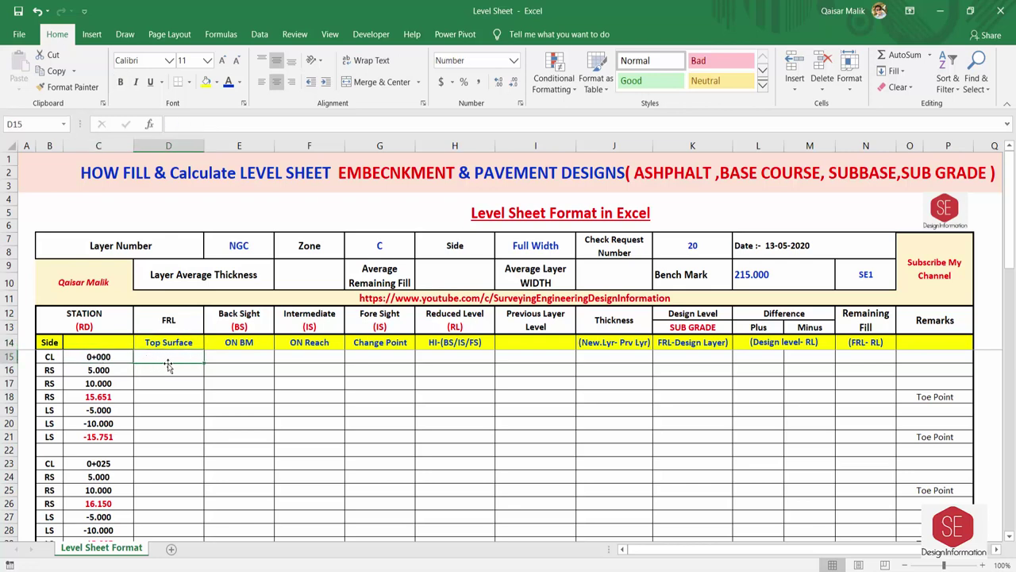
type("220.150")
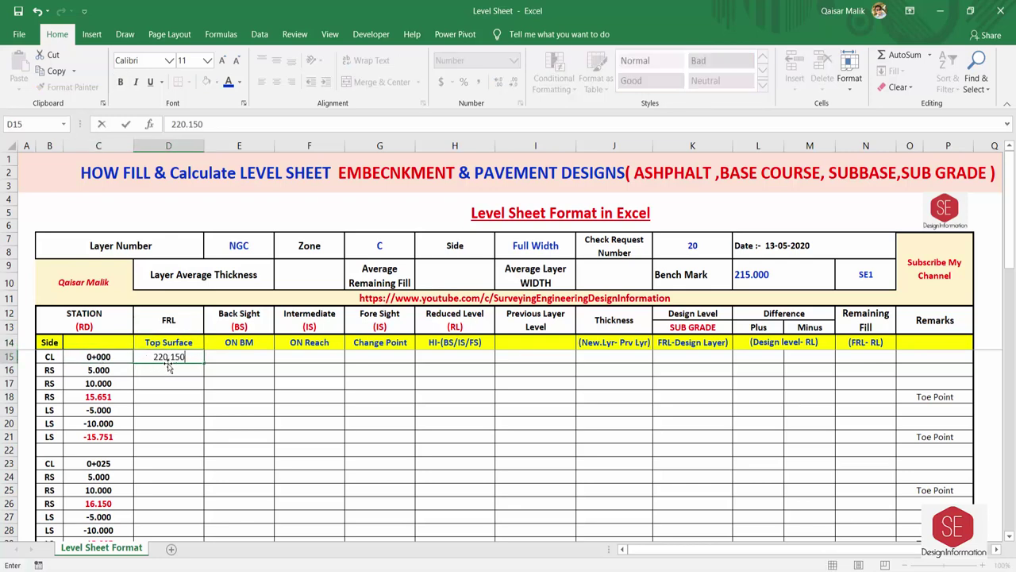
key("Return")
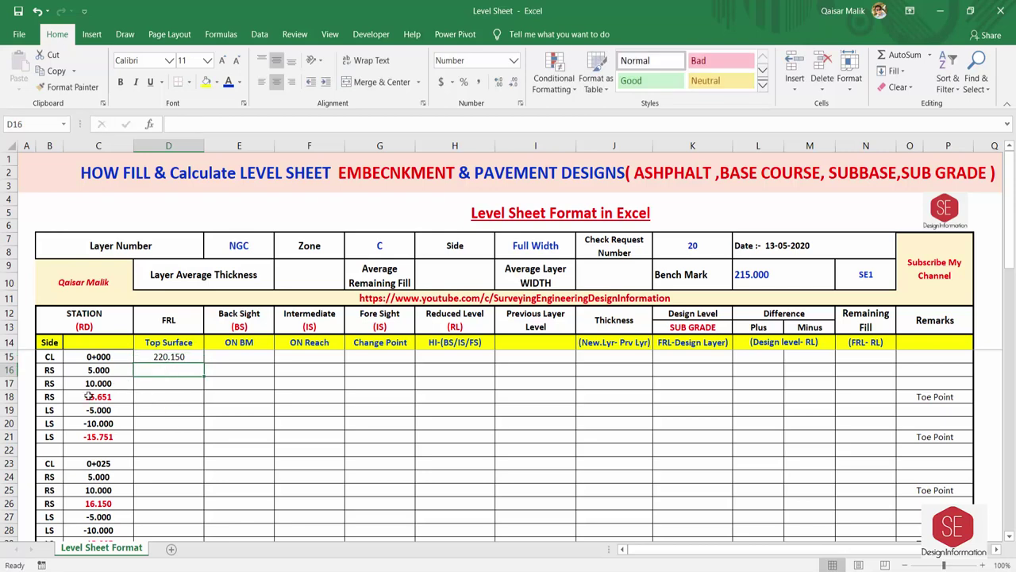
left_click(152, 465)
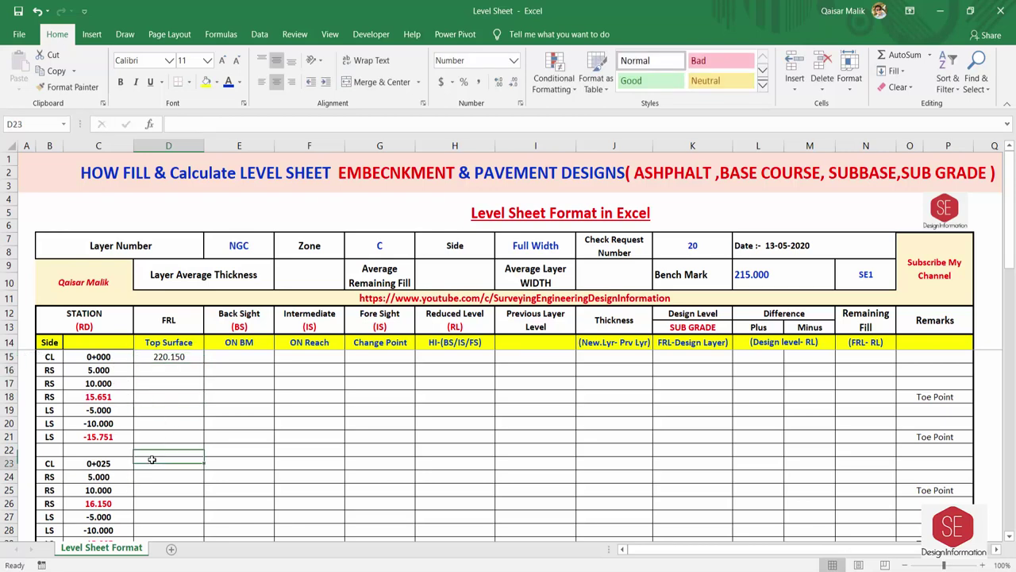
type("220.250")
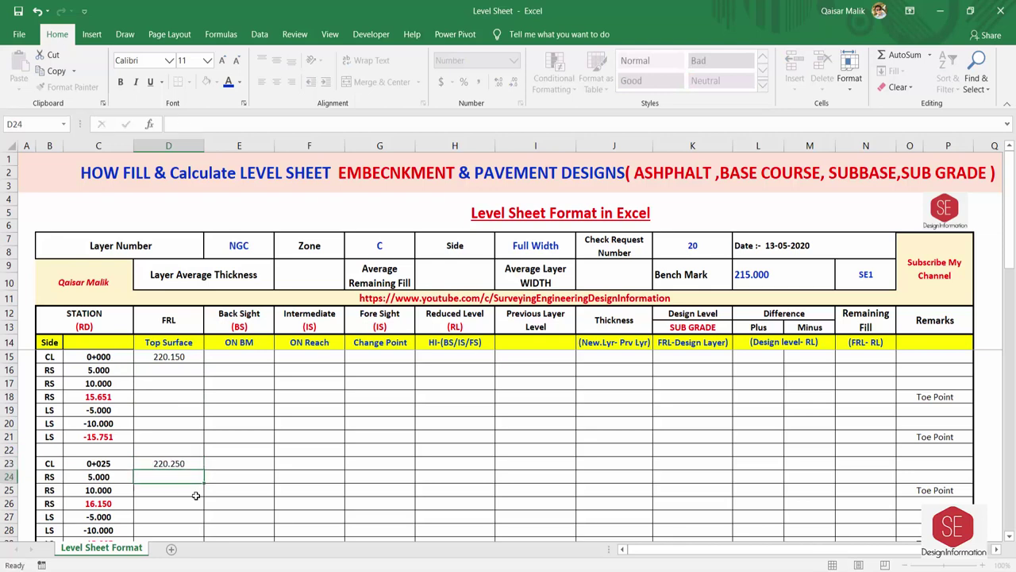
key("Return")
Step: Enter the centre-line FRL levels 220.450 for station 0+050 in D31 and 220.651 for station 0+075 in D40
scroll(190, 492, "down", 2)
left_click(180, 490)
type("220")
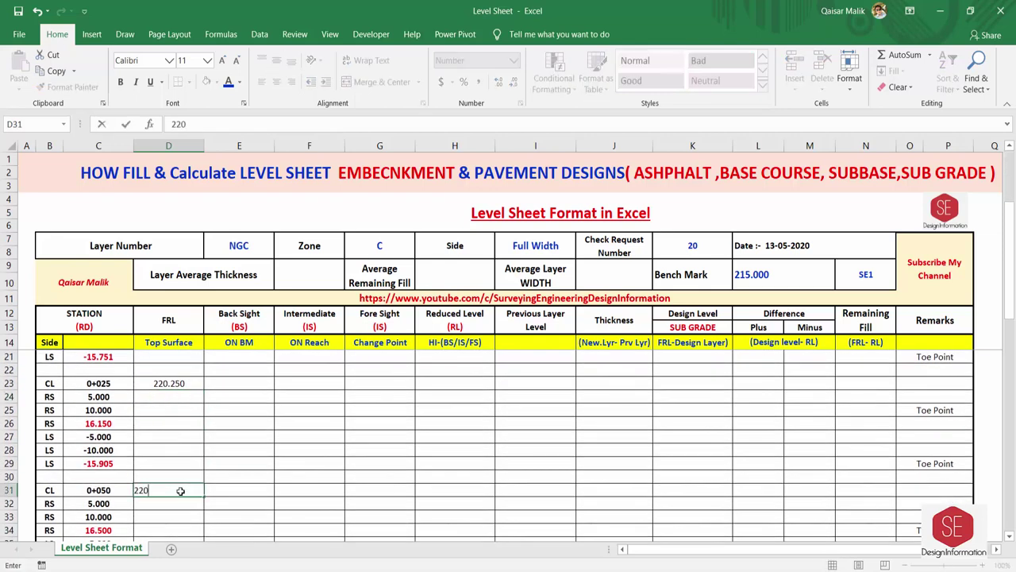
type(".450")
key("Return")
scroll(180, 491, "down", 2)
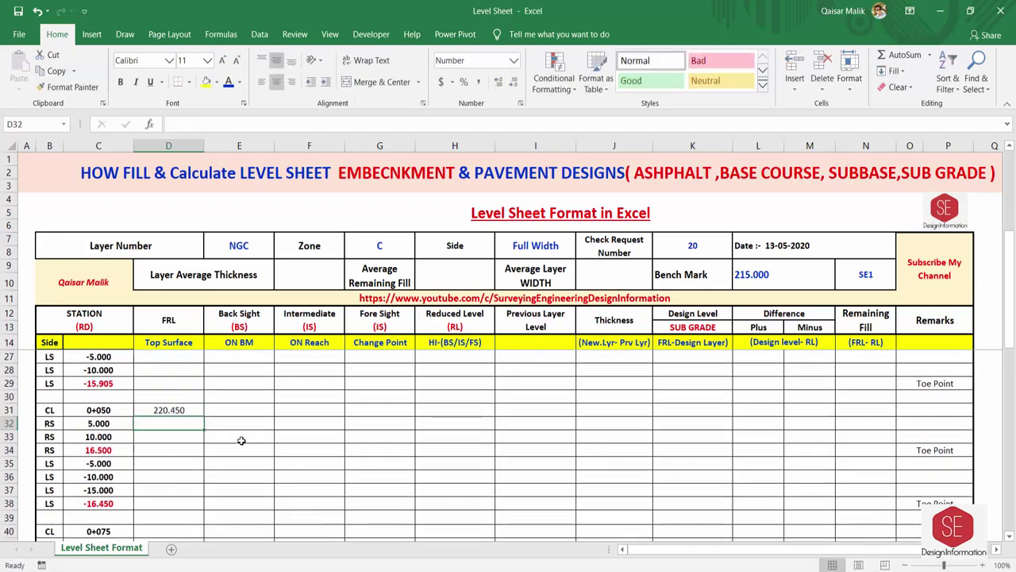
left_click(165, 532)
scroll(245, 502, "down", 1)
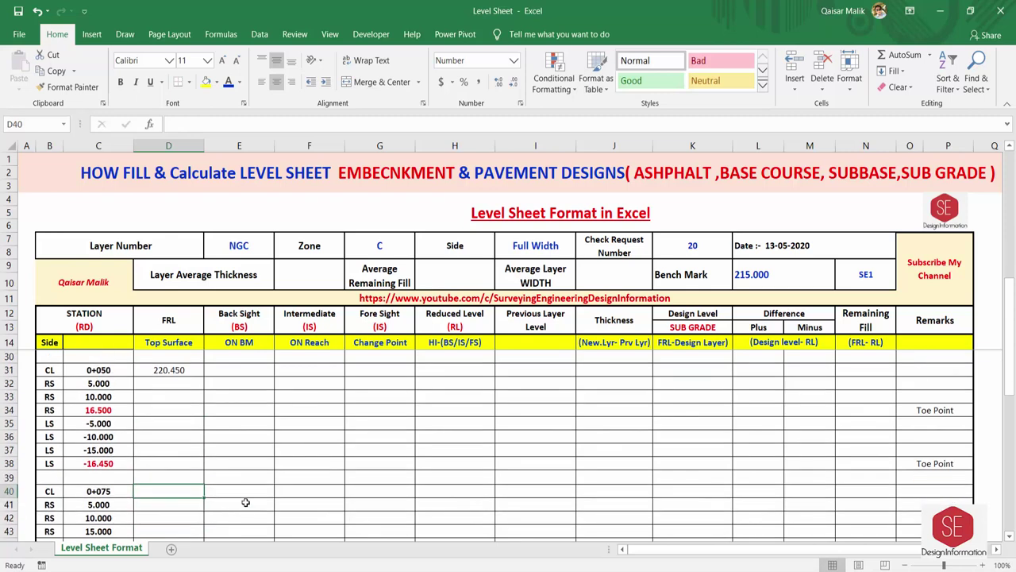
type("220.451")
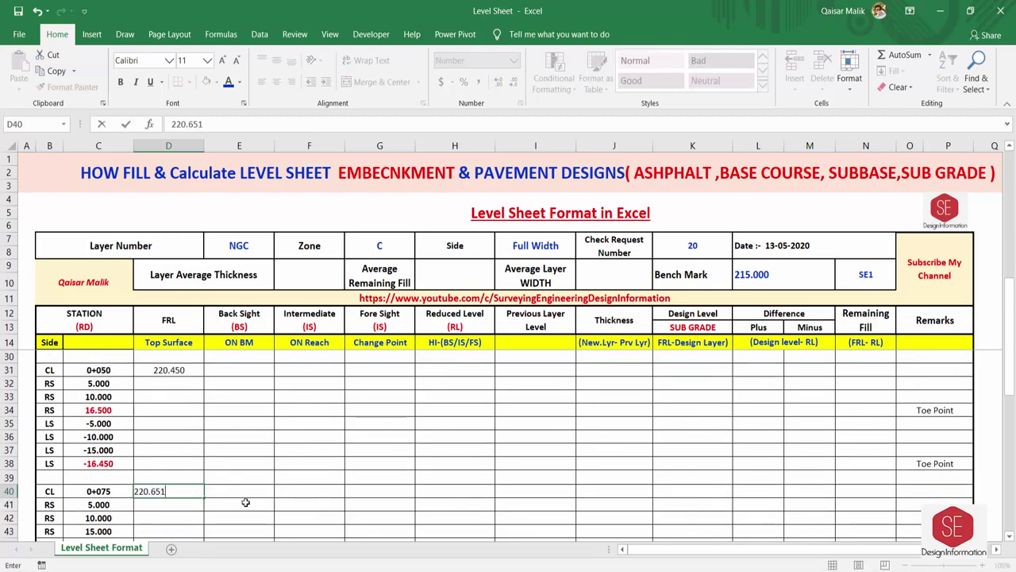
key("Return")
scroll(146, 534, "down", 3)
left_click(171, 371)
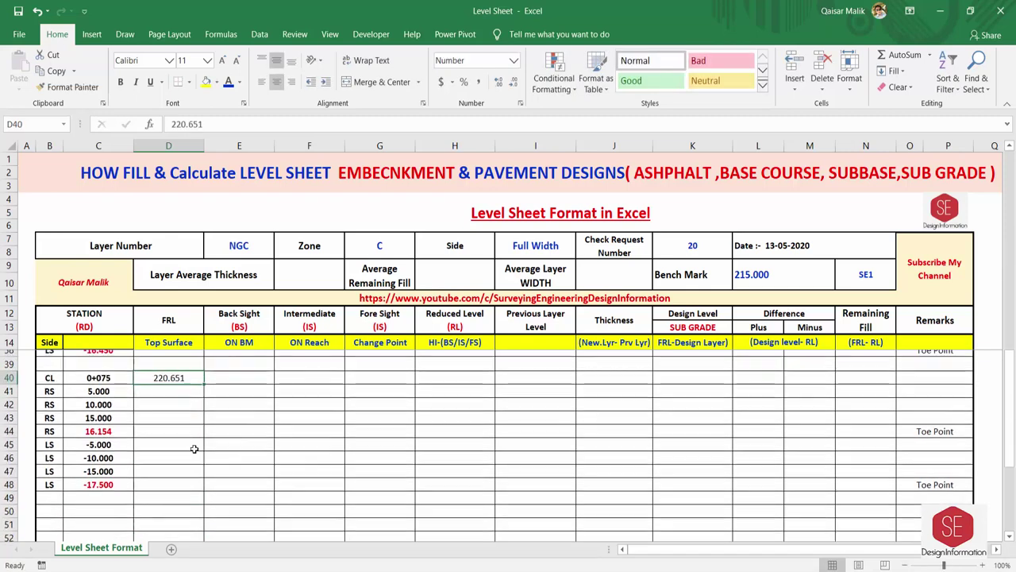
Step: Enter the back sight on the bench mark as 1.5 in E15 for station 0+000
scroll(223, 397, "up", 1)
scroll(160, 434, "up", 7)
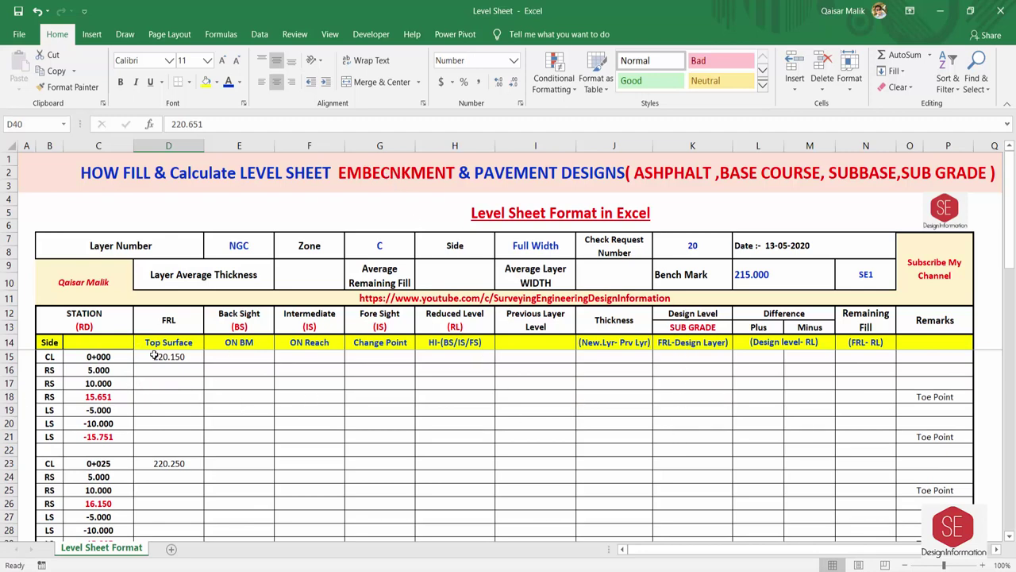
left_click(233, 357)
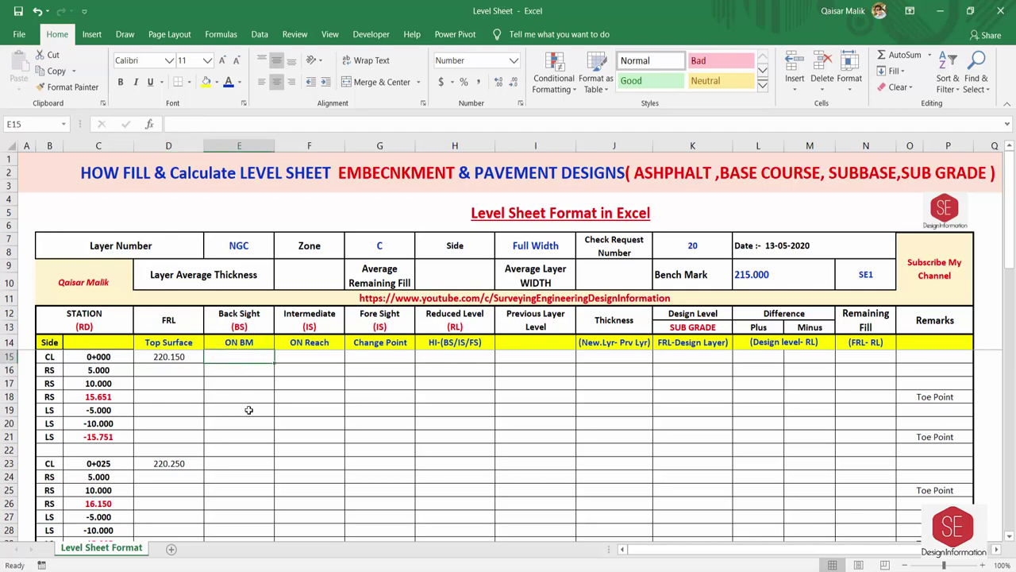
type("1.5")
key("ctrl+Return")
Step: Enter intermediate sights 1.354, 1.375, 1.451 and 1.257 in F15 to F18 for station 0+000's centre and right-side points
left_click(299, 356)
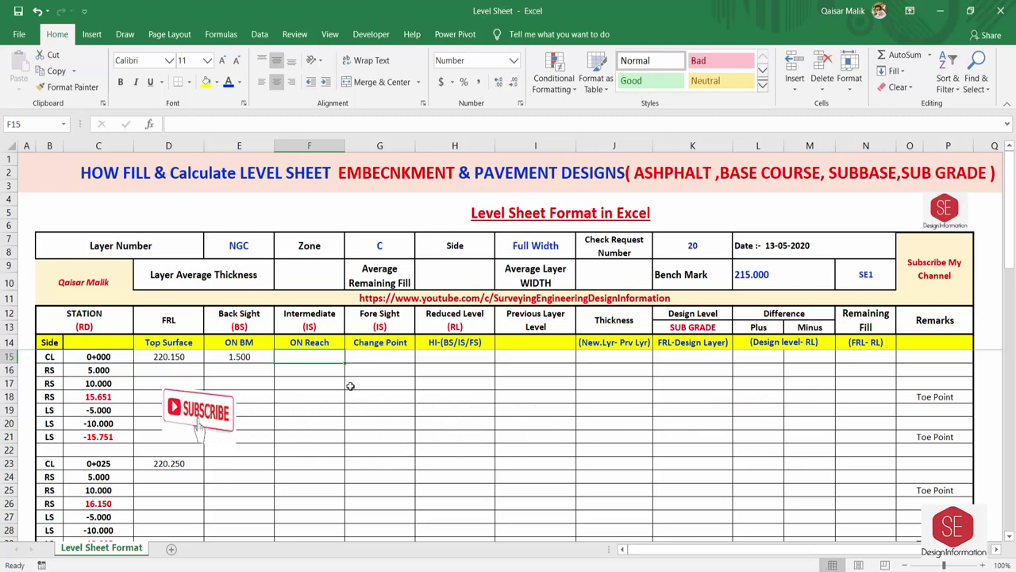
type("1.354")
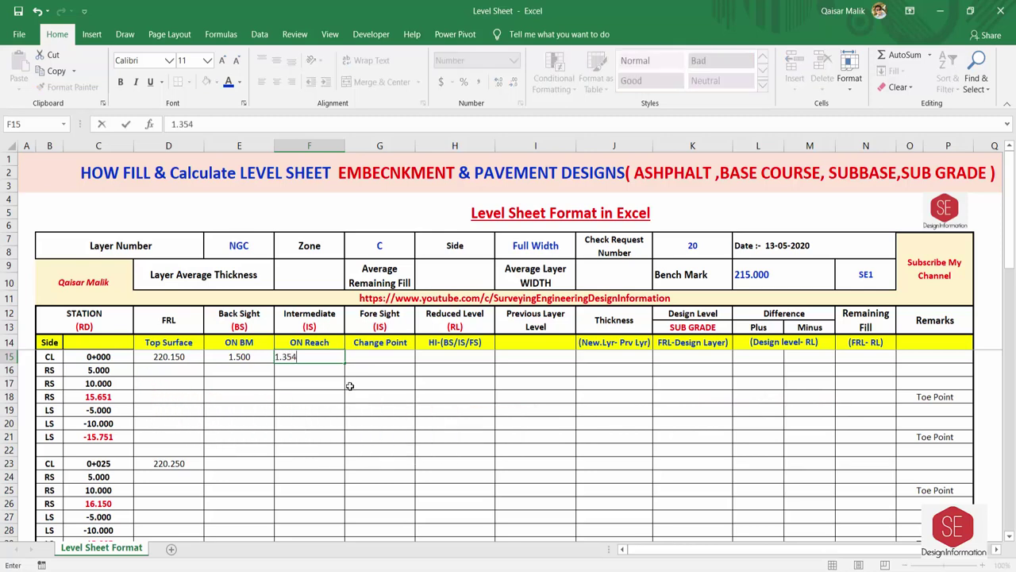
key("Return")
type("1.3")
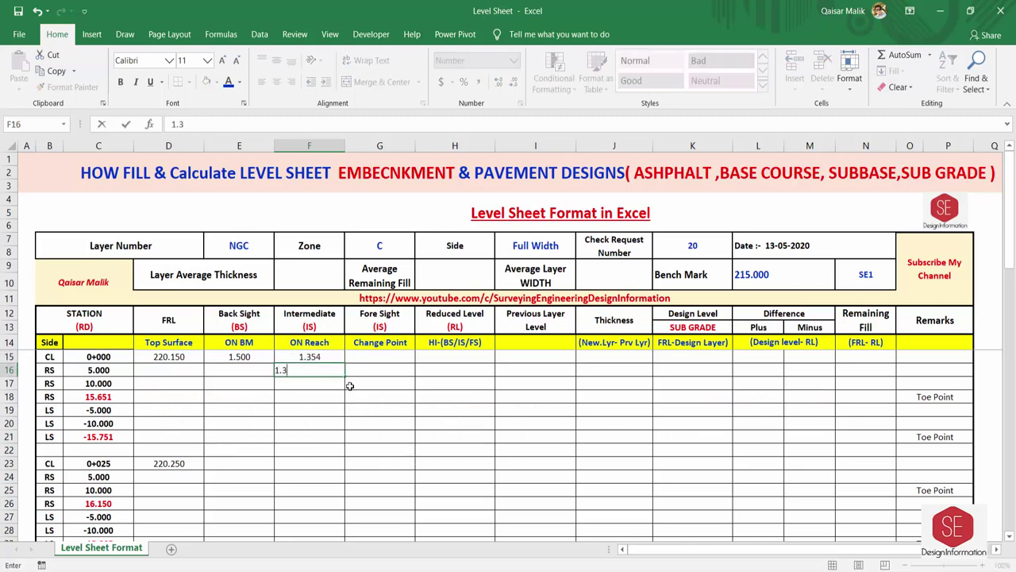
type("751")
key("Return")
type("1.")
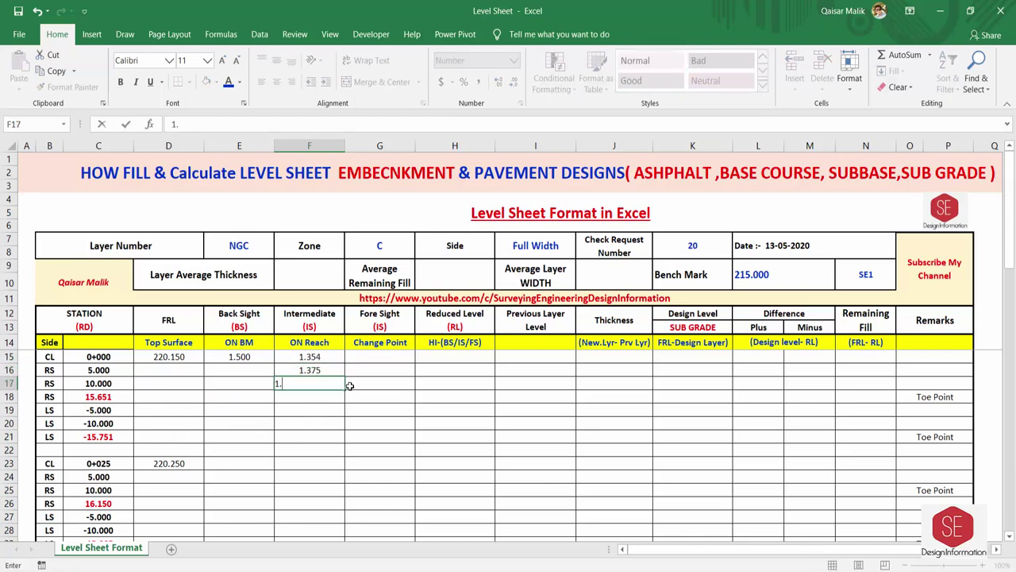
type("451")
key("Return")
type("1.257")
key("Return")
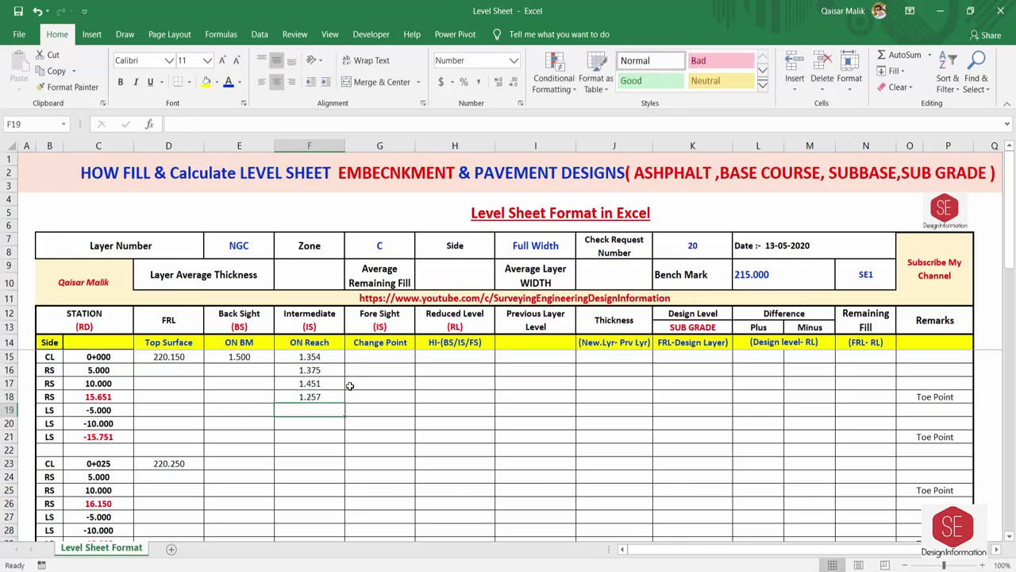
Step: Enter intermediate sights 1.321, 1.375 and 1.451 in F19 to F21 for station 0+000's left-side points
type("1.321")
key("Return")
type("1.")
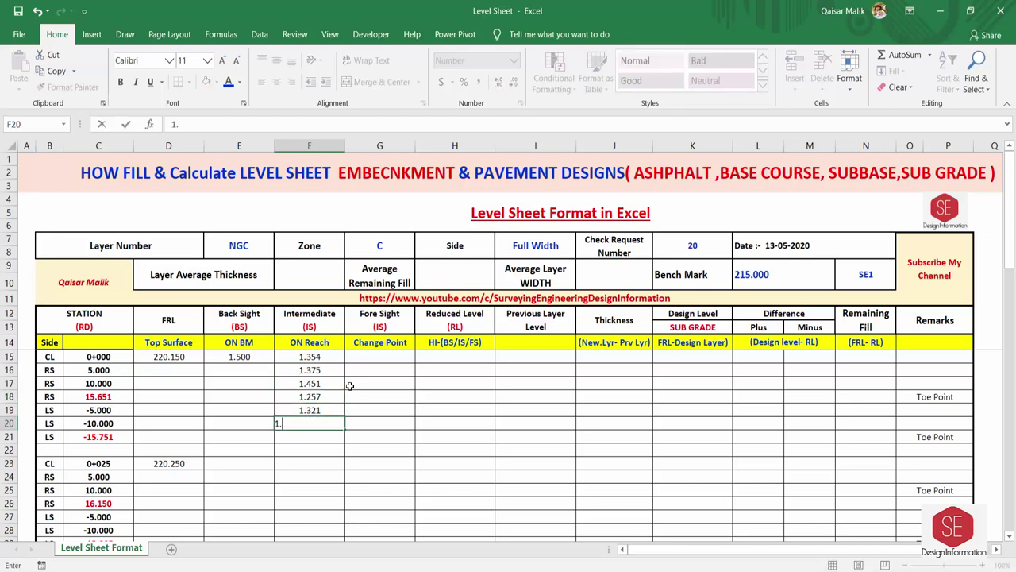
type("375")
key("Return")
type("1.451")
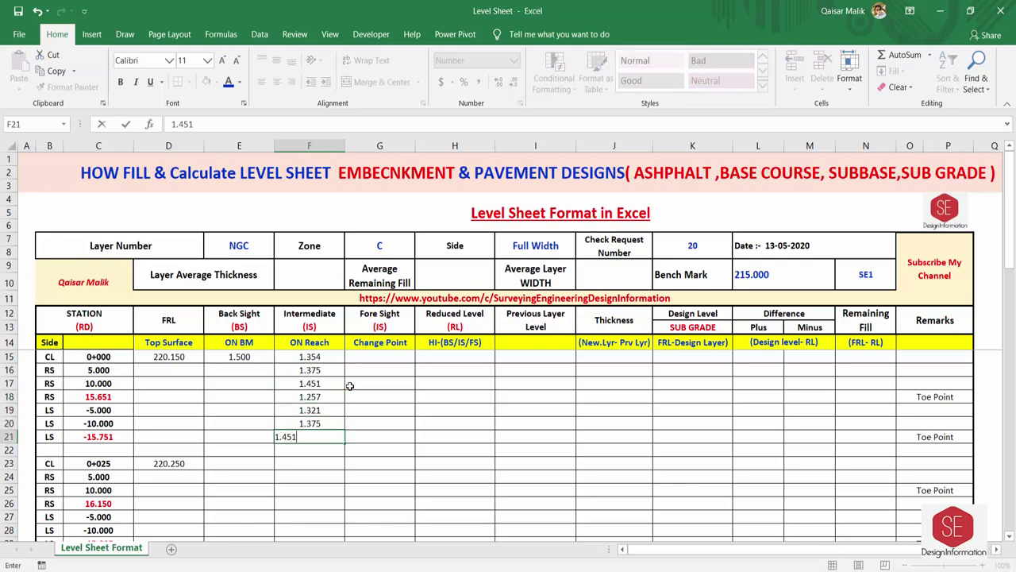
key("Return")
Step: Enter intermediate sights 1.254, 1.258, 1.391 and 1.451 in F23 to F26 for station 0+025's centre and right-side points
key("Return")
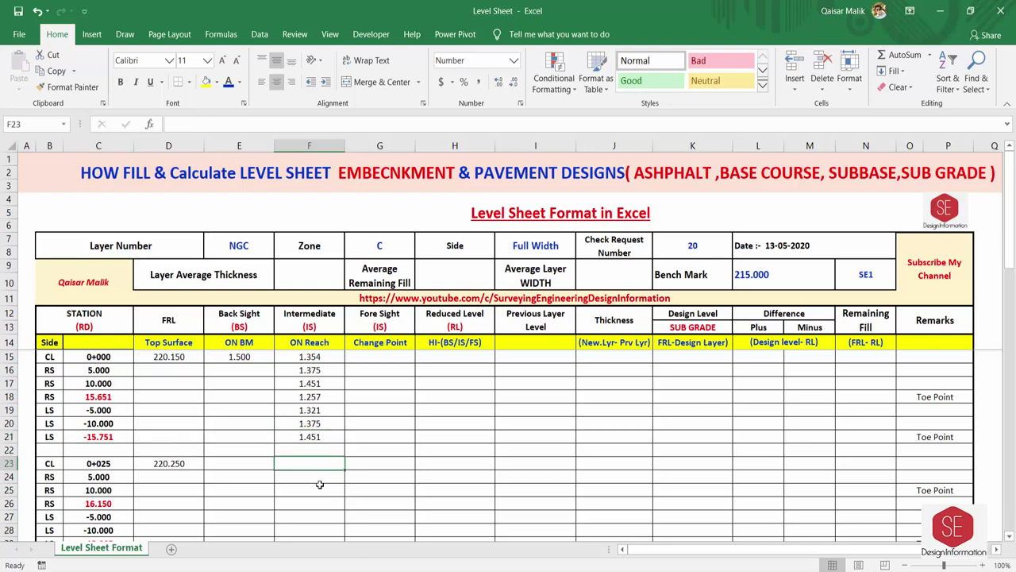
type("1.254")
key("Return")
type("1.258")
key("Return")
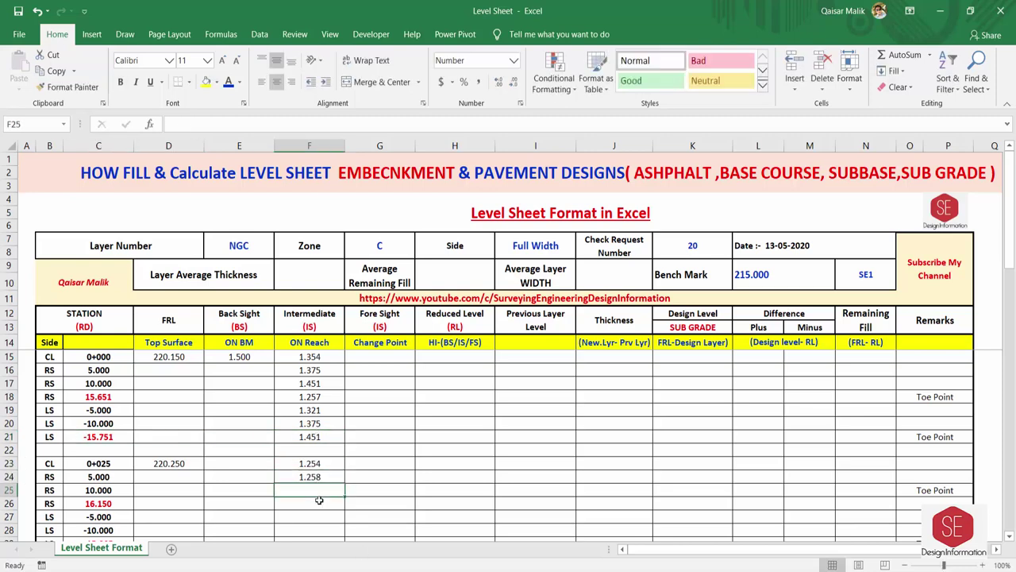
type("1.391")
key("Return")
type("1.451")
key("Return")
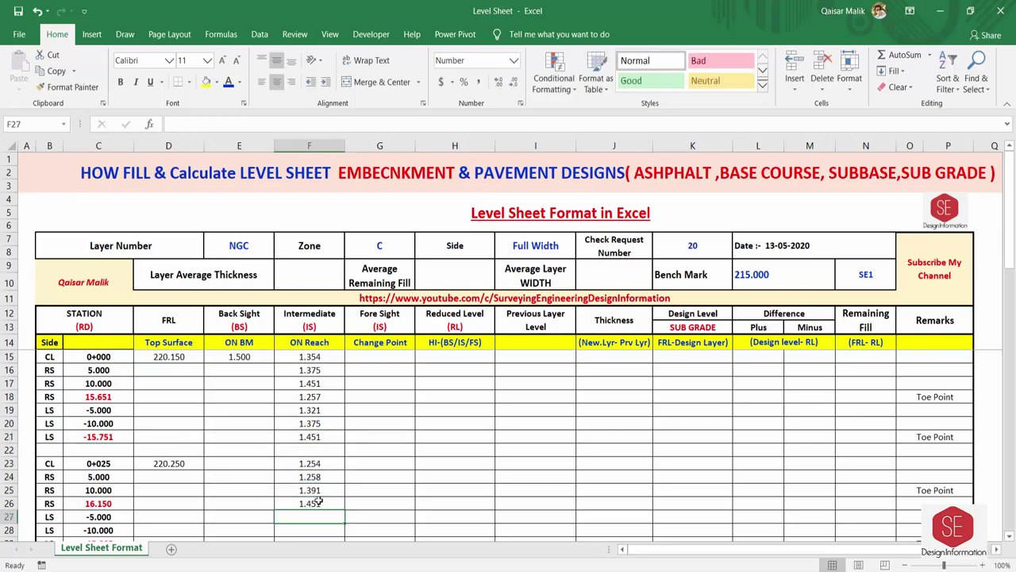
Step: Enter intermediate sights 1.201, 1.195 and 1.259 in F27 to F29 for station 0+025's left-side points
scroll(318, 500, "down", 1)
type("1.201")
key("Return")
type("1.")
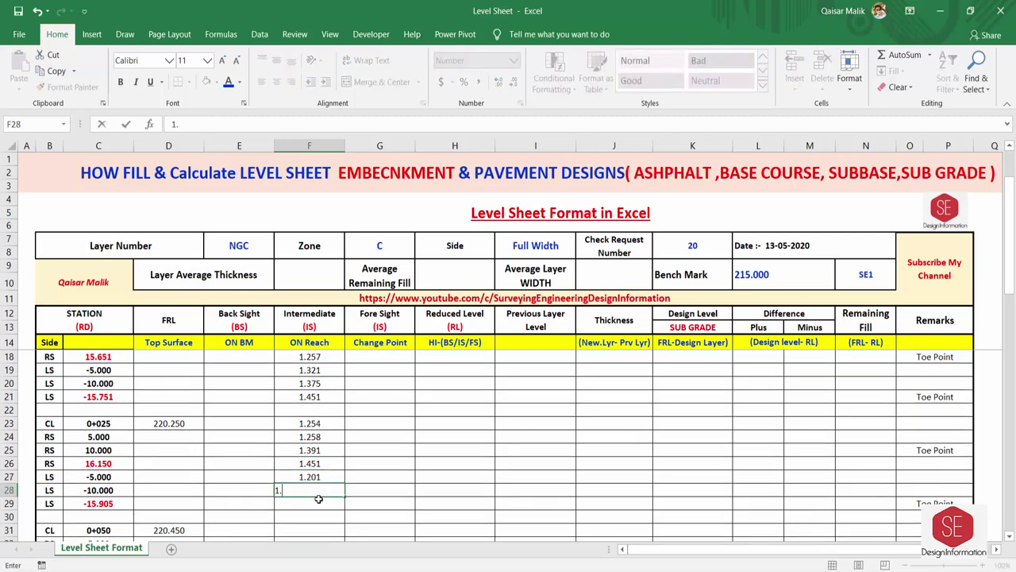
type("195")
key("Return")
type("1.")
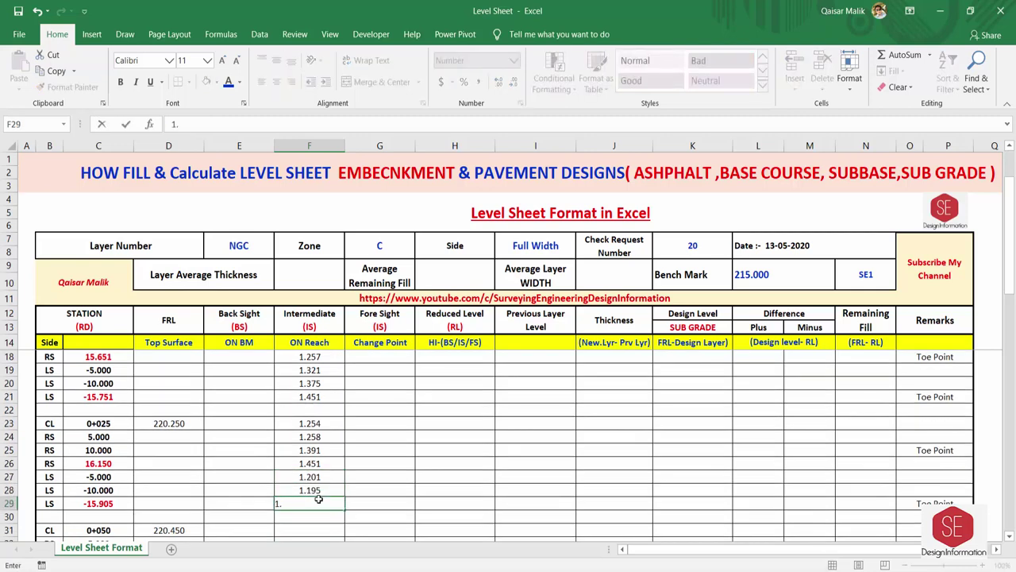
type("259")
key("Return")
key("Up")
Step: Enter intermediate sights 1.159, 1.251, 1.371 and 1.490 in F31 to F34 for station 0+050's centre and right-side points
scroll(238, 461, "down", 2)
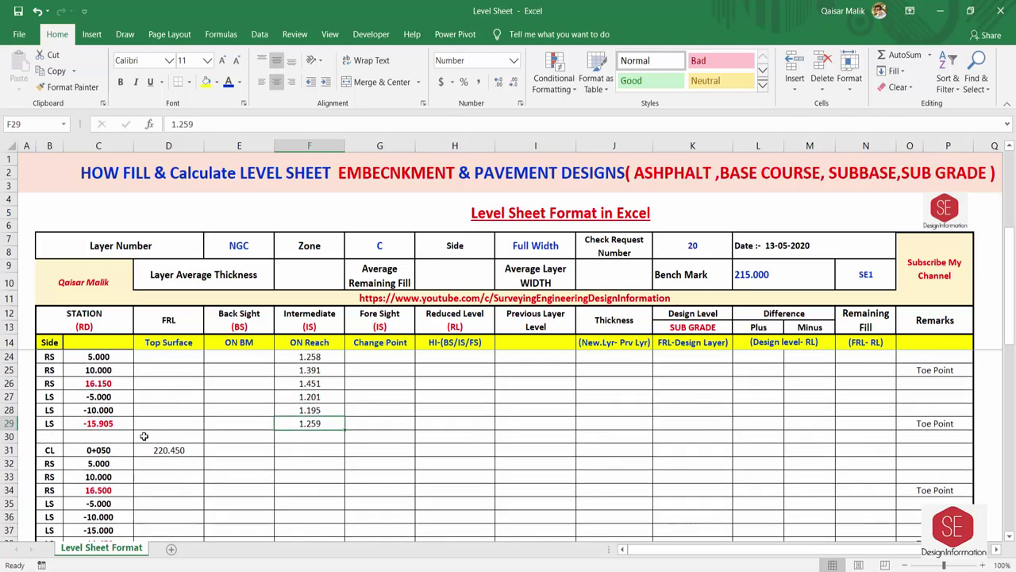
left_click(144, 448)
scroll(238, 444, "down", 4)
scroll(238, 445, "up", 3)
key("Right")
key("Right")
key("Right")
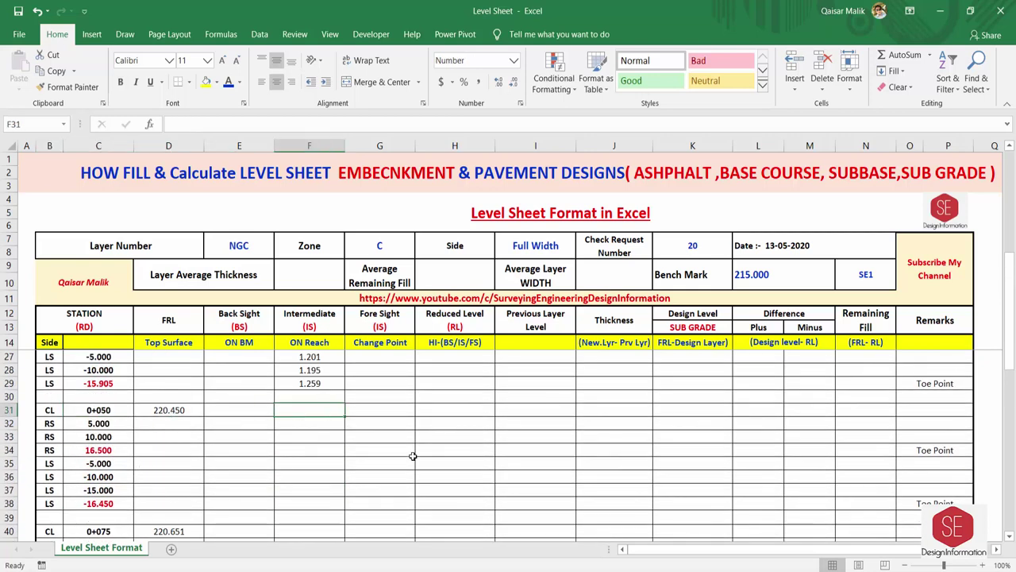
type("1.159")
key("Return")
type("1.251")
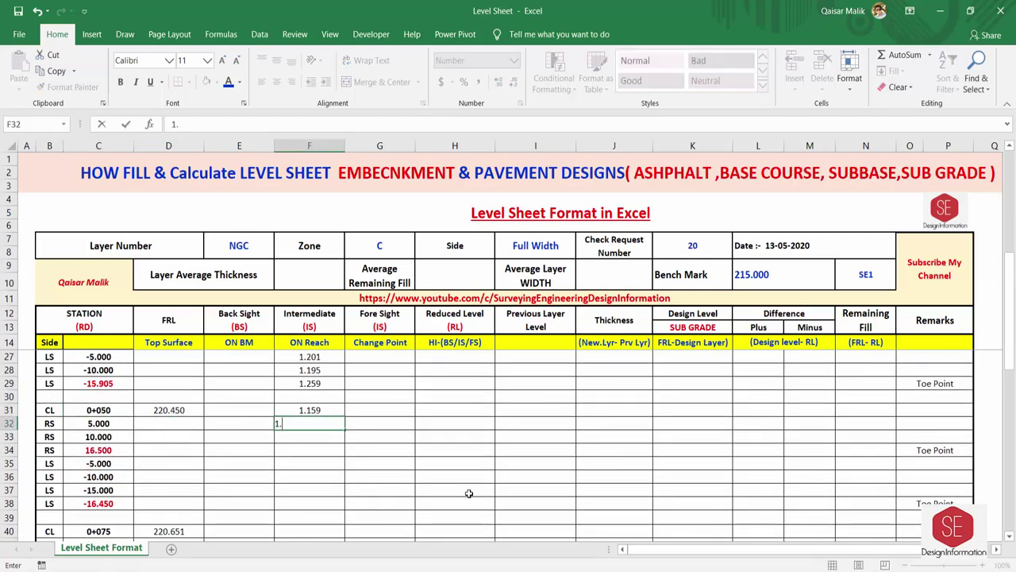
key("Return")
type("1.371")
key("Return")
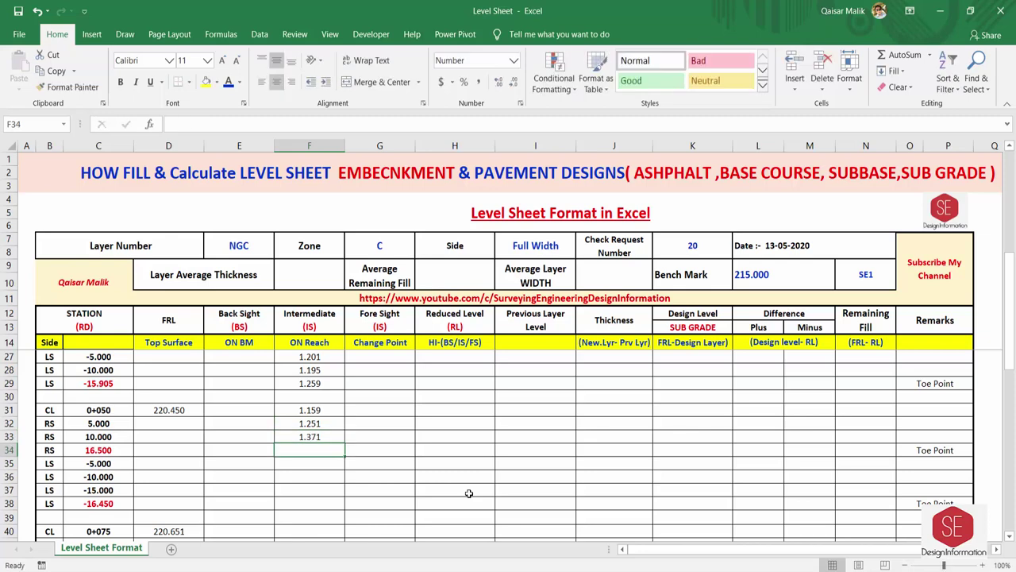
type("1.490")
key("Return")
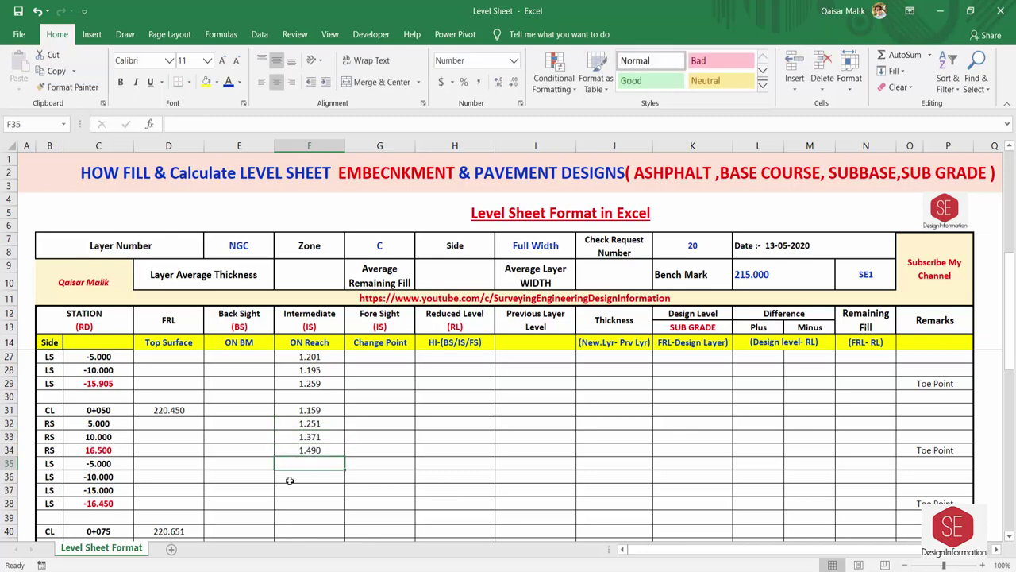
Step: Enter intermediate sights 1.192, 1.251, 1.276 and 1.264 in F35 to F38 for station 0+050's left-side points
type("1.192")
key("Return")
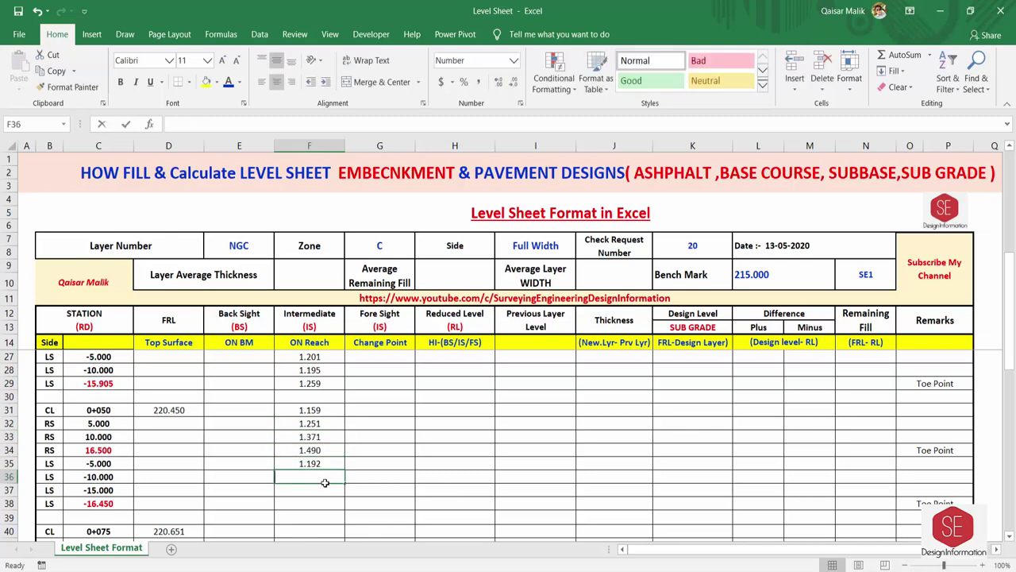
type("1.251")
key("Return")
type("1.276")
key("Return")
type("1.26")
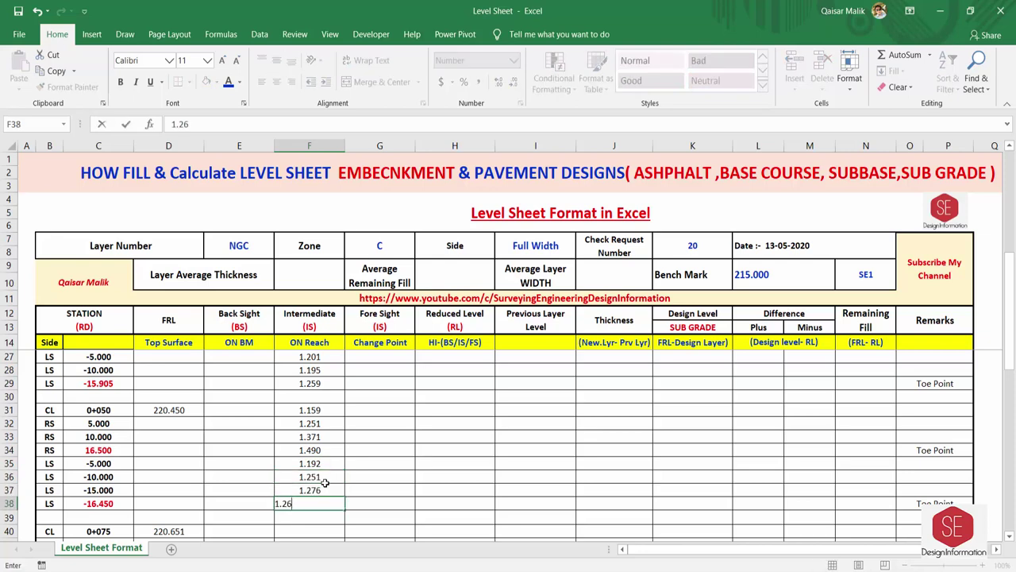
type("4")
key("Return")
Step: Enter the change point's fore sight 1.651 in G39, in the blank row between stations 0+050 and 0+075
scroll(325, 482, "down", 2)
left_click(198, 453)
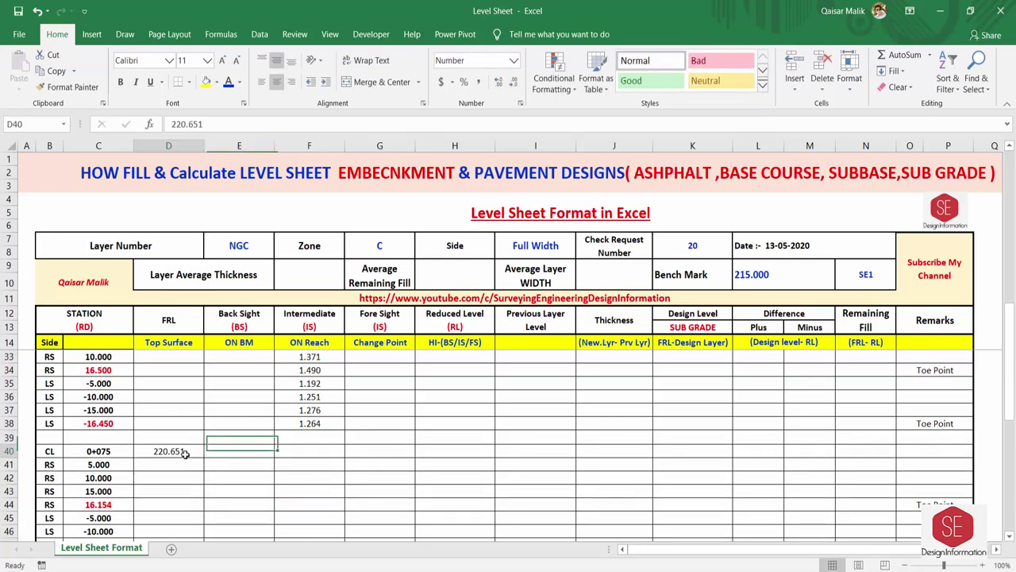
left_click(255, 450)
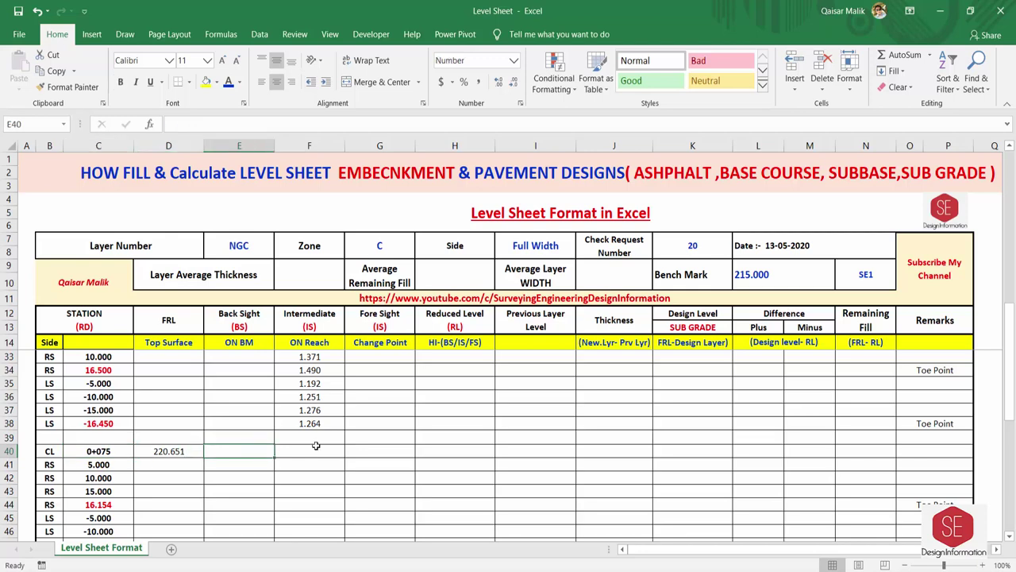
left_click(350, 452)
left_click(373, 344)
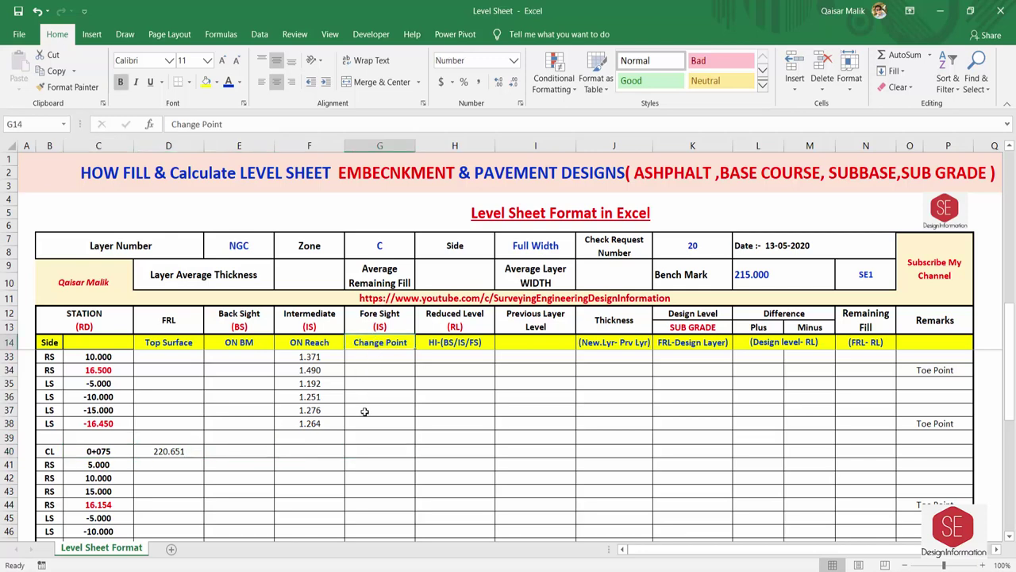
left_click(370, 439)
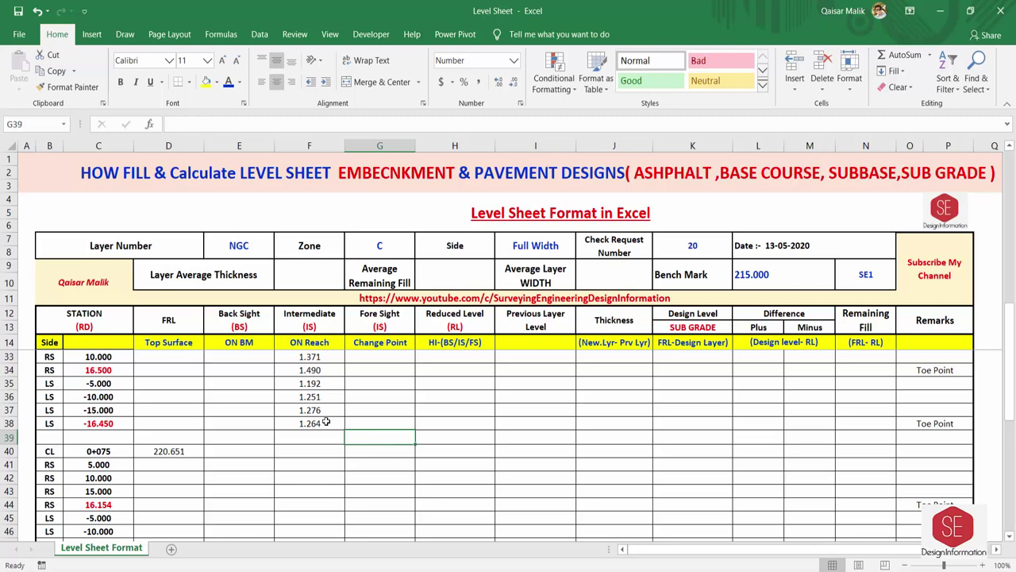
left_click(225, 441)
left_click(369, 442)
type("1.")
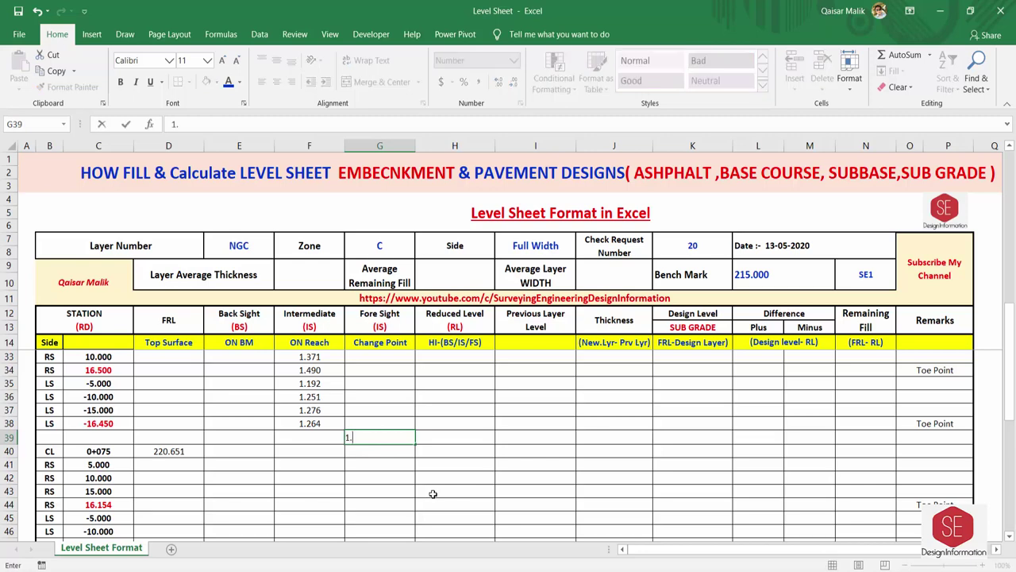
type("651")
key("ctrl+Return")
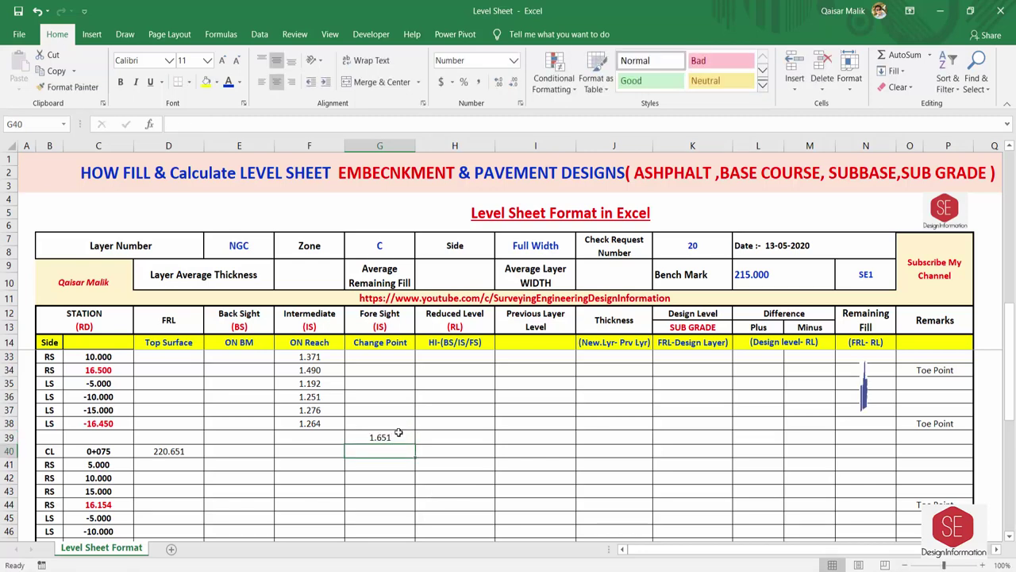
Step: Enter the change point's back sight 1.452 in E39, in the same row as its fore sight
left_click(243, 439)
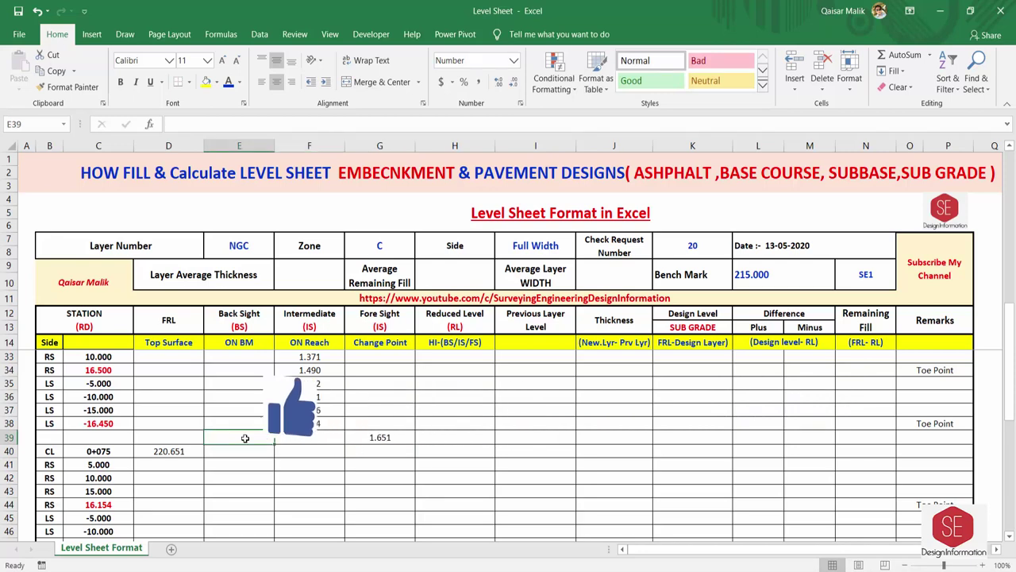
type("1.452")
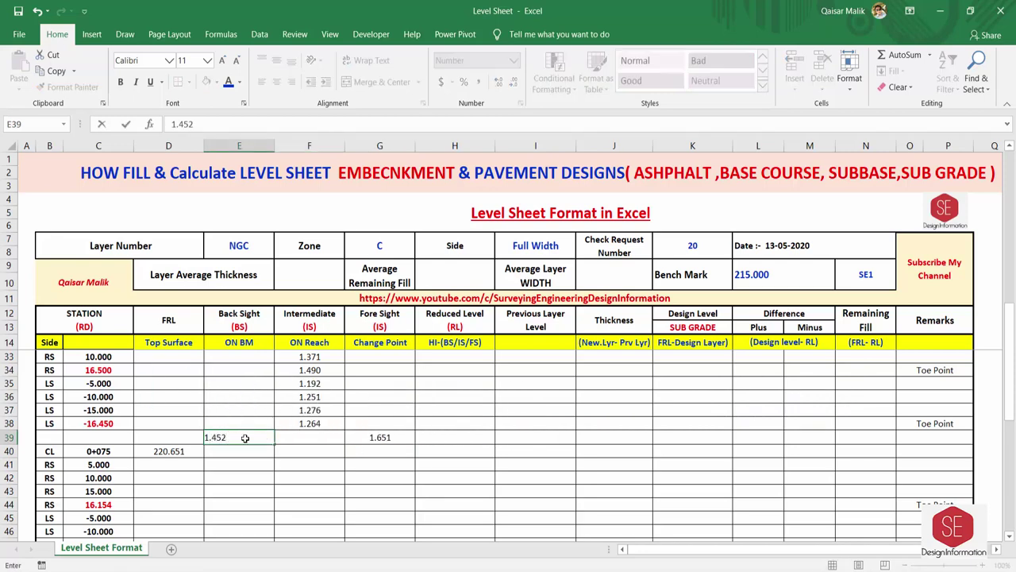
key("Return")
left_click(364, 439)
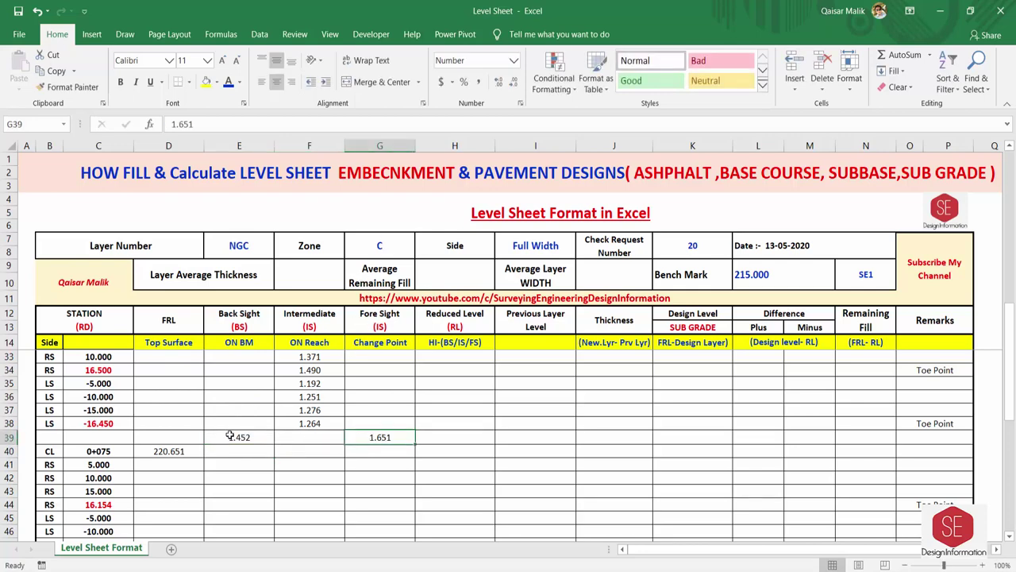
scroll(250, 445, "down", 1)
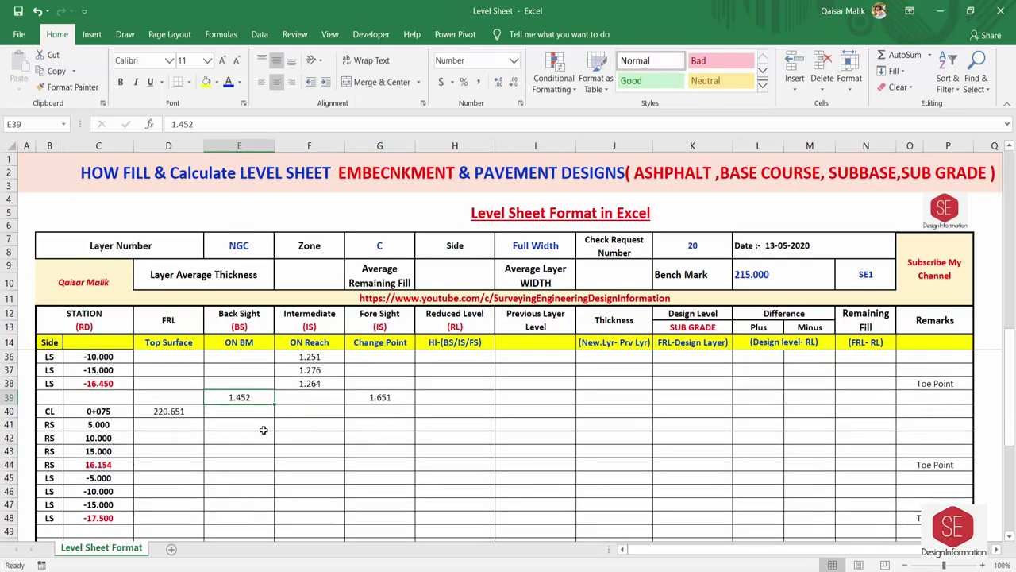
Step: Enter intermediate sights 1.561, 1.502, 1.485, 1.526 and 1.651 in F40 to F44 for station 0+075's centre and right-side points
left_click(303, 414)
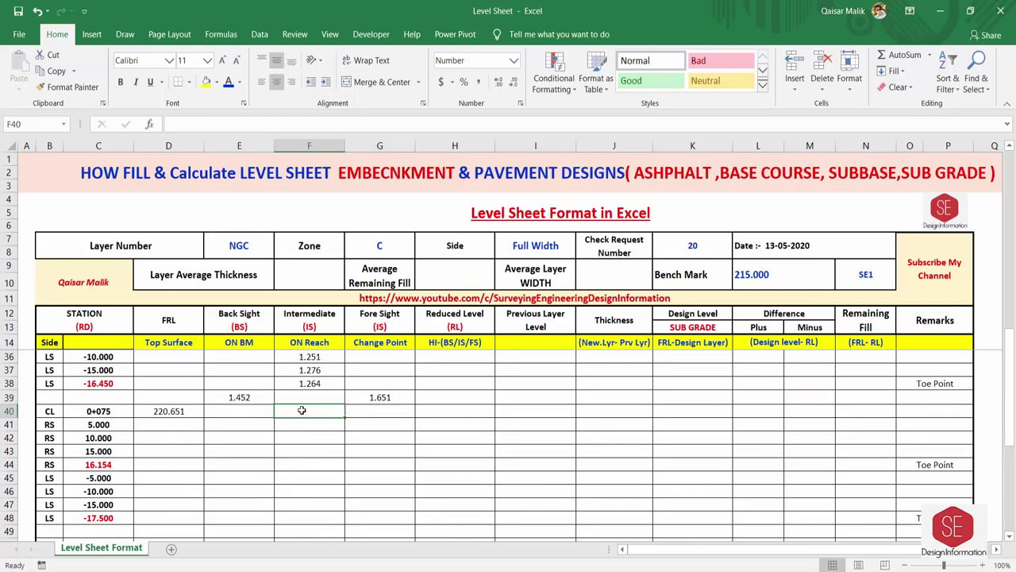
type("1.561")
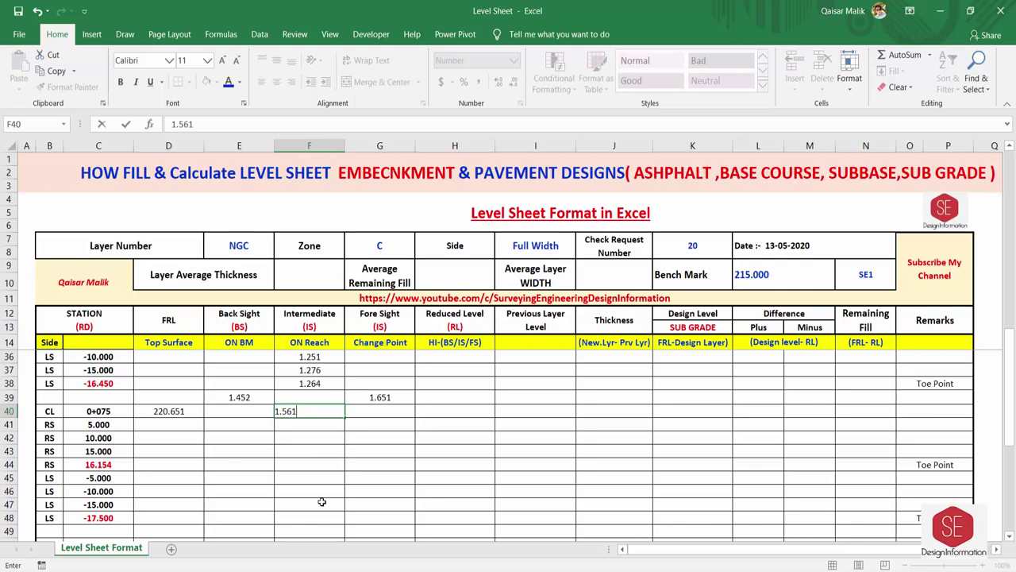
key("Return")
type("1.261")
key("BackSpace")
key("BackSpace")
key("BackSpace")
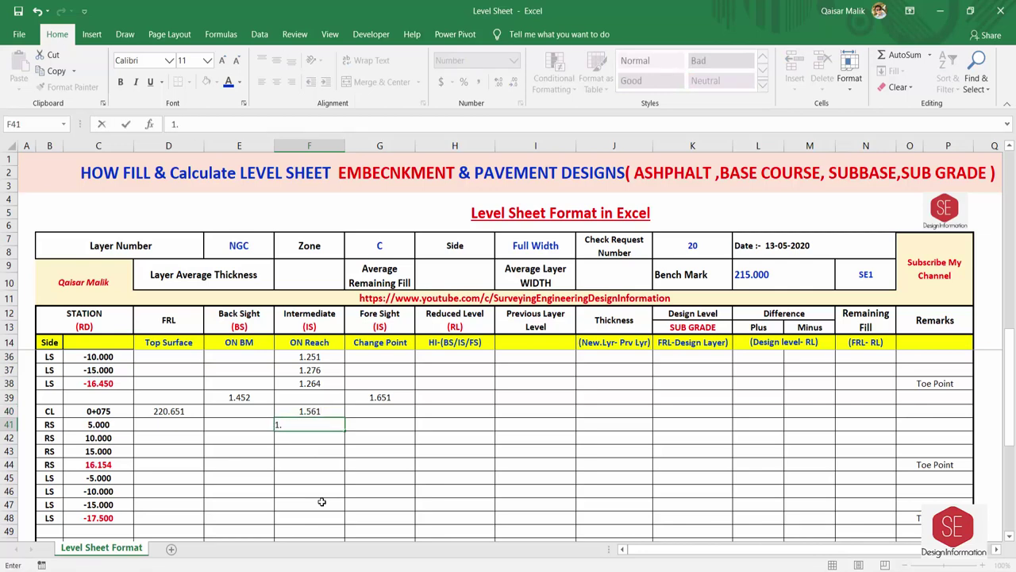
type("502")
key("Return")
type("1.485")
key("Return")
type("1.526")
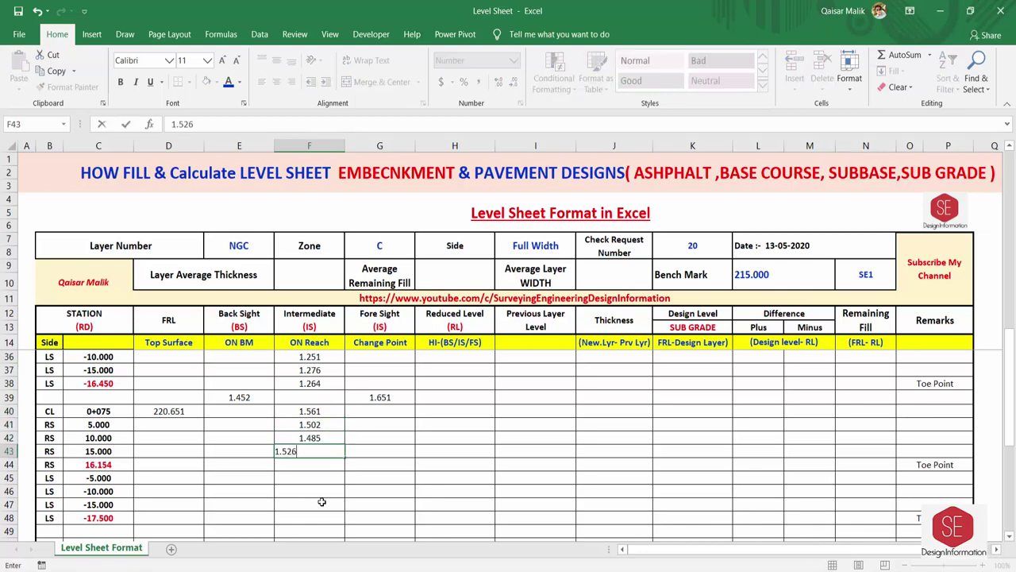
key("Return")
type("1.651")
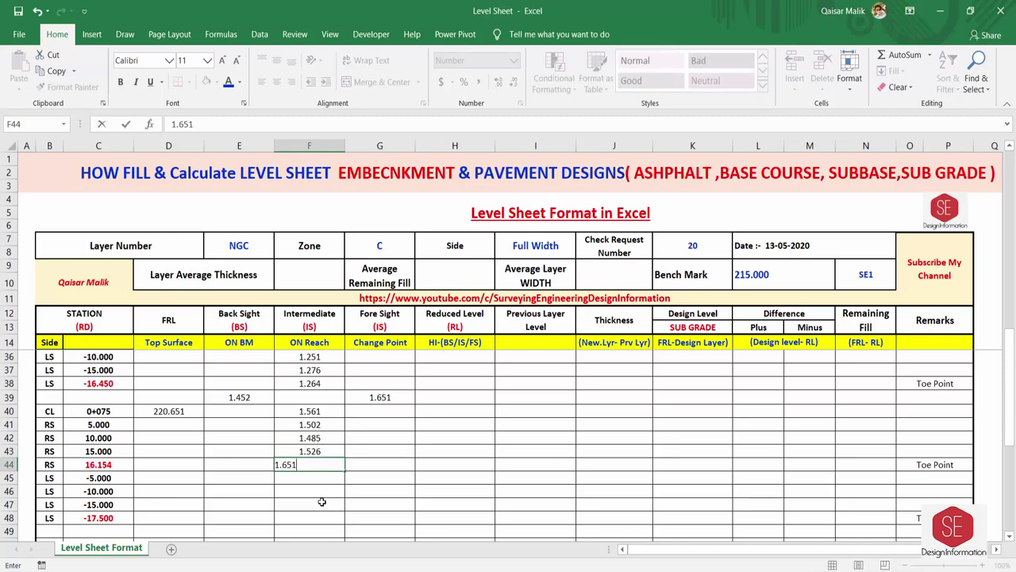
key("Return")
Step: Enter intermediate sights 1.526, 1.561, 1.456 and 1.5 in F45 to F48 for station 0+075's left-side points
type("1.526")
key("Return")
type("1.561")
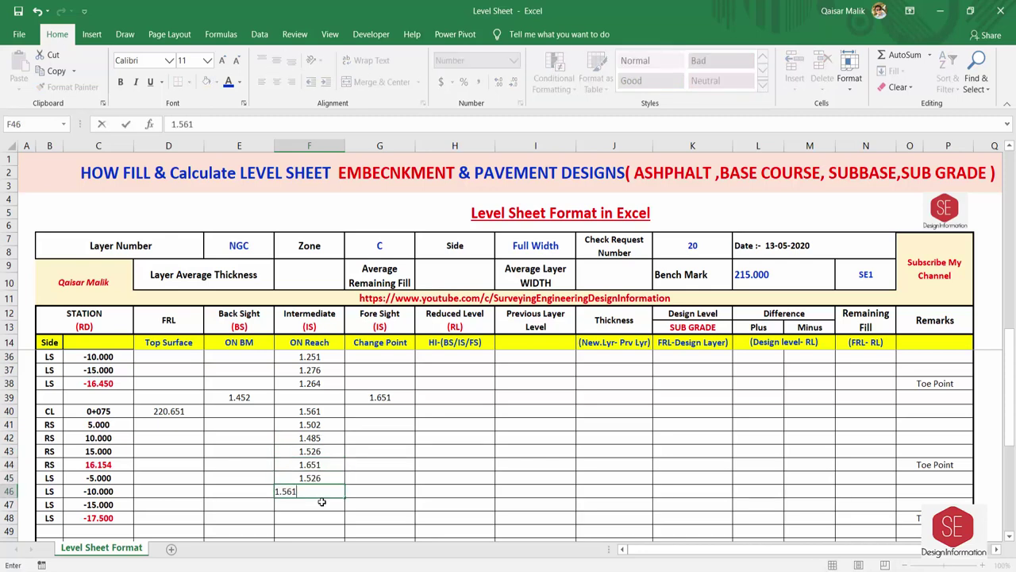
key("Return")
type("1.456")
key("Return")
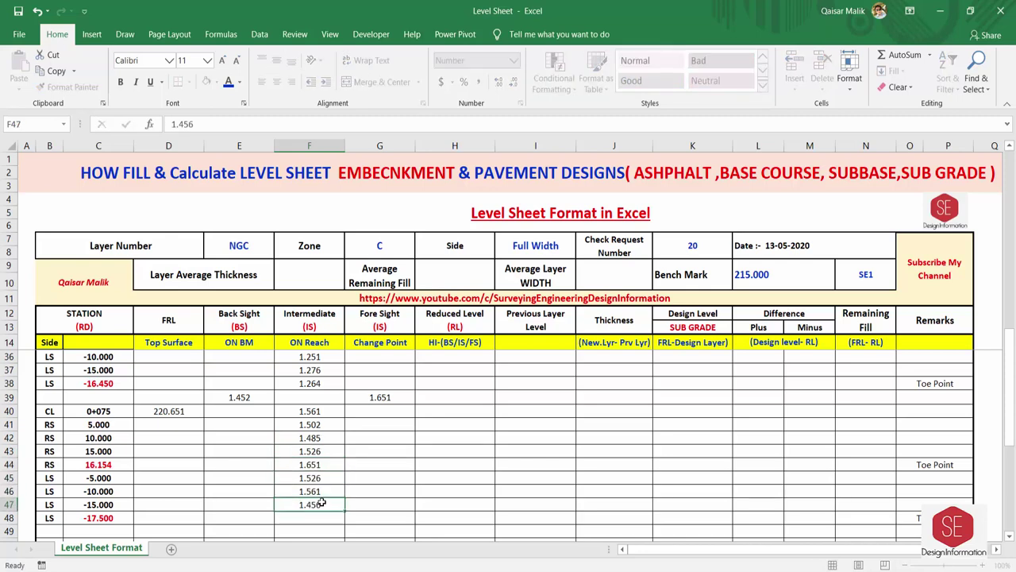
type("1.5")
key("Return")
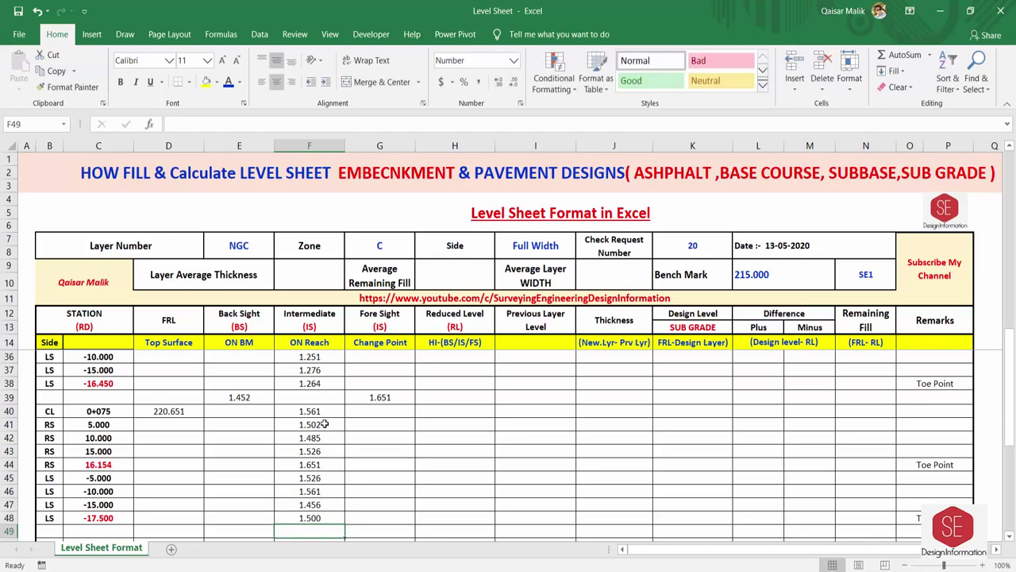
Step: Color the change point's fore sight in G39 red and choose a font color for its back sight in E39
left_click(359, 397)
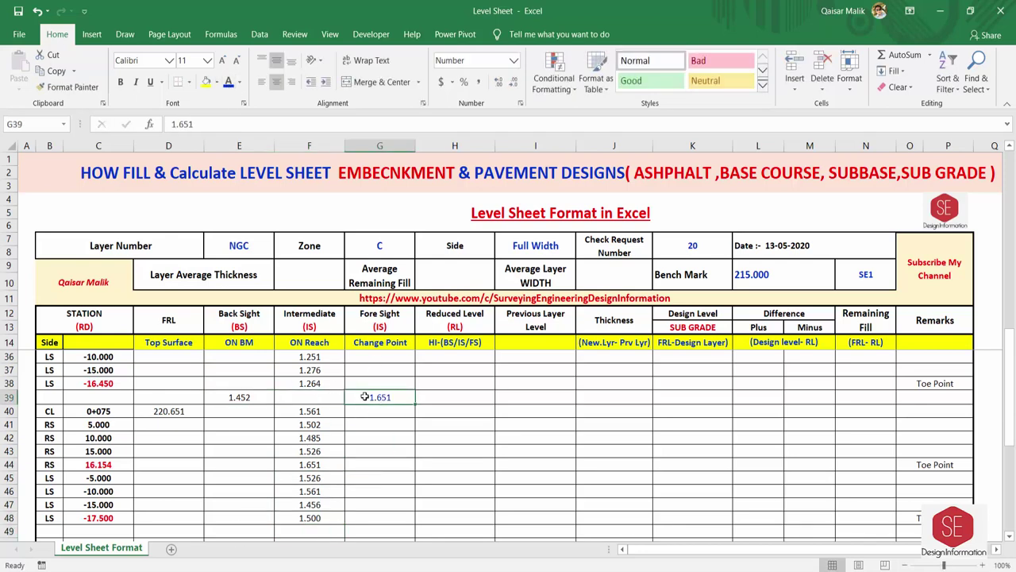
left_click(249, 397)
left_click(376, 393)
left_click(240, 82)
left_click(249, 199)
left_click(236, 394)
left_click(240, 82)
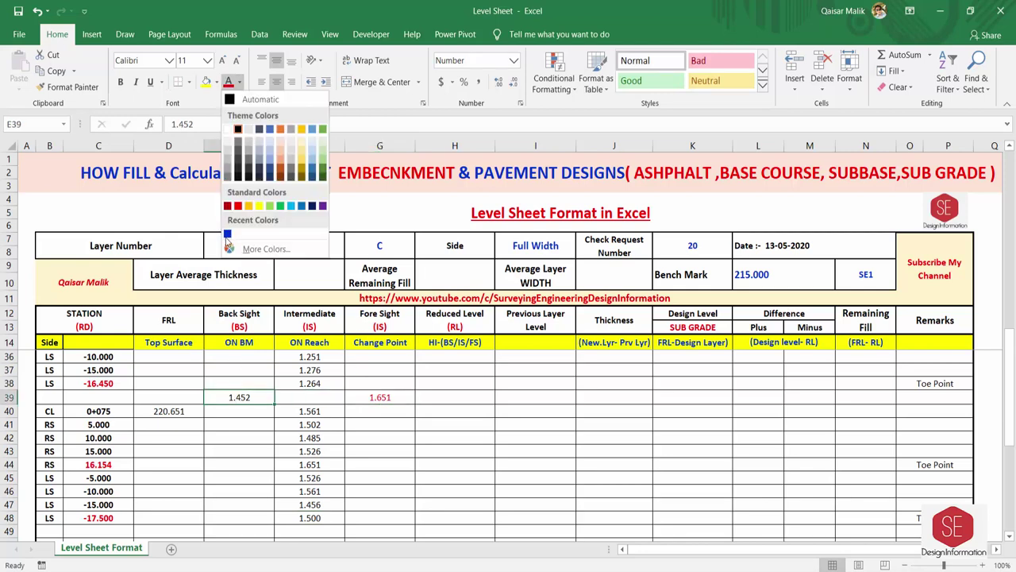
left_click(291, 191)
Step: Review the first back sight and bench mark, and label Remarks cell O15 of station 0+000 as HI
scroll(444, 426, "up", 7)
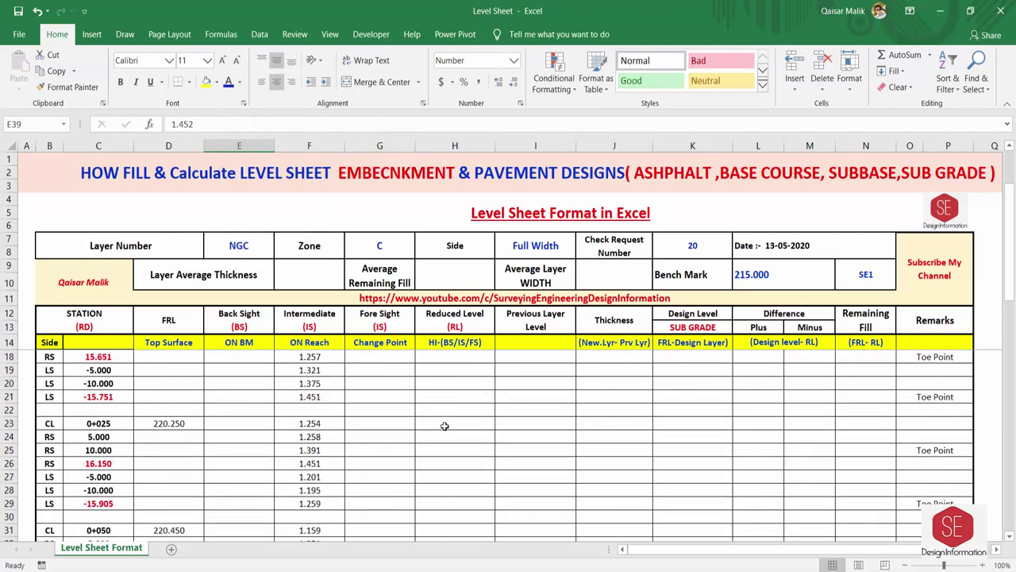
left_click(247, 359)
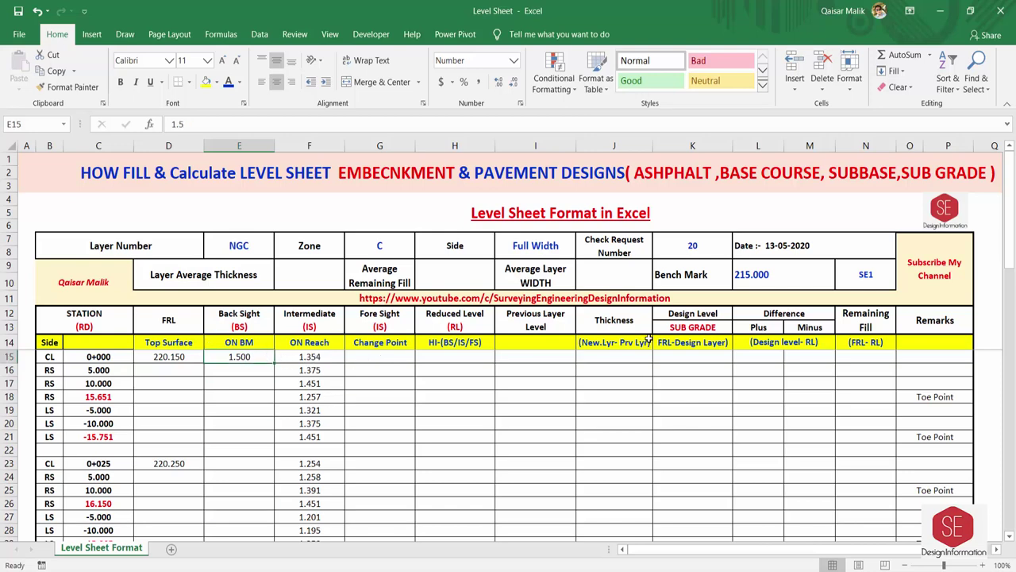
left_click(758, 275)
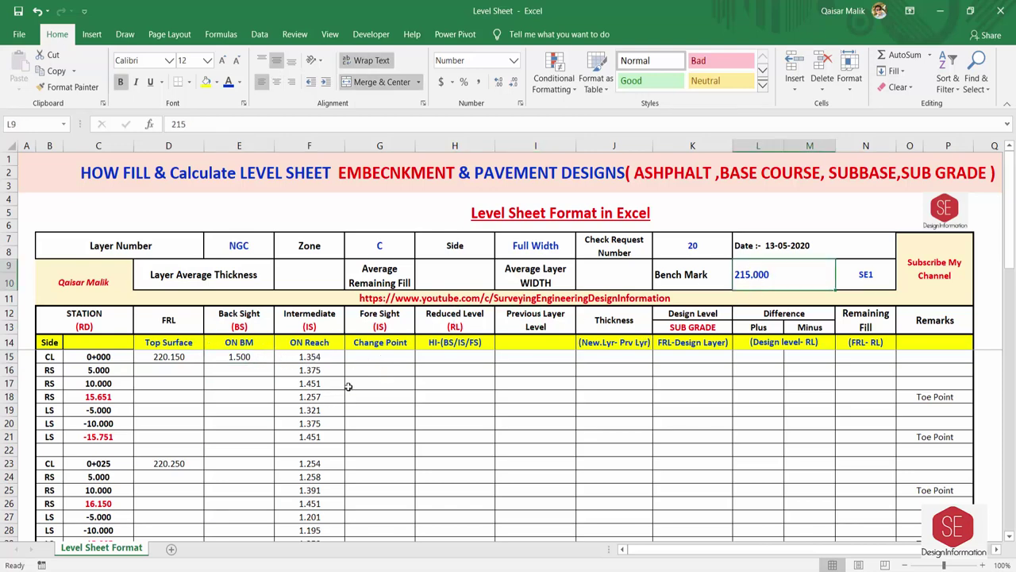
left_click(236, 354)
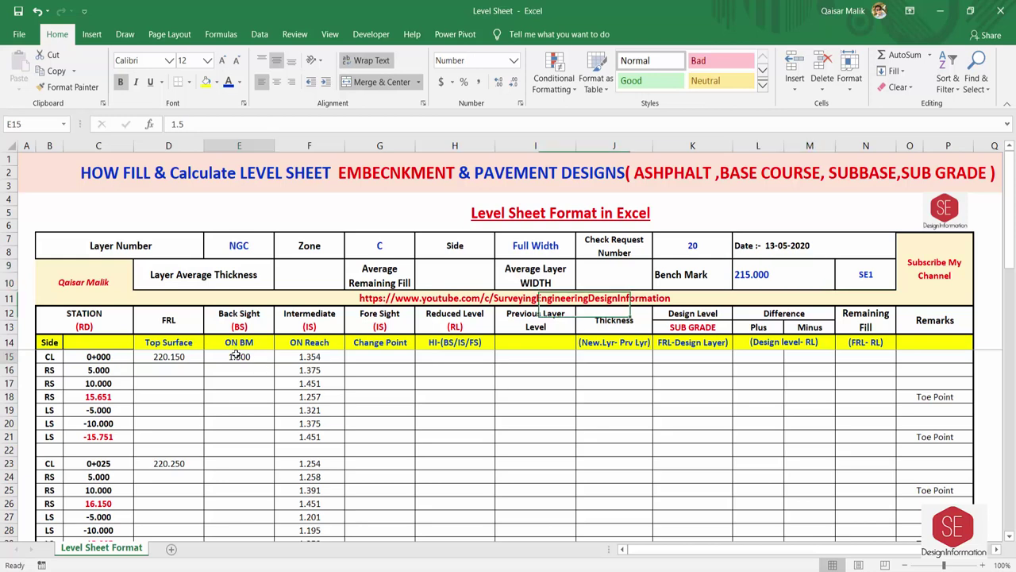
left_click(770, 283)
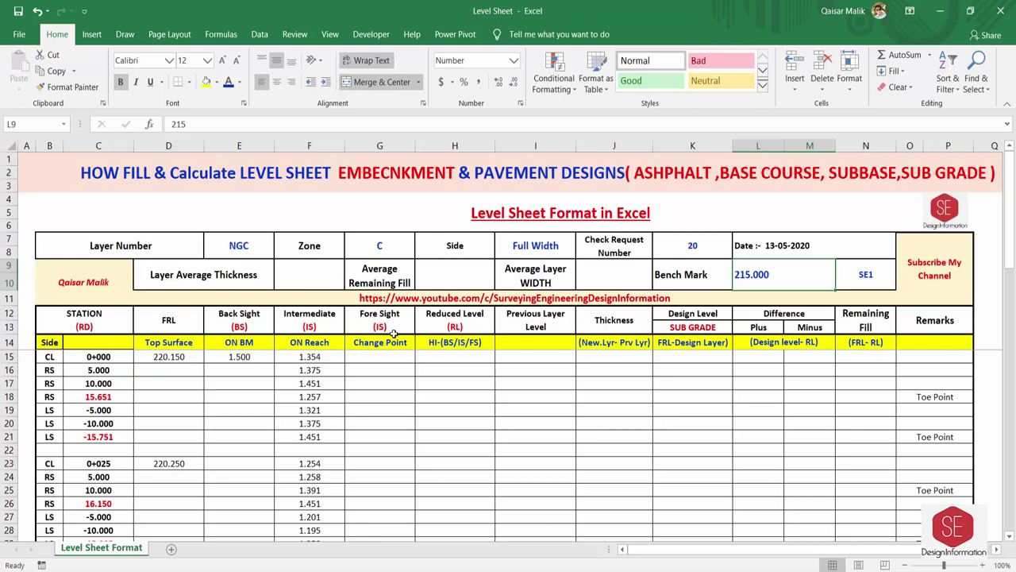
left_click(905, 356)
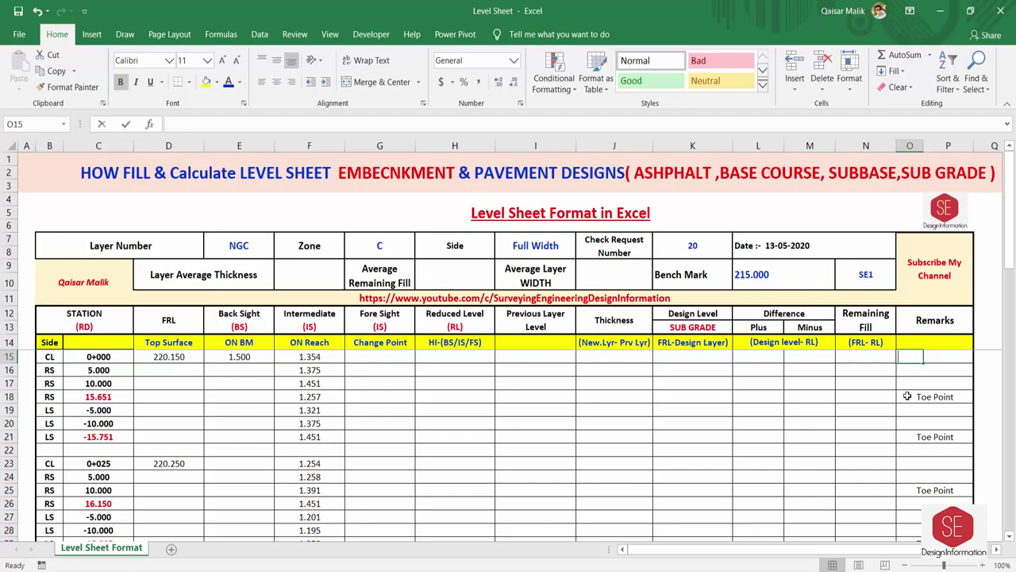
type("HI")
key("Return")
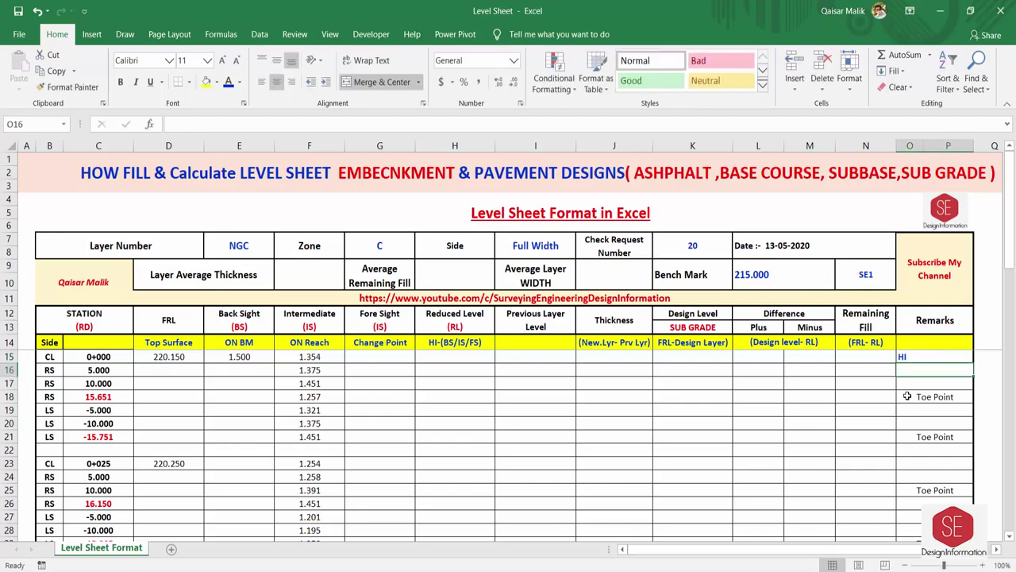
left_click(939, 356)
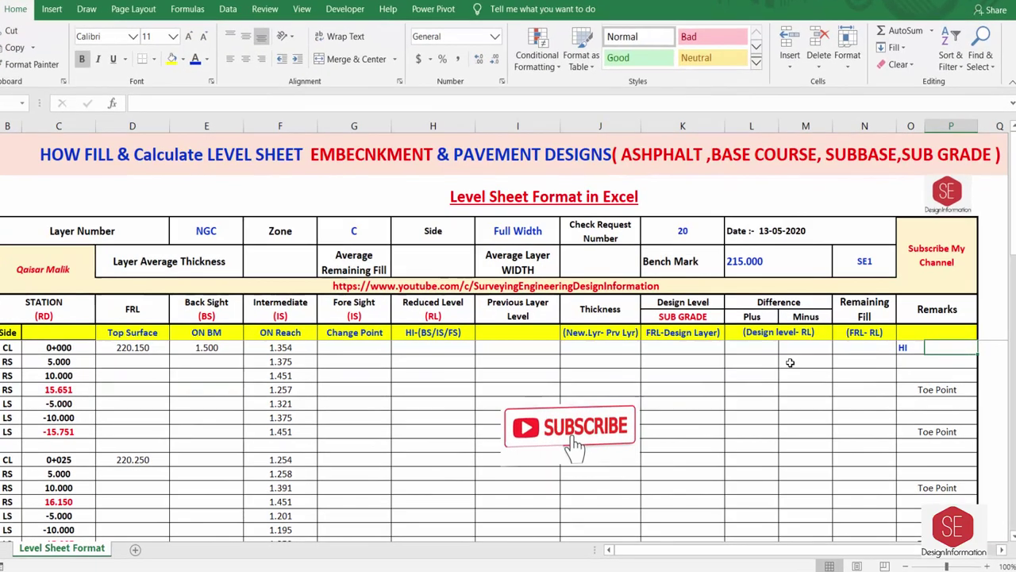
Step: Enter the formula =L9+E15 in P15 to compute station 0+000's HI from the bench mark and back sight
type("=")
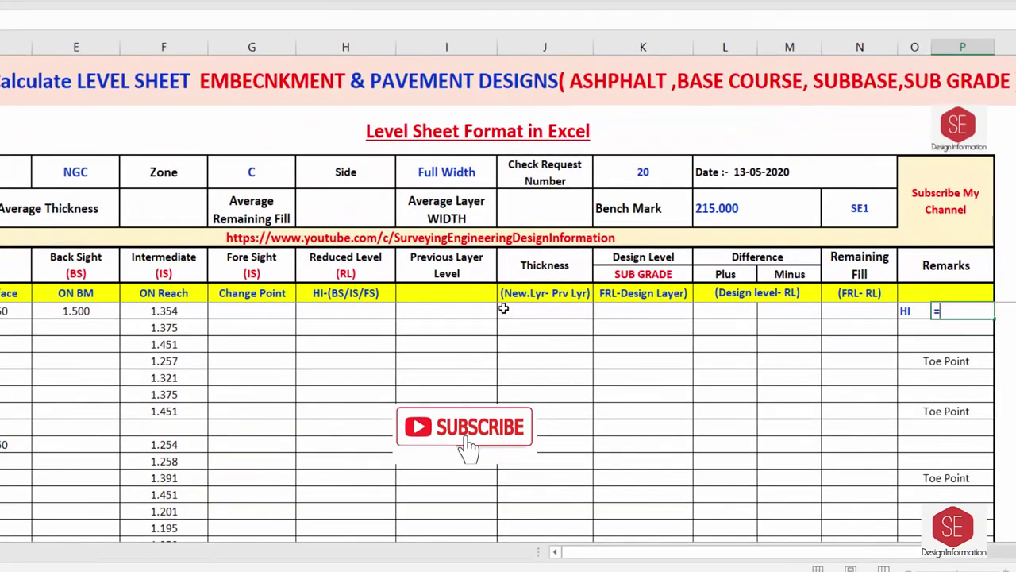
left_click(724, 208)
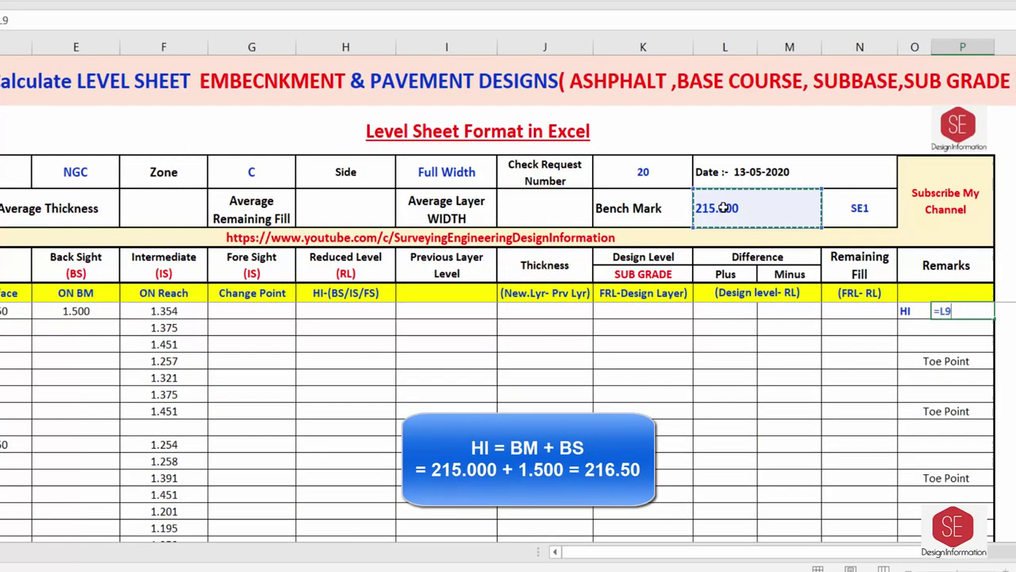
type("+")
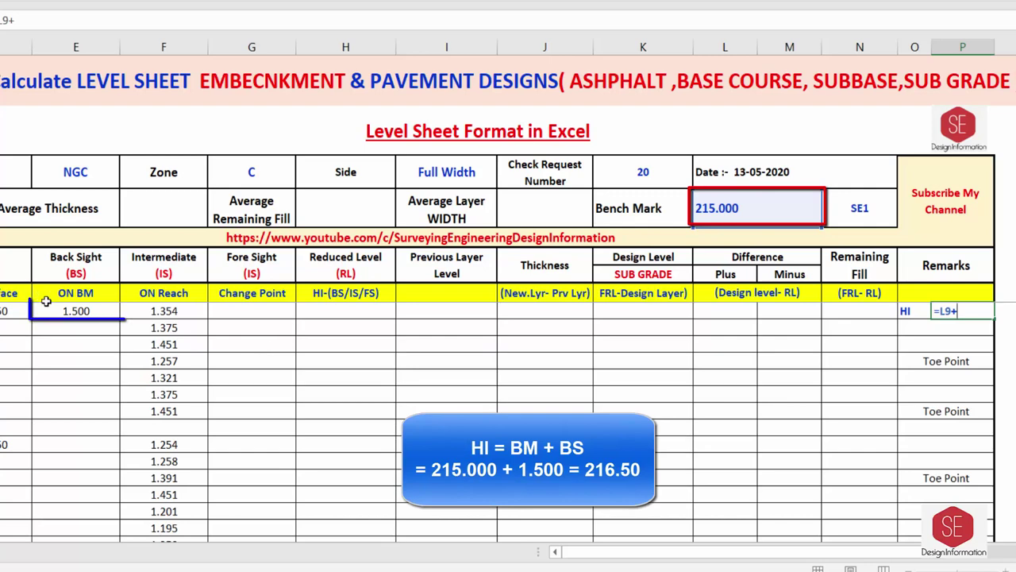
left_click(86, 310)
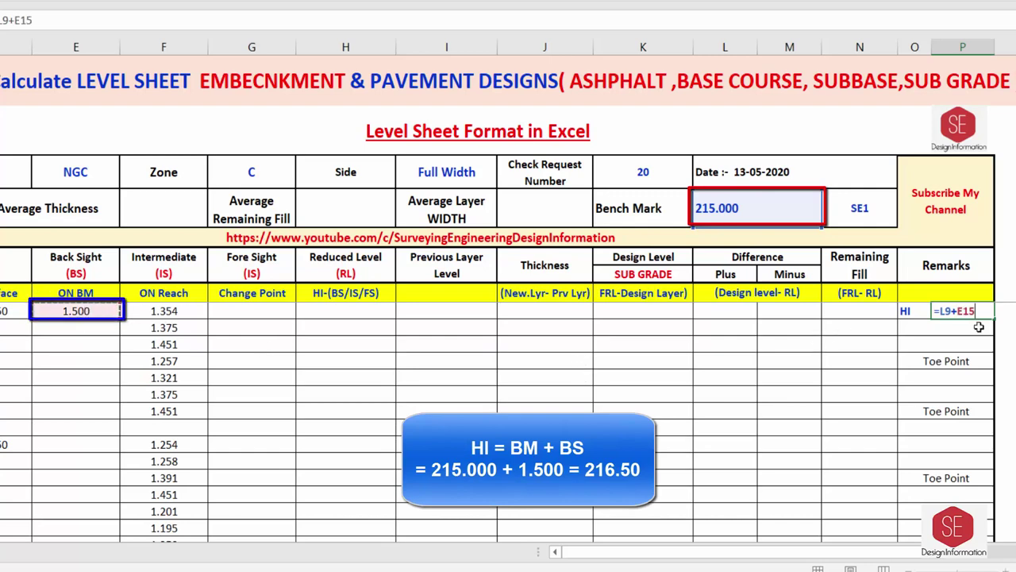
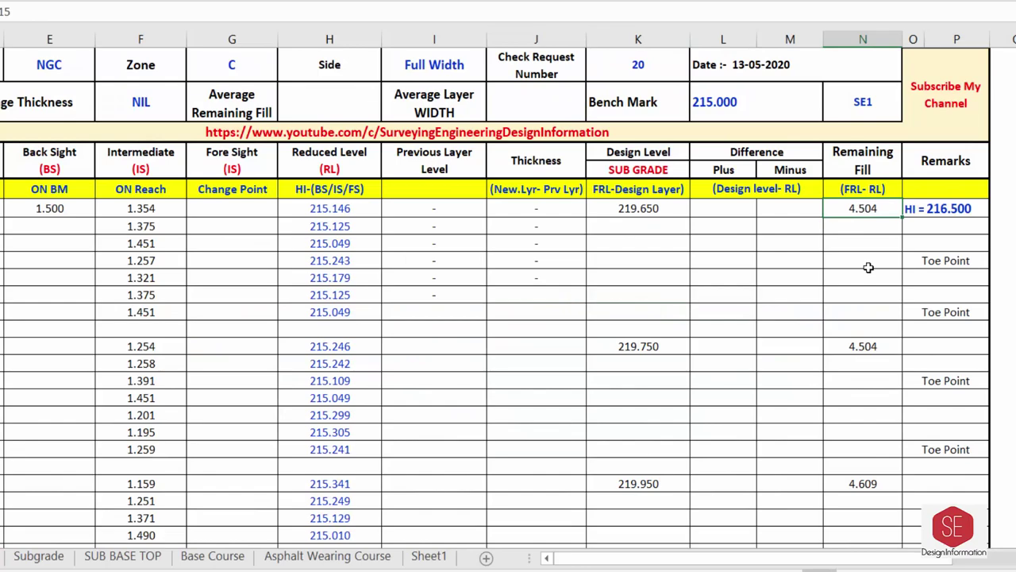
Step: Examine the combined average of the Remaining Fill values in column N for stations 0+000, 0+025, 0+050 and 0+075
left_click(852, 347, "ctrl")
left_click(858, 487, "ctrl")
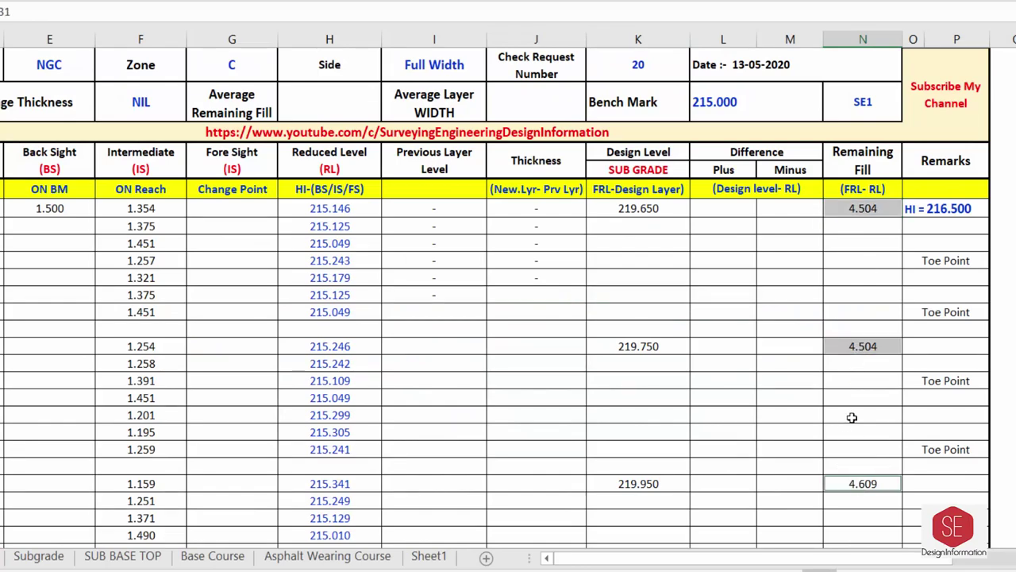
scroll(848, 415, "down", 2)
left_click(844, 510, "ctrl")
scroll(845, 488, "down", 2)
scroll(844, 465, "up", 2)
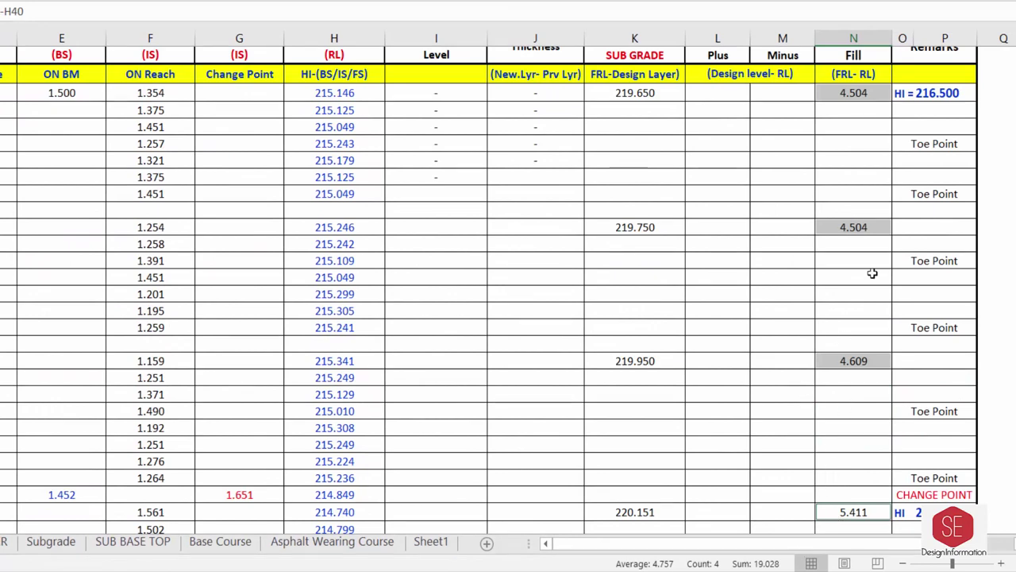
left_click(787, 150)
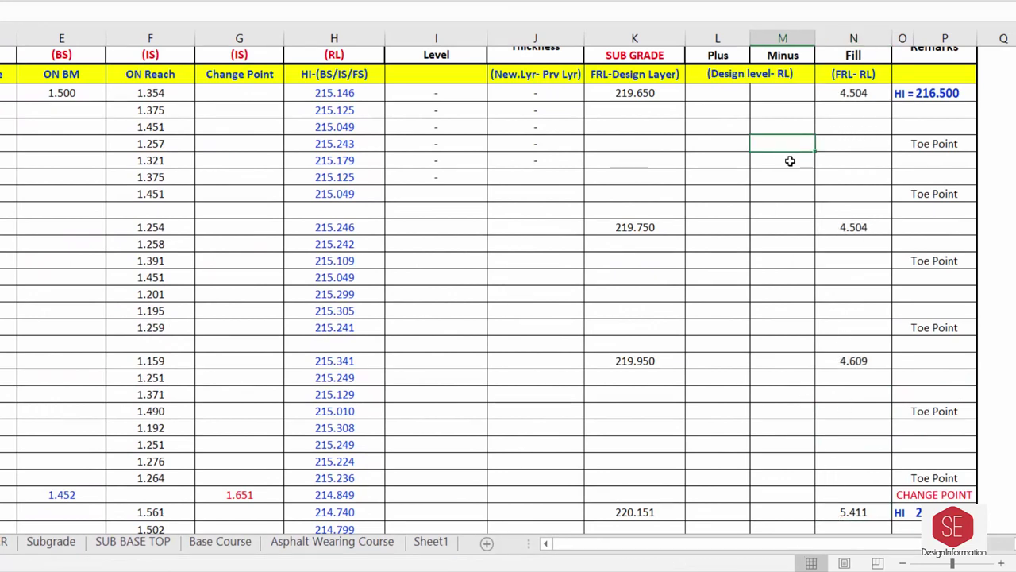
Step: Calculate the average remaining fill in N42 with =AVERAGE(N15:N41) and check the range the formula covers
scroll(789, 158, "down", 2)
left_click(831, 445)
type("=av")
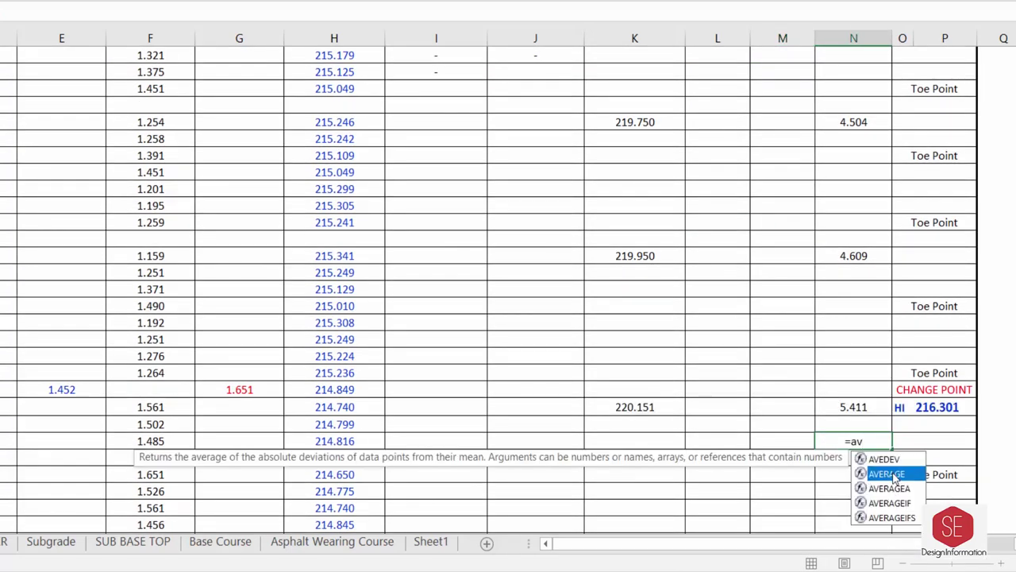
double_click(886, 474)
scroll(843, 402, "up", 3)
left_click_drag(855, 151, 893, 337)
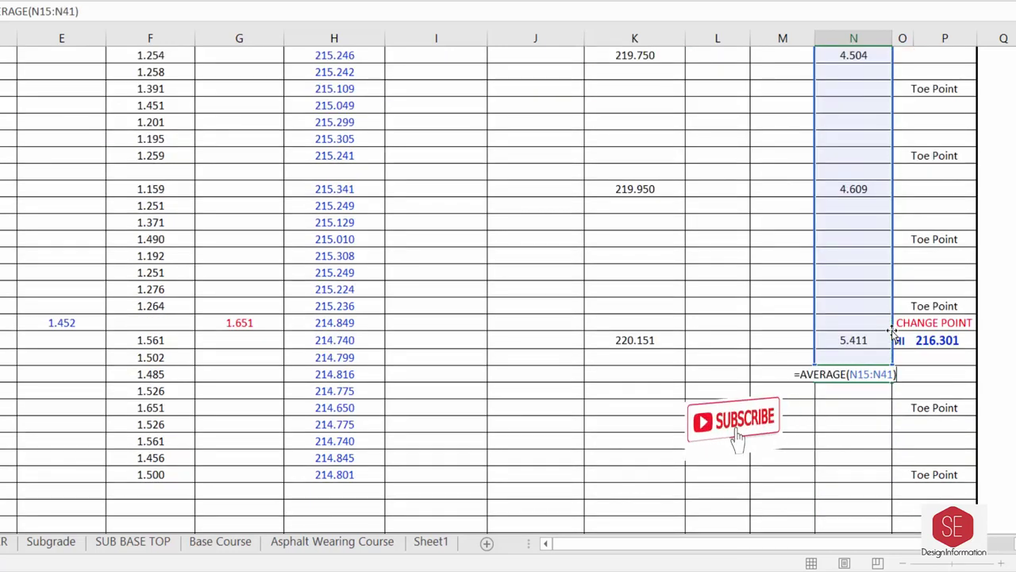
key("Return")
double_click(860, 374)
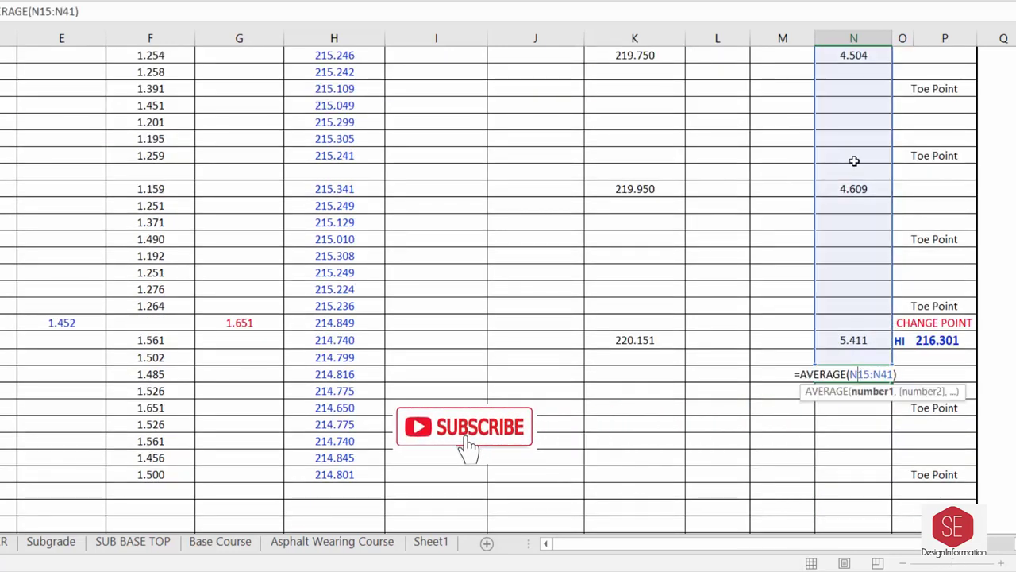
scroll(858, 159, "up", 3)
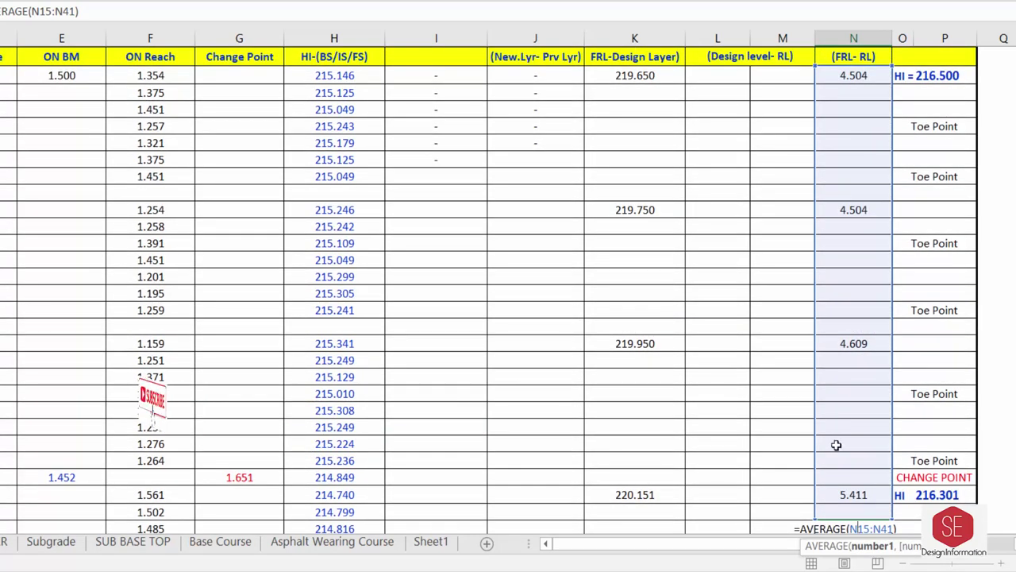
key("Escape")
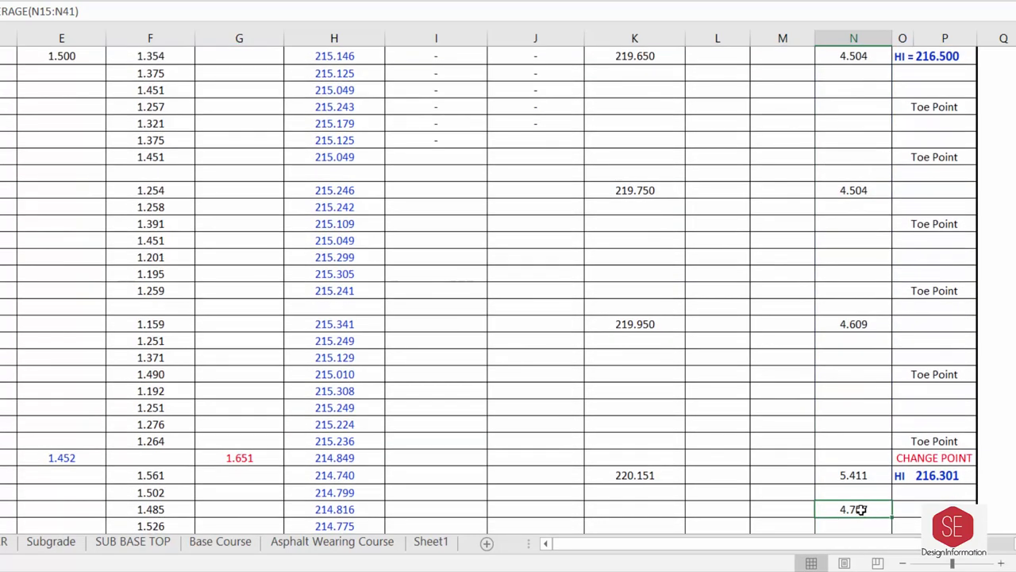
Step: Link the Average Remaining Fill header cell H9 to the calculated average with =N42
scroll(484, 313, "up", 5)
left_click(320, 200)
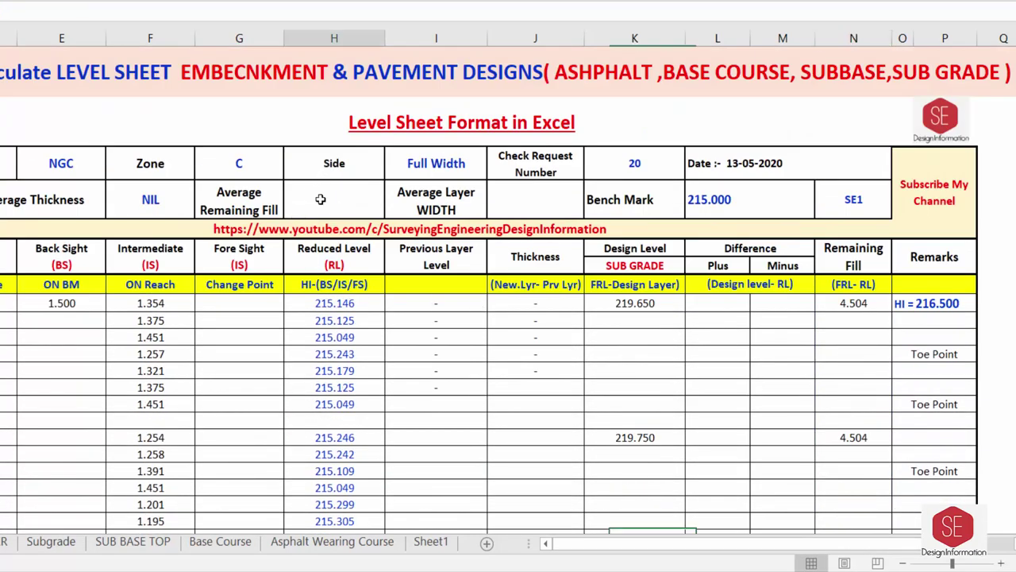
type("=")
scroll(429, 261, "down", 5)
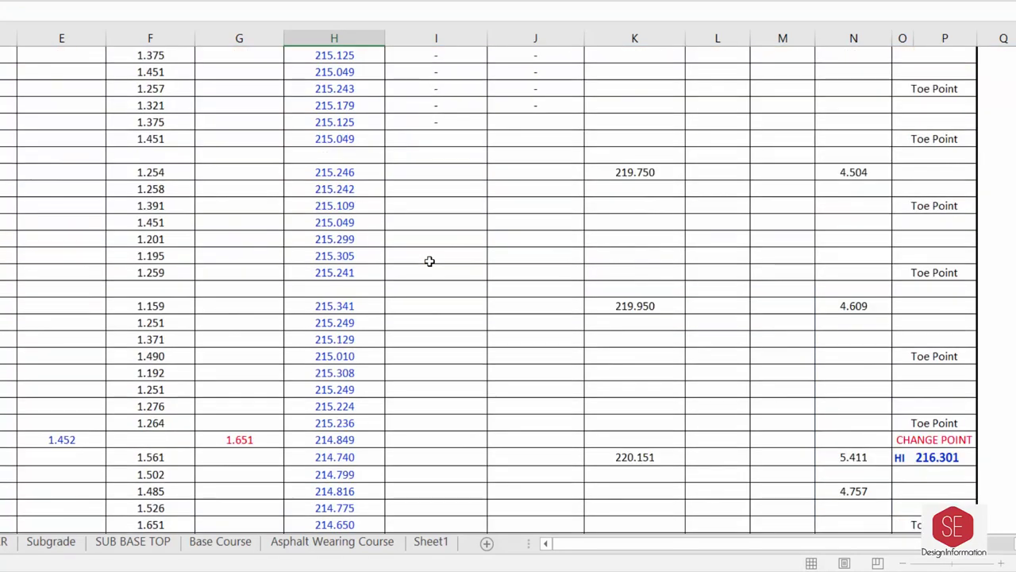
left_click(853, 492)
key("Return")
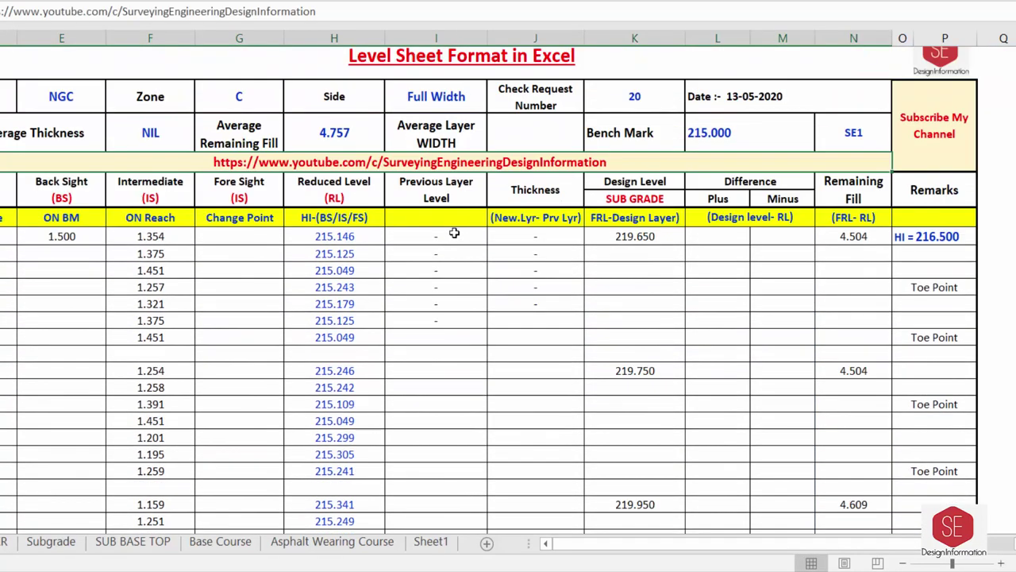
Step: Check the design level formula in K15 and extend the Average Remaining Fill formula in H9 to =N42+0.5
scroll(408, 136, "left", 2)
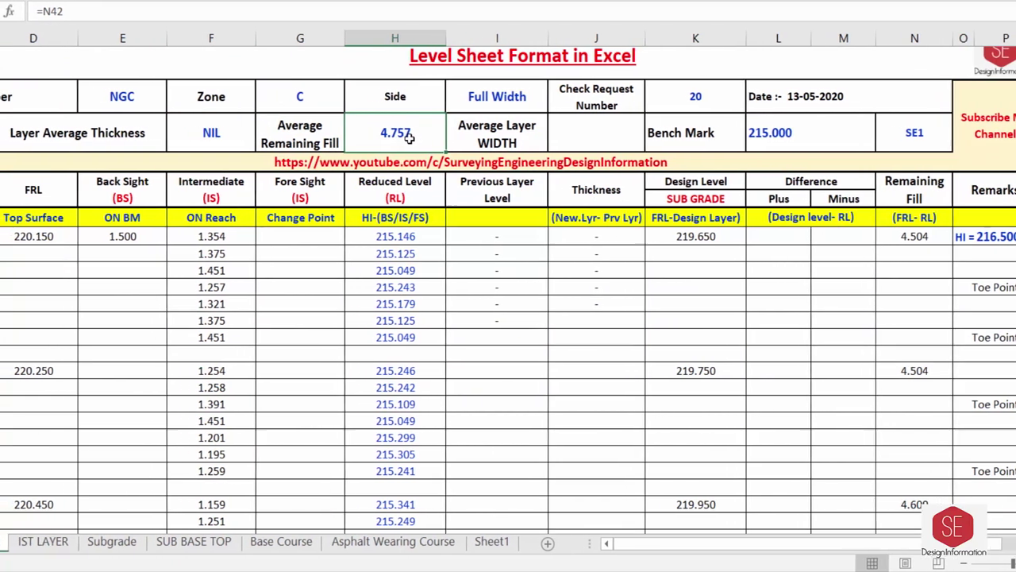
double_click(754, 236)
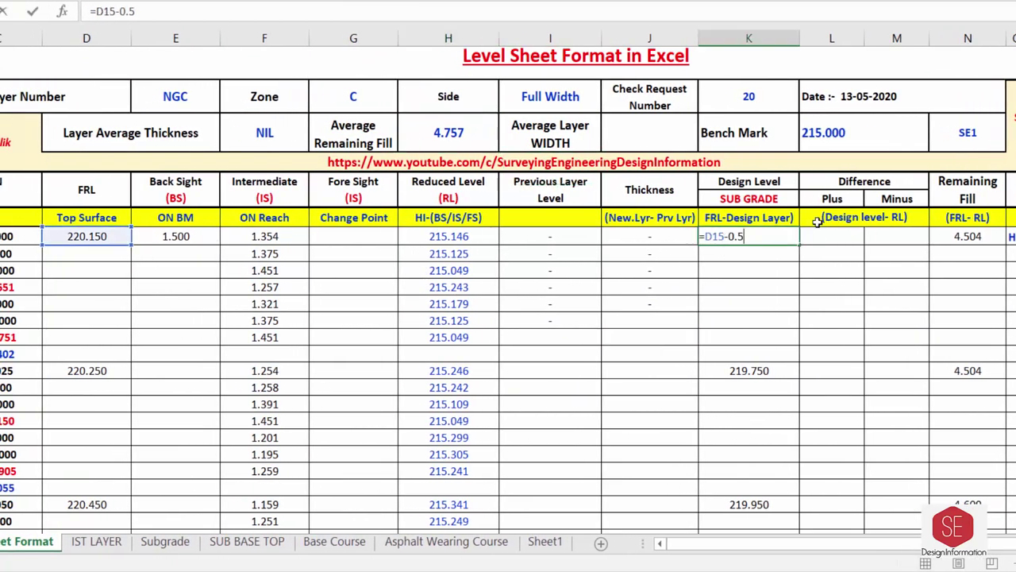
key("Escape")
double_click(455, 131)
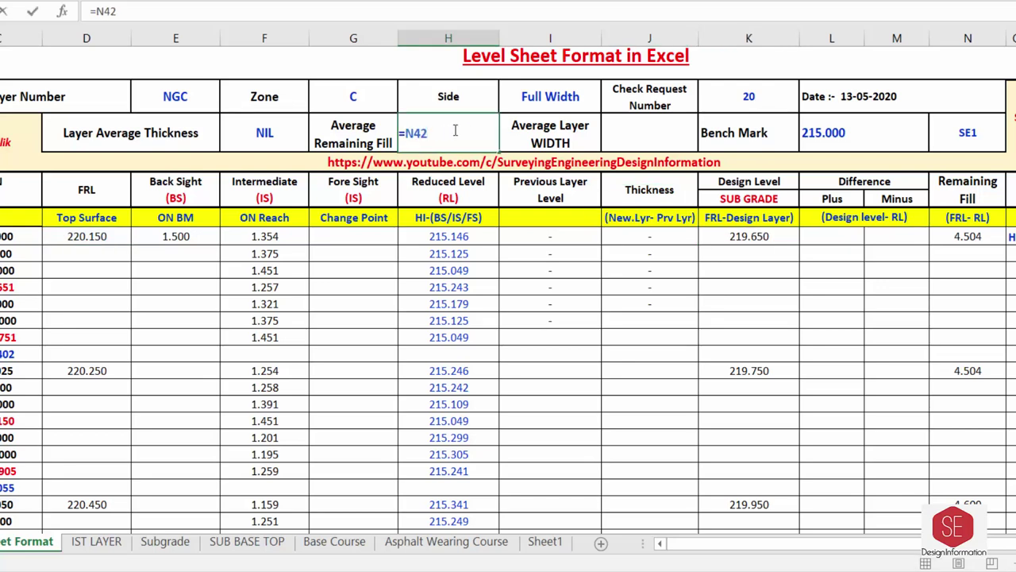
type("5")
key("Return")
left_click(464, 132)
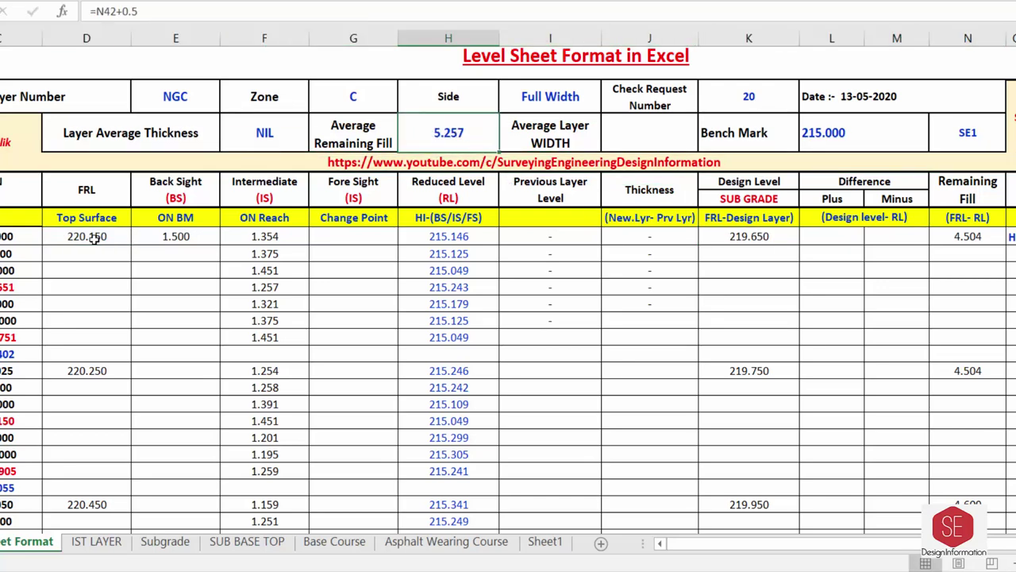
Step: Calculate station 0+000's layer width in C22 as the difference between its toe point offsets, =C18-C21
left_click(649, 135)
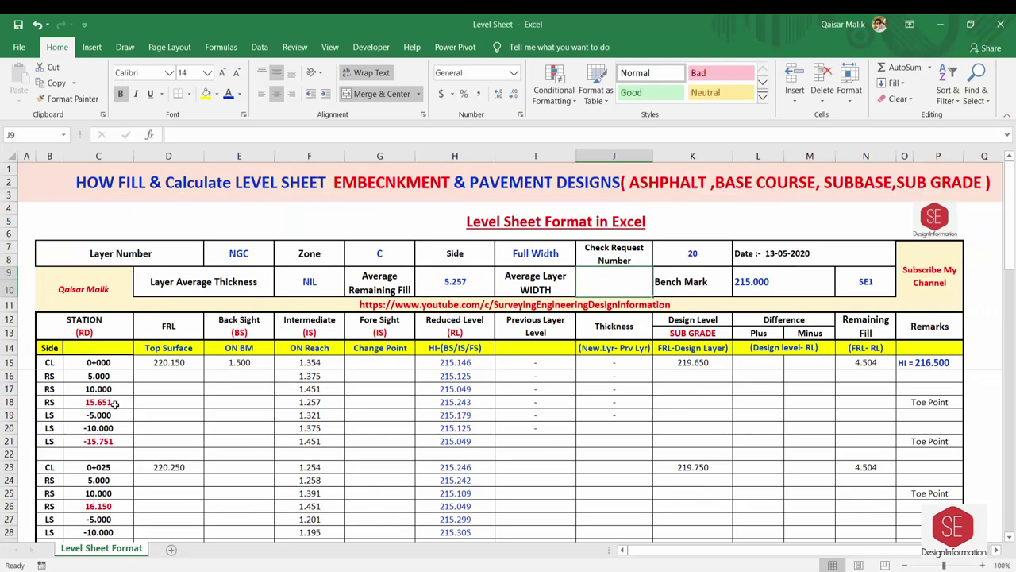
left_click(98, 453)
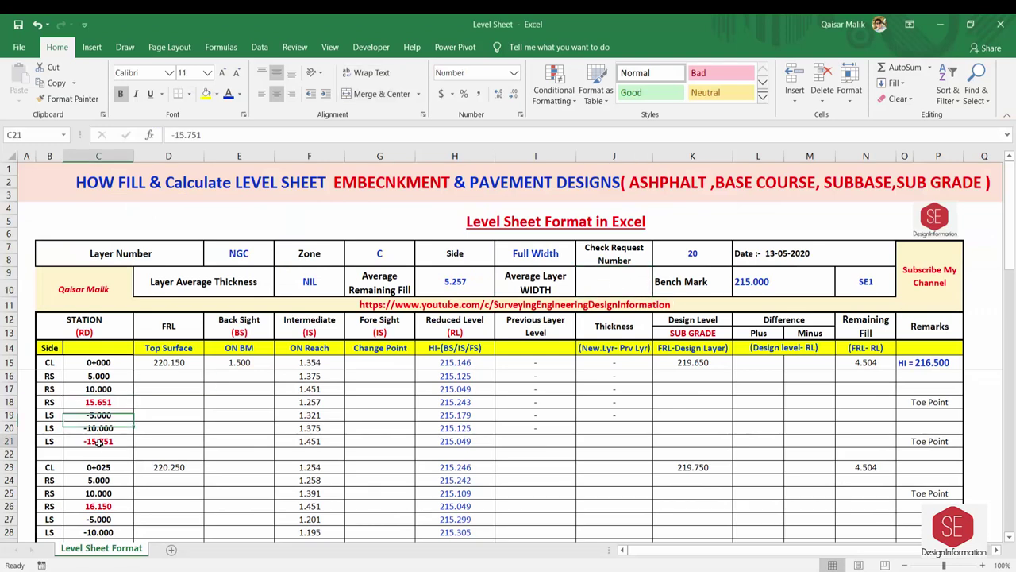
type("=")
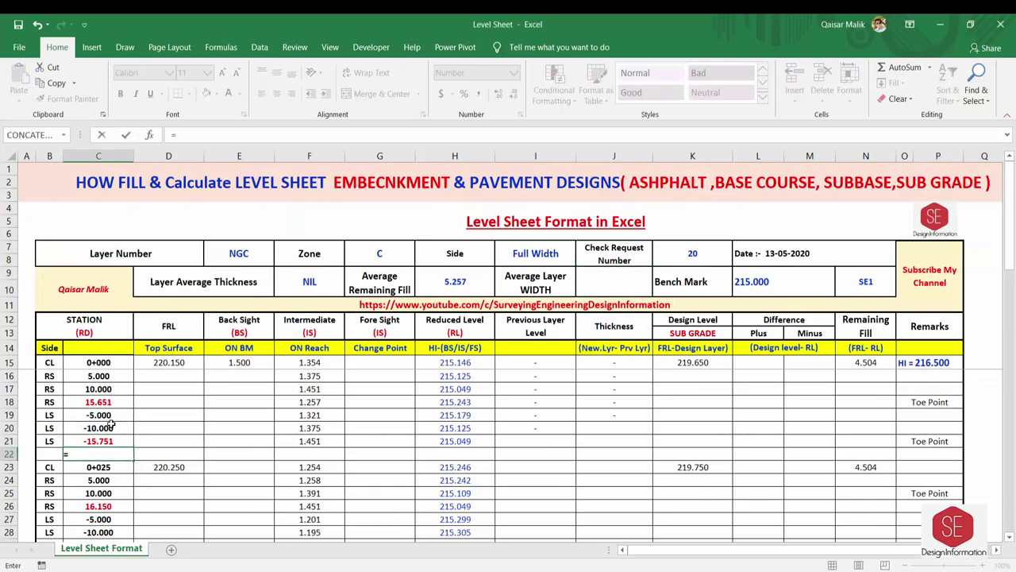
left_click(104, 403)
type("-")
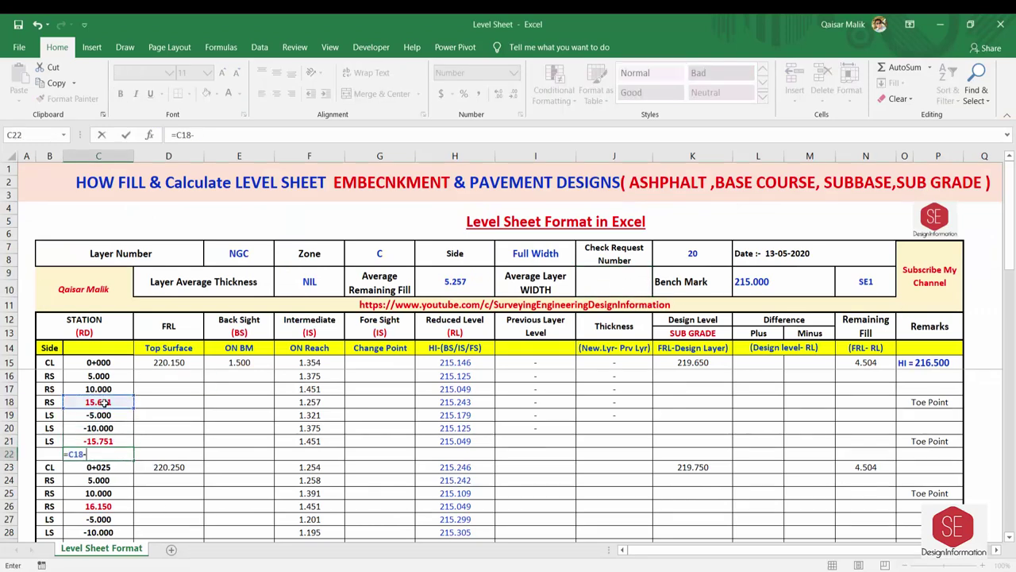
left_click(92, 443)
key("Return")
key("Up")
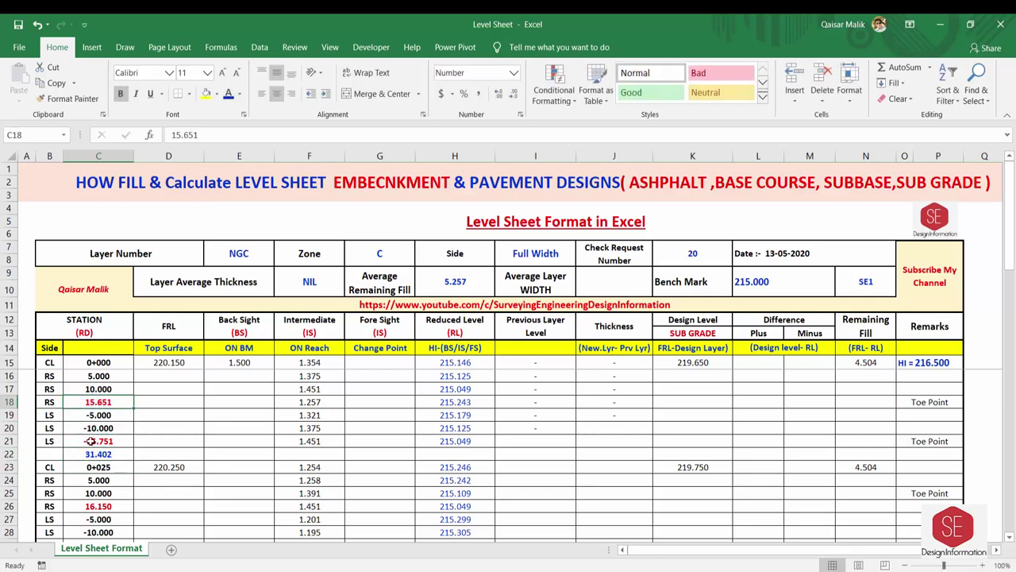
Step: Calculate station 0+025's layer width in C30 with =C26-C29 and make the result bold
scroll(94, 468, "down", 2)
left_click(93, 476)
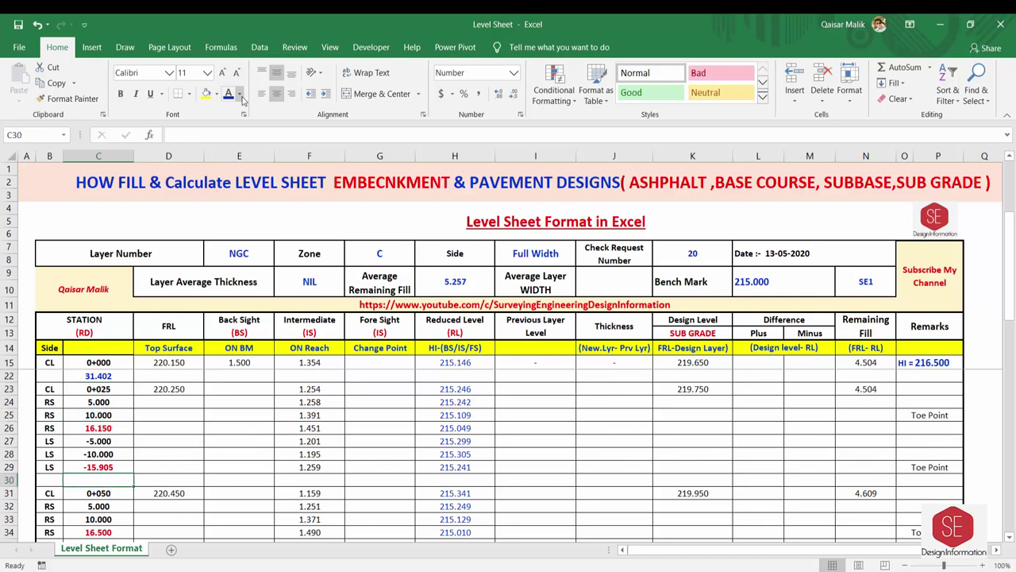
type("=")
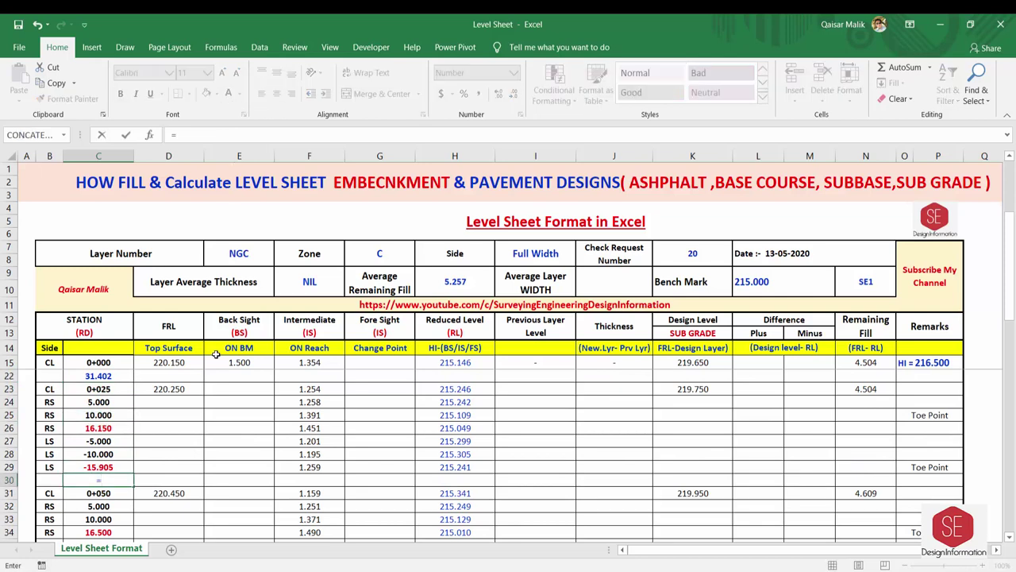
left_click(95, 429)
type("-")
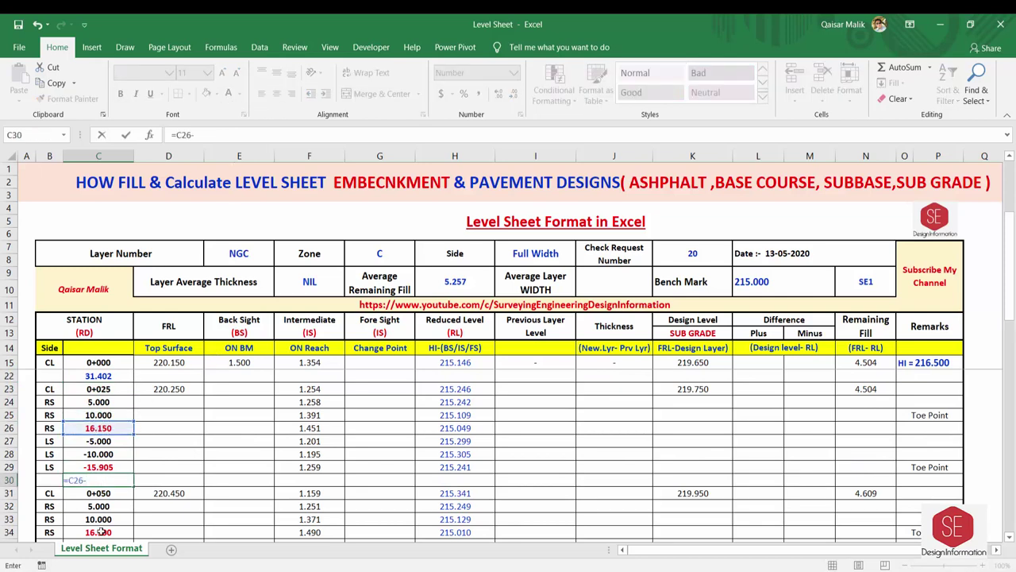
left_click(101, 467)
key("Return")
left_click(101, 480)
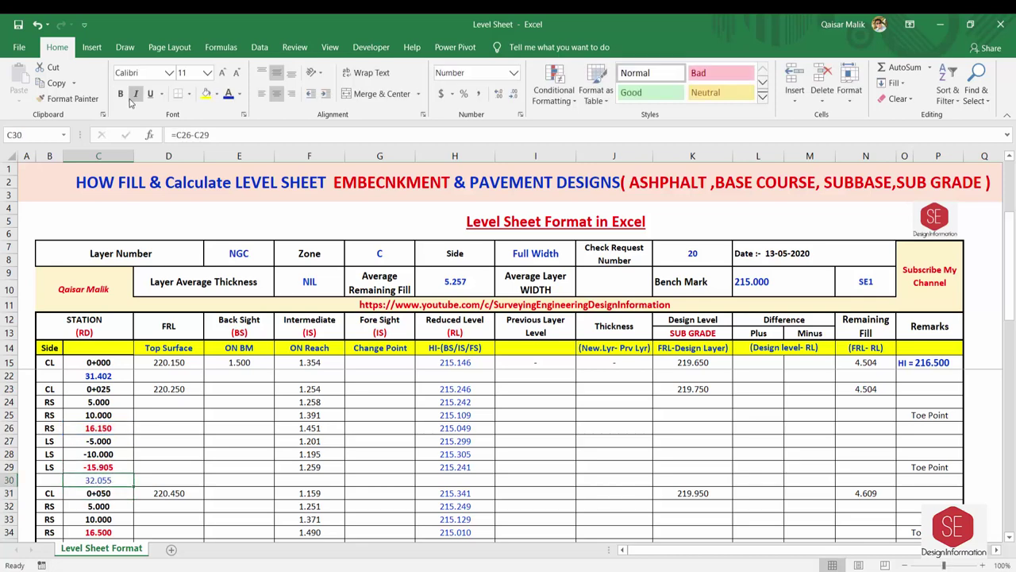
Step: Calculate station 0+050's layer width in C39 from its toe point offsets with =C34-C38
scroll(119, 488, "down", 2)
left_click(84, 518)
type("=")
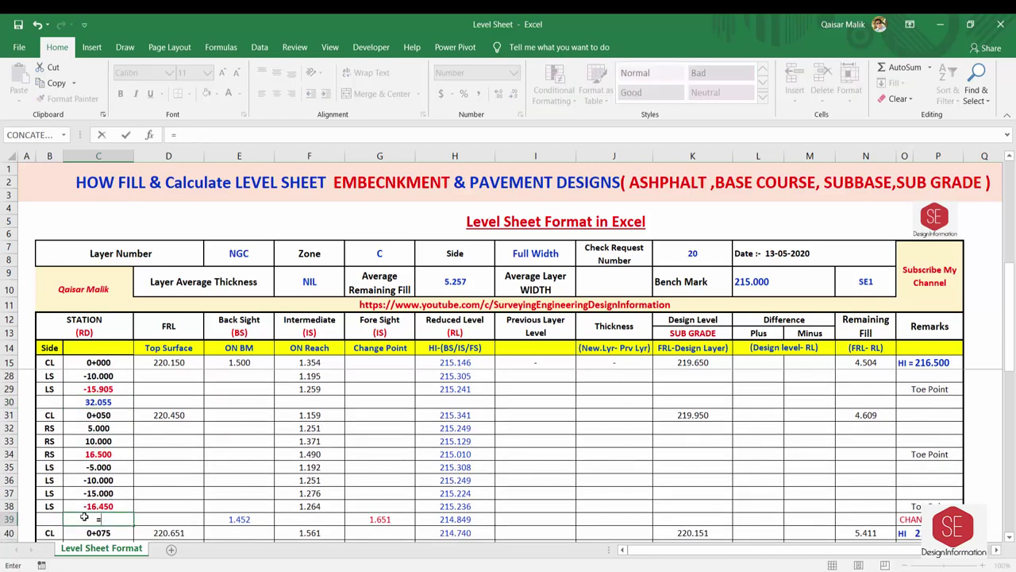
left_click(102, 454)
type("-")
left_click(104, 506)
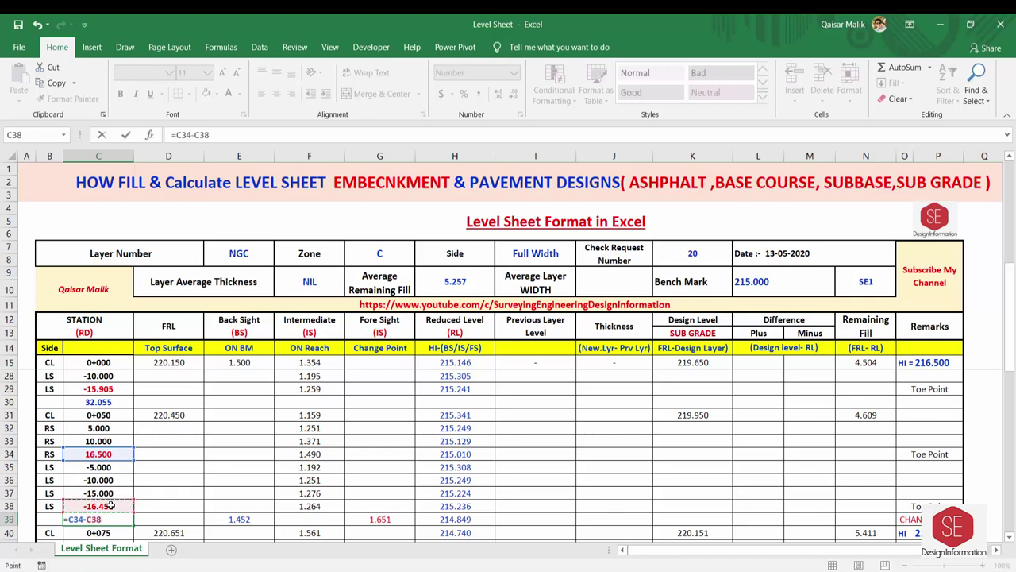
key("Return")
left_click(99, 518)
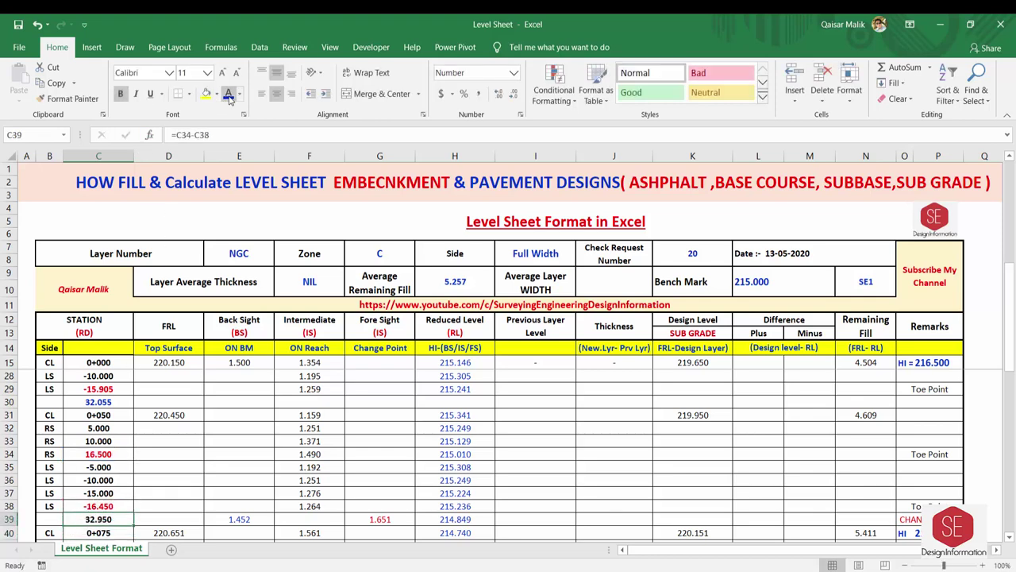
Step: Calculate station 0+075's layer width in C49 from its toe point offsets with =C44-C48
scroll(172, 478, "down", 2)
scroll(172, 479, "down", 2)
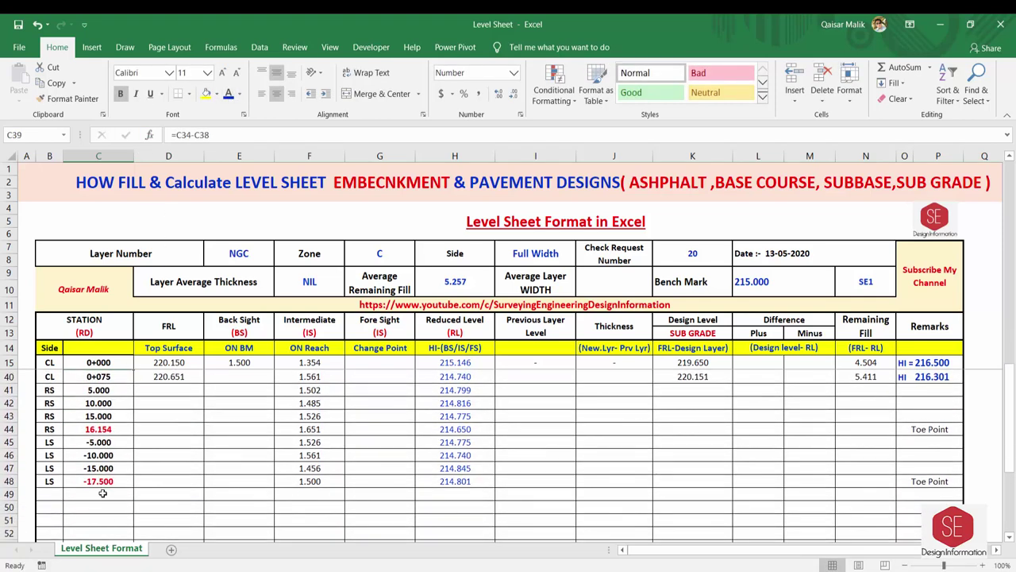
left_click(103, 492)
type("=")
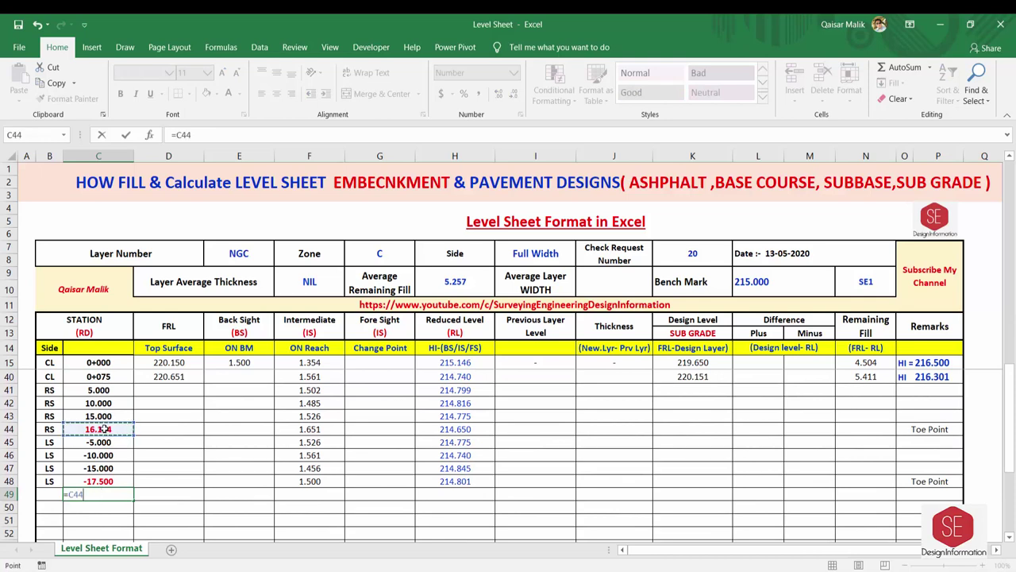
left_click(103, 428)
type("-")
left_click(108, 481)
key("Return")
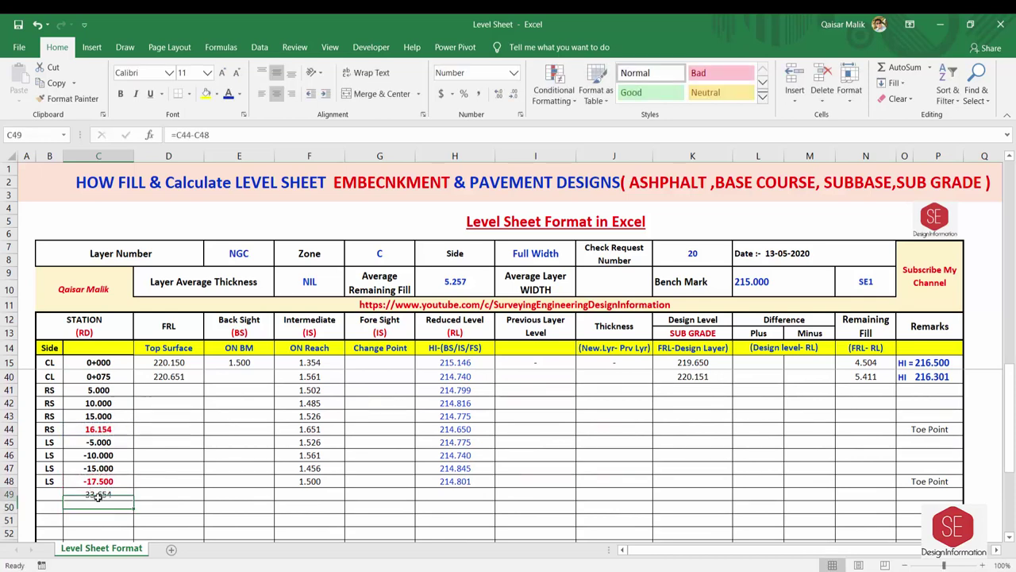
Step: Make station 0+075's layer width in C49 bold and select the widths in C22, C30, C39 and C49 to read their average
left_click(89, 490)
key("ctrl+b")
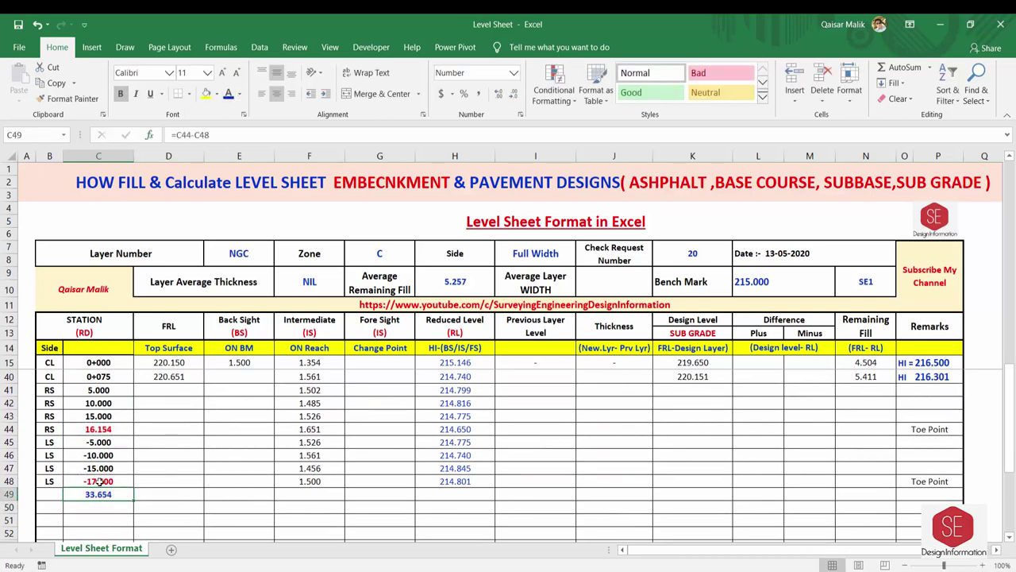
scroll(99, 476, "up", 1)
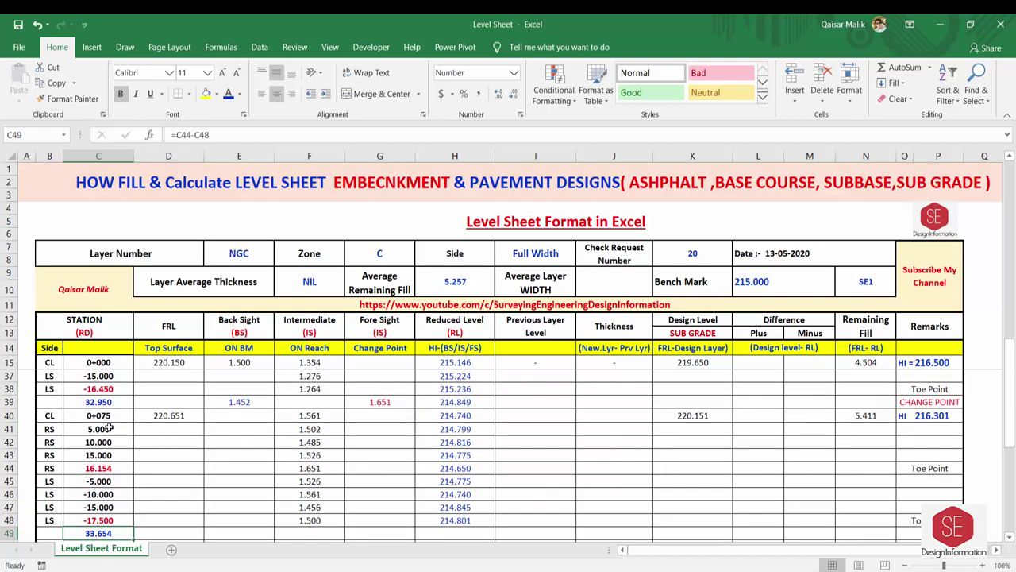
scroll(108, 428, "up", 7)
left_click(89, 453)
scroll(90, 453, "down", 4)
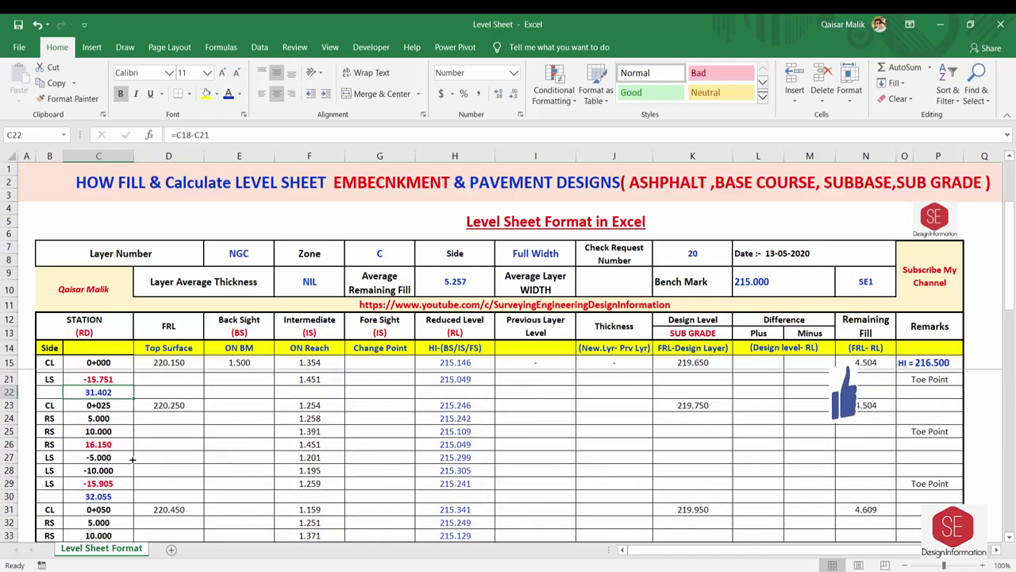
left_click(92, 402, "ctrl")
left_click(98, 519, "ctrl")
scroll(99, 500, "down", 4)
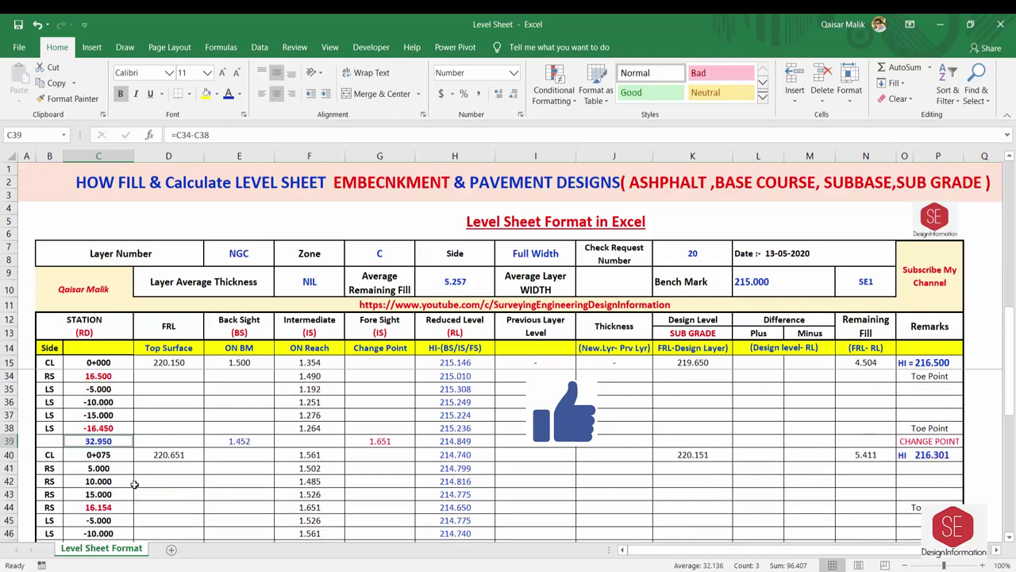
left_click(99, 494, "ctrl")
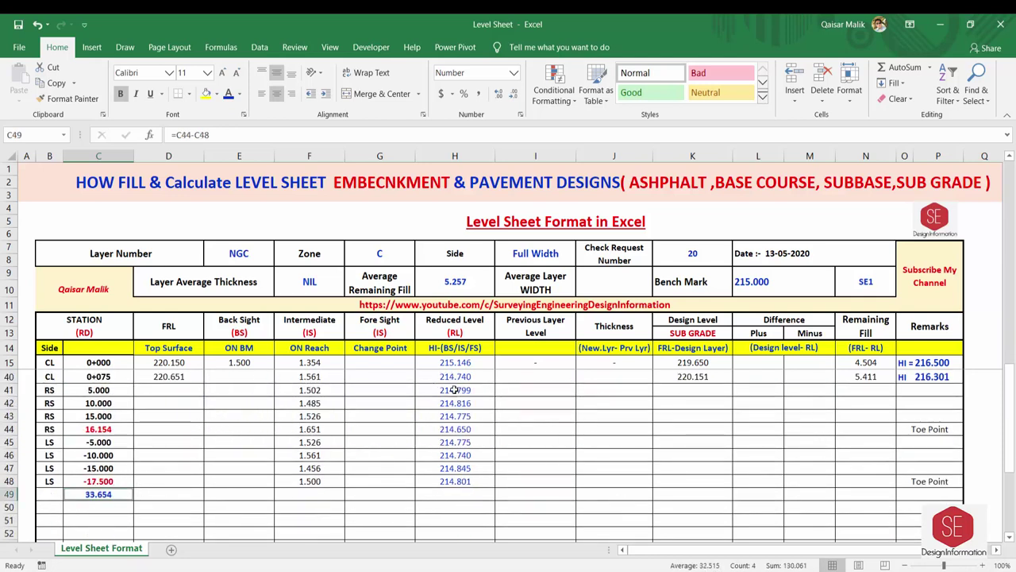
Step: Enter 32.515 as the Average Layer WIDTH in J9
scroll(121, 450, "up", 7)
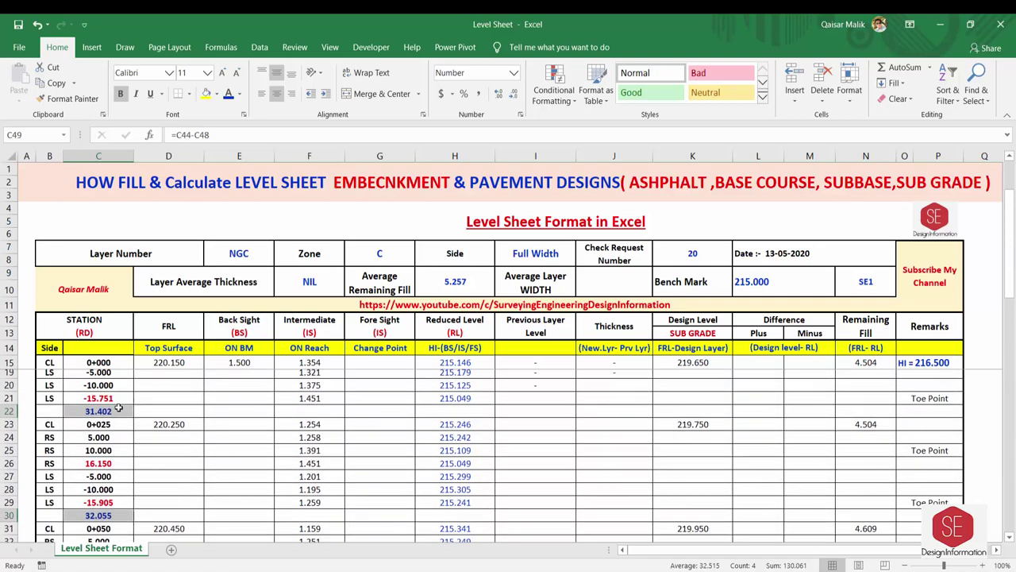
left_click(630, 284)
type("32")
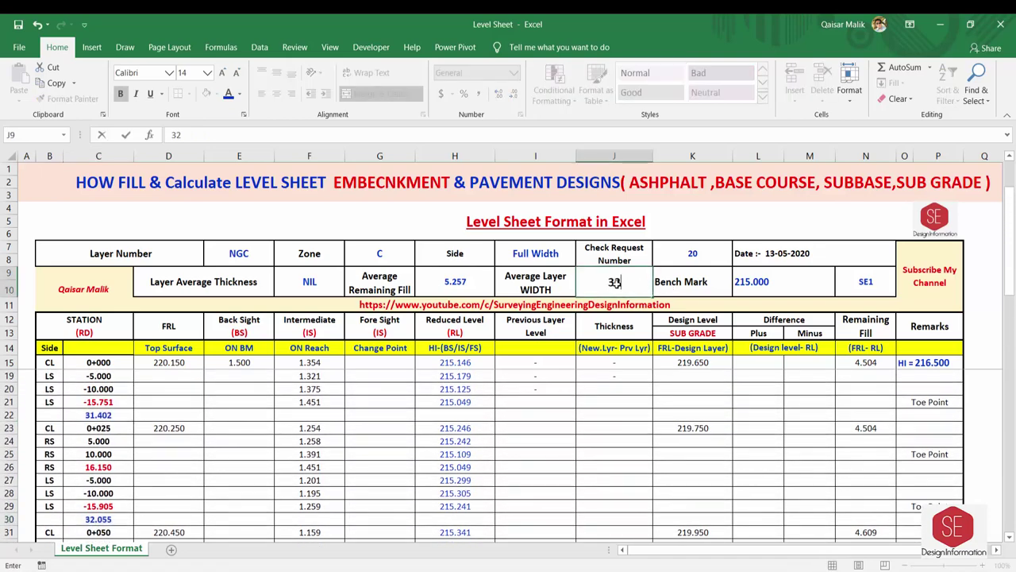
type(".515")
key("Return")
key("Up")
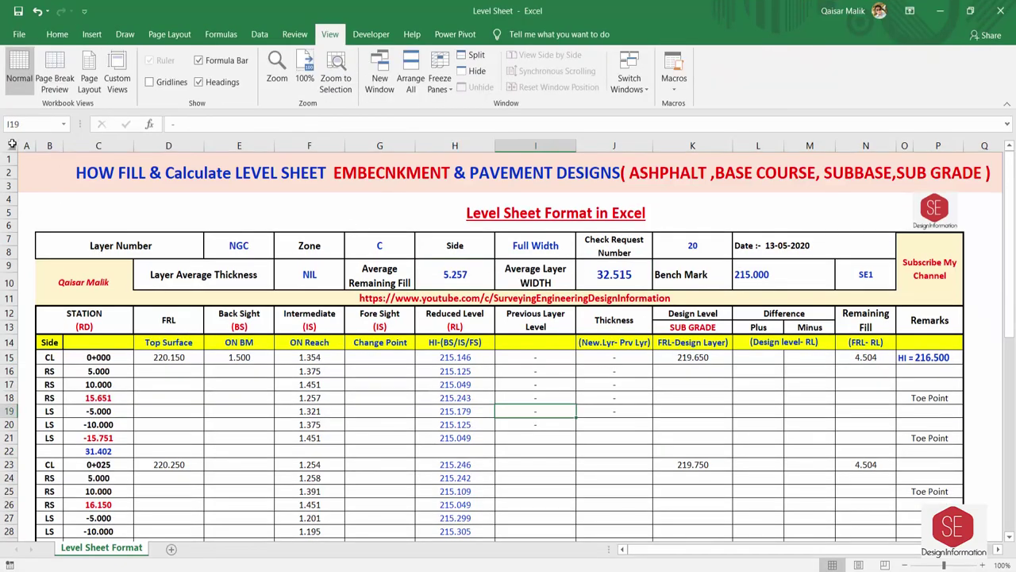
Step: Copy the entire Level Sheet Format worksheet and paste it into a new worksheet
left_click(10, 145)
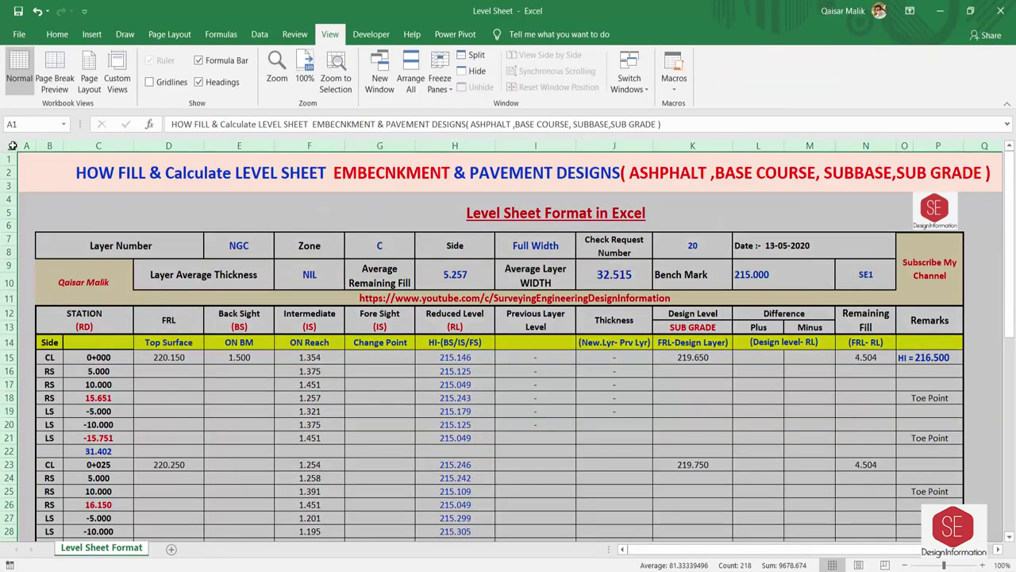
right_click(10, 145)
left_click(171, 549)
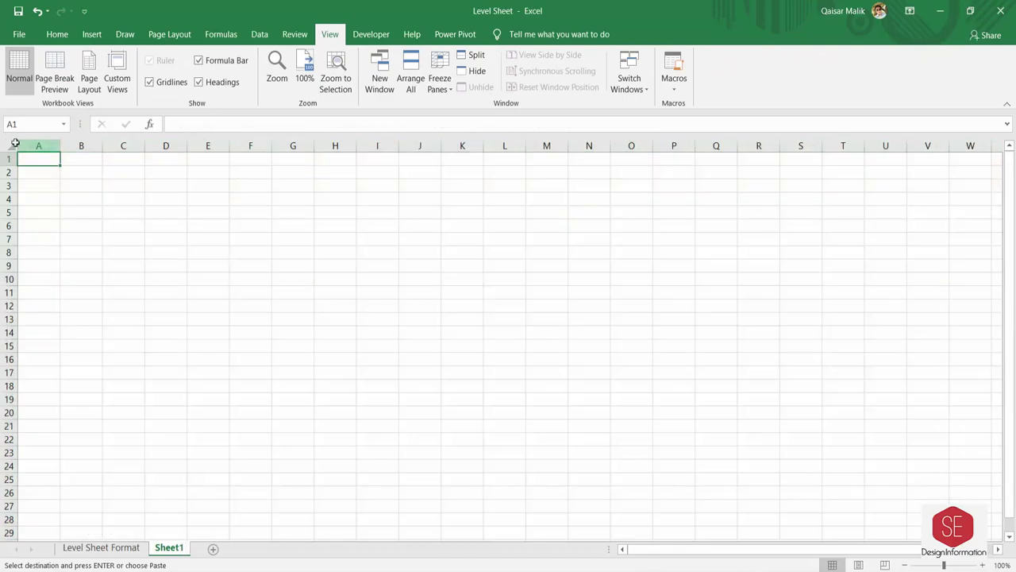
left_click(8, 147)
right_click(10, 145)
left_click(35, 208)
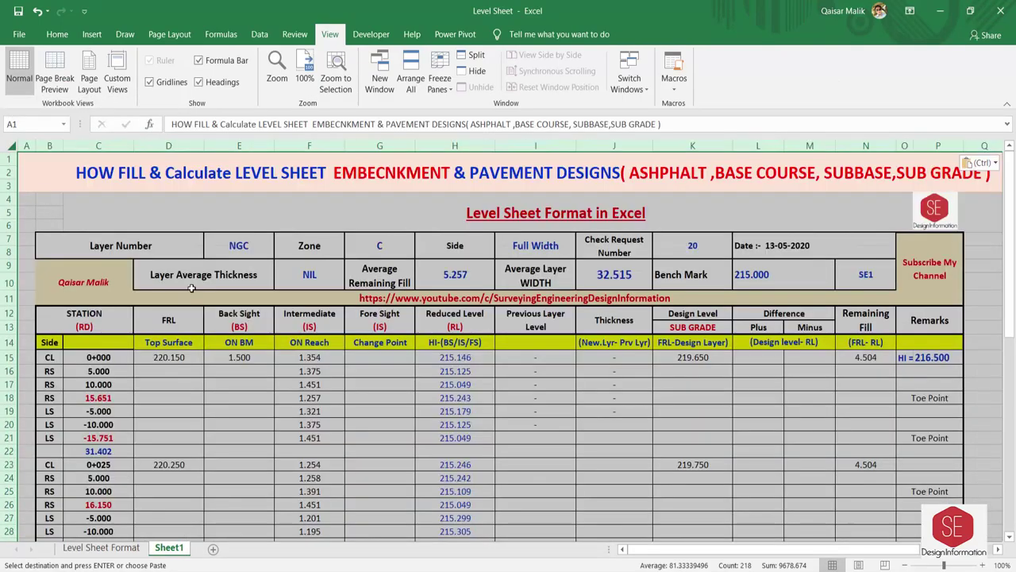
Step: Rename the new worksheet as IST LAYER
left_click(191, 290)
scroll(242, 396, "down", 1)
right_click(169, 548)
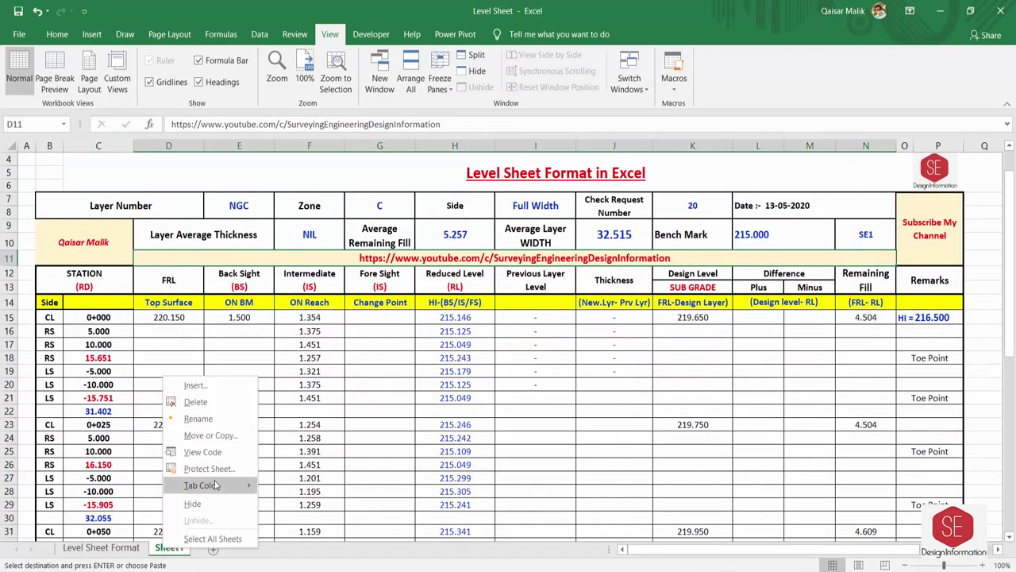
left_click(233, 423)
type("IST")
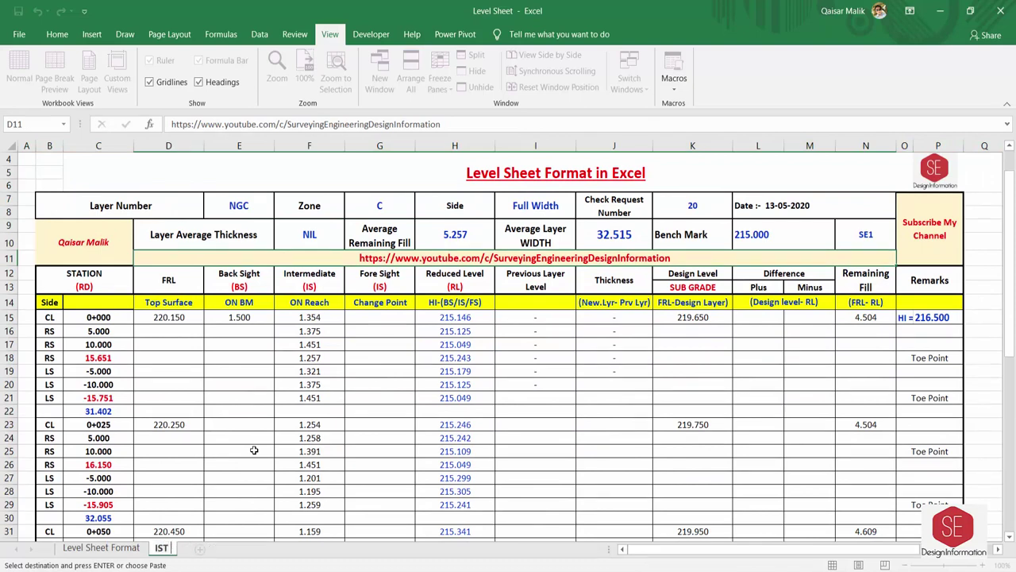
type(" LAYER")
left_click(265, 438)
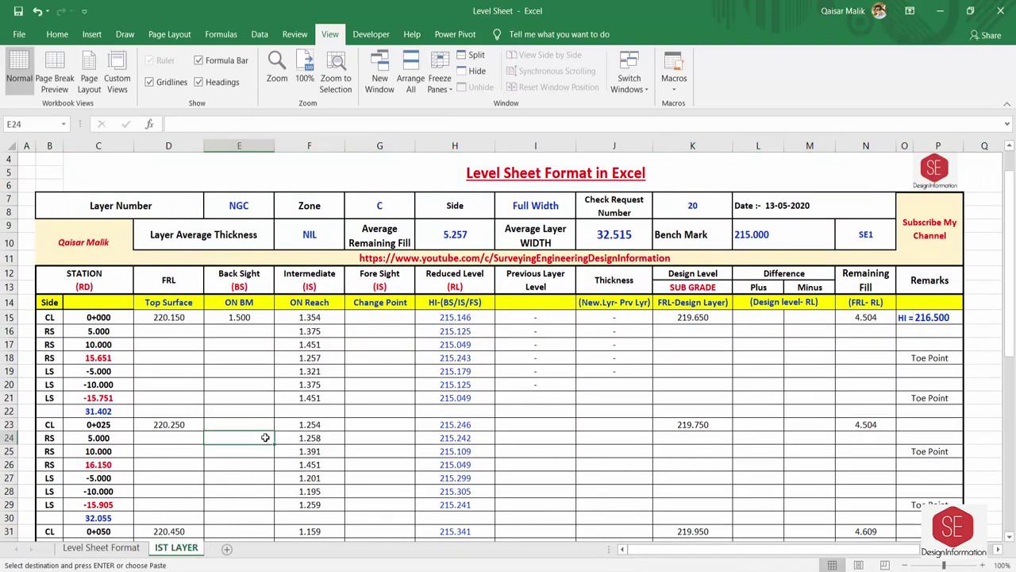
Step: Set the Layer Number to IST and the Check Request Number to 25 on the IST LAYER sheet
left_click(208, 197)
type("IST")
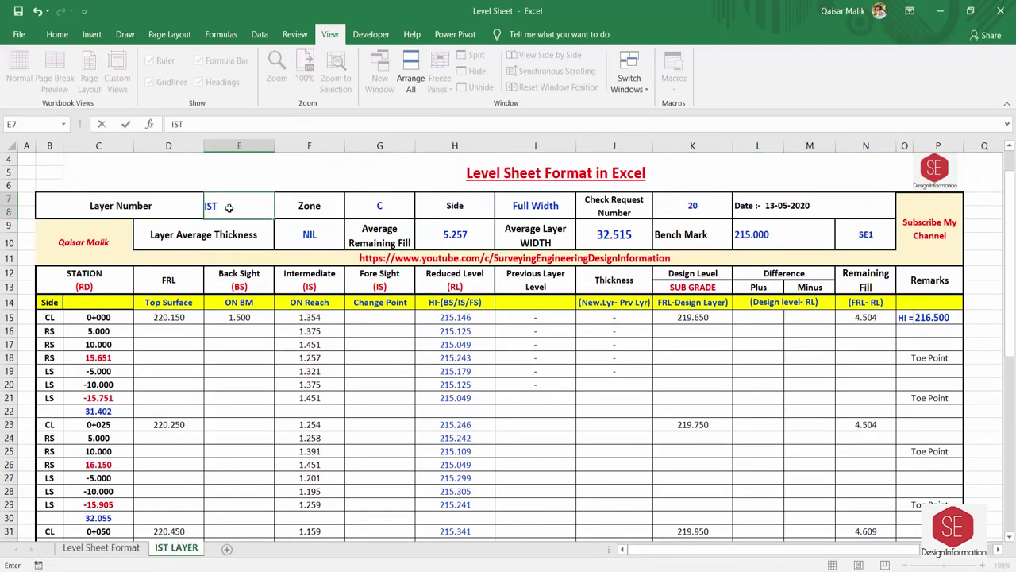
key("Return")
left_click(370, 210)
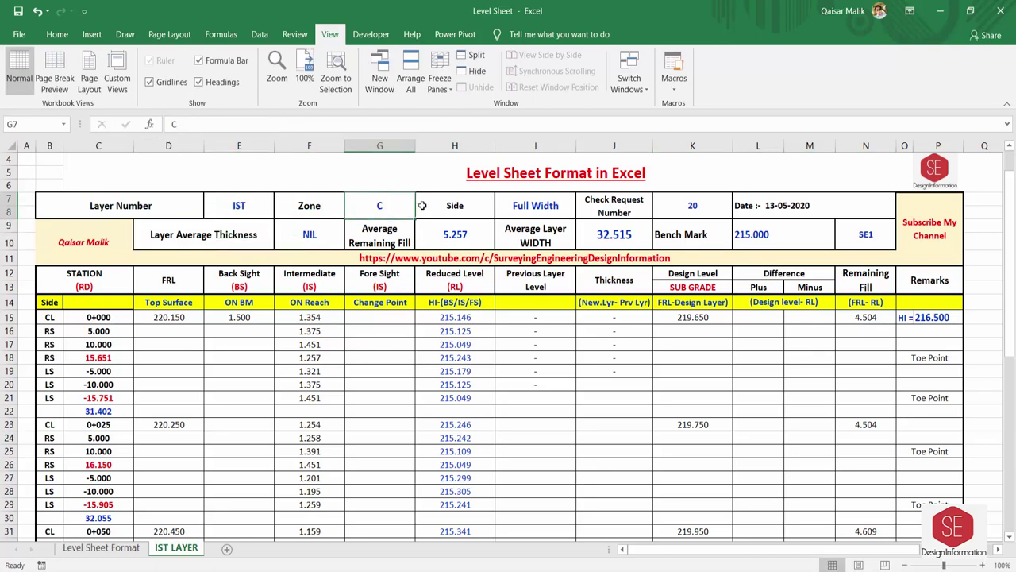
left_click(681, 210)
type("25")
key("Return")
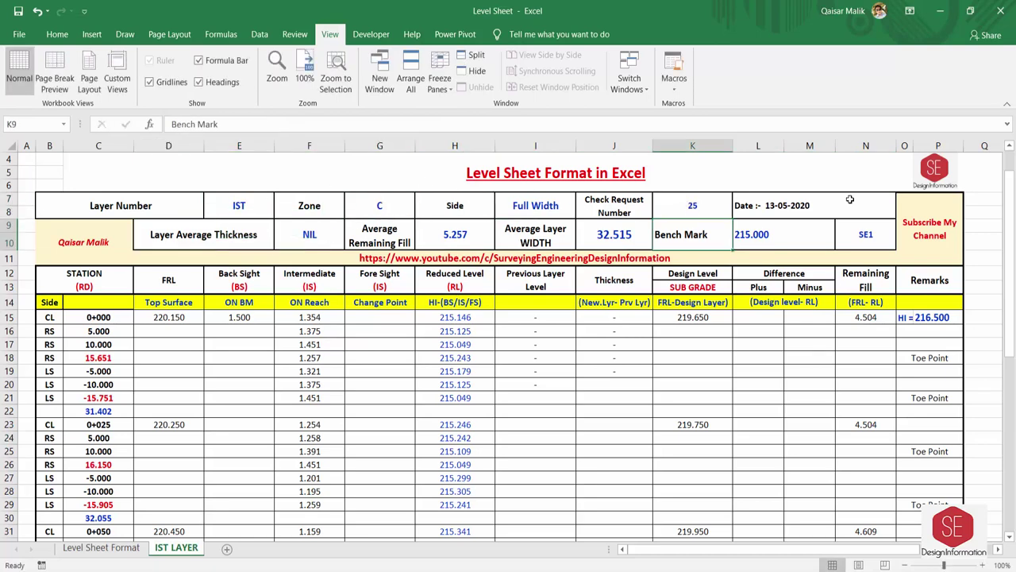
Step: Clear the Layer Average Thickness, Average Remaining Fill and Average Layer WIDTH values in the IST LAYER header
left_click(600, 235)
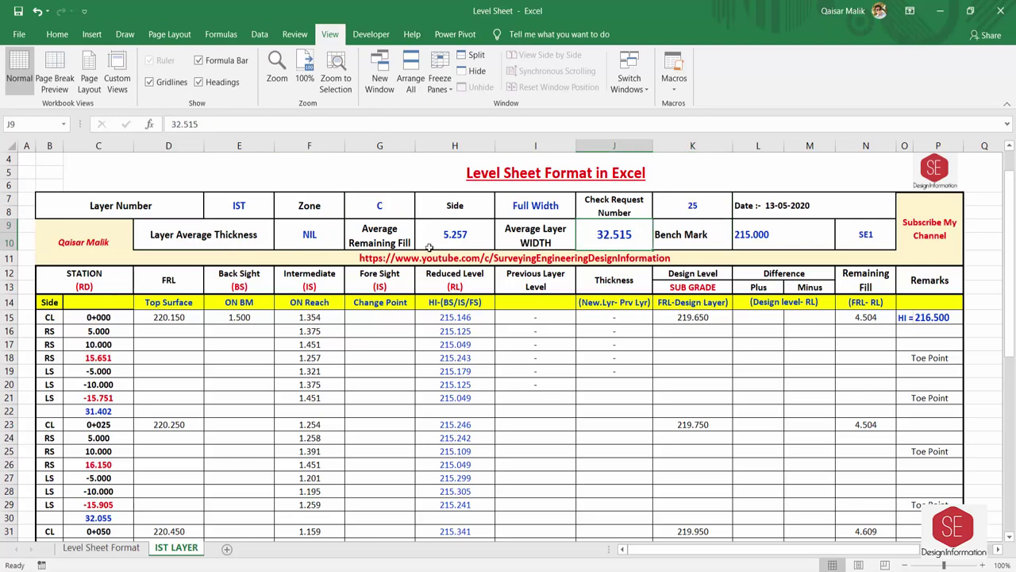
left_click(314, 239)
key("Delete")
left_click(454, 238)
key("Delete")
left_click(636, 248)
key("Delete")
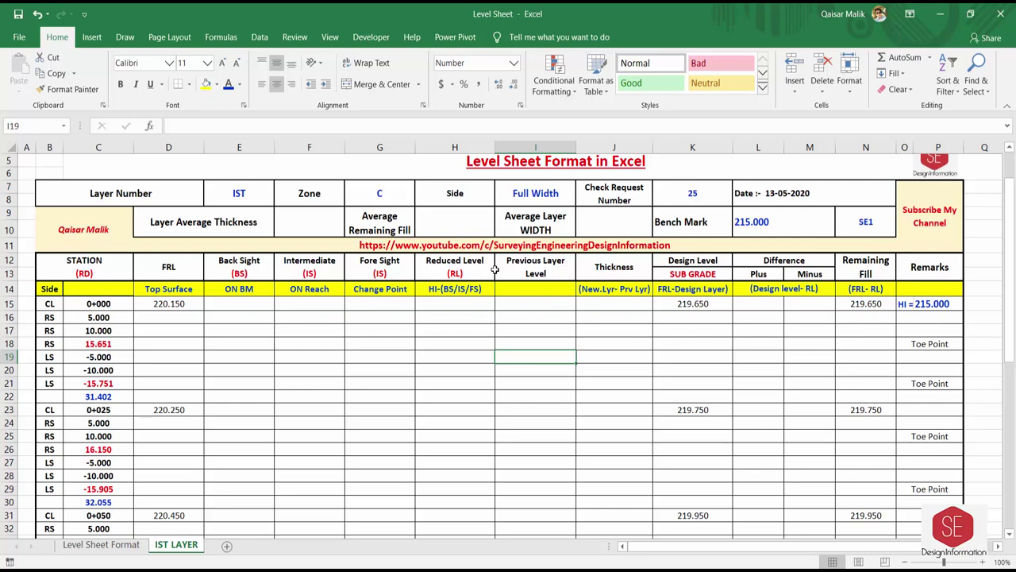
Step: Copy the Reduced Level values in H15:H48 of the Level Sheet Format sheet
left_click(508, 268)
left_click(530, 300)
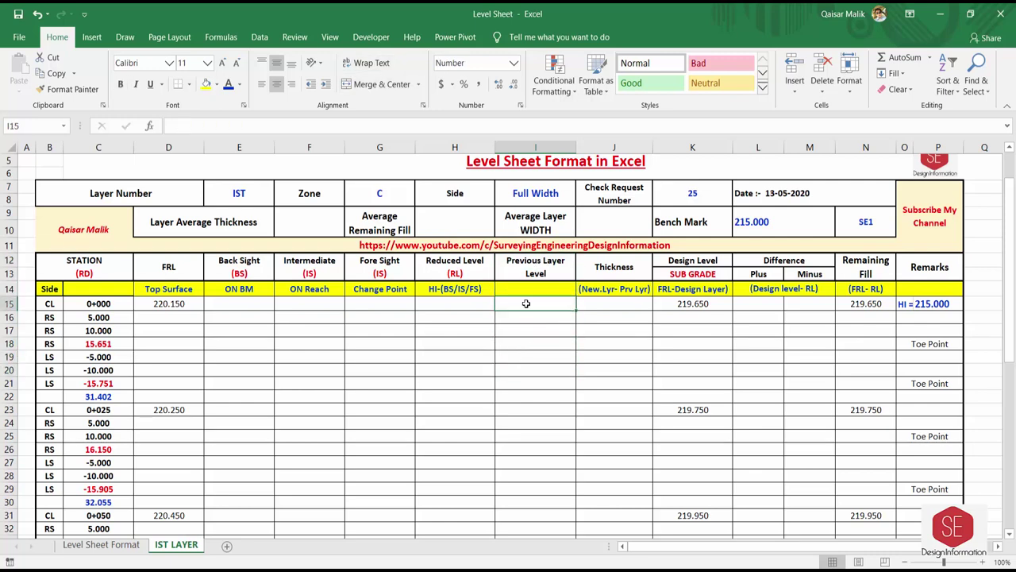
left_click(111, 545)
left_click(420, 356)
key("Down")
key("Down")
key("Down")
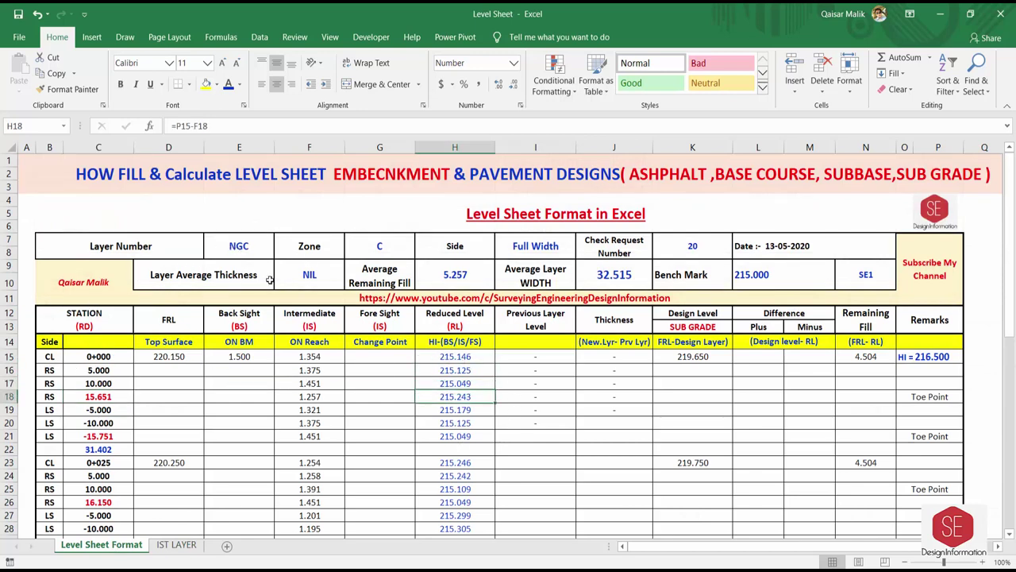
left_click_drag(460, 356, 464, 508)
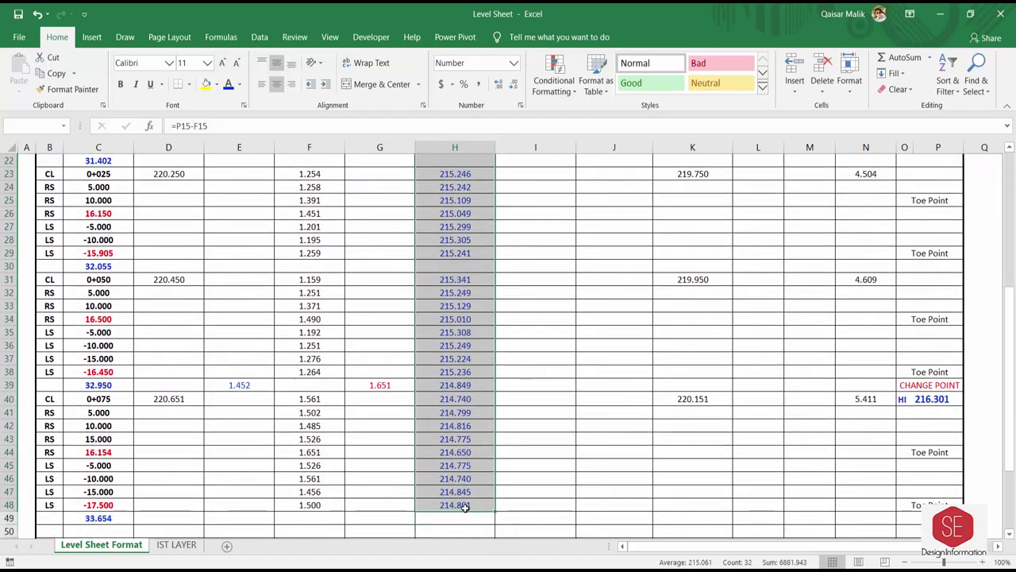
right_click(466, 418)
left_click(496, 132)
scroll(496, 239, "up", 7)
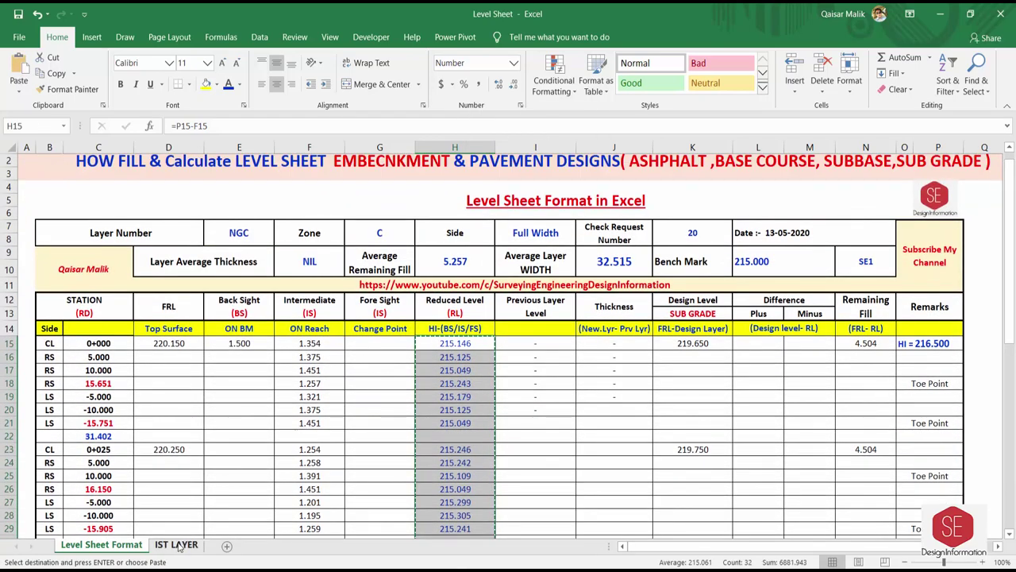
Step: Paste the copied reduced levels as values into the IST LAYER sheet's Previous Layer Level column, starting at I15
left_click(176, 544)
right_click(522, 309)
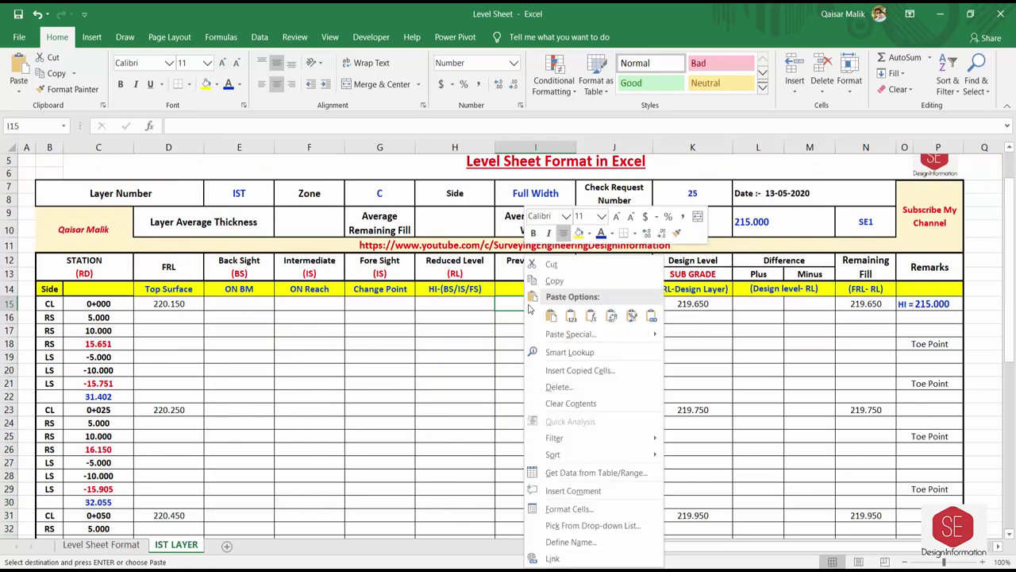
left_click(569, 316)
left_click(524, 379)
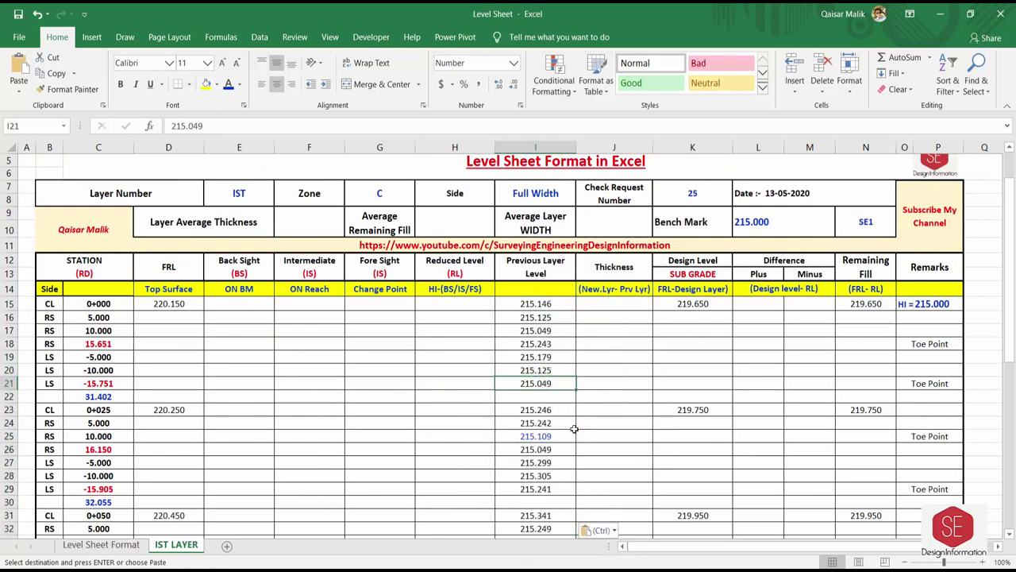
Step: Change the font colour of the previous layer level in I25 to black
left_click(525, 436)
left_click(214, 84)
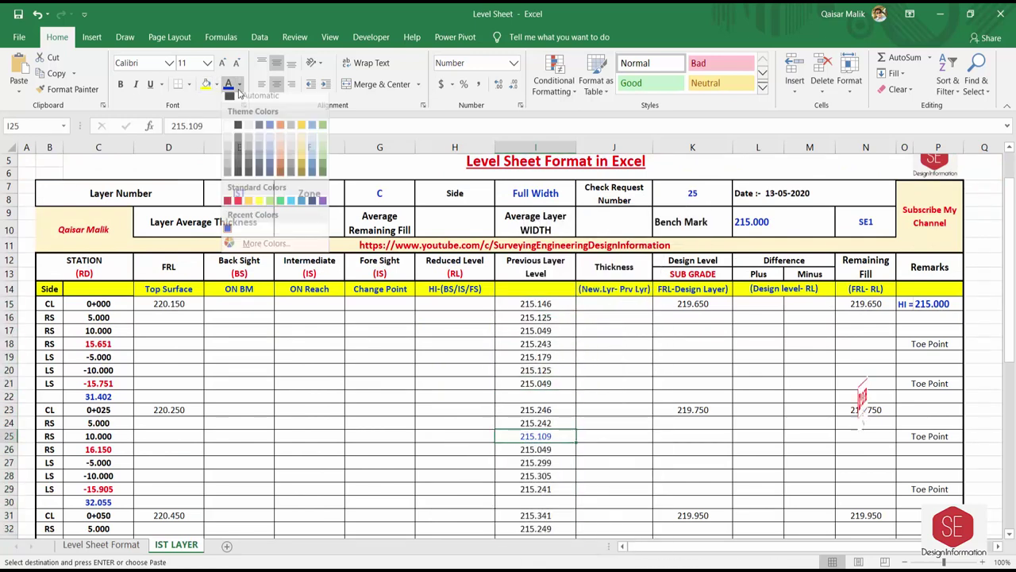
key("Escape")
key("Escape")
scroll(542, 411, "down", 6)
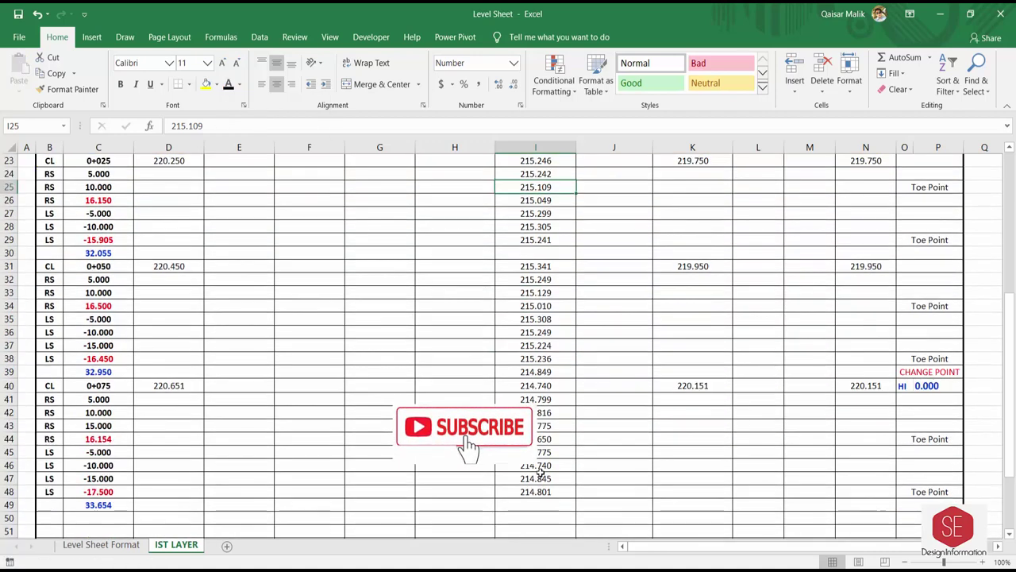
scroll(544, 365, "up", 5)
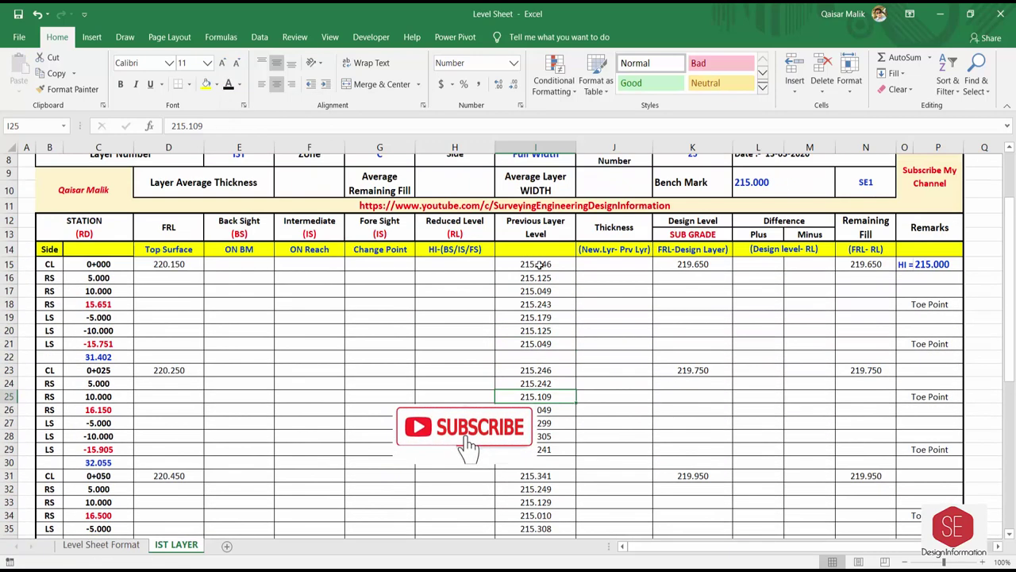
left_click(456, 265)
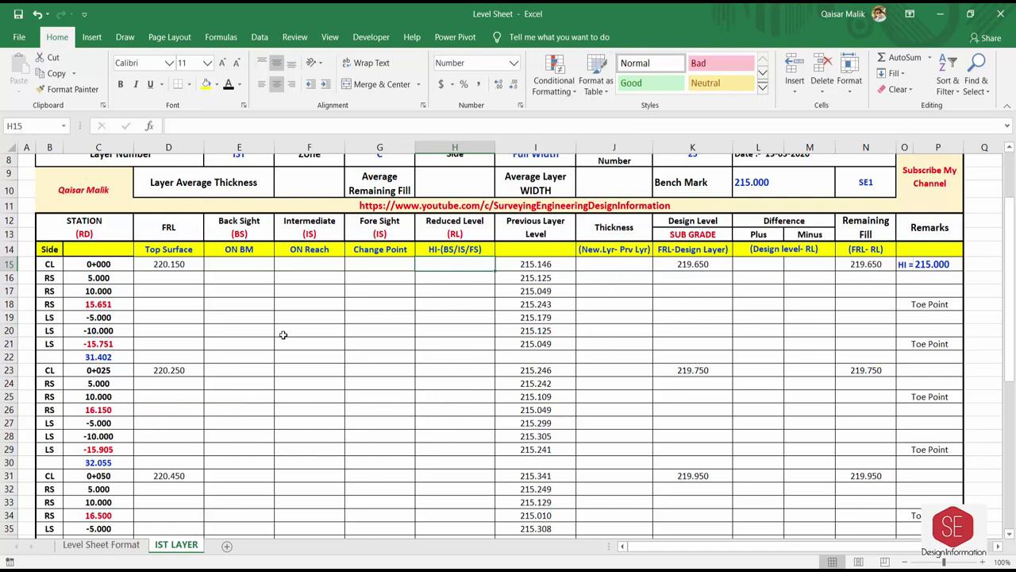
left_click(98, 305)
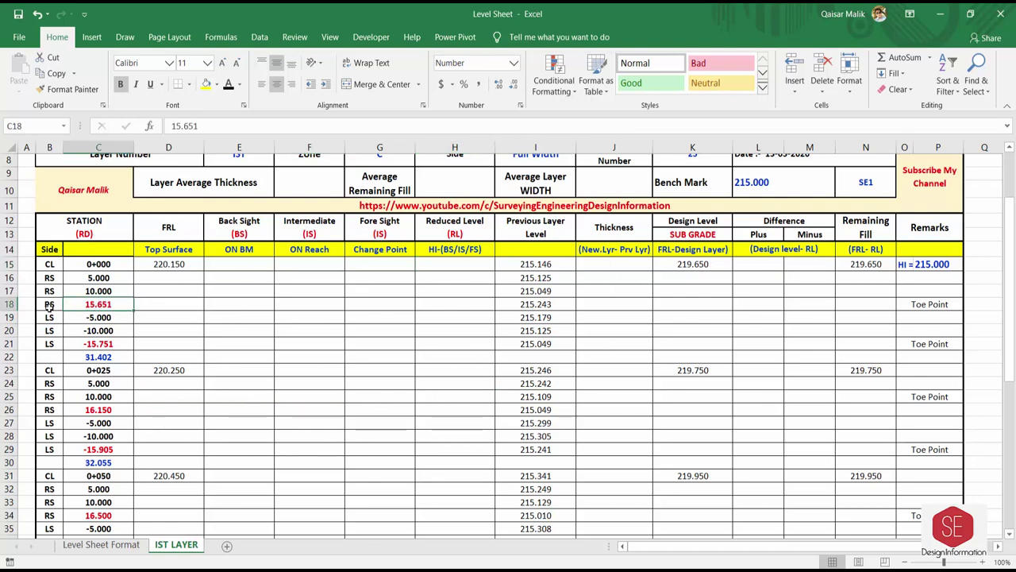
left_click(90, 343)
left_click(102, 308)
Step: Enter example thicknesses of 0.2 in J15 and 0.25 in J16
left_click(607, 266)
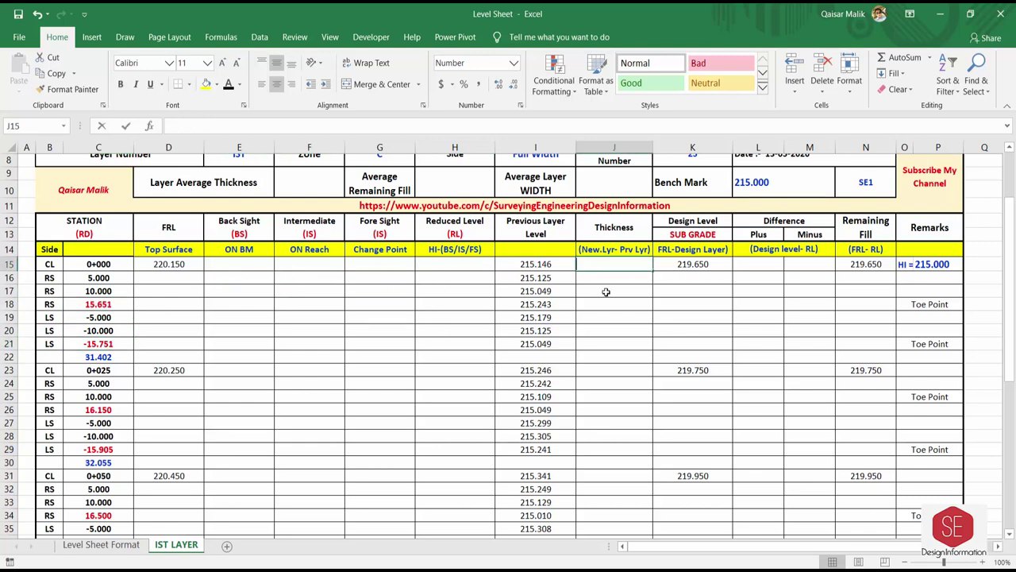
type("0.2")
key("Return")
type("0.25")
key("Return")
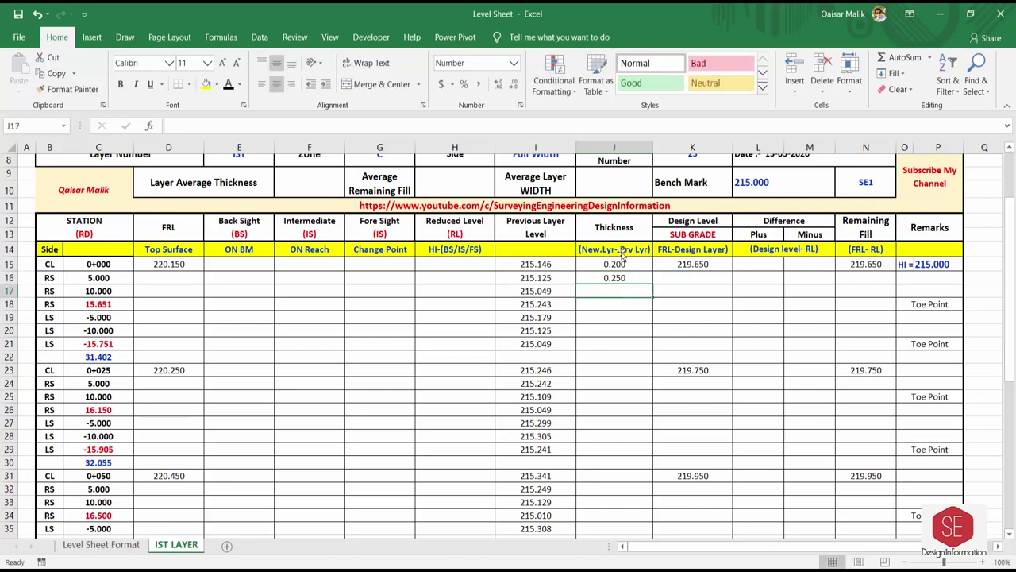
Step: Clear the example thicknesses from J15:J16
left_click(616, 273)
left_click(617, 269)
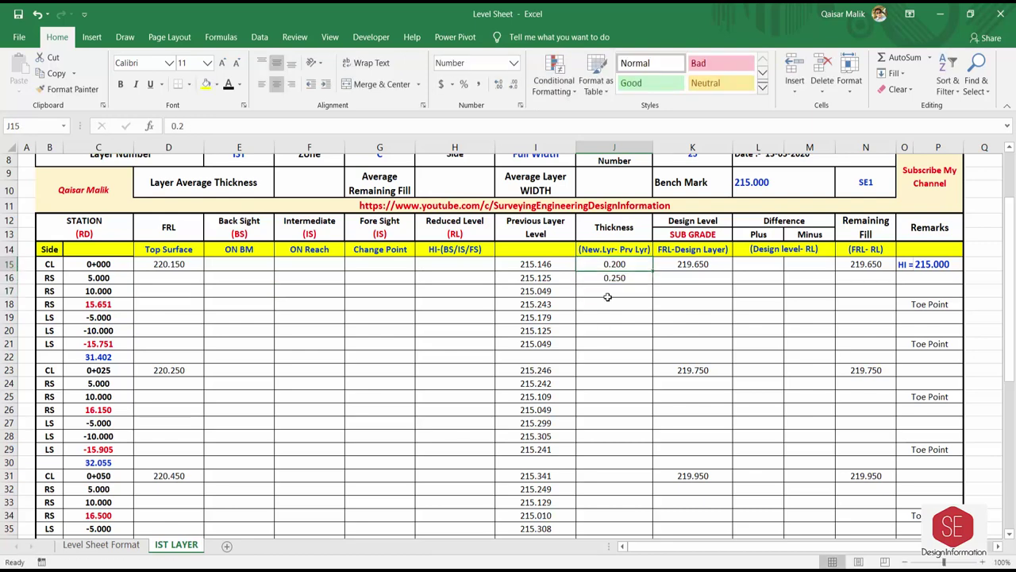
left_click(614, 279)
left_click_drag(631, 266, 626, 278)
key("Delete")
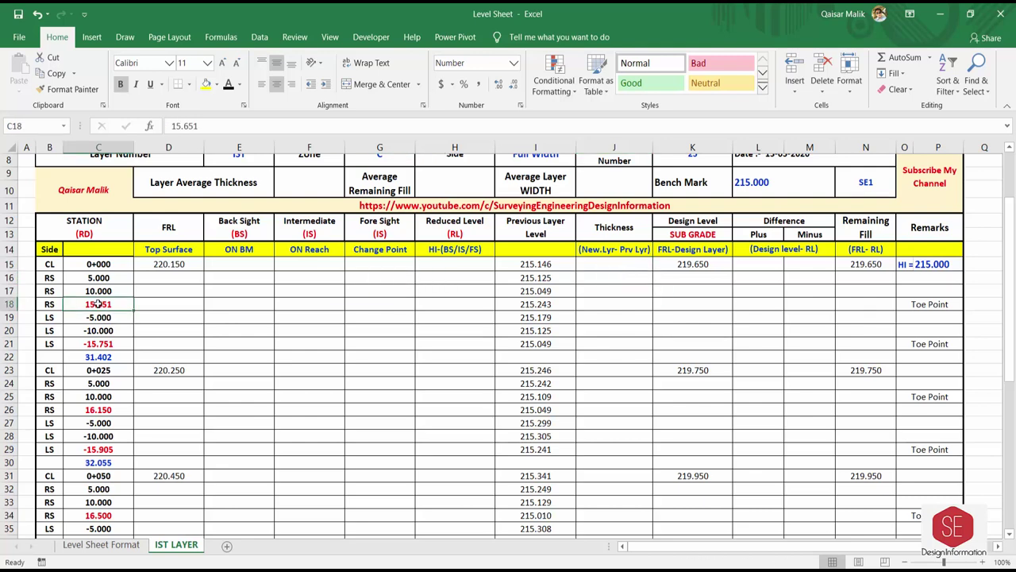
Step: Reduce the right-side toe offset of station 0+000 in C18 by 0.4 using the formula =15.651-0.4
double_click(95, 304)
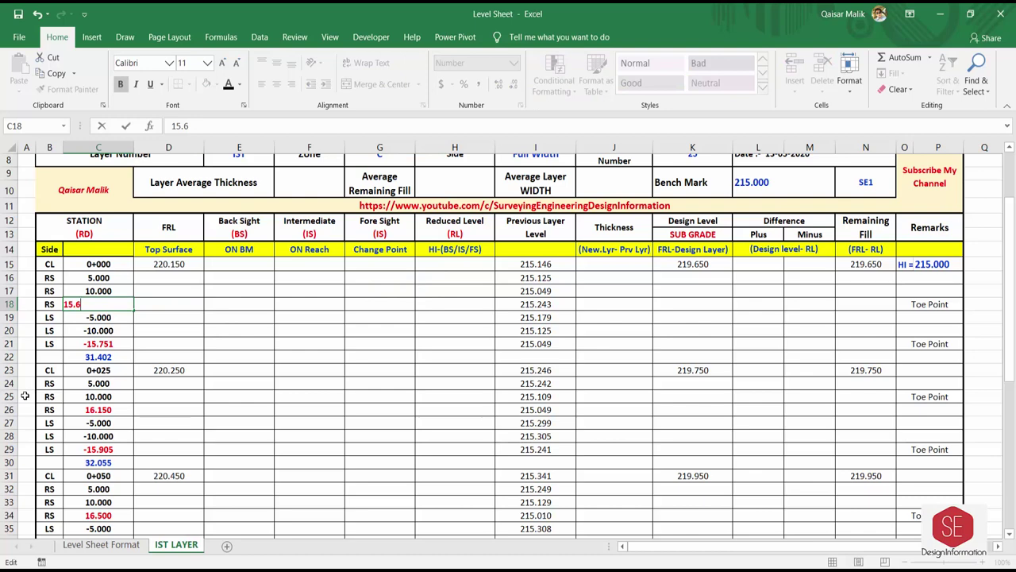
key("Escape")
double_click(97, 304)
type("-.")
key("Return")
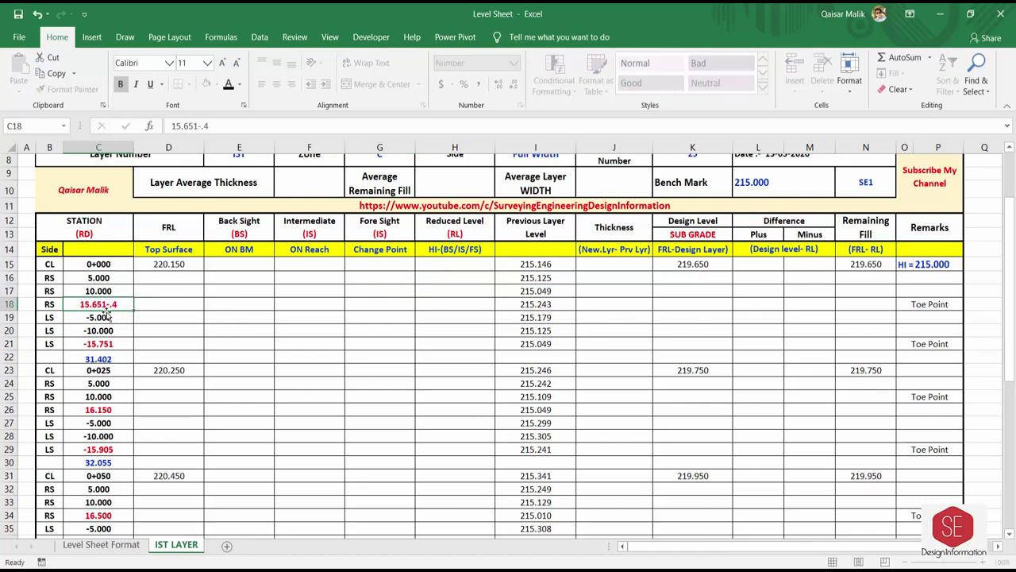
double_click(112, 306)
type("4")
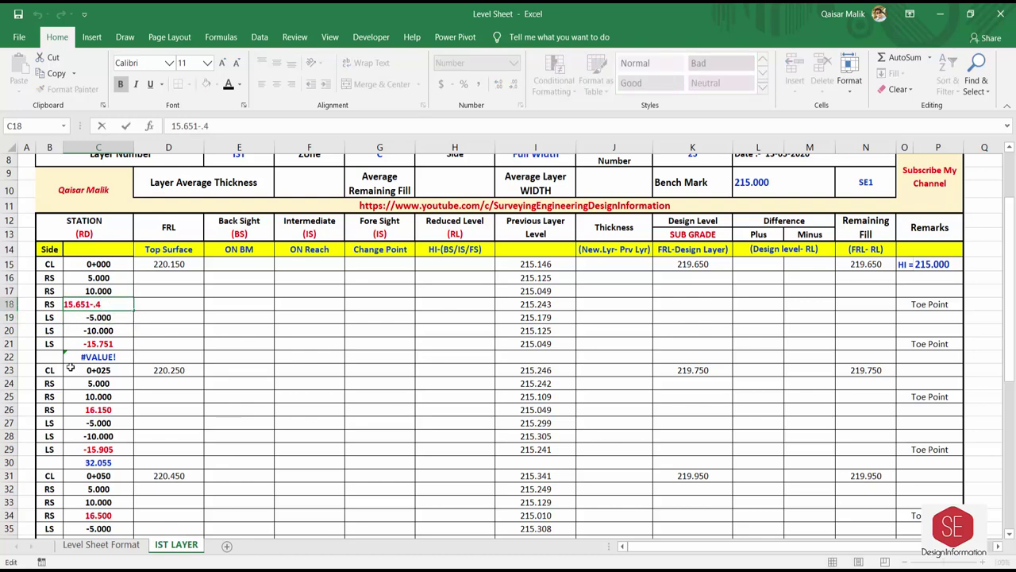
key("Return")
left_click(95, 306)
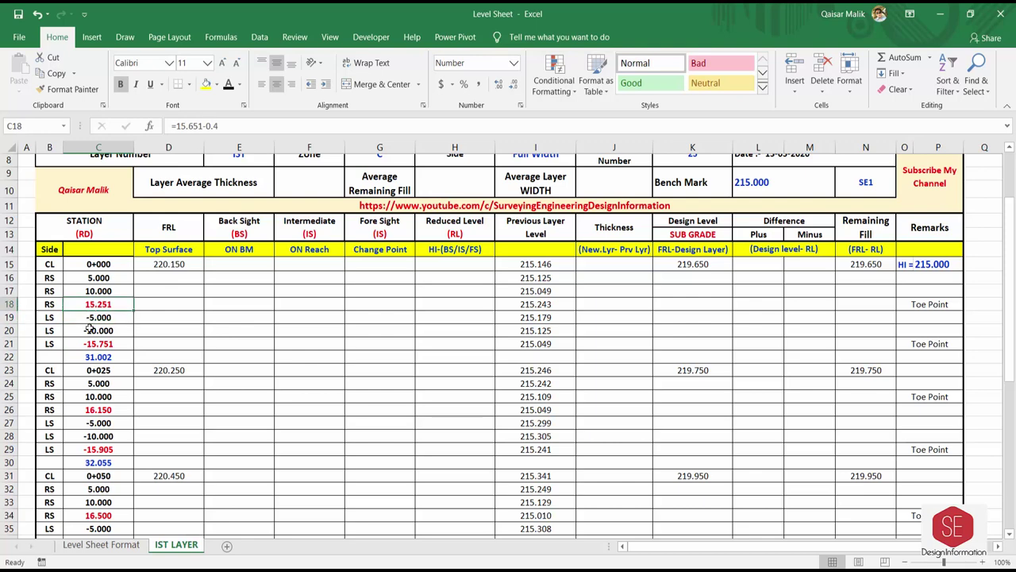
Step: Shorten the left-side toe offset of station 0+000 in C21 by 0.4 using the formula =-15.751+0.4
double_click(110, 347)
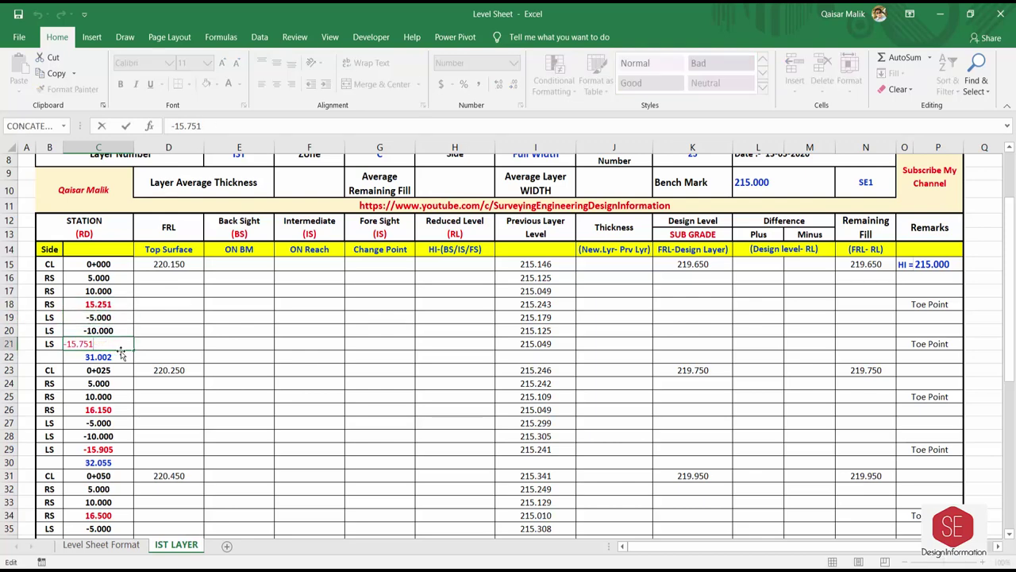
type("+.4")
key("Return")
left_click(118, 346)
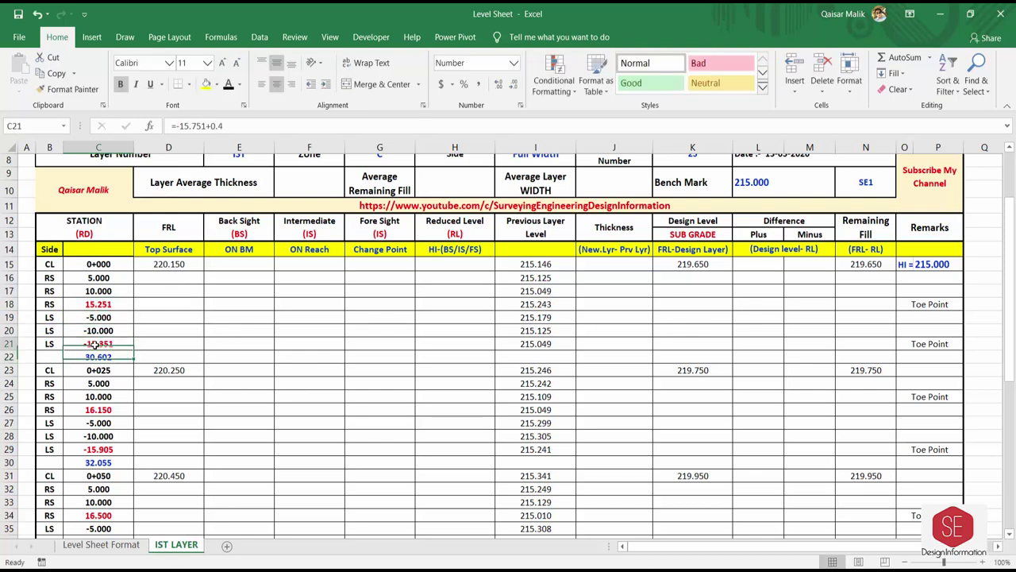
Step: Review the toe offsets in C18 and C21, and open the Level Sheet Format sheet to compare them with the original offsets
left_click(100, 303)
key("Down")
key("Down")
key("Down")
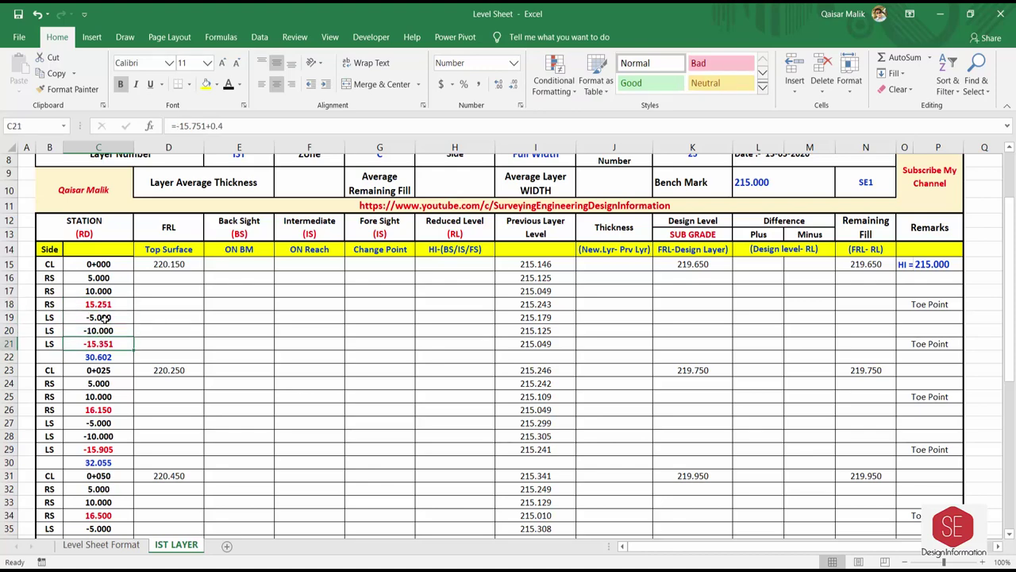
left_click(102, 544)
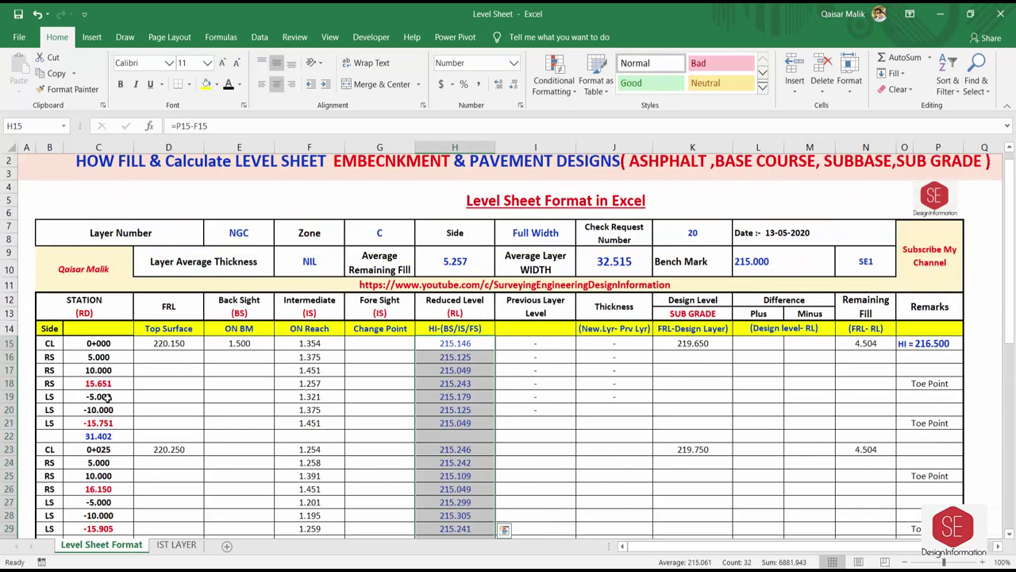
Step: On the IST LAYER sheet, reduce the right toe offset at station 0+025 in C26 with =16.15-0.4
left_click(176, 545)
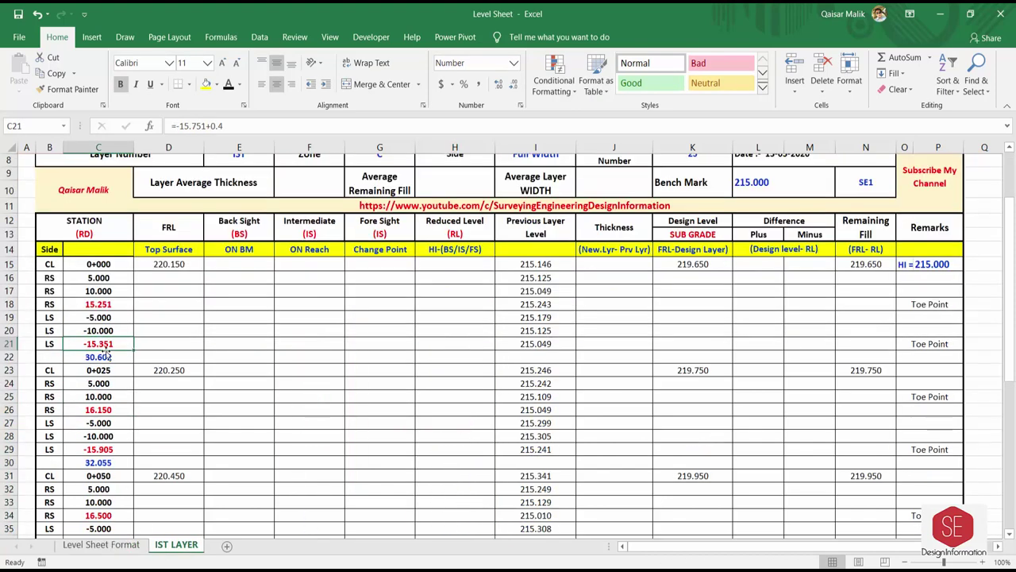
left_click(93, 309)
left_click(94, 343)
left_click(98, 410)
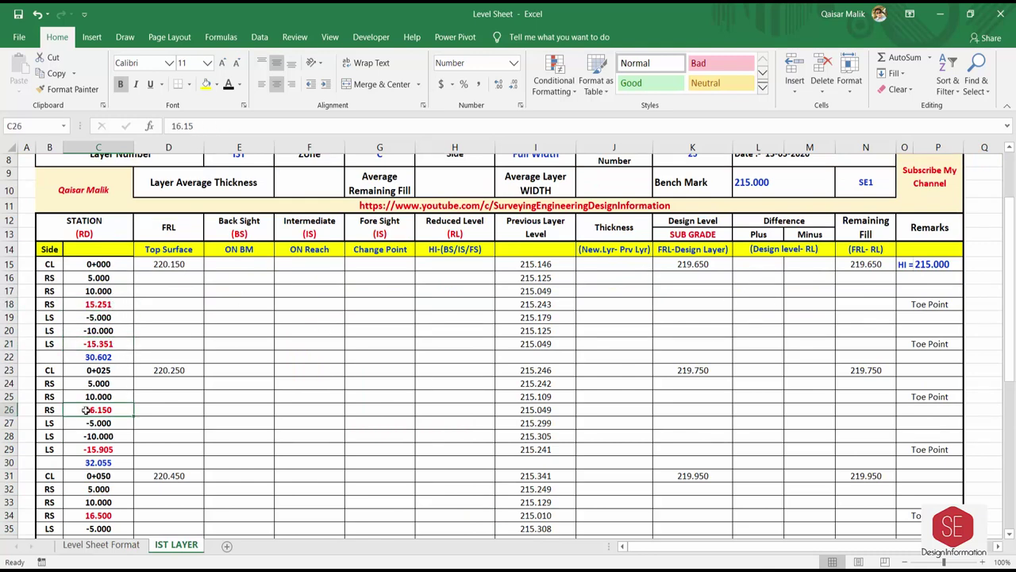
type("=16.15-0.4")
key("Return")
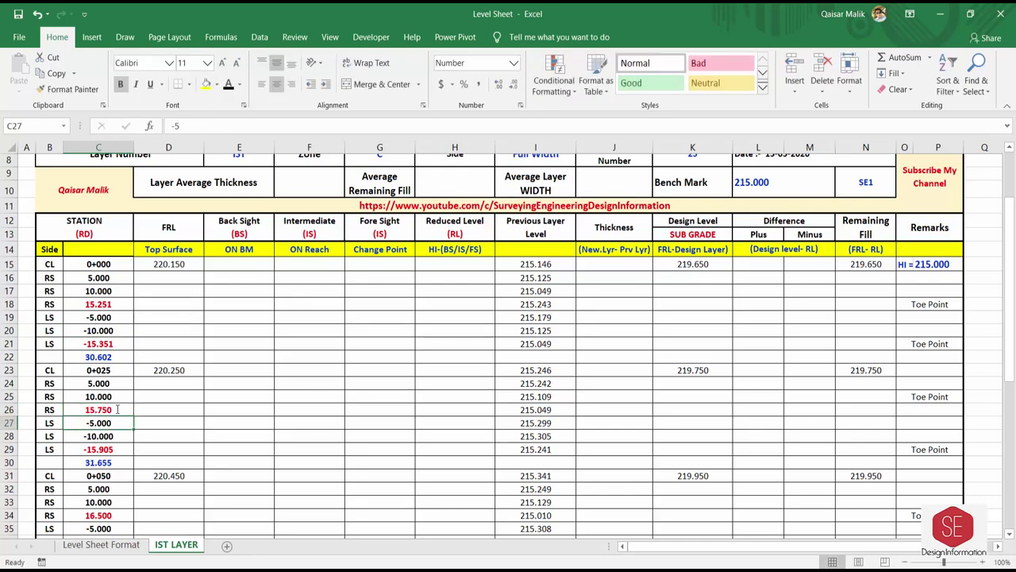
Step: Add 0.4 to the left toe offset at station 0+025 in C29
double_click(103, 450)
type("+0.4")
key("Return")
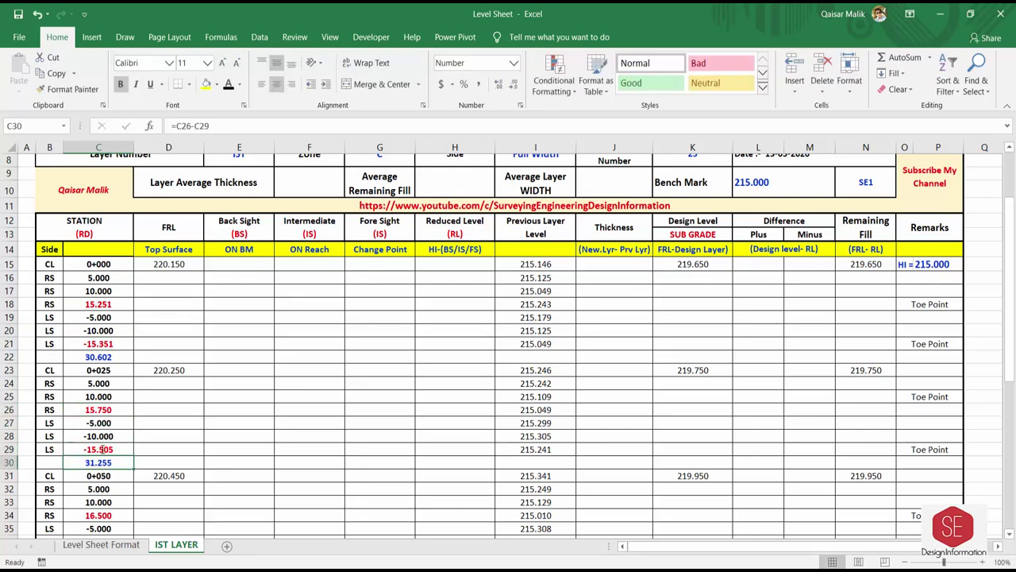
scroll(103, 472, "down", 1)
key("F2")
key("Return")
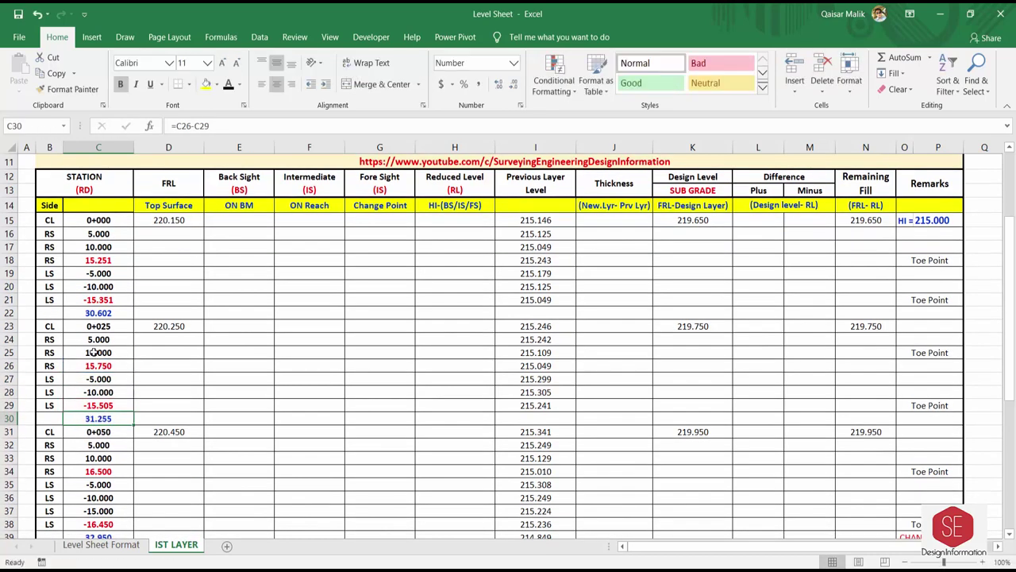
Step: Narrow station 0+050 by subtracting 0.4 from the right toe offset in C34 and adding 0.4 to the left one in C38
scroll(104, 397, "down", 1)
double_click(98, 427)
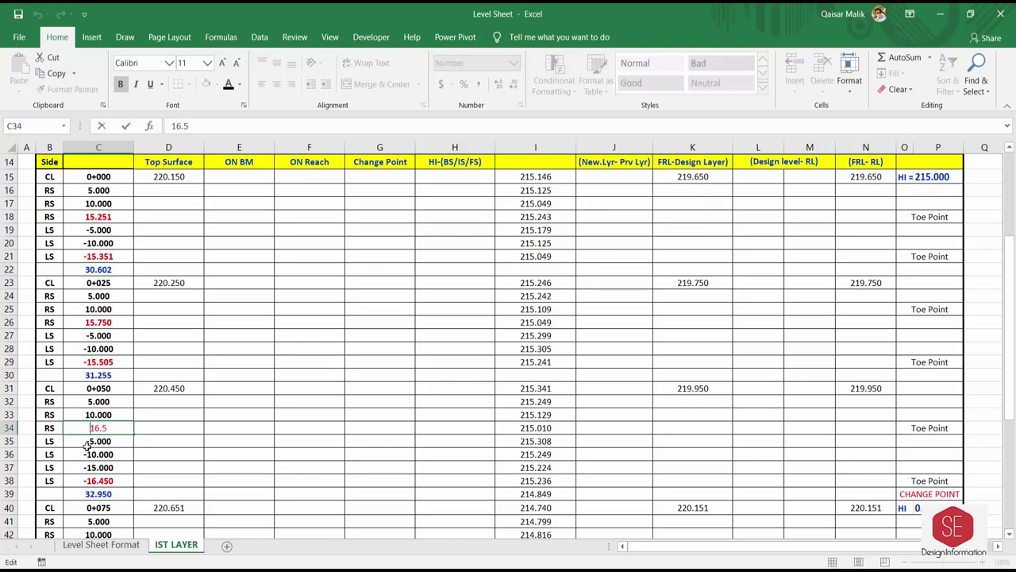
key("Home")
type("=")
type("0.4")
key("Return")
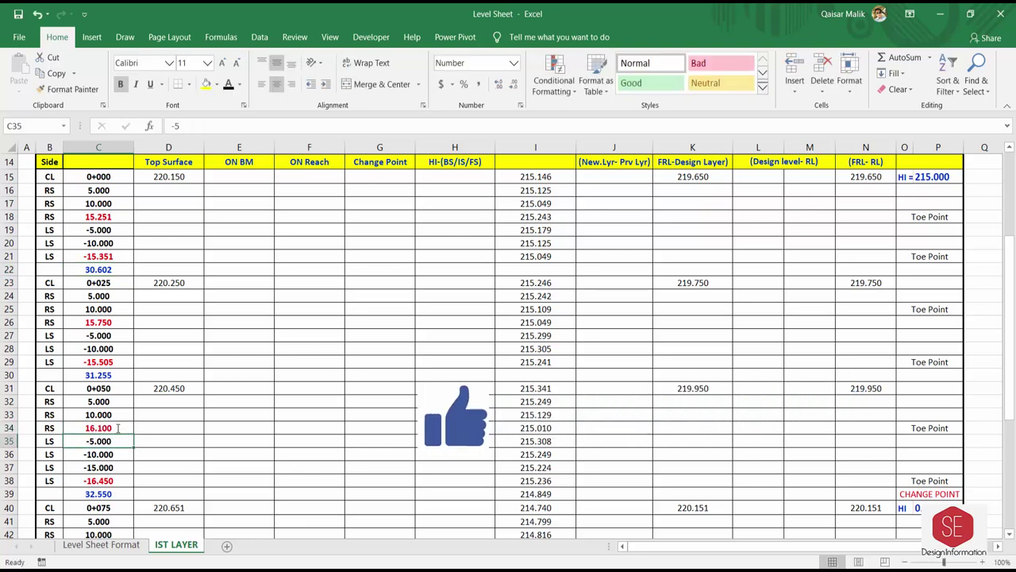
double_click(97, 477)
type("+")
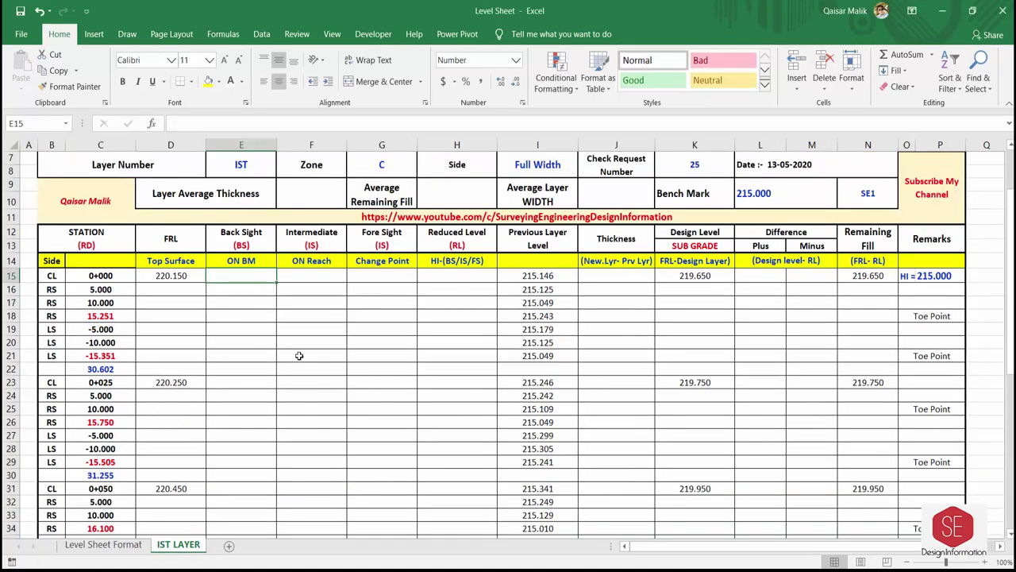
Step: Enter back sight 1.25 in E15 and intermediate sights 0.904, 0.905 and 0.971 in F15:F17 for station 0+000
type("1.25")
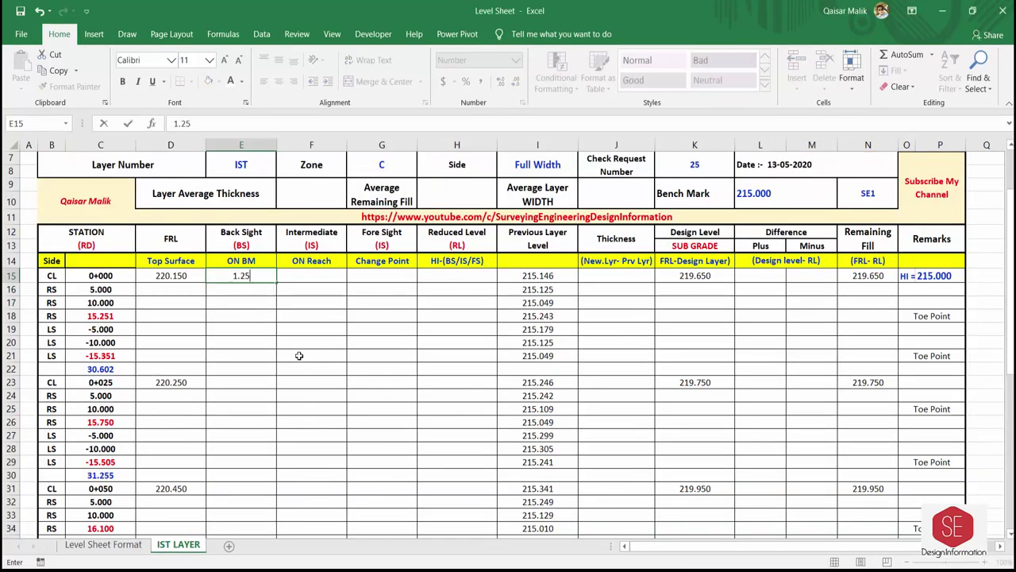
key("Return")
left_click(319, 274)
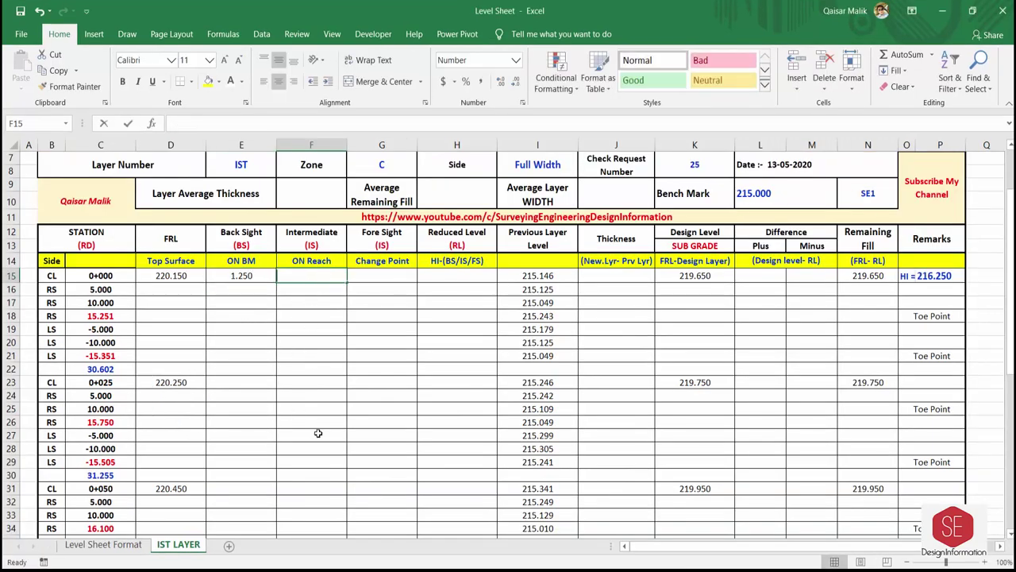
type(".904")
key("Return")
type(".905")
key("Return")
type(".971")
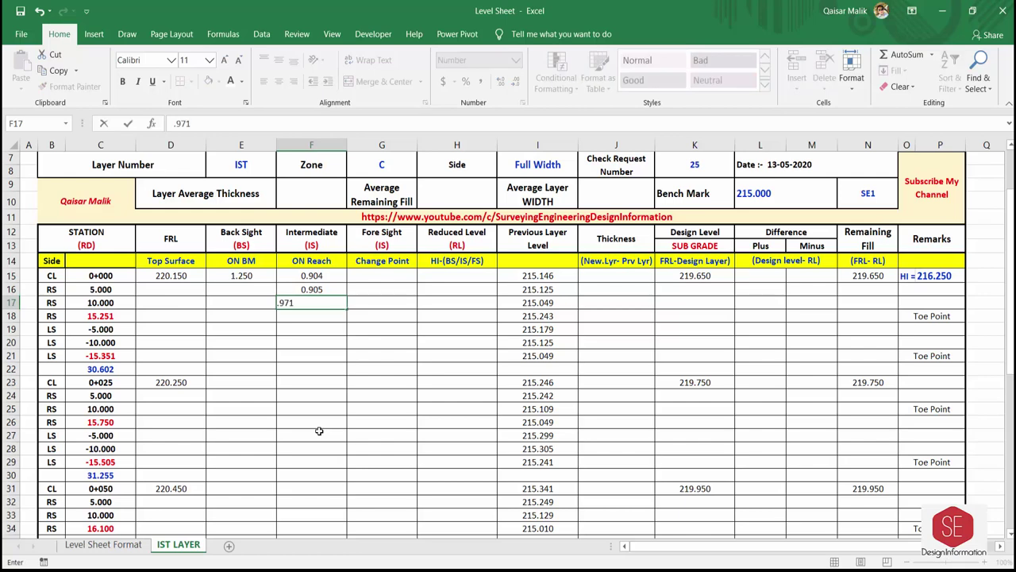
key("Return")
Step: Enter the remaining intermediate sights for station 0+000 in F18:F21: 0.827, 0.901, 0.961 and 1.001
type(".827")
key("Return")
type(".901")
key("Return")
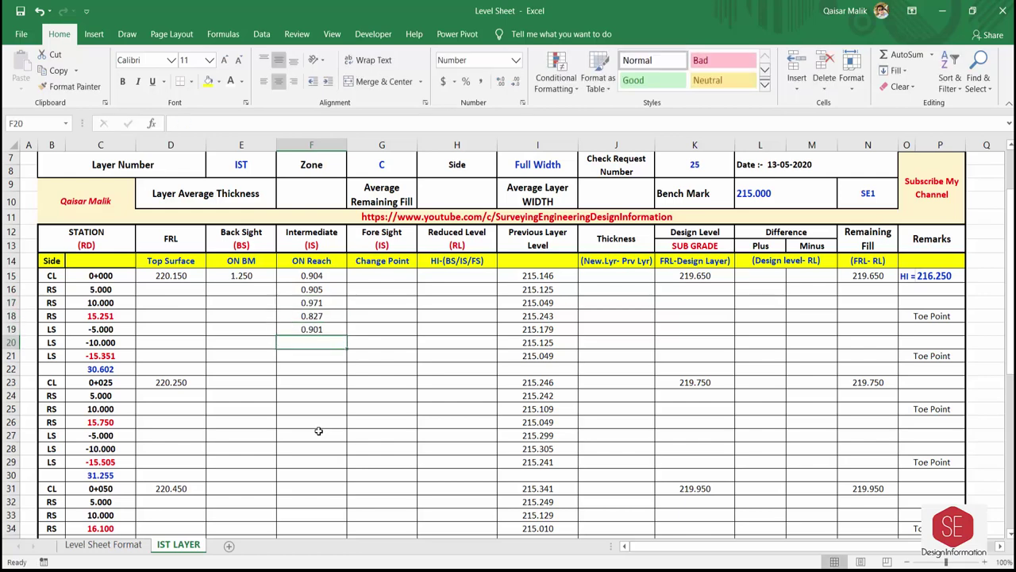
type(".961")
key("Return")
type("1.001")
key("Return")
key("Return")
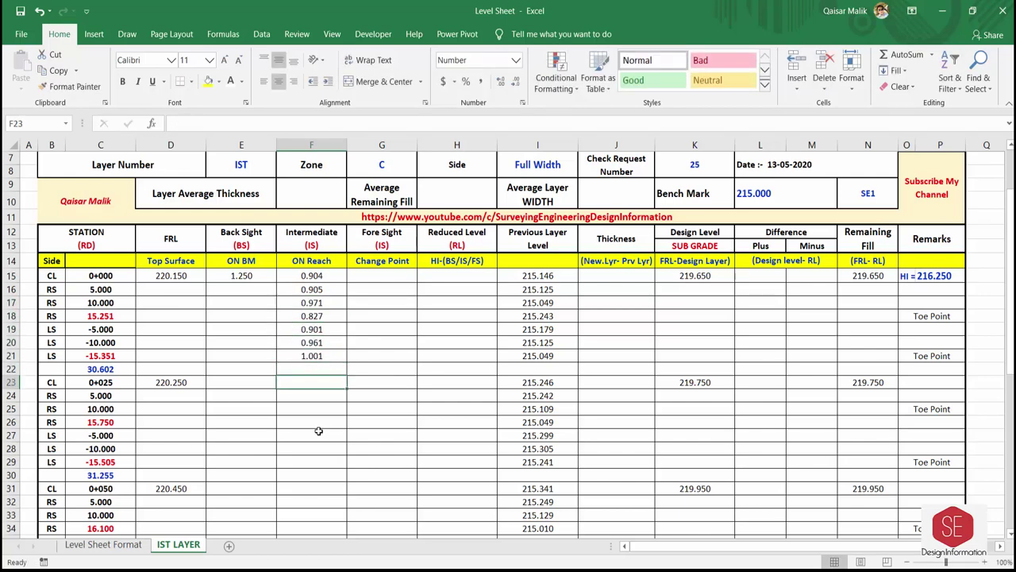
Step: Enter the centreline and right-side intermediate sights for station 0+025 in F23:F26: 0.794, 0.848, 0.951 and 0.981
type(".794")
key("Return")
type(".848")
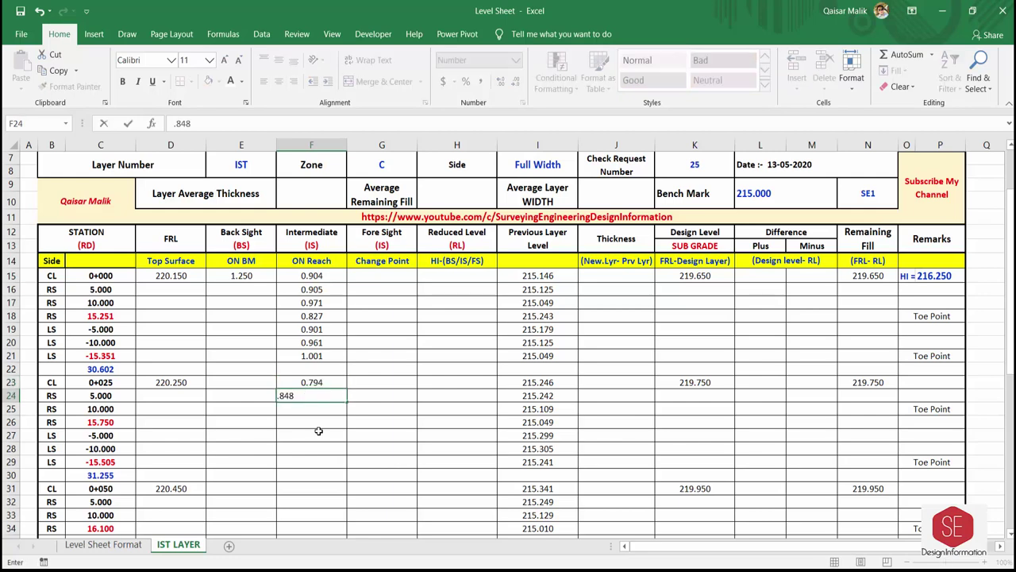
key("Return")
type(".951")
key("Return")
type(".981")
key("Return")
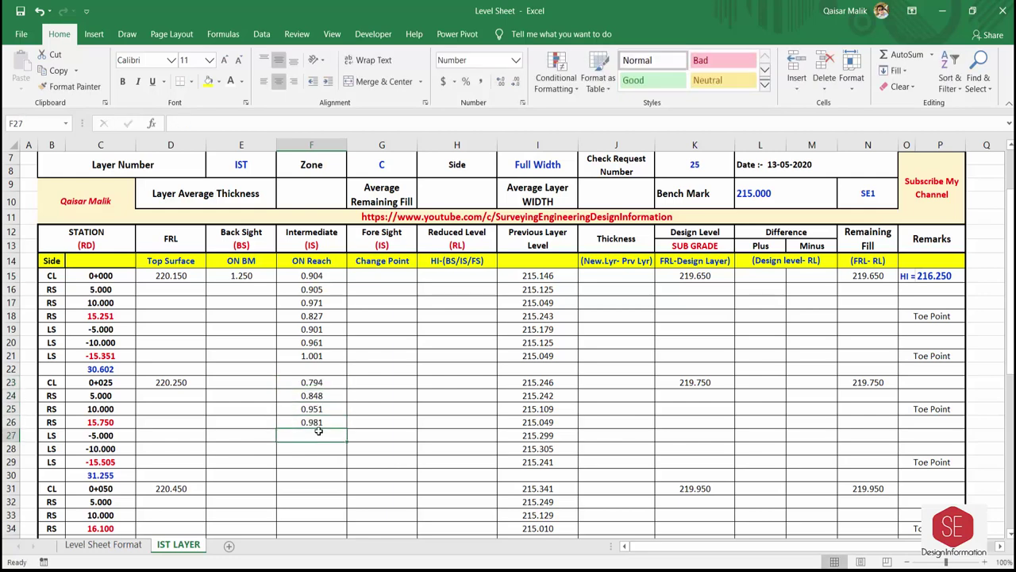
Step: Enter the left-side intermediate sights for station 0+025 in F27:F29: 0.721, 0.785 and 0.809
type(".721")
key("Return")
type(".785")
key("Return")
type(".80")
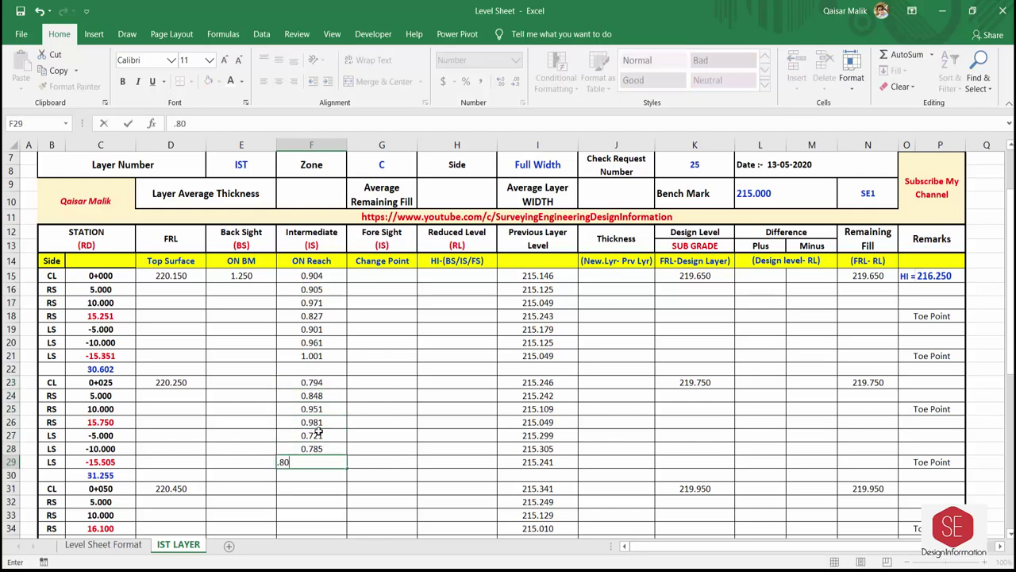
type("9")
key("Return")
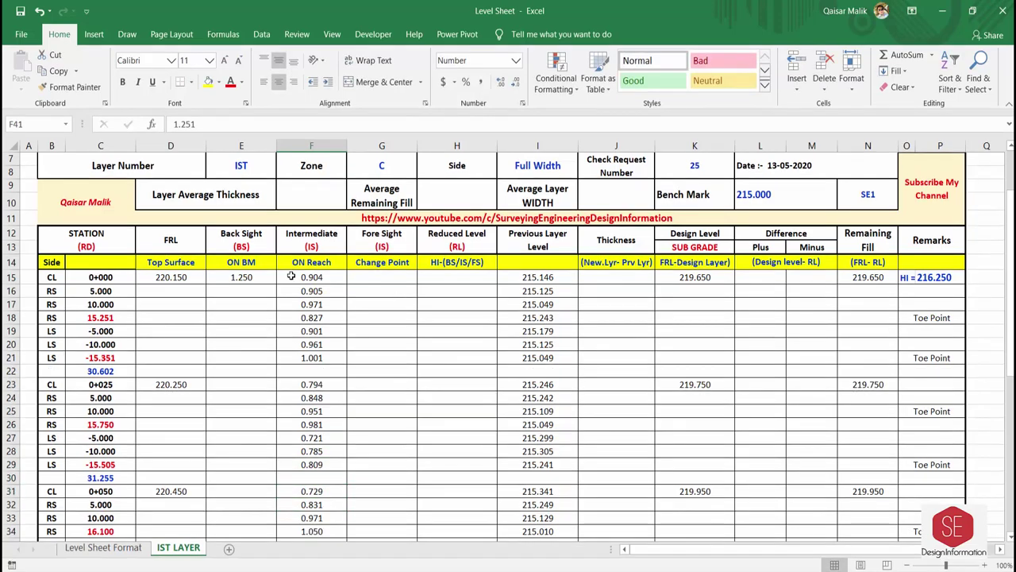
Step: Calculate the height of instrument in P15 as bench mark plus back sight with =L9+E15
left_click(239, 278)
left_click(302, 279)
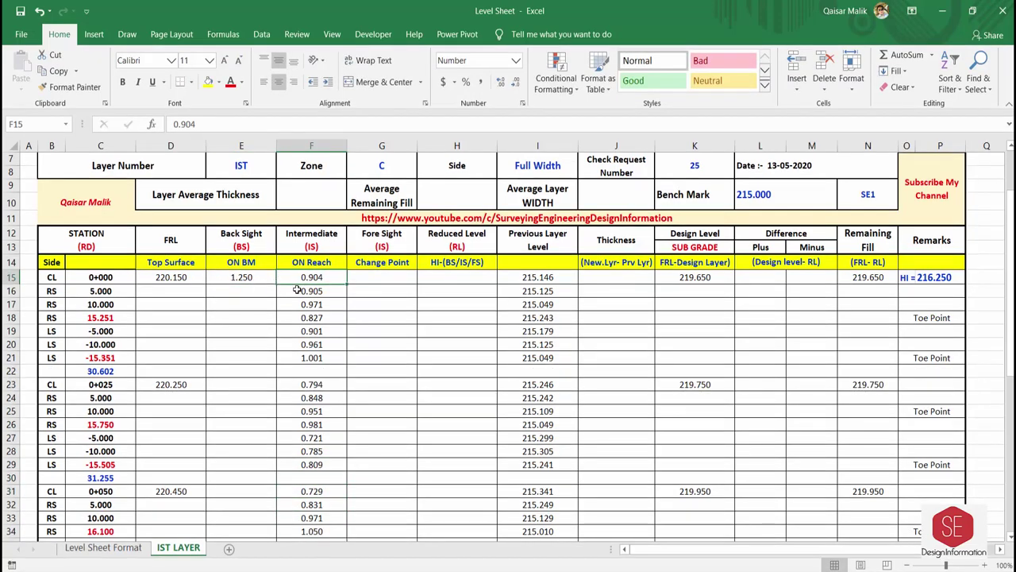
left_click(941, 277)
type("=")
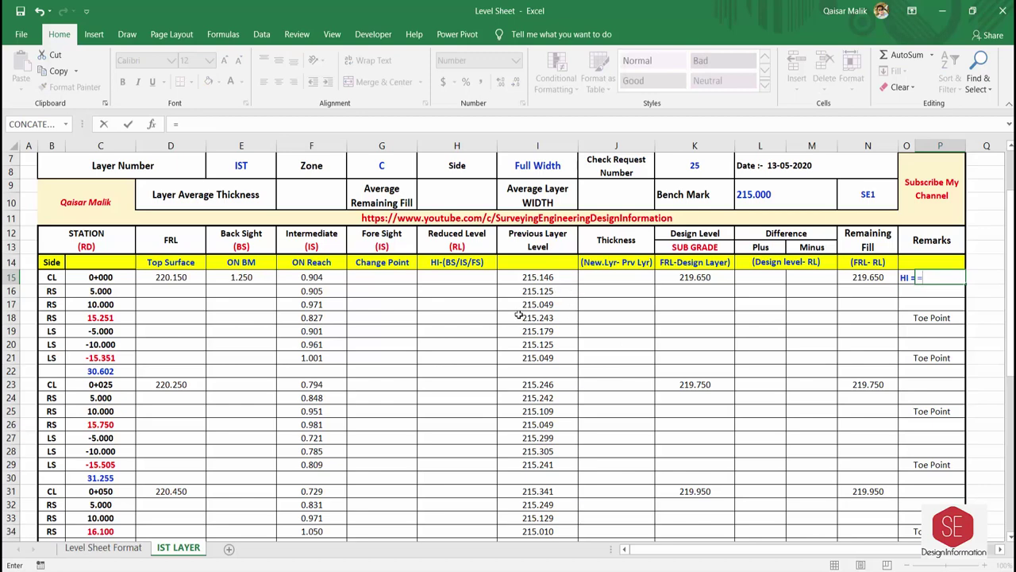
left_click(760, 195)
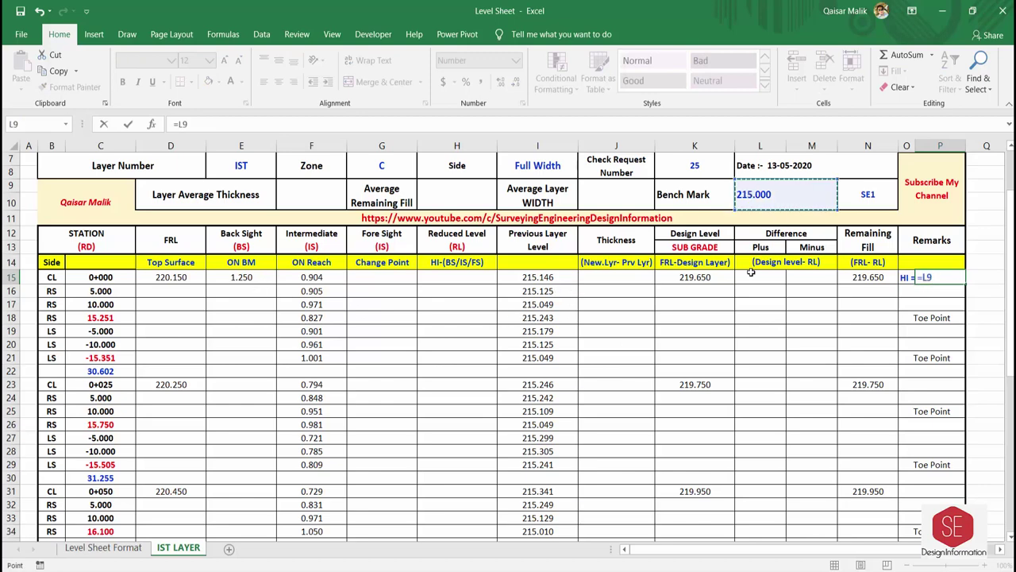
type("+")
left_click(228, 278)
key("Return")
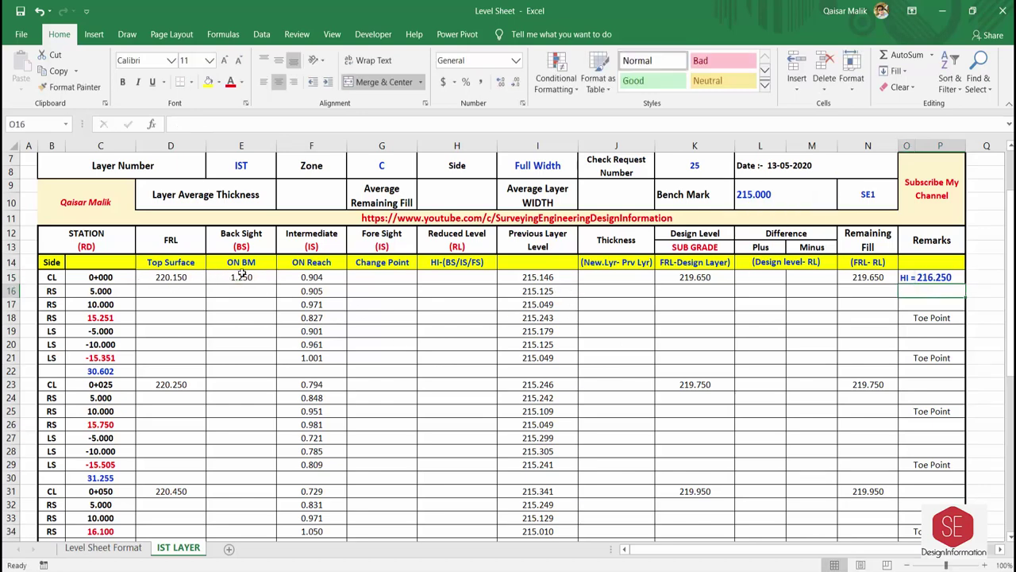
left_click(956, 276)
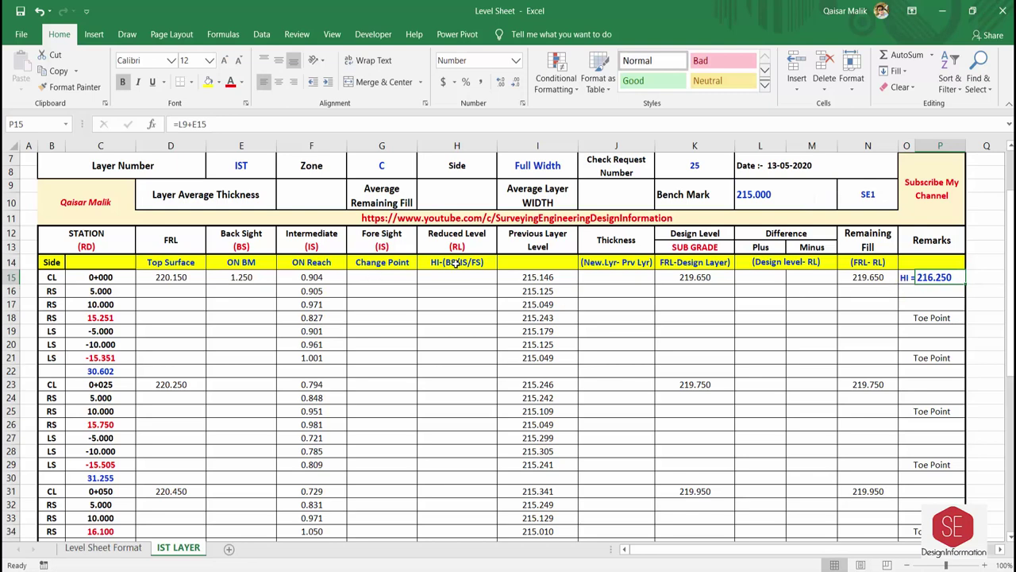
Step: Calculate the reduced level of the 0+000 centreline in H15 with =P15-F15
left_click(439, 279)
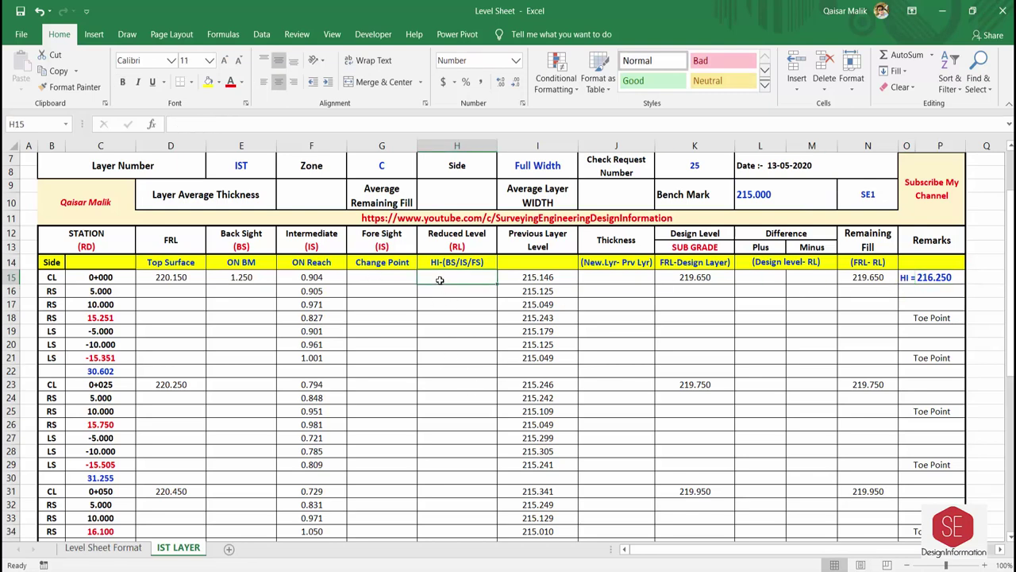
type("=")
left_click(927, 275)
type("-")
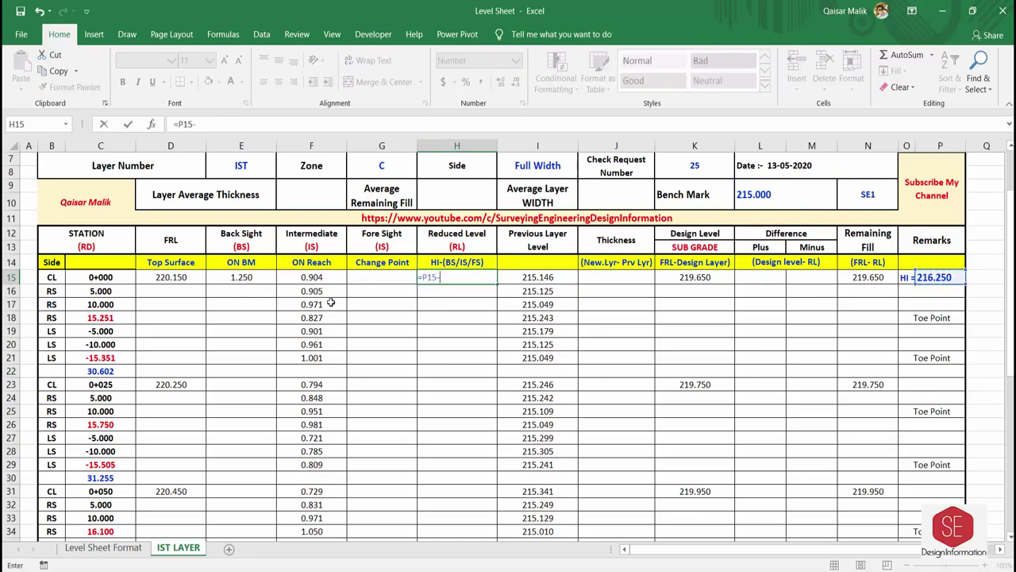
left_click(311, 277)
key("Return")
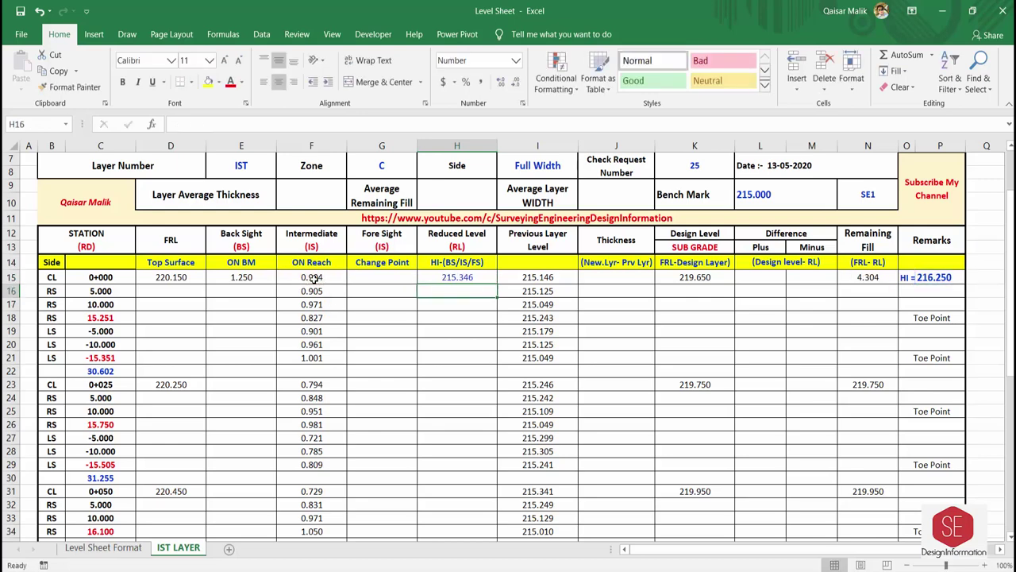
Step: Calculate the reduced level for the 5.000 right-side point in H16 with =P15-F16
type("=")
left_click(939, 278)
type("-")
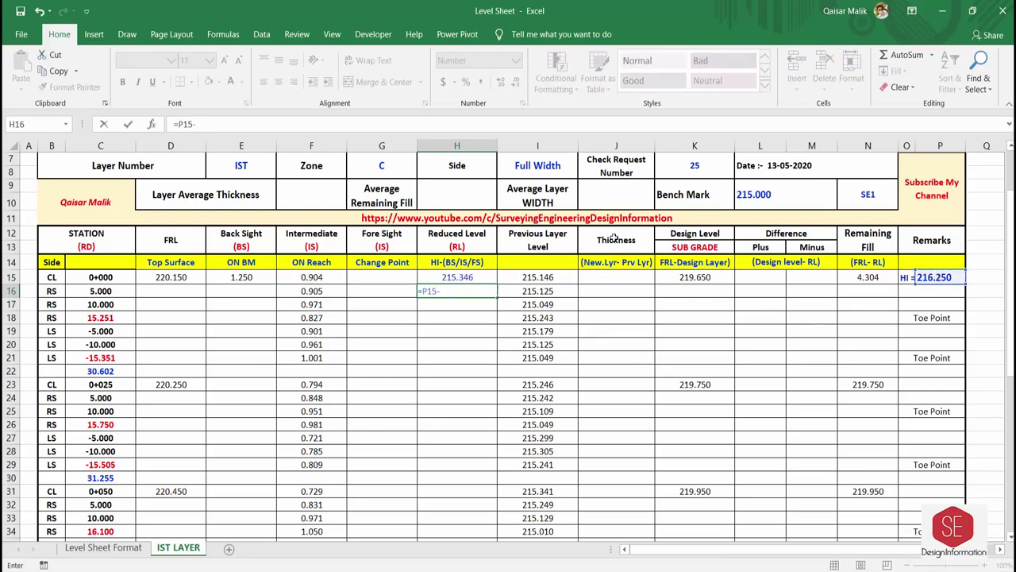
left_click(308, 294)
key("Return")
Step: Enter =$P$15-F17 in H17 with an absolute height-of-instrument reference and fill it down the Reduced Level column to row 49
type("=")
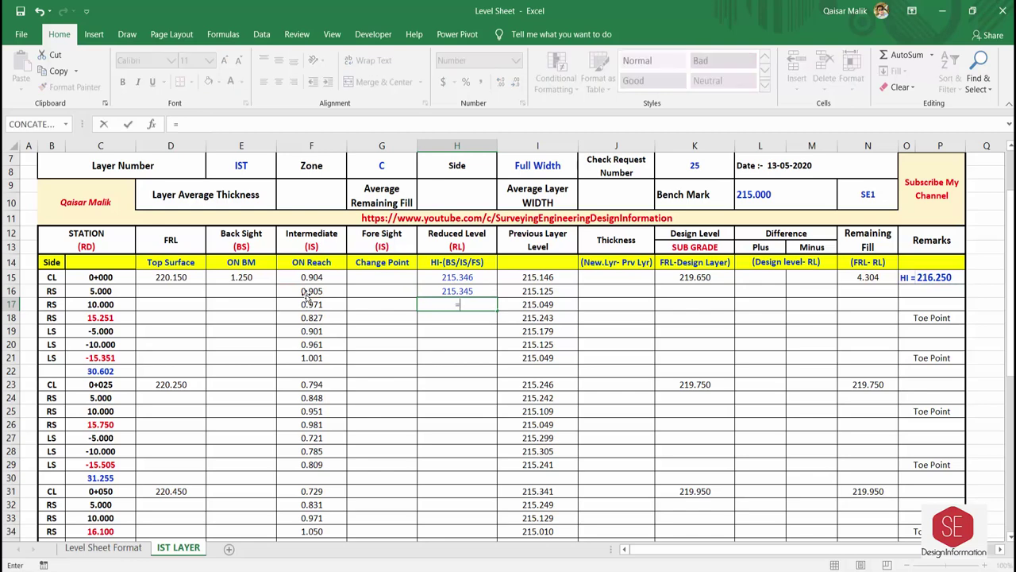
left_click(939, 277)
left_click(424, 305)
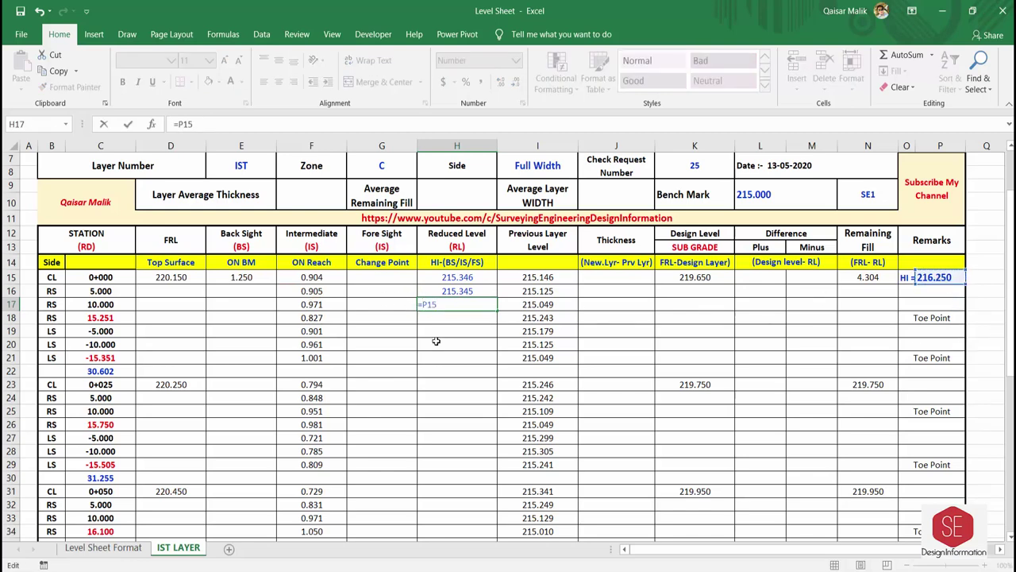
type("$")
type("$")
type("-")
left_click(311, 305)
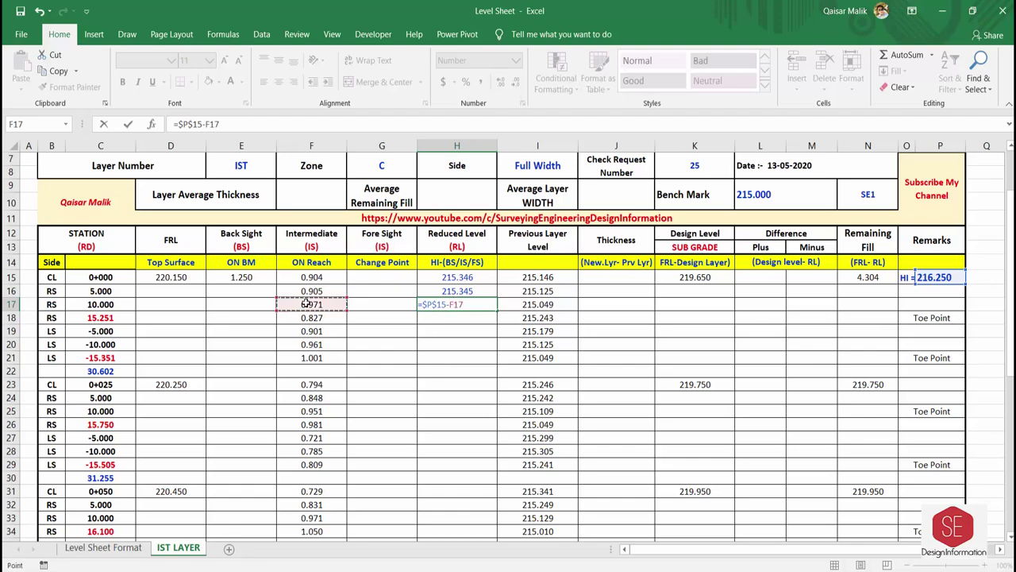
key("Return")
left_click(470, 304)
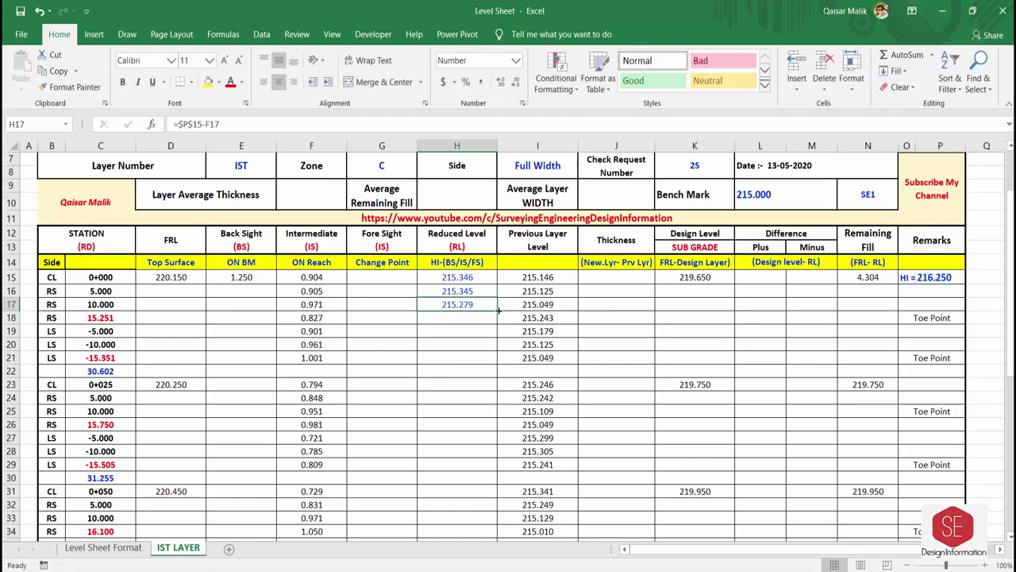
double_click(499, 310)
Step: Clear the unneeded reduced levels from the total-width rows in H39, H30 and H22
scroll(256, 469, "down", 5)
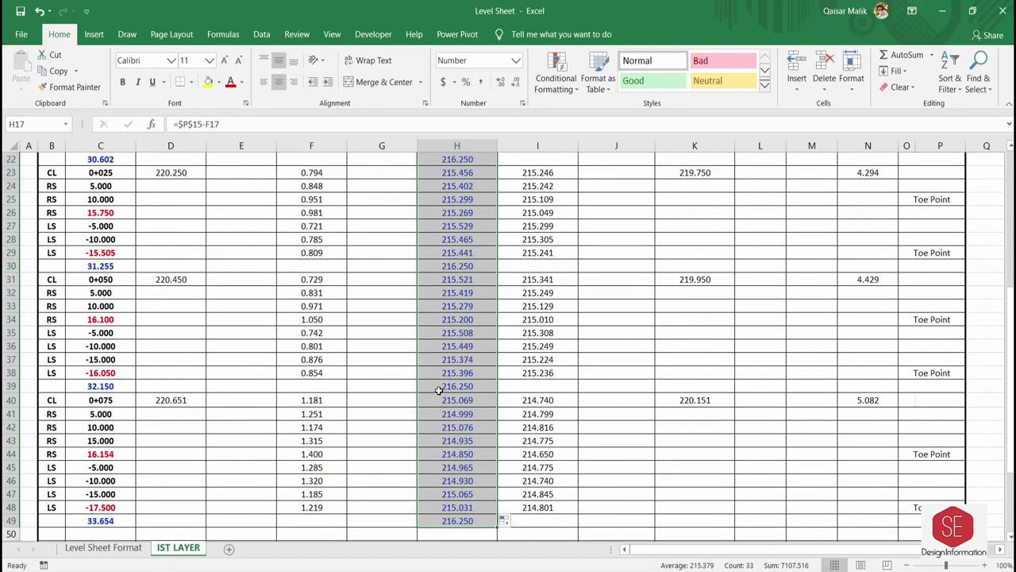
left_click(439, 390)
key("Delete")
scroll(439, 386, "up", 3)
left_click(442, 349)
key("Delete")
scroll(442, 350, "up", 2)
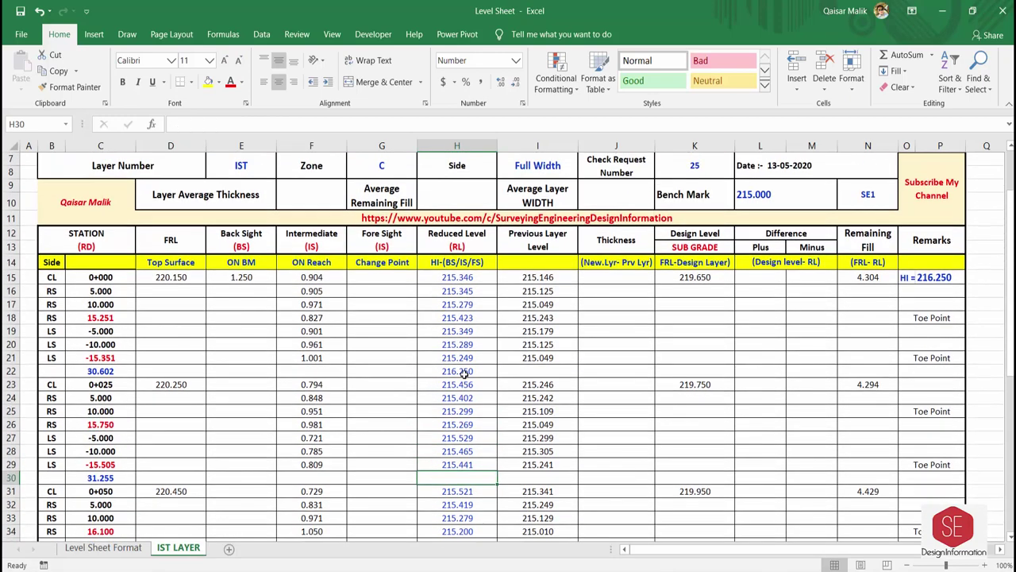
left_click(464, 370)
key("Delete")
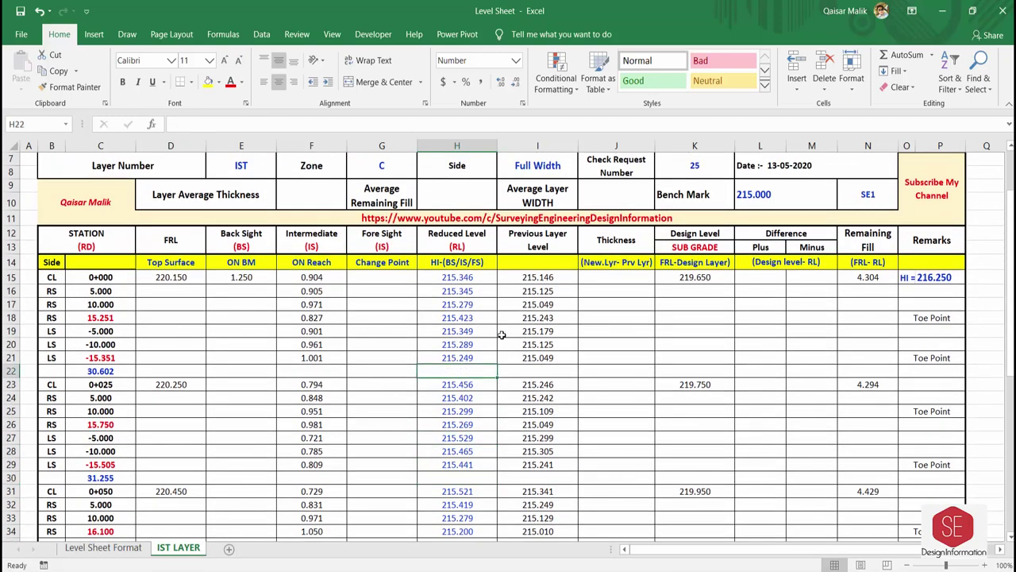
scroll(379, 283, "up", 2)
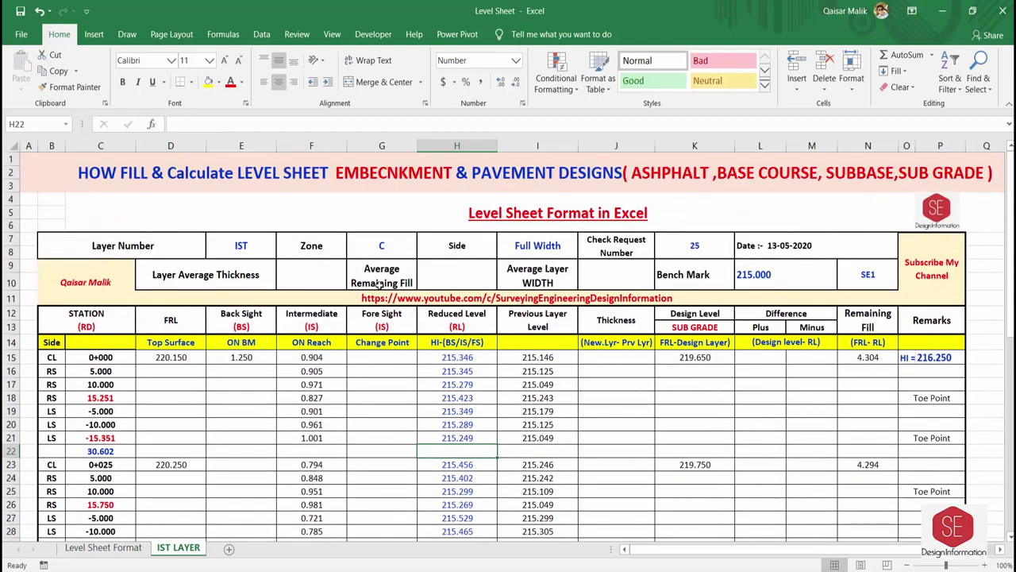
left_click(111, 547)
left_click(178, 547)
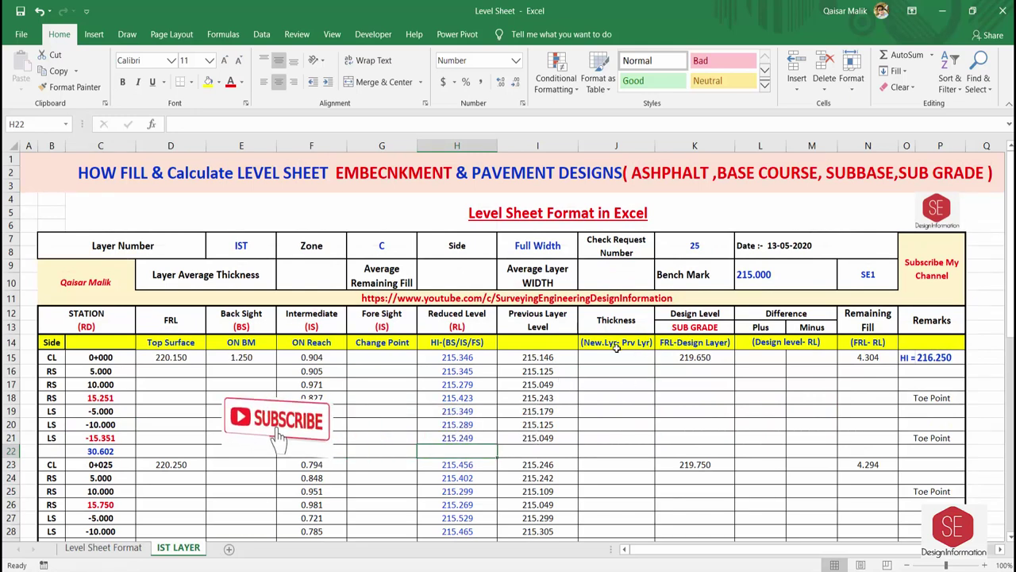
Step: Calculate the layer thickness at the 0+000 centreline in J15 with =H15-I15
left_click(614, 316)
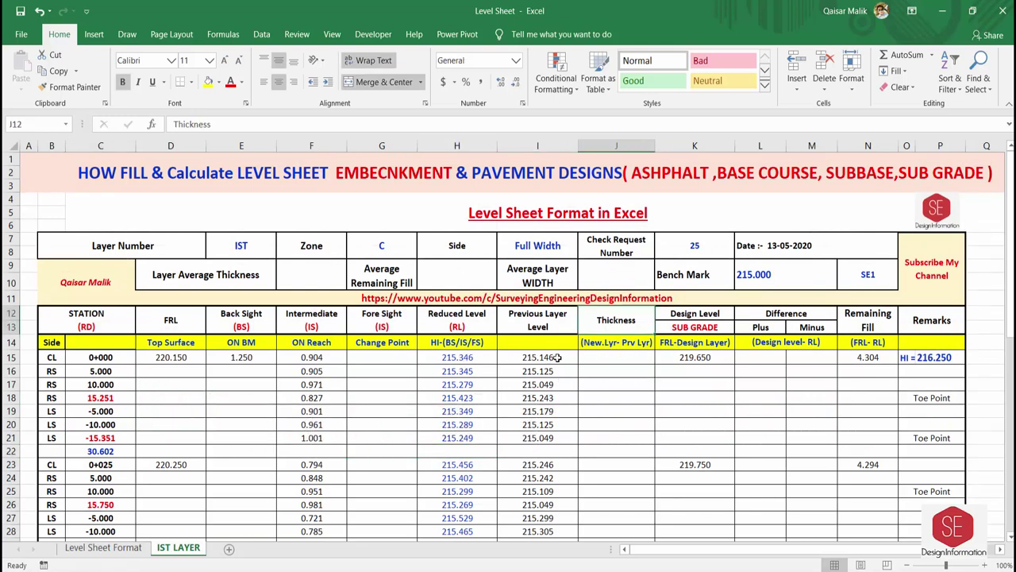
left_click(616, 359)
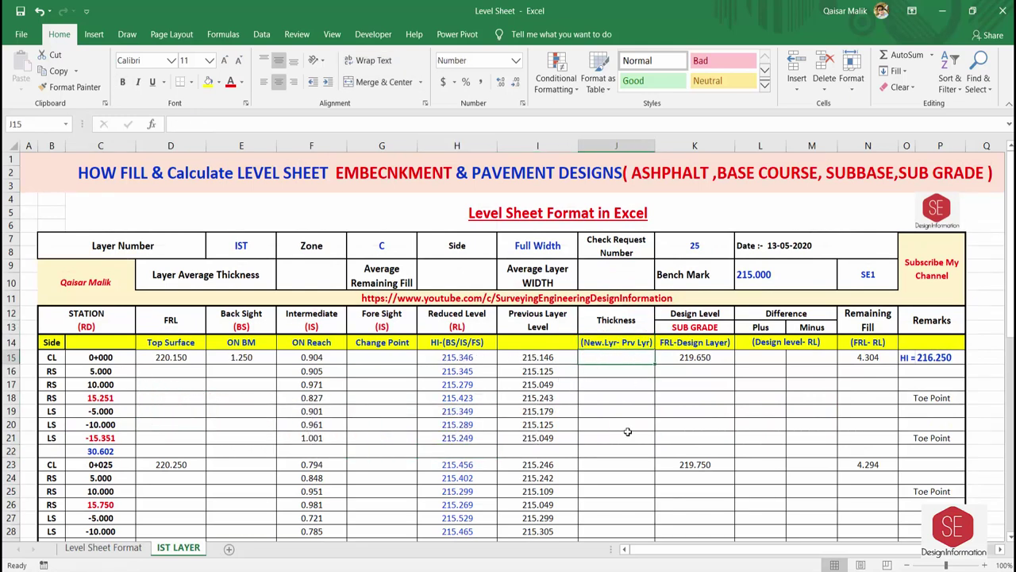
type("=")
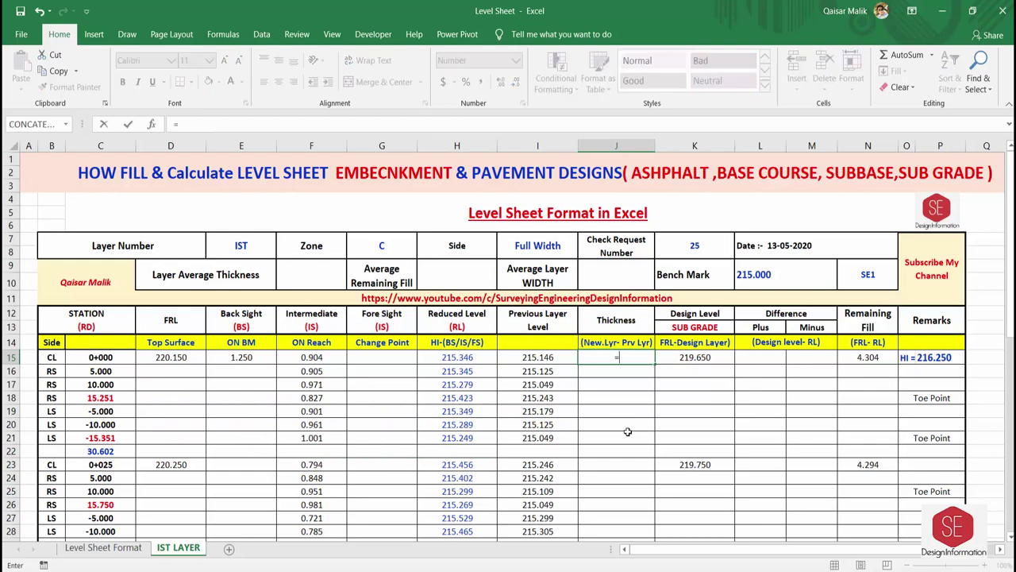
left_click(467, 359)
type("-")
left_click(525, 357)
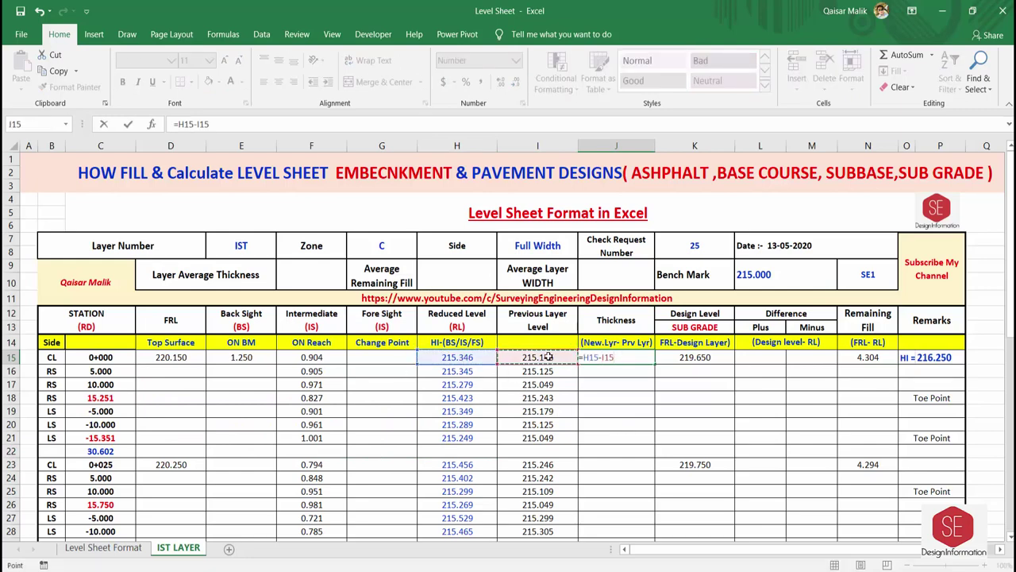
key("Return")
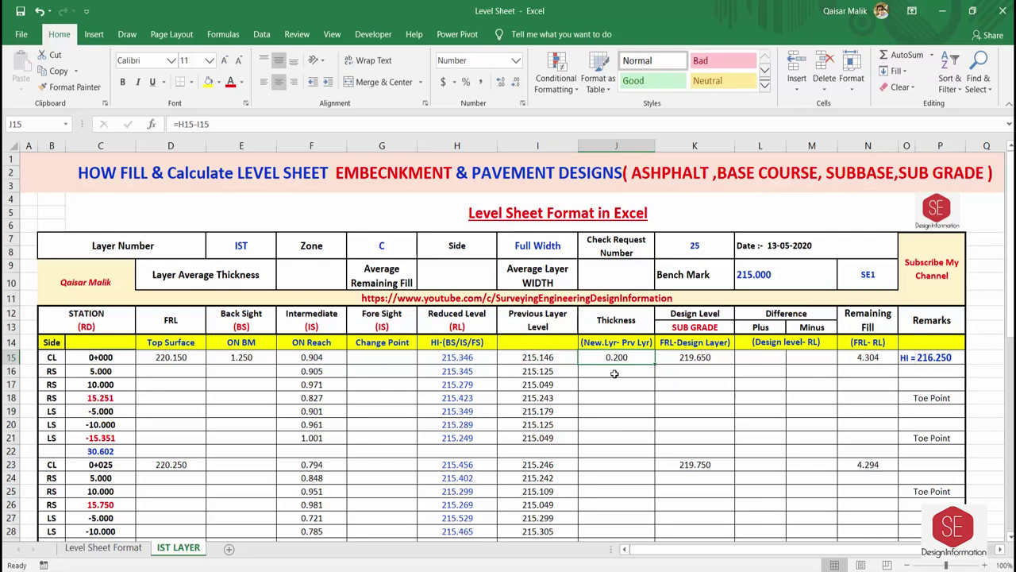
Step: Calculate the thickness for the 5.000 right-side point in J16 with =H16-I16
left_click(615, 372)
type("=")
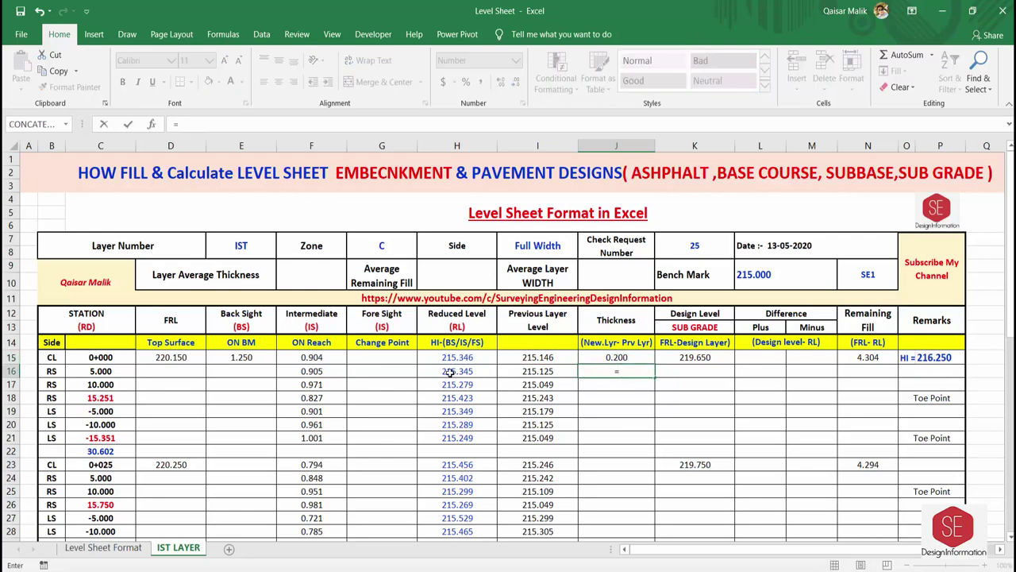
left_click(454, 372)
type("-")
left_click(537, 372)
key("Return")
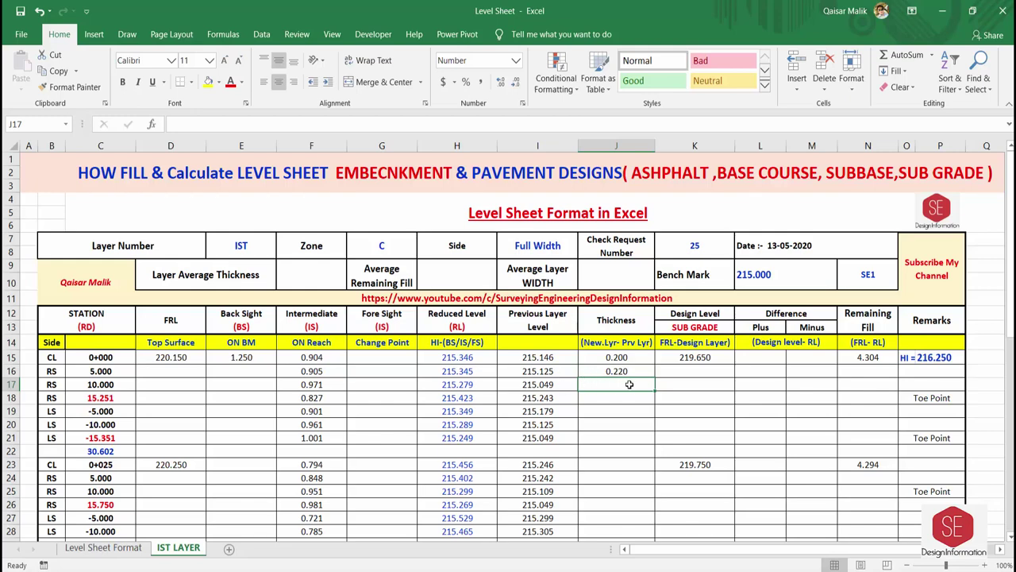
Step: Enter =H17-I17 in J17 and fill it down the Thickness column to row 49
type("=")
left_click(418, 387)
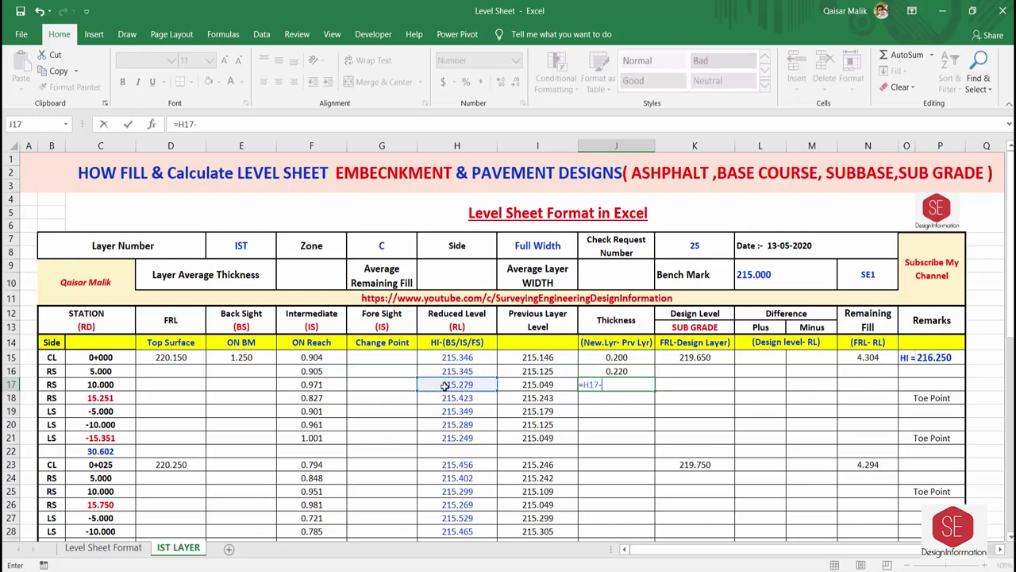
type("-")
left_click(525, 384)
key("Return")
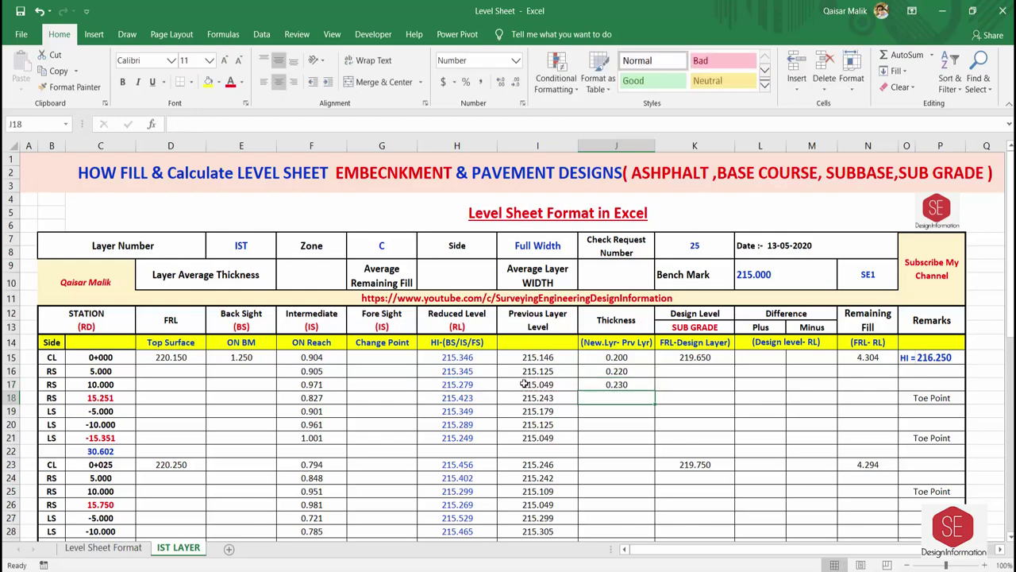
left_click(636, 384)
left_click_drag(654, 389, 643, 522)
Step: Clear the unneeded thickness results from the total-width rows in J39, J49, J30 and J22, and the reduced level in H49
left_click(620, 383)
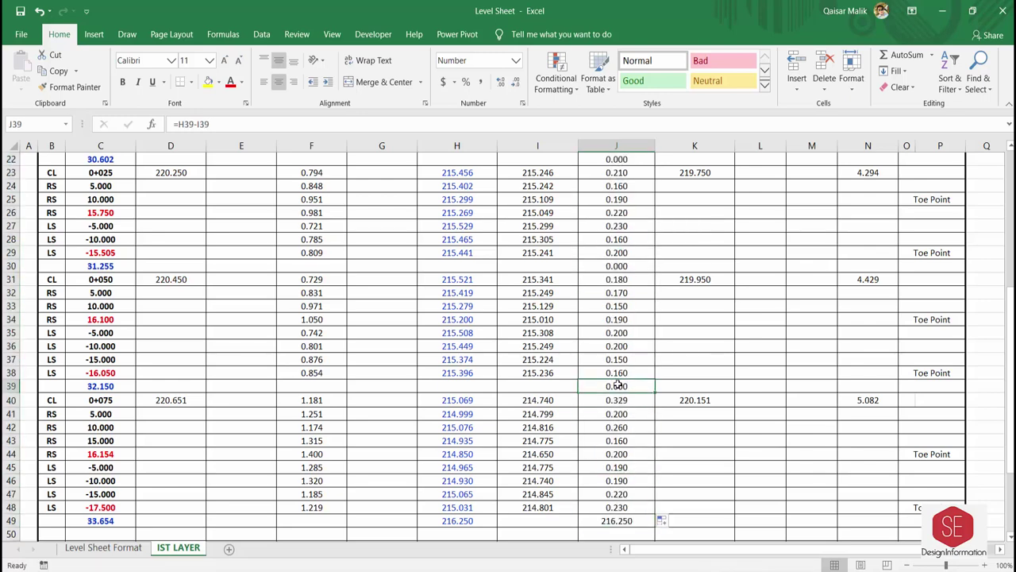
key("Delete")
left_click(612, 522)
key("Delete")
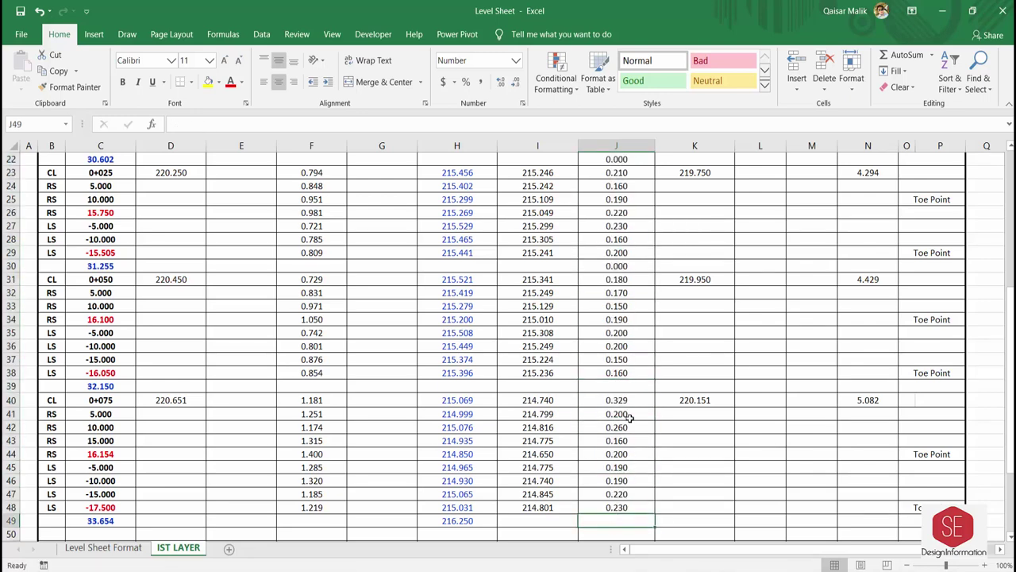
left_click(625, 268)
key("Delete")
scroll(625, 268, "up", 3)
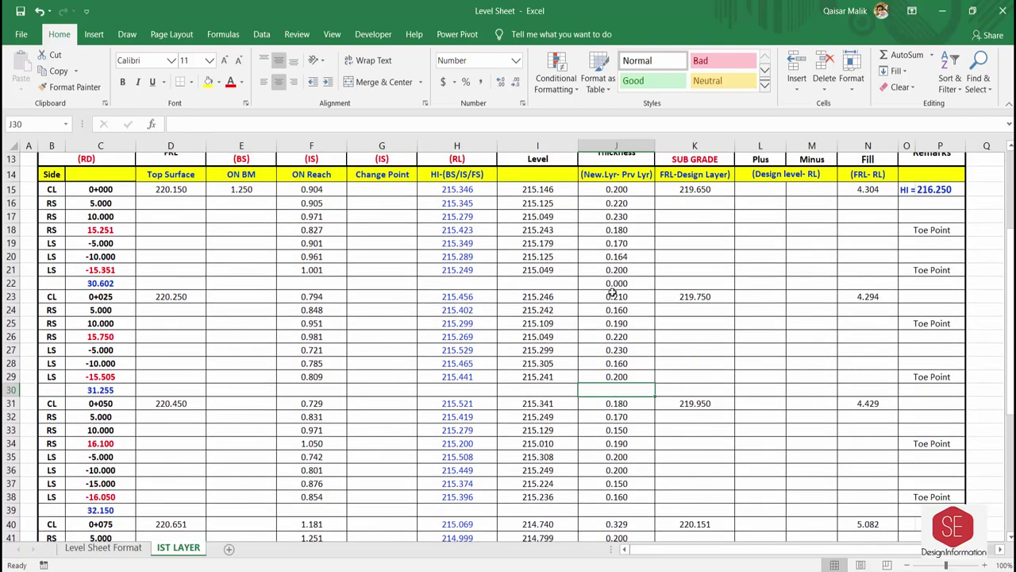
left_click(614, 285)
key("Delete")
scroll(609, 327, "up", 2)
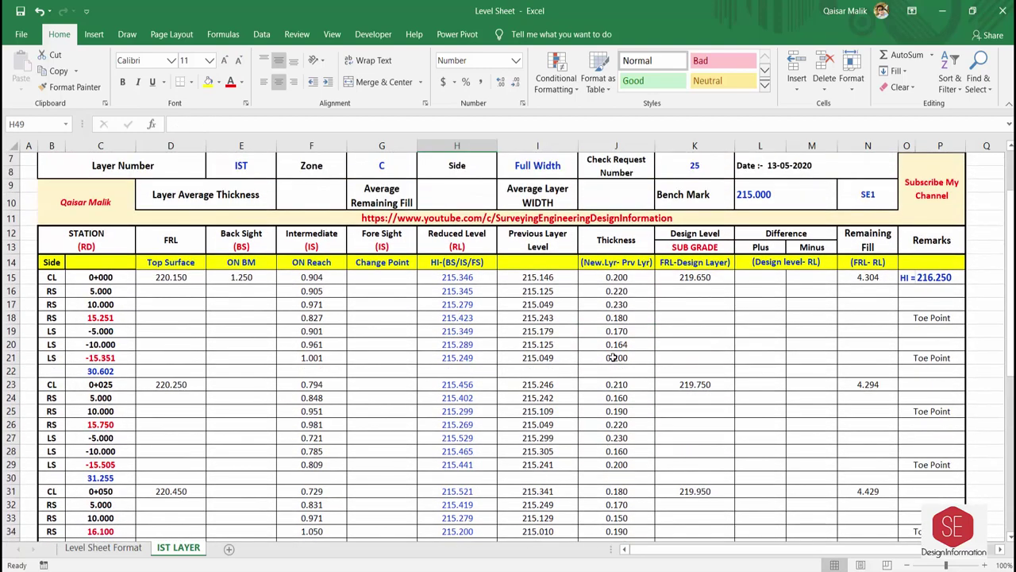
Step: Clear the existing Remaining Fill formulas from the centreline cells N15, N23 and N31
left_click(659, 279)
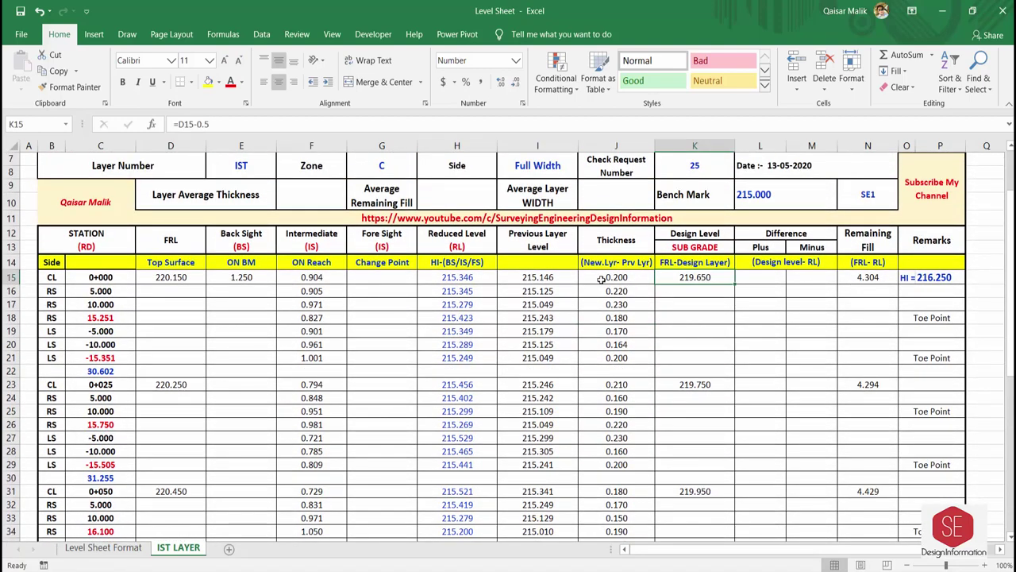
left_click(866, 278)
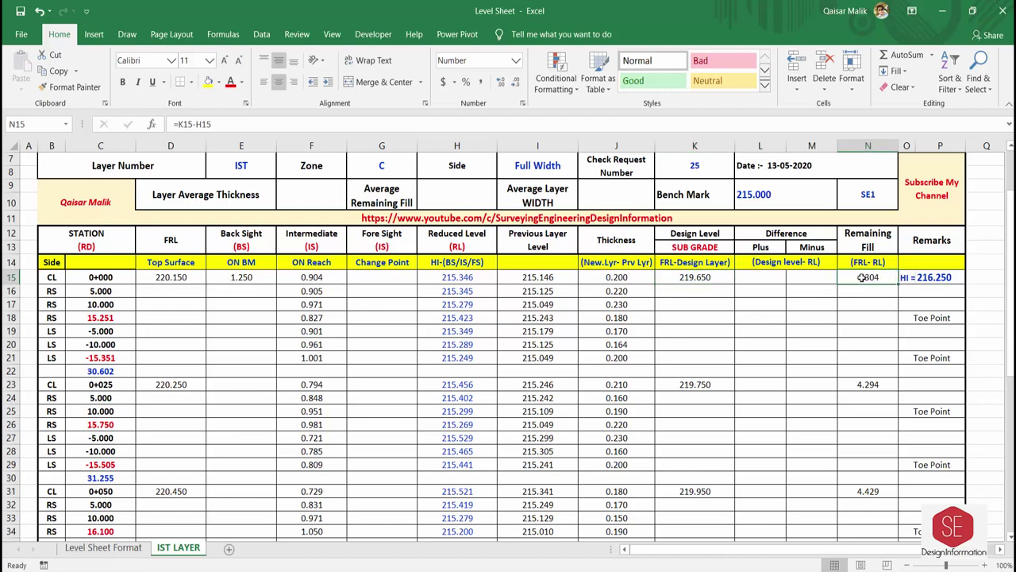
double_click(862, 277)
key("Escape")
key("Delete")
left_click(862, 386)
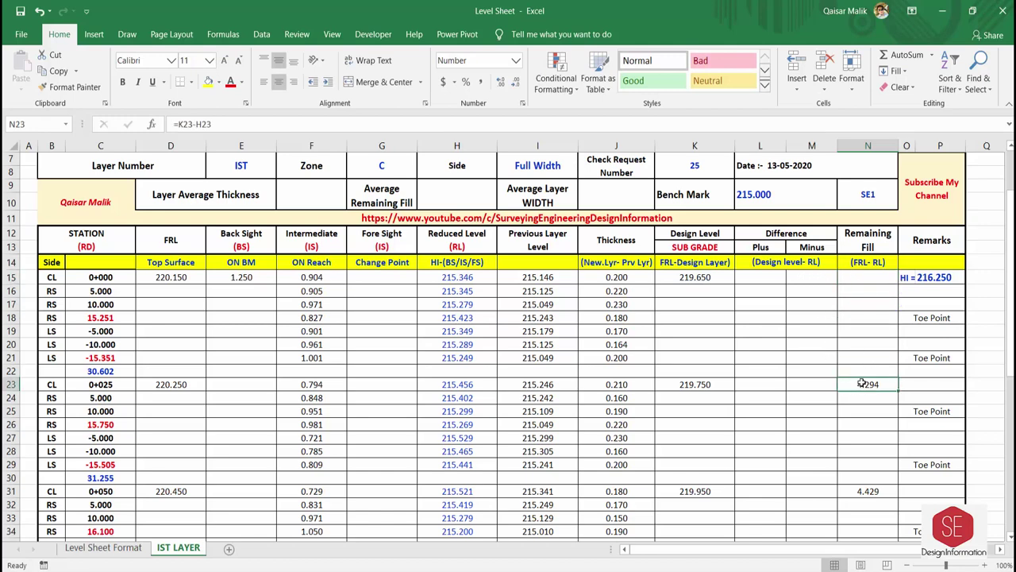
key("Delete")
left_click(873, 487)
key("Delete")
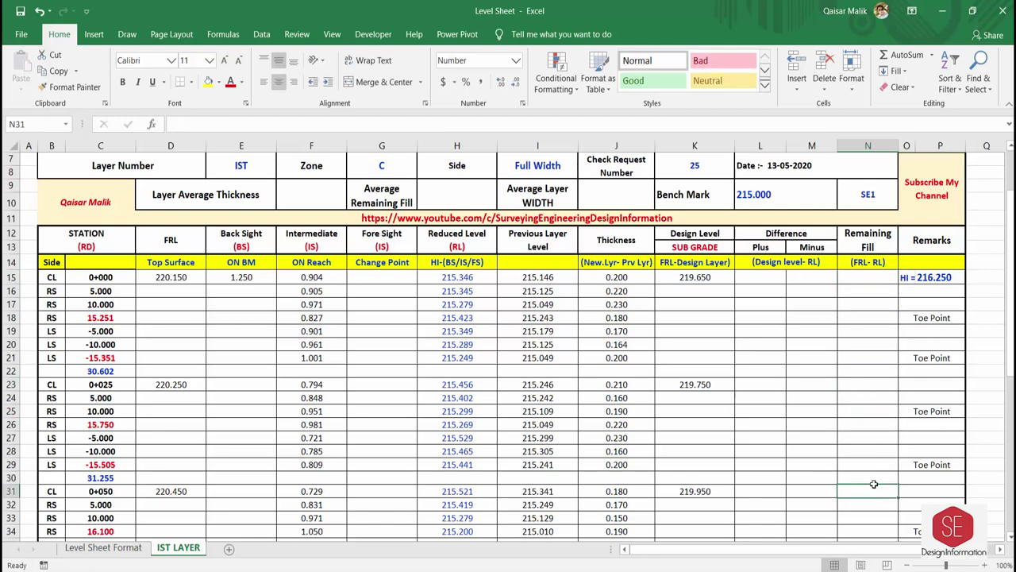
Step: Calculate the remaining fill at the 0+000 centreline in N15 with =K15-H15
left_click(846, 277)
type("=")
left_click(686, 277)
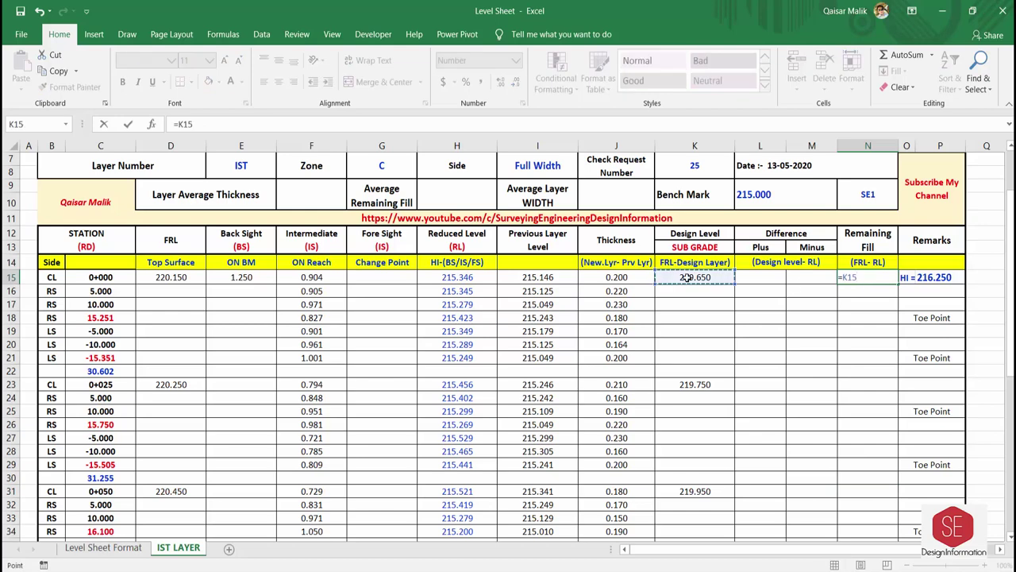
type("-")
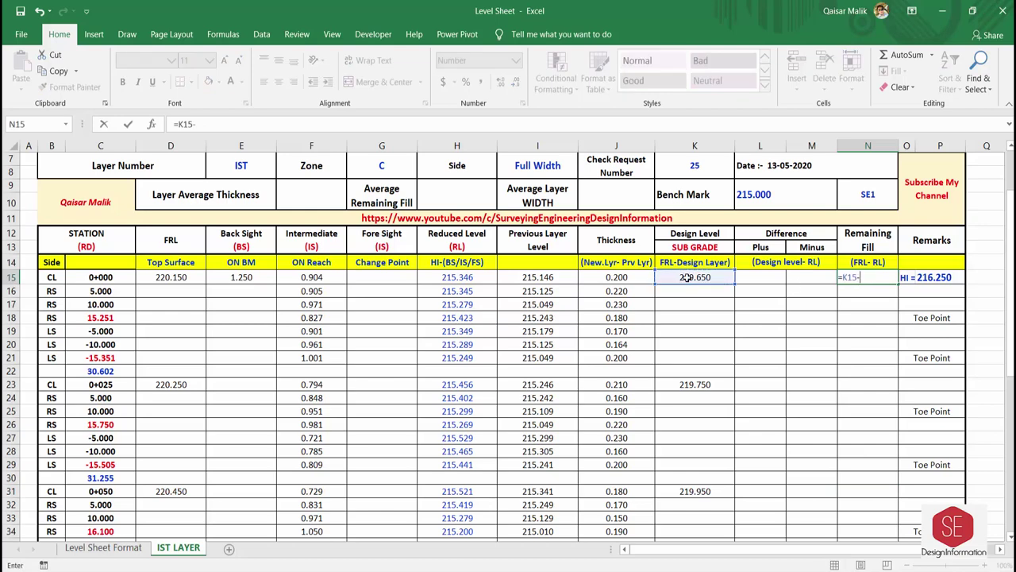
left_click(454, 279)
key("Return")
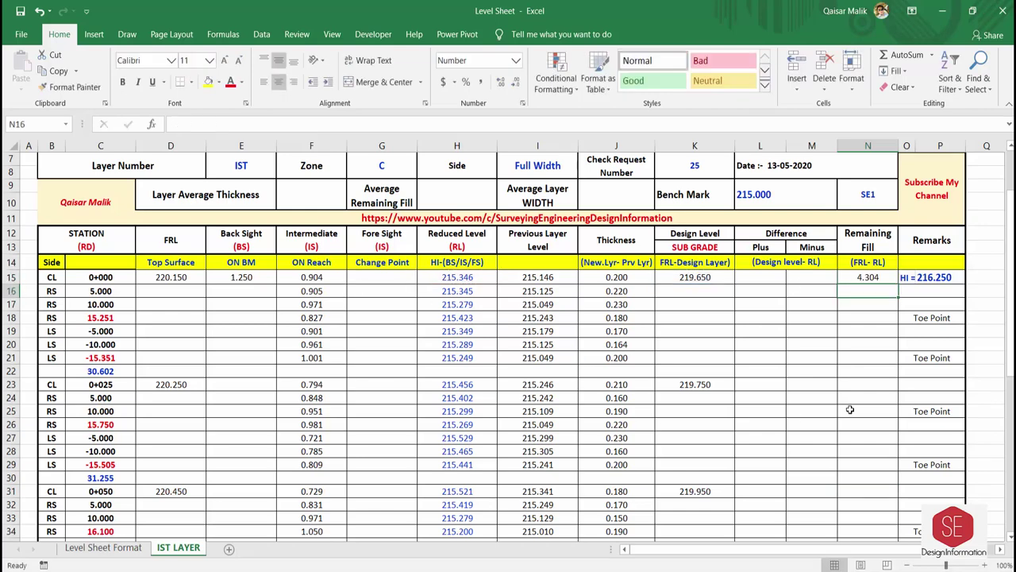
Step: Calculate the remaining fill at the 0+025 centreline in N23 with =K23-H23
left_click(872, 385)
type("=")
left_click(701, 386)
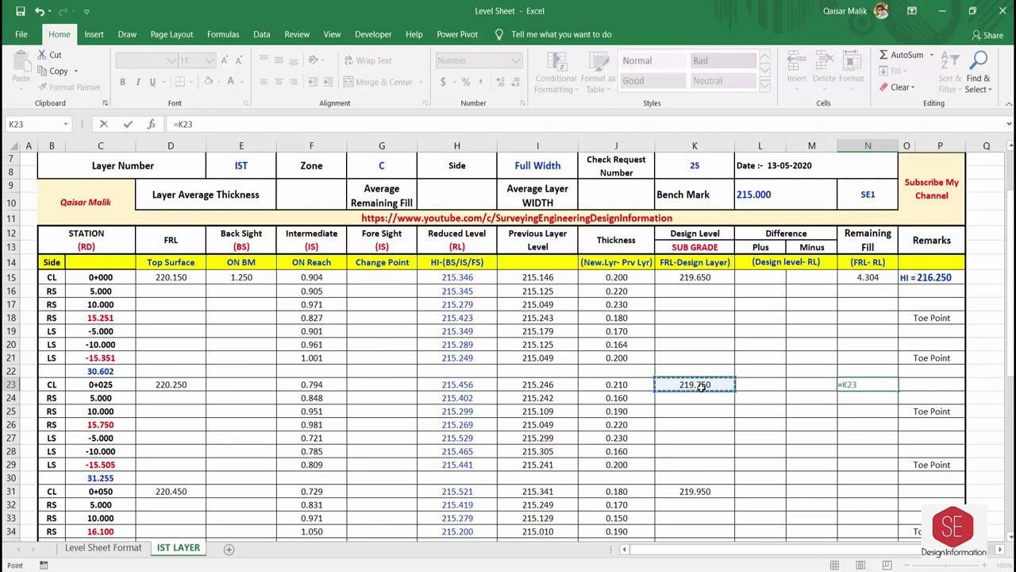
type("-")
left_click(442, 385)
key("Return")
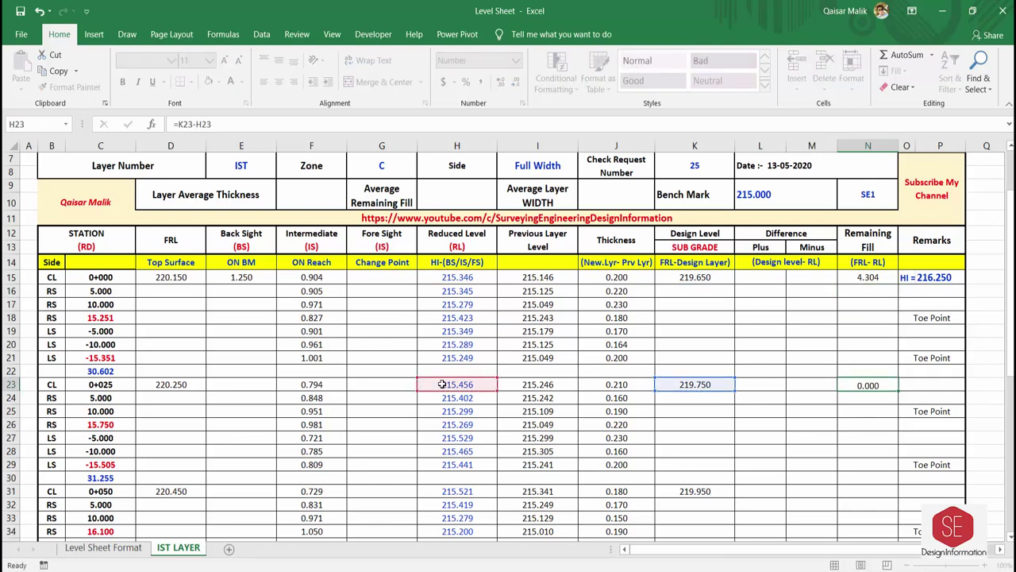
Step: Calculate the remaining fill at the 0+050 centreline in N31 with =K31-H31
left_click(855, 495)
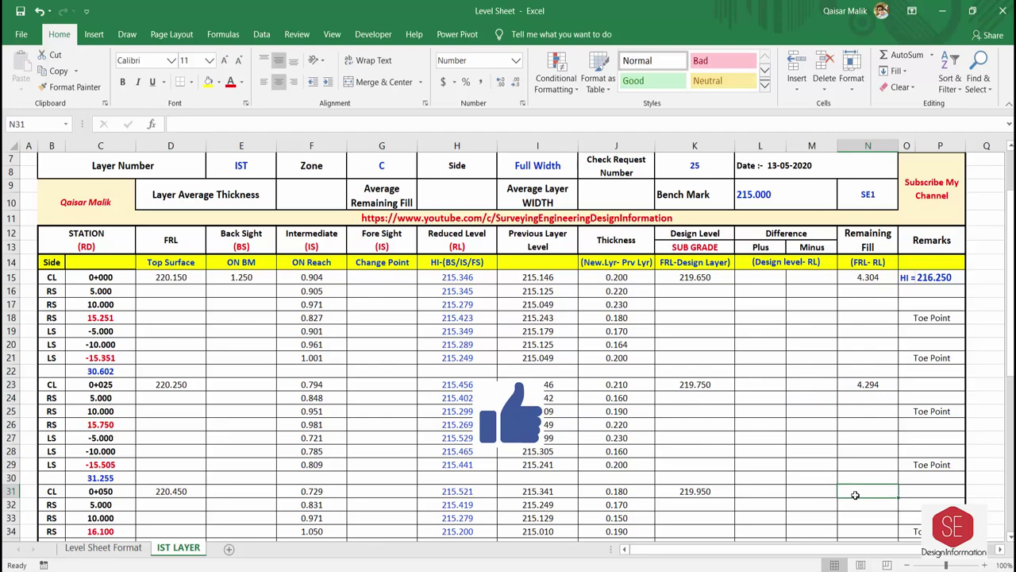
type("=")
left_click(718, 493)
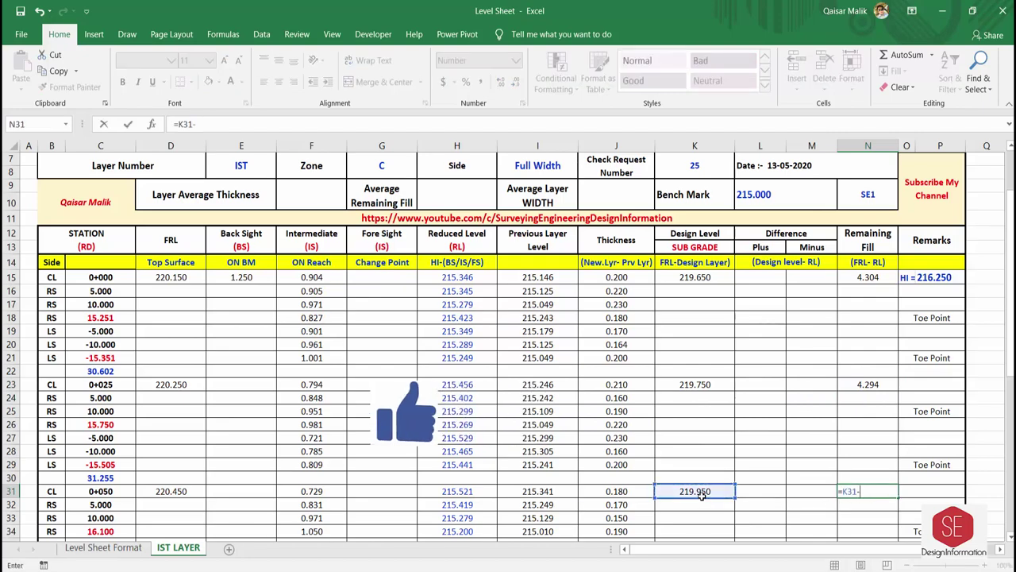
type("-")
left_click(470, 493)
key("Return")
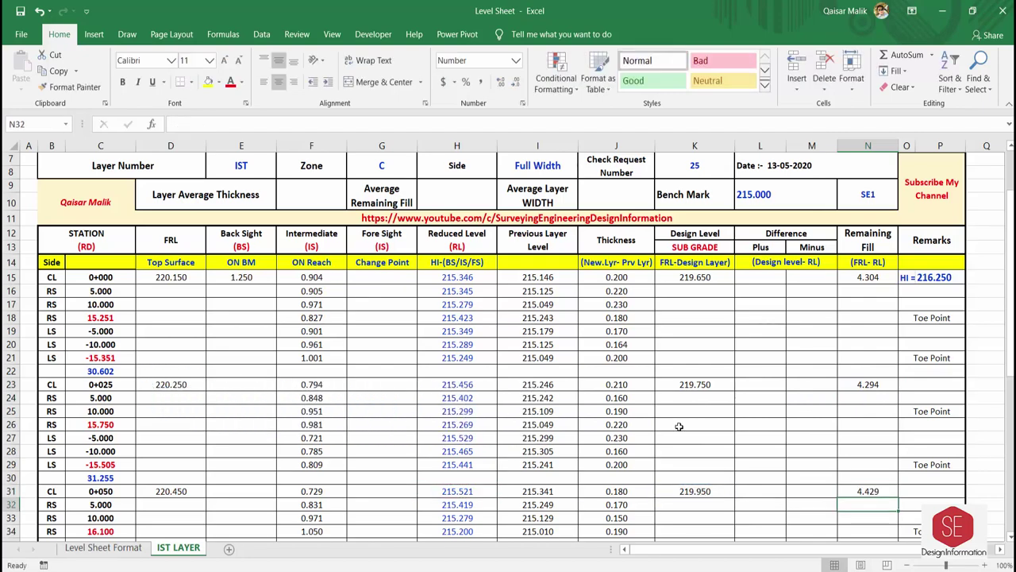
Step: Check the Remaining Fill formula for the 0+075 centreline in N40
scroll(694, 425, "down", 3)
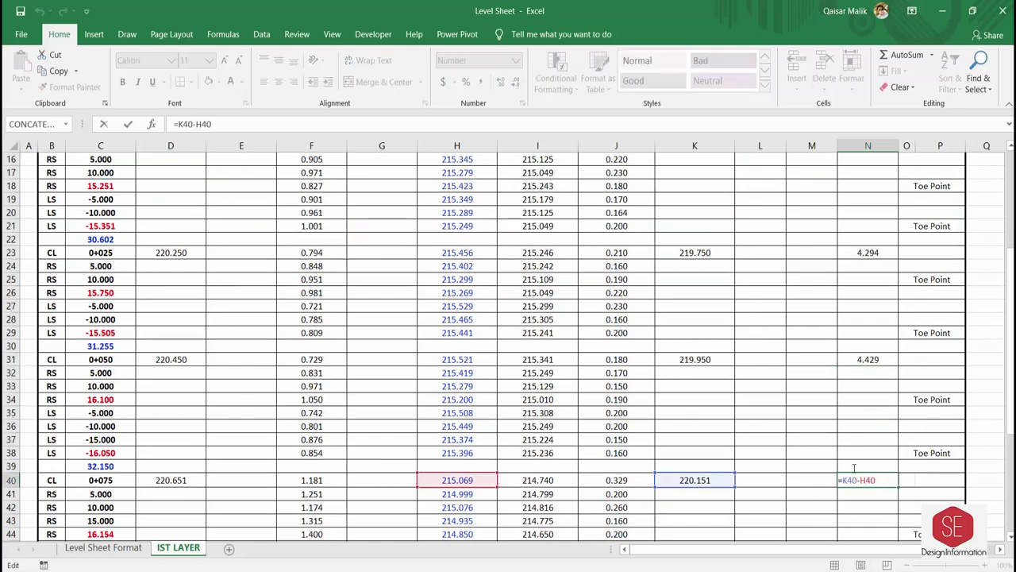
key("Return")
scroll(874, 445, "up", 5)
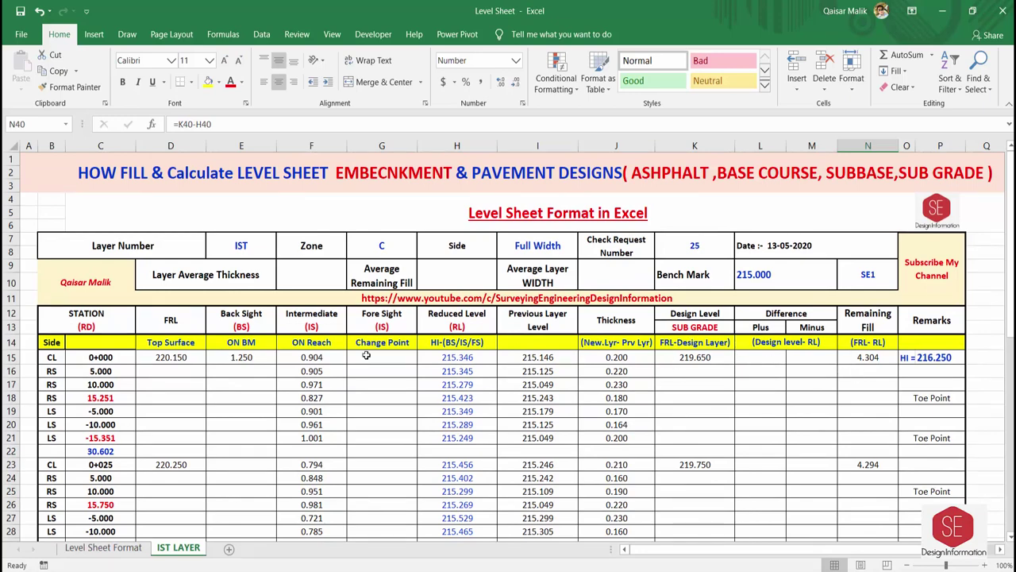
Step: Examine the Thickness column point by point and select J15:J49 to read its average
scroll(540, 365, "down", 1)
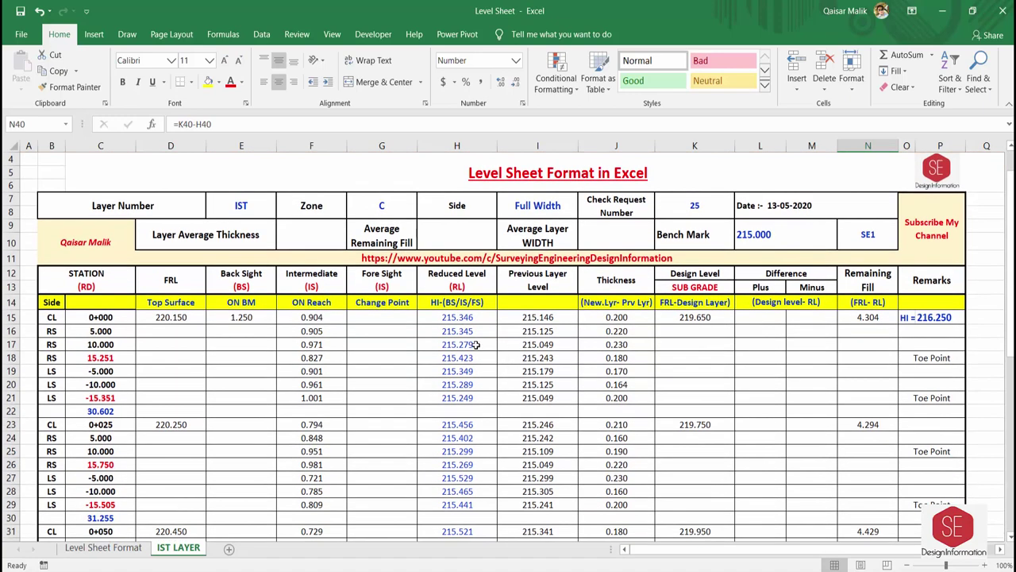
scroll(476, 344, "down", 1)
left_click(608, 290)
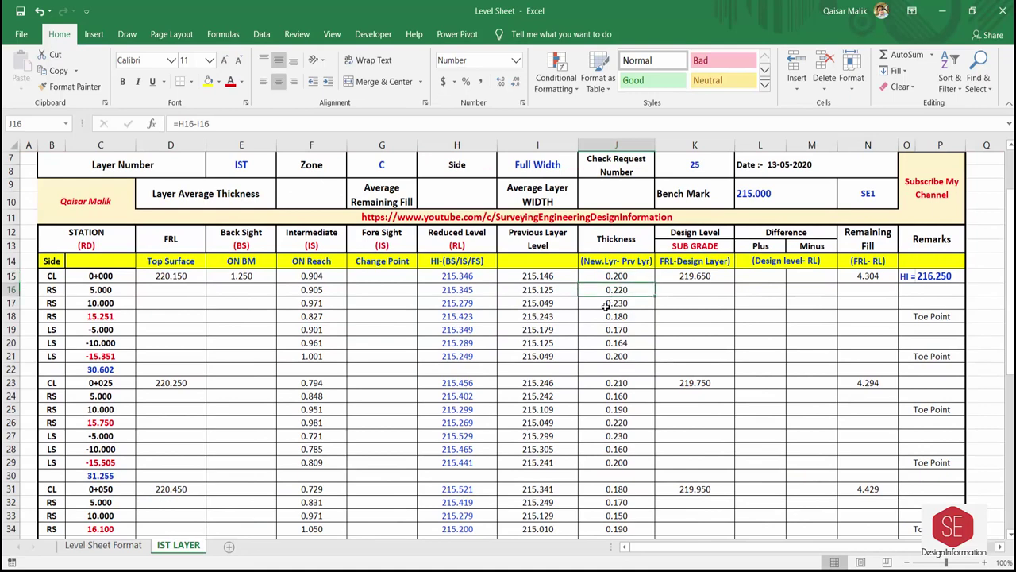
key("Down")
key("Down")
key("Down")
key("Down")
key("Down")
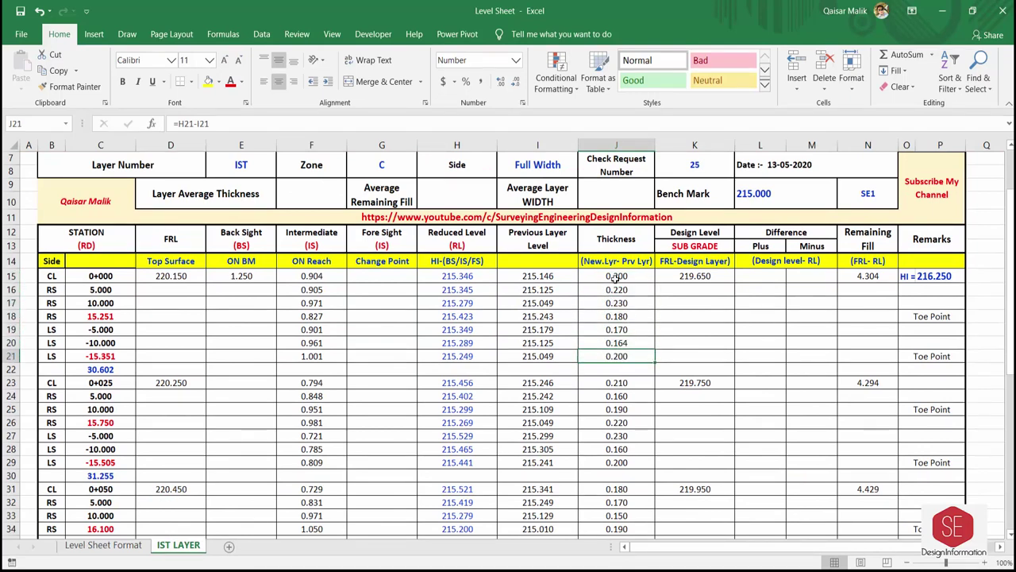
left_click_drag(616, 278, 619, 494)
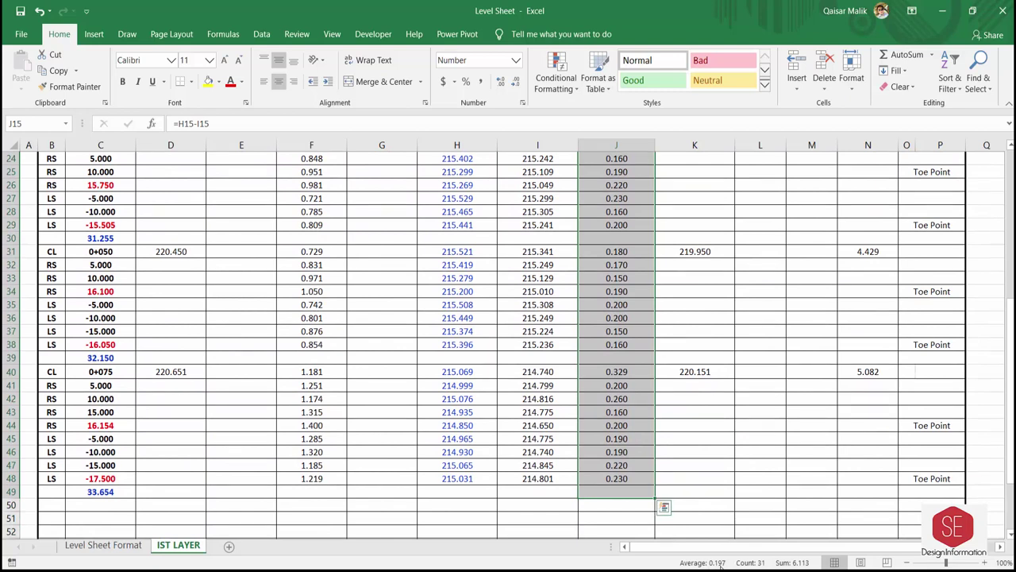
Step: Calculate the average layer thickness in J50 with =AVERAGE(J15:J48) and check the formula's range
left_click(603, 508)
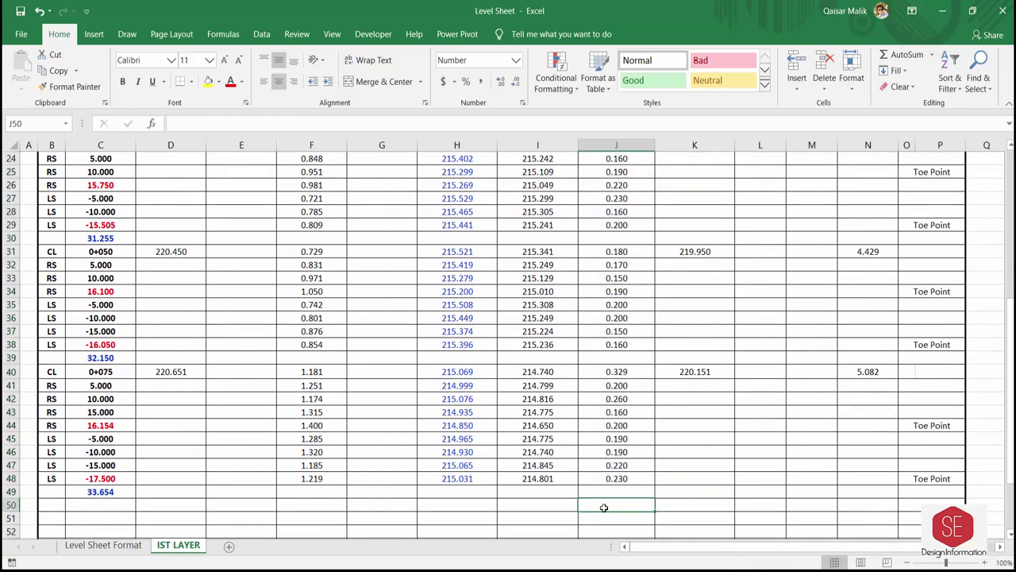
type("=av")
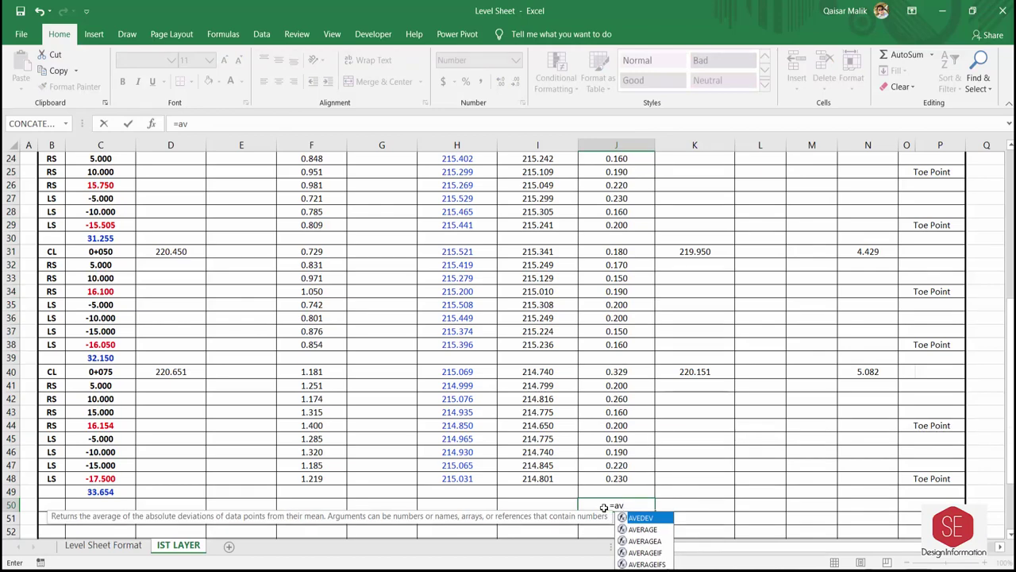
key("Down")
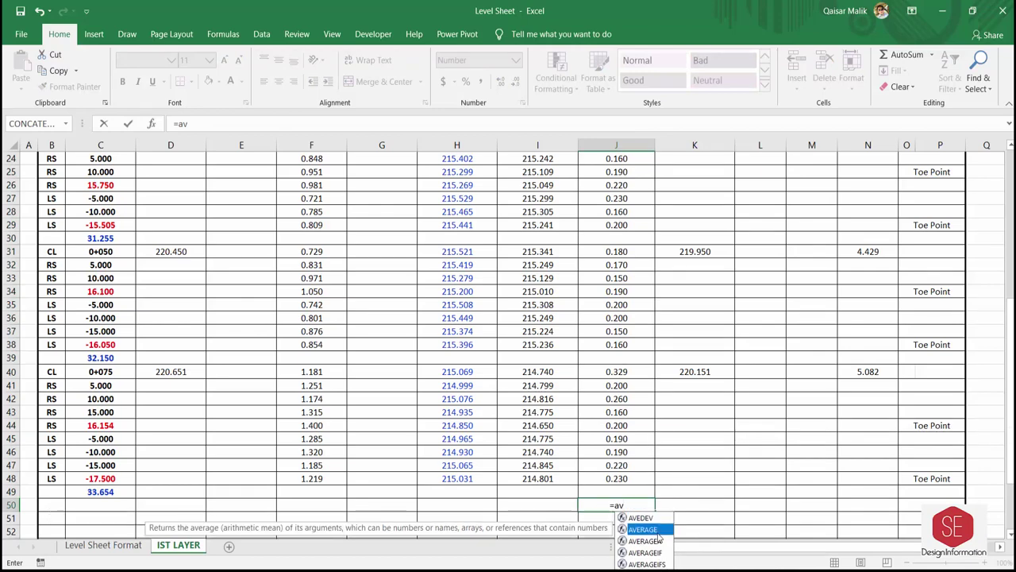
double_click(654, 529)
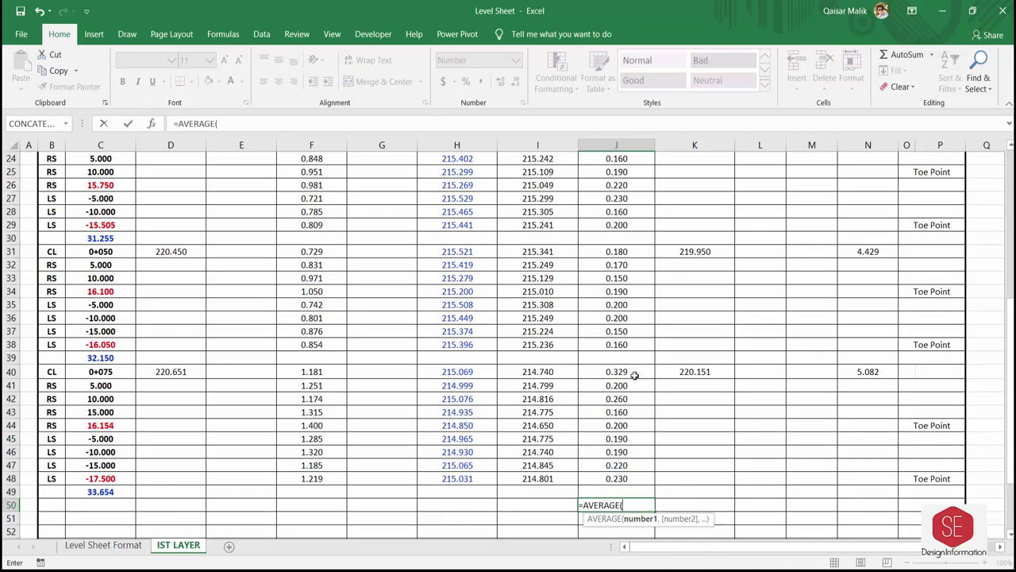
scroll(635, 375, "up", 6)
left_click_drag(617, 289, 627, 466)
key("Return")
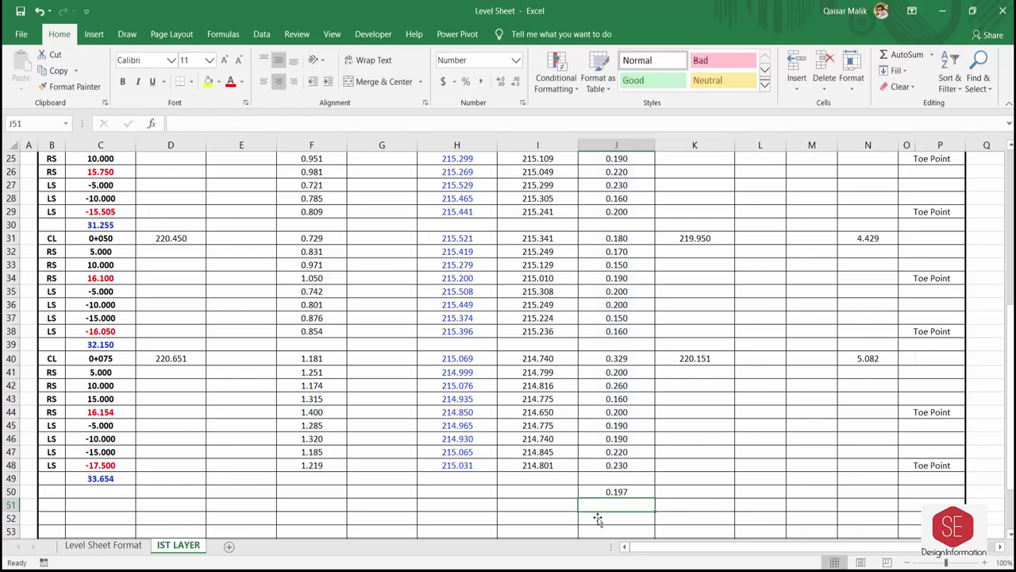
left_click(613, 492)
double_click(615, 492)
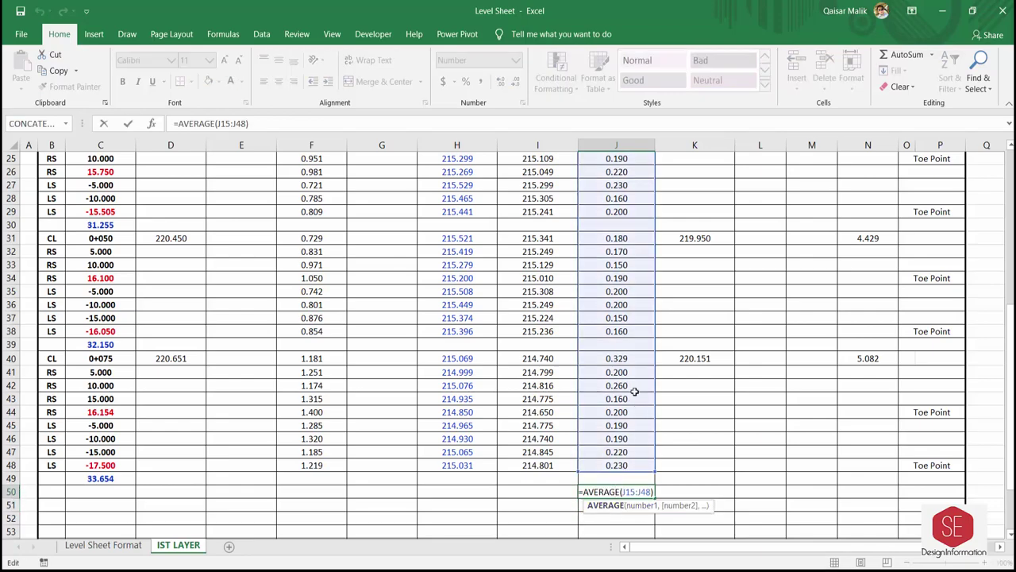
key("Escape")
Step: Enter 0.197 as the Layer Average Thickness in the sheet header
scroll(619, 386, "up", 4)
scroll(612, 386, "down", 4)
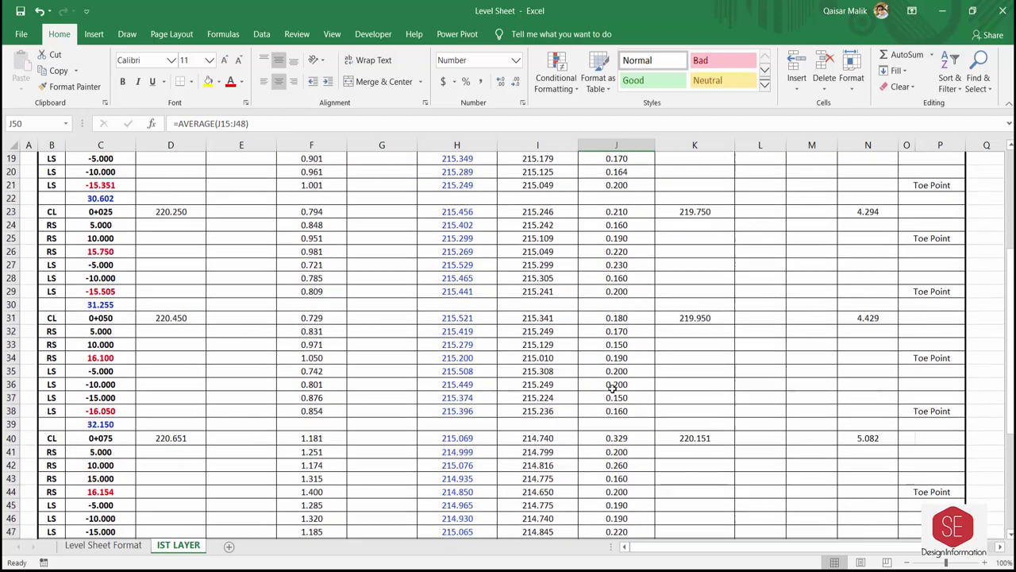
scroll(536, 384, "up", 7)
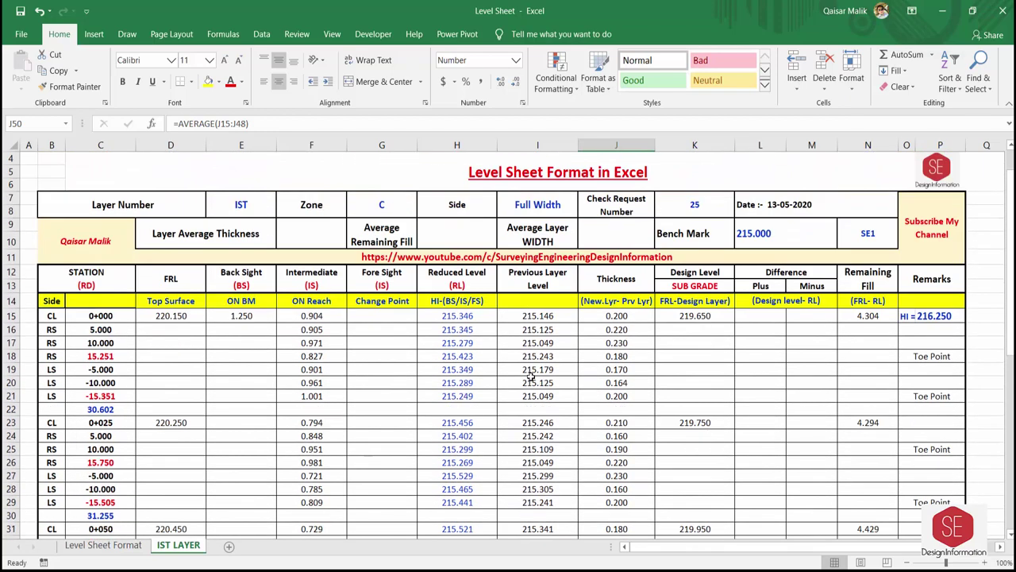
left_click(321, 230)
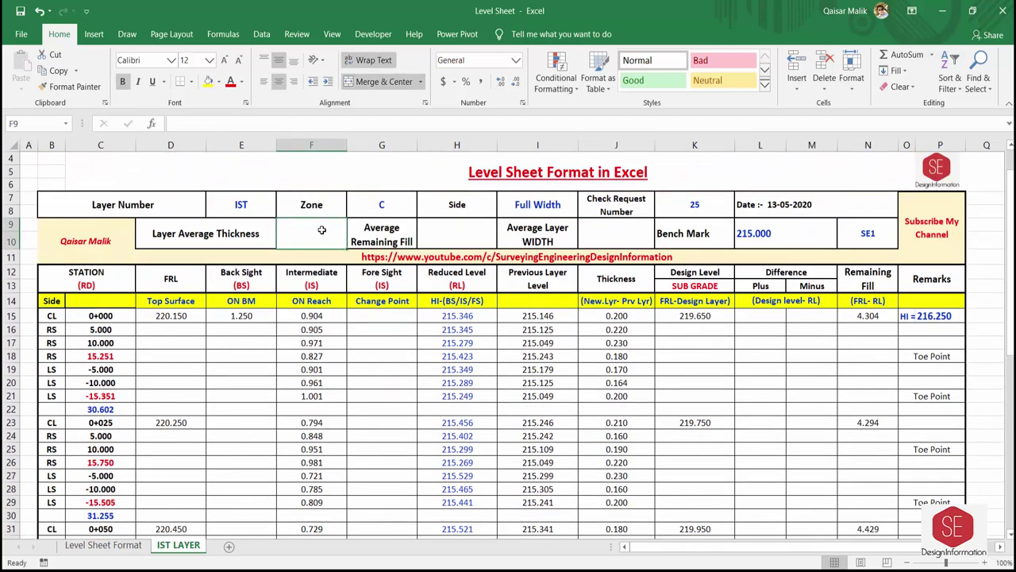
type("0.197")
key("Return")
Step: Calculate the average remaining fill in N50 with AVERAGE over N15:N48
scroll(510, 350, "down", 3)
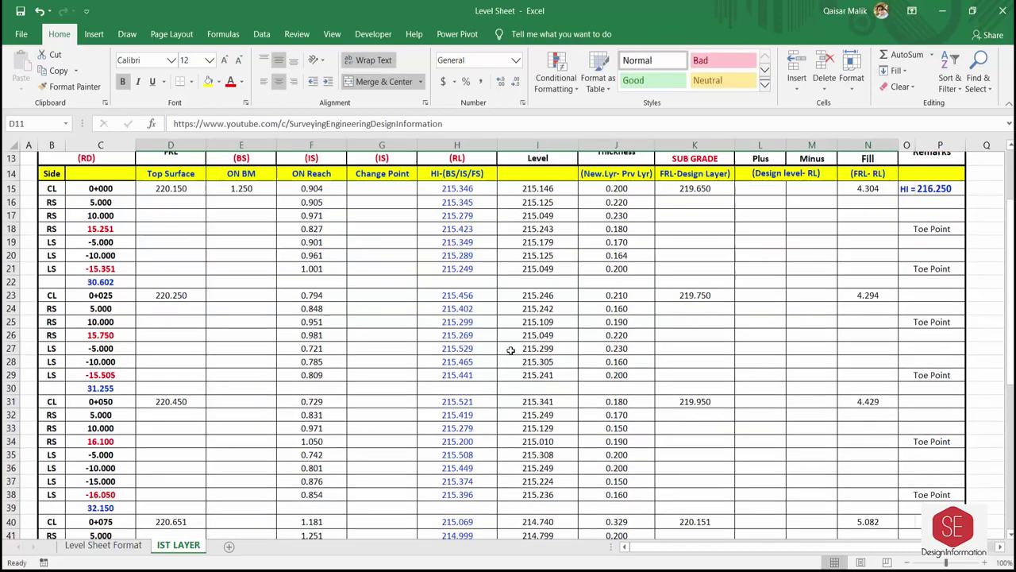
scroll(511, 350, "down", 6)
scroll(325, 322, "up", 10)
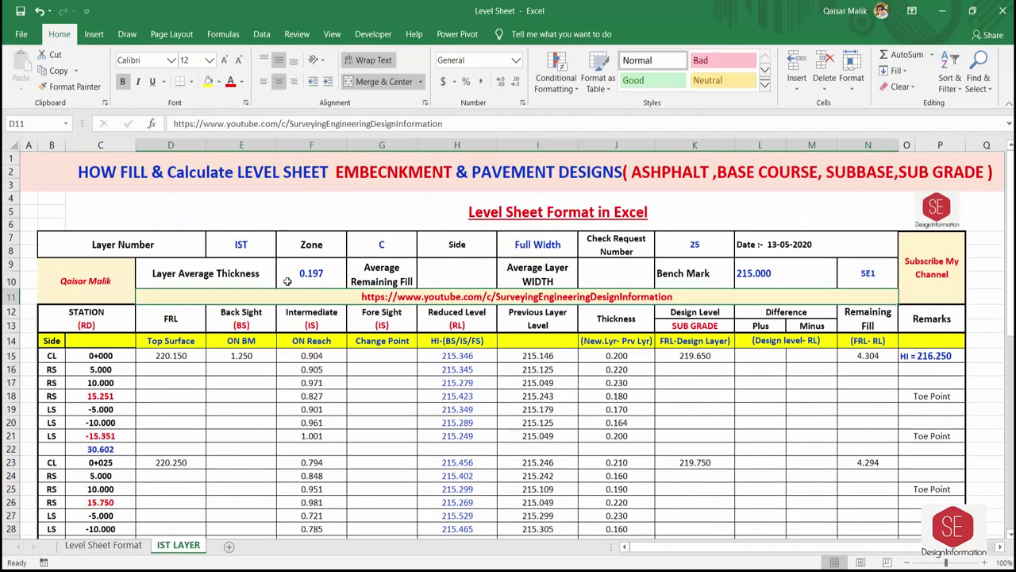
left_click(431, 276)
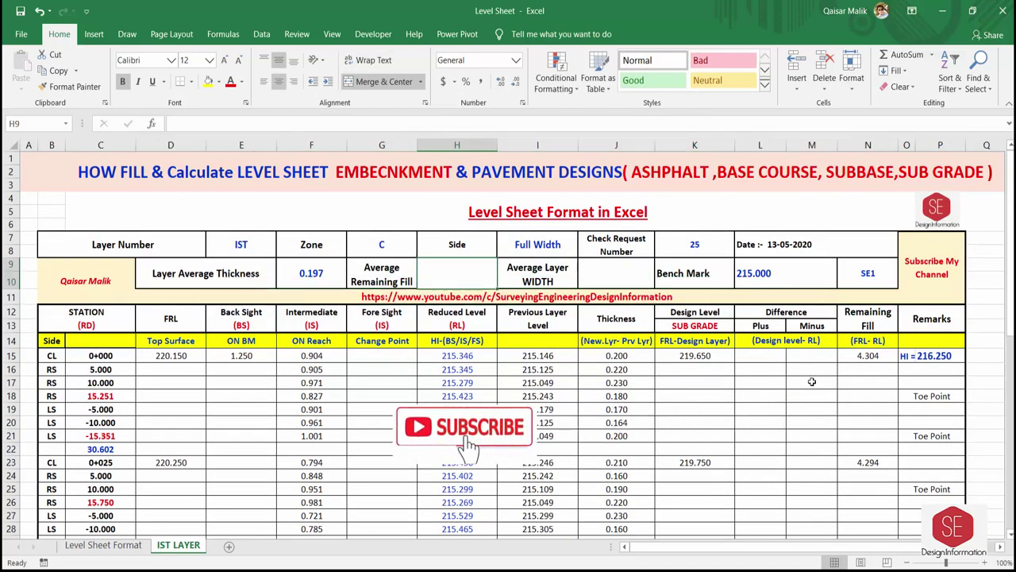
scroll(855, 365, "down", 1)
scroll(855, 365, "down", 2)
scroll(877, 506, "down", 5)
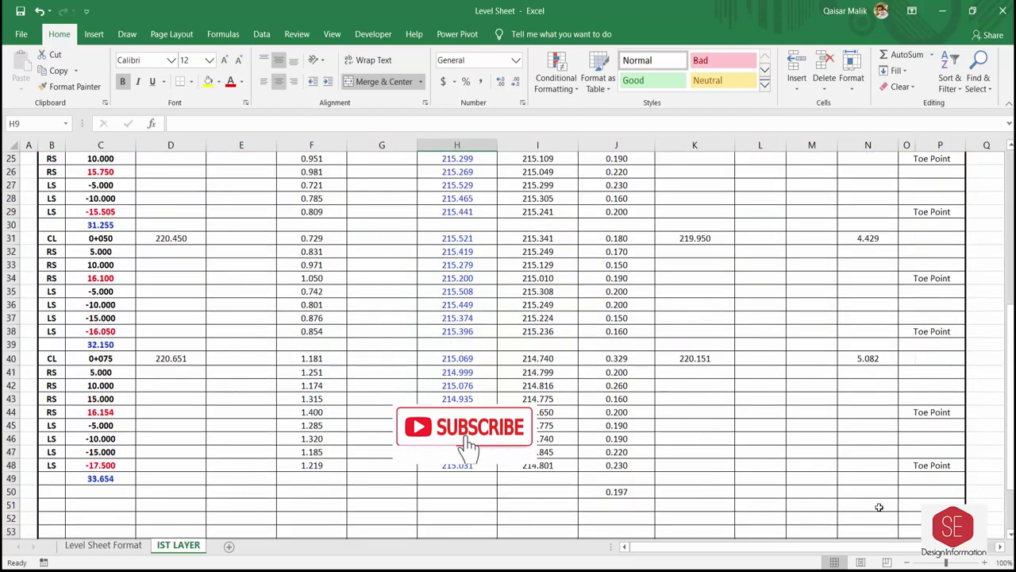
left_click(864, 491)
type("=Av")
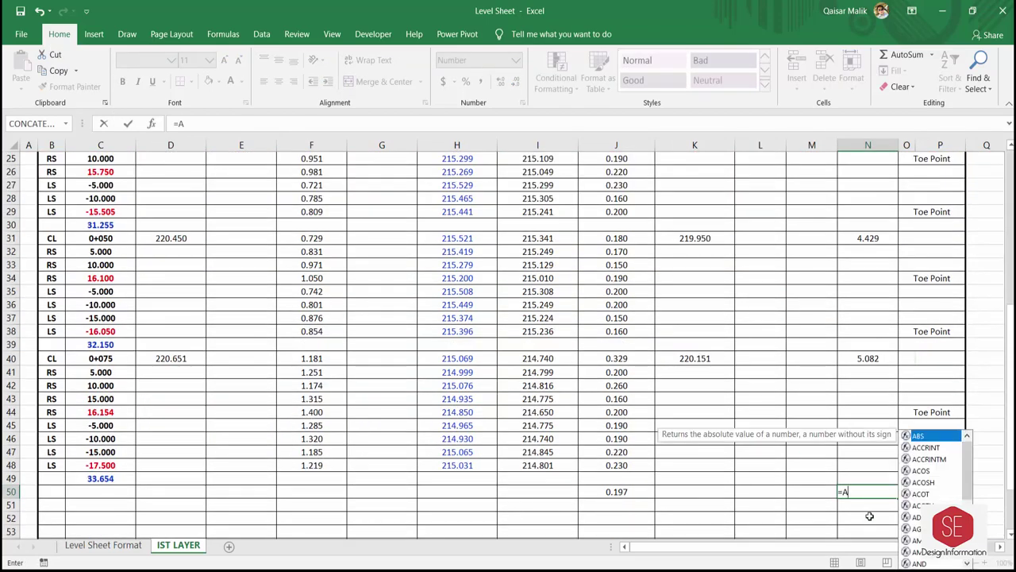
double_click(871, 517)
scroll(868, 366, "up", 5)
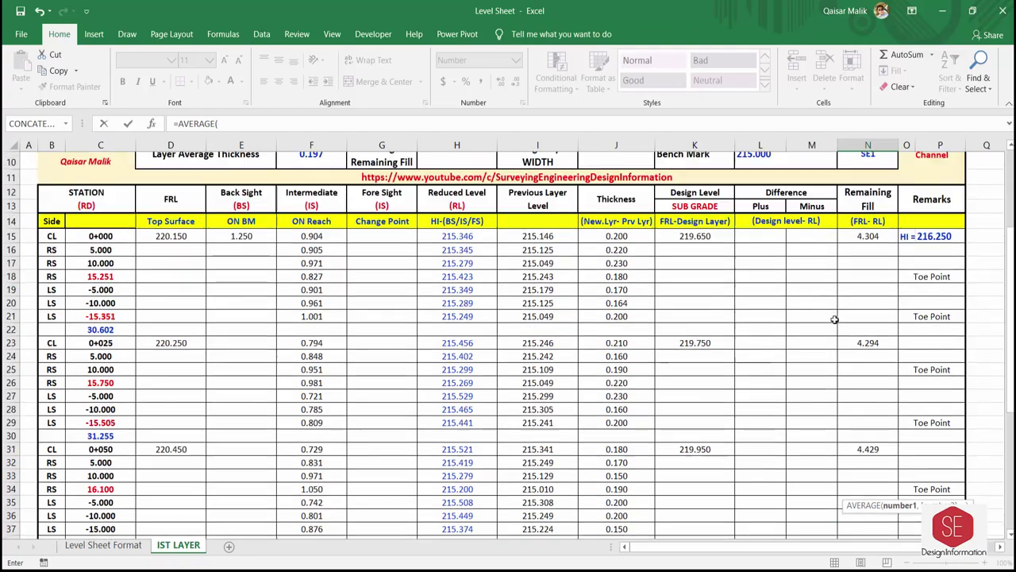
left_click_drag(868, 236, 892, 484)
scroll(930, 437, "down", 2)
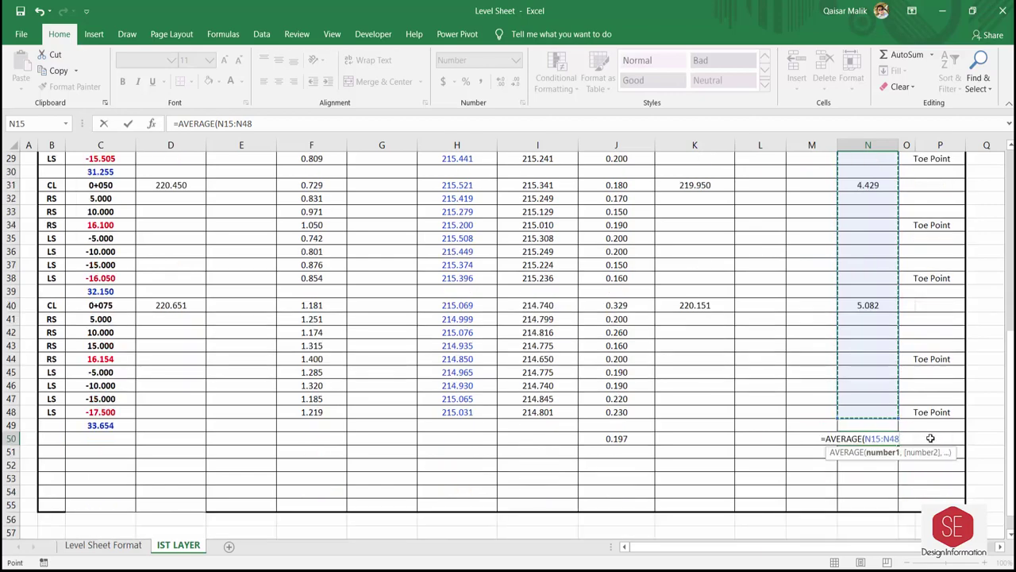
key("Return")
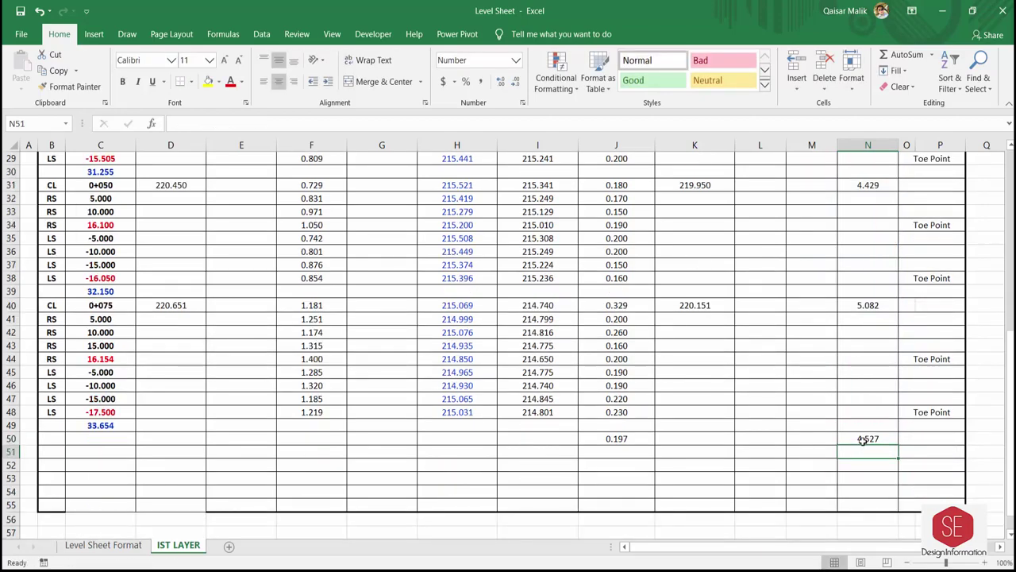
Step: Enter 4.527 as the Average Remaining Fill in the sheet header
scroll(865, 437, "up", 9)
left_click(474, 270)
type("4.527")
key("Return")
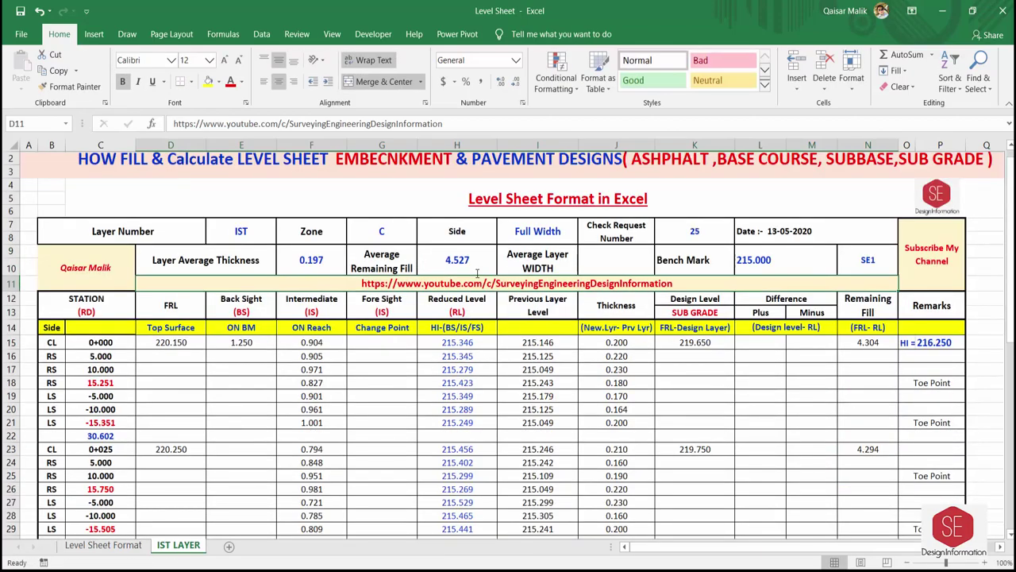
Step: Select the four section widths in C22, C30, C39 and C49 together to read their average
left_click(613, 268)
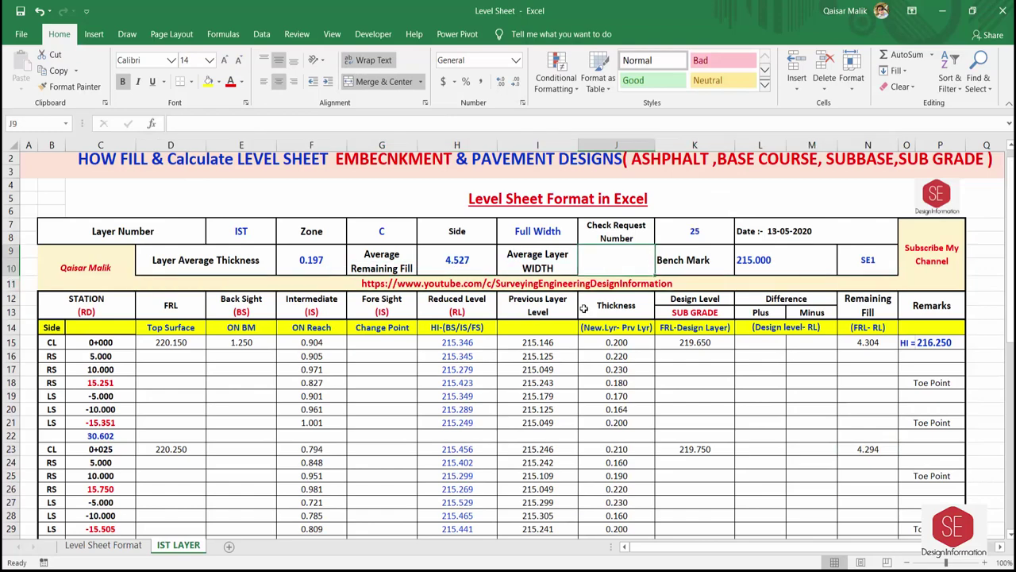
left_click(108, 435)
scroll(105, 437, "down", 2)
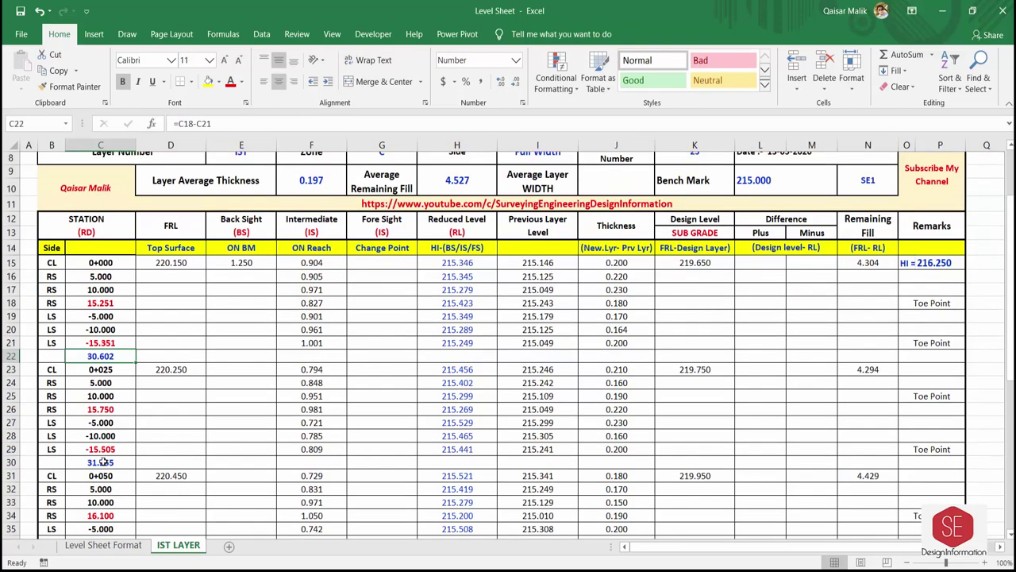
left_click(101, 462, "ctrl")
scroll(102, 462, "down", 3)
scroll(97, 450, "down", 3)
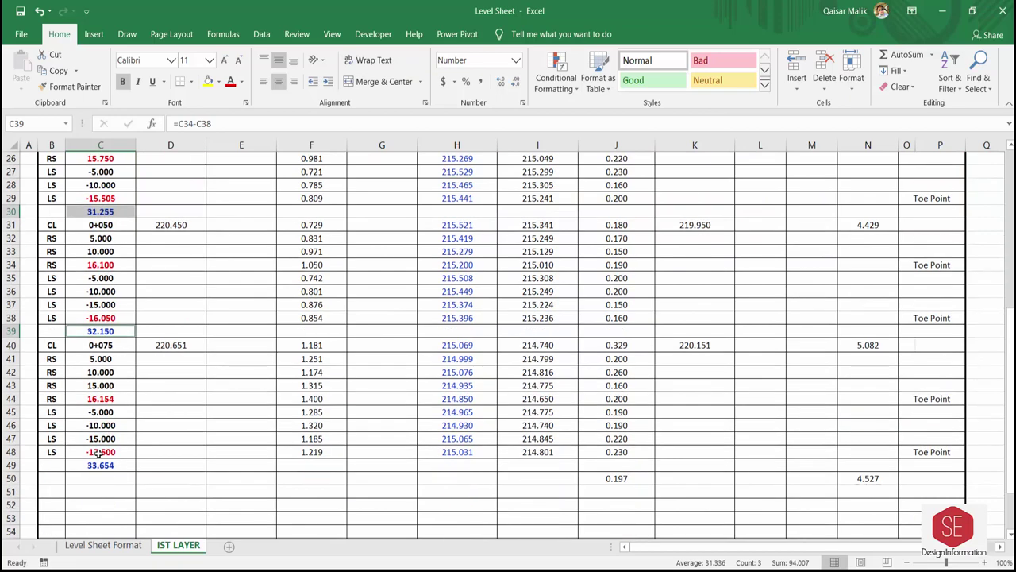
left_click(97, 465, "ctrl")
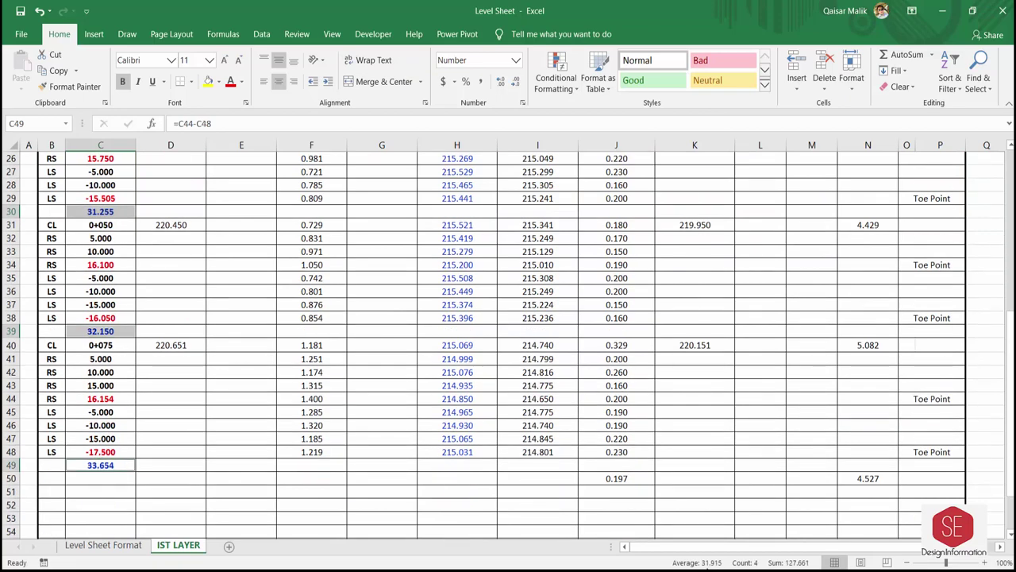
Step: Enter 31.395 as the Average Layer Width in header cell J9
scroll(666, 437, "up", 7)
left_click(598, 215)
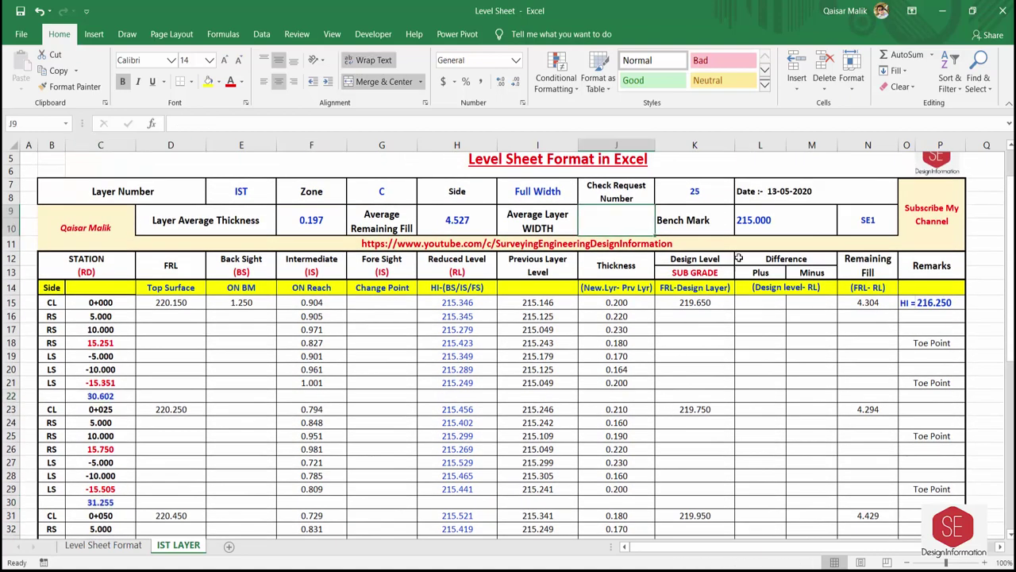
type("31.395")
key("Return")
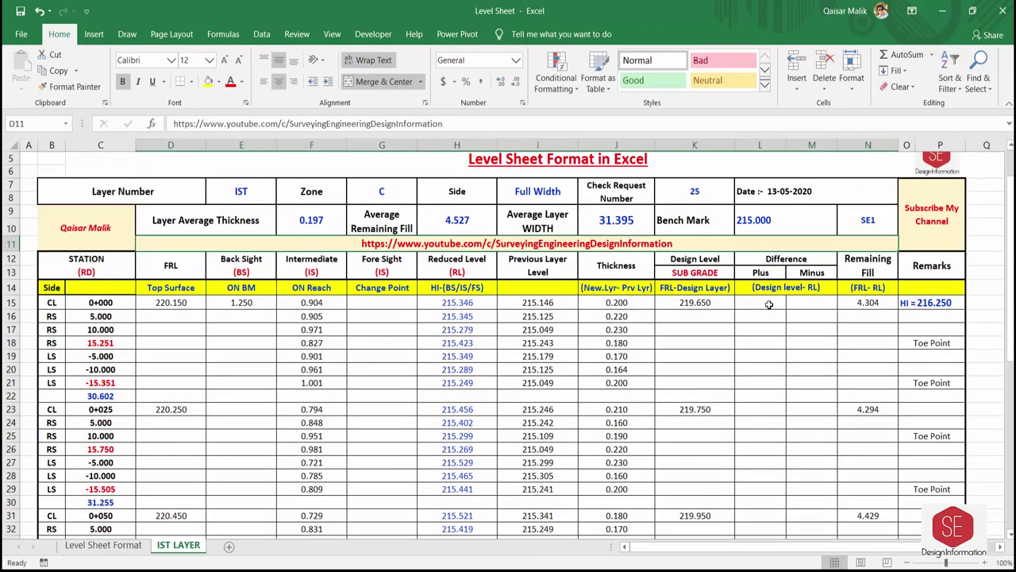
Step: Enter "Sub Drade Top" as the Layer Number on the Subgrade sheet
scroll(274, 256, "up", 2)
left_click(249, 240)
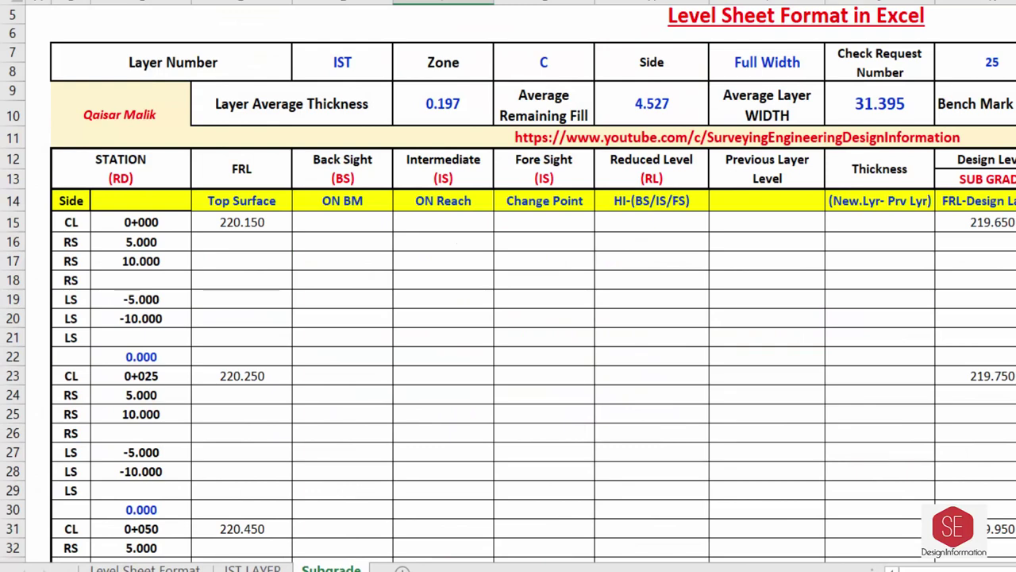
left_click(335, 64)
type("Sub")
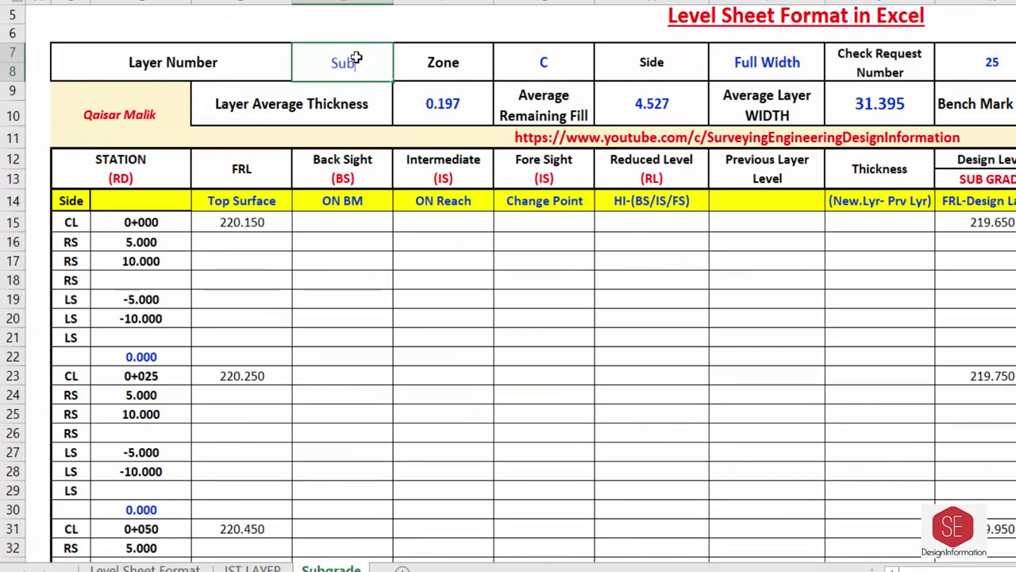
type(" Grade Top")
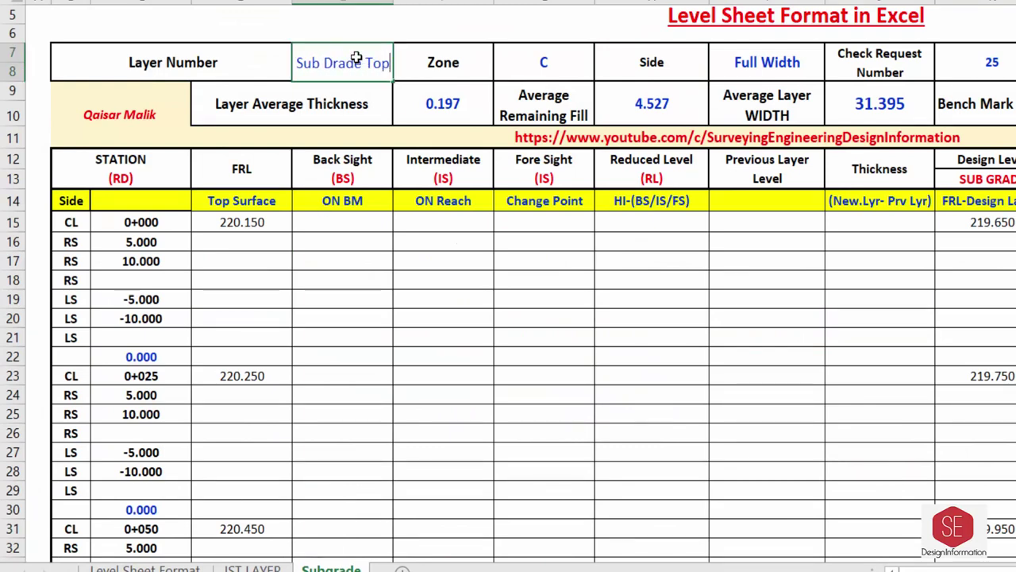
key("Return")
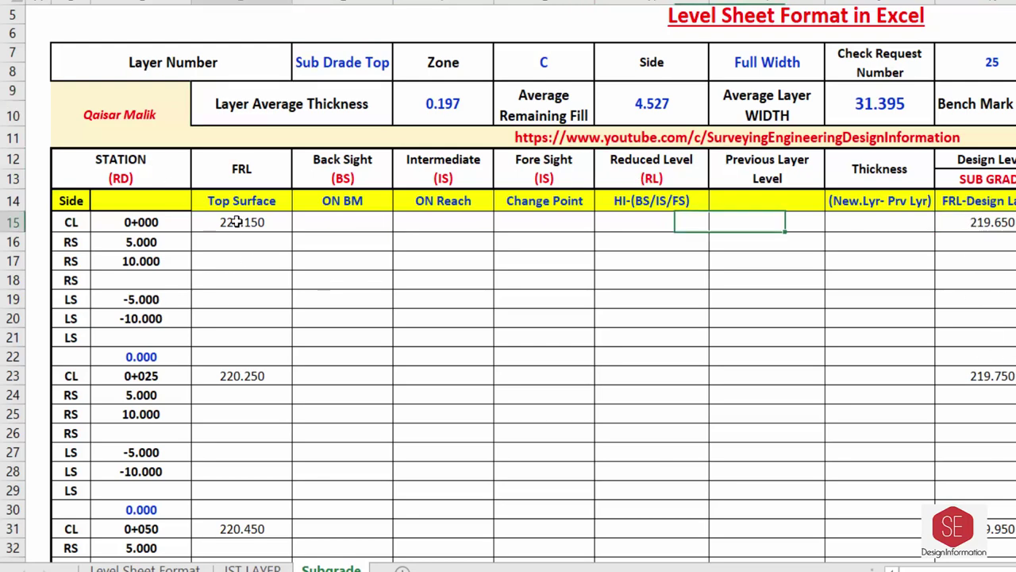
Step: Enter the subgrade edge offsets for station 0+000: 11.5 on the RS side in C18 and -11.5 on the LS side in C21
left_click(254, 261)
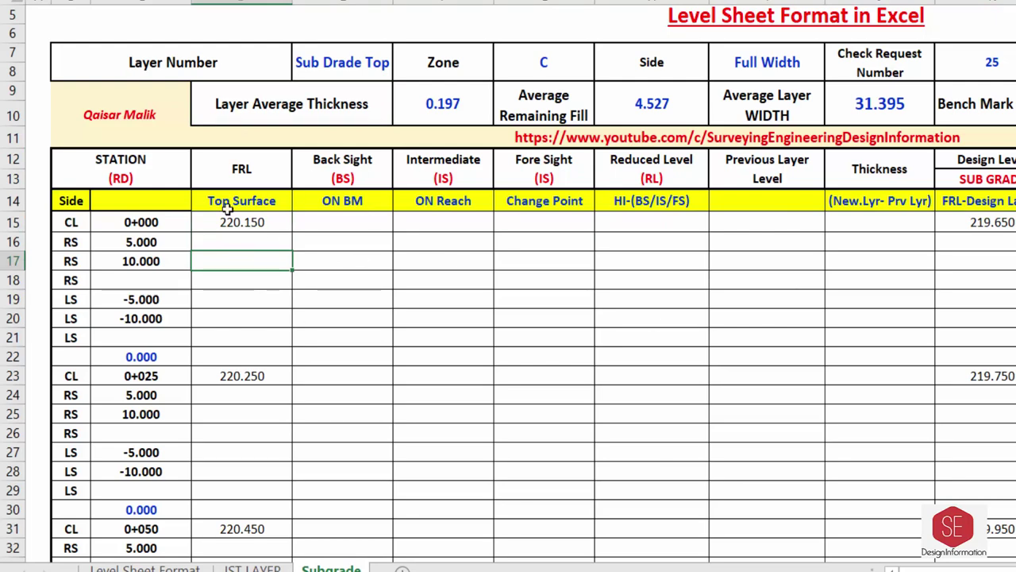
left_click(141, 282)
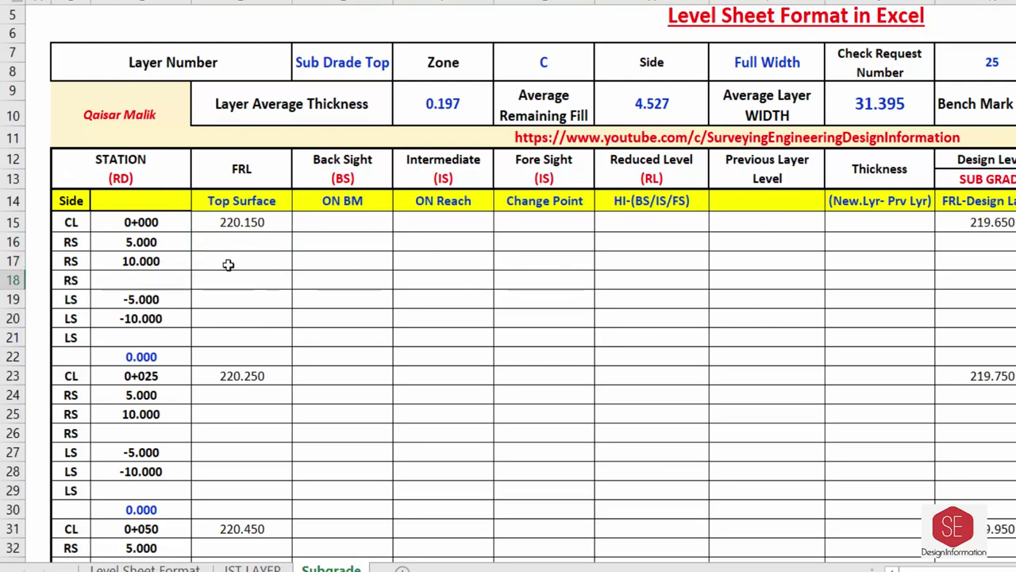
type("11.5")
key("Return")
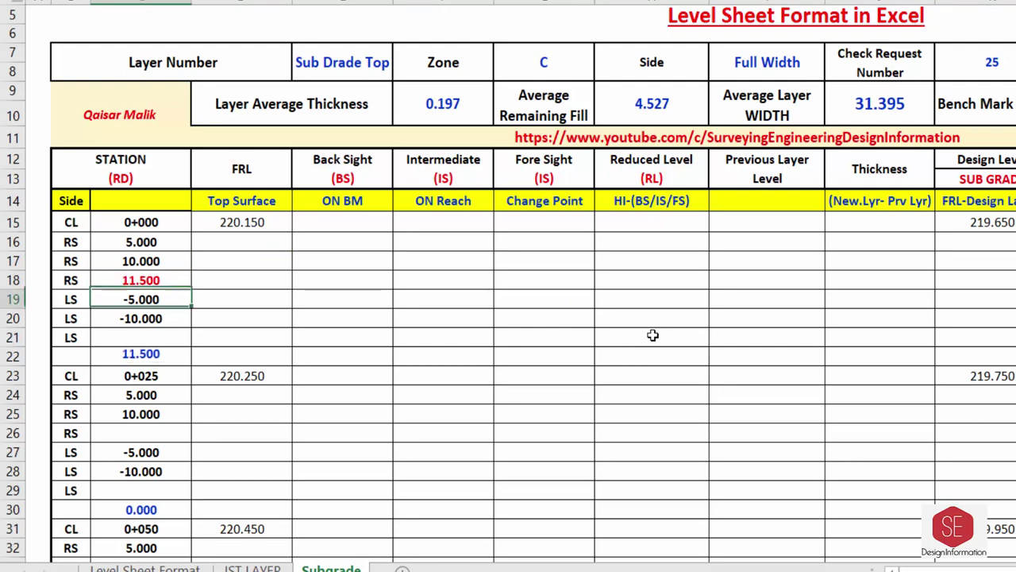
key("Down")
key("Down")
key("Down")
key("Up")
type("-11.")
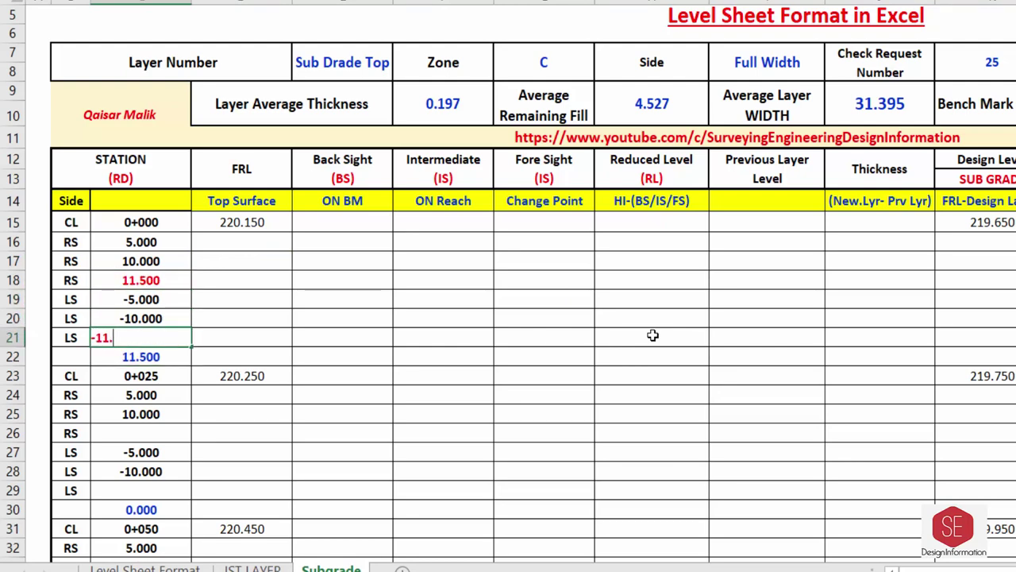
type("5")
key("Return")
Step: Enter the subgrade edge offsets for station 0+025: 11.5 in C26 and -11.5 in C29
key("Down")
key("Down")
key("Down")
key("Down")
type("11.5")
key("Return")
key("Down")
key("Down")
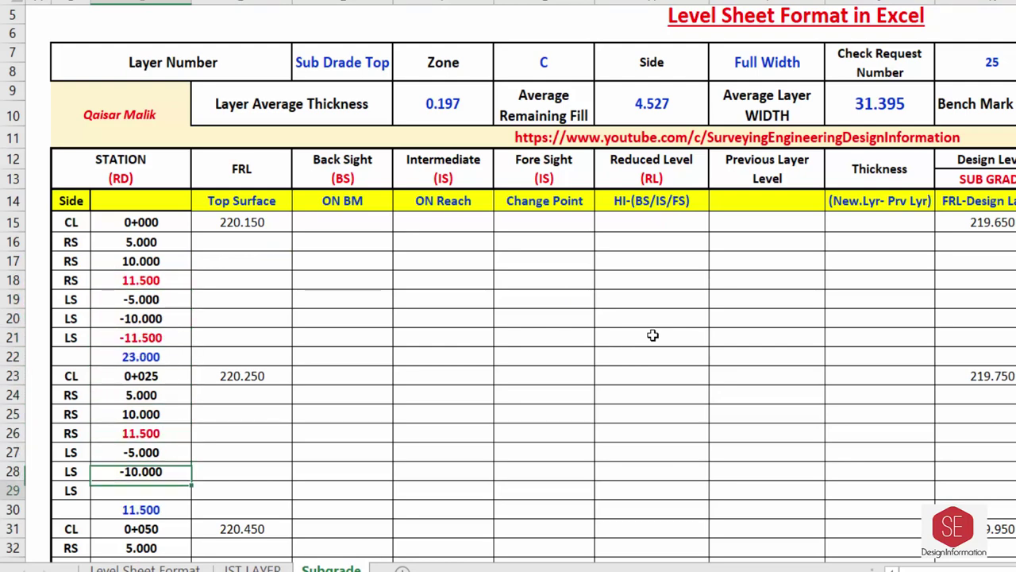
type("-11.5")
key("Return")
Step: Enter the subgrade edge offsets for station 0+050: 11.5 in C34 and -11.5 in C38
key("Down")
key("Down")
key("Down")
key("Down")
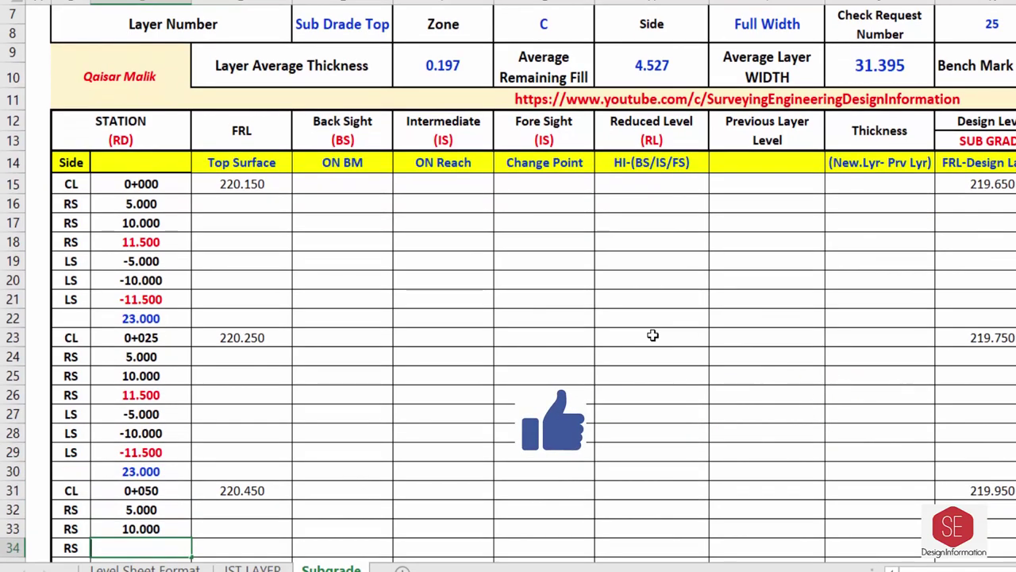
type("11.5")
key("Return")
scroll(218, 353, "down", 3)
left_click(127, 413)
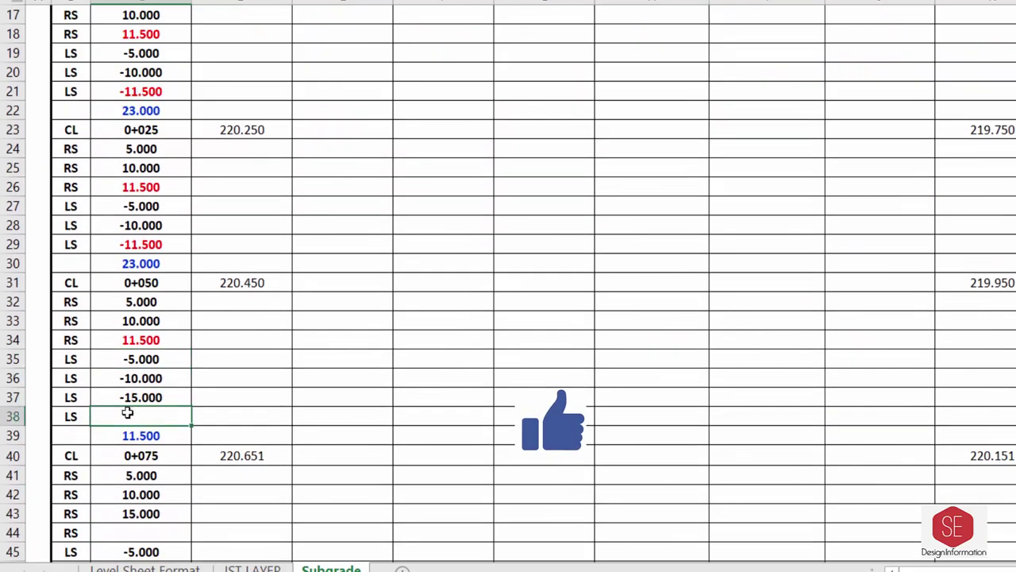
type("-11.5")
key("Return")
scroll(127, 409, "down", 2)
Step: Enter the subgrade edge offsets for station 0+075: 11.5 in C44 and -11.5 in C48
key("Down")
key("Down")
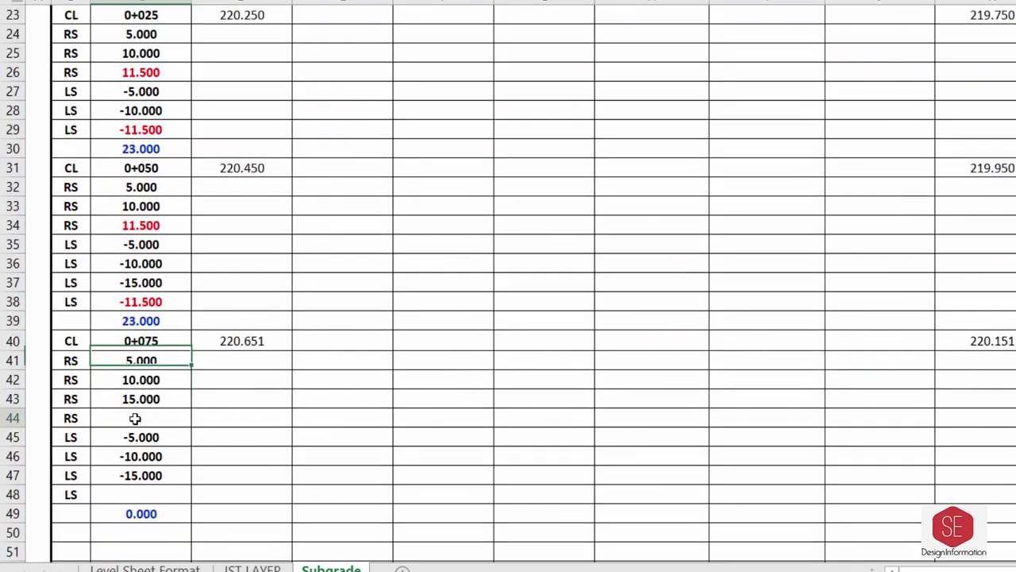
left_click(127, 409)
type("11.5")
key("Return")
left_click(143, 494)
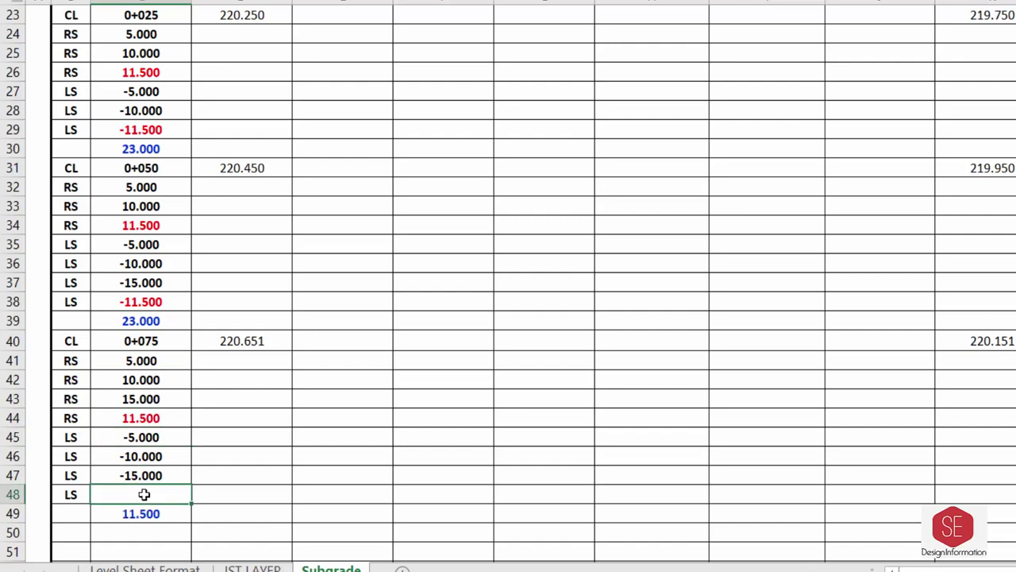
type("-11.5")
key("Return")
left_click(143, 320)
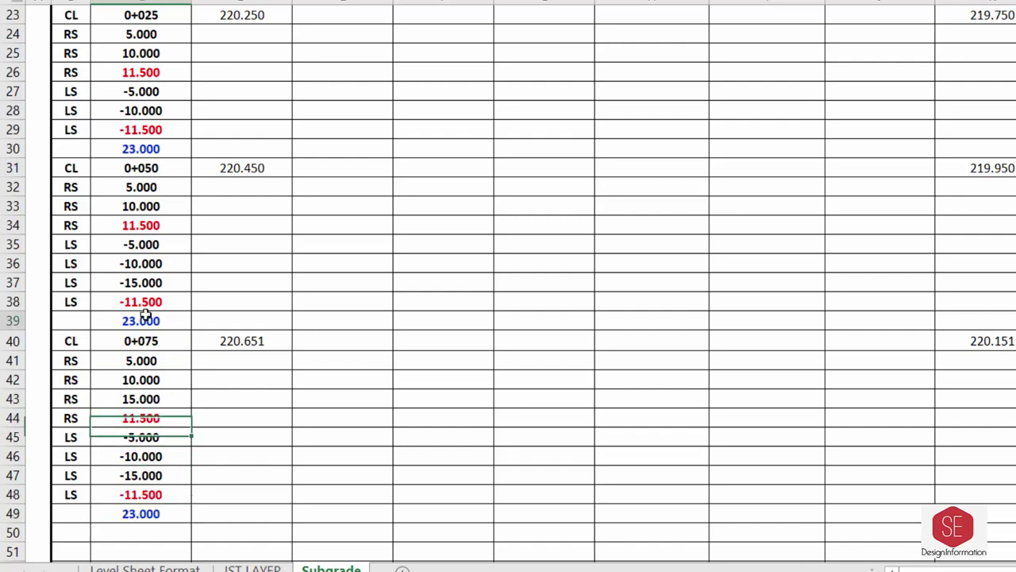
scroll(196, 133, "up", 6)
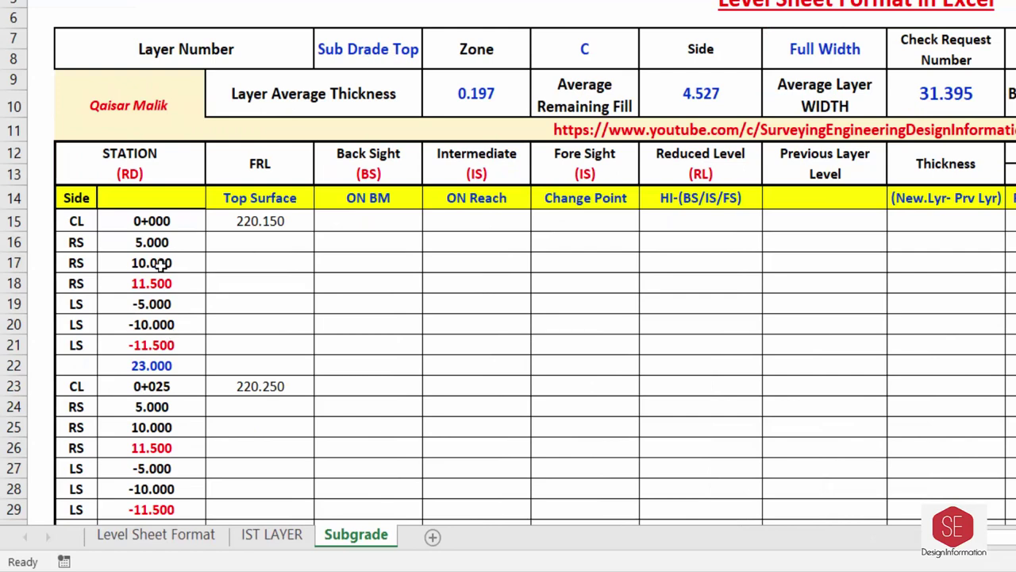
Step: Enter the FRL formula =D15+(-2*C16)/100 in D16 for the 5.000 RS offset and check its references
left_click(256, 225)
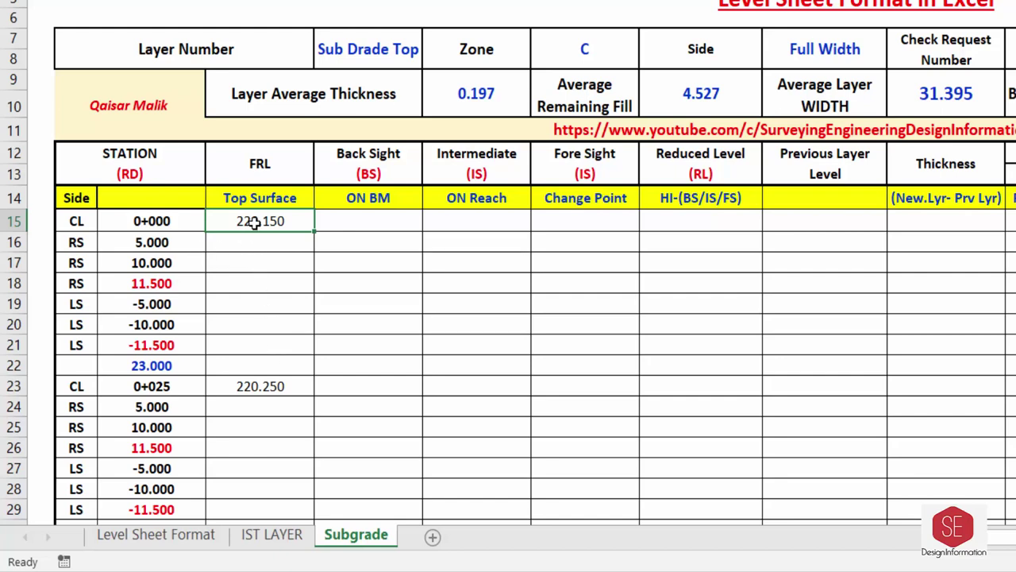
left_click(256, 250)
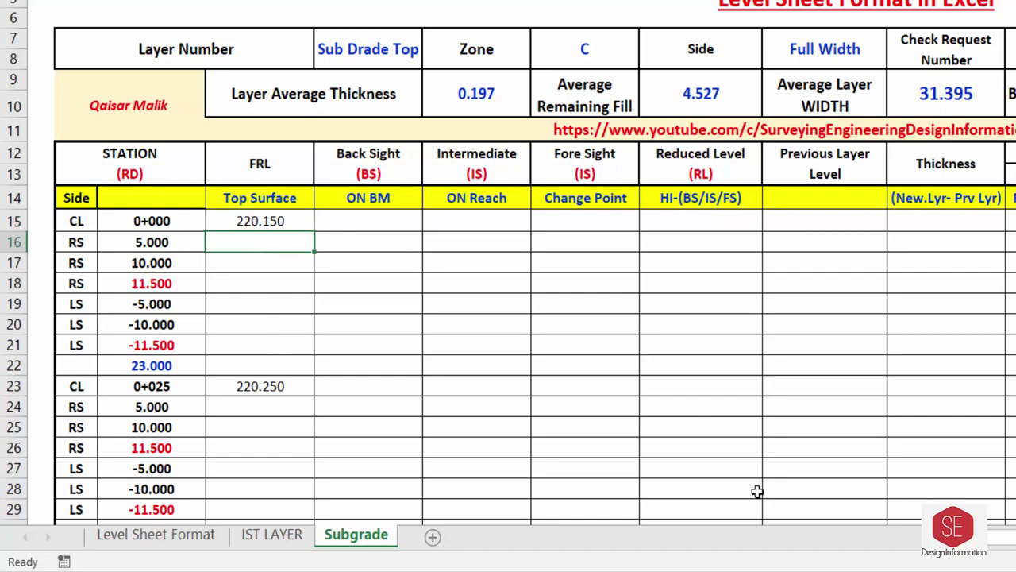
type("=")
left_click(254, 223)
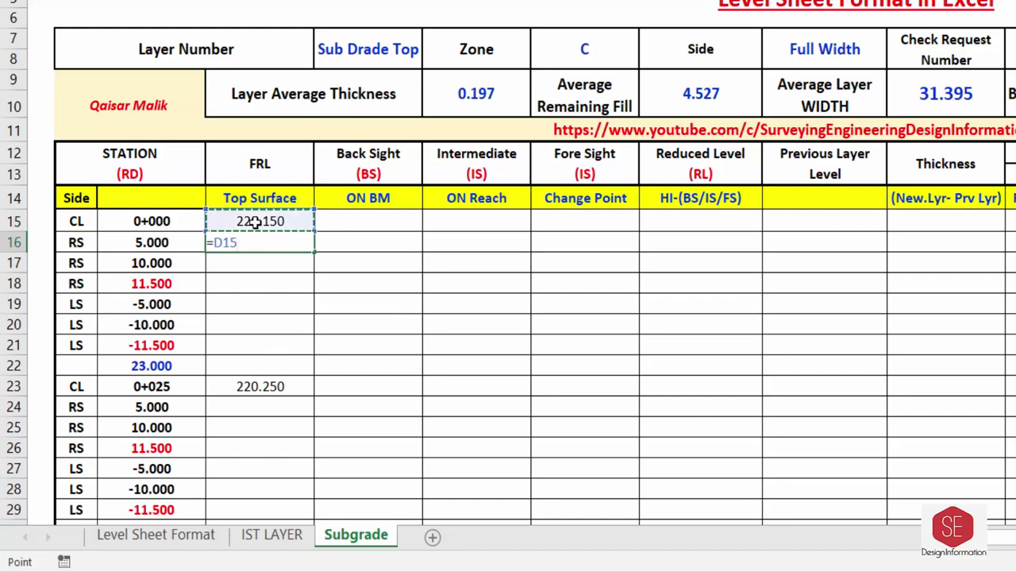
type("+(-2*")
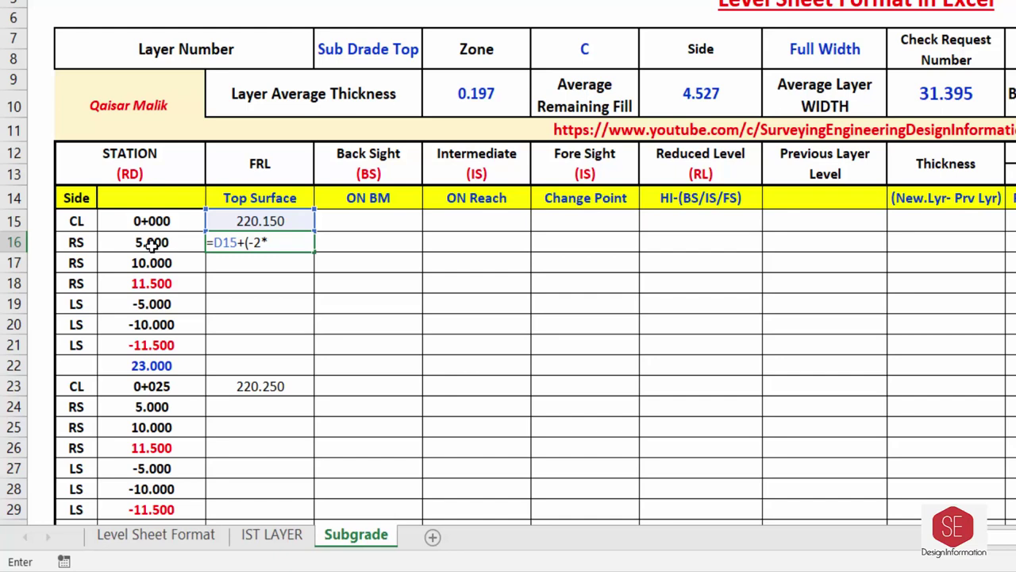
left_click(150, 245)
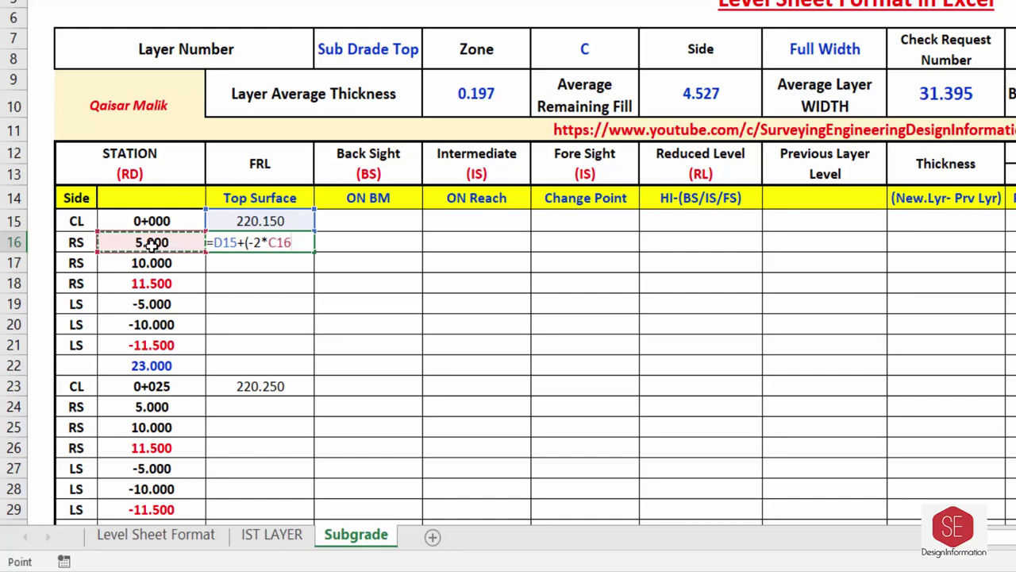
type(")/100")
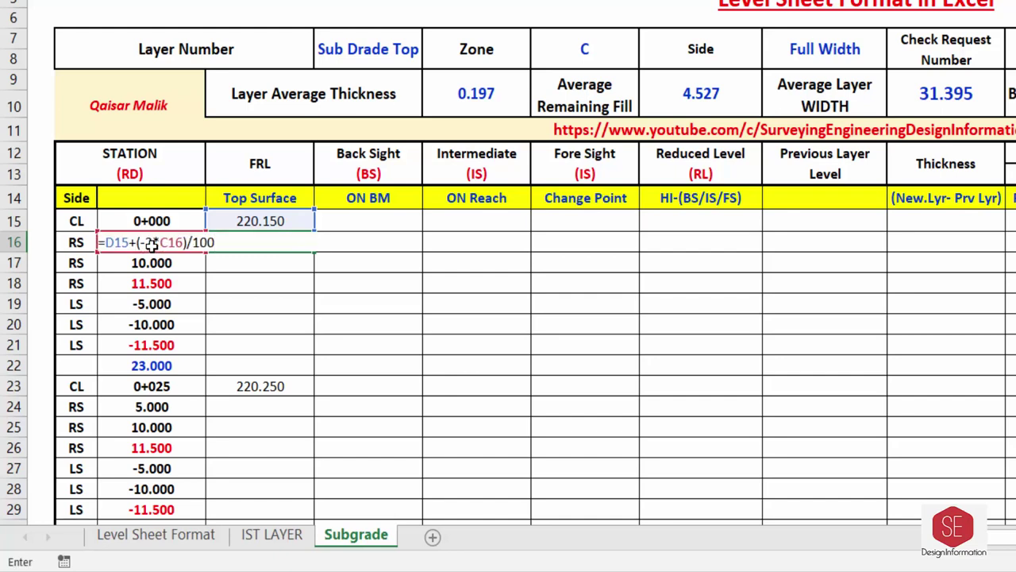
key("Return")
left_click(256, 241)
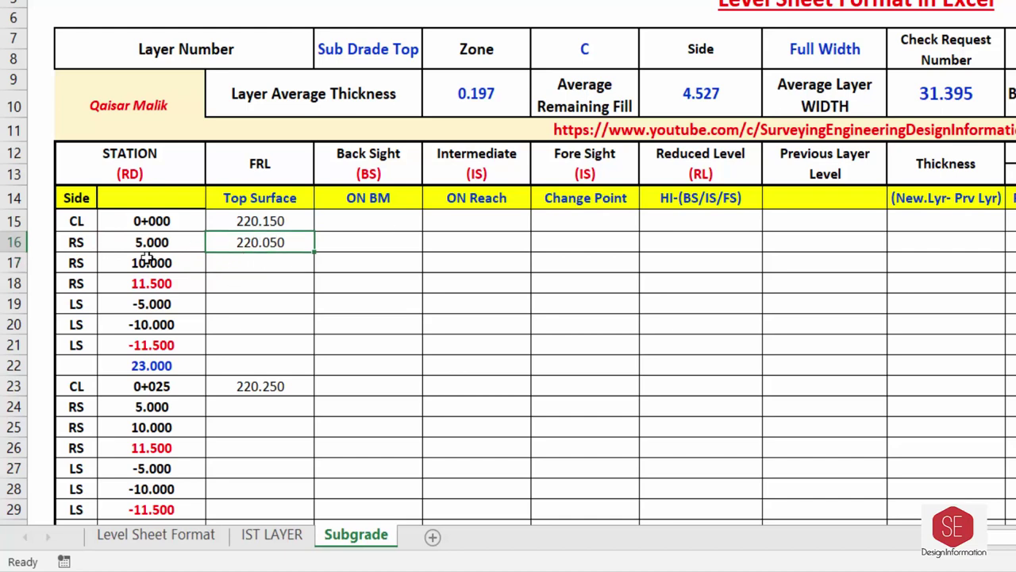
double_click(278, 243)
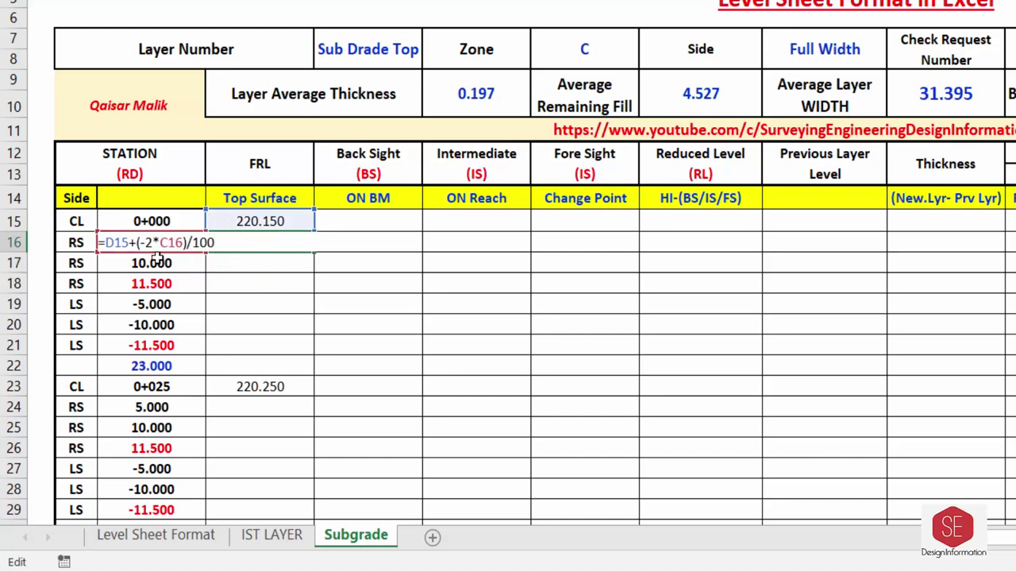
key("Return")
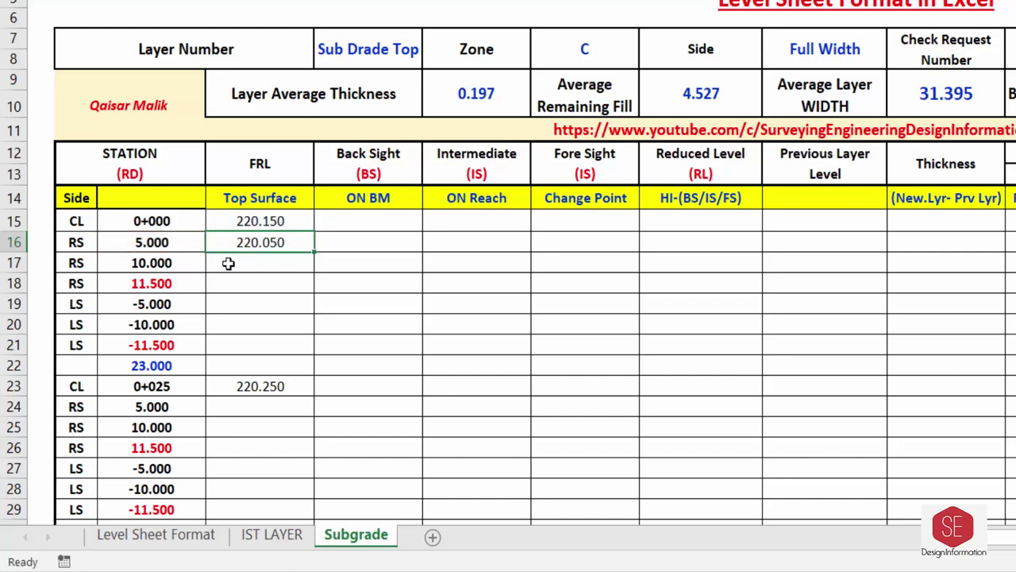
Step: Enter the FRL formula =D15+(-2*C17)/100 in D17 for the 10.000 RS offset
left_click(228, 264)
type("=")
left_click(262, 220)
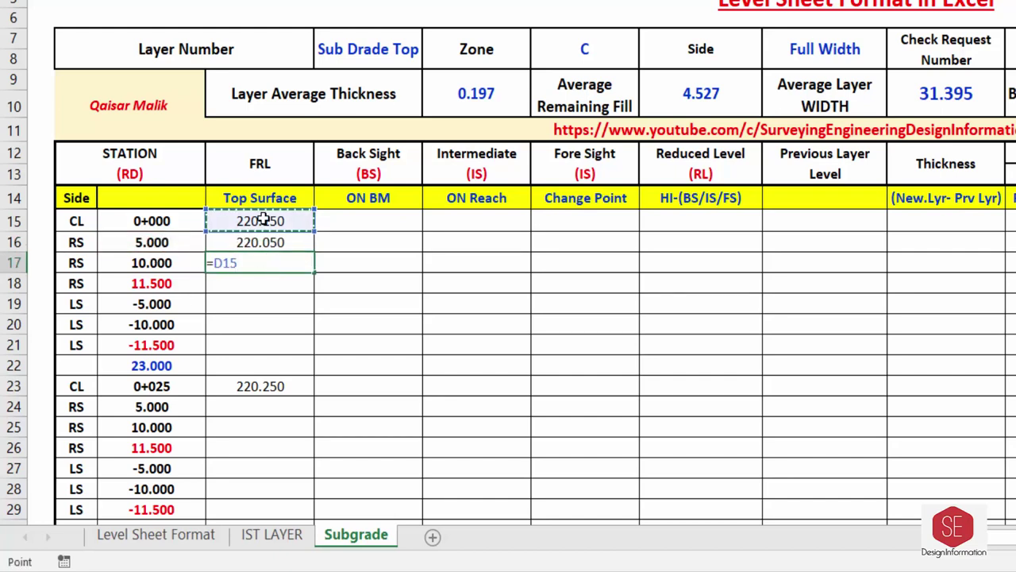
type("+(-2")
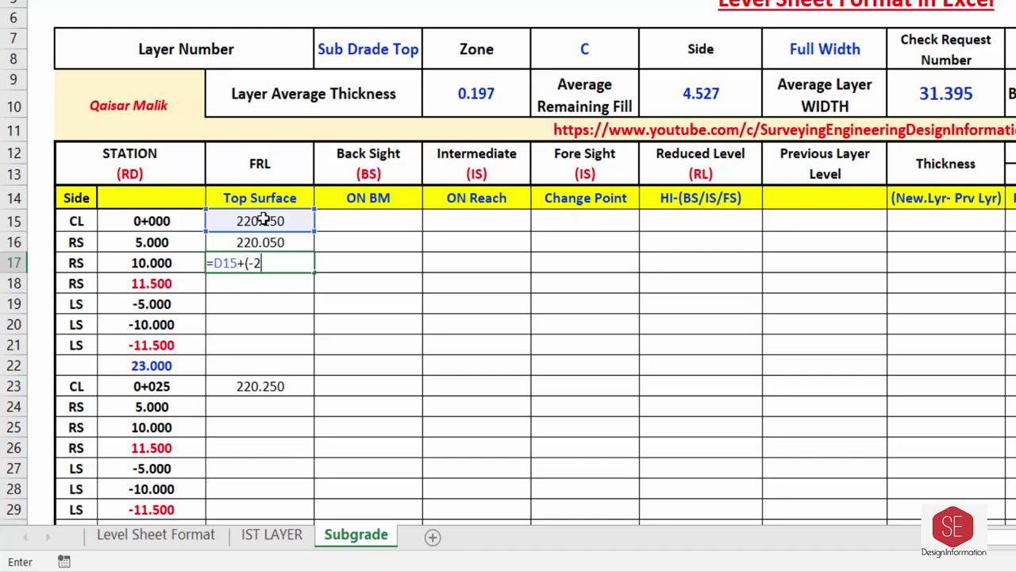
type("*")
left_click(140, 264)
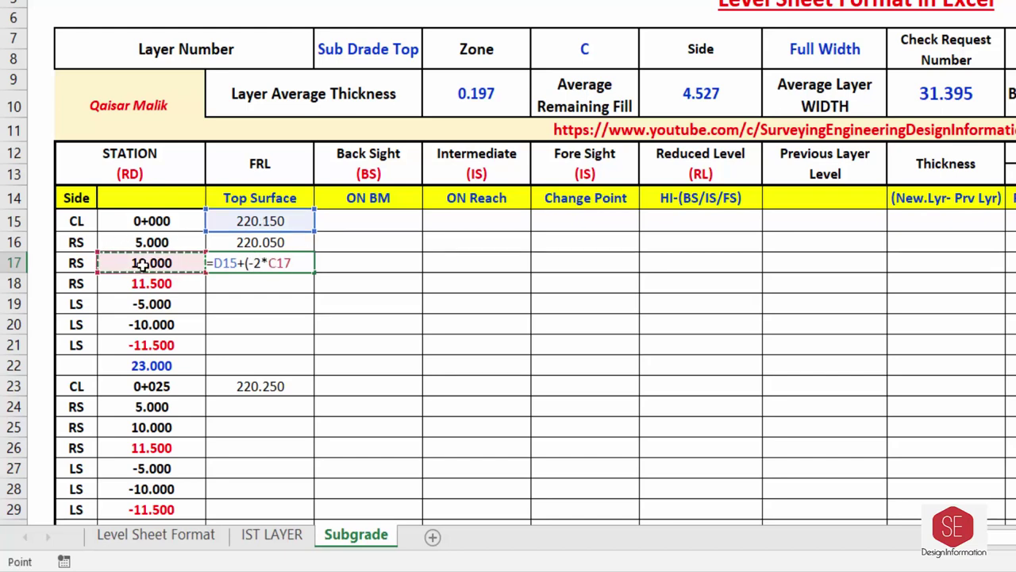
type(")/100")
key("Return")
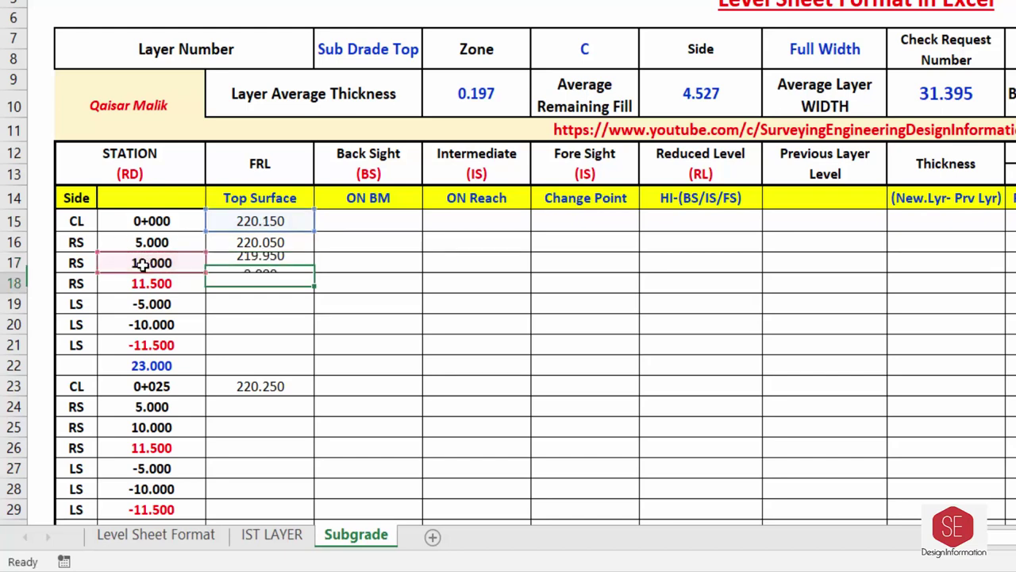
Step: Make the centreline reference in the D17 formula absolute, as $D$15
left_click(268, 265)
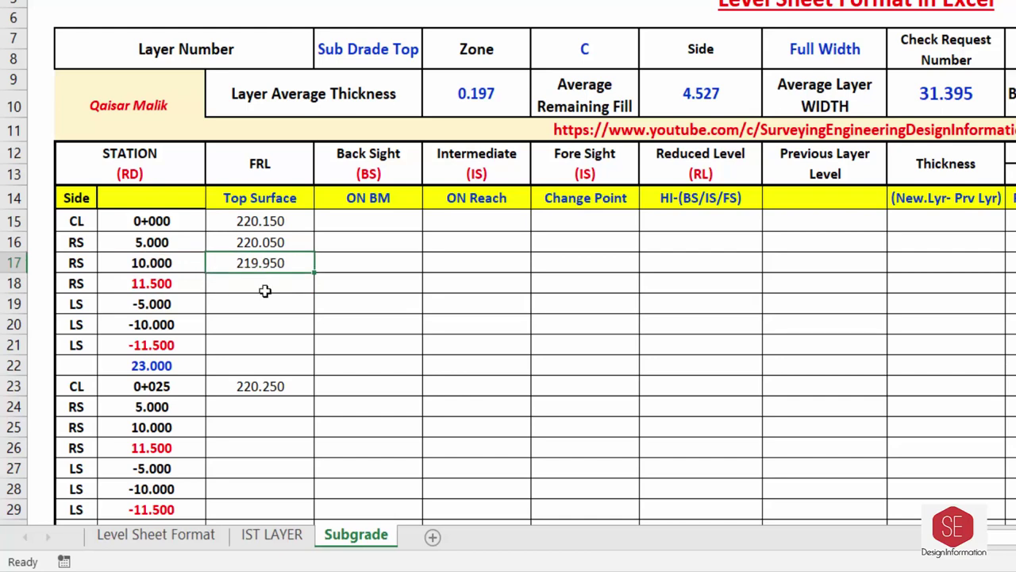
double_click(256, 265)
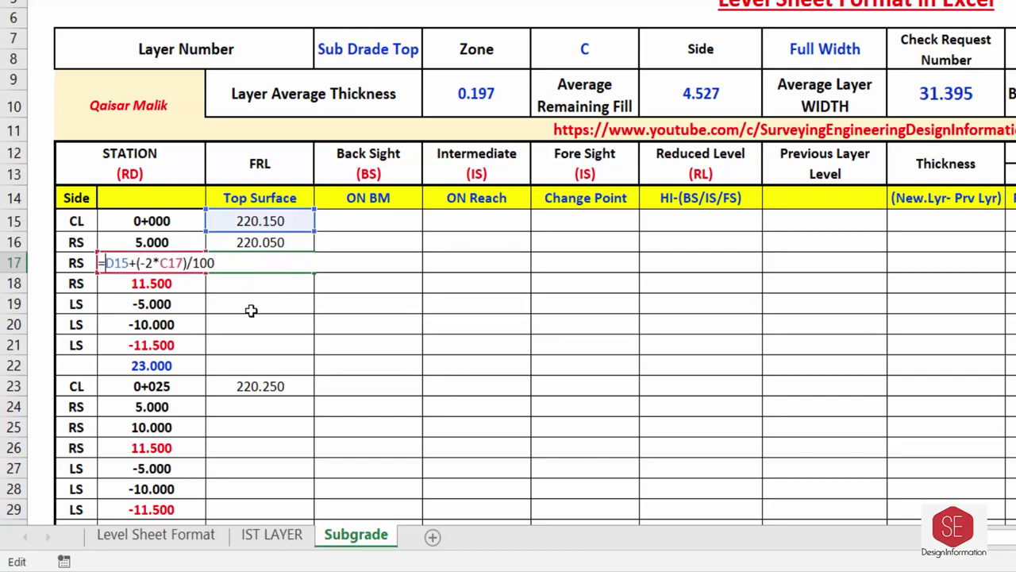
type("$D$")
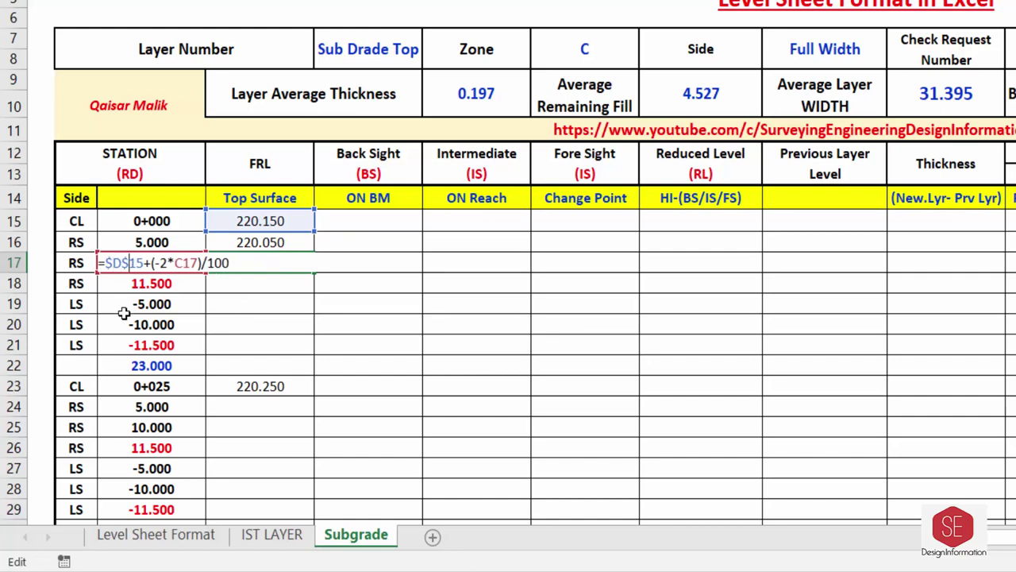
key("Return")
Step: Fill the D17 formula down through D21 and check the references in D21
left_click(272, 265)
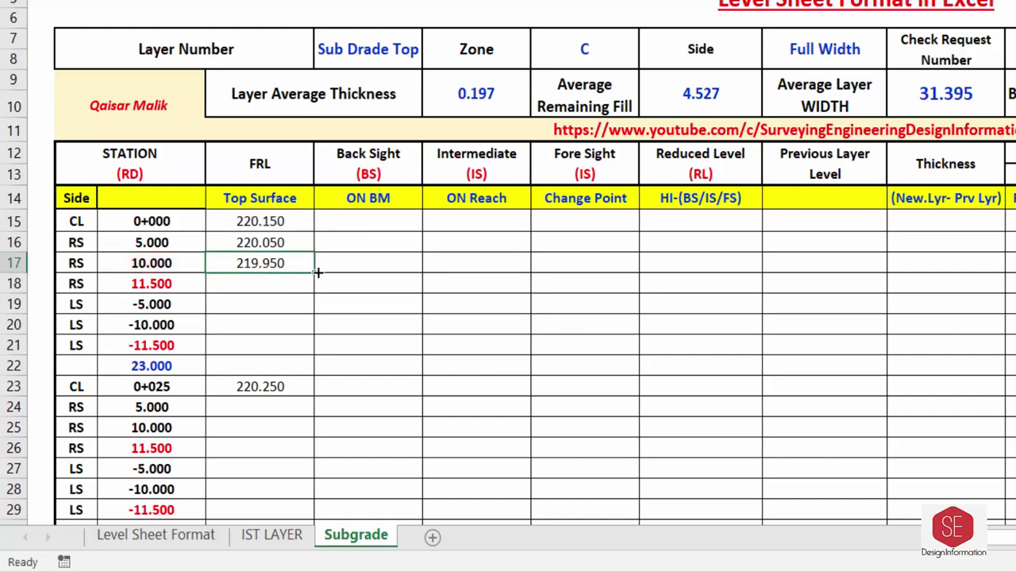
left_click_drag(313, 273, 316, 353)
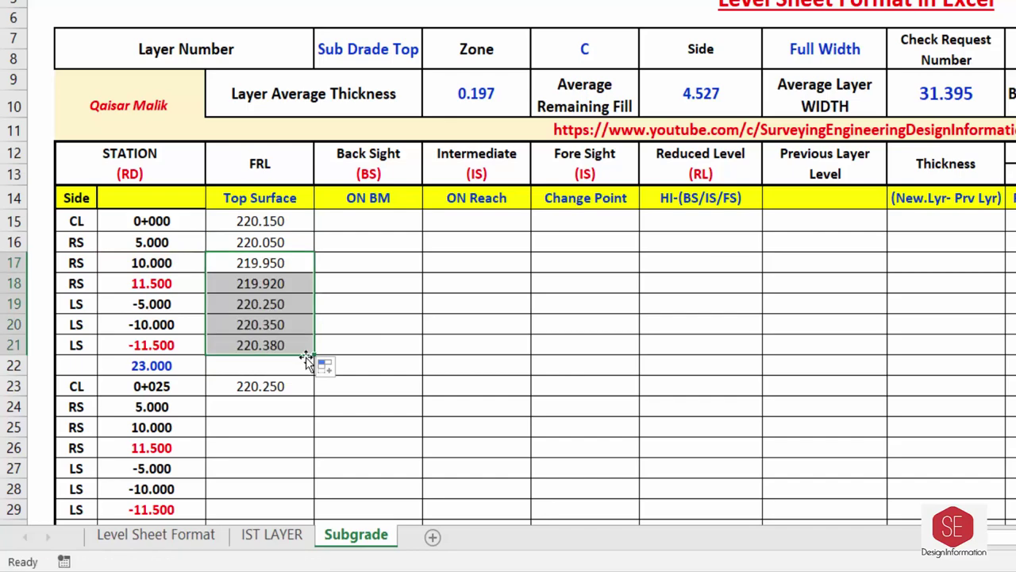
left_click(308, 346)
double_click(308, 345)
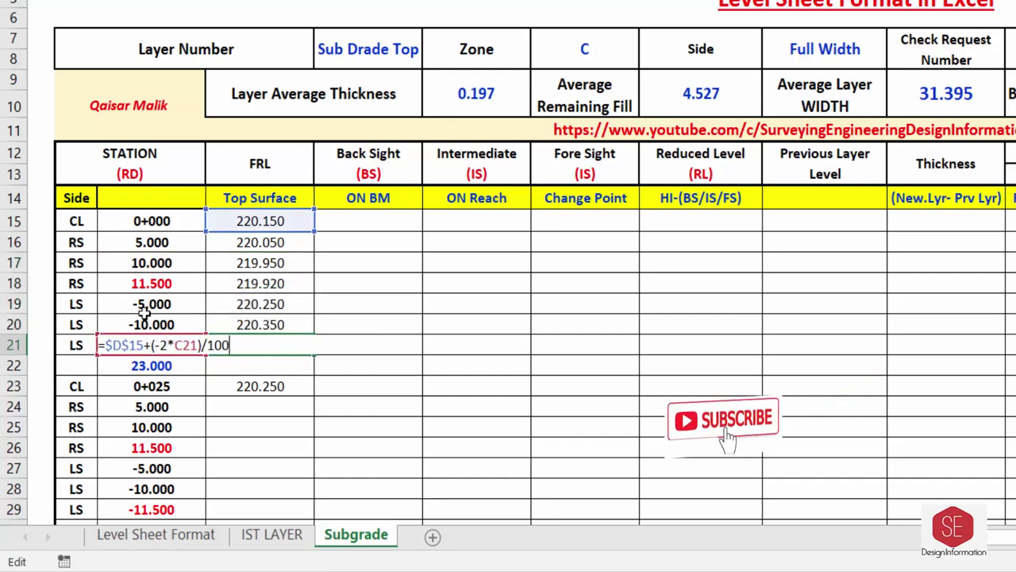
key("Escape")
Step: Copy the FRL formulas from D16:D21 into D24:D29 for station 0+025
left_click_drag(254, 349, 262, 451)
right_click(267, 424)
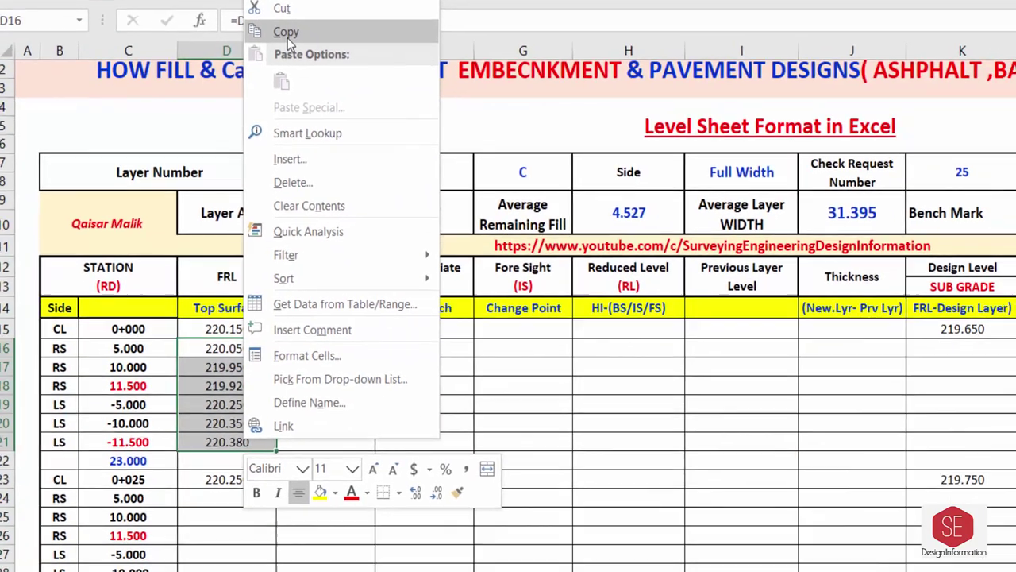
left_click(287, 36)
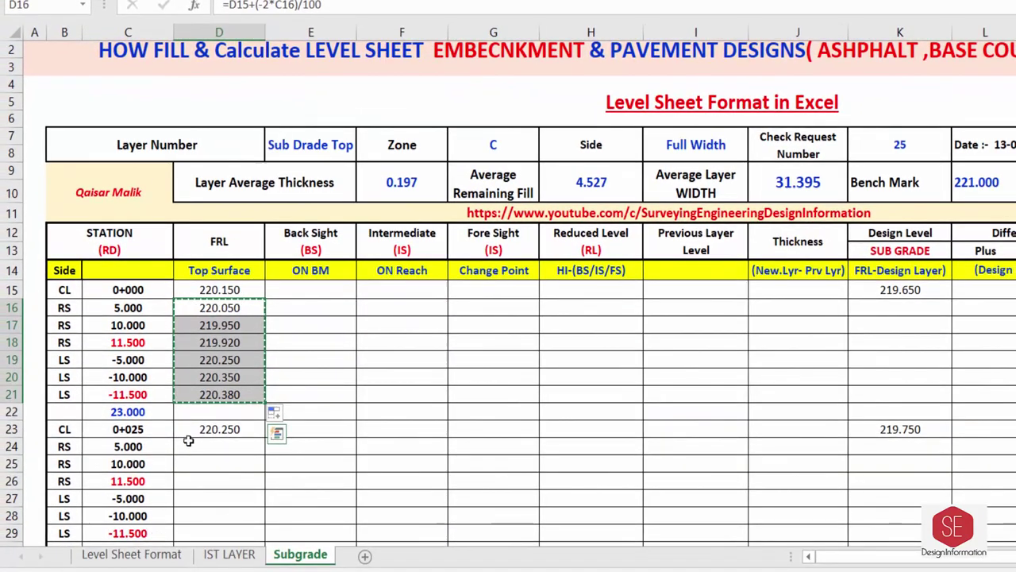
left_click(196, 497)
right_click(196, 496)
left_click(223, 112)
scroll(320, 320, "down", 1)
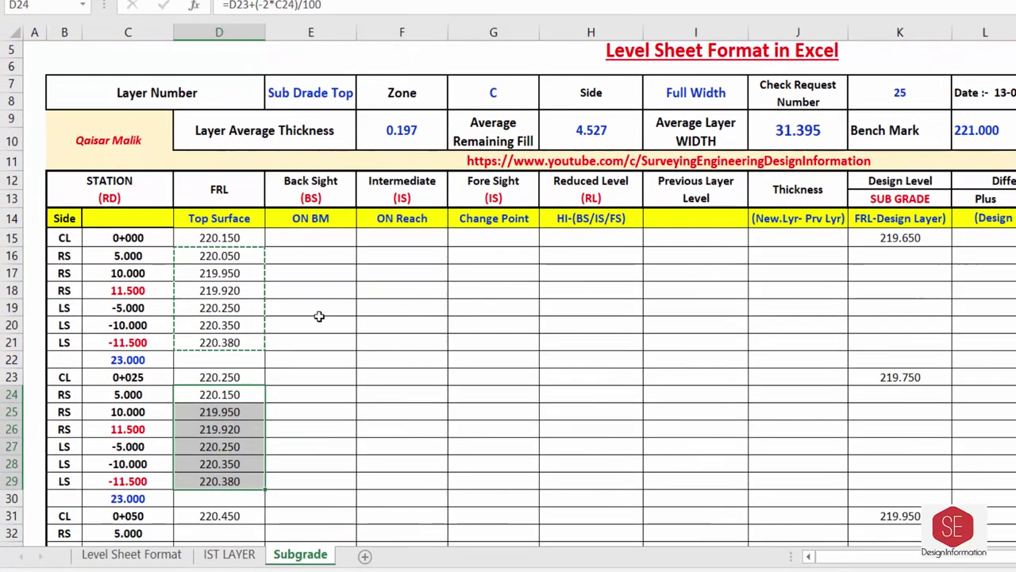
Step: Change the centreline reference in the D25 formula to $D$23 and check the edited formula
double_click(222, 395)
double_click(220, 411)
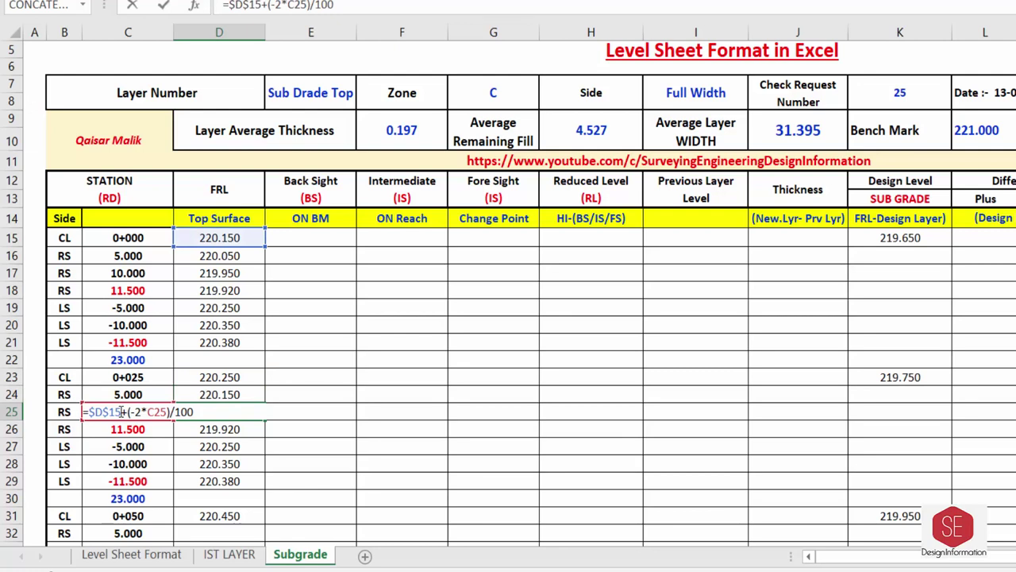
key("BackSpace")
key("BackSpace")
type("25")
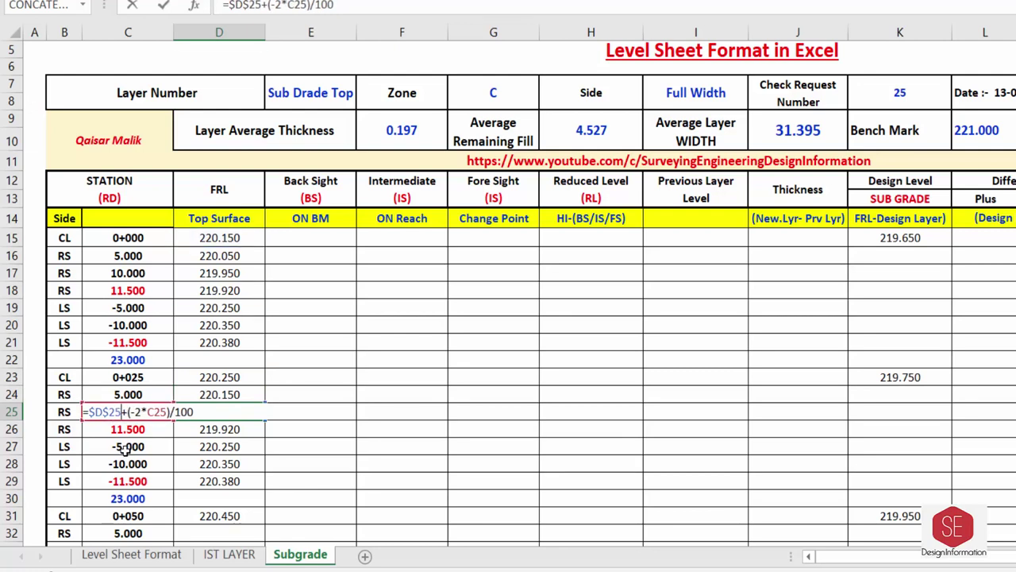
key("BackSpace")
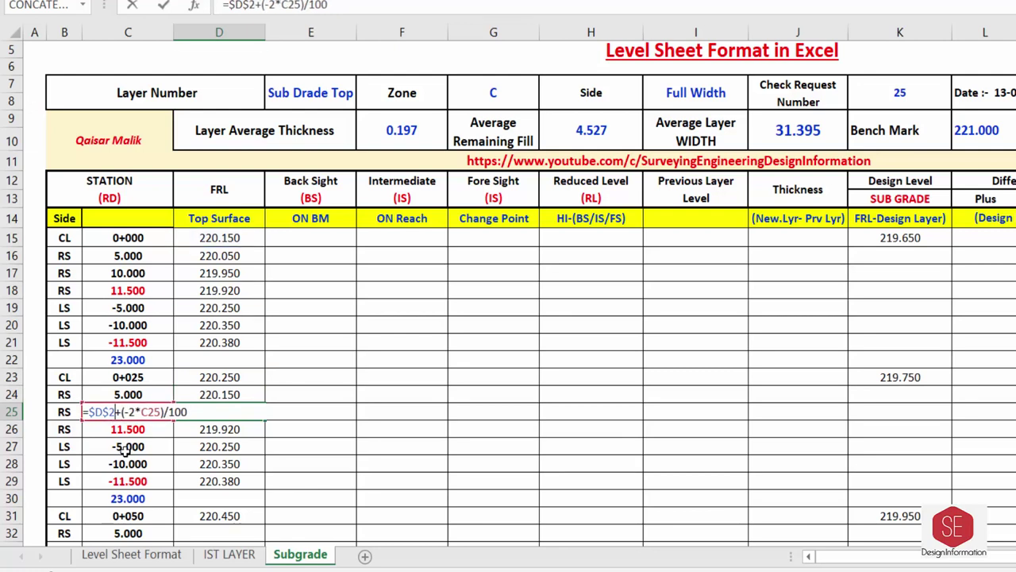
type("3")
key("Return")
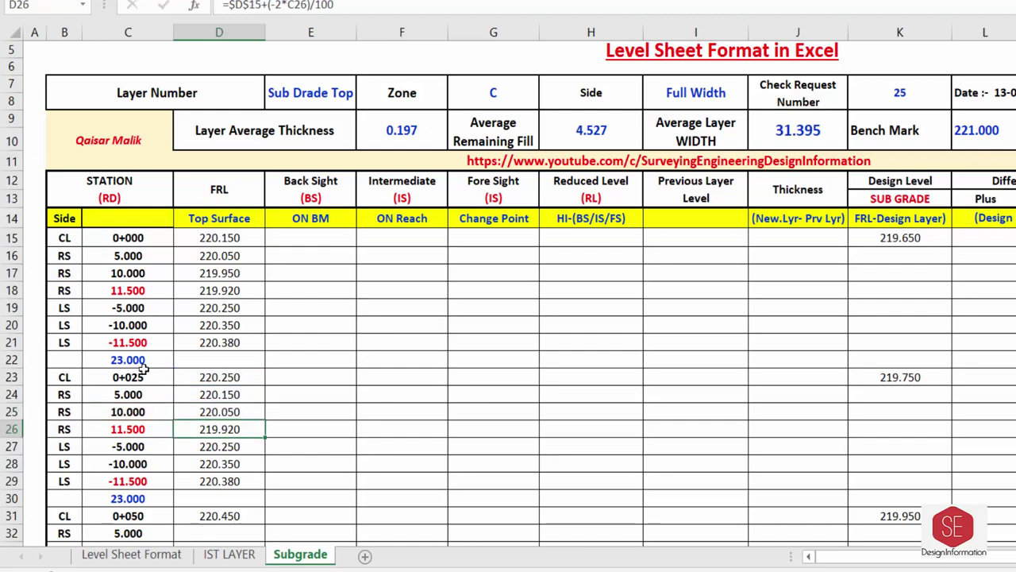
left_click(225, 409)
key("F2")
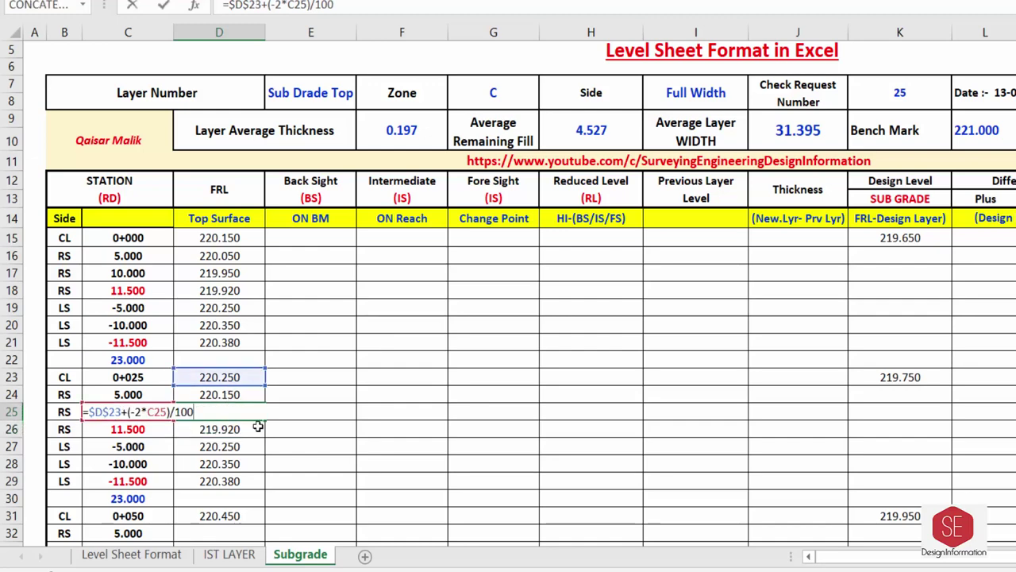
key("Escape")
Step: Fill the corrected D25 formula down through D29, then review the FRL column
left_click_drag(266, 428, 266, 483)
scroll(251, 341, "down", 2)
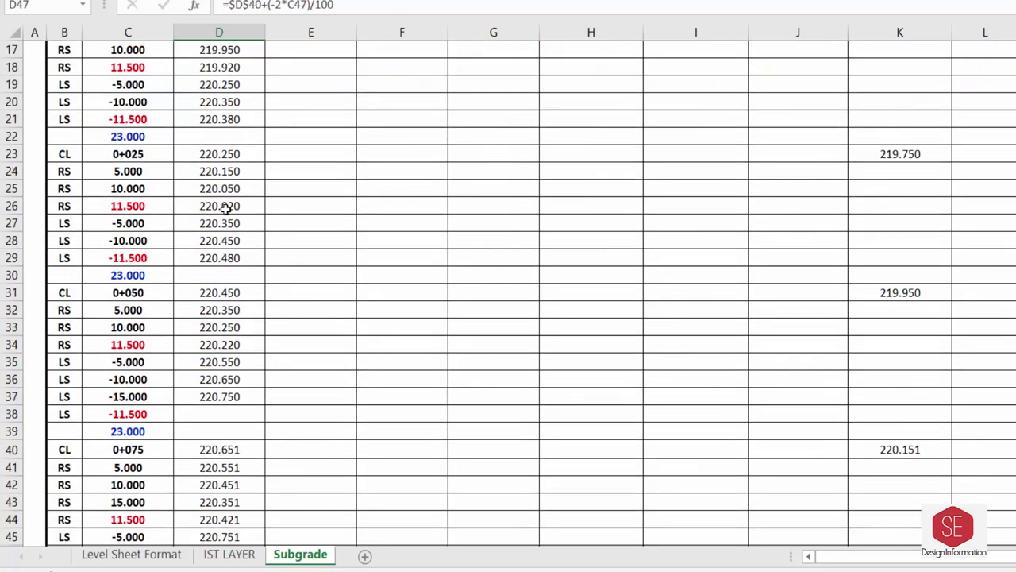
scroll(223, 238, "up", 4)
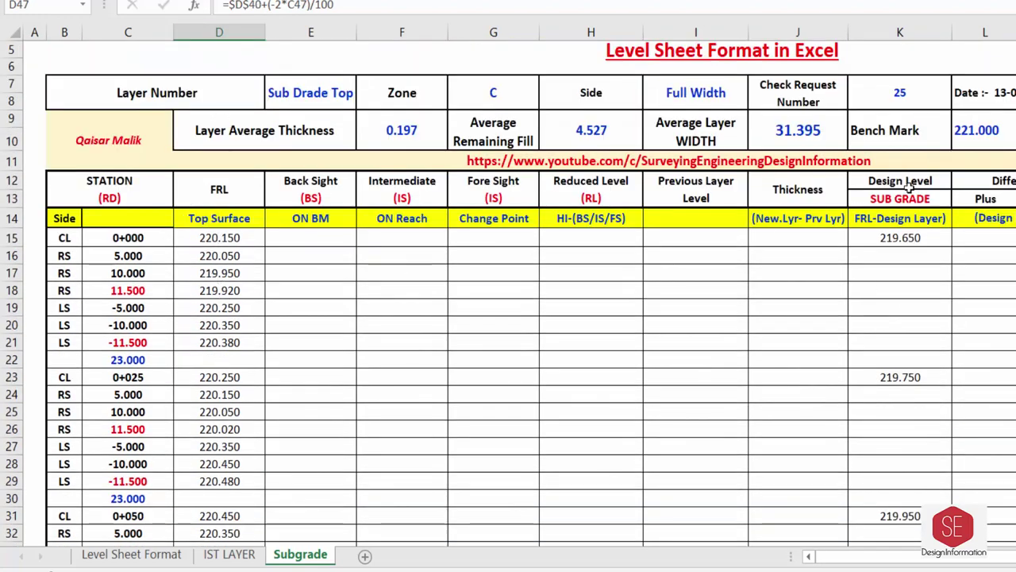
Step: Check the subgrade design level formula in K15 and enter =D16-0.5 in K16
left_click(914, 236)
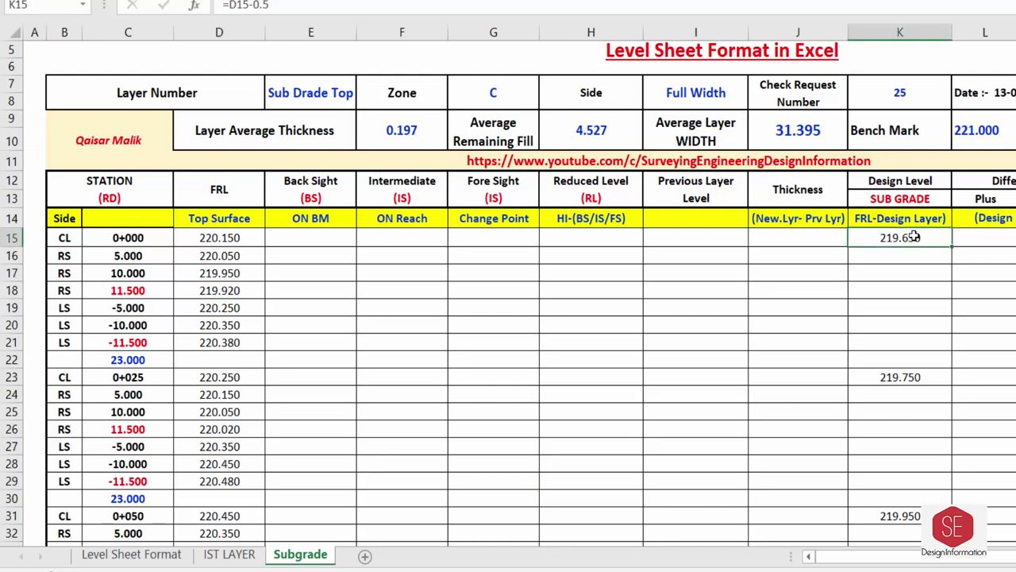
double_click(913, 237)
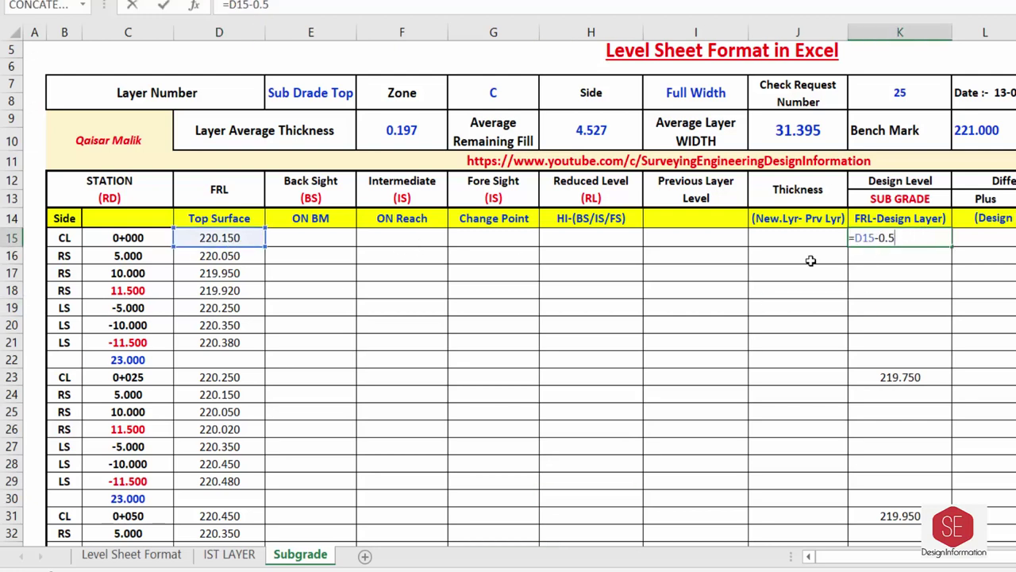
key("Return")
type("=")
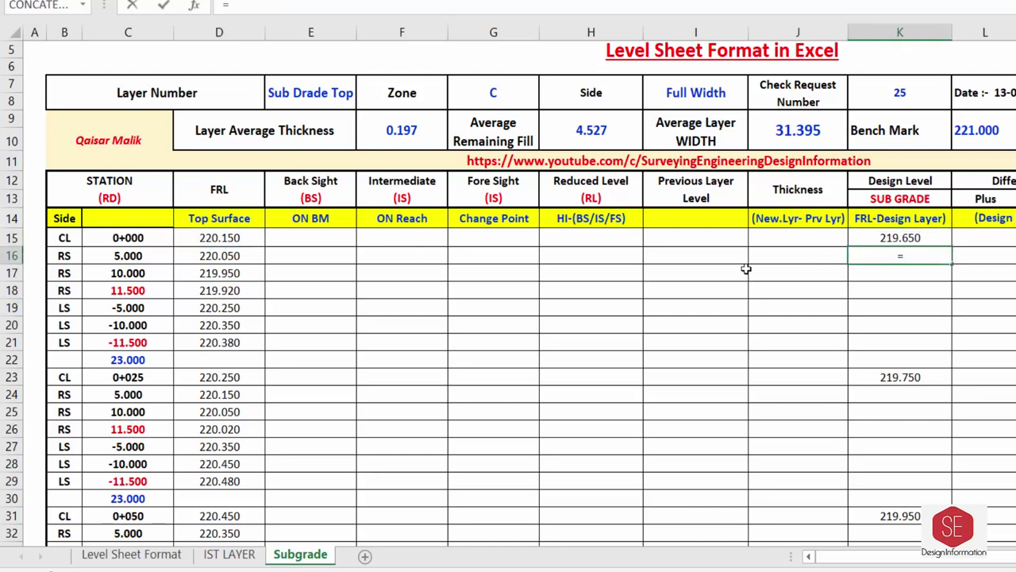
left_click(242, 252)
type("-0.5")
key("Return")
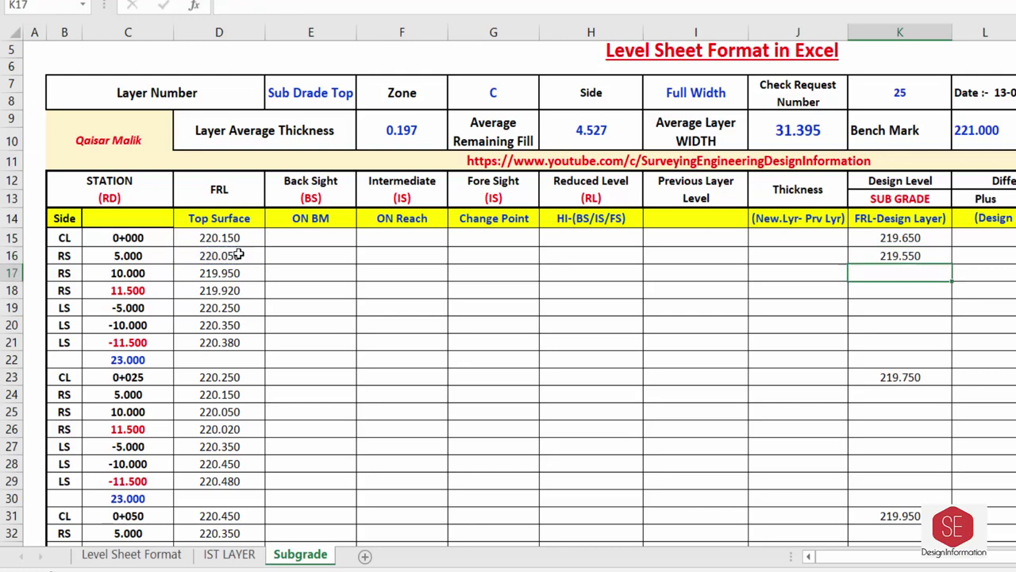
Step: Enter =D17-0.5 as the design level in K17 and fill it down through K21
left_click(888, 292)
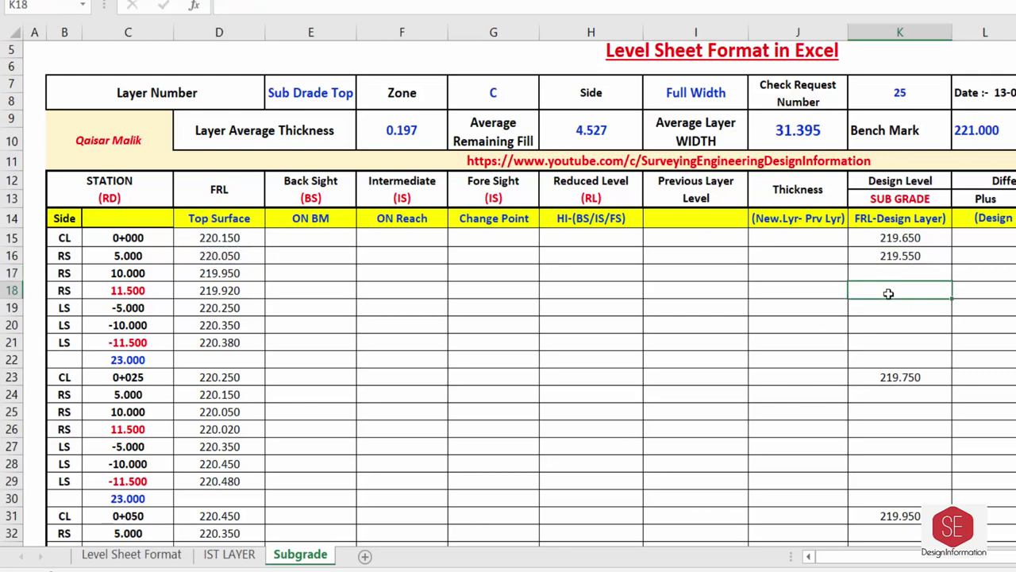
left_click(905, 270)
type("=")
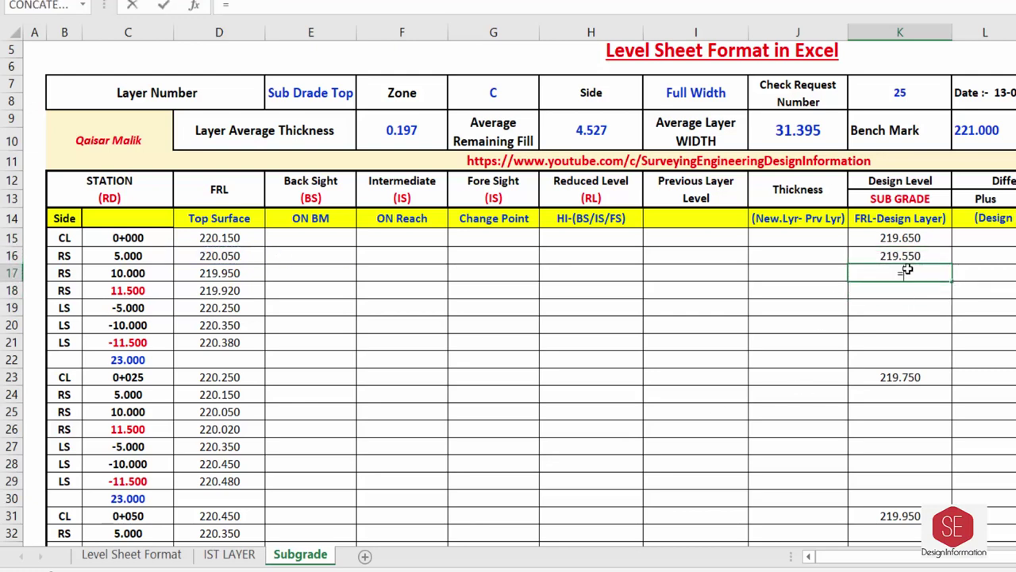
left_click(242, 273)
type("-0.5")
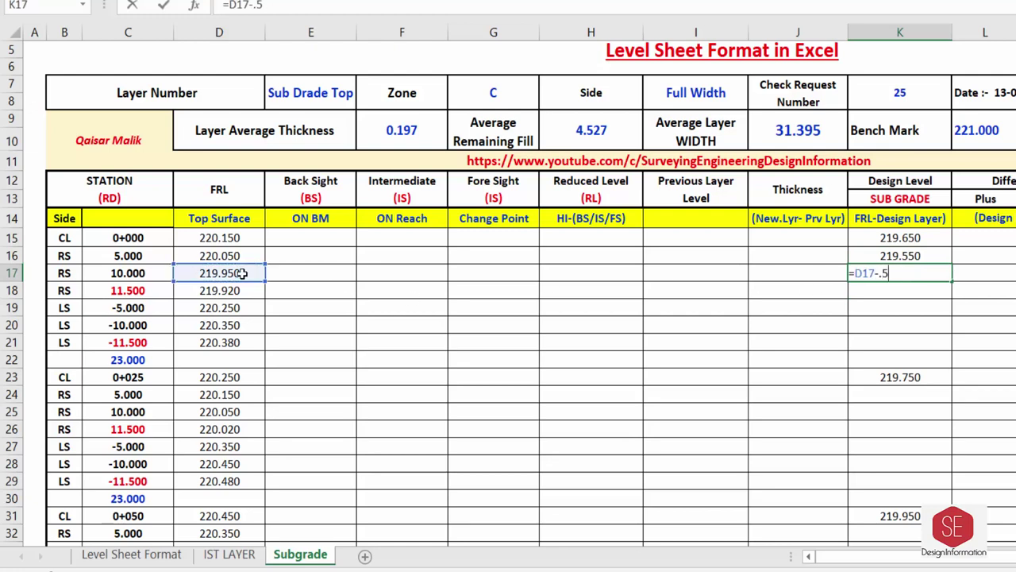
key("Return")
left_click(913, 267)
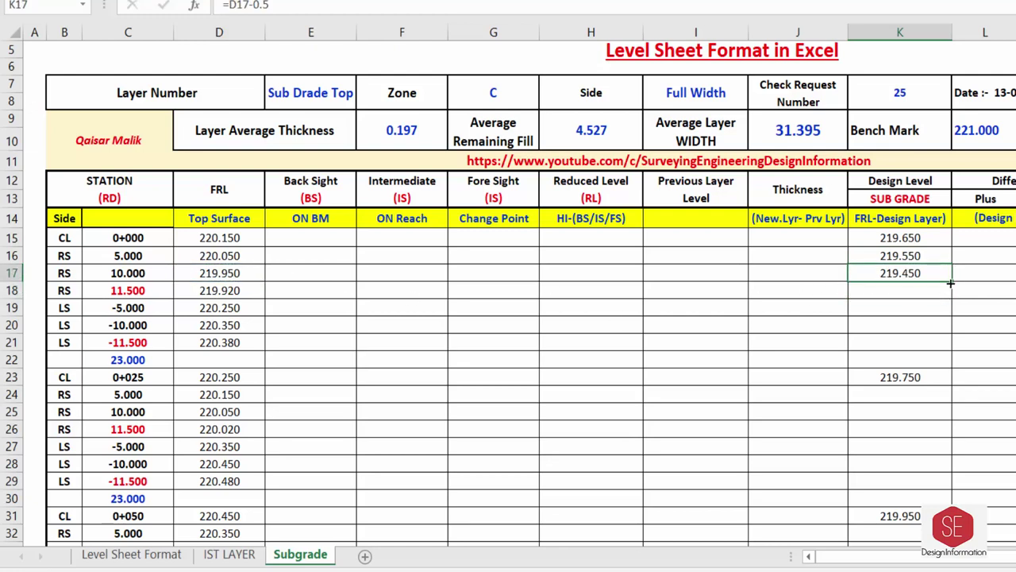
left_click_drag(953, 281, 957, 346)
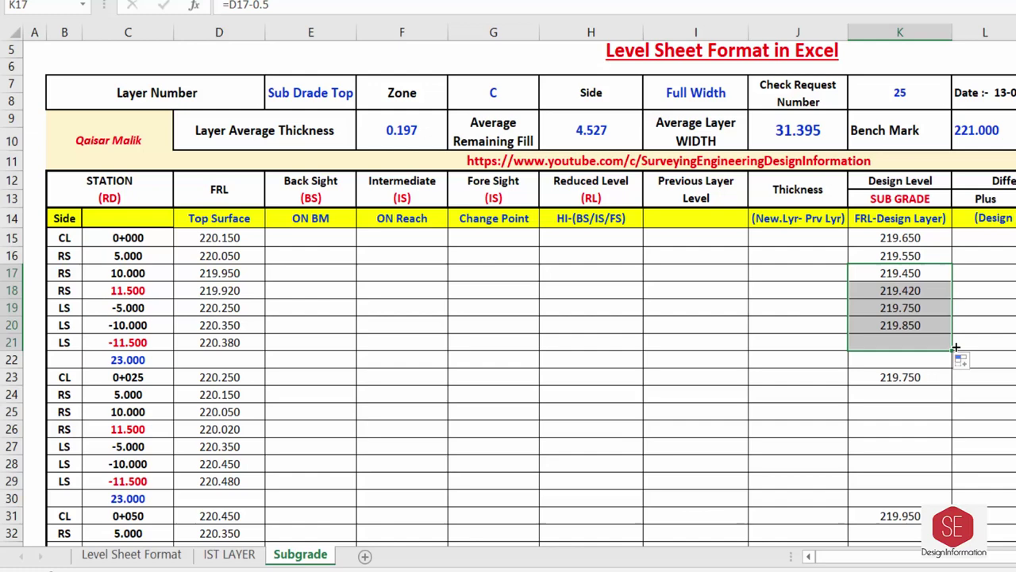
Step: Fill the K23 design level formula down through K29 for station 0+025 and check the reference in K28
left_click(902, 380)
left_click_drag(953, 385, 961, 490)
left_click(913, 464)
double_click(911, 463)
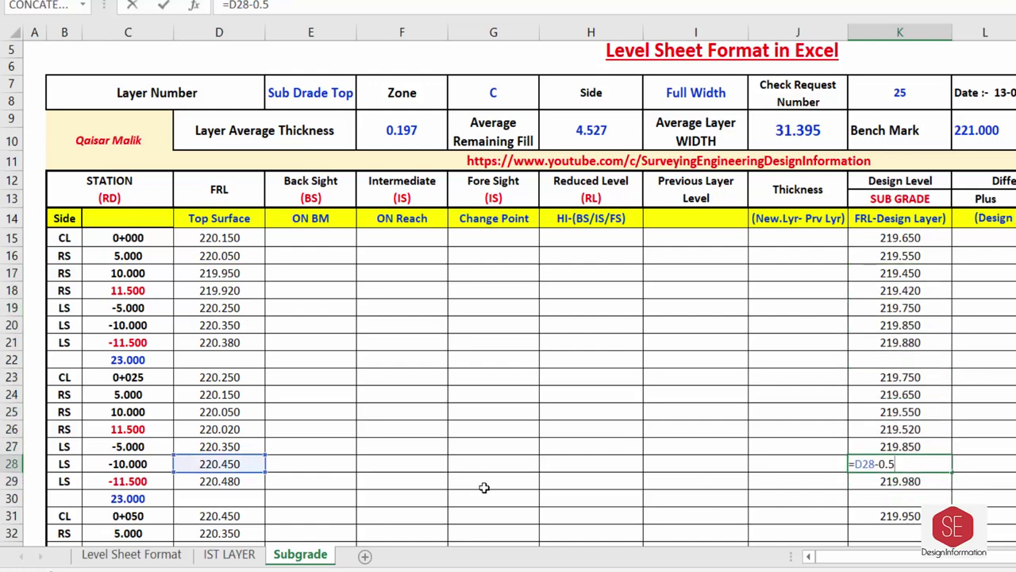
Step: Fill the design level formulas down from K31 through K37 and from K40 through K48 for stations 0+050 and 0+075
scroll(911, 464, "down", 3)
left_click(897, 349)
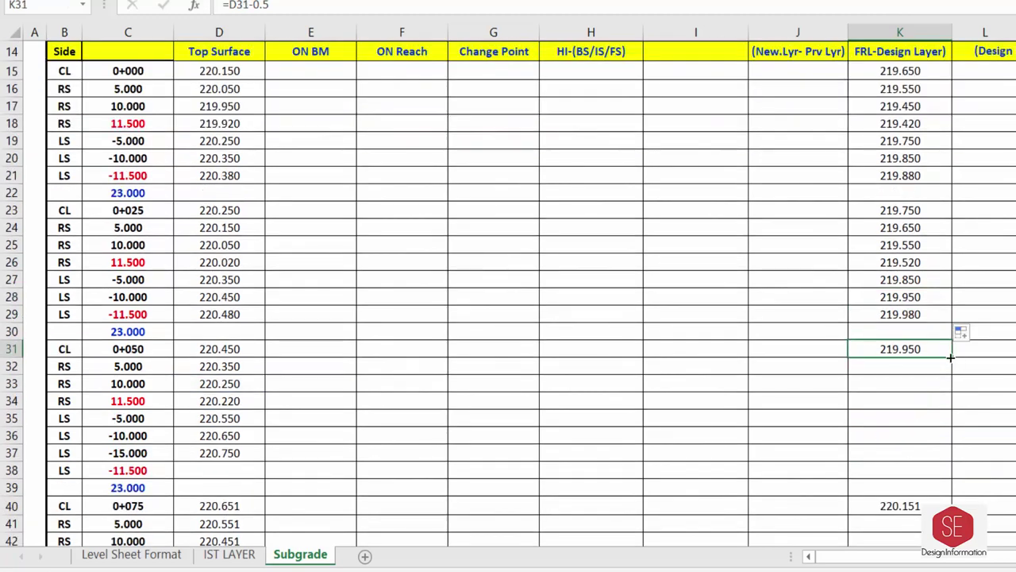
left_click_drag(950, 358, 953, 483)
scroll(950, 377, "down", 3)
left_click(944, 347)
left_click_drag(949, 354, 953, 485)
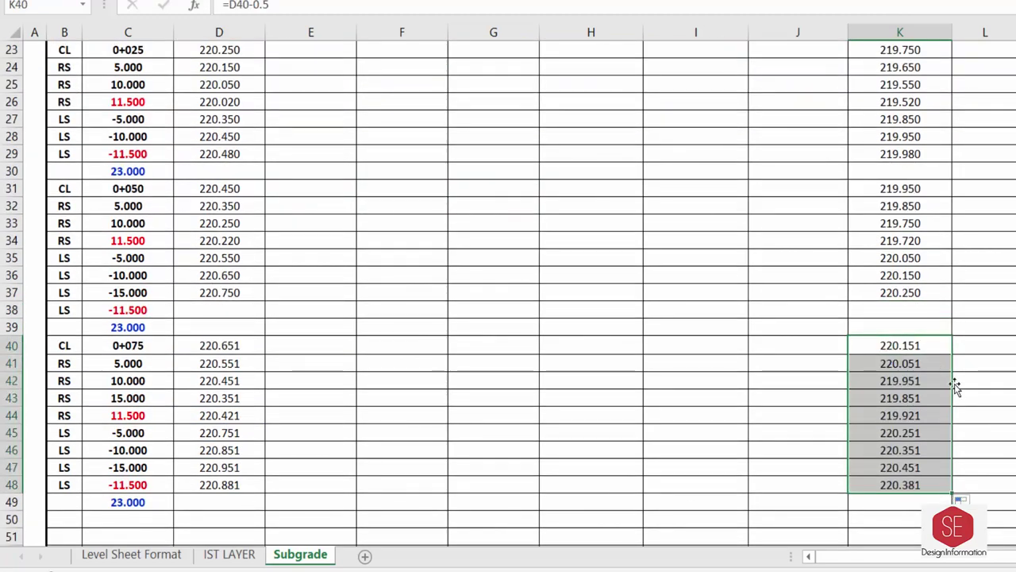
Step: Review the design level column, the bench mark level and name, and the intermediate sight readings
scroll(955, 385, "up", 6)
left_click(899, 237)
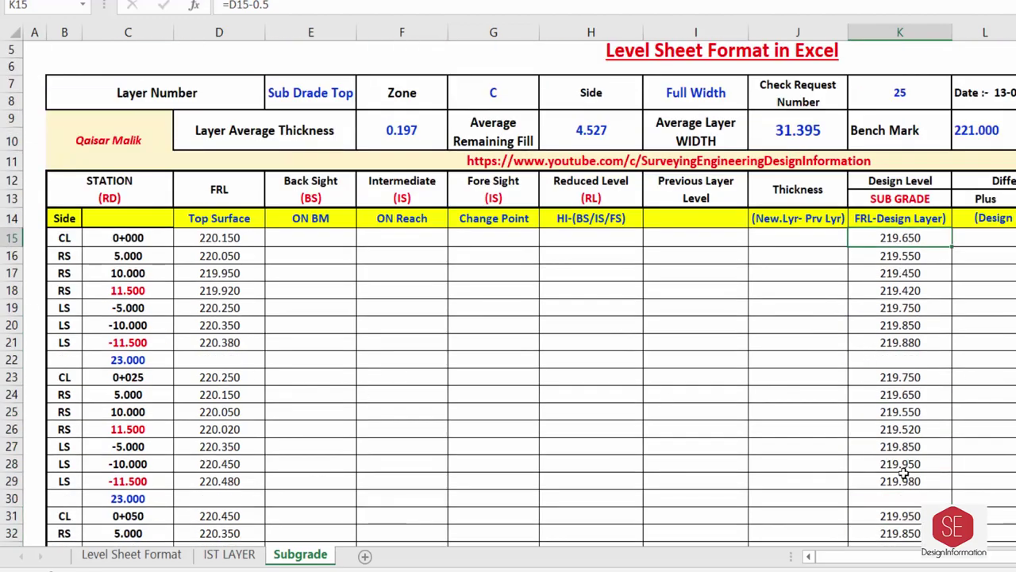
scroll(569, 483, "down", 2)
scroll(370, 399, "down", 1)
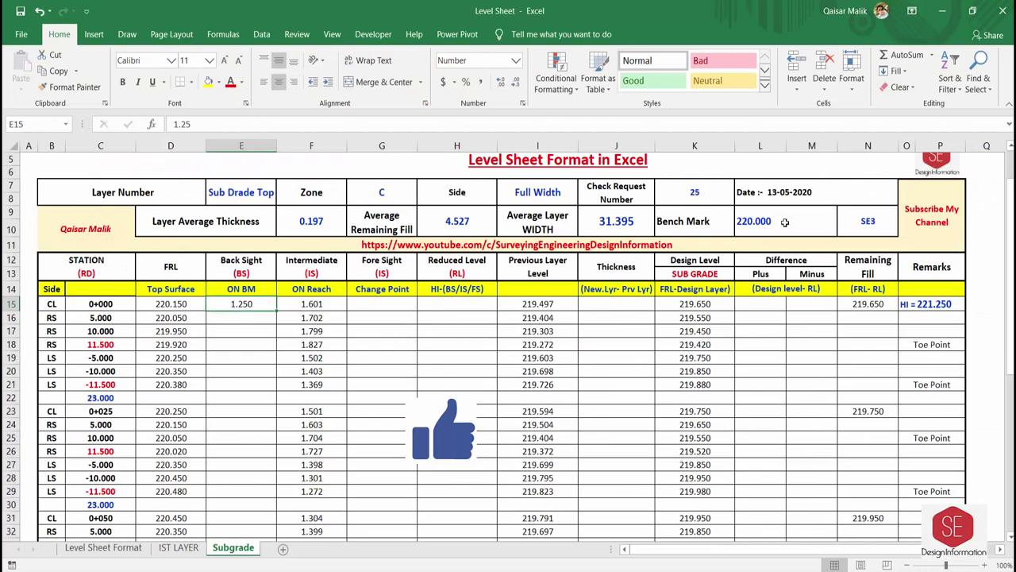
left_click(785, 226)
left_click(883, 223)
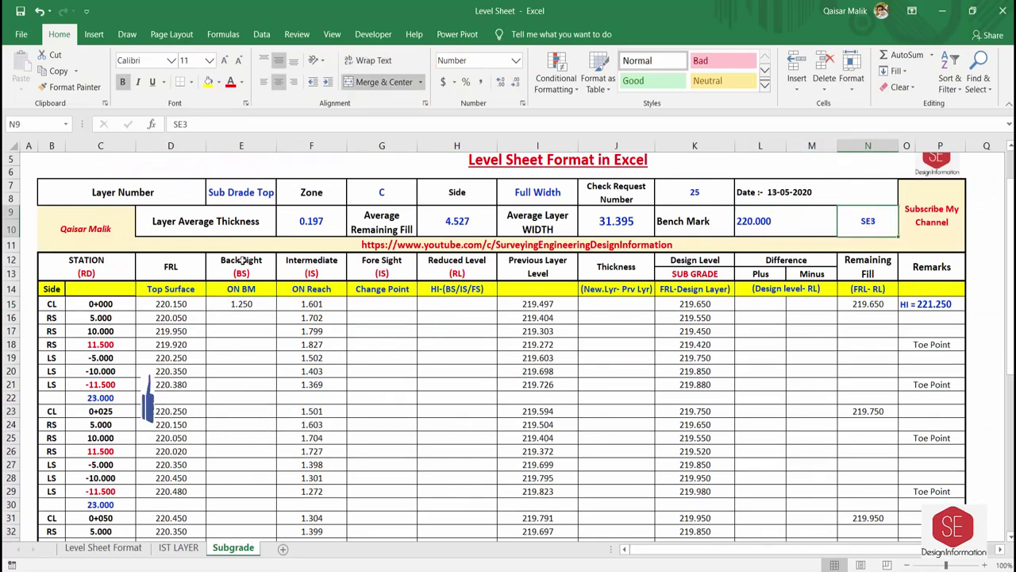
scroll(314, 373, "down", 2)
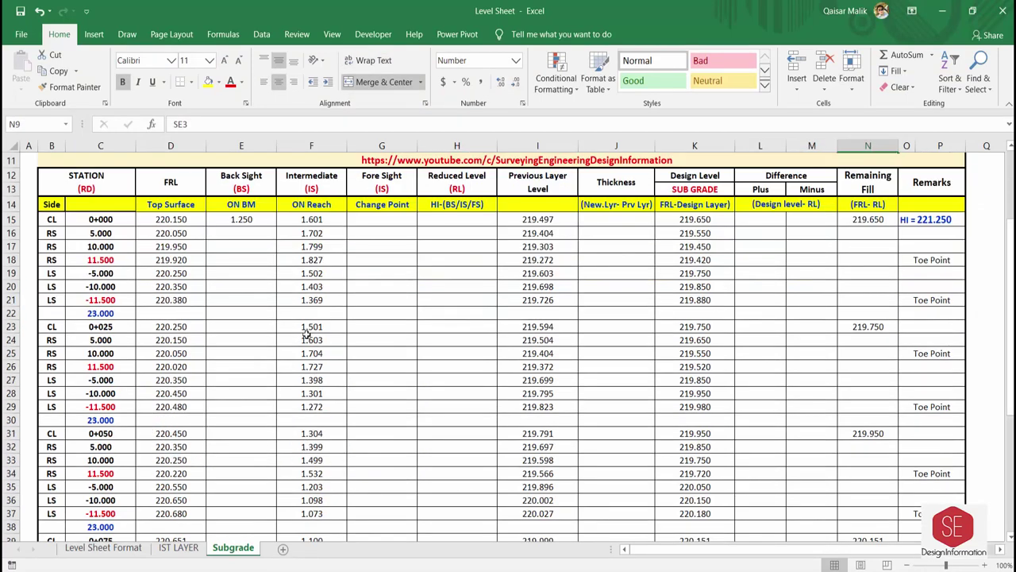
left_click(311, 366)
scroll(311, 380, "up", 1)
Step: Enter the reduced level formula =$P$15-F15 in H15, with an absolute reference to the height of instrument
left_click(449, 263)
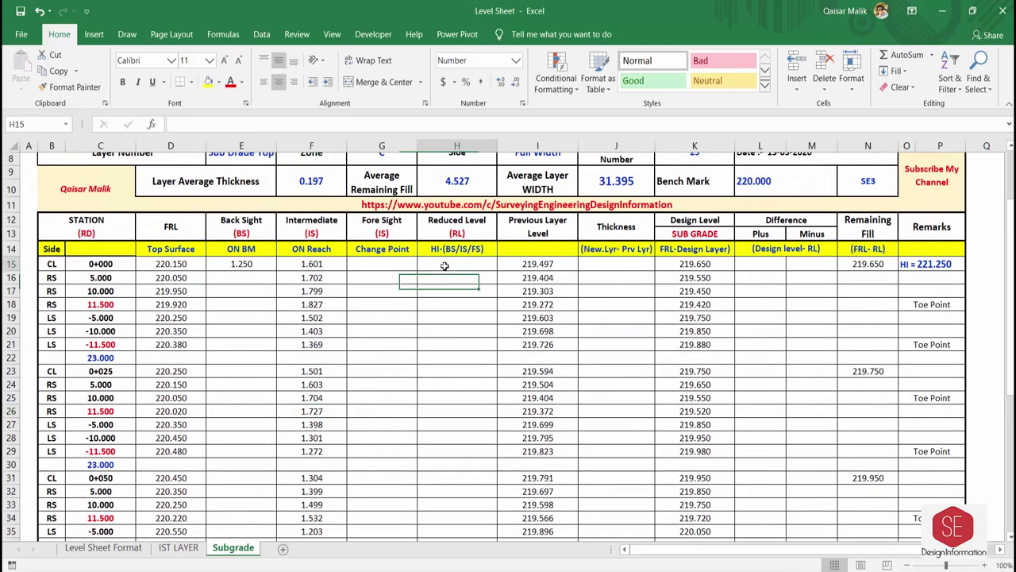
type("=")
left_click(918, 262)
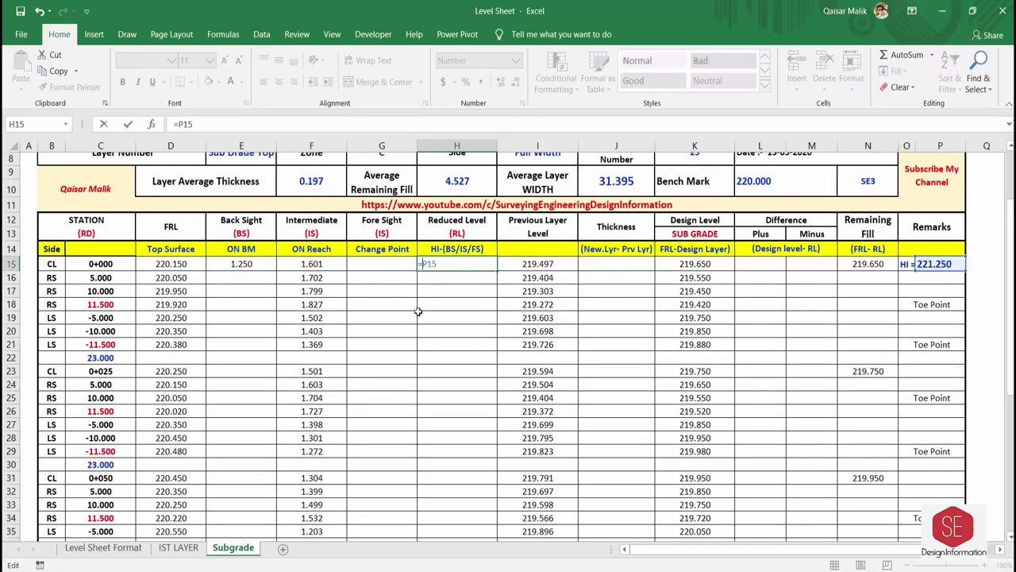
left_click(427, 264)
type("$P$15-")
left_click(311, 264)
key("Return")
Step: Fill the H15 reduced level formula down to H16 and check its references
left_click(467, 268)
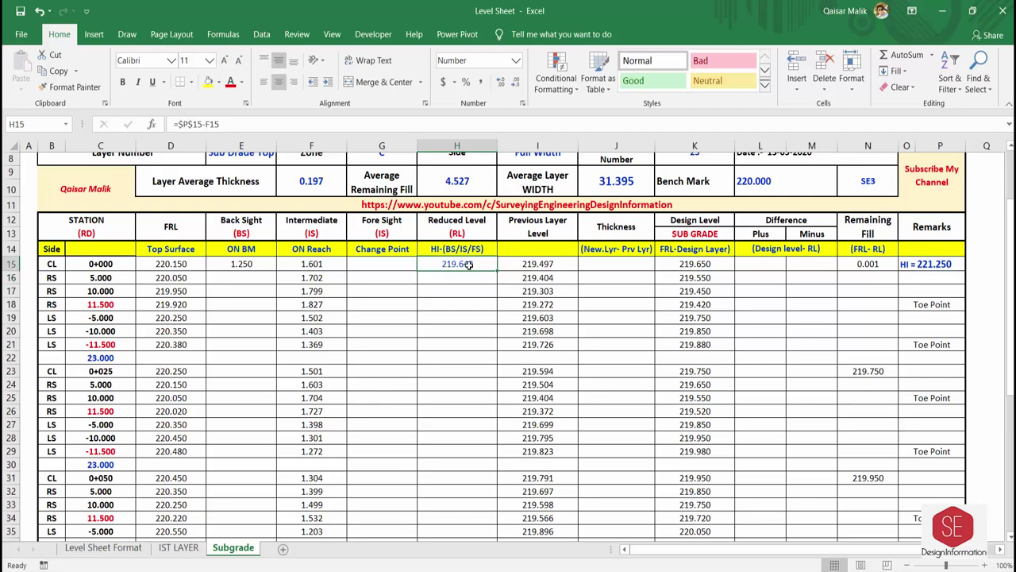
left_click_drag(498, 271, 485, 289)
double_click(464, 278)
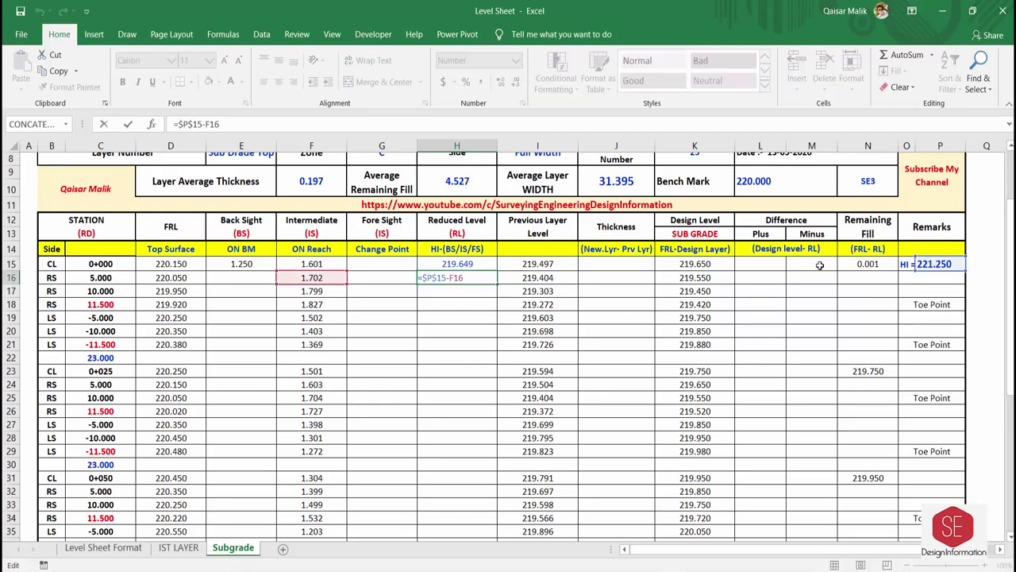
key("Return")
Step: Fill the H16 formula down through H45 and clear the results in the total-width rows H22, H30 and H38
left_click(477, 279)
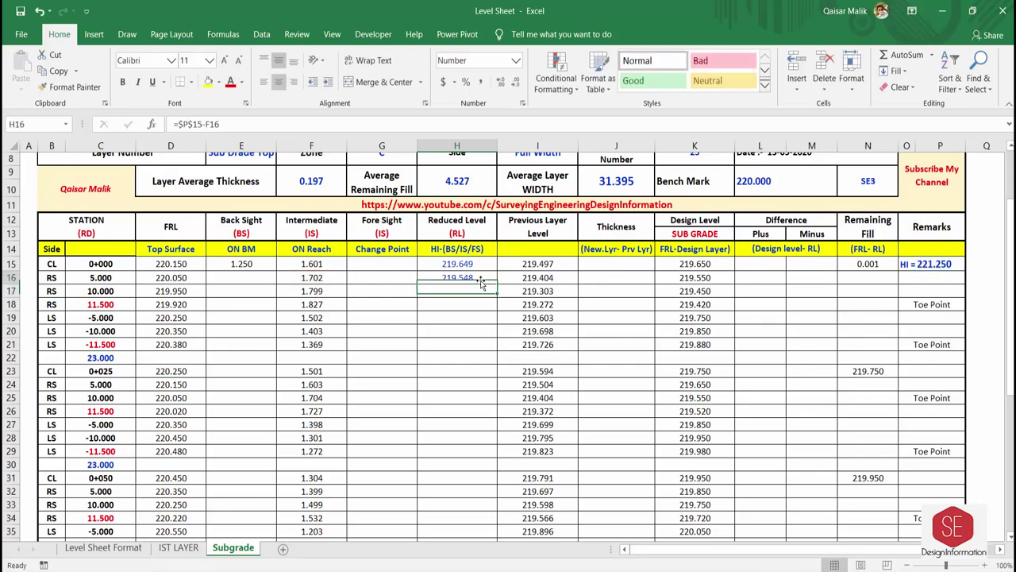
left_click_drag(498, 284, 486, 504)
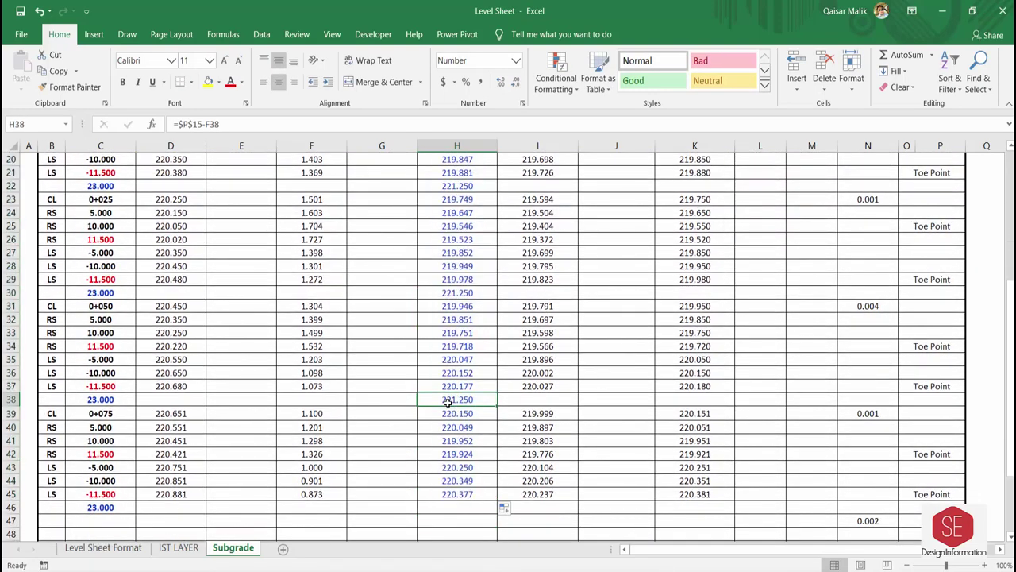
key("Right")
Step: Rename the Previous Layer Level column header to Sub Grade.1
left_click(535, 309)
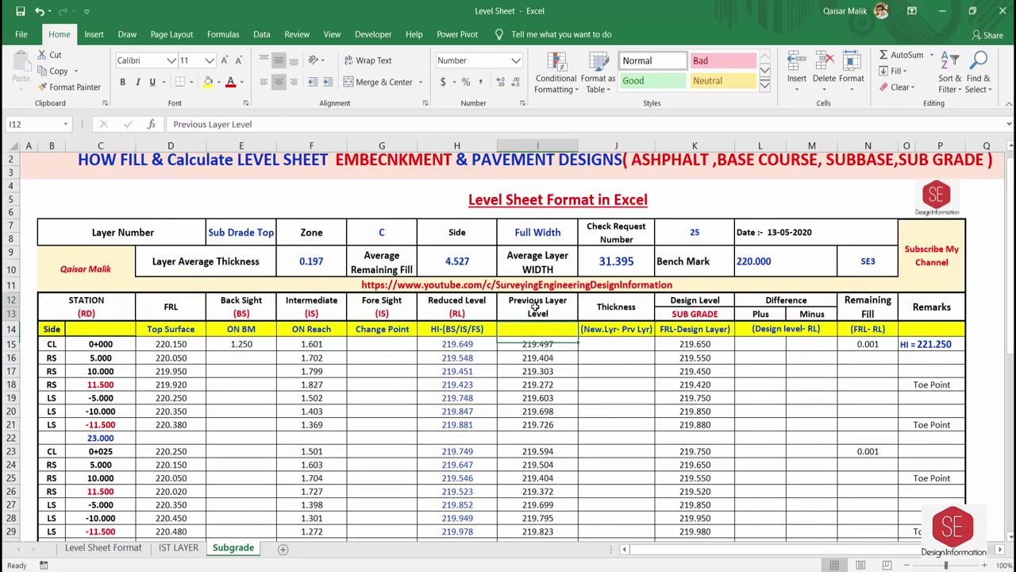
type("Sub Grade")
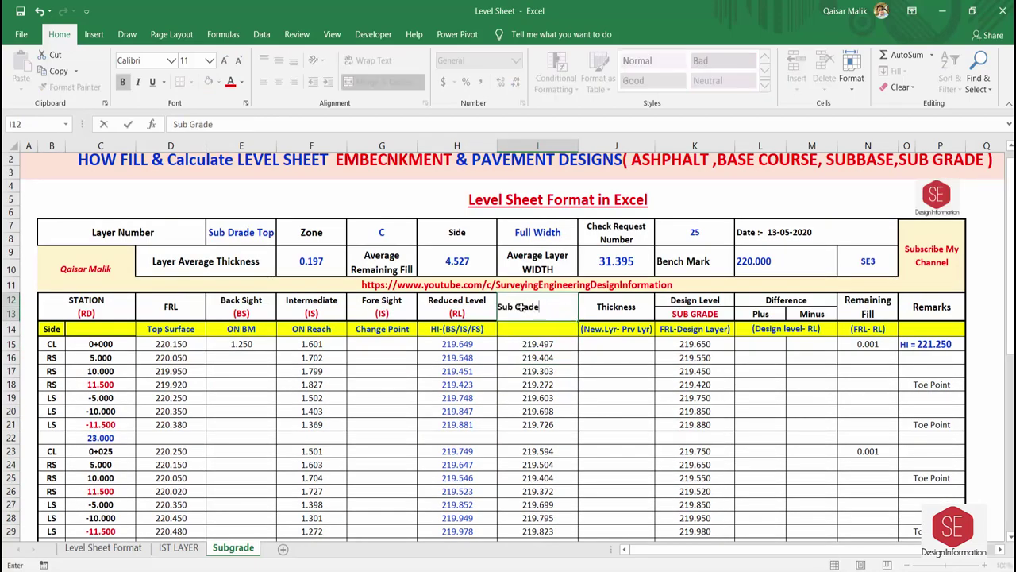
key("Return")
key("Down")
key("Down")
key("Down")
key("Down")
key("Down")
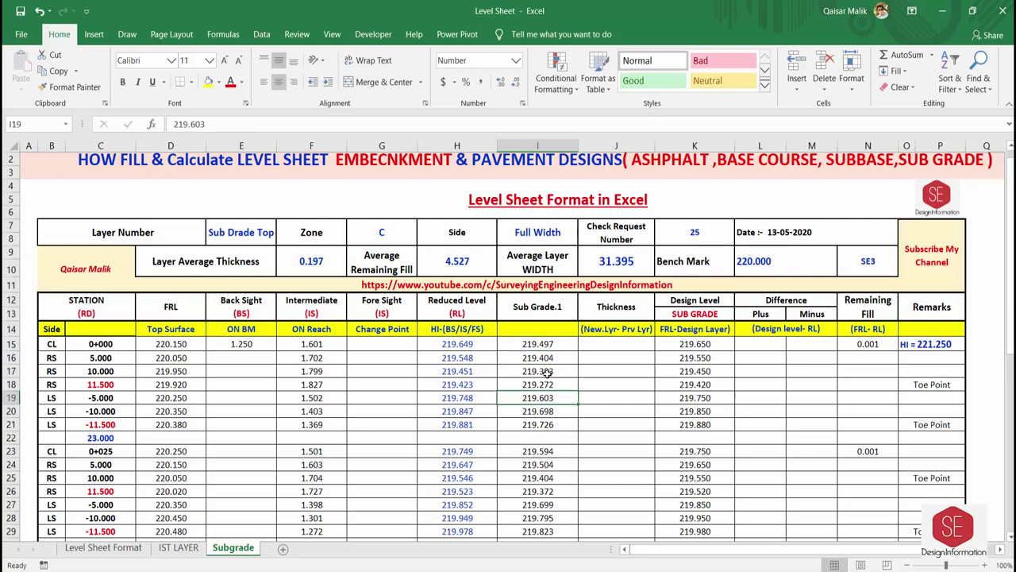
Step: Enter the thickness formula =H15-I15 in J15 after comparing the reduced level with the previous layer level
left_click(463, 345)
key("Right")
left_click(466, 345)
key("Right")
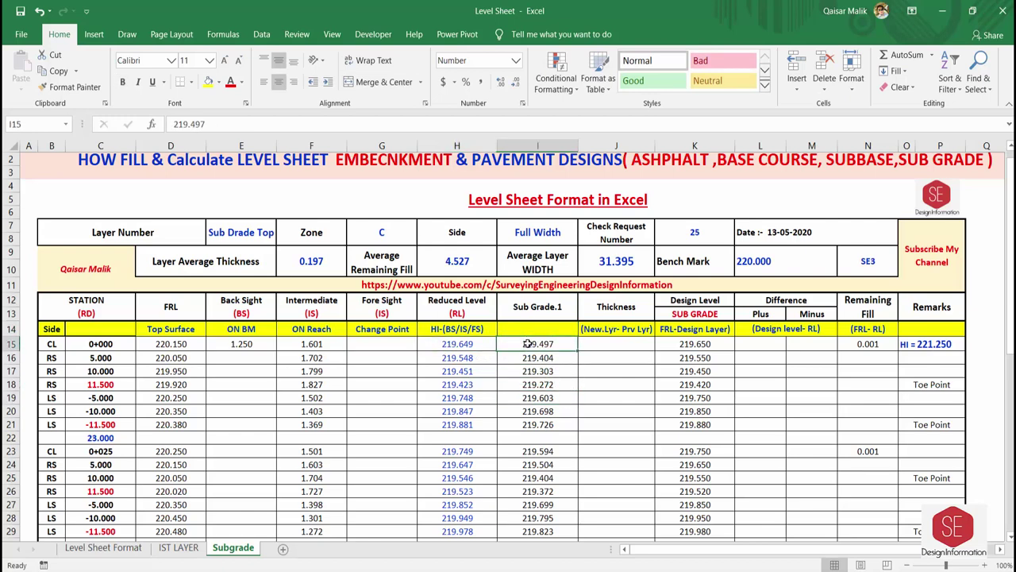
left_click(605, 346)
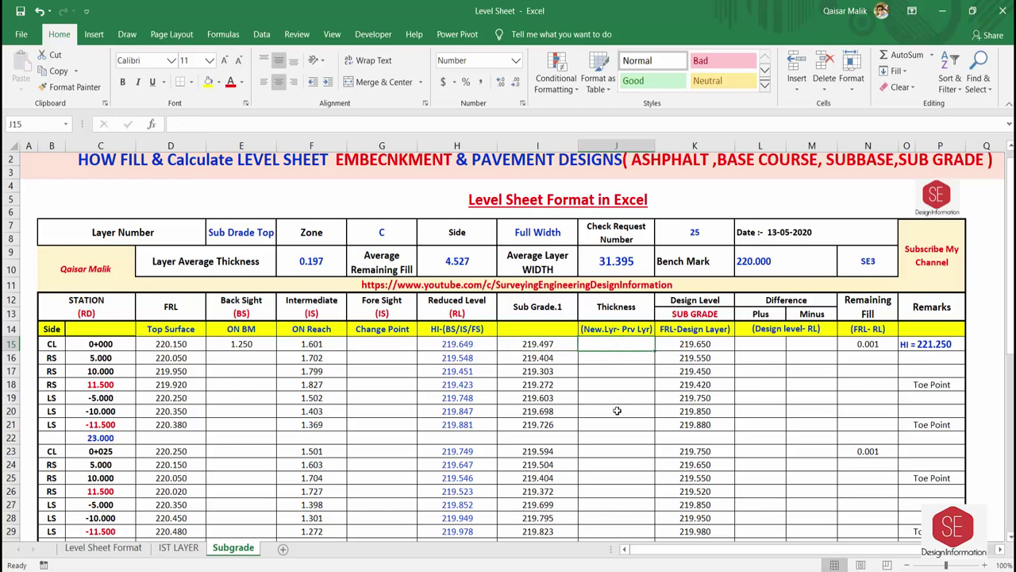
type("=")
left_click(455, 344)
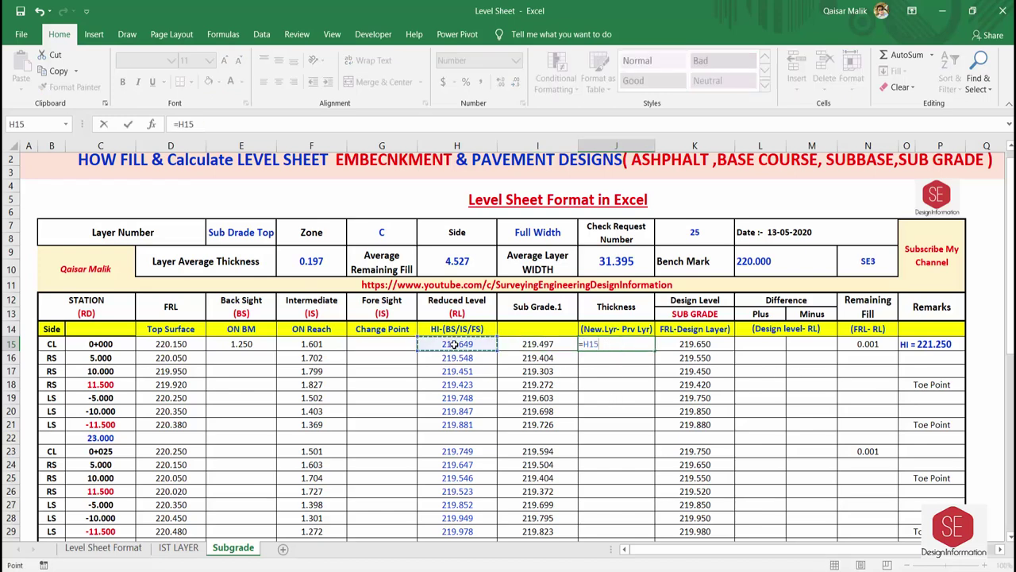
type("-")
left_click(526, 344)
key("Return")
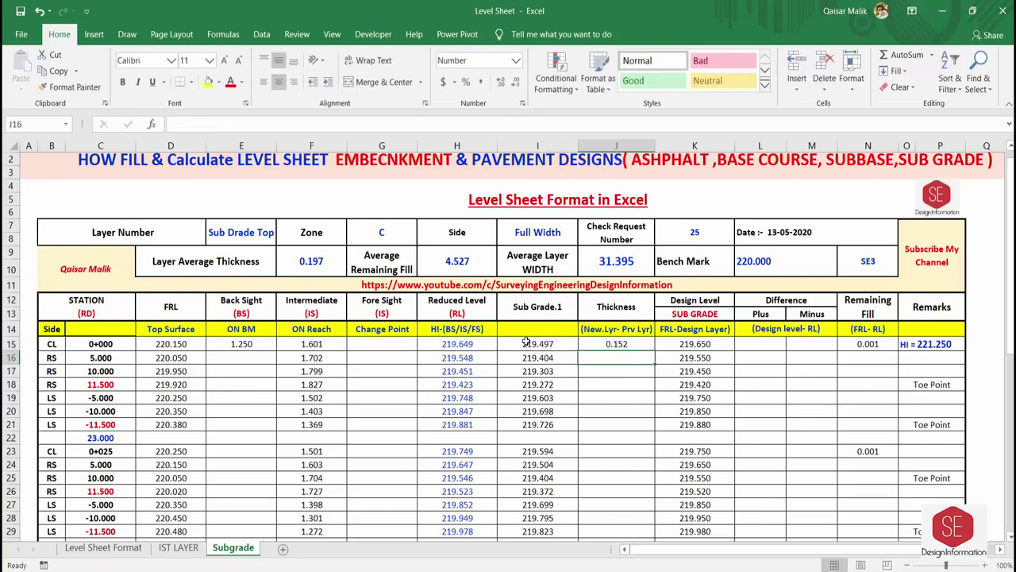
Step: Enter the thickness formula =H16-I16 in J16
type("=")
left_click(457, 358)
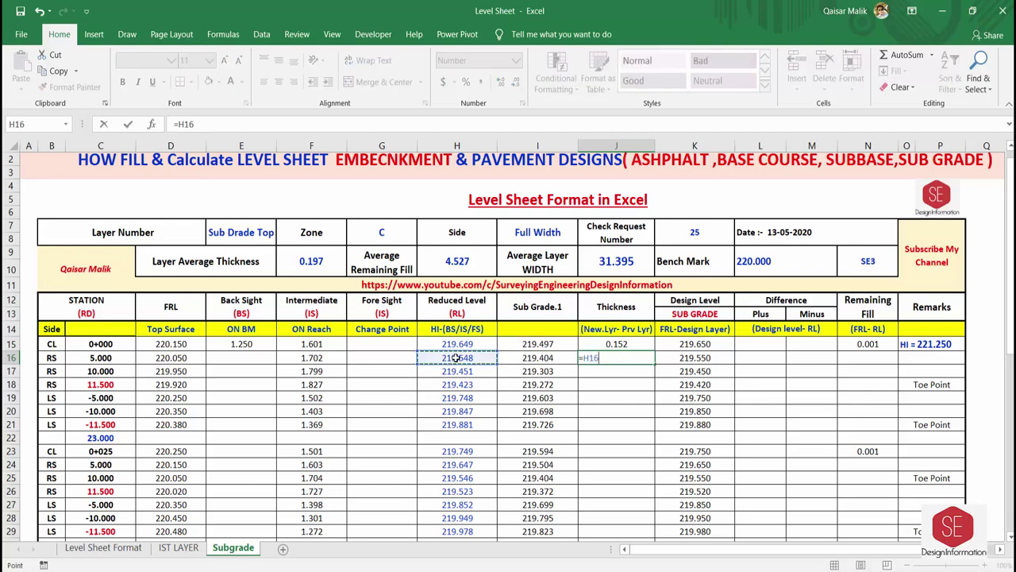
type("-")
left_click(528, 357)
key("Return")
Step: Fill the J16 thickness formula down the station rows and clear the results in the total-width rows
left_click(635, 358)
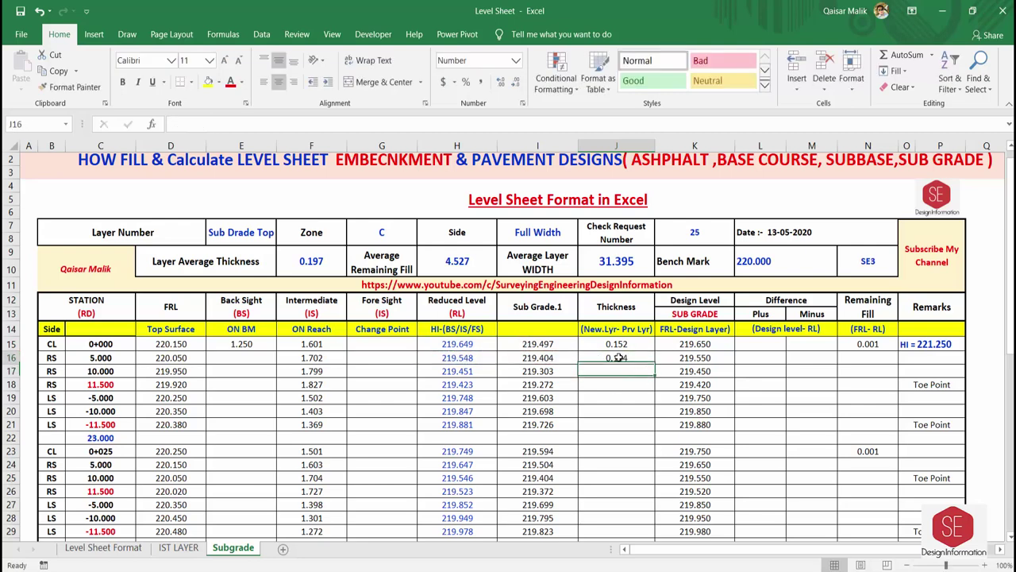
double_click(655, 363)
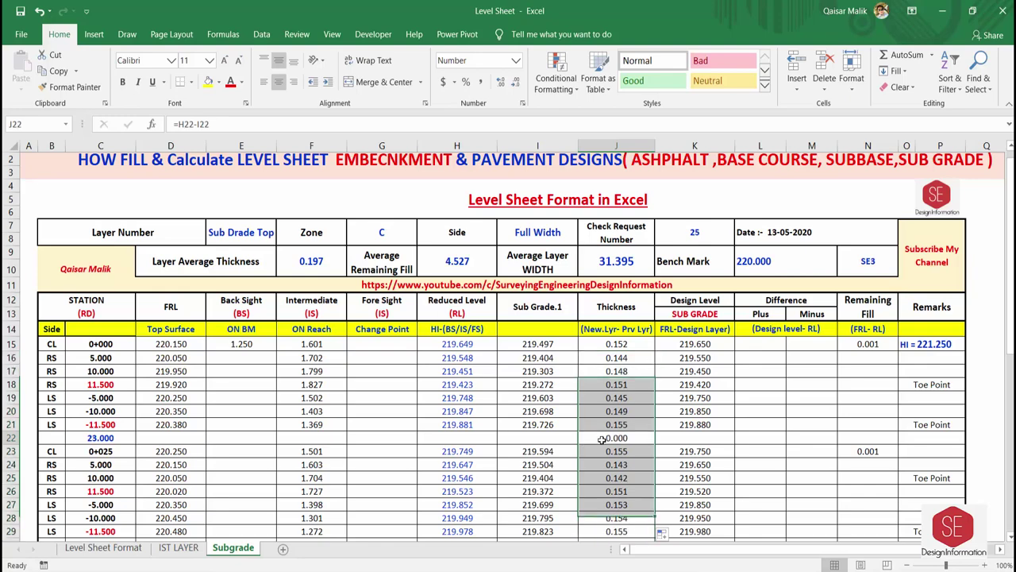
scroll(687, 230, "down", 3)
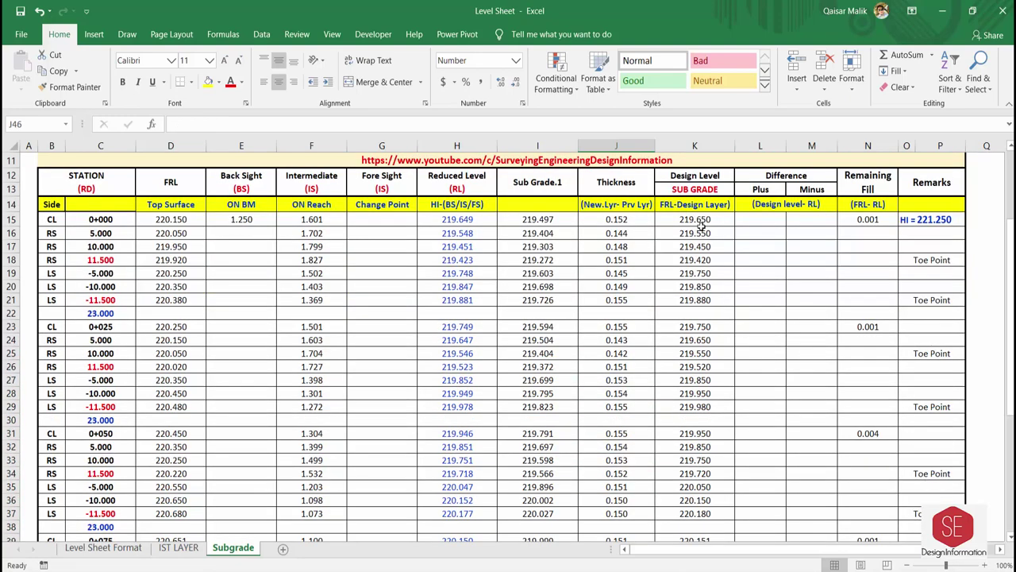
Step: Open the subgrade design level formula in K15 and check its FRL reference
left_click(697, 181)
left_click(683, 222)
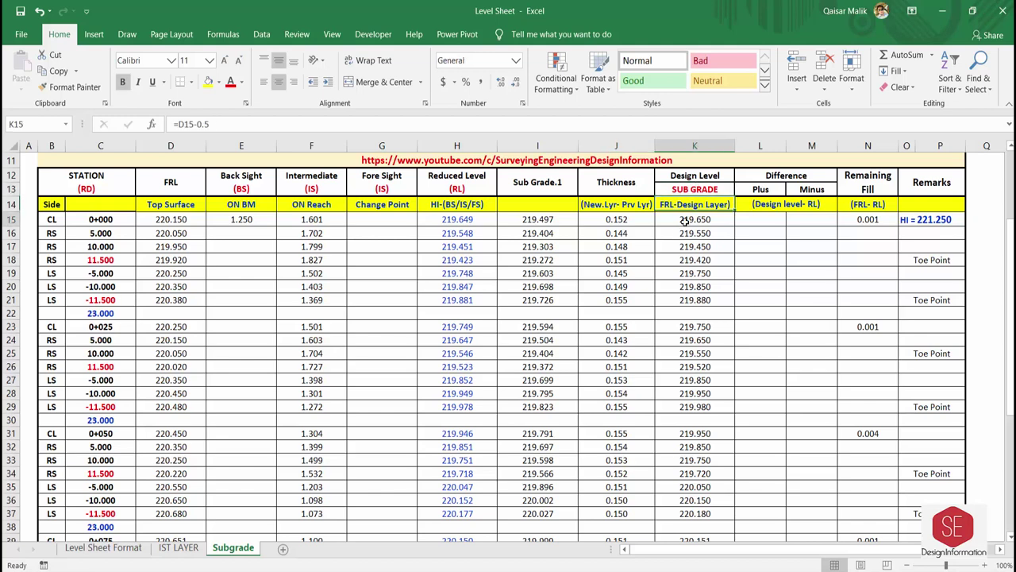
double_click(683, 222)
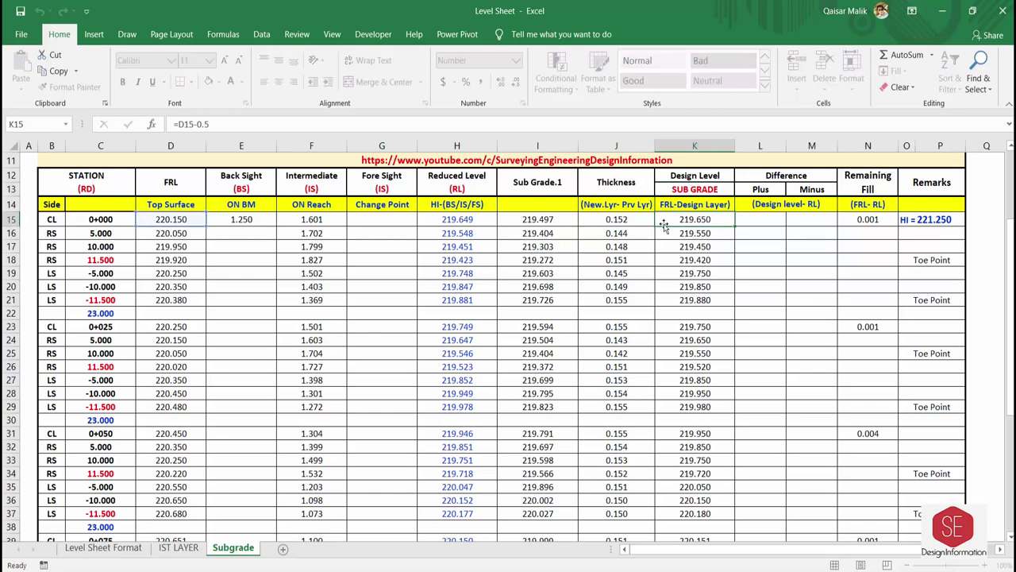
Step: Try entering 1 as the minus difference in M15 after comparing the design level with the reduced level
key("ctrl+Return")
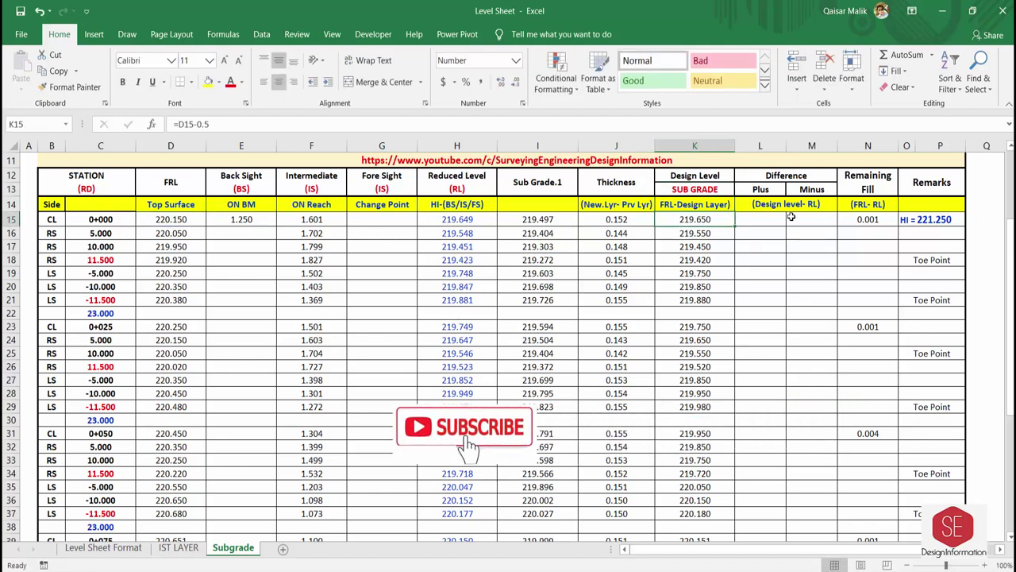
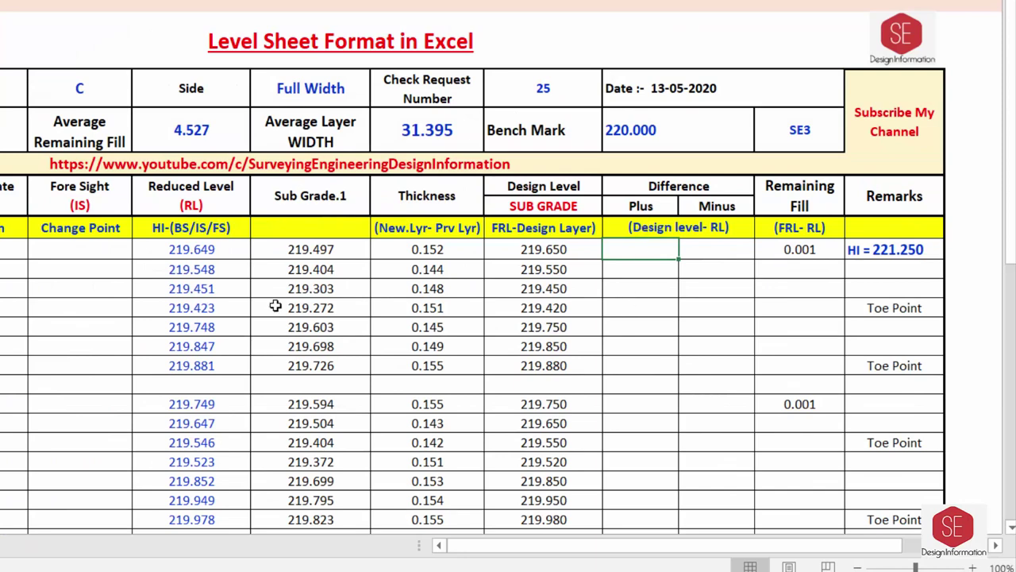
key("Left")
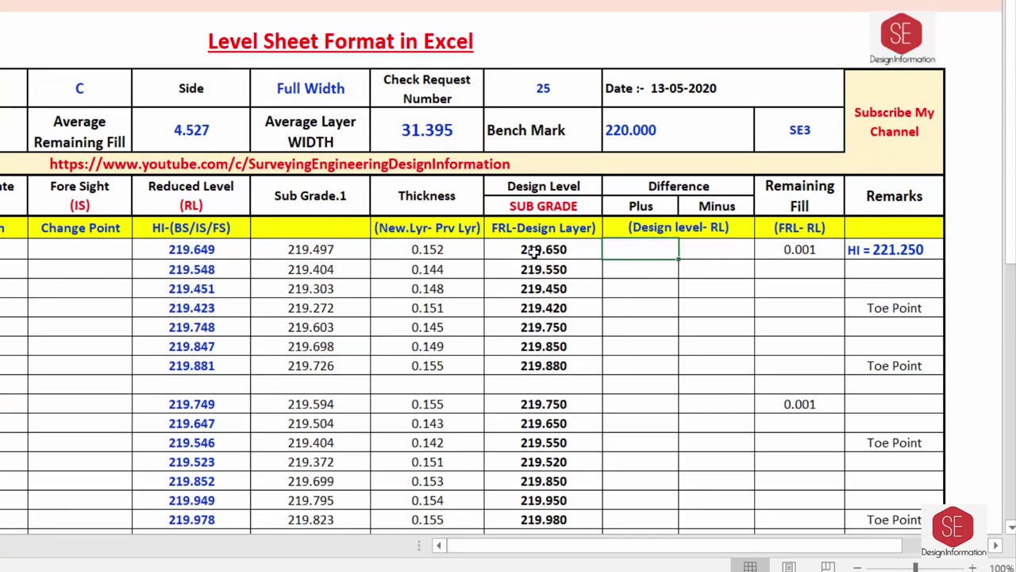
key("Left")
key("Left")
key("Left")
key("Left")
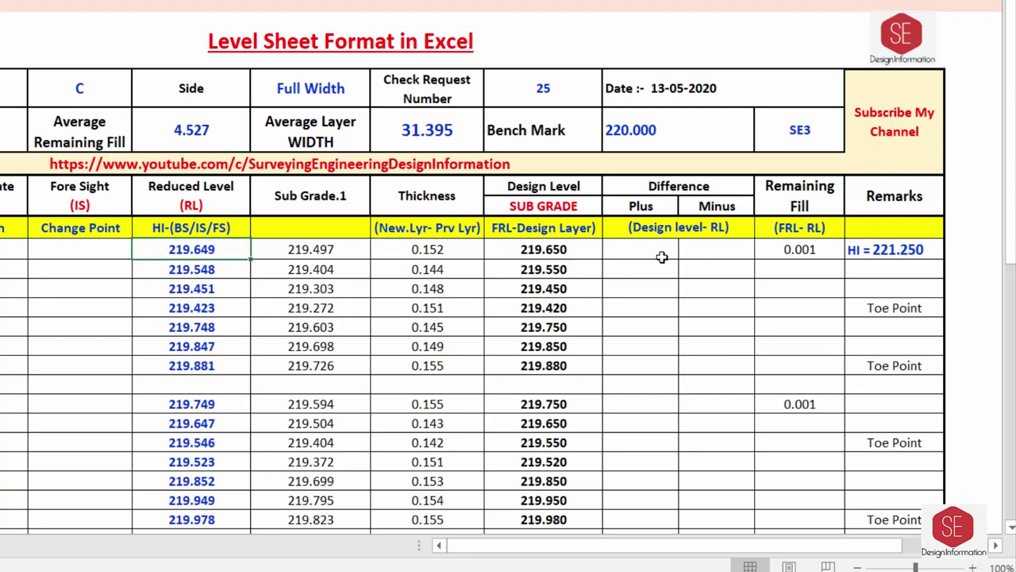
key("Right")
key("Right")
key("Right")
key("Right")
key("Right")
type("=")
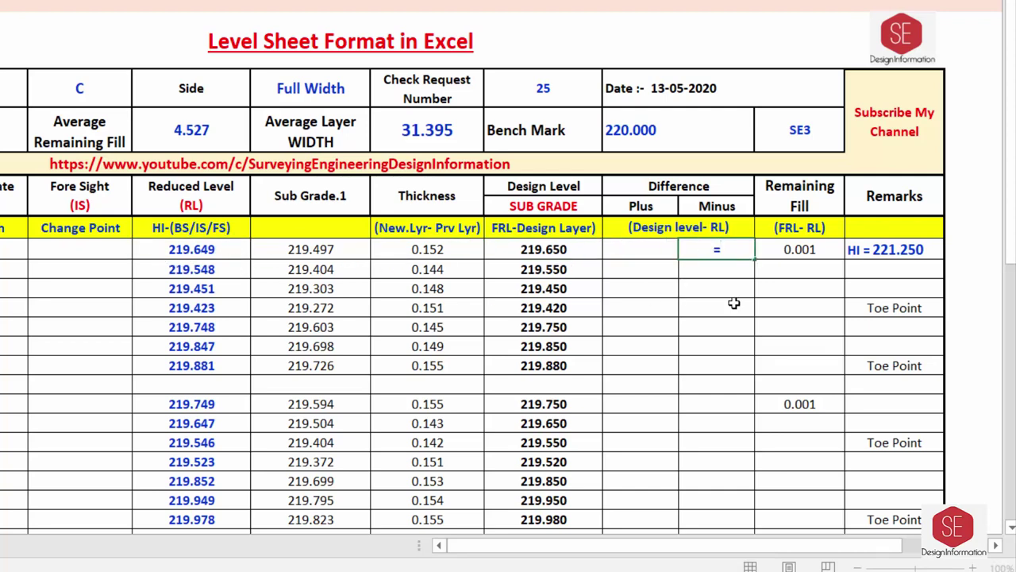
type("(G5-C5)*1000")
key("Return")
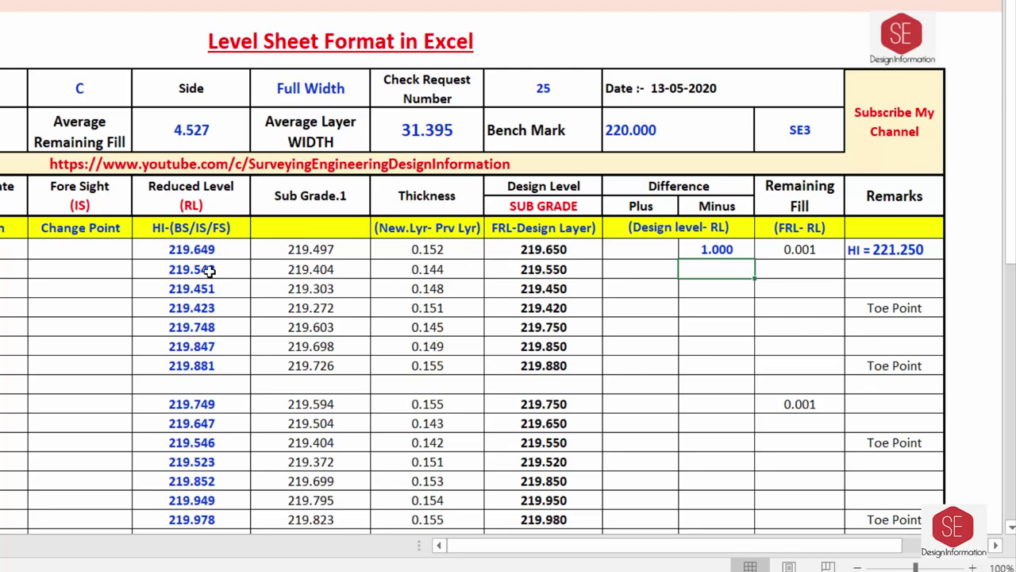
Step: Try entering a minus difference of 2 in M16 and a plus difference of 1 in L17
type("2")
key("Return")
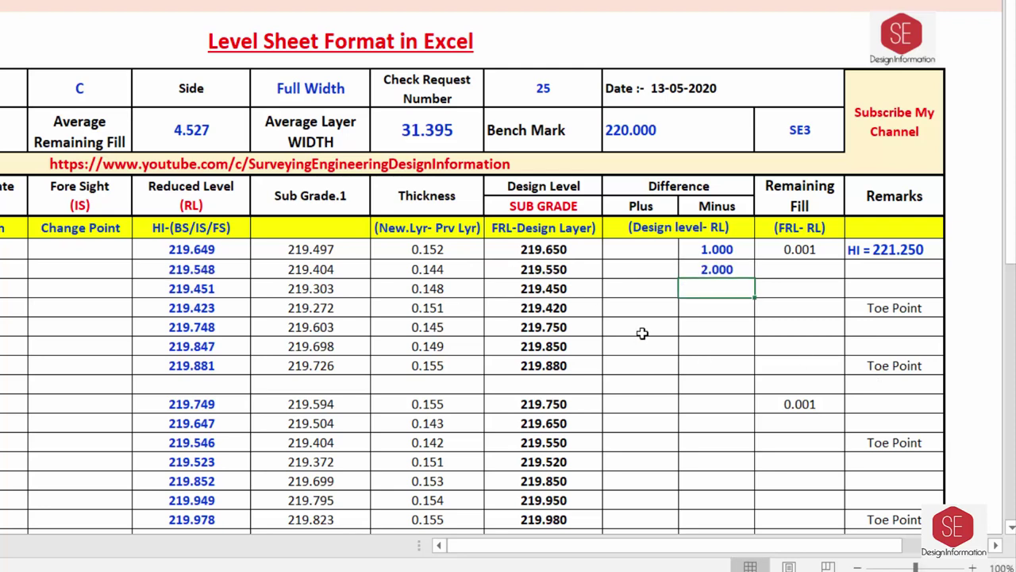
key("Left")
key("Left")
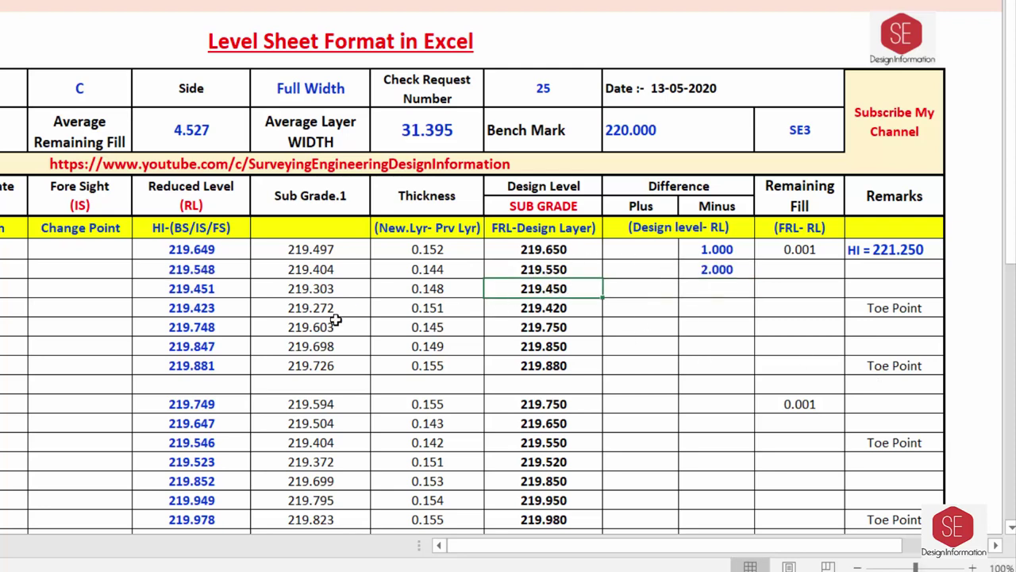
left_click(213, 289)
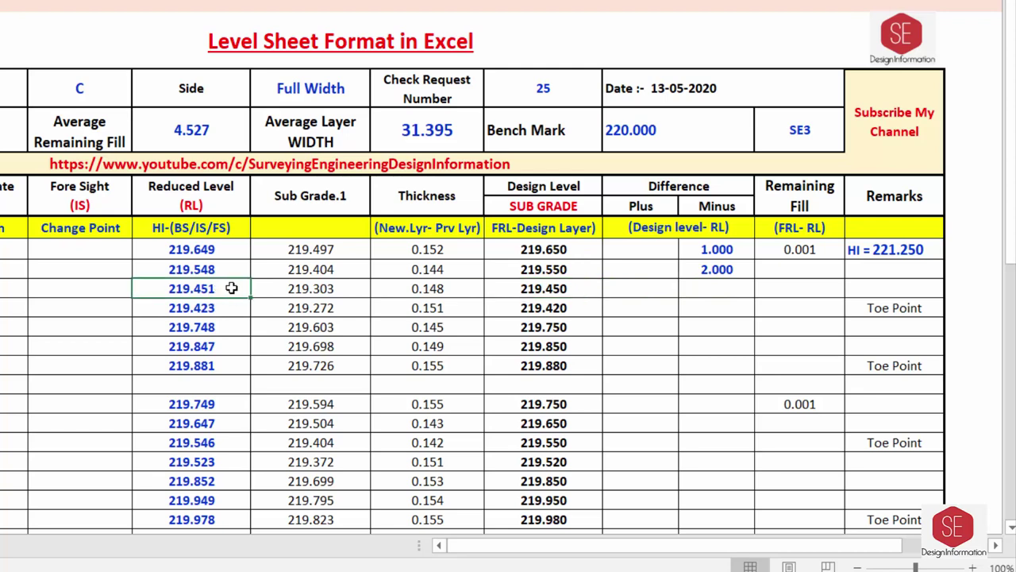
left_click(635, 290)
type("1")
key("Return")
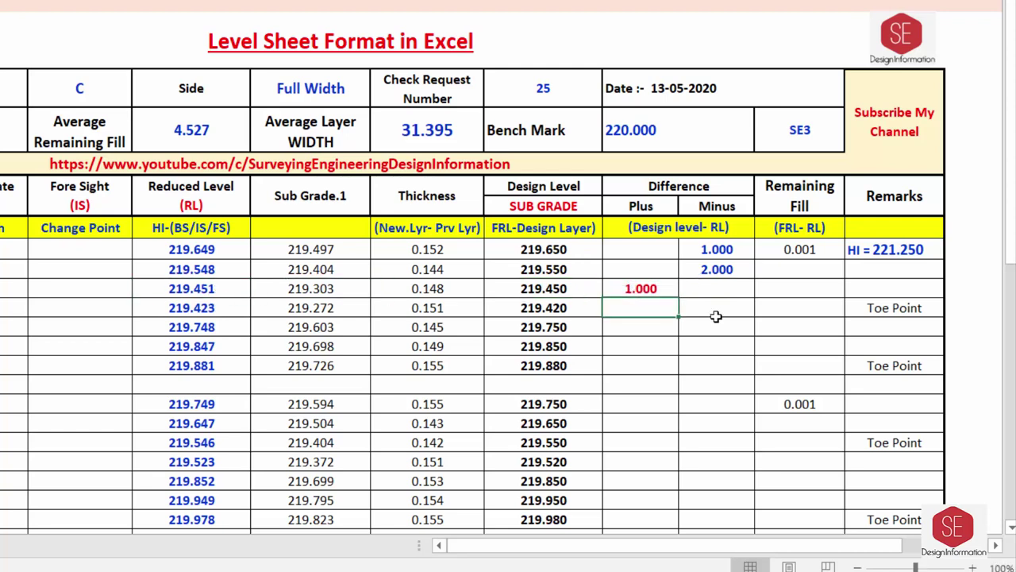
Step: Clear the trial plus and minus differences from L15:M18
left_click(724, 310)
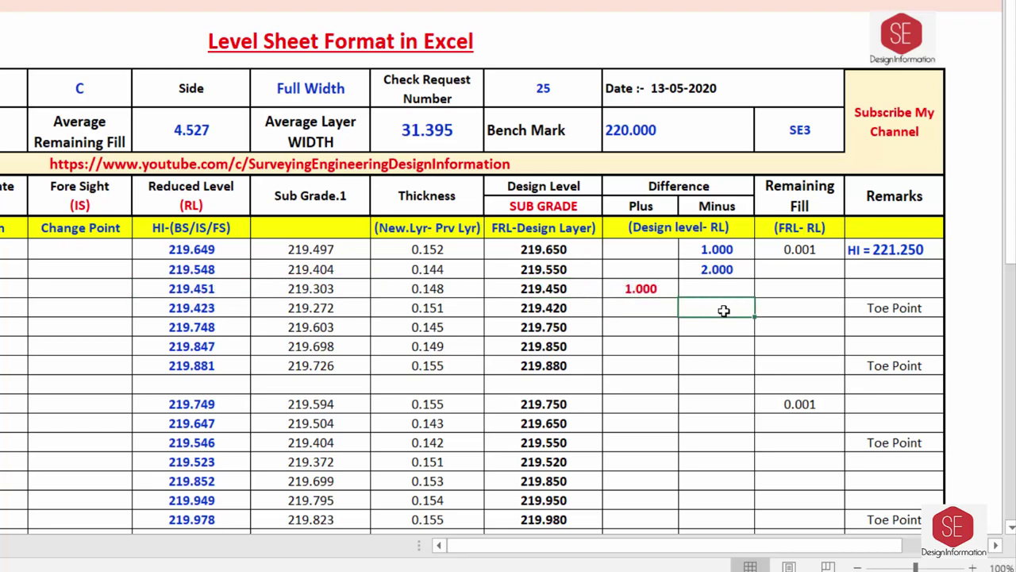
left_click_drag(639, 249, 707, 300)
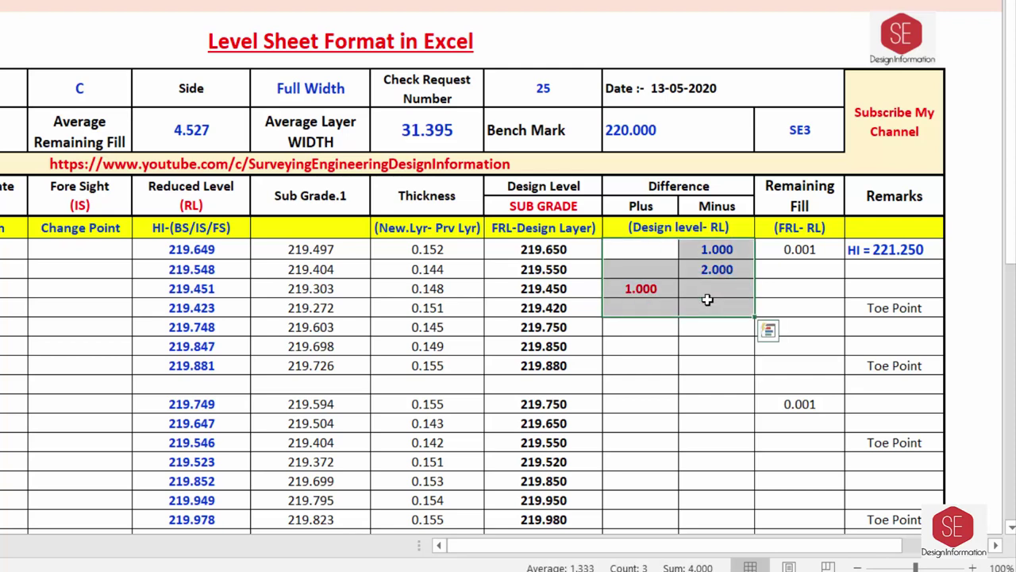
key("Delete")
Step: Enter the difference formula =K15-H15 in M15 to subtract the reduced level from the design level
left_click(721, 250)
type("=")
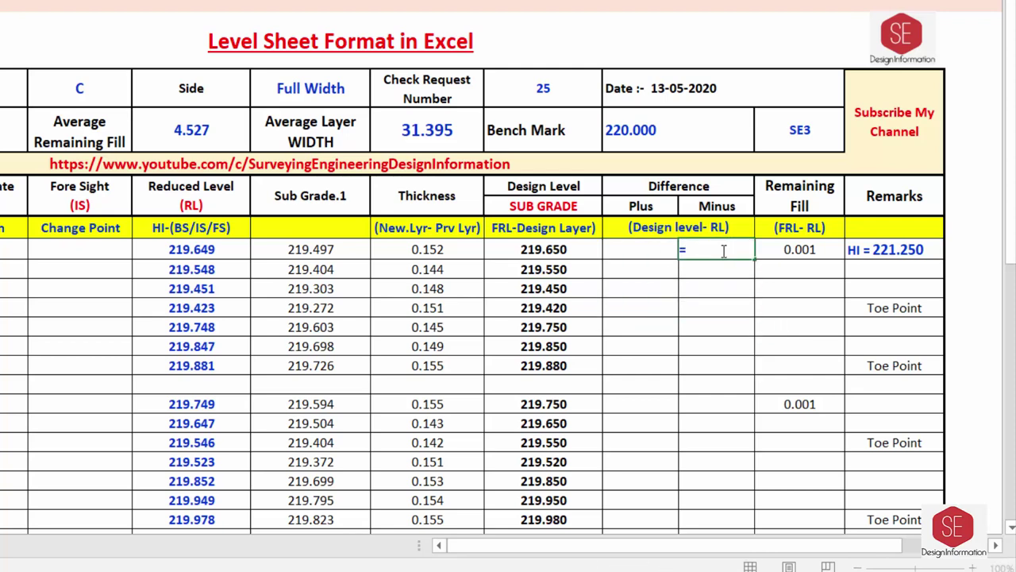
left_click(534, 248)
type("-")
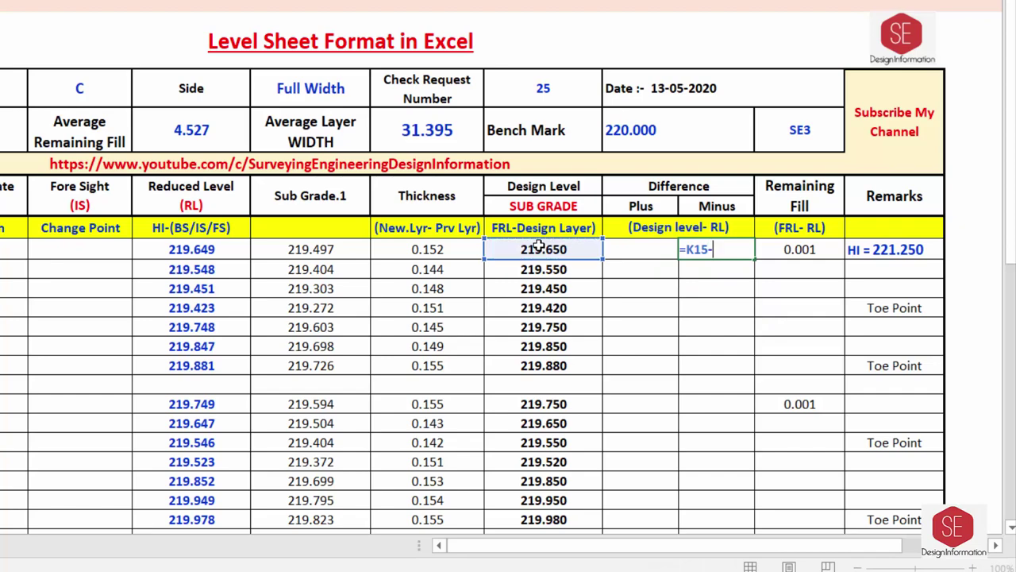
left_click(184, 251)
key("Return")
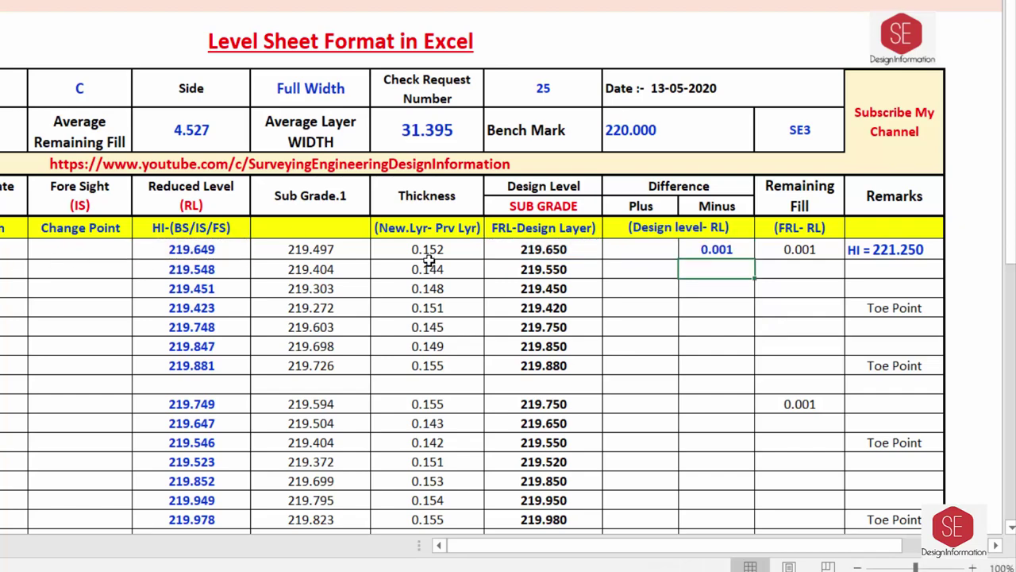
Step: Fill the M15 difference formula down the Minus column through the station rows and review the results
left_click(721, 252)
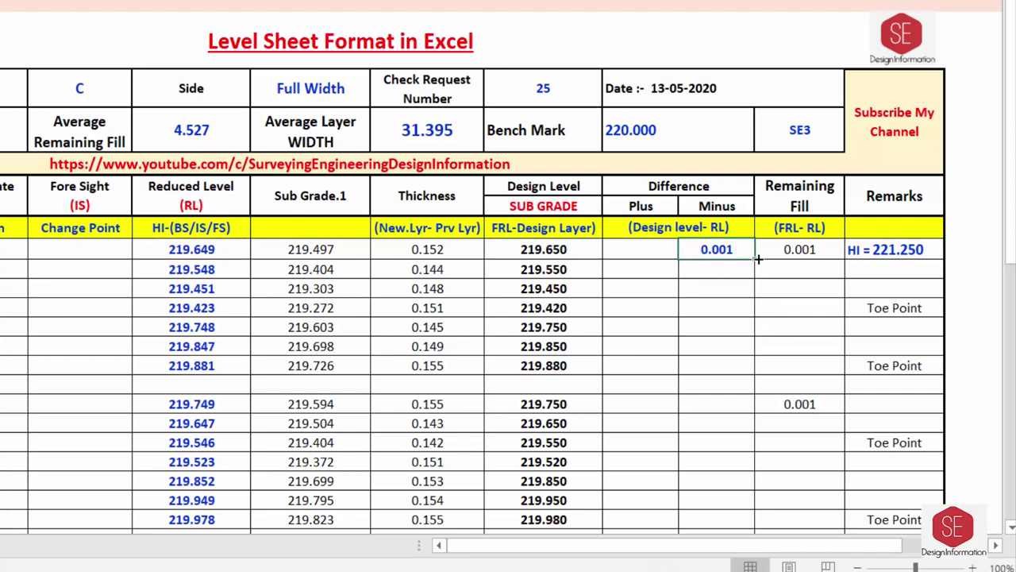
left_click_drag(758, 259, 733, 497)
scroll(719, 345, "up", 5)
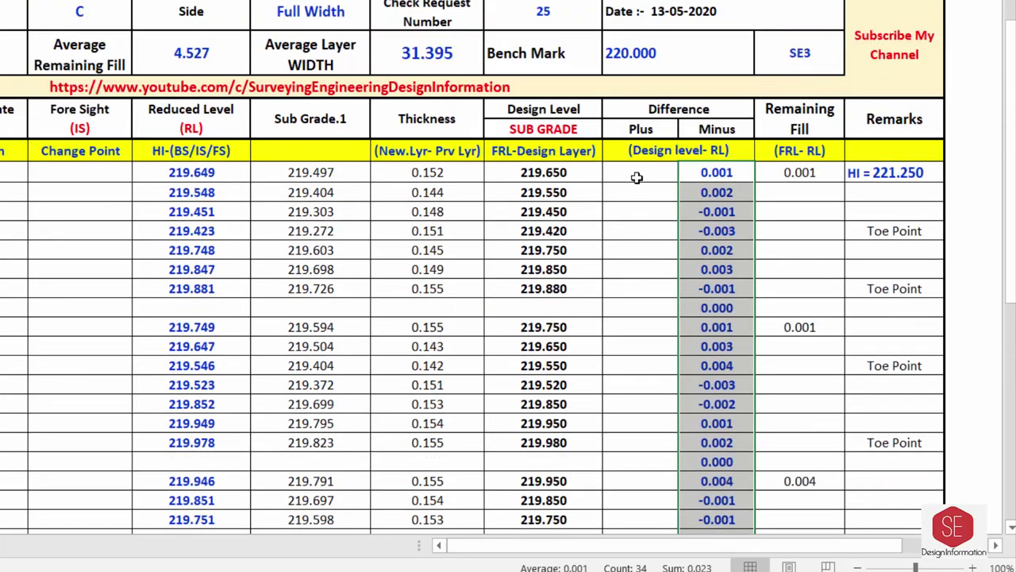
left_click(727, 176)
scroll(322, 242, "down", 9)
scroll(754, 296, "up", 7)
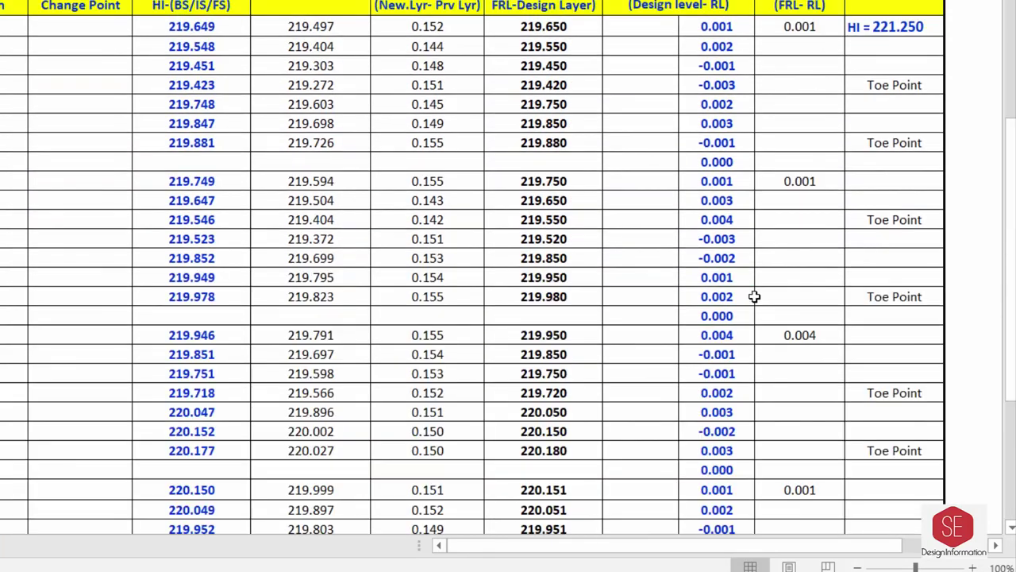
Step: Check the formula references in M15, and replace the minus differences in M15 and M16 with 1 and 2
scroll(702, 94, "up", 1)
double_click(706, 95)
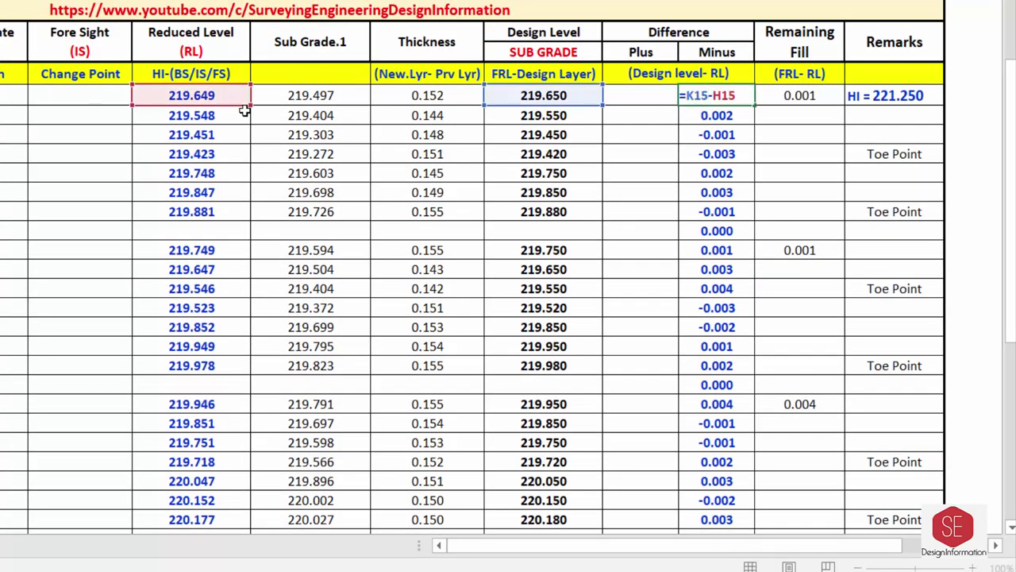
key("Escape")
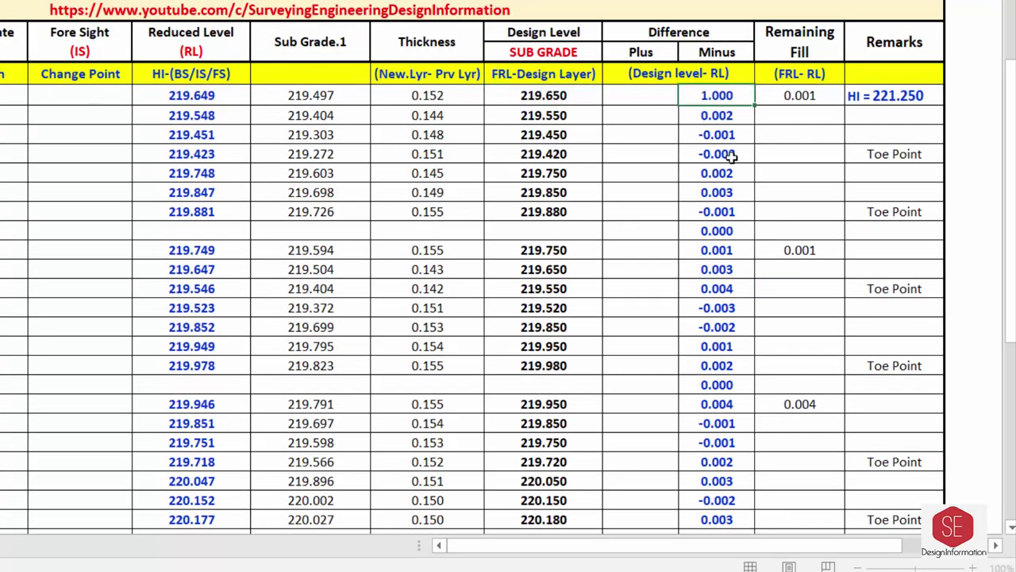
key("Down")
type("2")
key("Return")
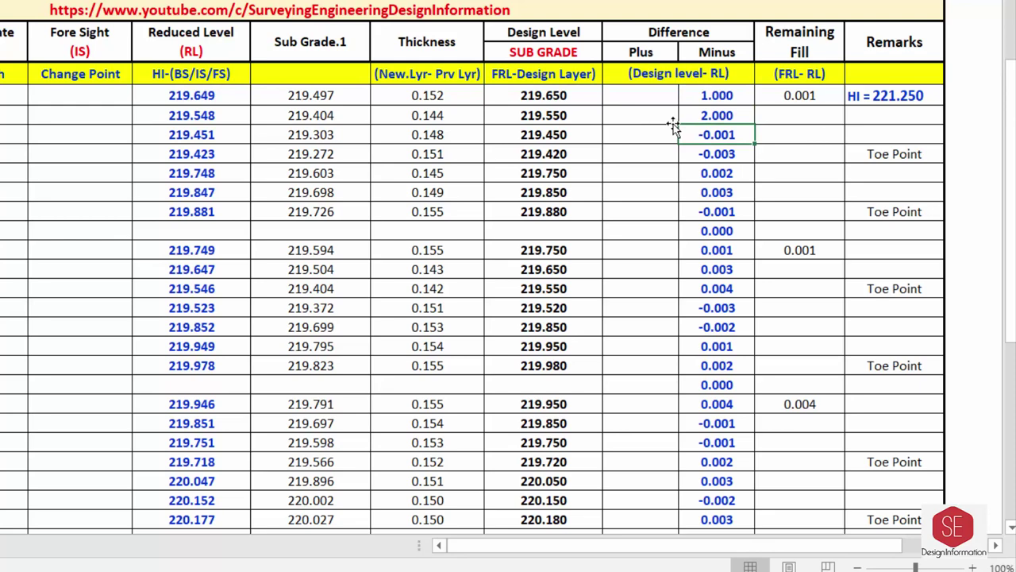
Step: Enter plus differences of 1 in L17 and 3 in L18, and clear the formula results from M17 and M18
left_click(624, 136)
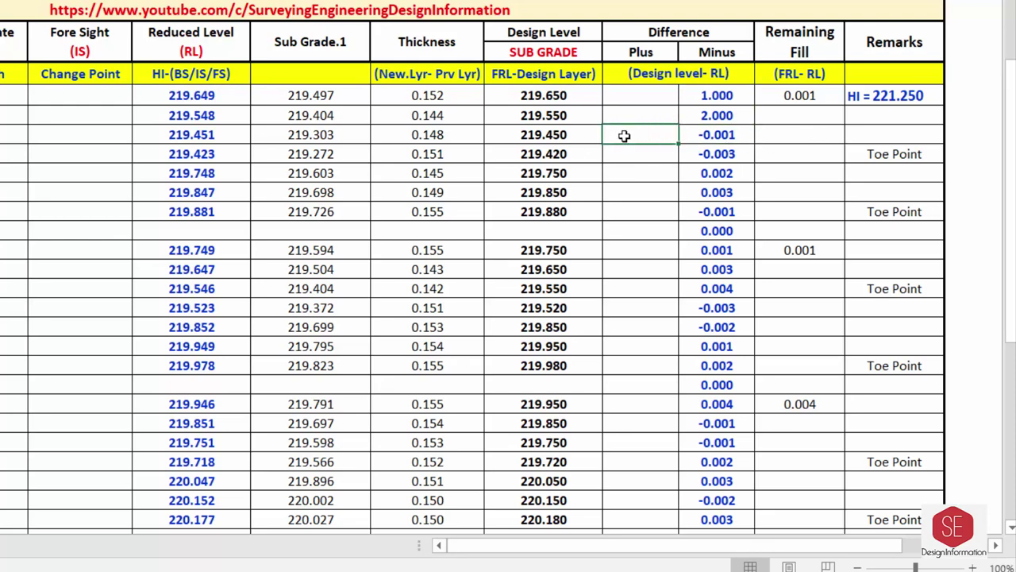
type("1")
key("Return")
left_click(708, 135)
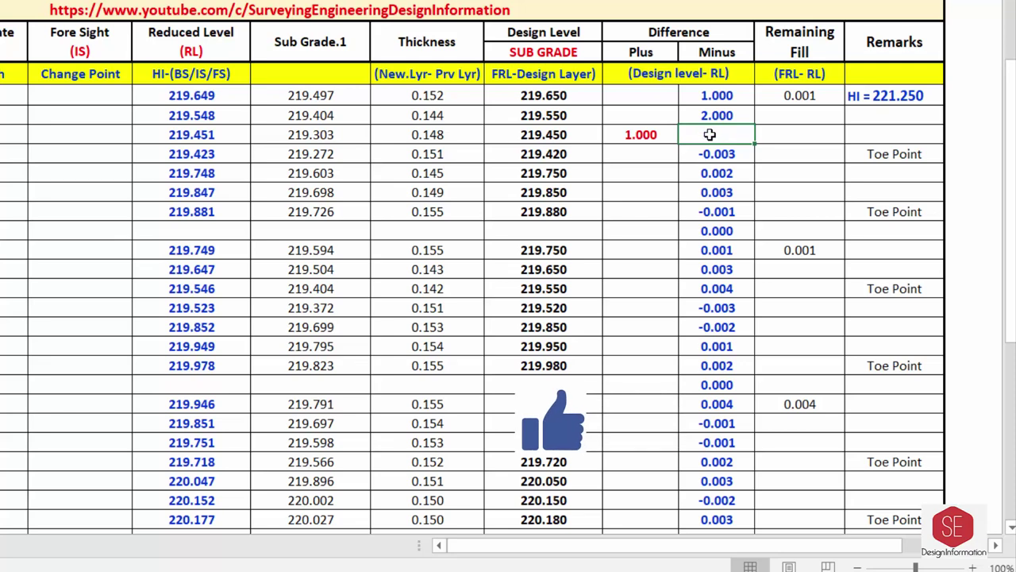
left_click(640, 157)
type("3")
key("Return")
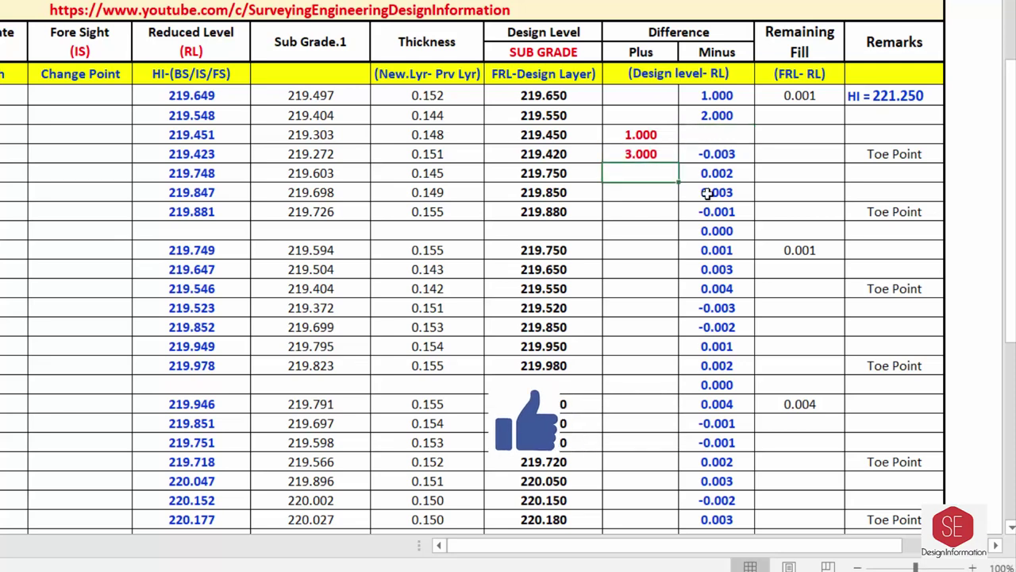
left_click(715, 154)
key("Delete")
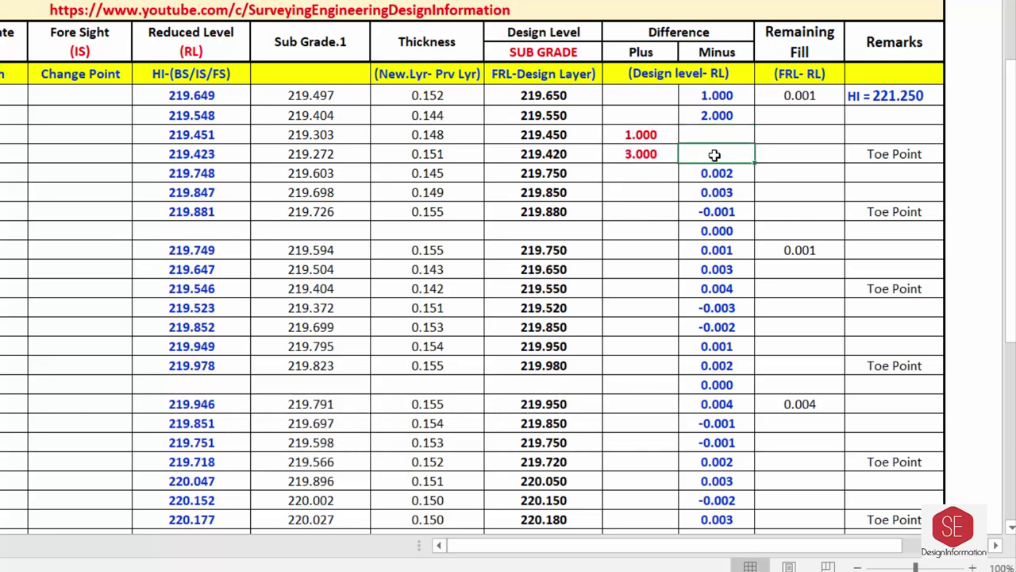
Step: Replace the minus differences in M19 and M20 with 2 and 3
left_click(710, 175)
type("2")
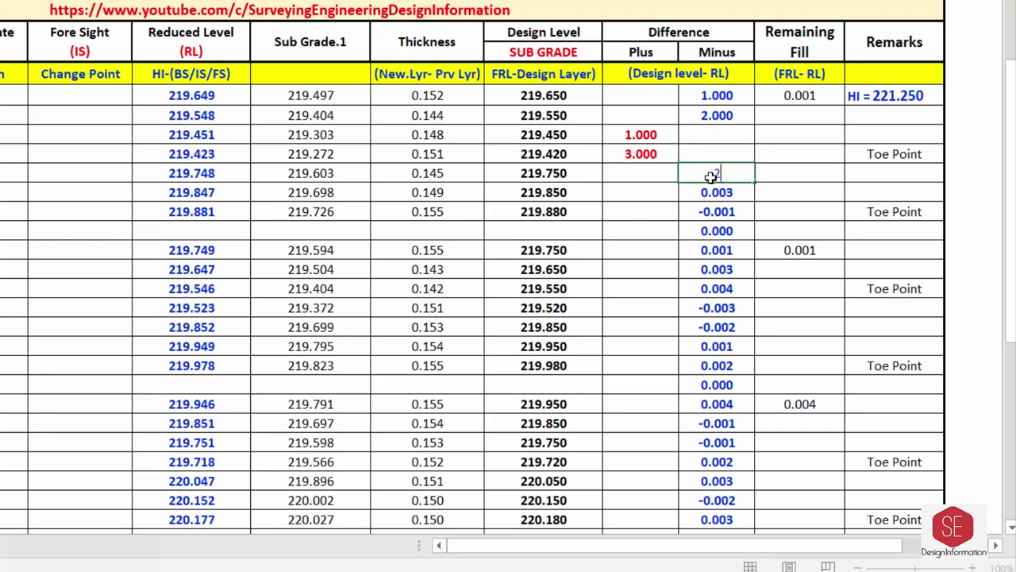
key("Return")
type("3")
key("Return")
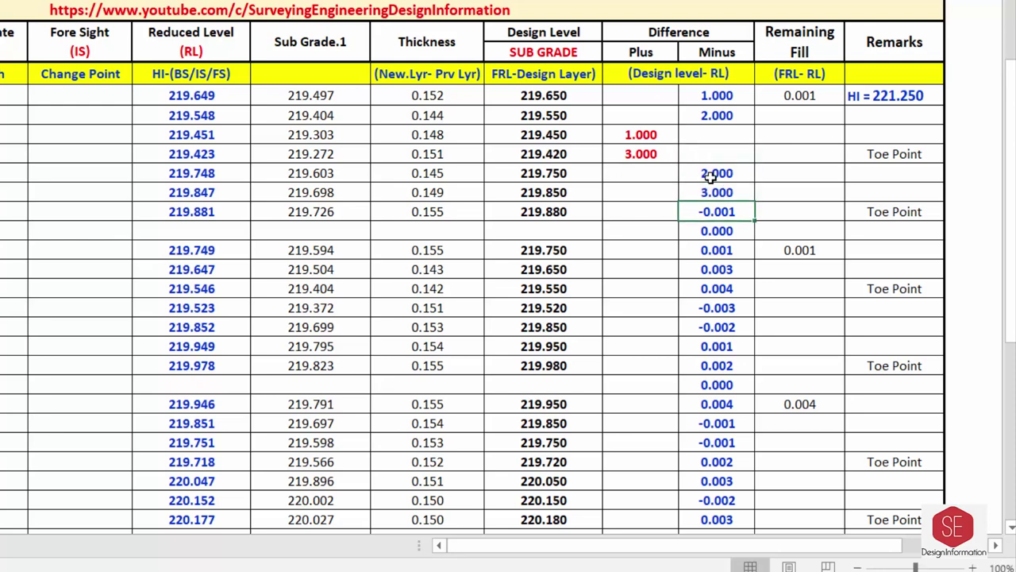
Step: Enter plus differences of 1 in L21 and 0 in L22
left_click(643, 208)
type("1")
key("Return")
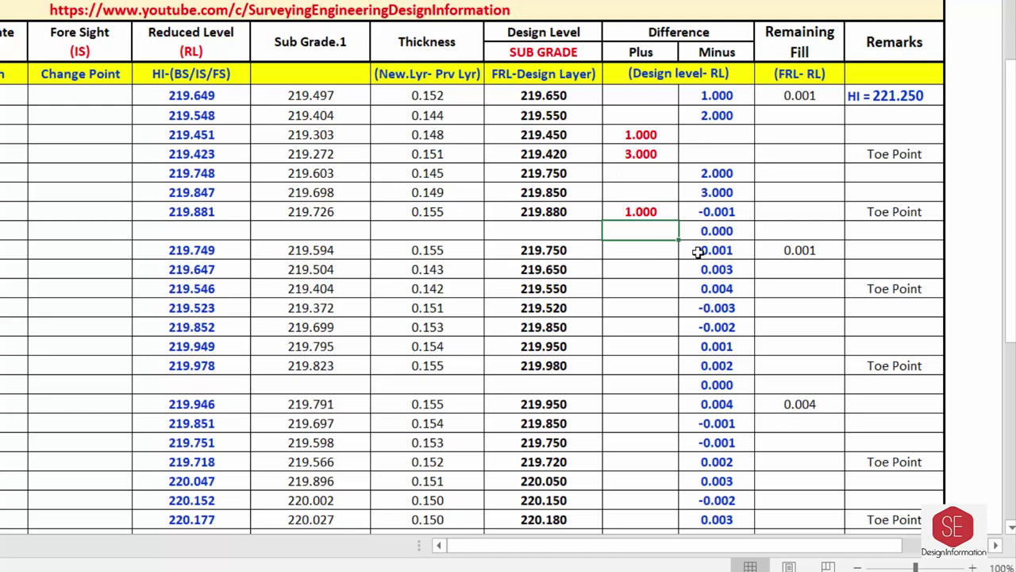
type("0")
key("Return")
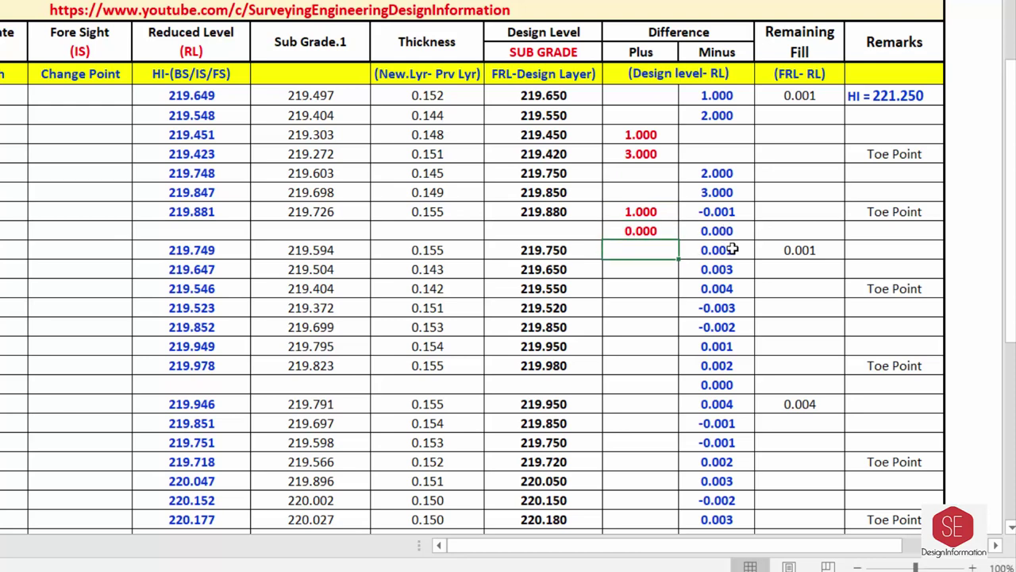
Step: Replace the minus differences in M23, M24 and M25 with 1, 3 and 4
left_click(728, 250)
type("1")
key("Return")
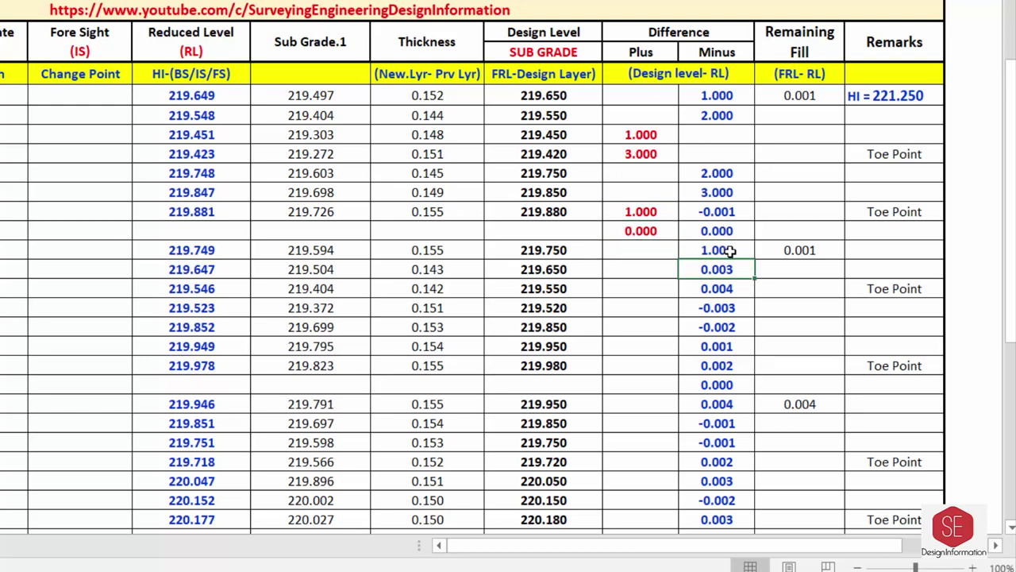
type("3")
key("Return")
type("4")
key("Return")
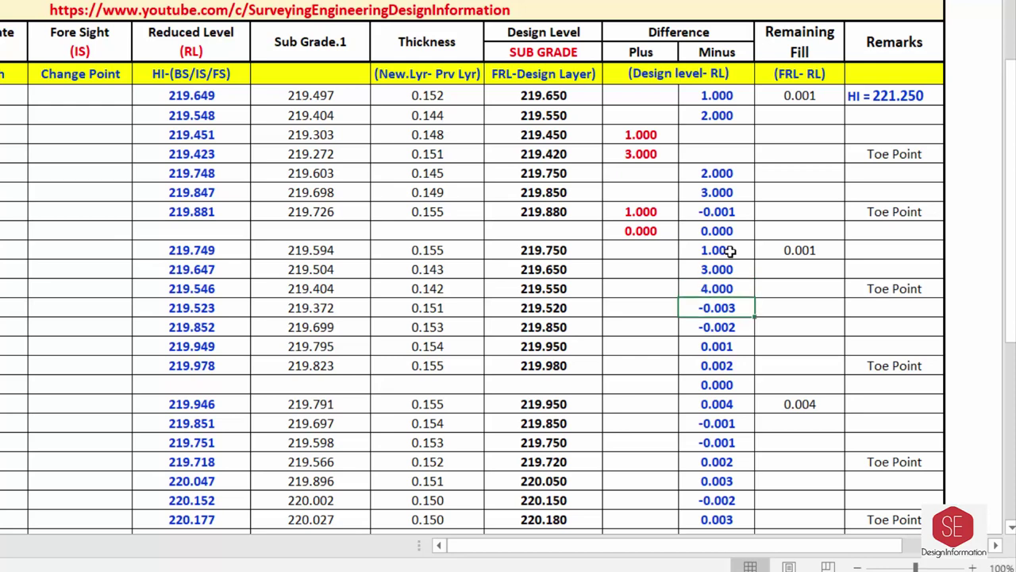
Step: Enter plus differences of 3 in L26 and 2 in L27, and clear the formula results from M26:M27
left_click(618, 308)
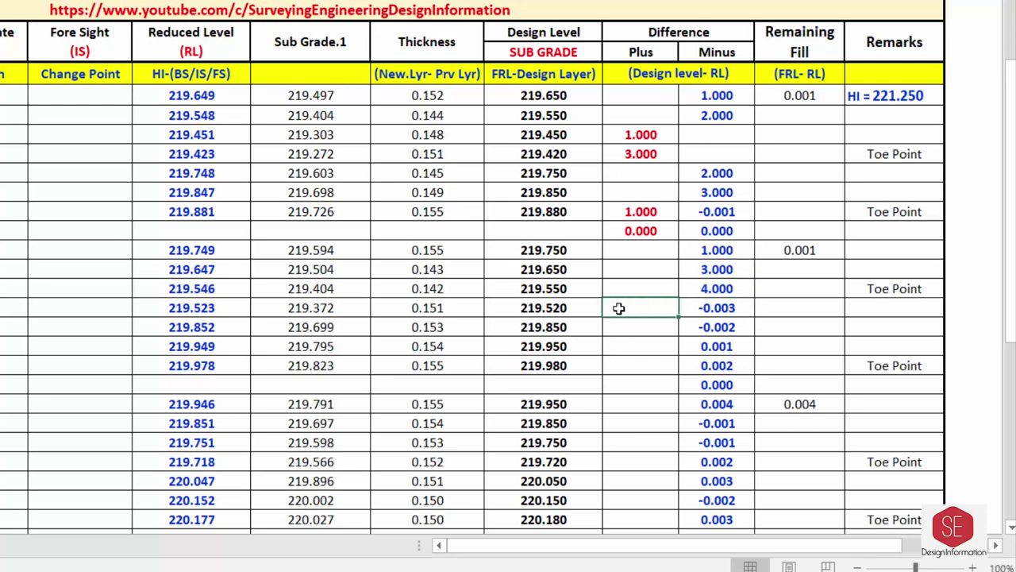
type("3")
key("Return")
type("2")
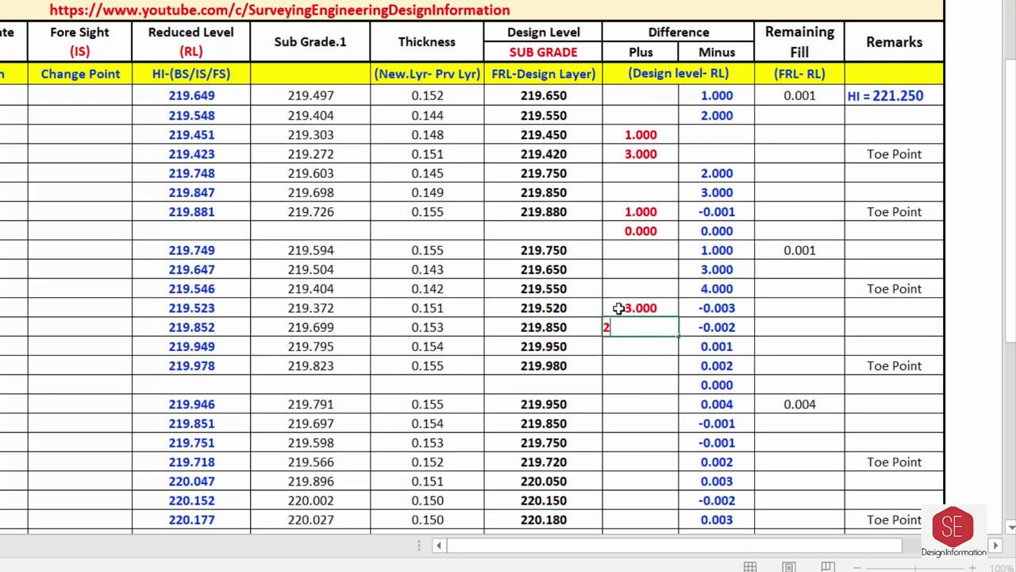
key("Return")
left_click_drag(714, 317, 716, 324)
key("Delete")
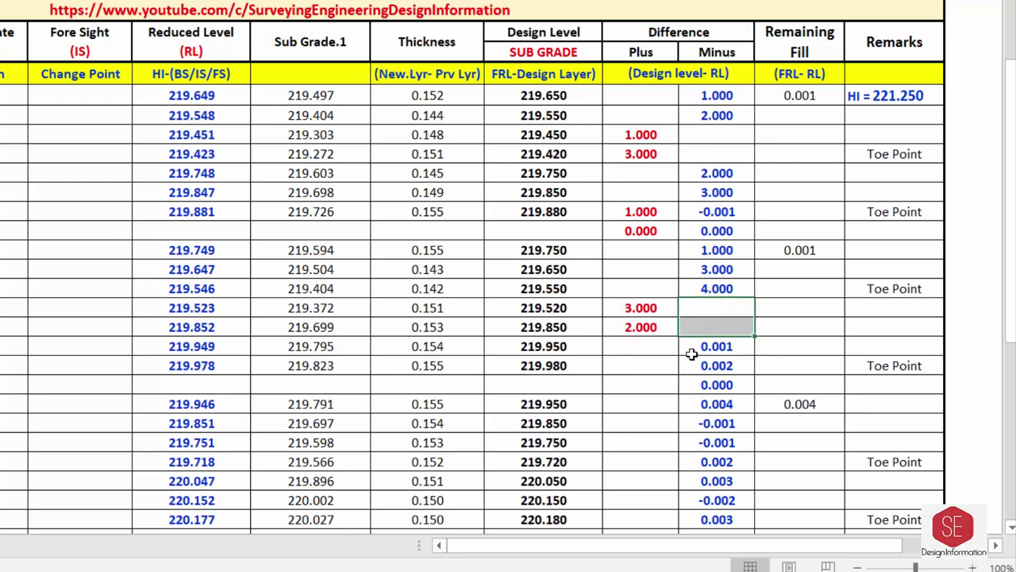
Step: Replace the minus difference in M28 with 1
left_click(703, 349)
type("1")
key("Return")
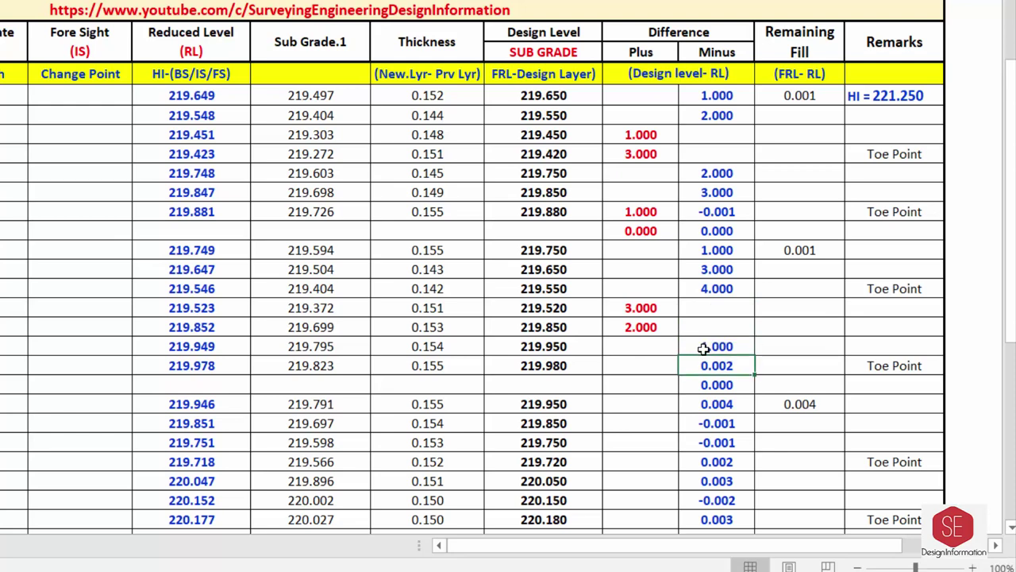
Step: Replace the minus differences in M29 and M31 with 2 and 4, and enter a plus difference of 0 in L30
type("2")
key("Return")
key("F2")
key("Escape")
key("Left")
type("0")
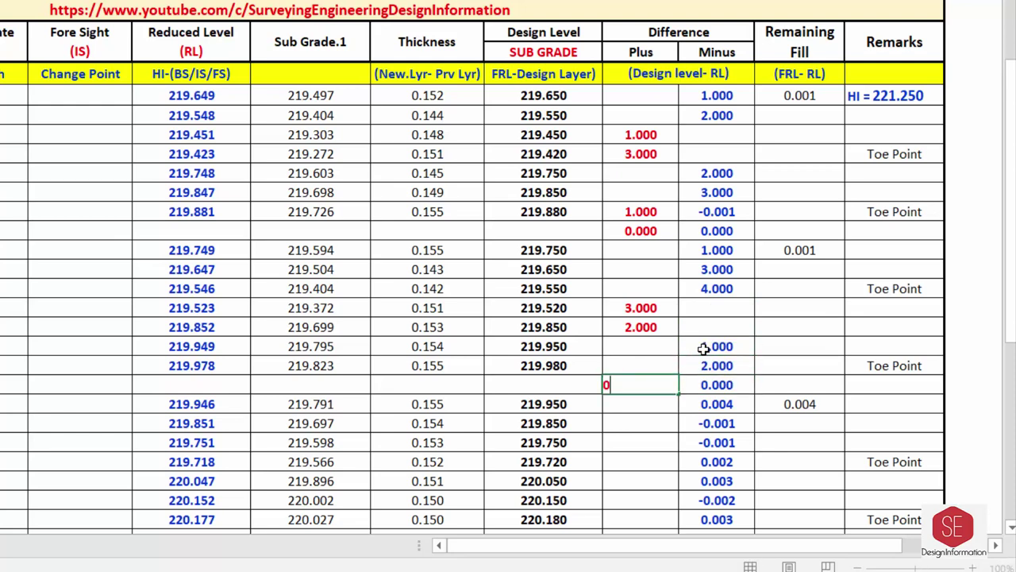
key("Return")
left_click(717, 403)
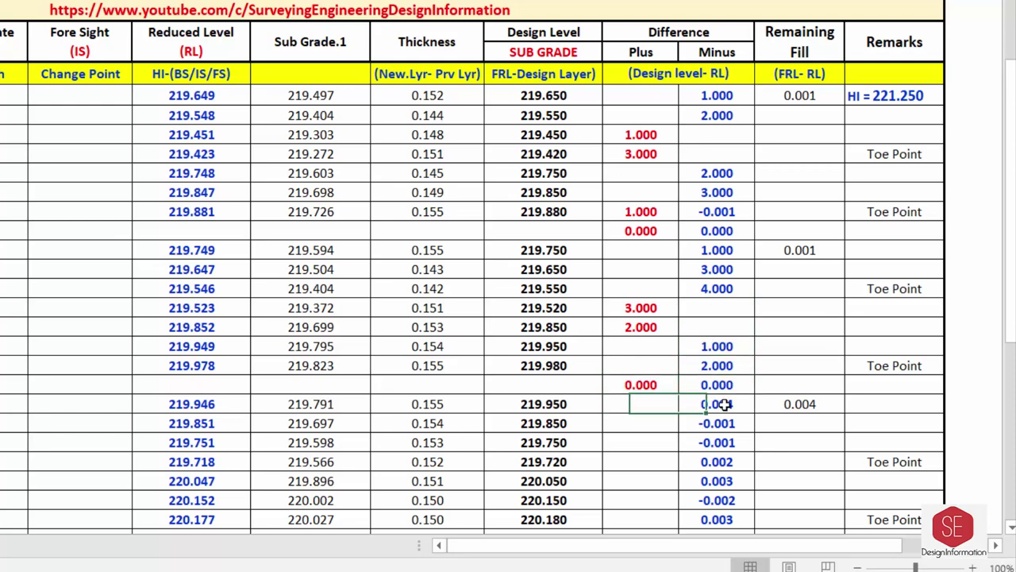
type("4")
key("Return")
Step: Enter a plus difference of 1 in L32 and clear the formula result from M32
left_click(636, 423)
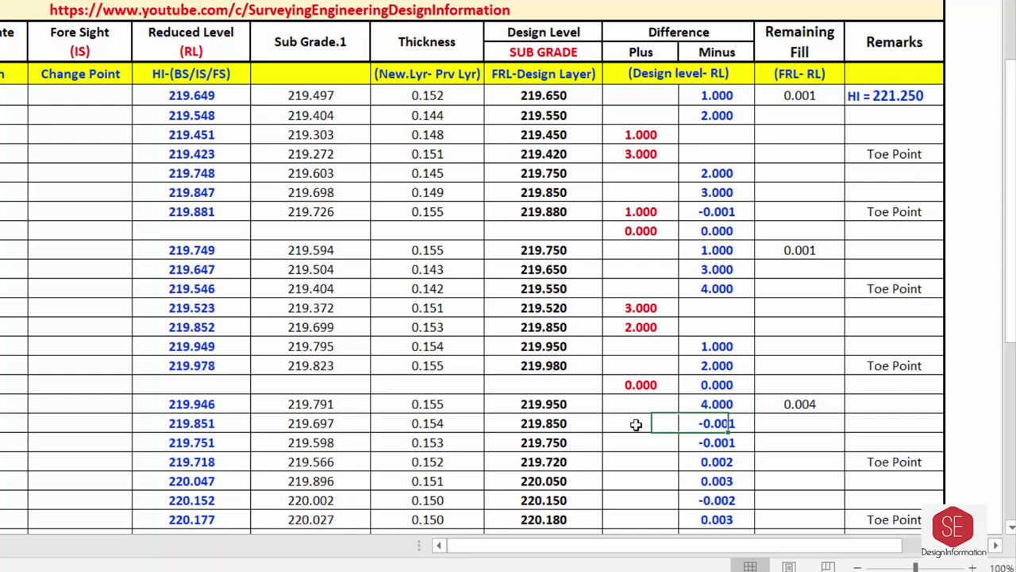
type("1")
key("Return")
scroll(666, 405, "down", 1)
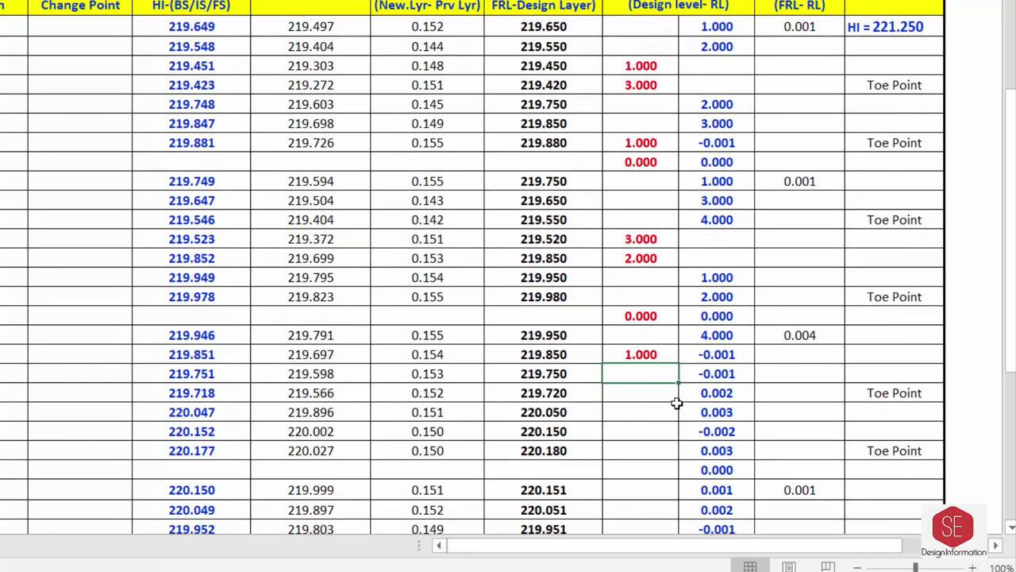
left_click(727, 356)
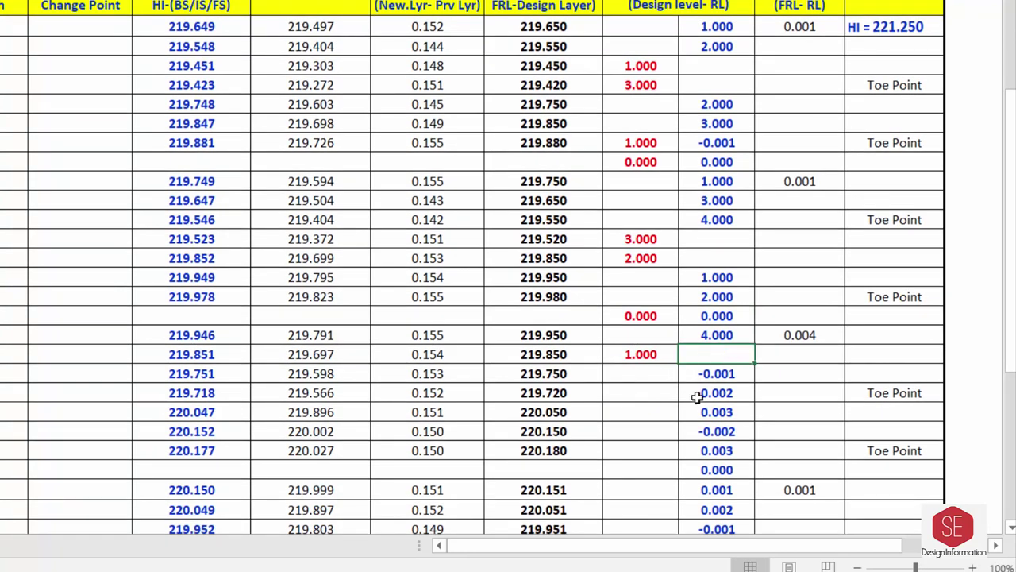
Step: Enter a plus difference of 1 in L33, clear M33, and replace the minus differences in M34 and M35 with 2 and 3
left_click(658, 374)
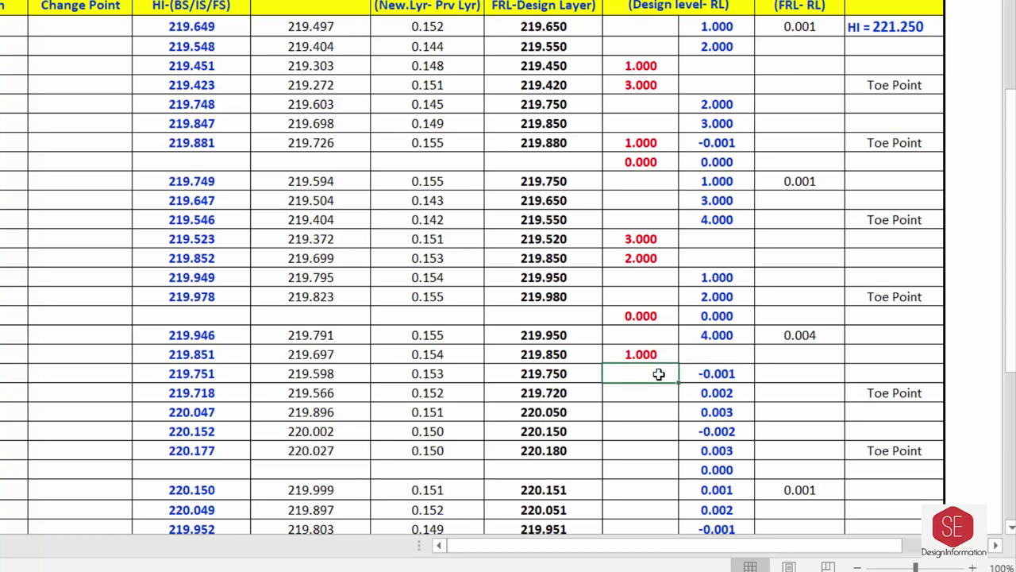
type("1")
key("Return")
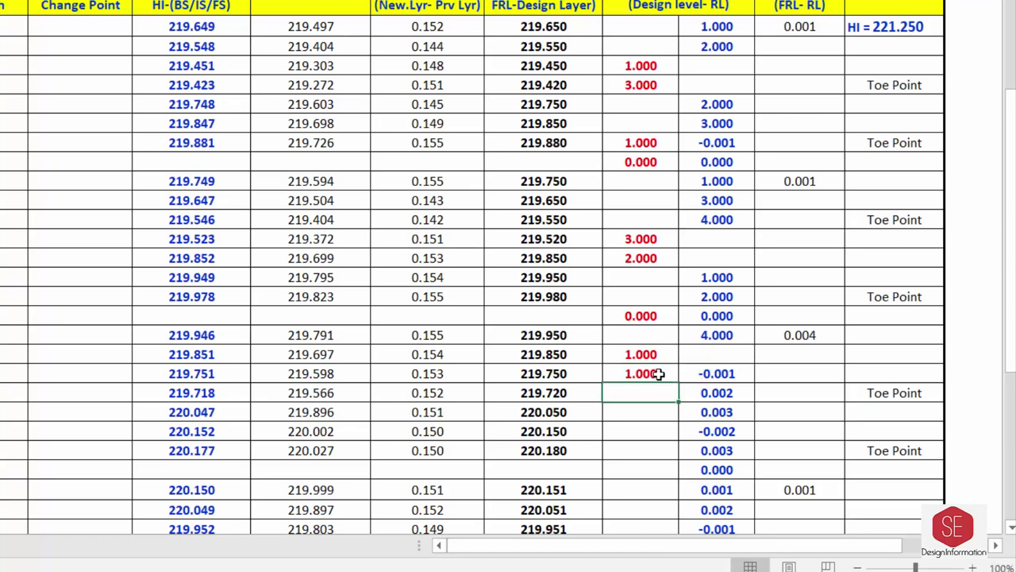
left_click(717, 394)
type("2")
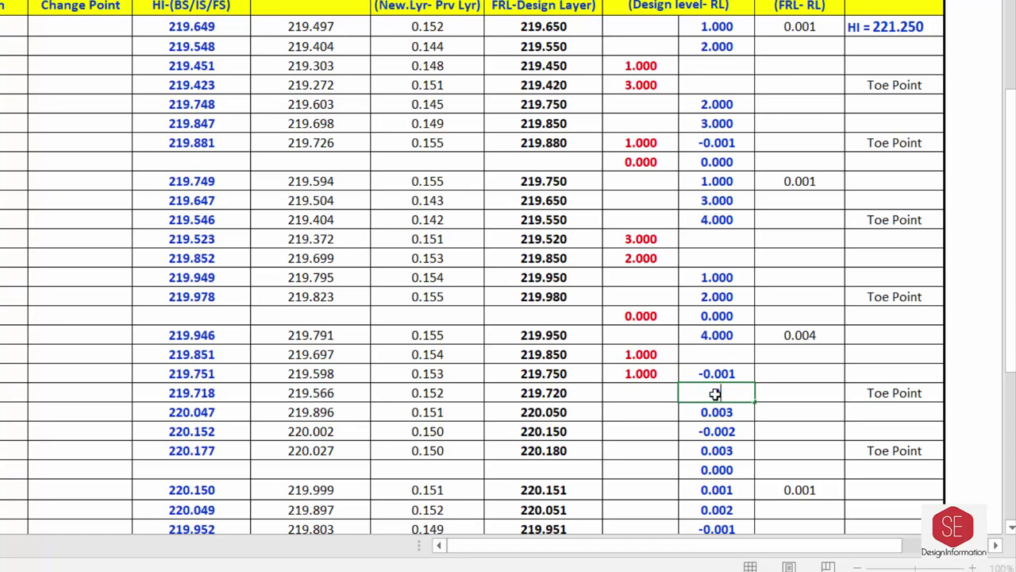
left_click(713, 373)
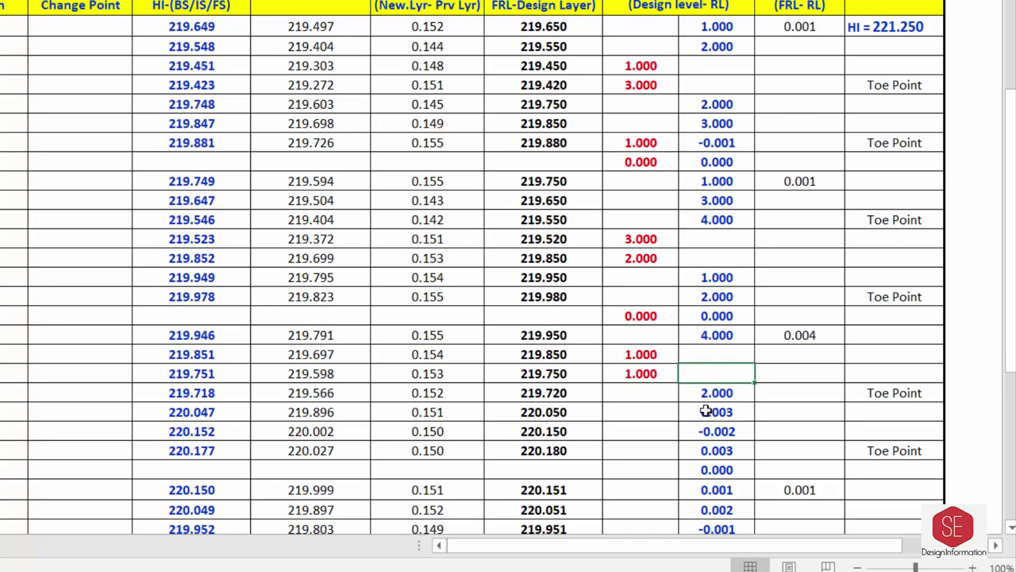
left_click(707, 408)
type("3")
key("Return")
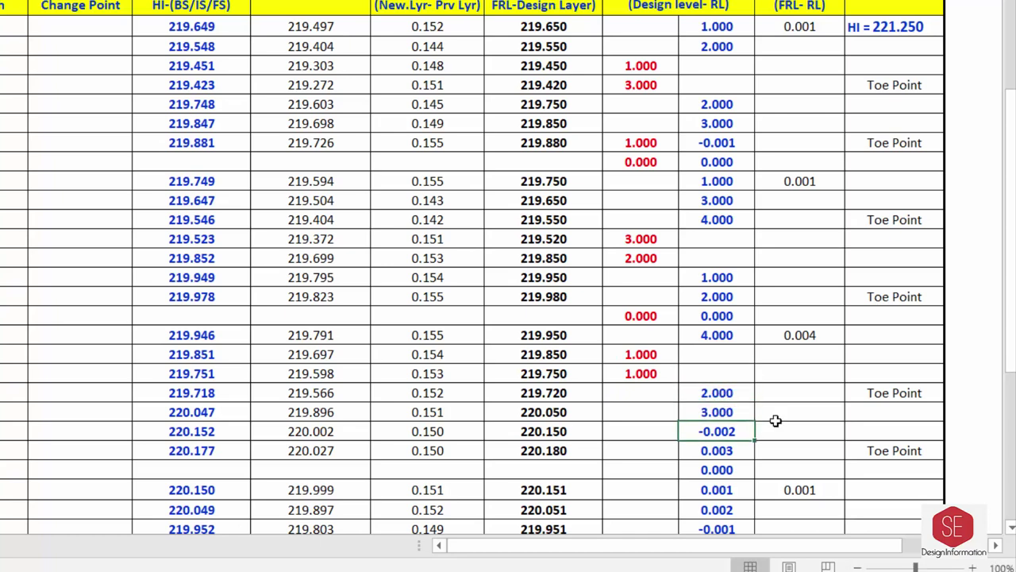
Step: Enter a plus difference of 2 in L36 and clear the formula result from M36
left_click(653, 433)
type("2")
key("Return")
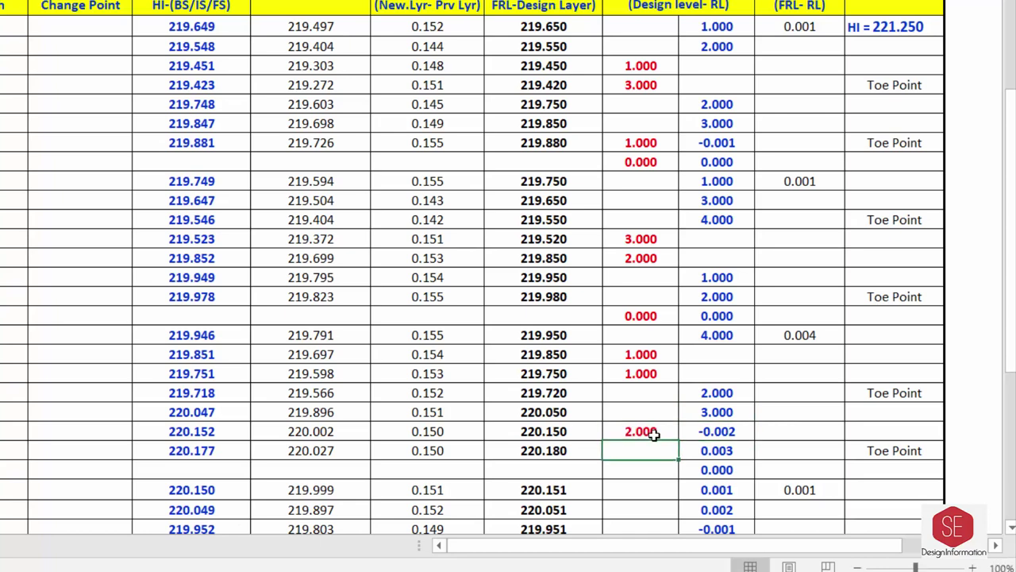
left_click(713, 432)
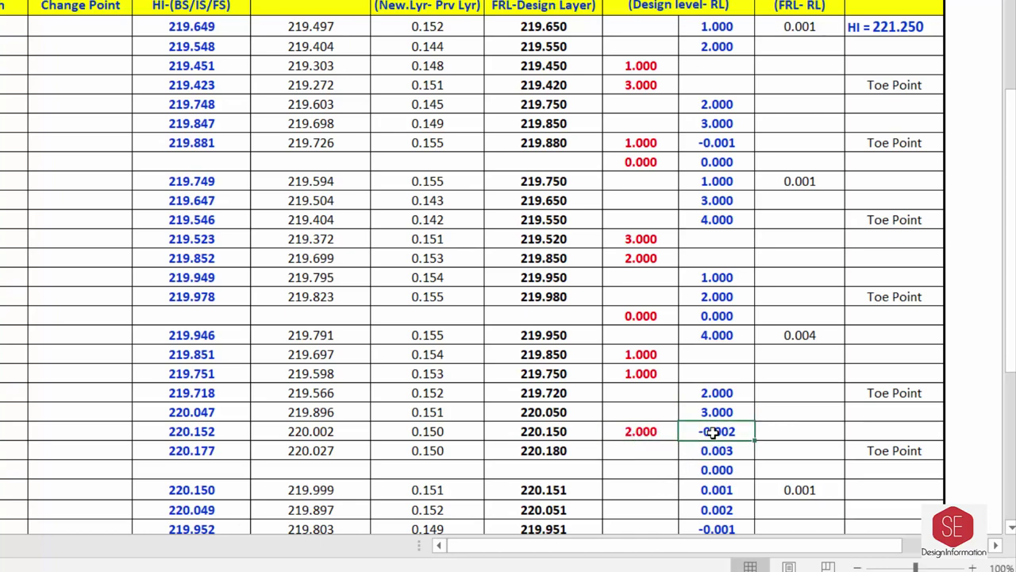
key("Delete")
Step: Replace the minus difference in M37 with 3 and enter a plus difference of 0 in L38
left_click(708, 447)
type("3")
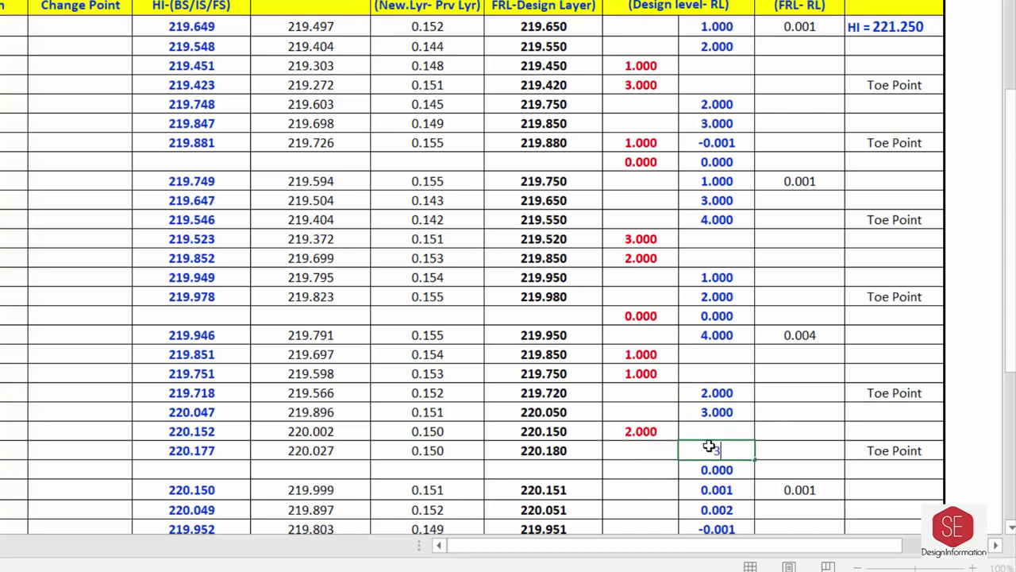
key("Return")
scroll(775, 402, "down", 2)
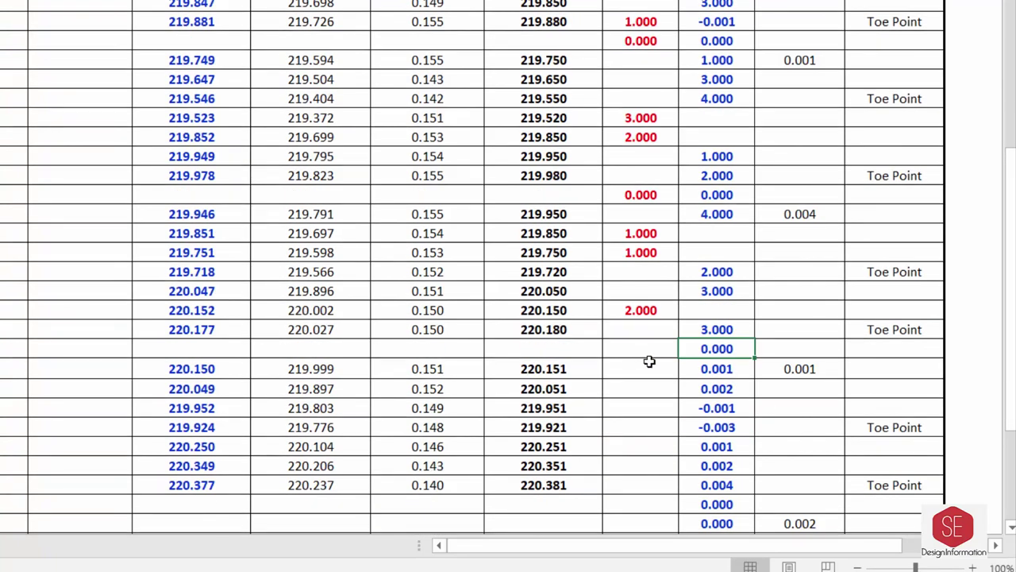
left_click(646, 354)
type("0")
key("Return")
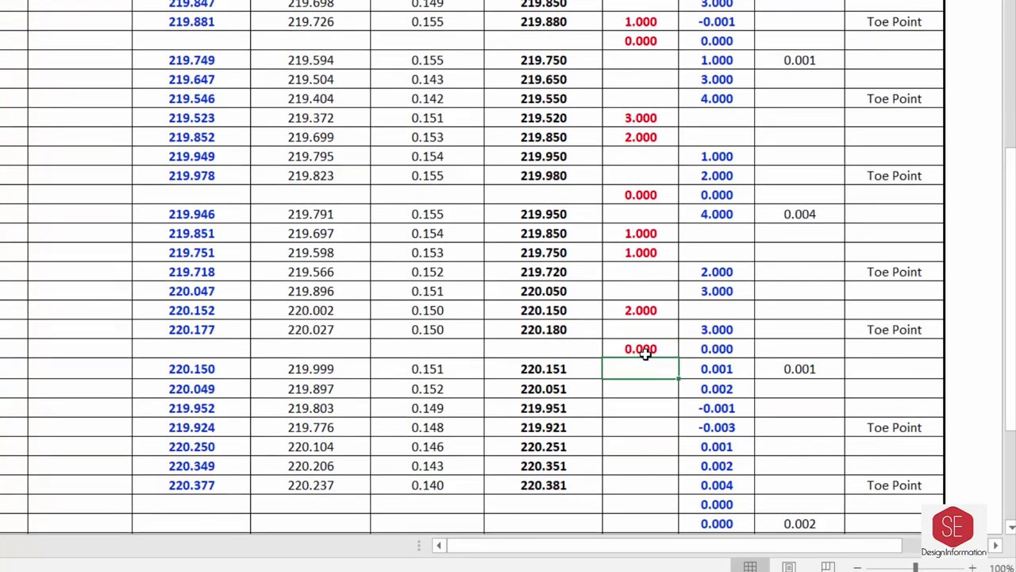
Step: Replace the minus differences in M39 and M40 with 1 and 2
left_click(712, 367)
type("1")
key("Return")
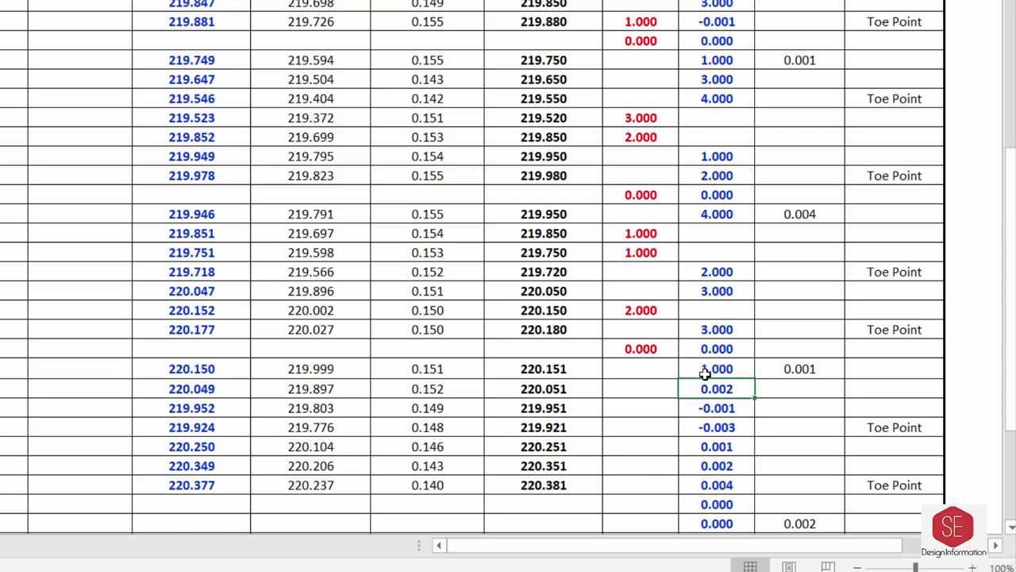
type("2")
key("Return")
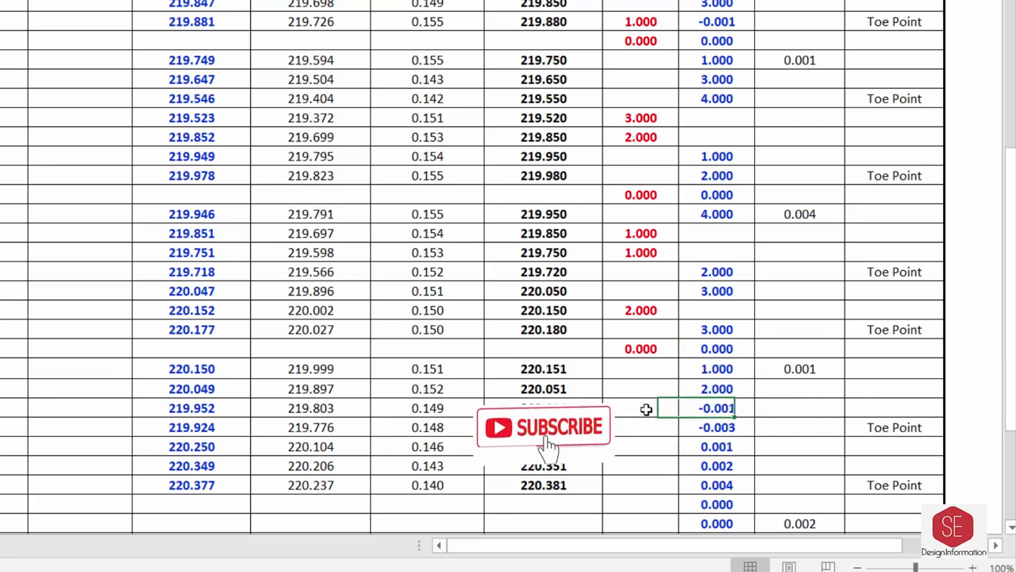
Step: Enter plus differences of 1 in L41 and 3 in L42
left_click(646, 410)
type("1")
key("Return")
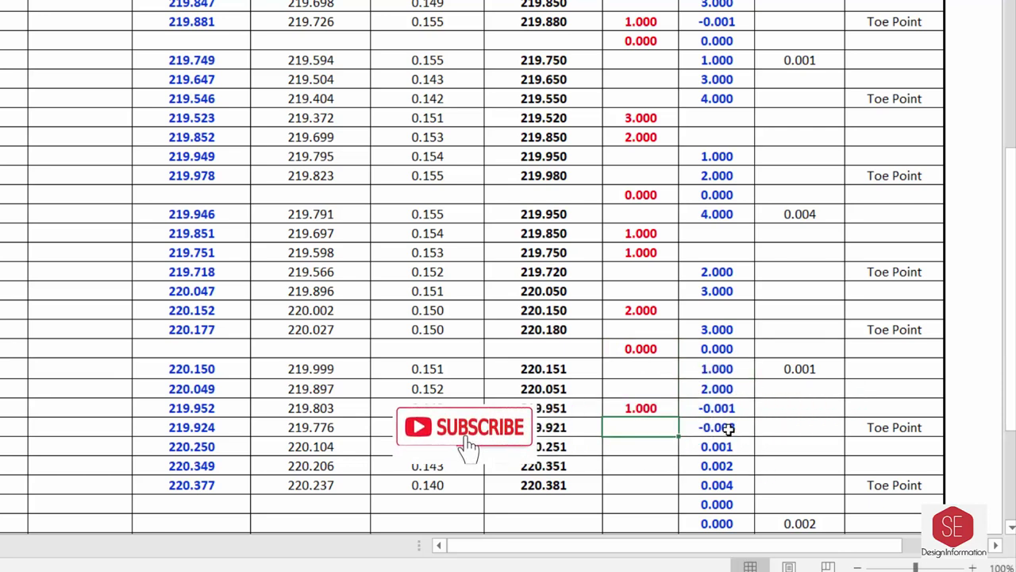
type("3")
key("Return")
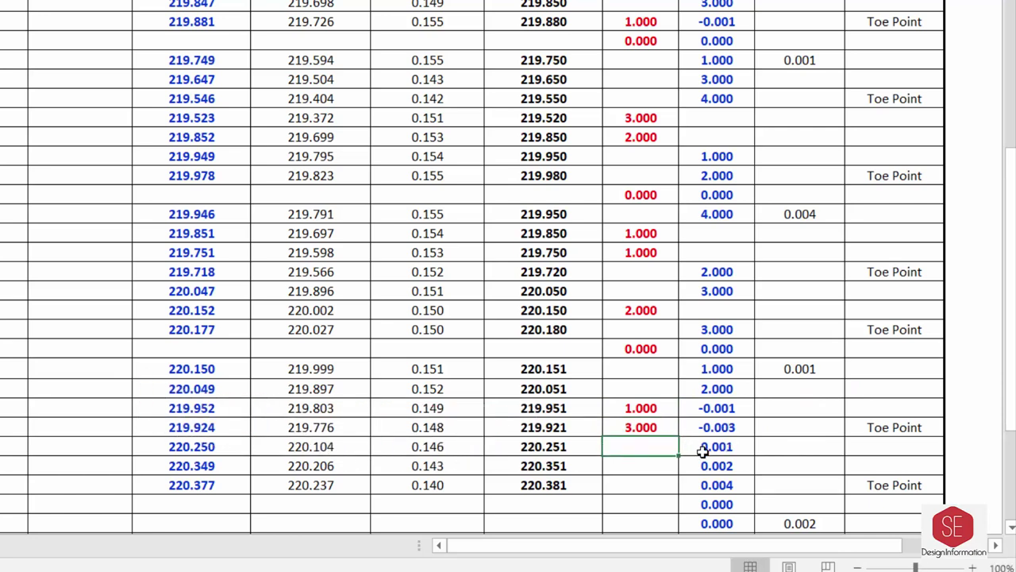
Step: Enter plus differences of 1, 2, 4 and 0 in L43:L46, and clear the leftover minus formula results from M41 downward
type("1")
key("Return")
type("2")
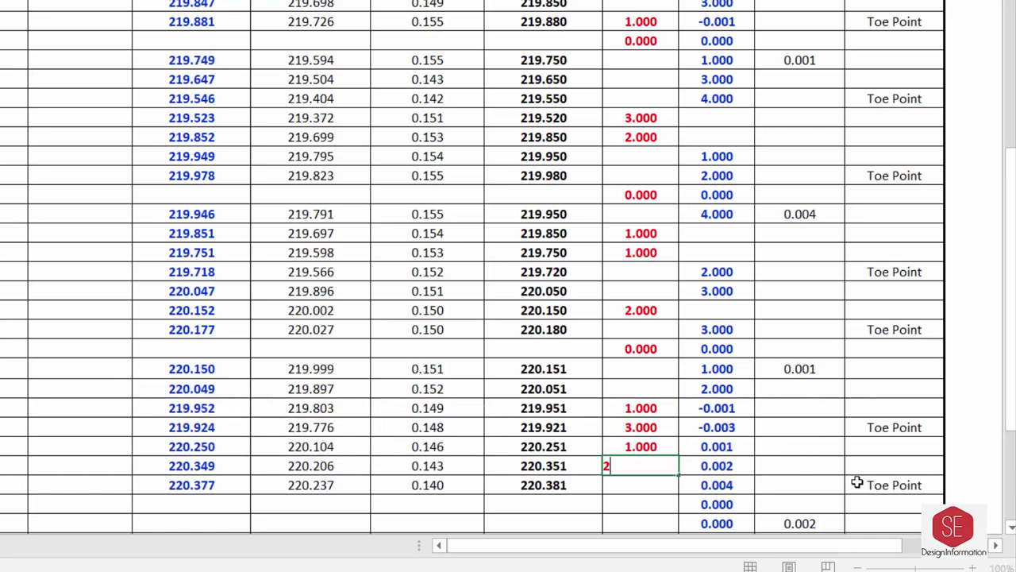
key("Return")
type("4")
key("Return")
type("0")
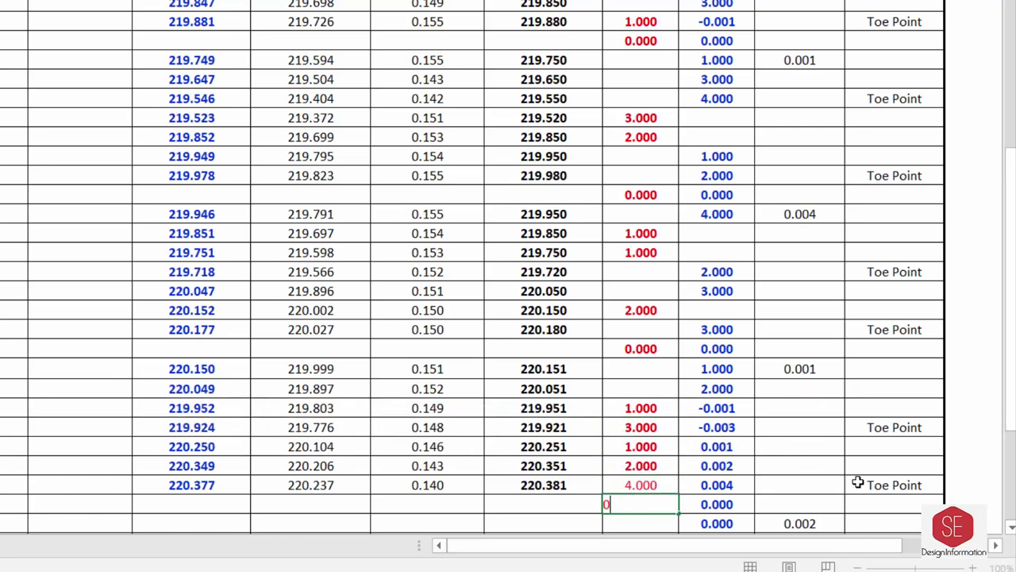
key("Return")
scroll(714, 520, "down", 2)
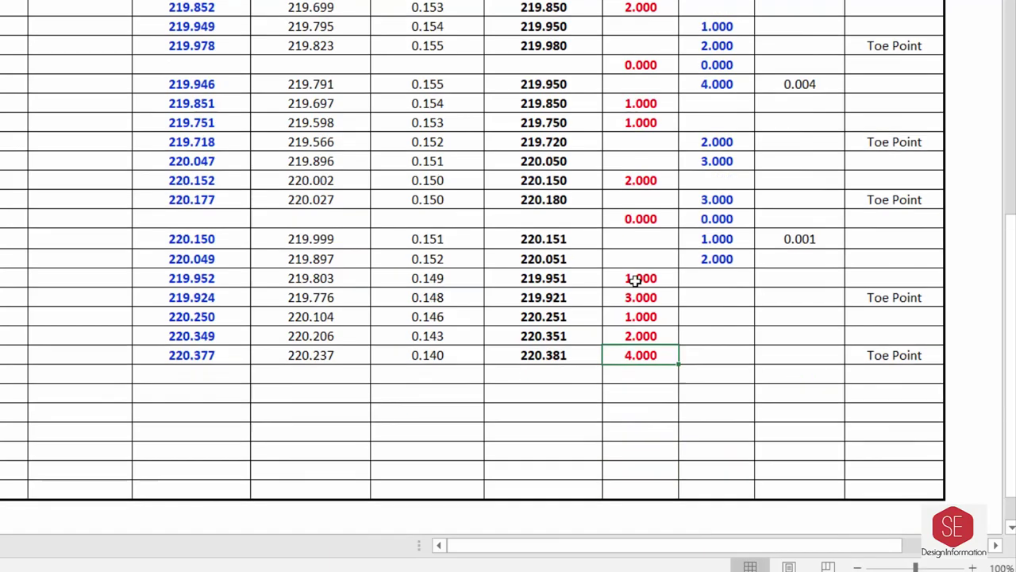
Step: Format the plus and minus difference values in L15:M45 as numbers with 0 decimal places
scroll(642, 279, "up", 6)
left_click_drag(641, 111, 716, 490)
left_click_drag(612, 559, 627, 486)
right_click(634, 435)
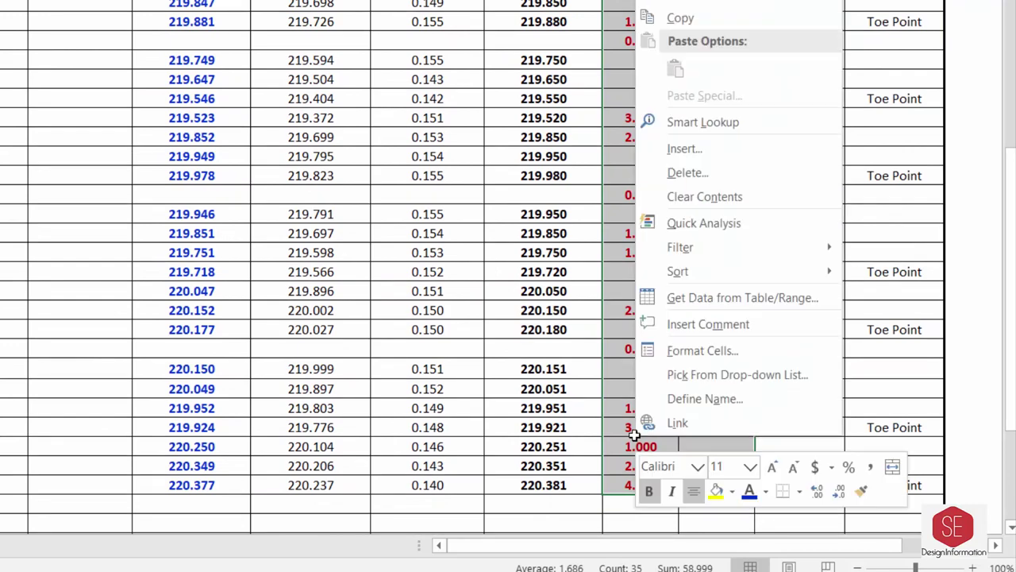
left_click(667, 350)
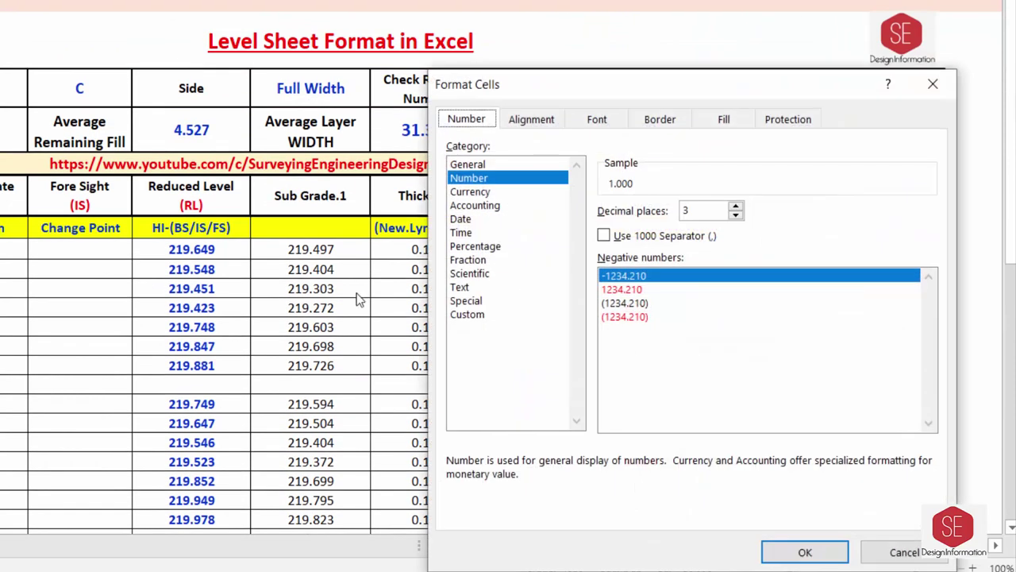
left_click(470, 191)
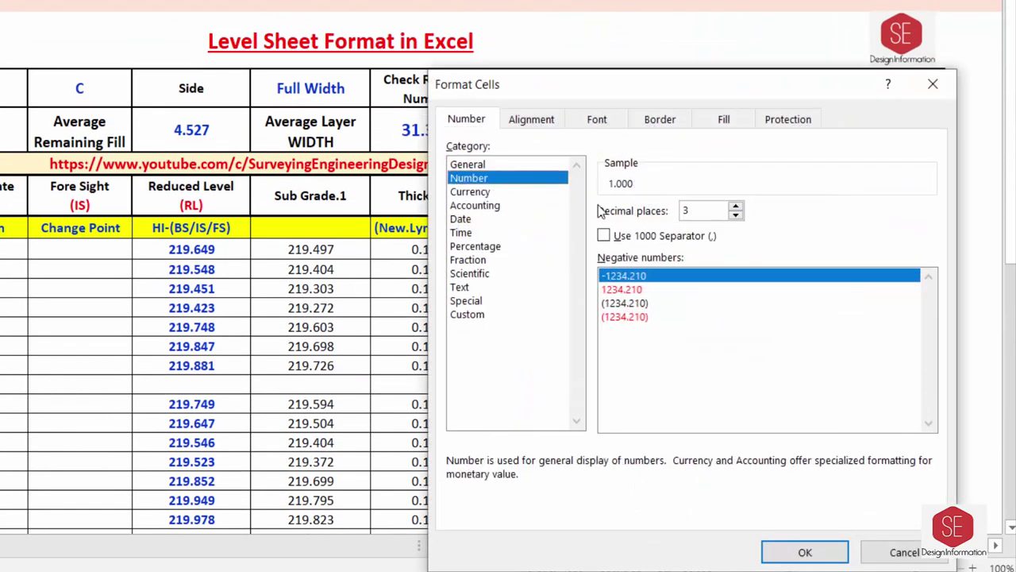
left_click(735, 215)
left_click(735, 215)
left_click(735, 214)
left_click(804, 551)
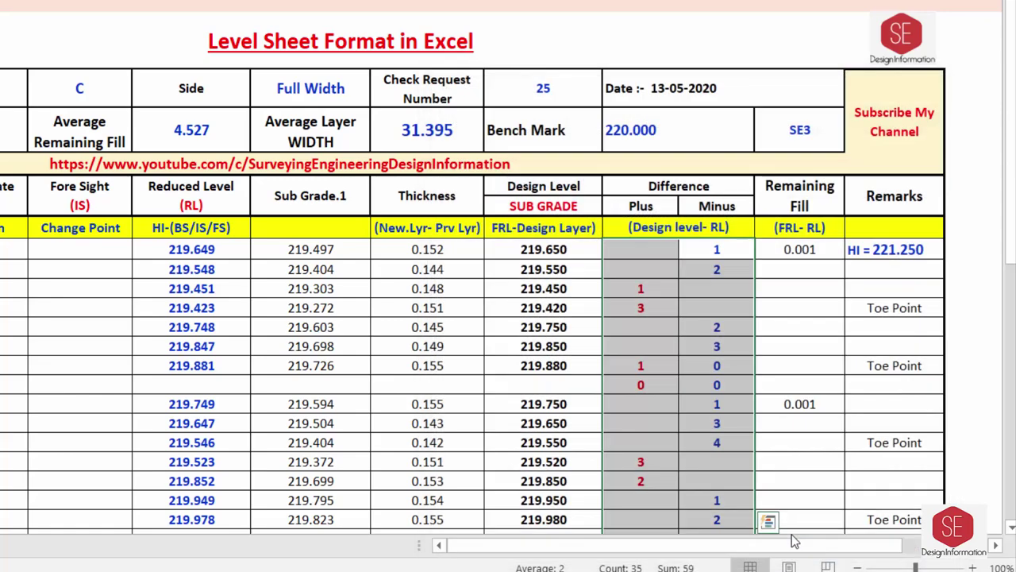
Step: Replace the remaining fill formula in N15 with FRL minus reduced level, =D15-H15
left_click(758, 310)
scroll(678, 191, "down", 2)
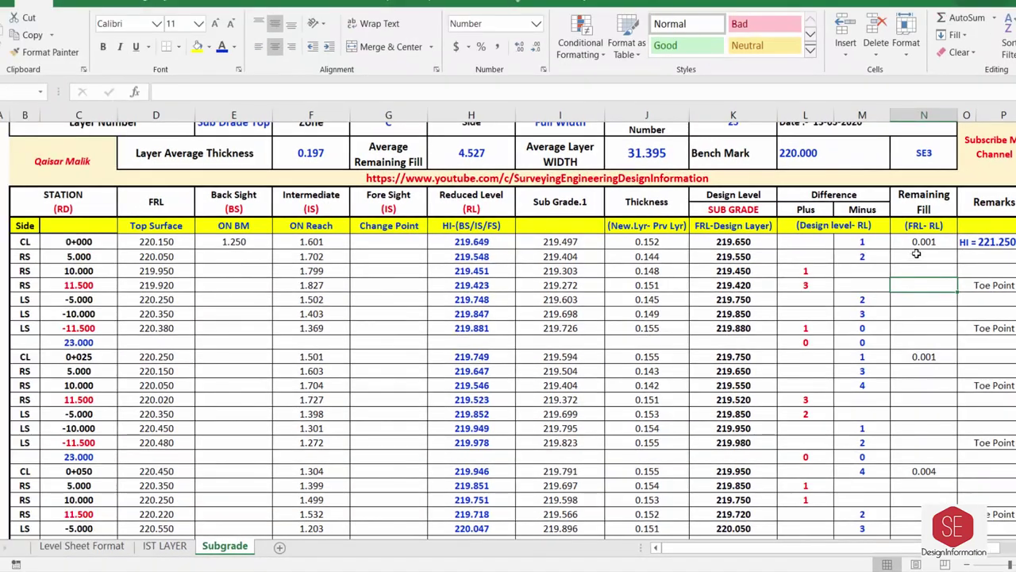
left_click(797, 133)
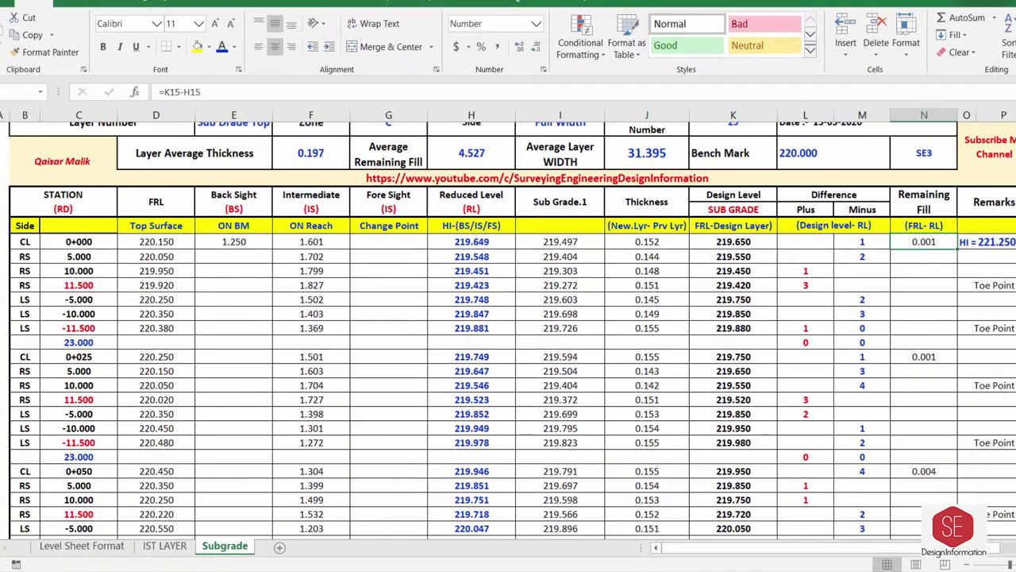
type("=")
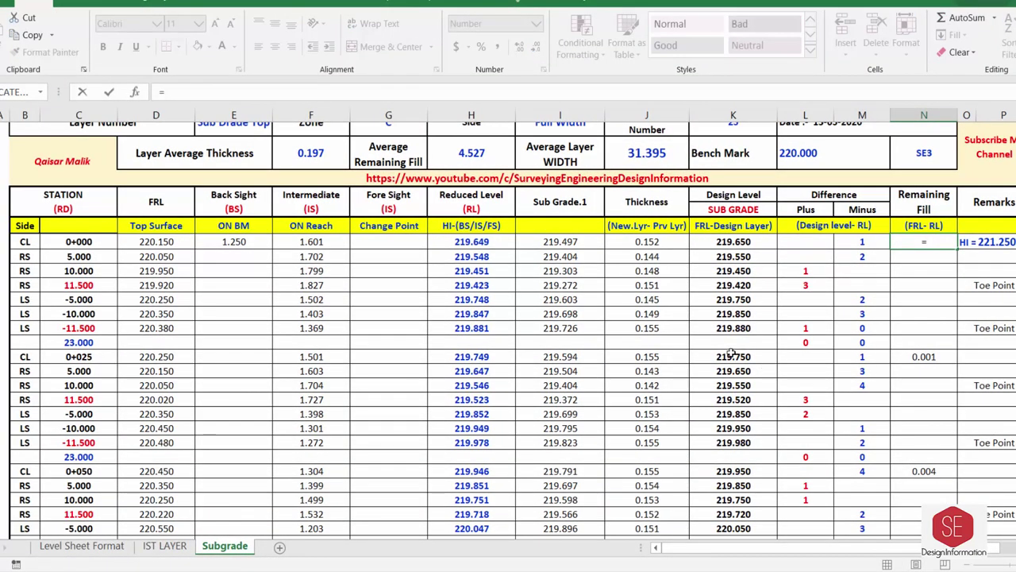
left_click(158, 240)
type("-")
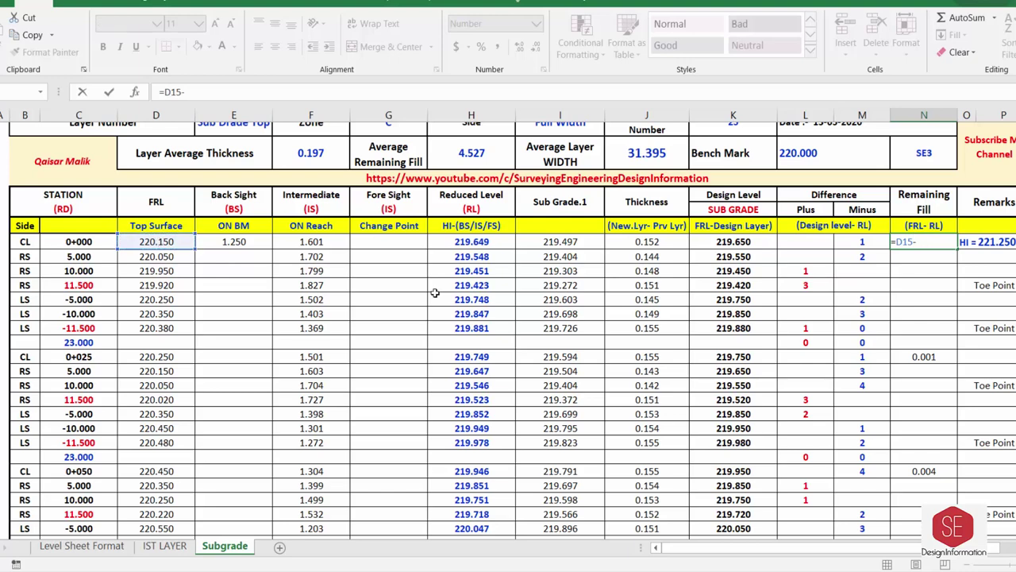
left_click(482, 243)
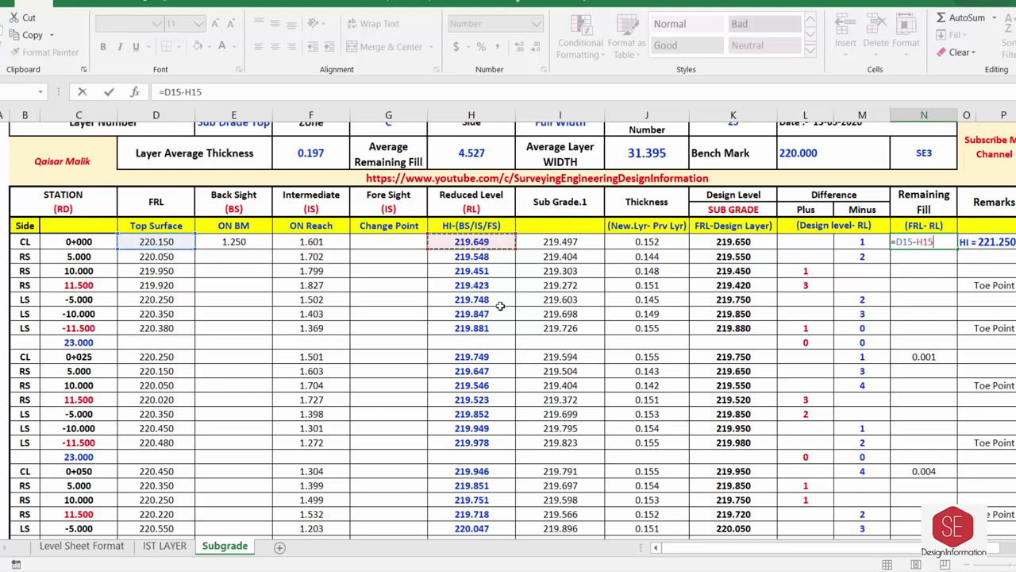
key("Return")
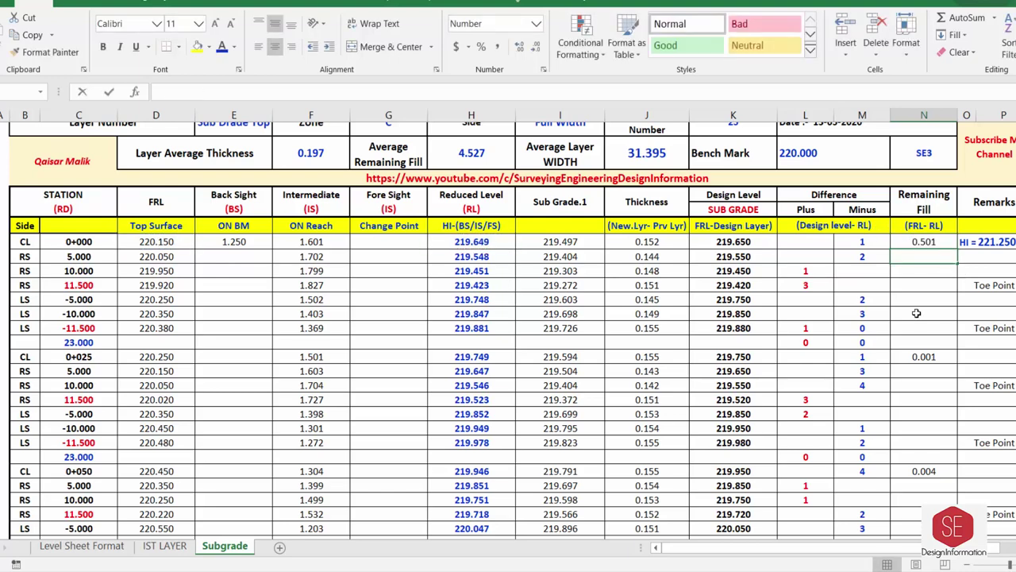
Step: Calculate the remaining fill in N16 as FRL minus reduced level, =D16-H16
type("=")
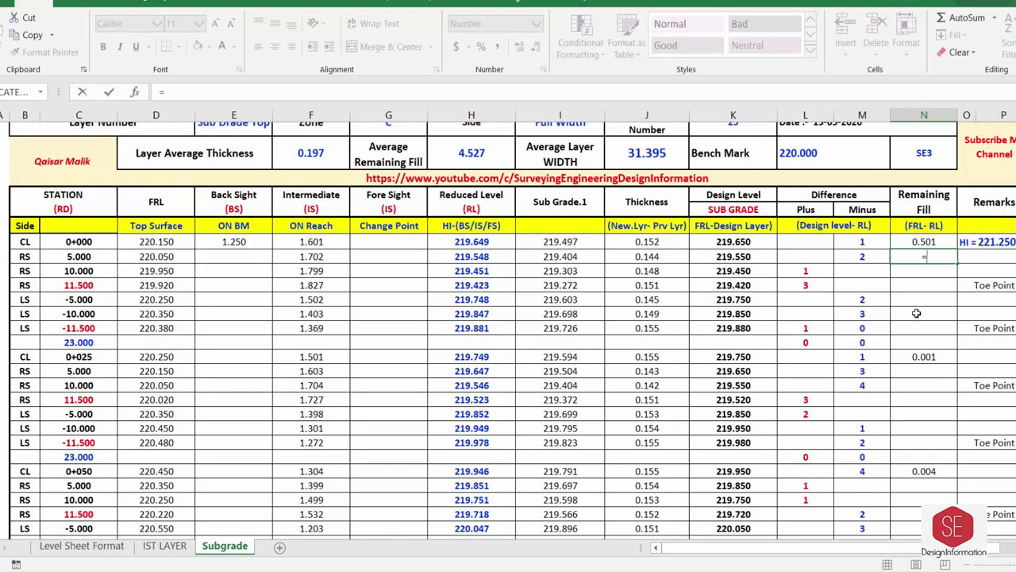
left_click(150, 258)
type("-")
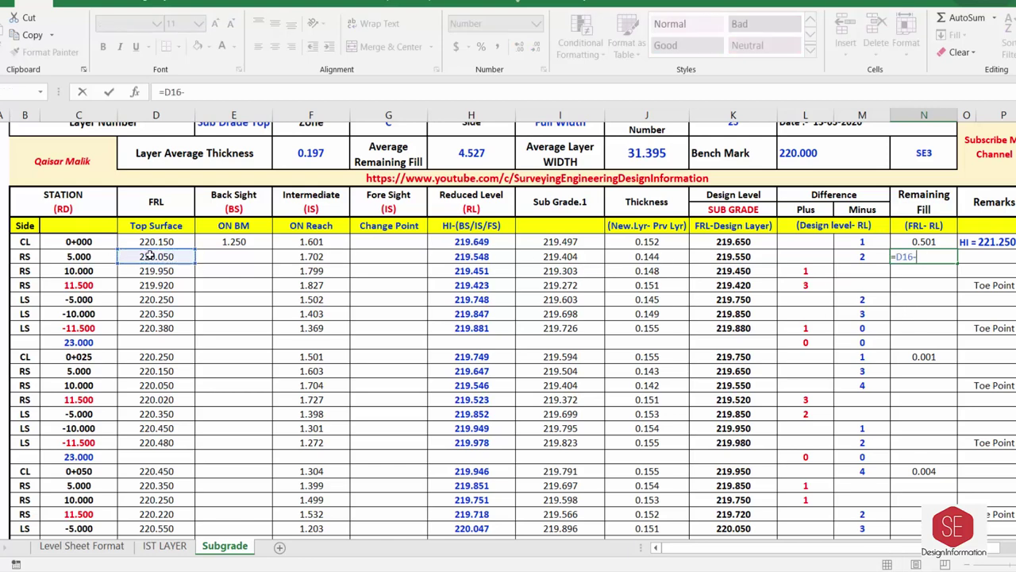
left_click(489, 257)
key("Return")
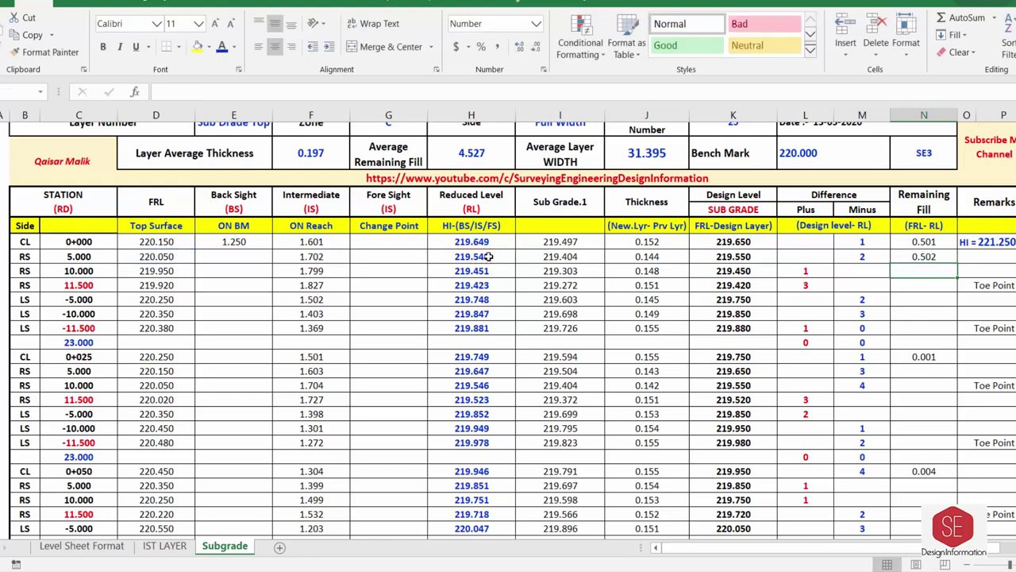
Step: Fill the remaining fill formula from N16 down to N45, and clear it from the width rows at N38, N30 and N22
left_click(923, 256)
left_click_drag(956, 264, 936, 506)
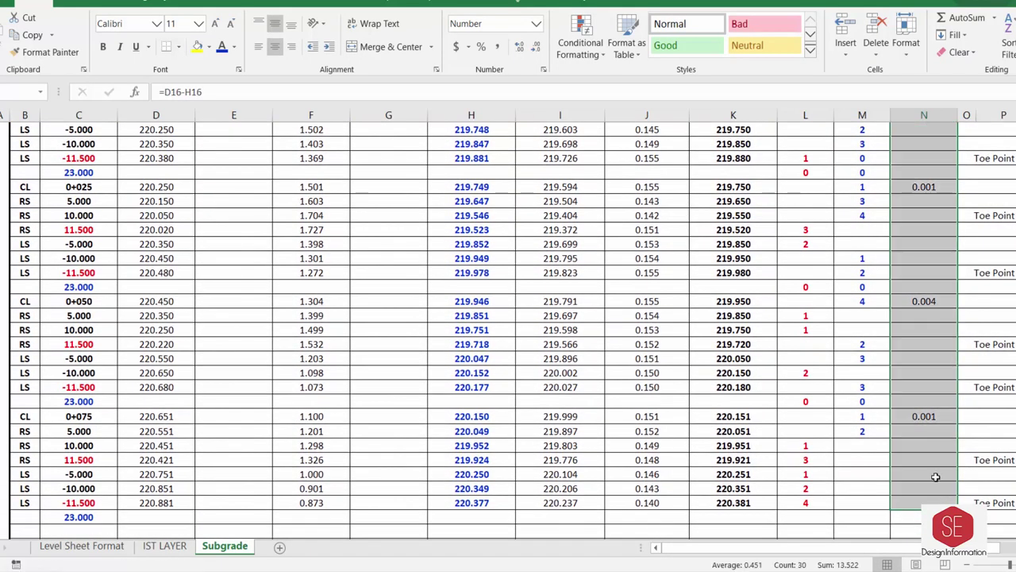
left_click(925, 403)
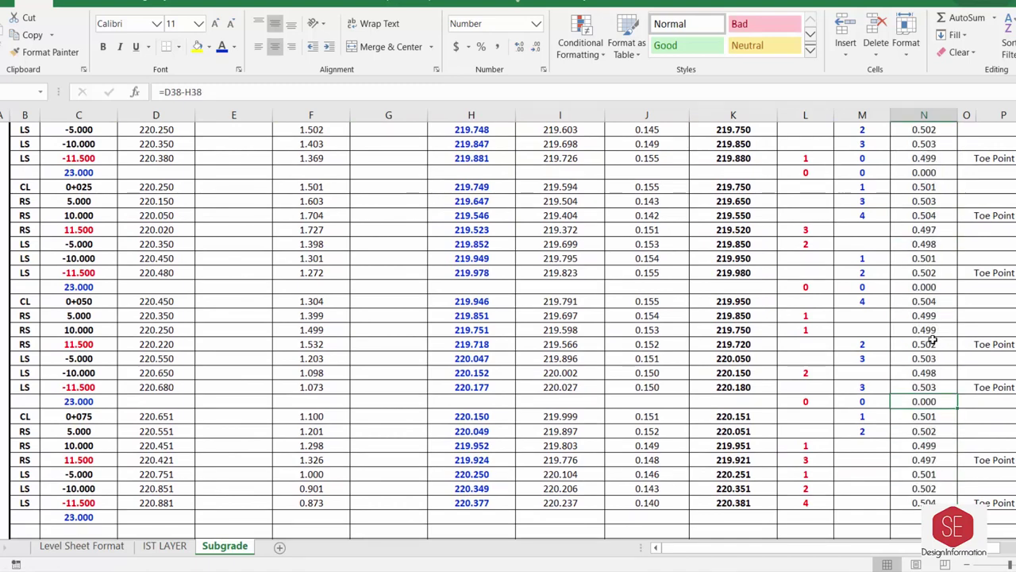
key("Delete")
scroll(936, 323, "up", 1)
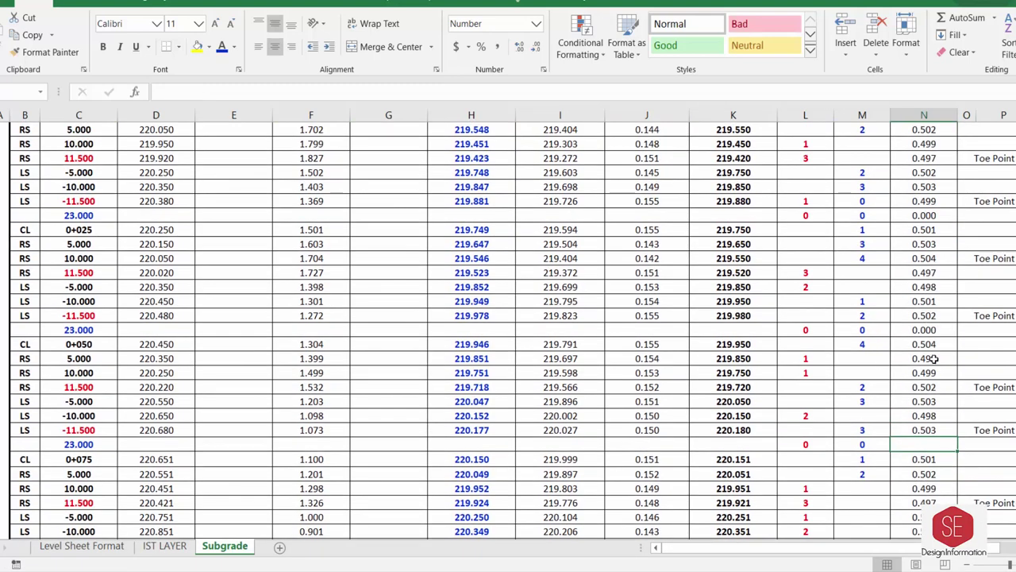
left_click(919, 329)
key("Delete")
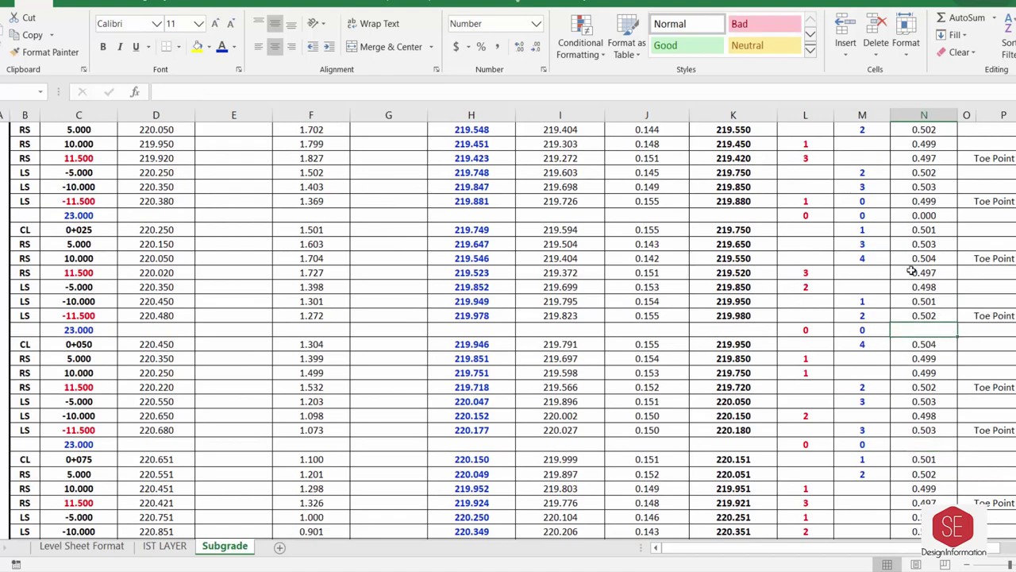
scroll(933, 270, "up", 1)
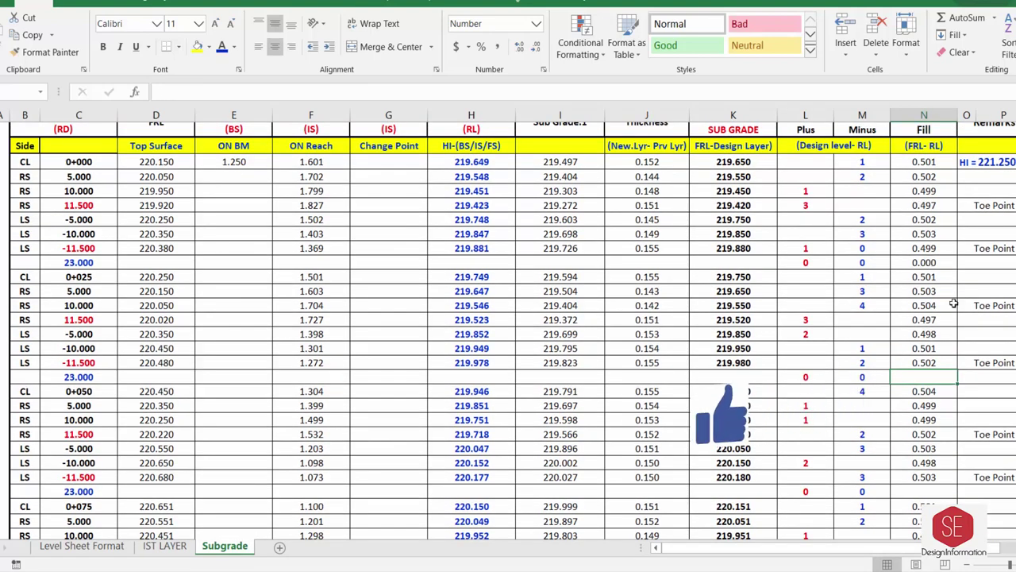
left_click(927, 262)
key("Delete")
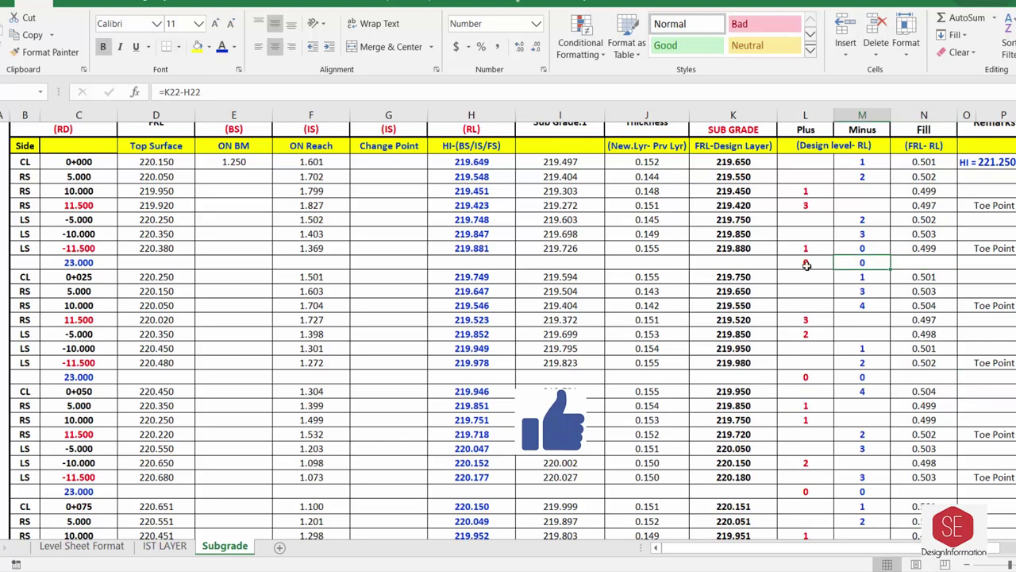
Step: Clear the zero plus and minus differences from L22 and M22 in the 0+000 width row
left_click(805, 262)
key("Delete")
scroll(904, 263, "up", 2)
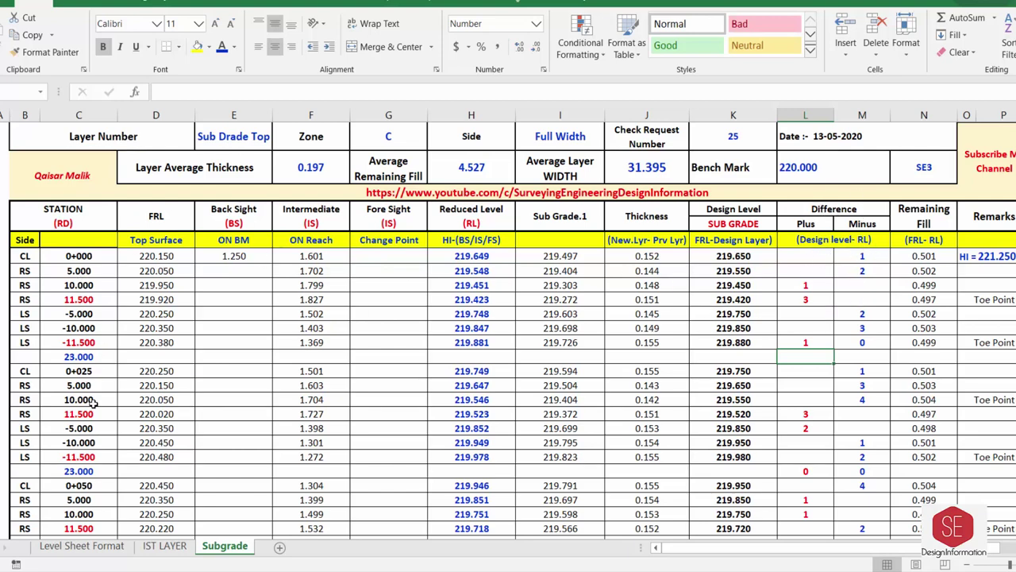
Step: Calculate the average thickness in J46 with =AVERAGE(J15:J45) and format it bold and blue
scroll(798, 284, "down", 1)
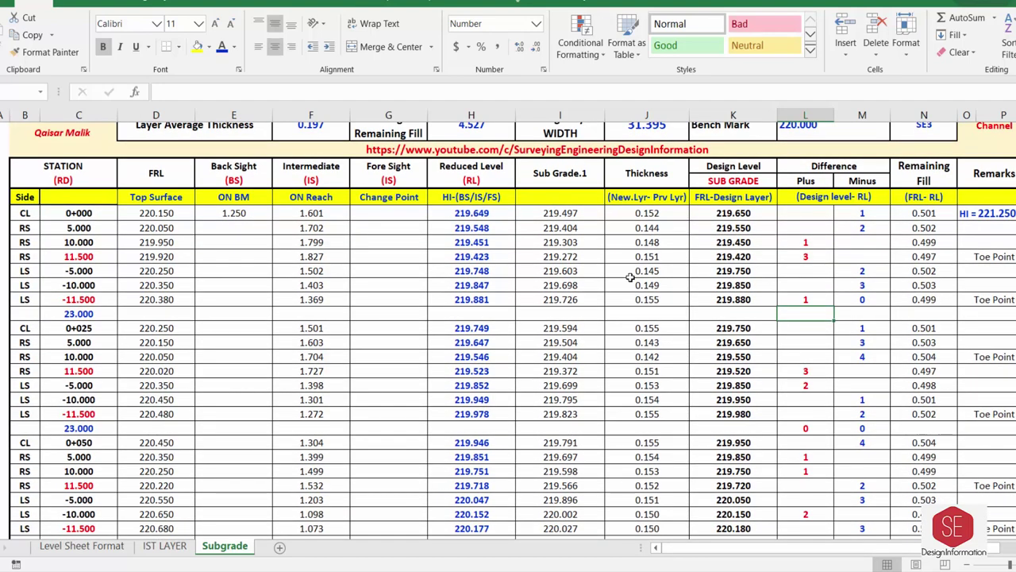
scroll(655, 214, "down", 5)
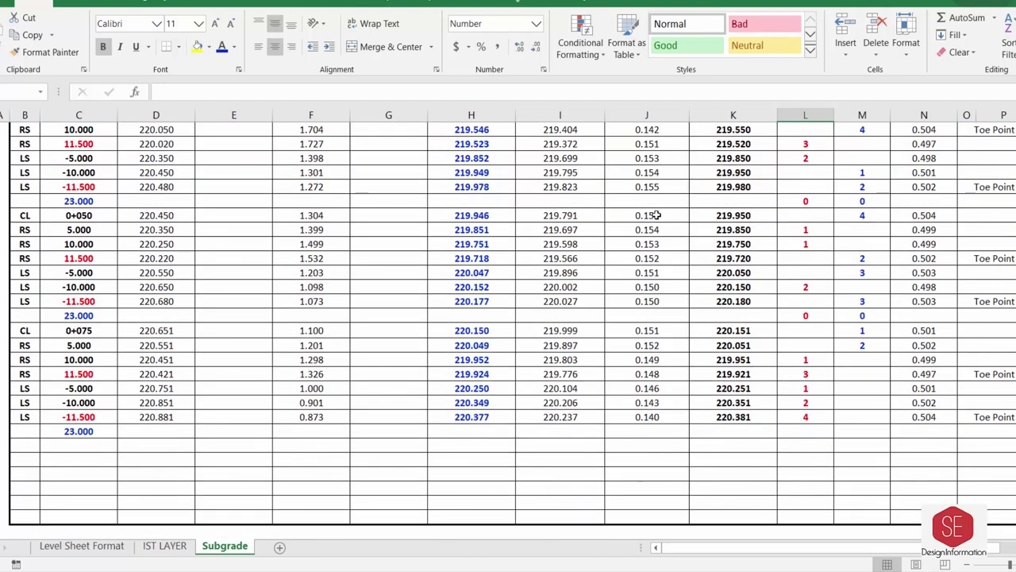
left_click(628, 430)
type("=a")
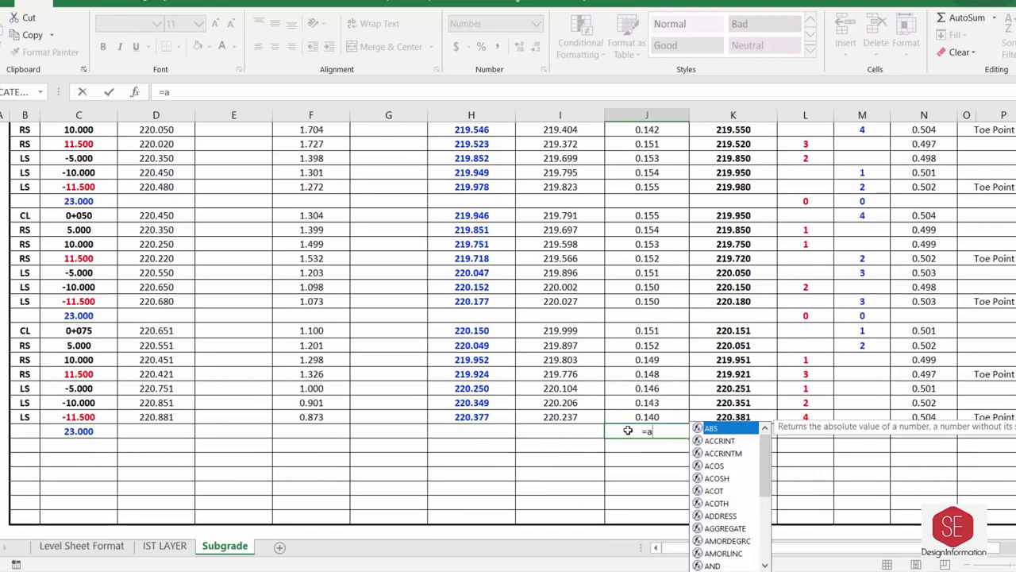
type("vg")
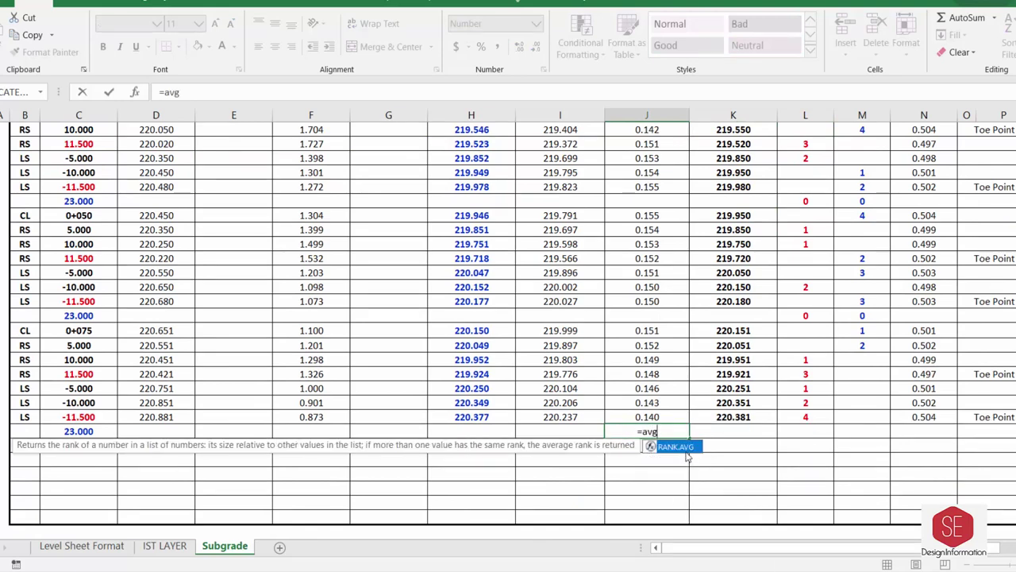
key("BackSpace")
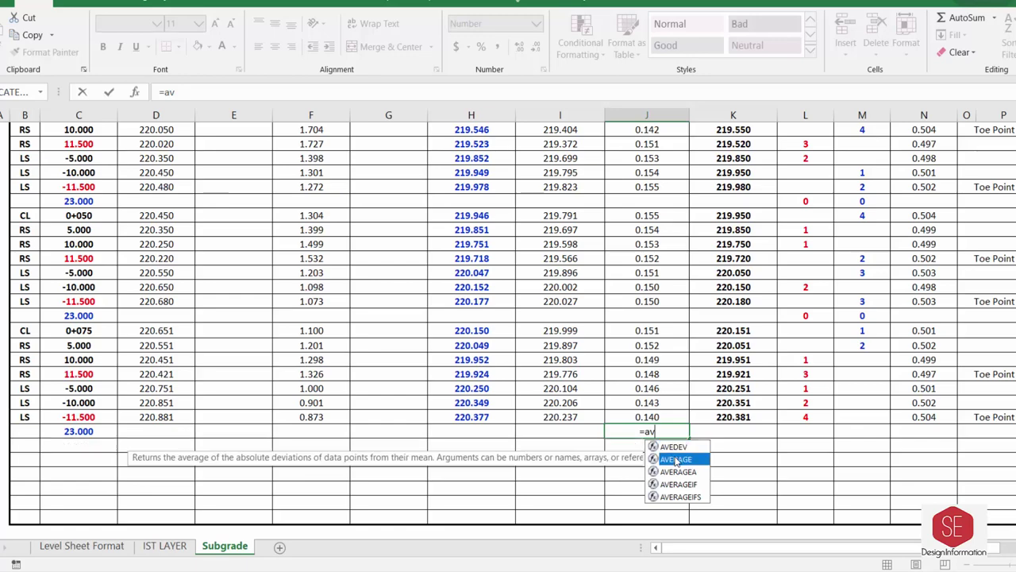
double_click(675, 459)
scroll(641, 228, "up", 4)
left_click_drag(662, 161, 660, 503)
key("ctrl+Return")
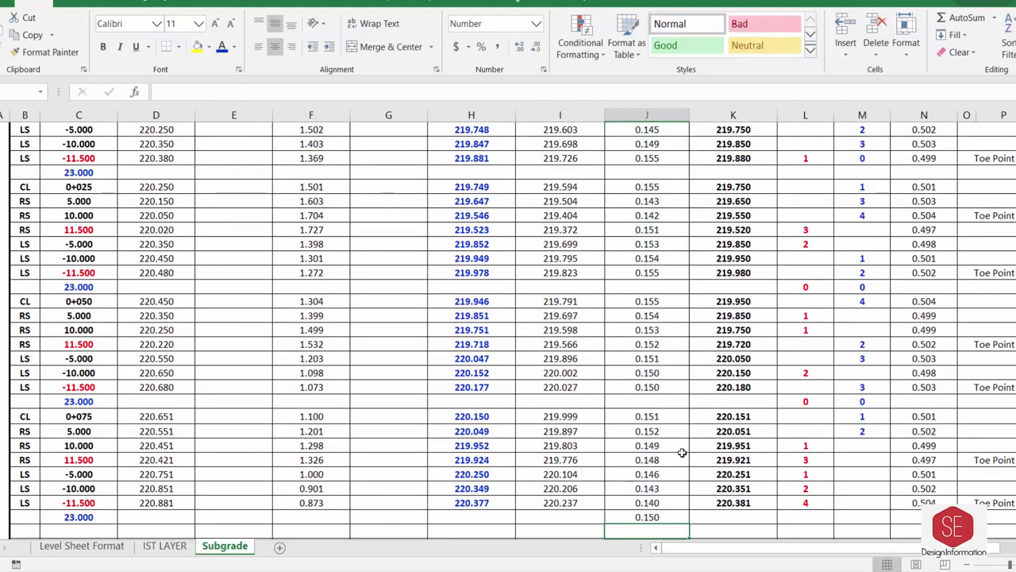
left_click(102, 46)
left_click(222, 49)
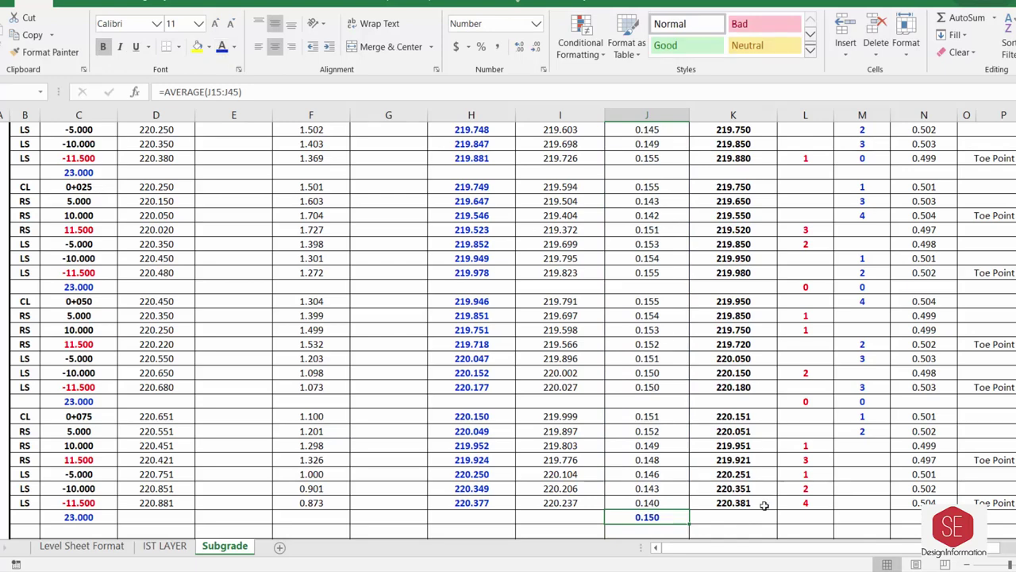
Step: Calculate the average remaining fill in N46 with =AVERAGE(N15:N45) and make it bold
scroll(921, 496, "down", 1)
left_click(921, 491)
type("=")
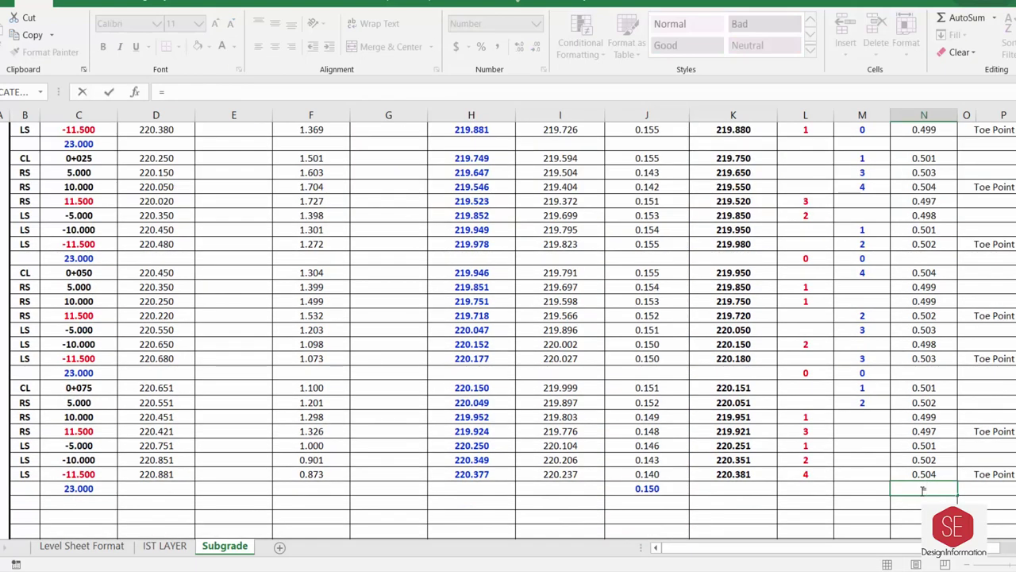
type("avg")
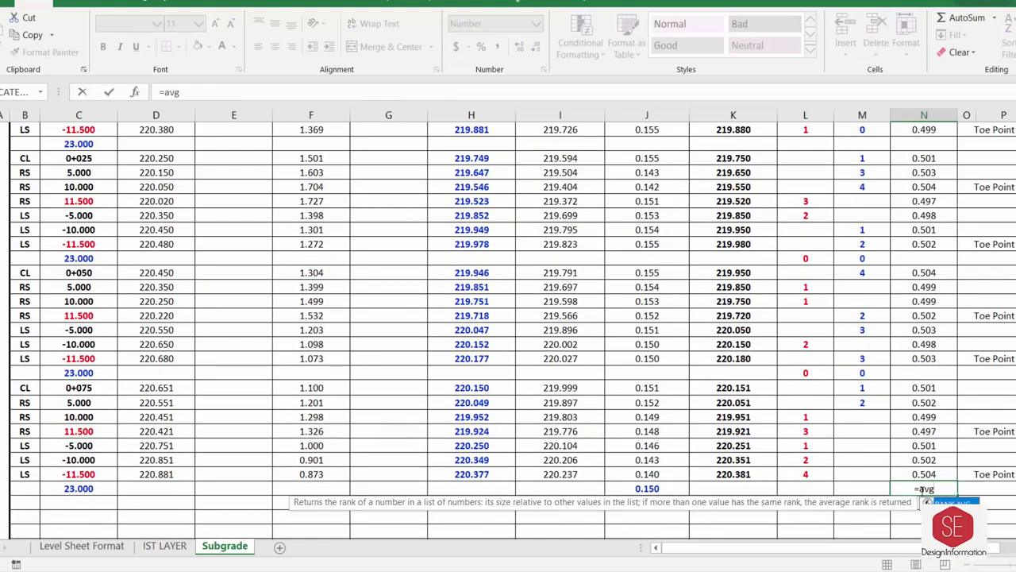
key("BackSpace")
key("Down")
key("Tab")
scroll(918, 357, "up", 5)
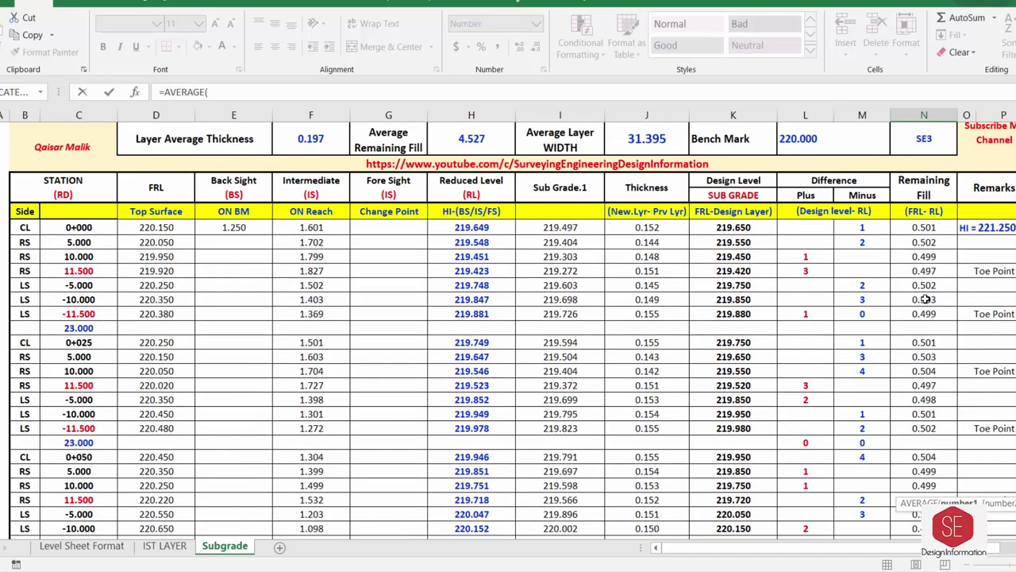
left_click_drag(920, 227, 923, 504)
scroll(923, 503, "down", 2)
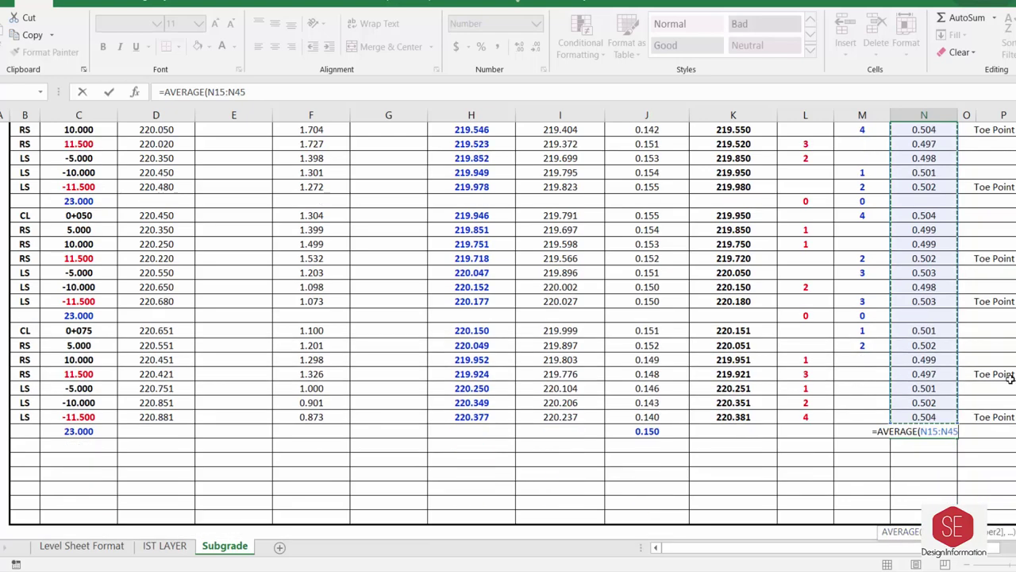
key("Return")
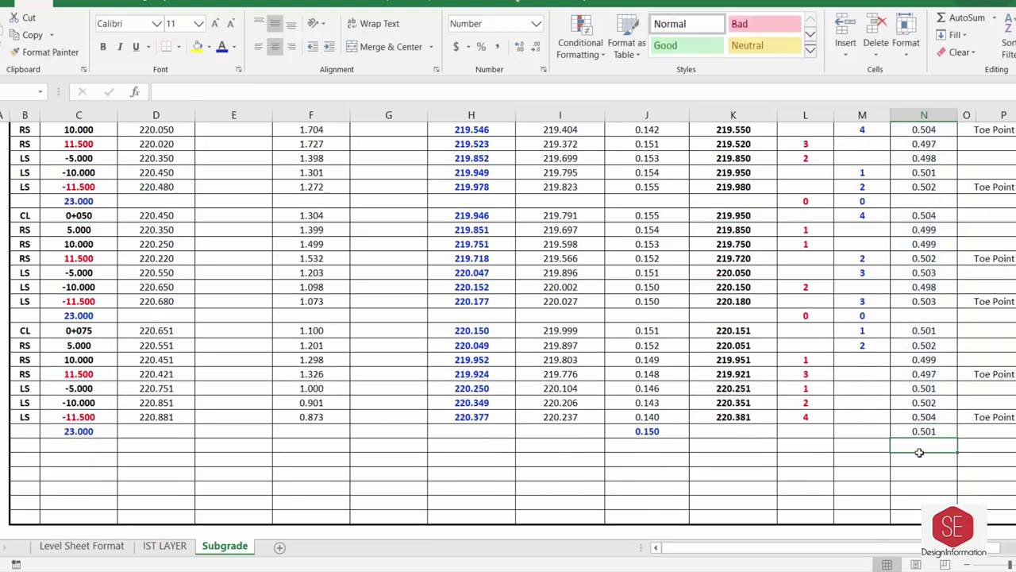
Step: Link the header's Layer Average Thickness value to the thickness average in J46
scroll(919, 452, "up", 8)
left_click(471, 167)
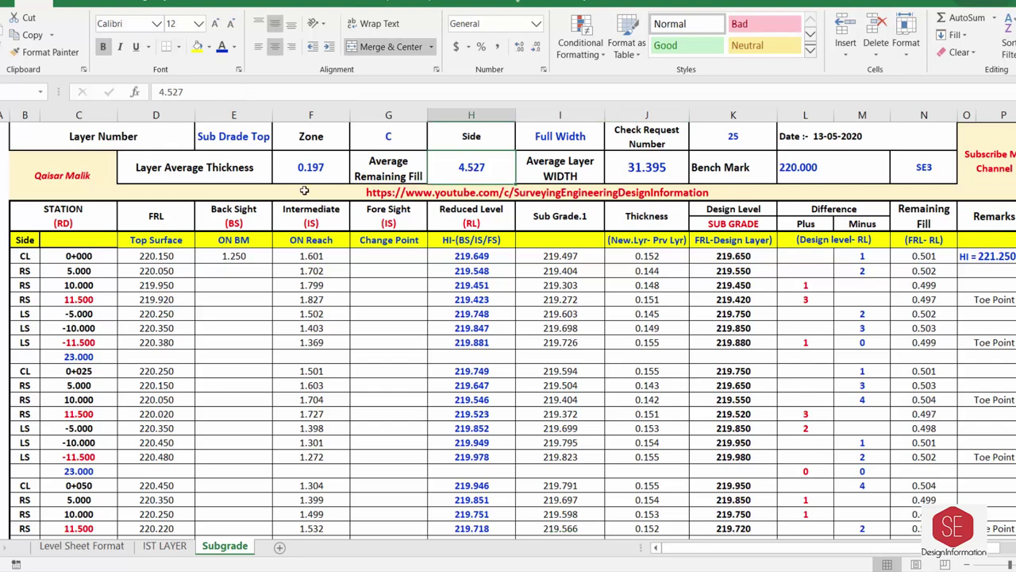
left_click(332, 163)
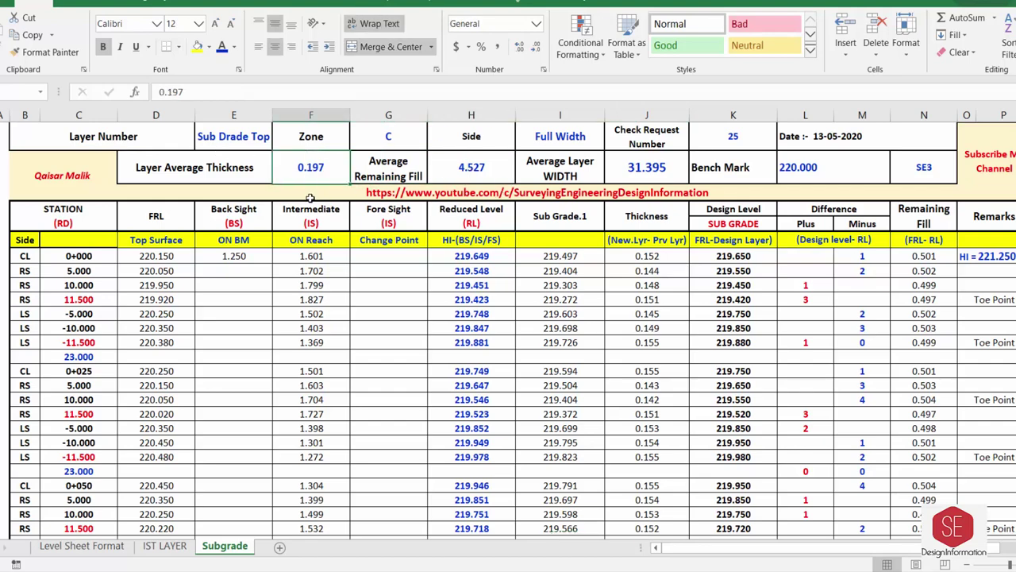
type("=")
scroll(491, 309, "down", 6)
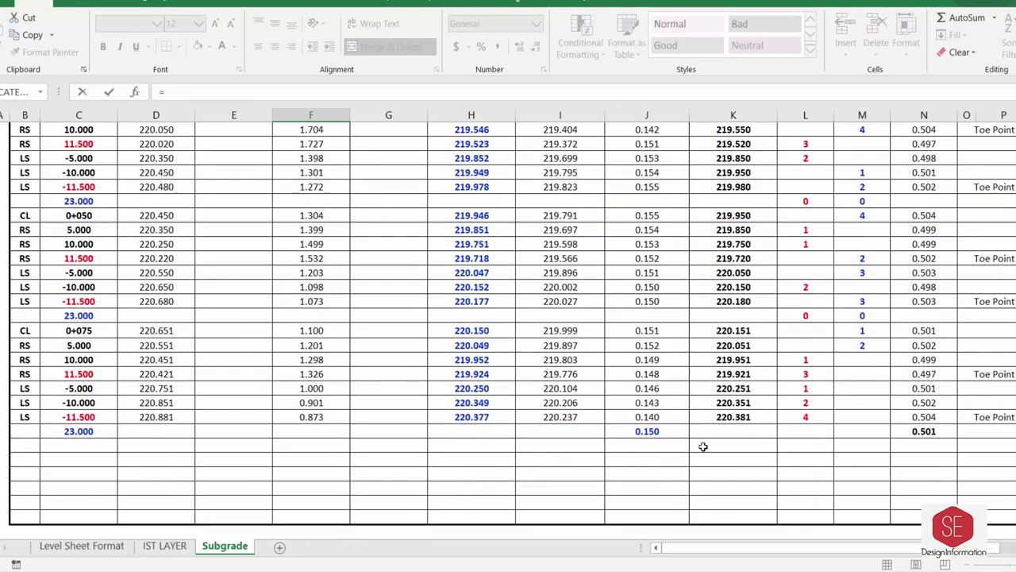
left_click(651, 431)
key("Return")
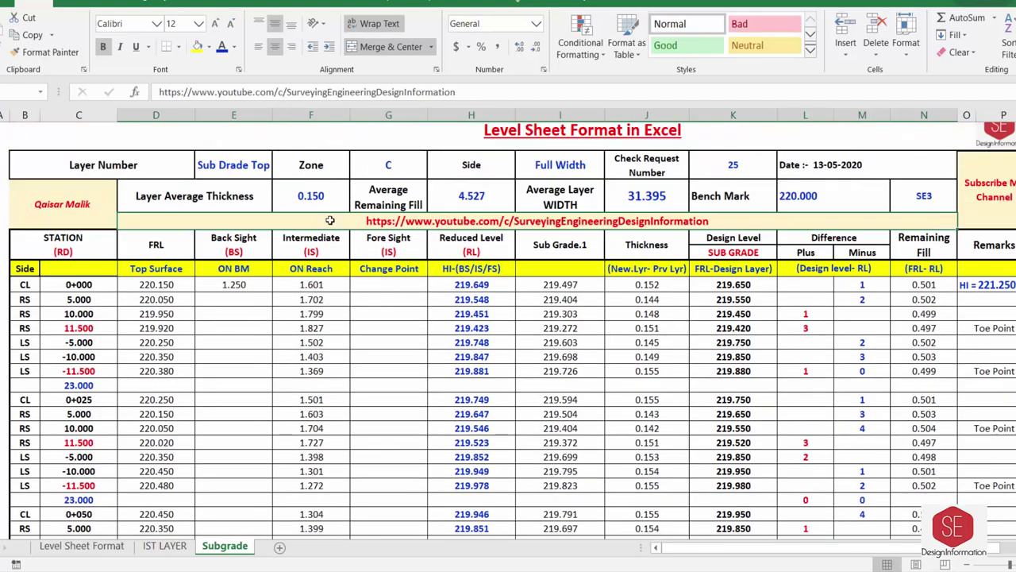
Step: Link the header's Average Remaining Fill value to the remaining fill average in N46
left_click(471, 203)
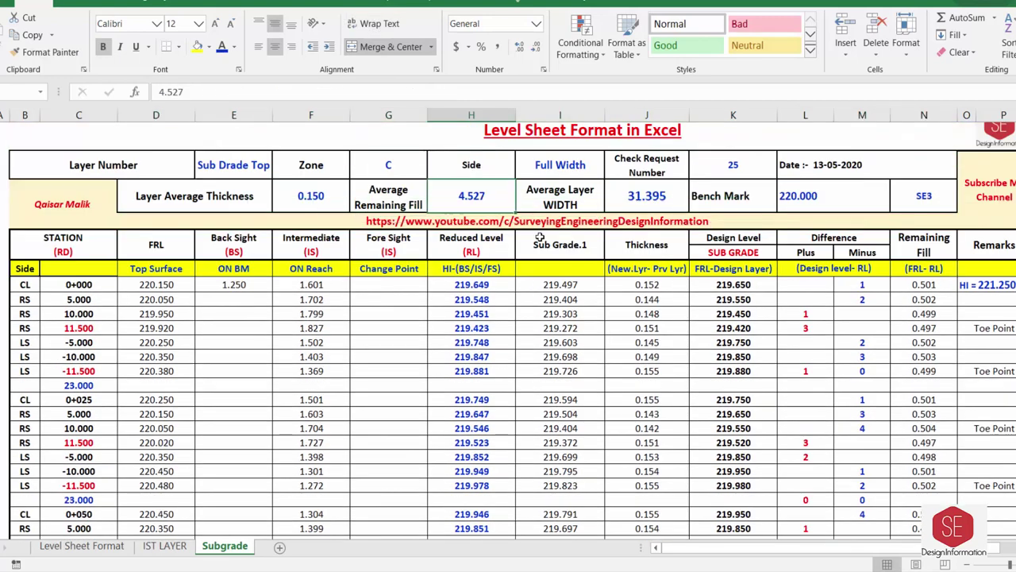
type("=")
scroll(830, 357, "down", 5)
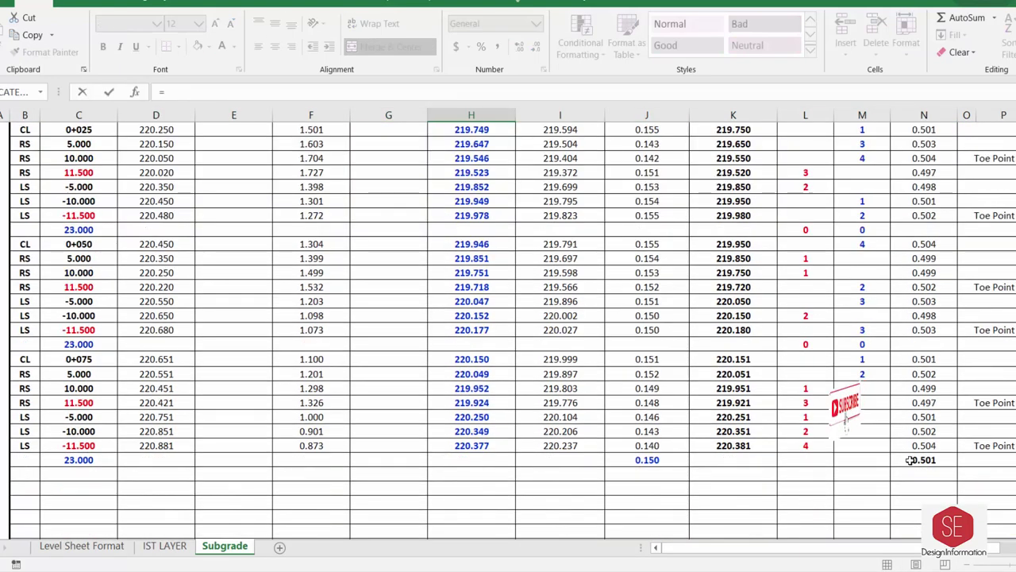
left_click(925, 460)
key("Return")
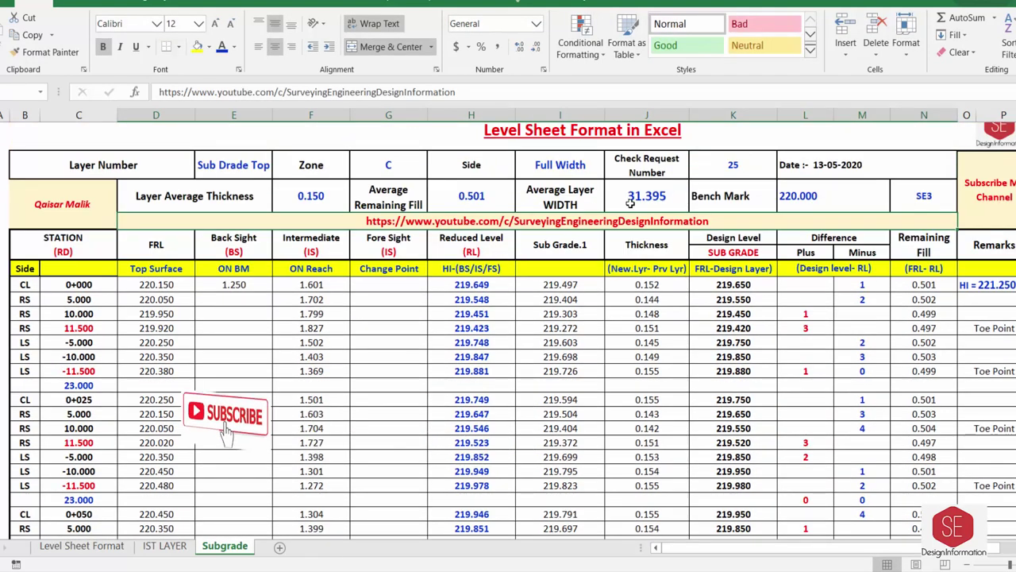
Step: Check the average of the width cells C22, C30, C38 and C46, and enter 23.000 as the Average Layer Width
left_click(631, 198)
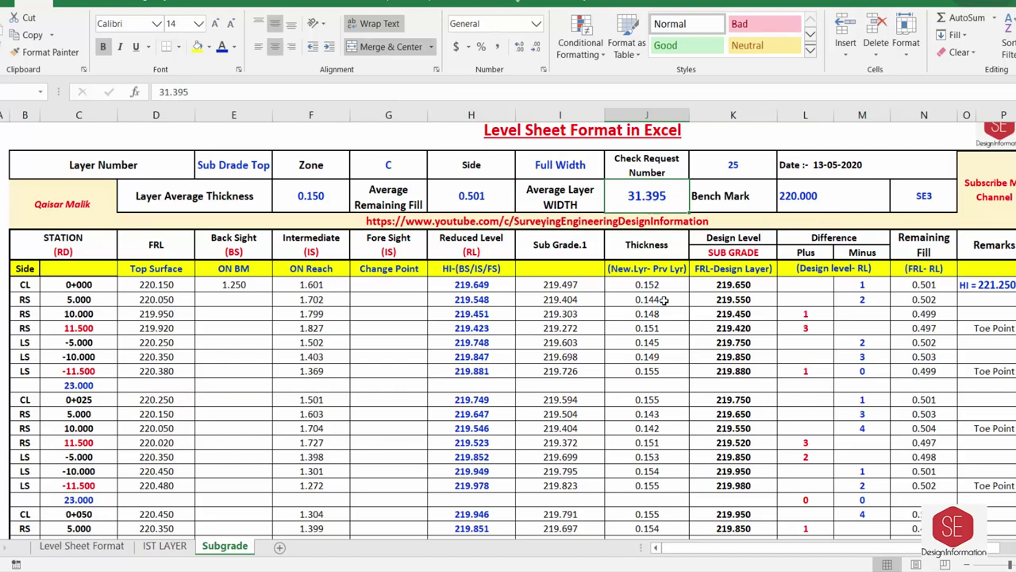
left_click(97, 385)
scroll(108, 373, "down", 2)
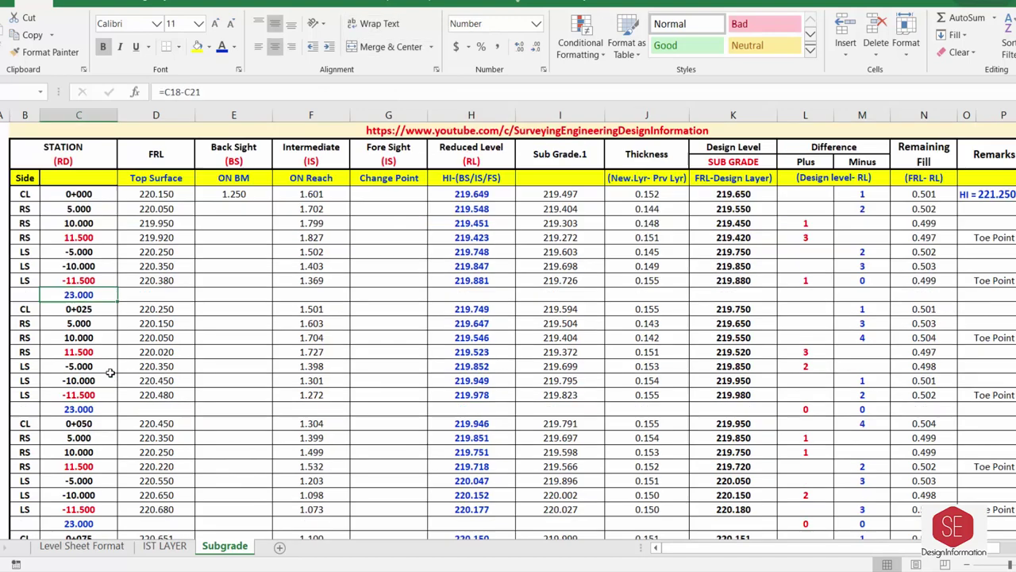
left_click(82, 411, "ctrl")
scroll(83, 413, "down", 3)
left_click(82, 387, "ctrl")
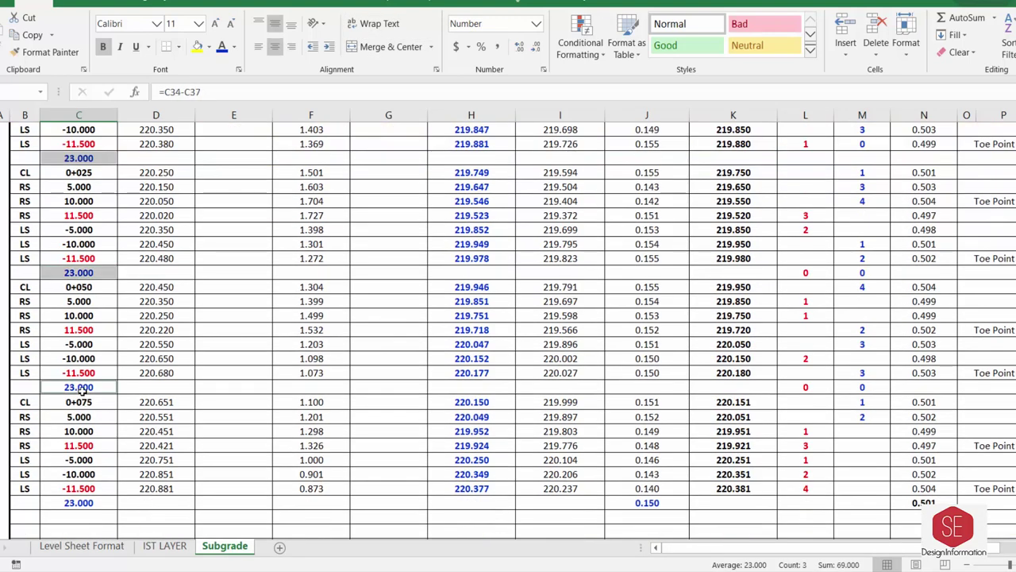
left_click(87, 502, "ctrl")
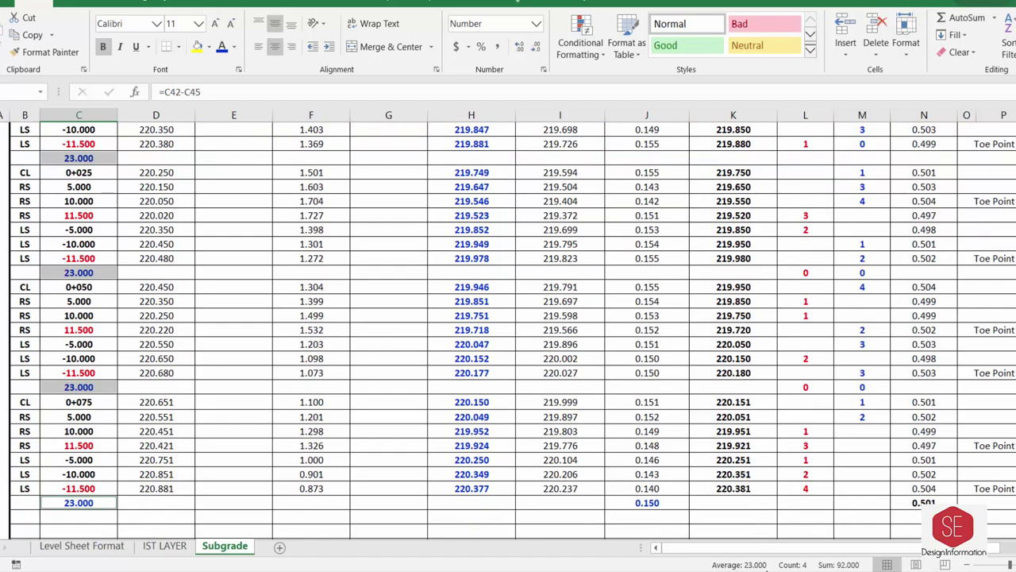
scroll(550, 382, "up", 12)
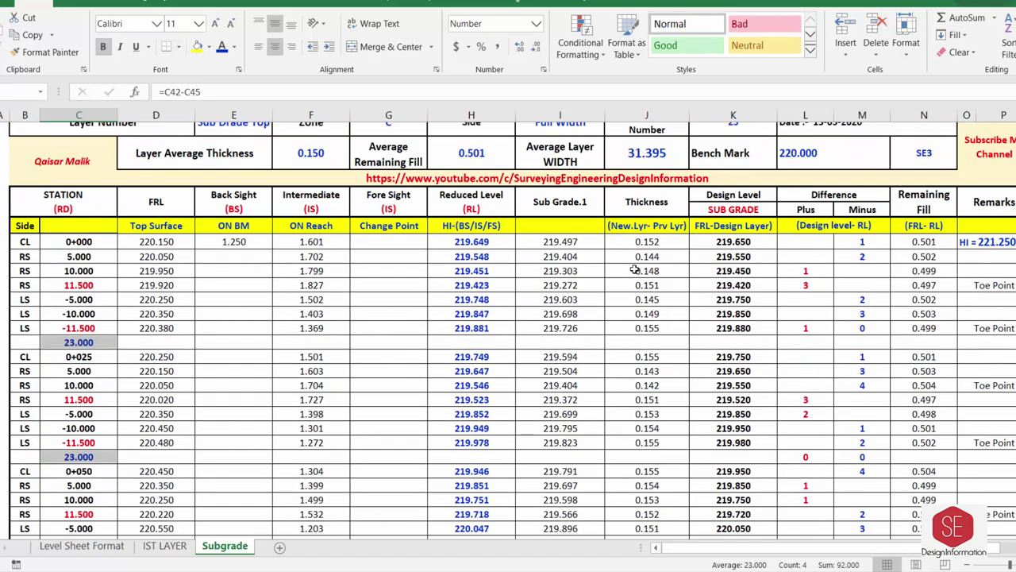
left_click(658, 157)
type("23.000")
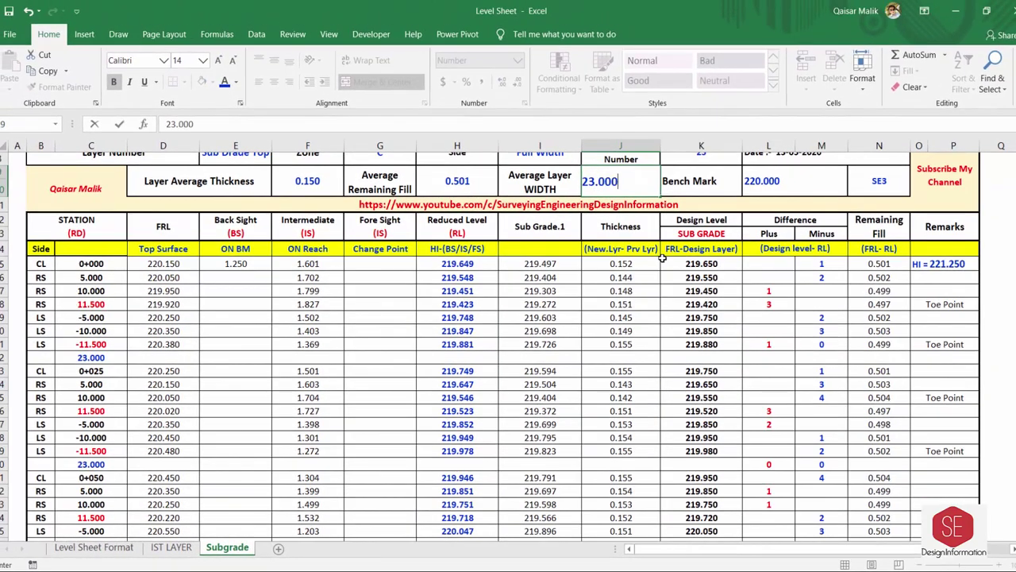
key("Return")
Step: Set the Zone value in the Subgrade sheet's header to B
scroll(662, 258, "up", 2)
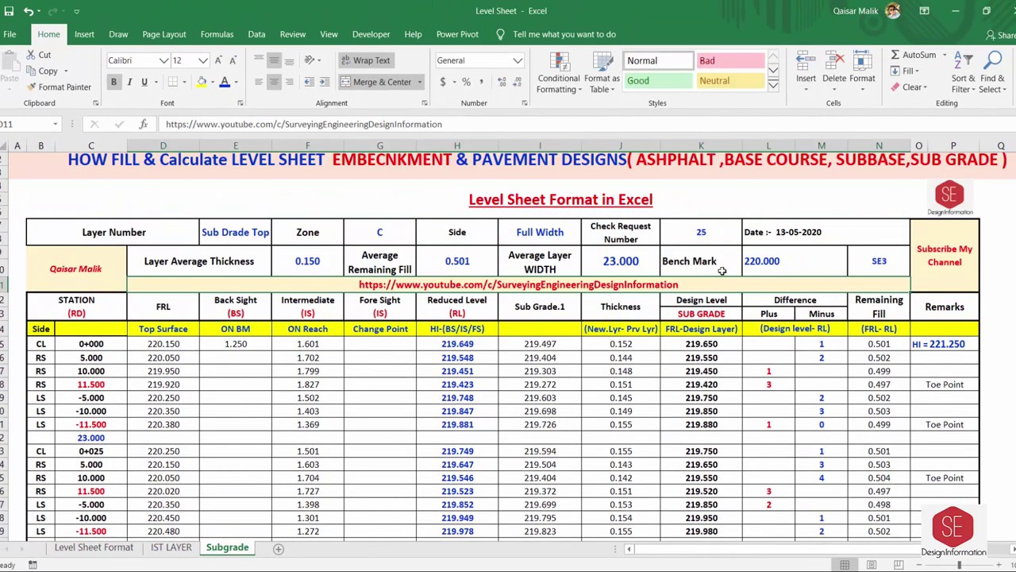
left_click(386, 238)
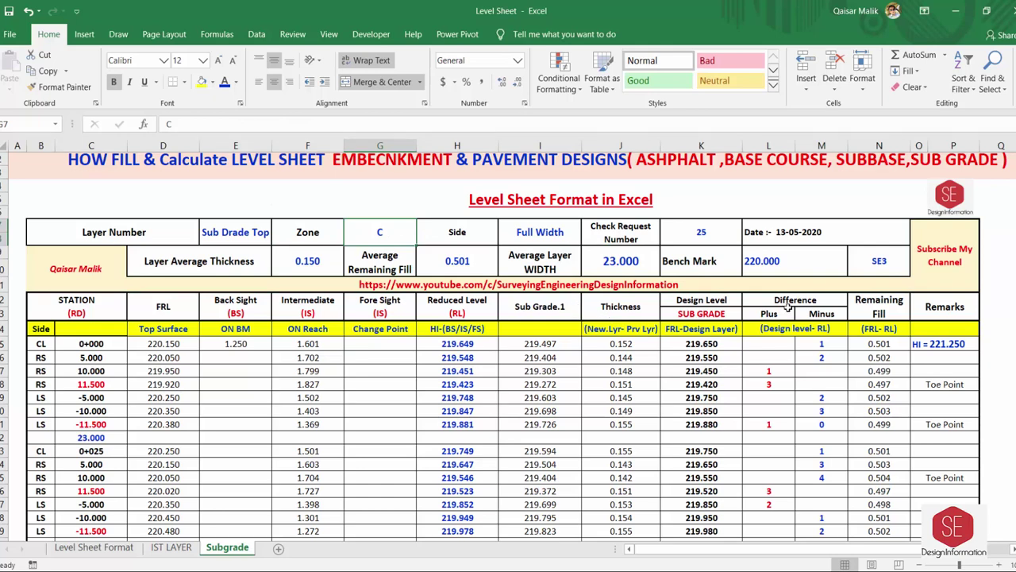
type("b")
key("BackSpace")
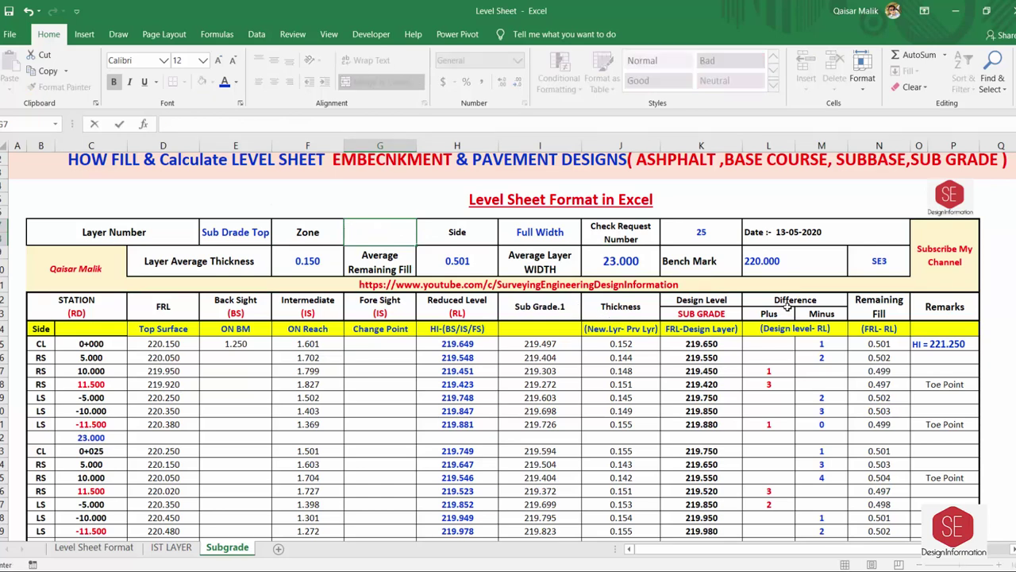
type("B")
key("Return")
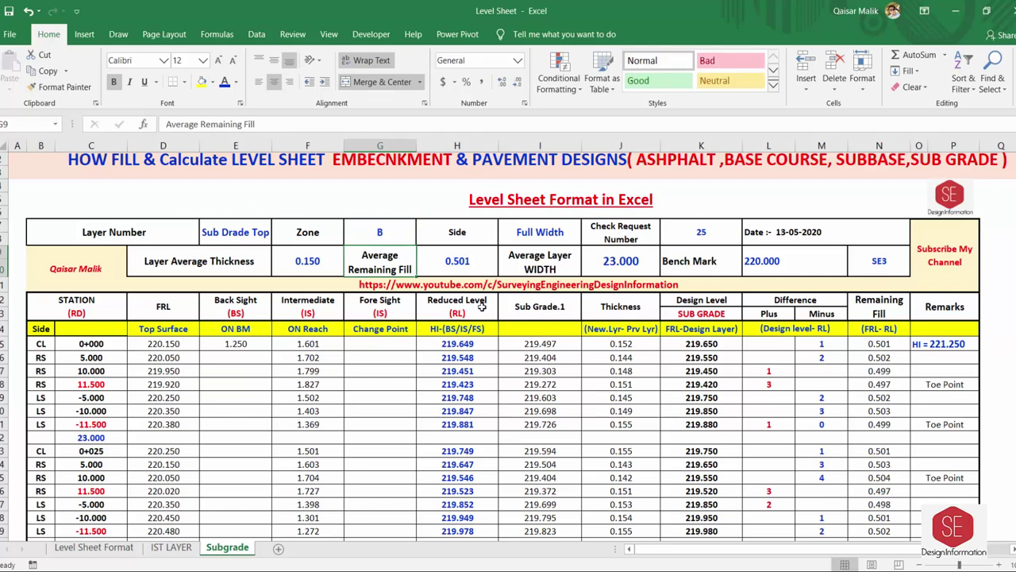
scroll(594, 228, "down", 5)
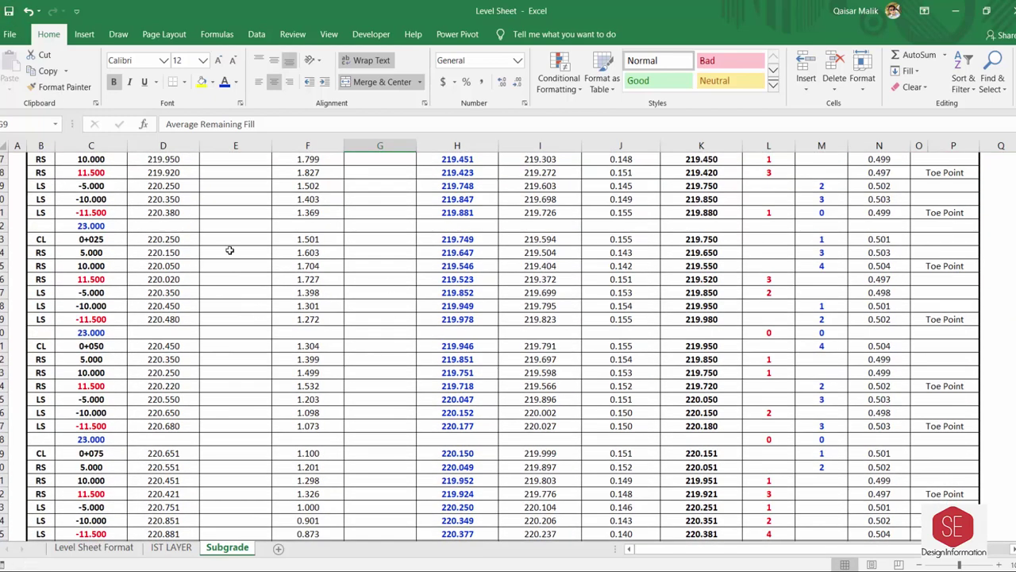
scroll(247, 354, "up", 3)
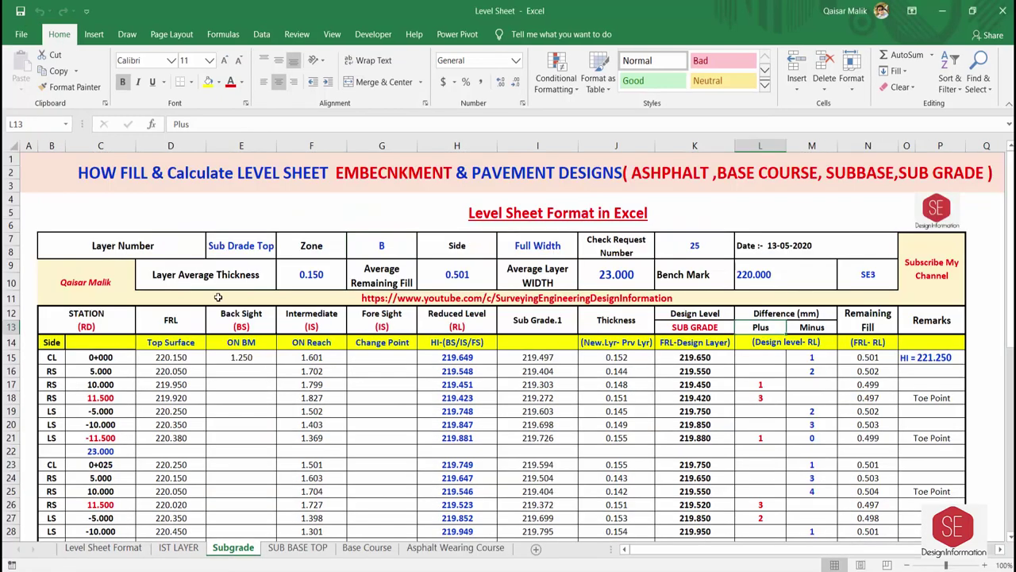
Step: Open the SUB BASE TOP sheet and examine its layer name and the edge offsets in C18 and C21
left_click(298, 547)
left_click(230, 190)
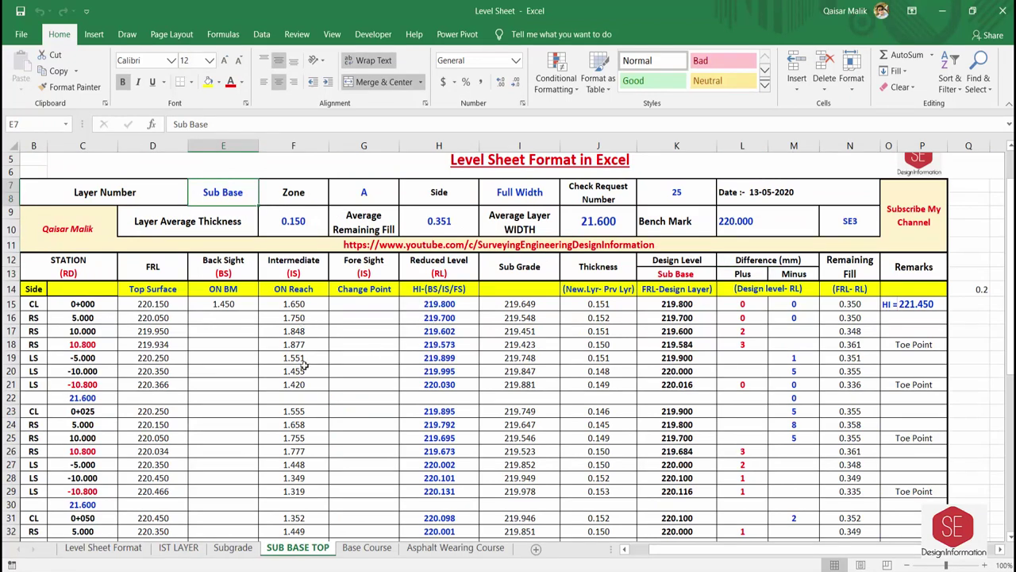
left_click(90, 343)
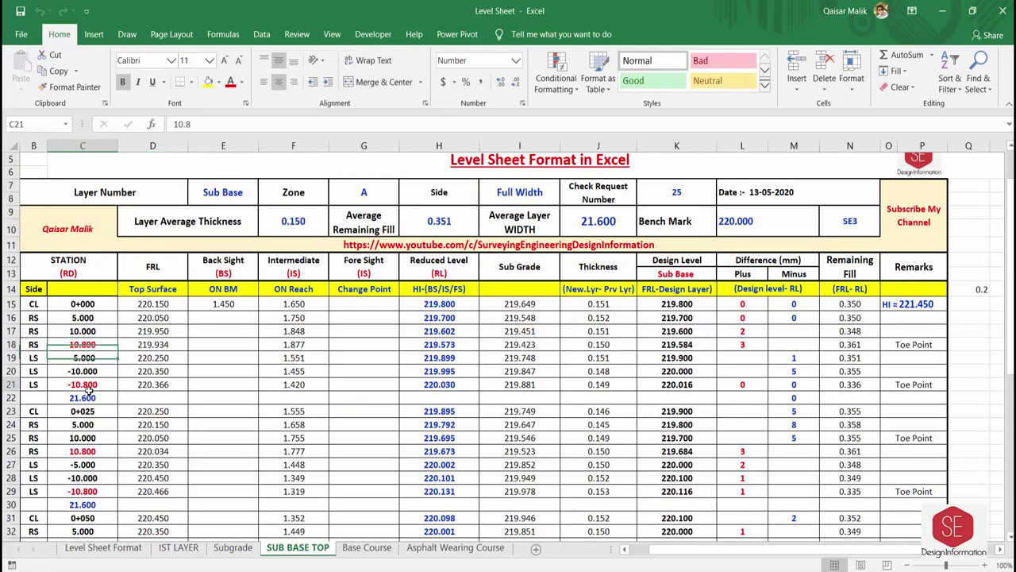
left_click(82, 385)
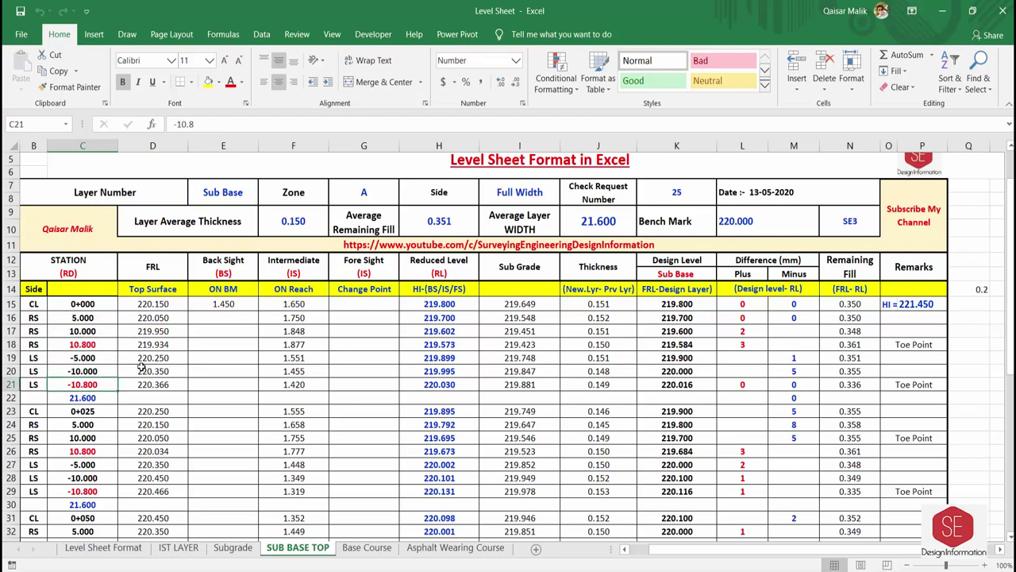
Step: Compare the FRL formulas in column D of the SUB BASE TOP sheet with those on the Subgrade sheet
left_click(159, 316)
key("Down")
key("Down")
left_click(151, 355)
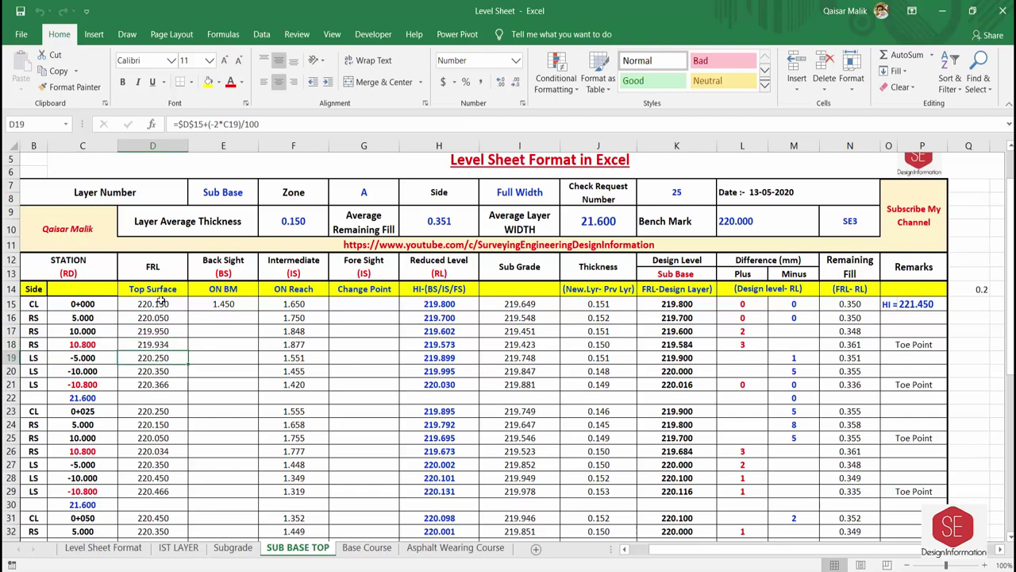
left_click(233, 548)
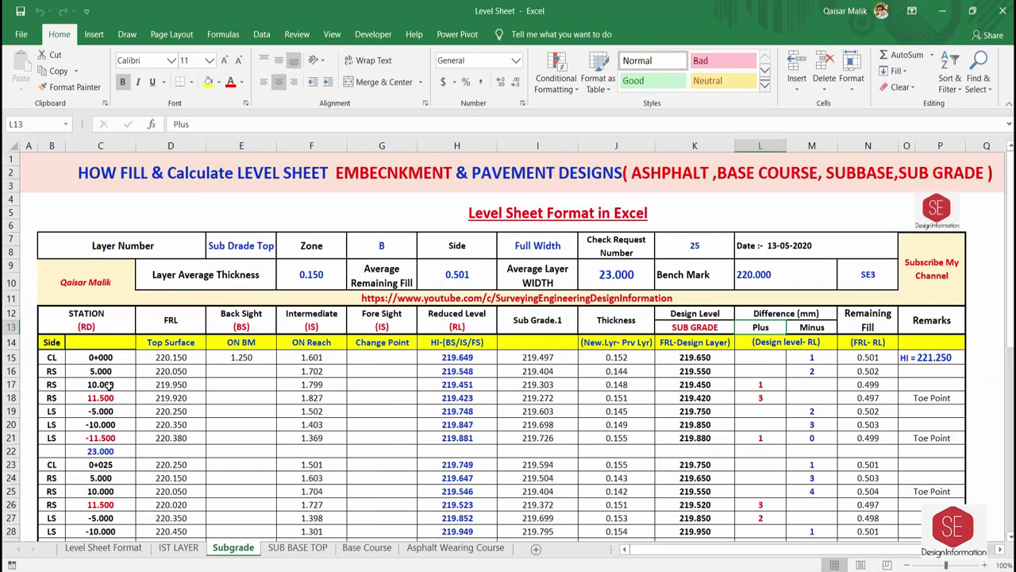
left_click(188, 372)
key("Down")
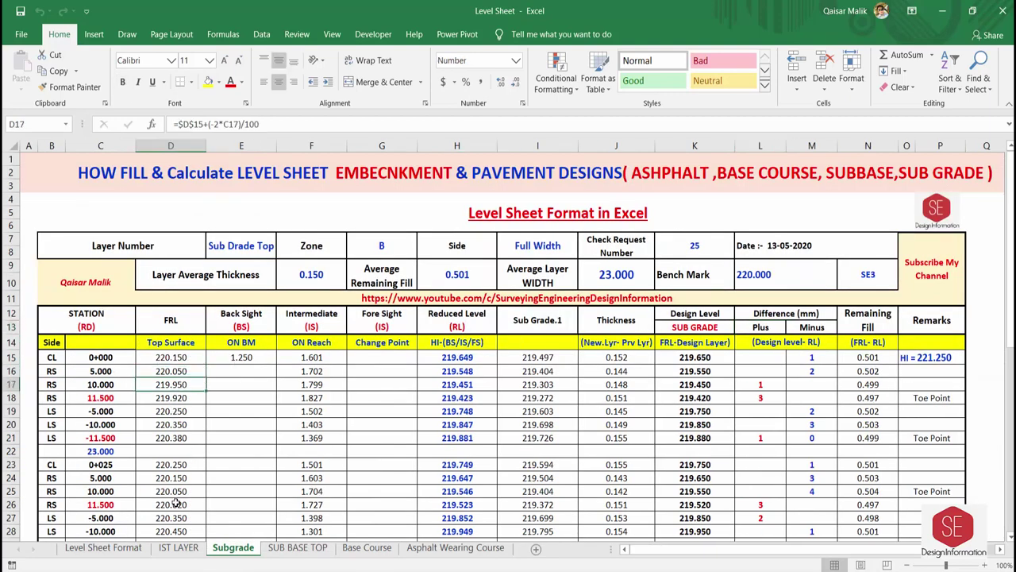
left_click(298, 548)
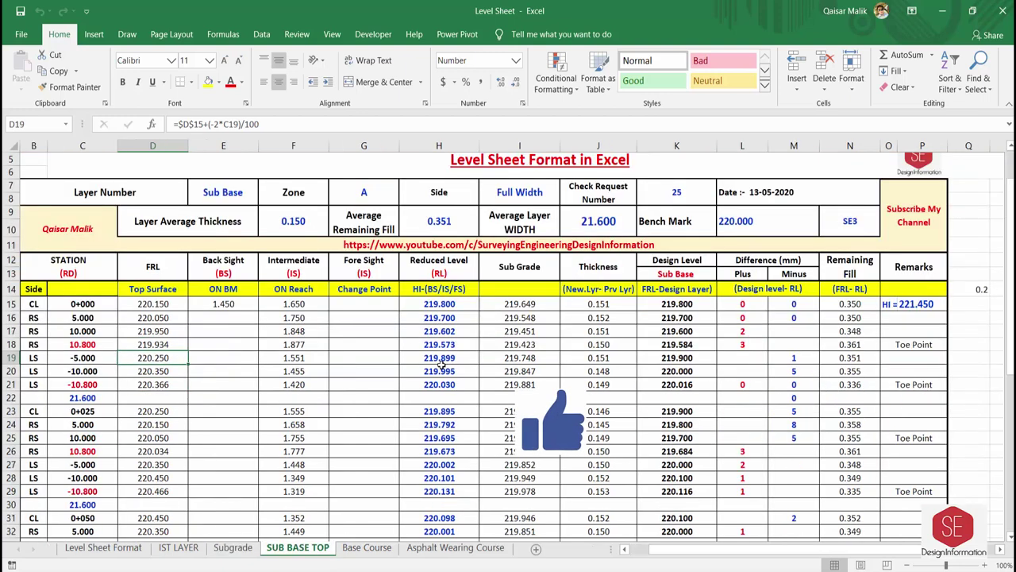
Step: Examine the Sub Grade levels in column I and the Sub Base design level formula in K15
left_click(524, 308)
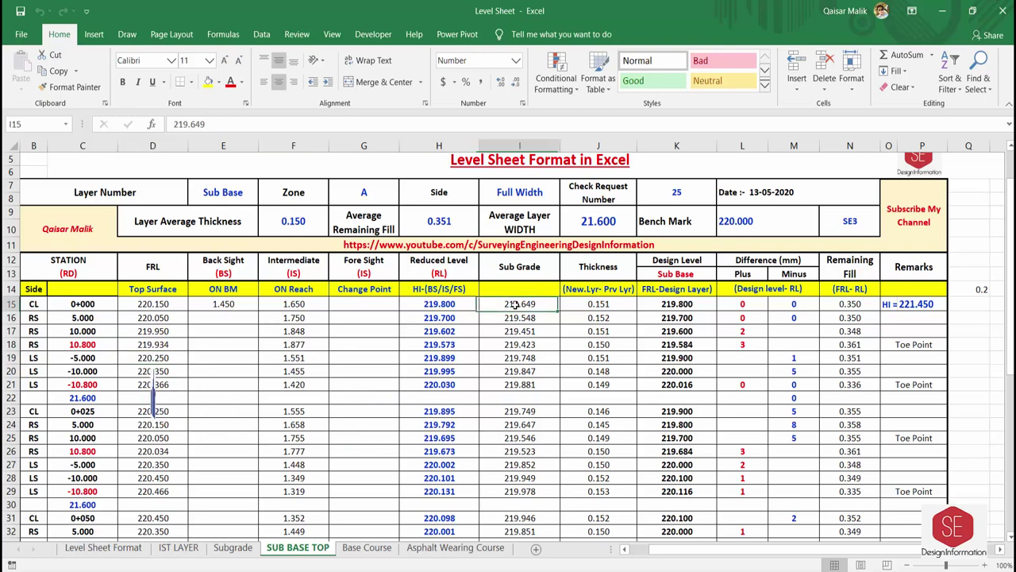
left_click(519, 267)
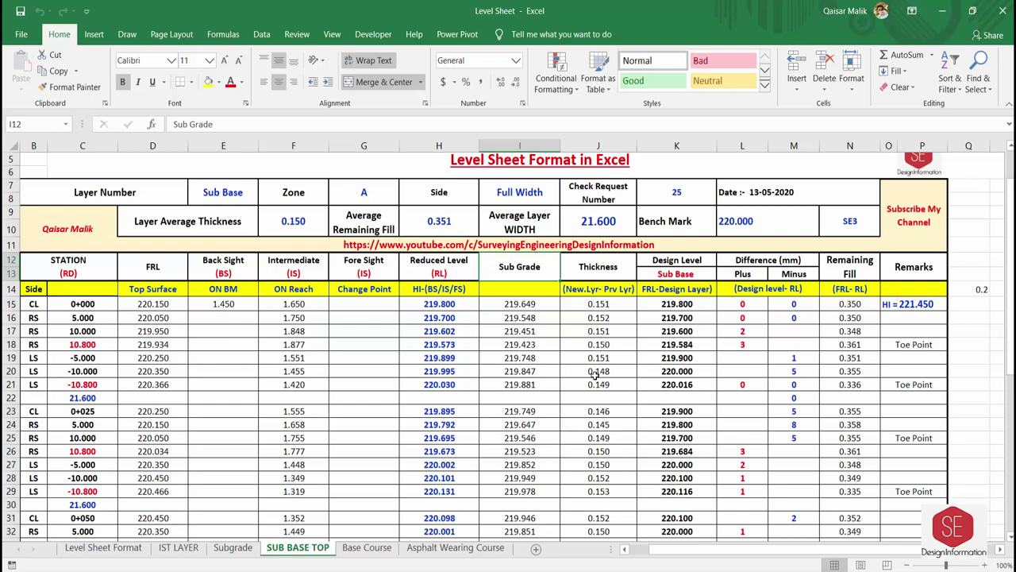
left_click(687, 308)
left_click(683, 325)
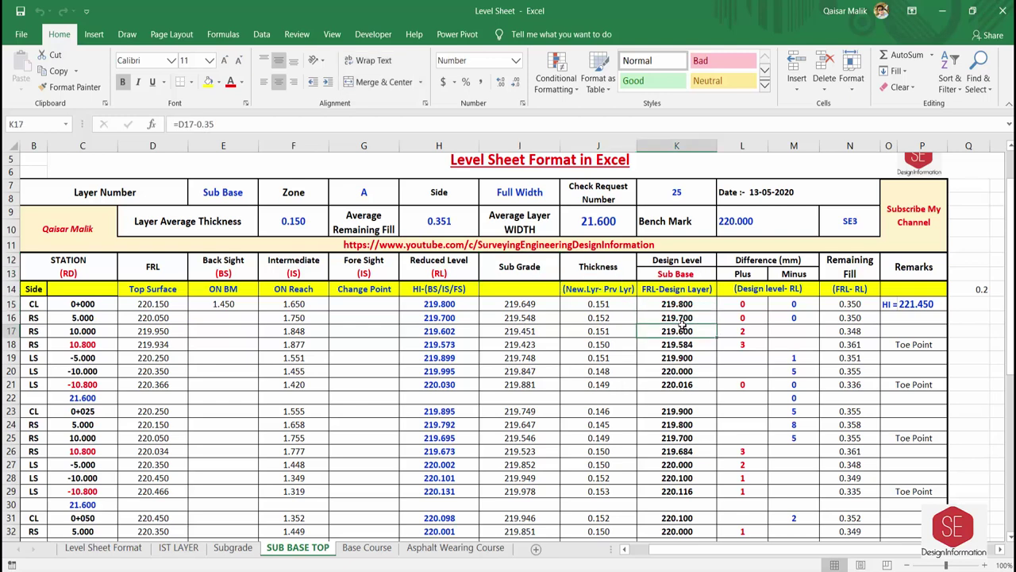
double_click(677, 306)
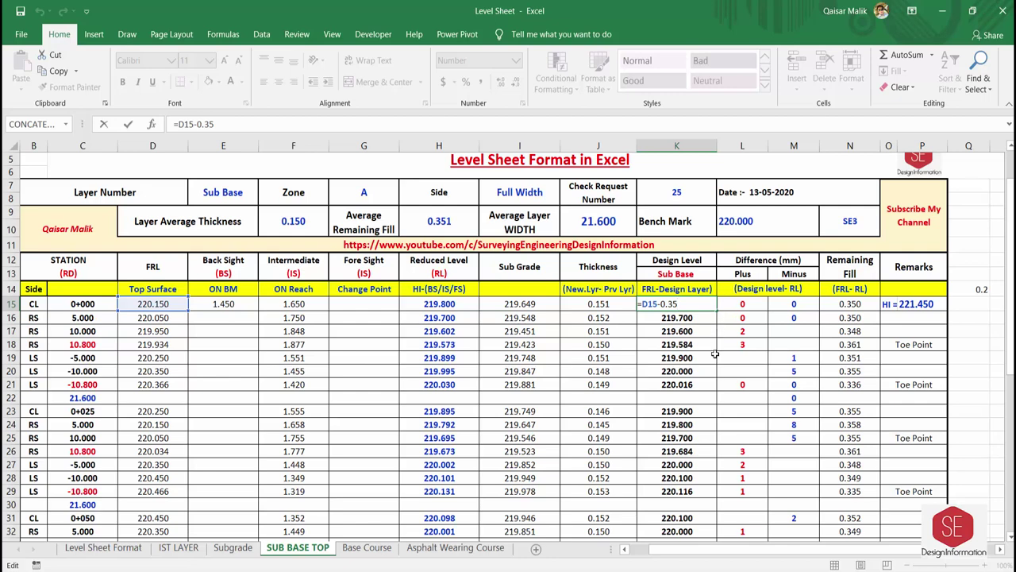
key("Return")
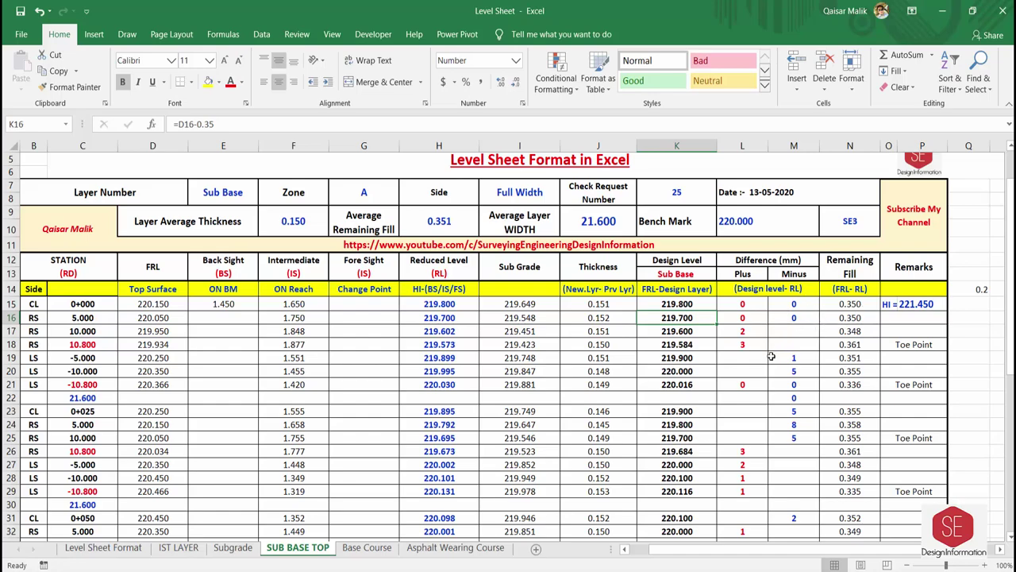
Step: Inspect the average thickness formula in J46 of the SUB BASE TOP sheet
scroll(853, 386, "down", 6)
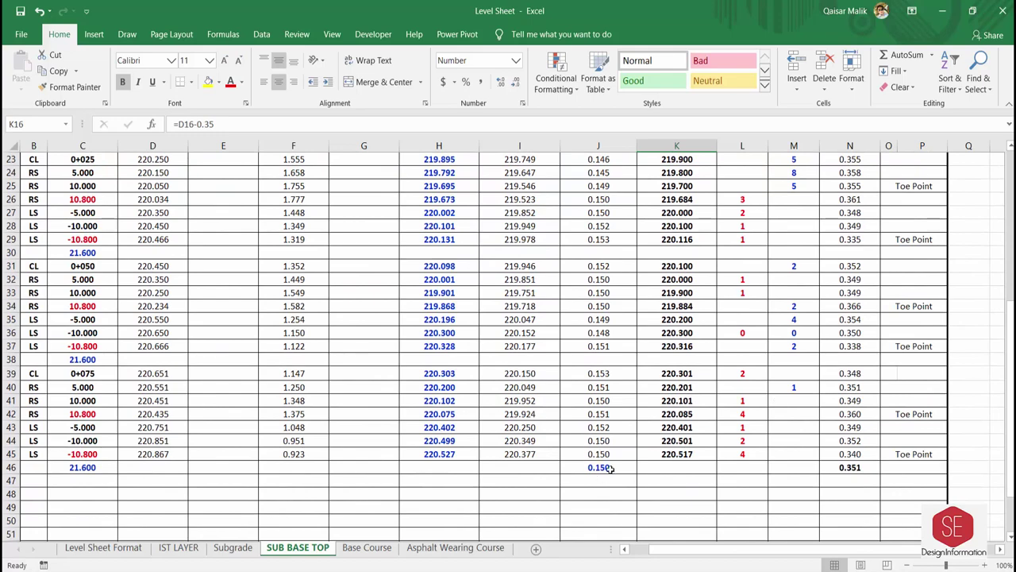
double_click(599, 467)
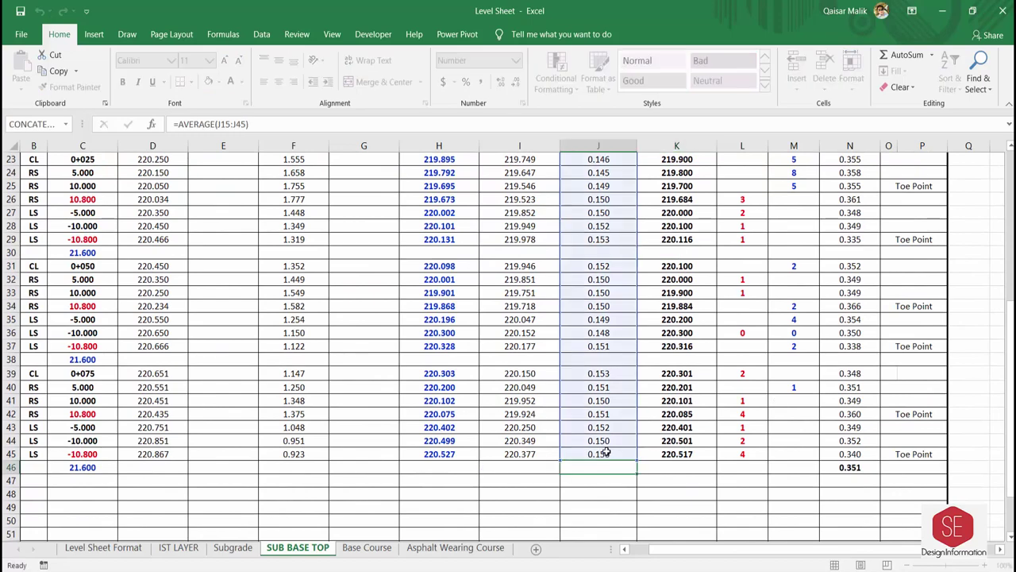
key("Escape")
scroll(378, 289, "up", 6)
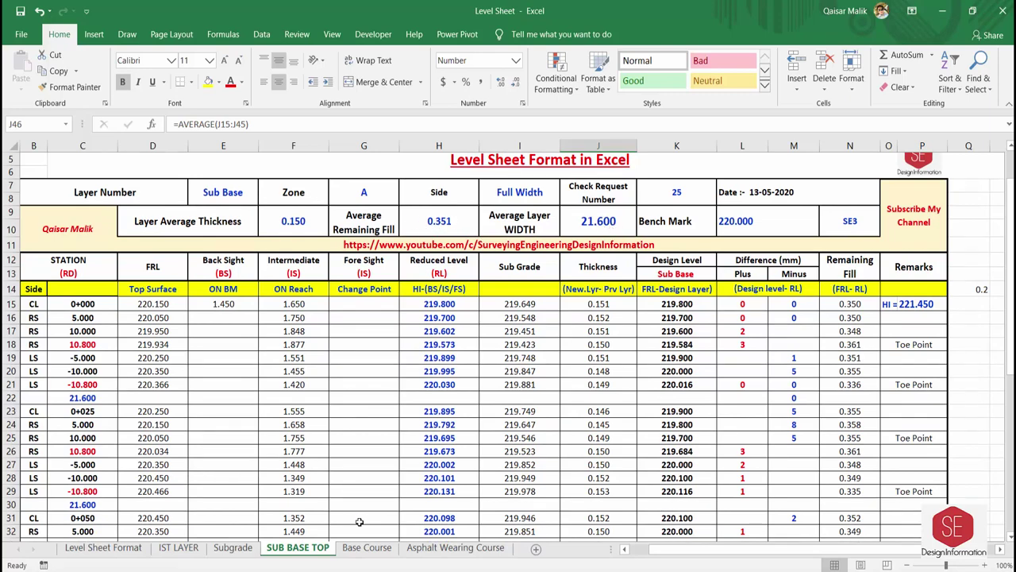
Step: Open the Base Course sheet and inspect its header and the design level formula in K15
left_click(367, 546)
scroll(153, 270, "up", 2)
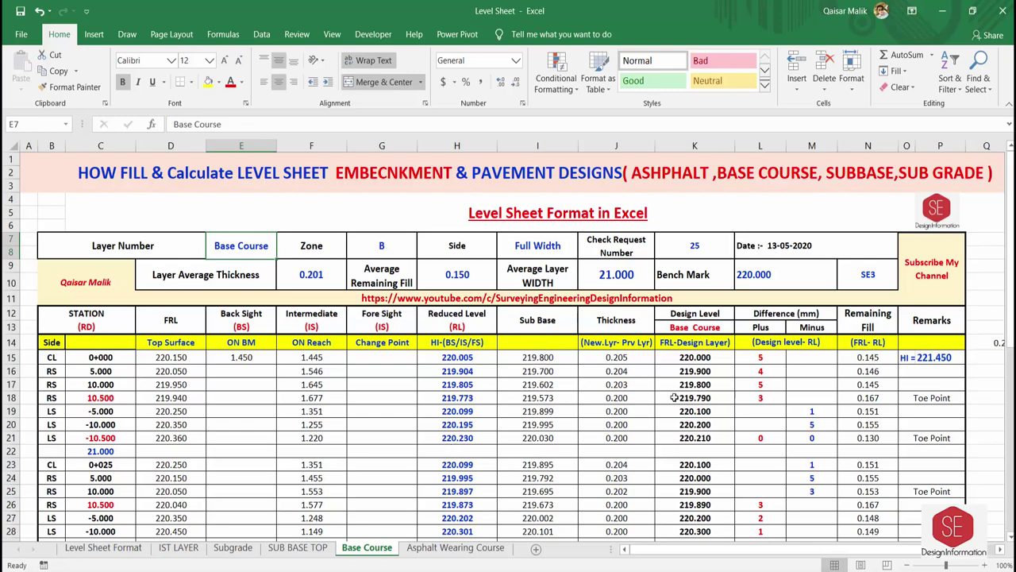
scroll(702, 435, "down", 1)
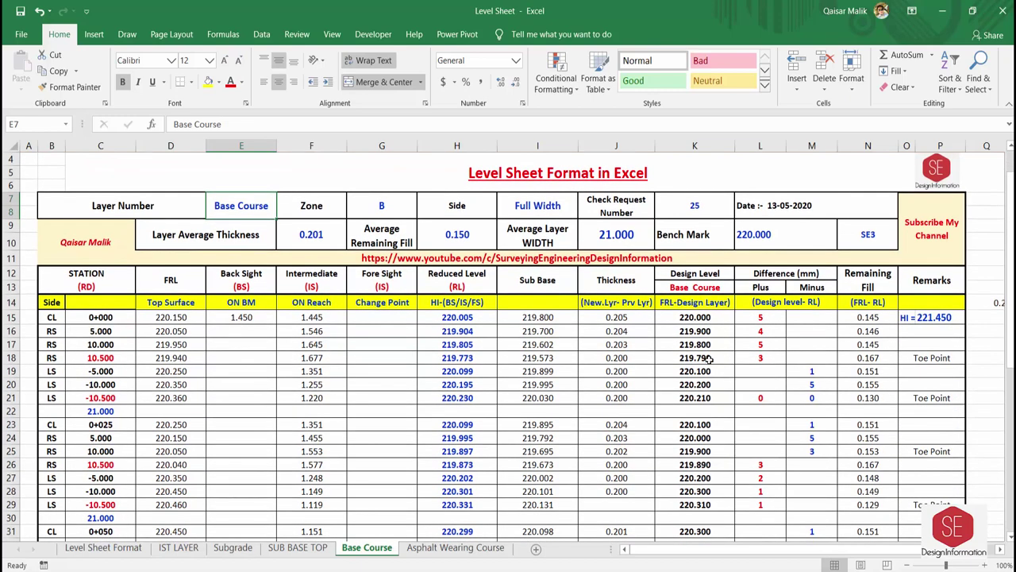
left_click(695, 319)
type("=D15-0.15")
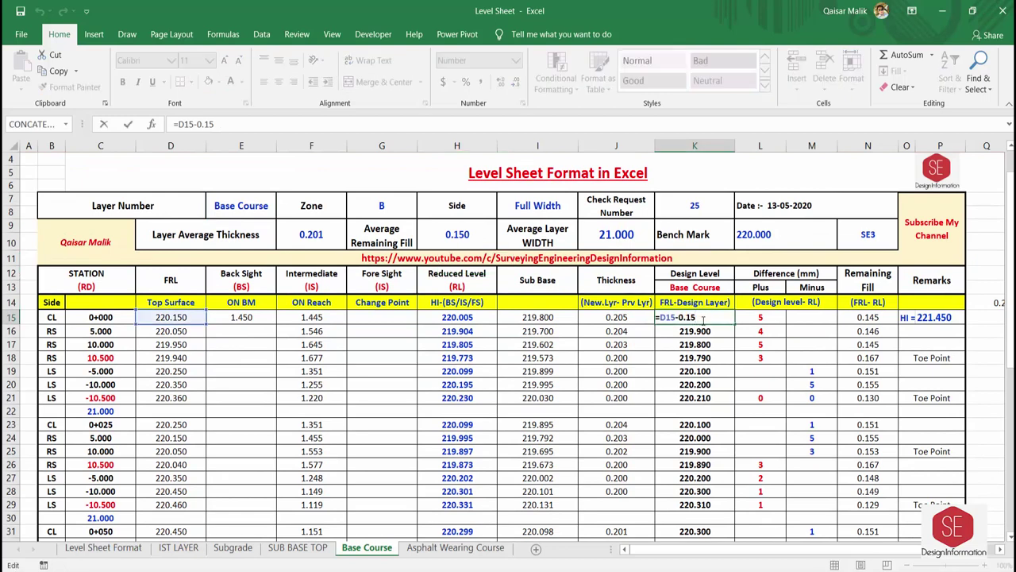
key("Return")
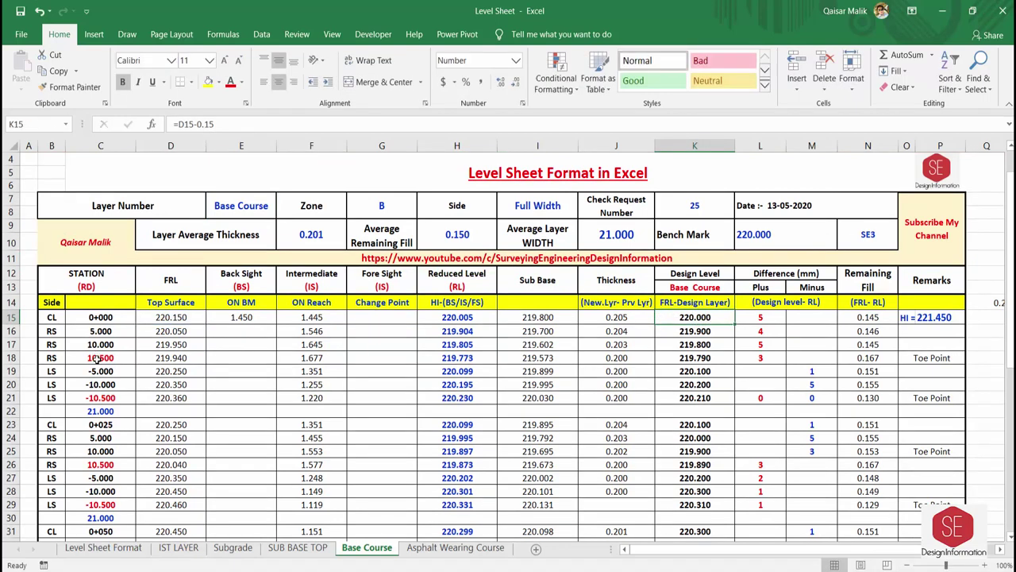
Step: Examine the Base Course edge offsets, the layer width formula in C22 and the remaining rows
left_click(100, 397)
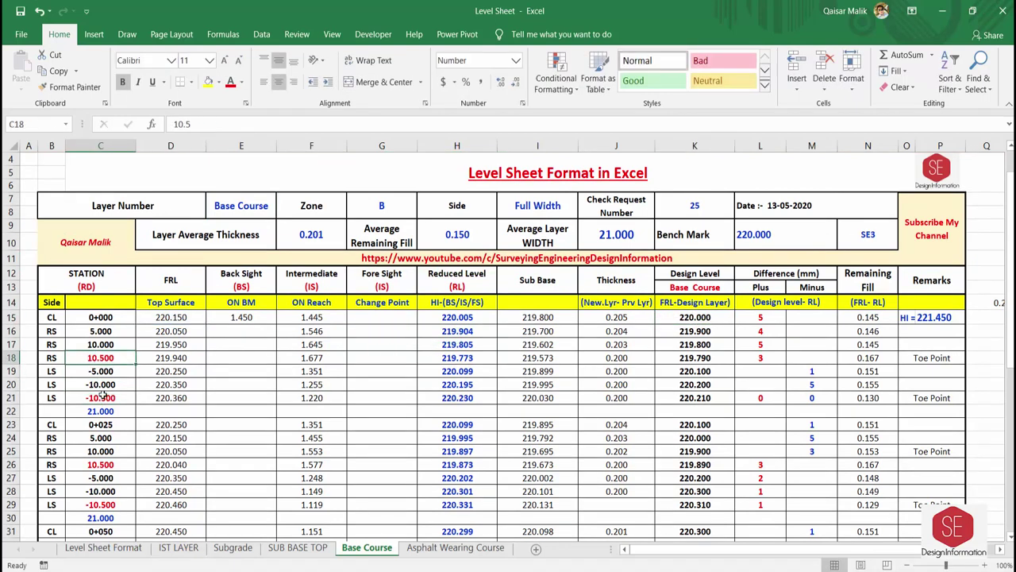
left_click(101, 412)
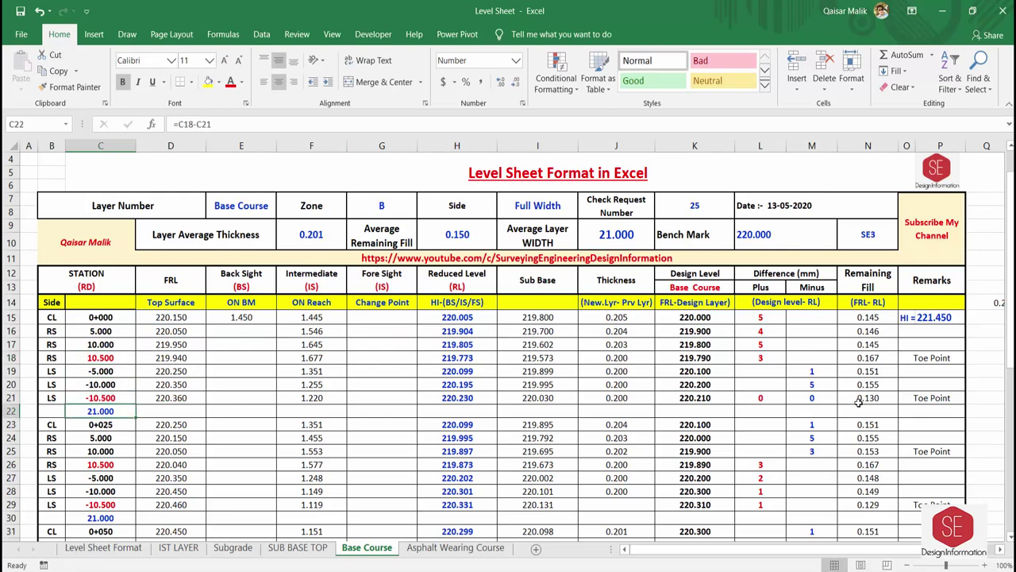
scroll(858, 403, "down", 5)
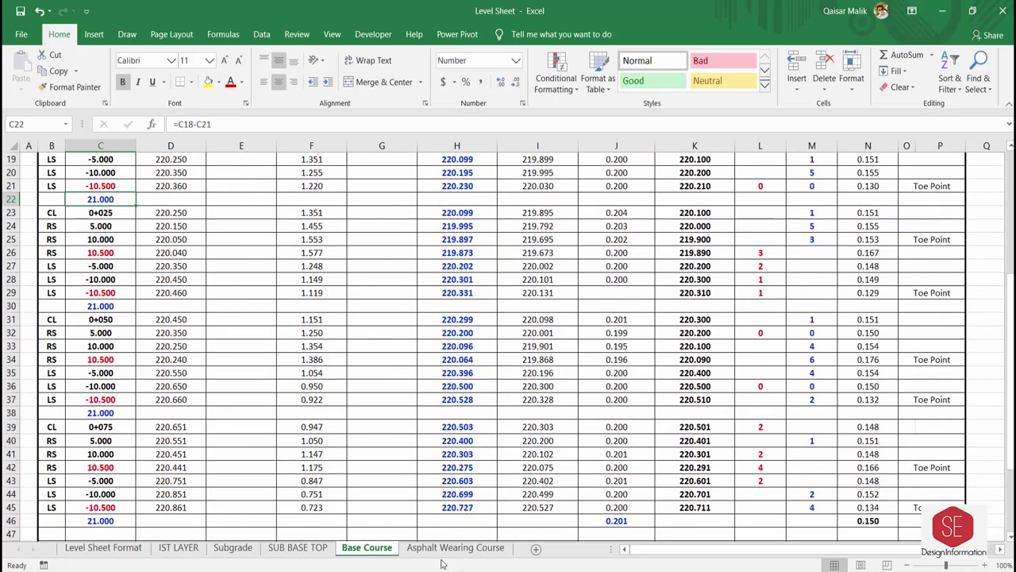
Step: Open the Asphalt Wearing Course sheet and examine its remaining fill in N17, design level formula in K15, FRL in D15 and remaining rows
left_click(446, 548)
scroll(473, 422, "up", 1)
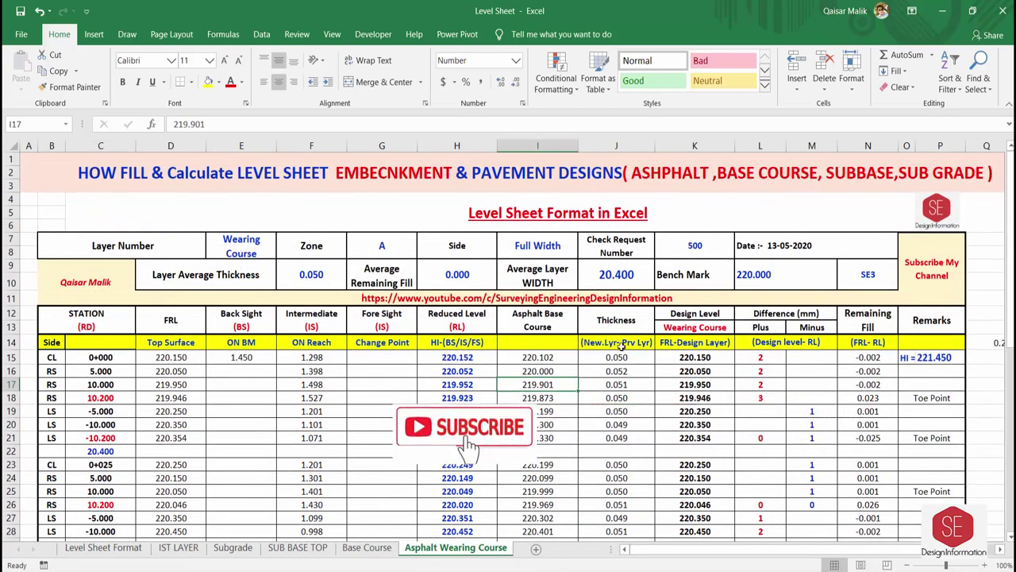
left_click(865, 385)
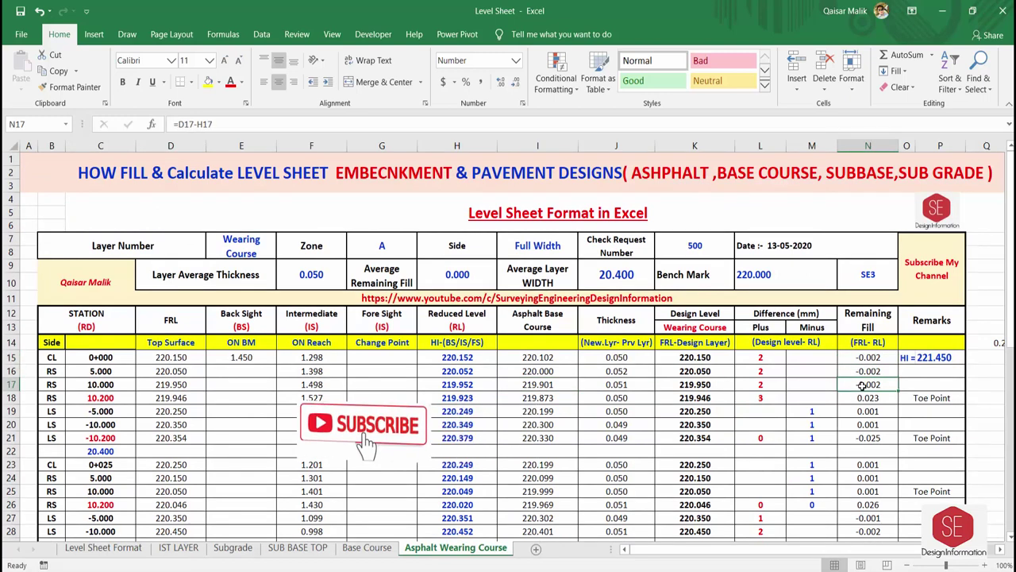
left_click(699, 360)
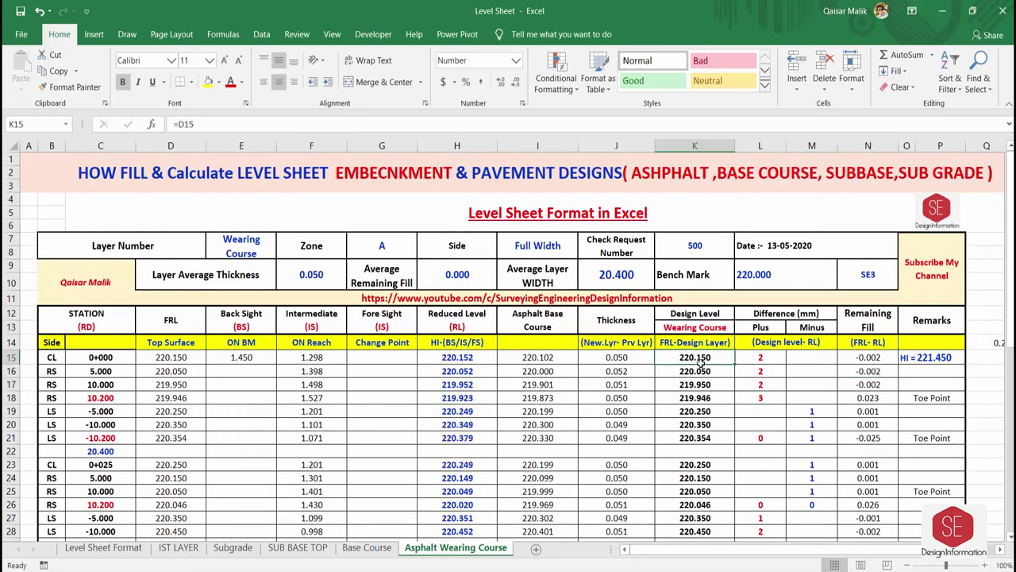
left_click(167, 359)
left_click(688, 360)
scroll(792, 359, "down", 1)
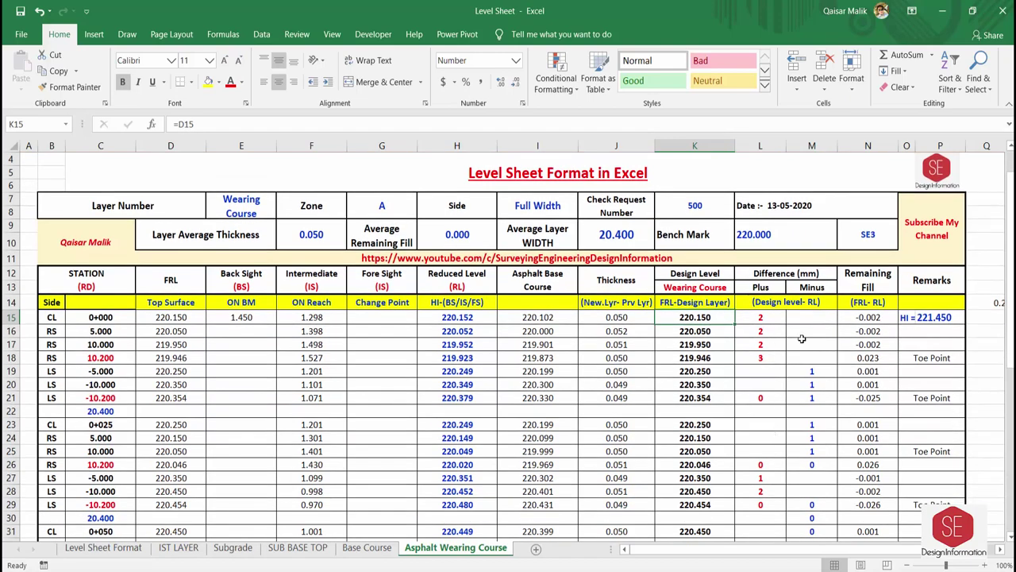
scroll(560, 369, "down", 2)
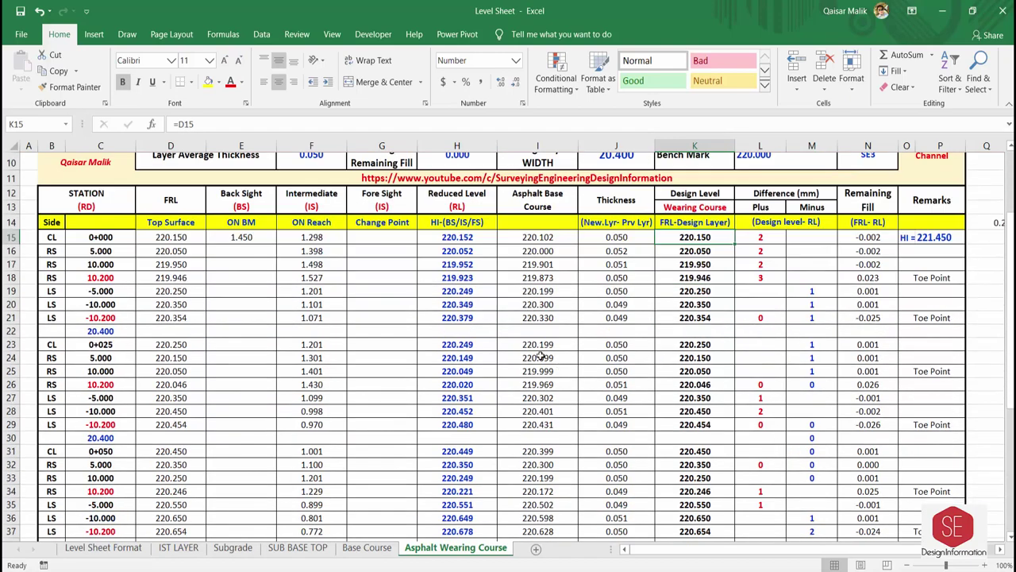
scroll(454, 370, "down", 1)
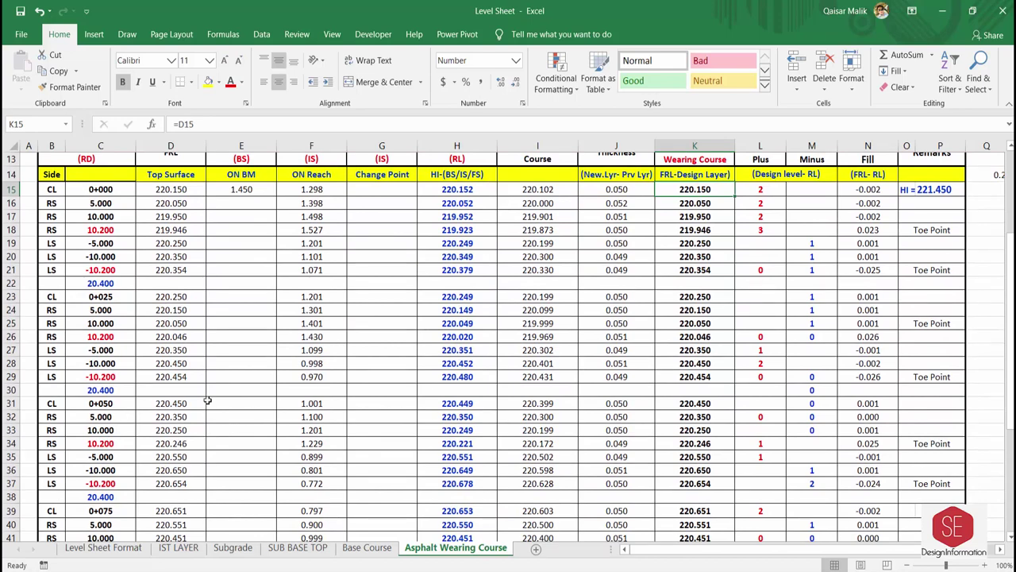
scroll(387, 377, "down", 1)
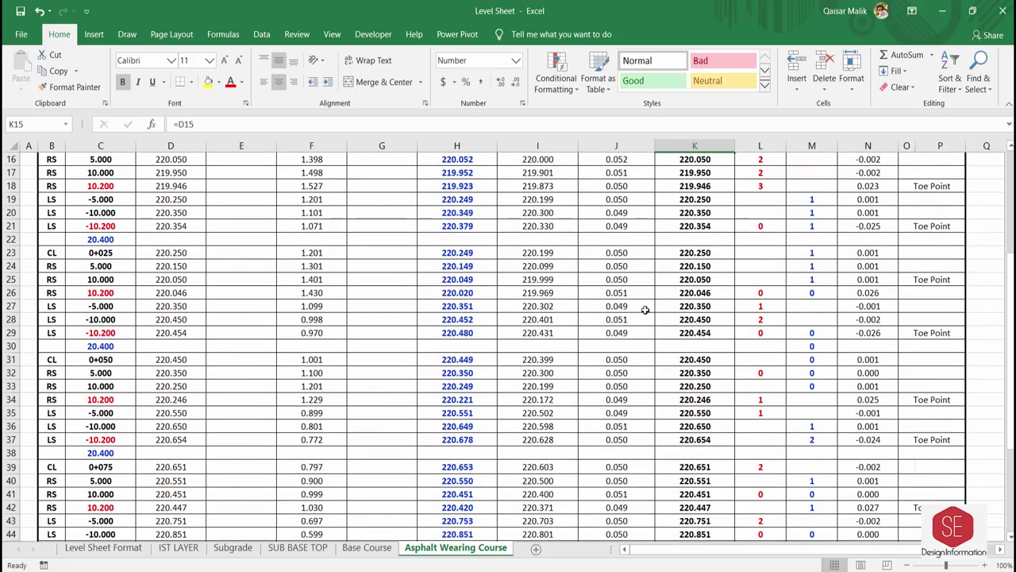
Step: Review the headers and station rows of the Level Sheet Format, IST LAYER and Subgrade sheets in turn
scroll(560, 324, "up", 5)
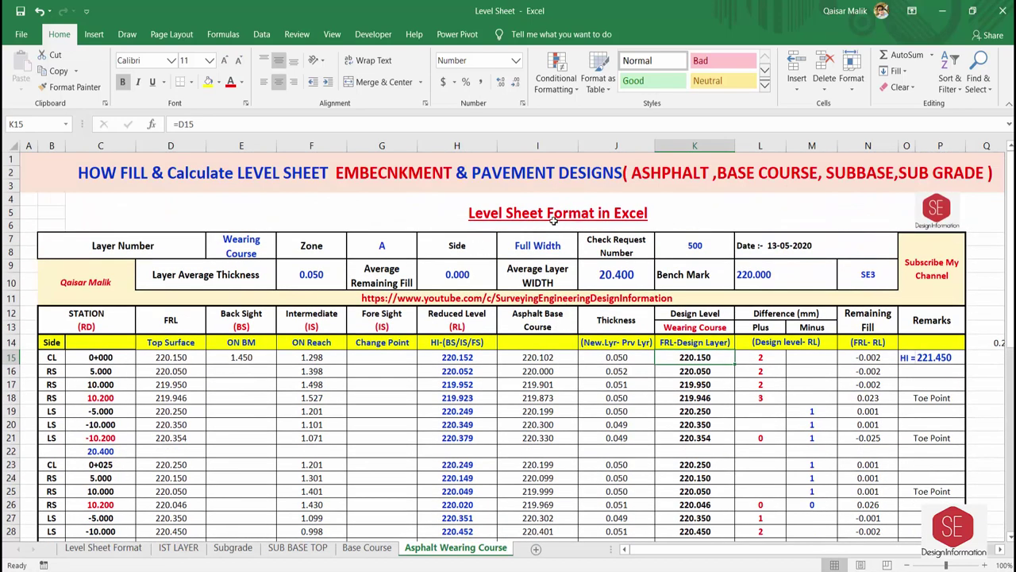
left_click(104, 547)
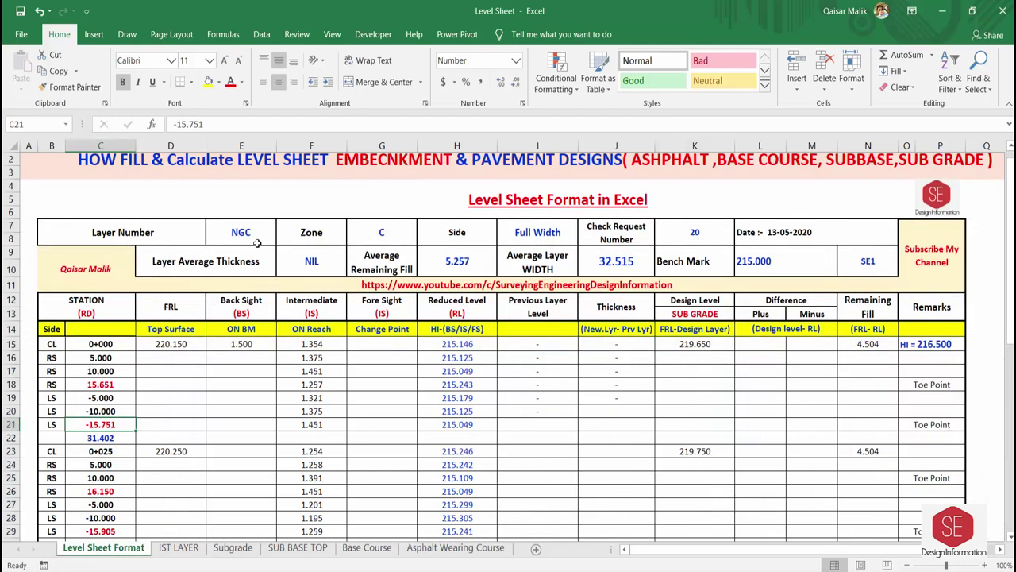
left_click(178, 547)
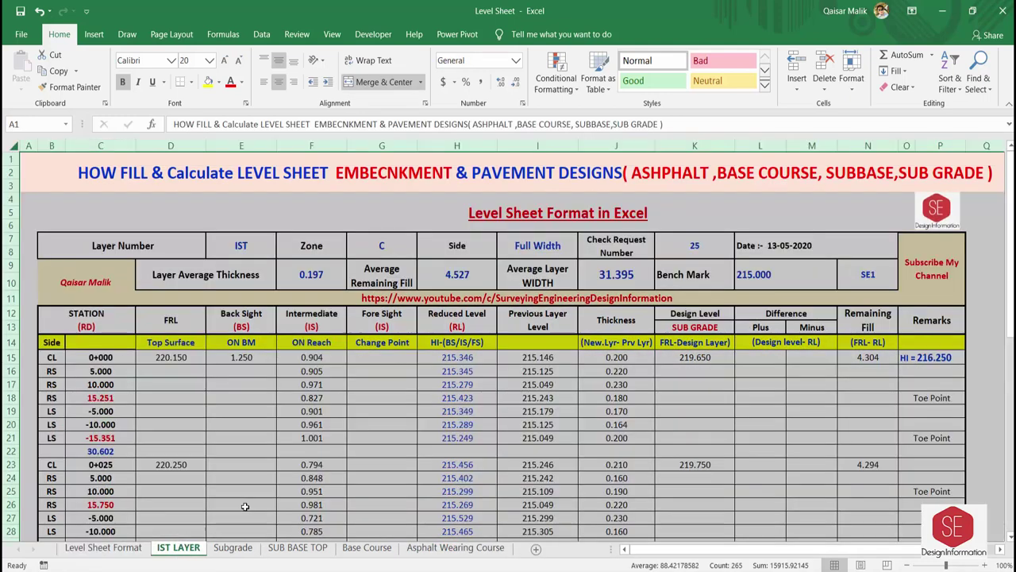
left_click(456, 307)
scroll(608, 304, "down", 2)
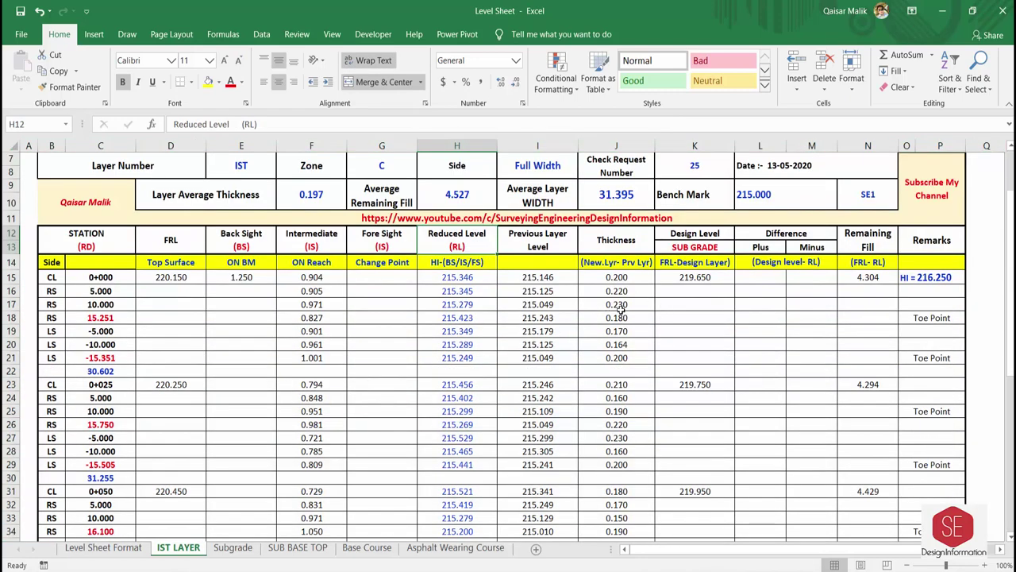
left_click(232, 547)
scroll(420, 458, "down", 2)
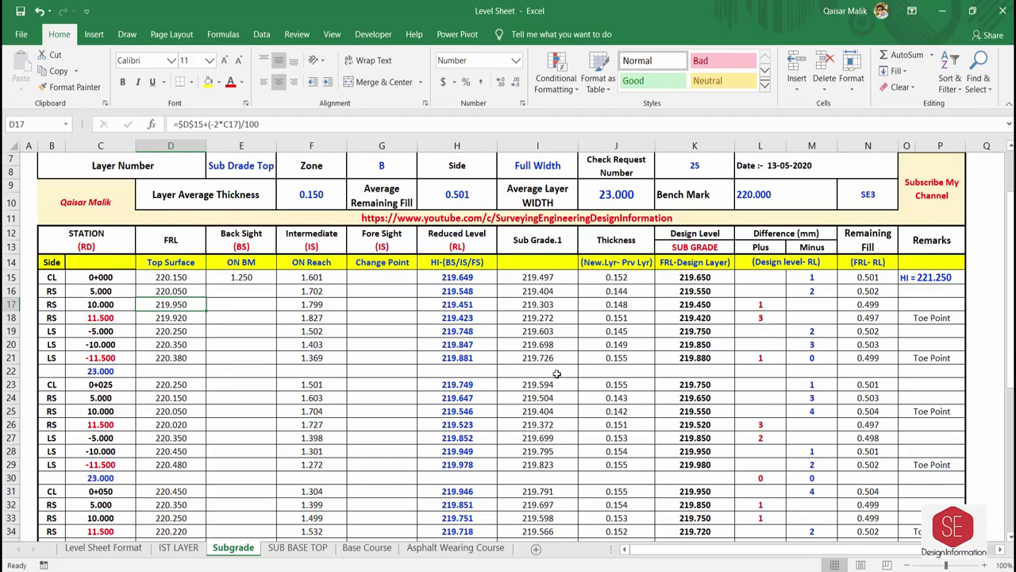
Step: Look over the SUB BASE TOP sheet and the Base Course header and first rows, ending on the Asphalt Wearing Course sheet
left_click(297, 547)
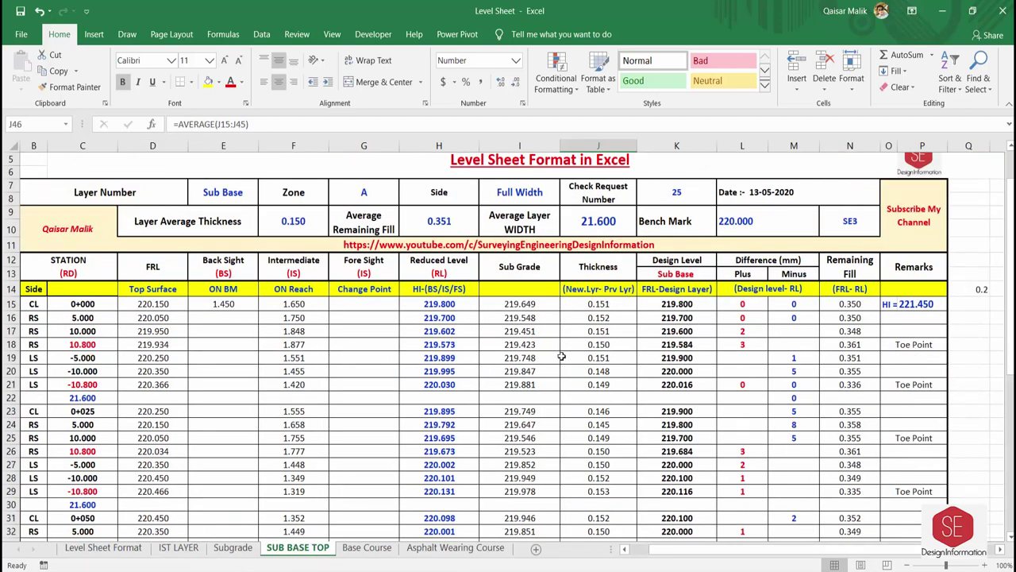
left_click(366, 547)
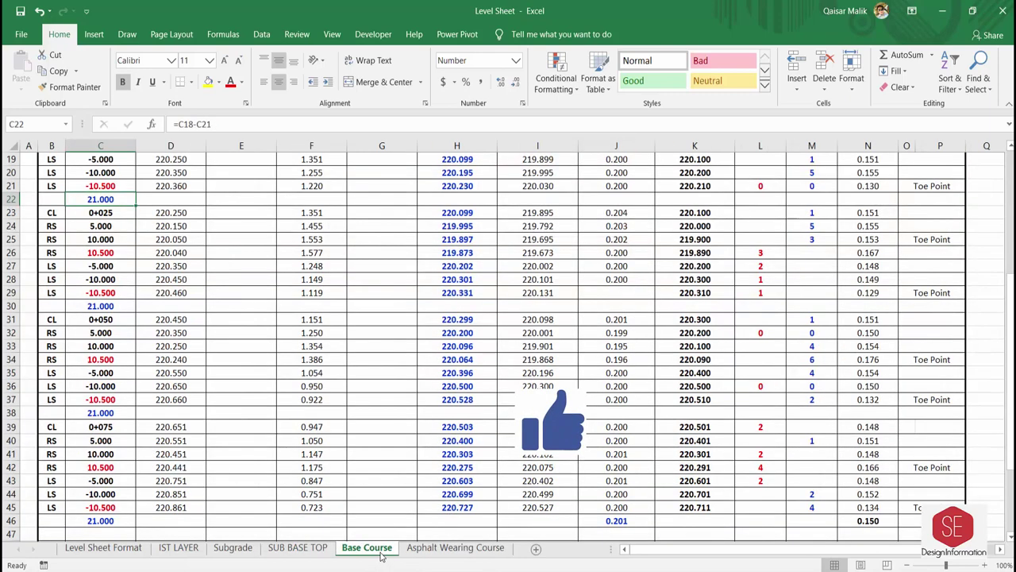
scroll(537, 464, "up", 4)
scroll(538, 465, "up", 2)
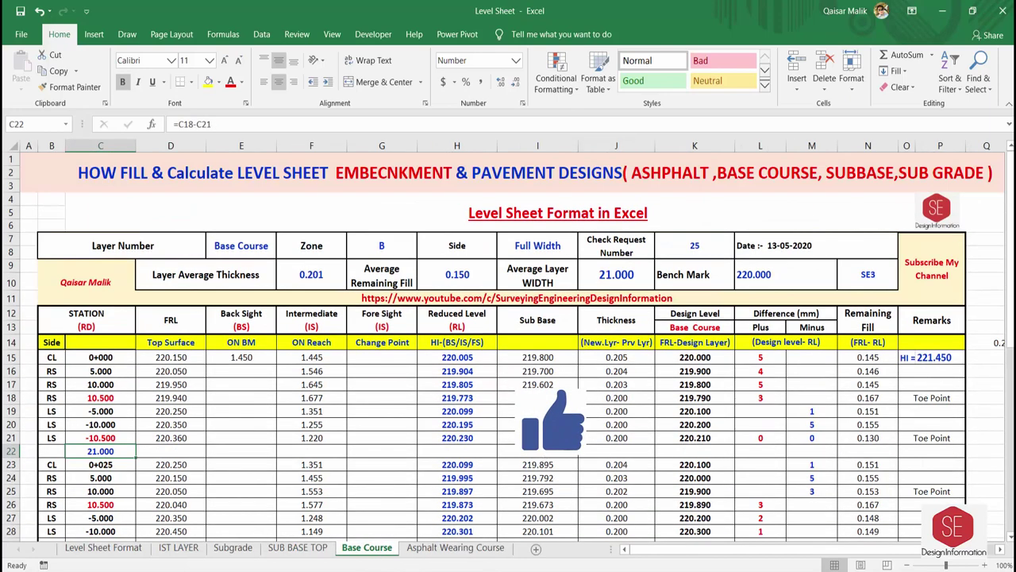
left_click(456, 548)
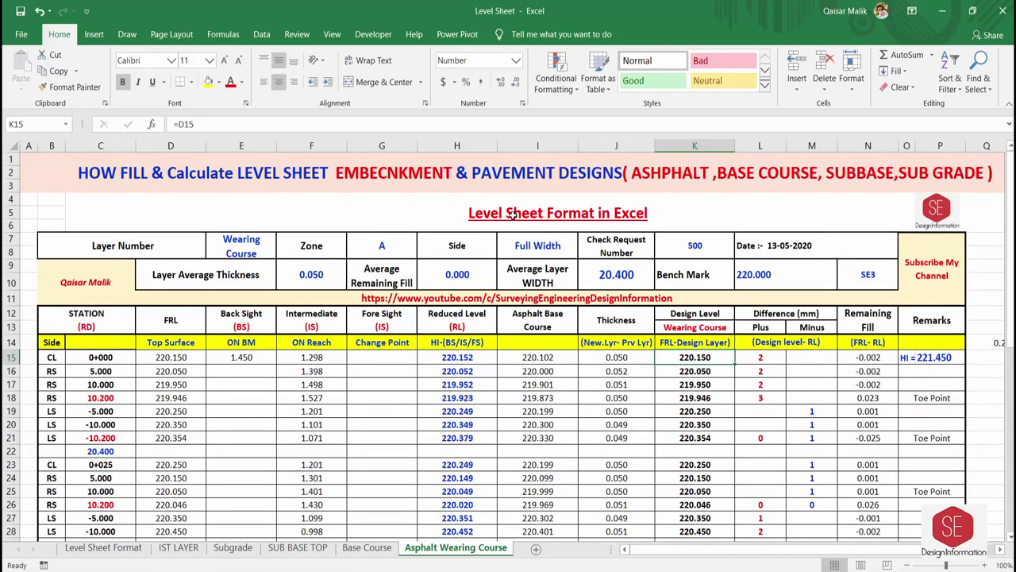